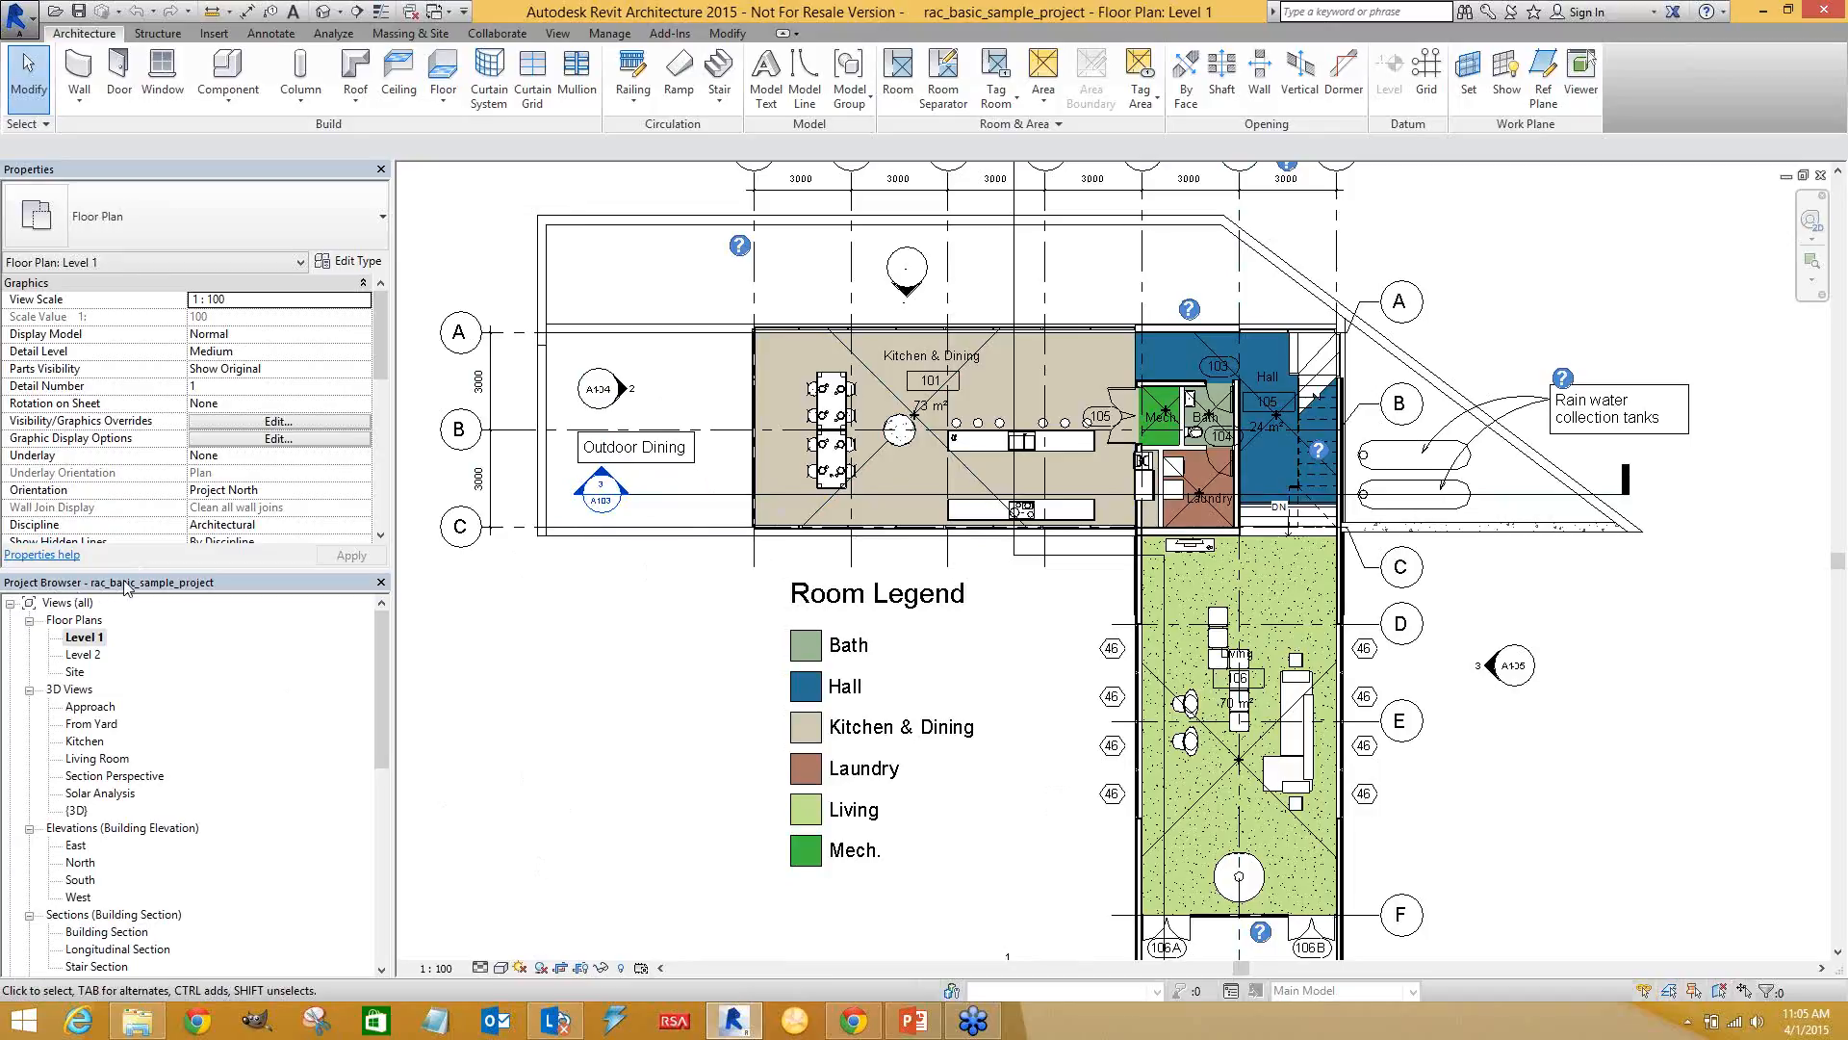
# Look through the open 3D views, including From Yard and Approach, and return to the Level 1 floor plan
pyautogui.click(54, 689)
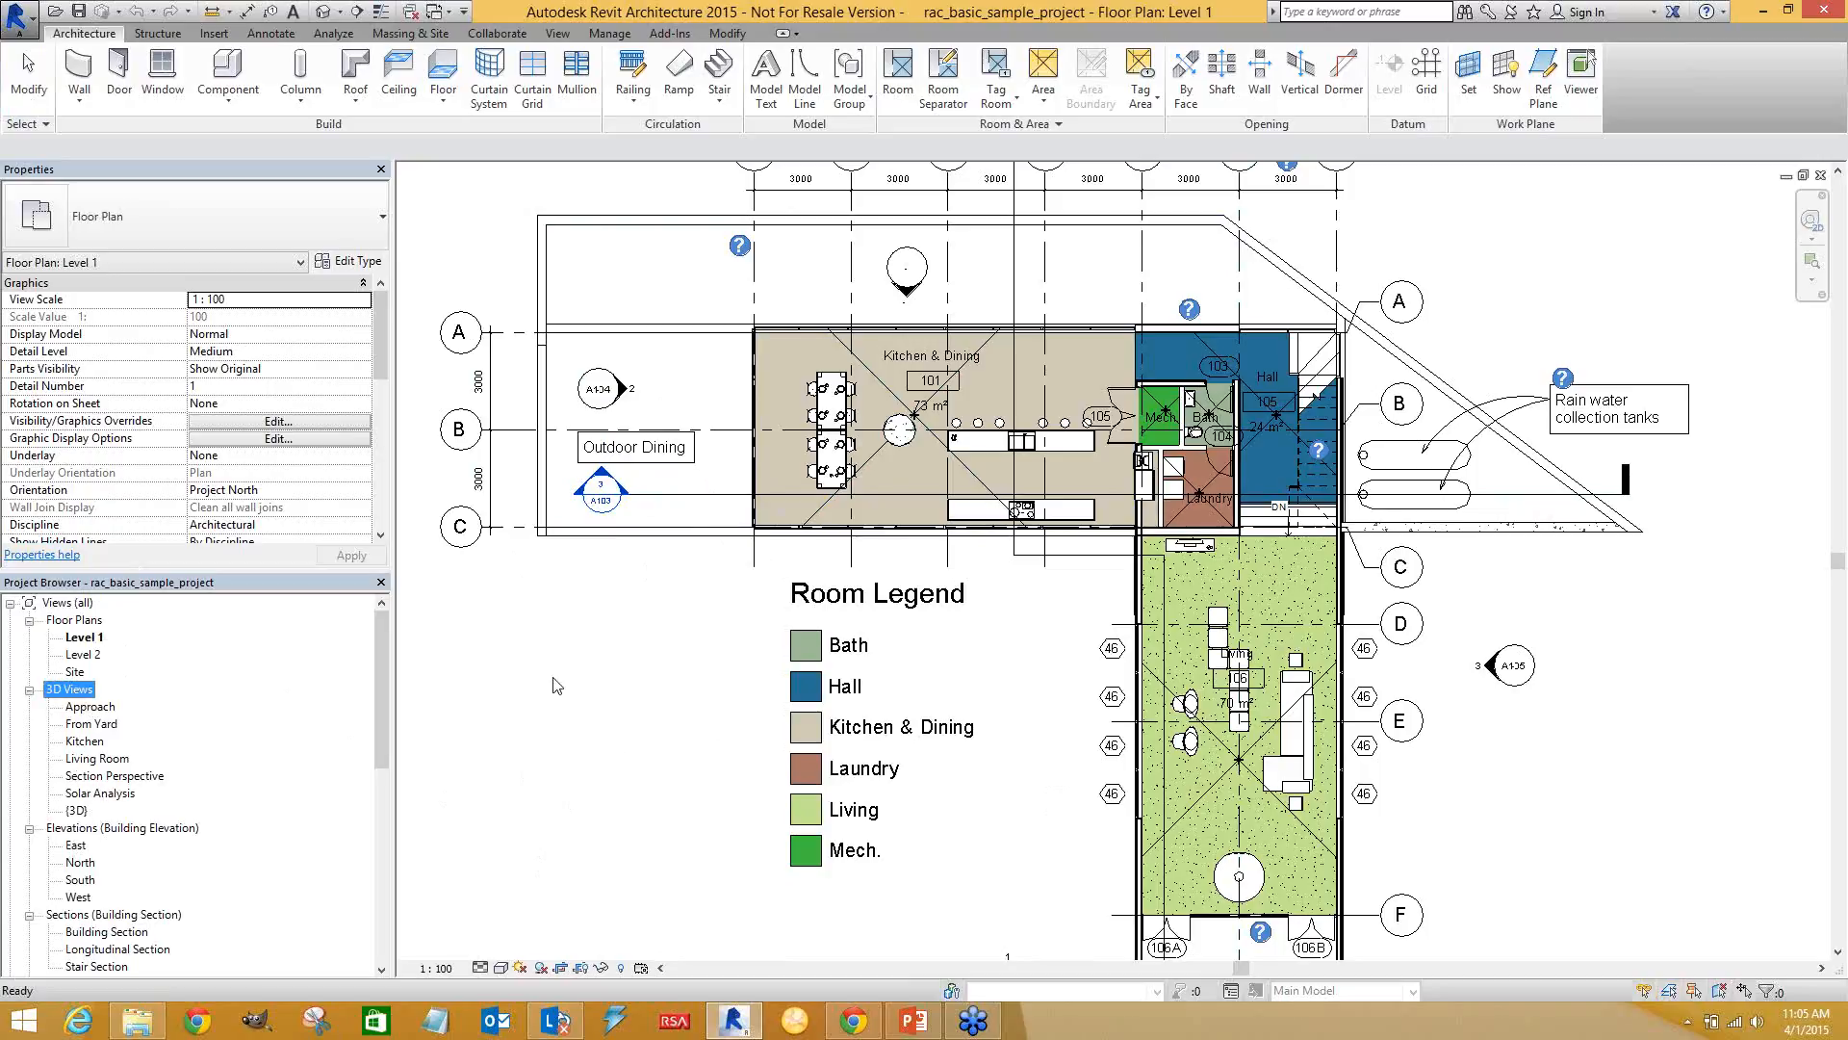
pyautogui.hotkey('ctrl', 'Tab')
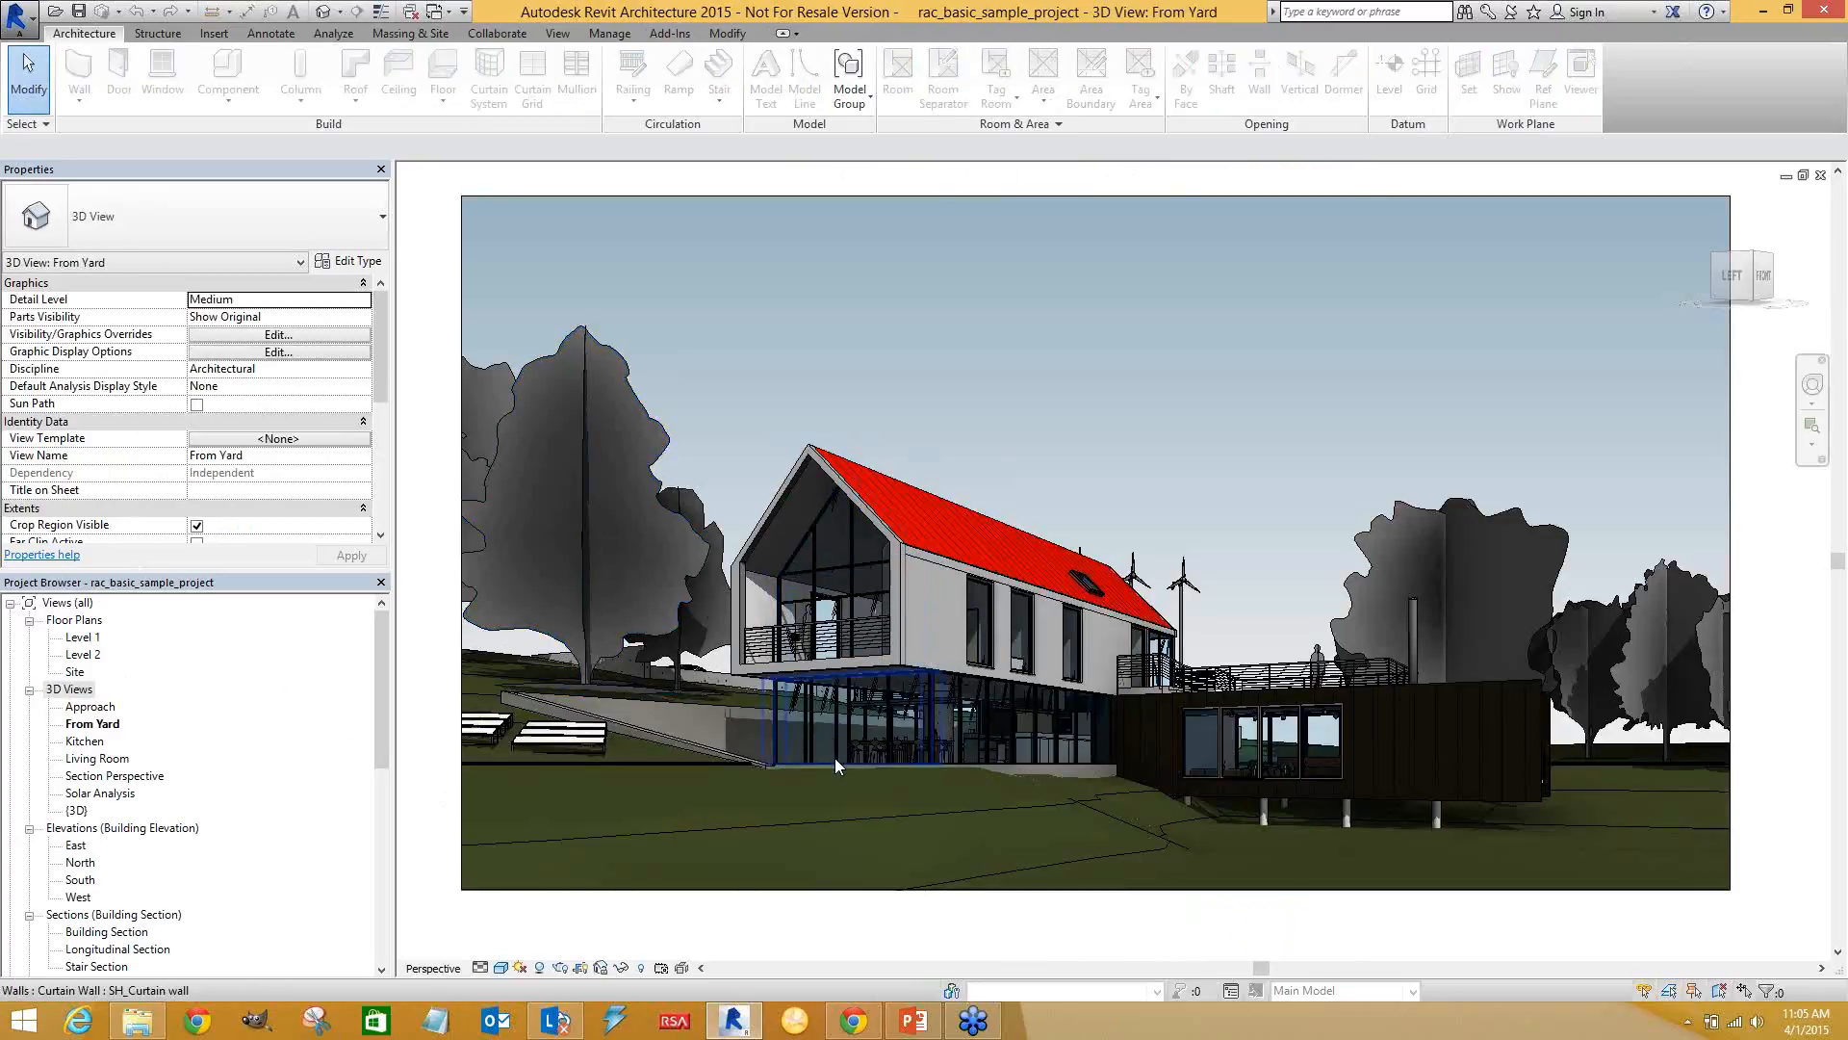
pyautogui.hotkey('ctrl', 'Tab')
pyautogui.hotkey('ctrl', 'Tab')
pyautogui.hotkey('ctrl', 'Tab')
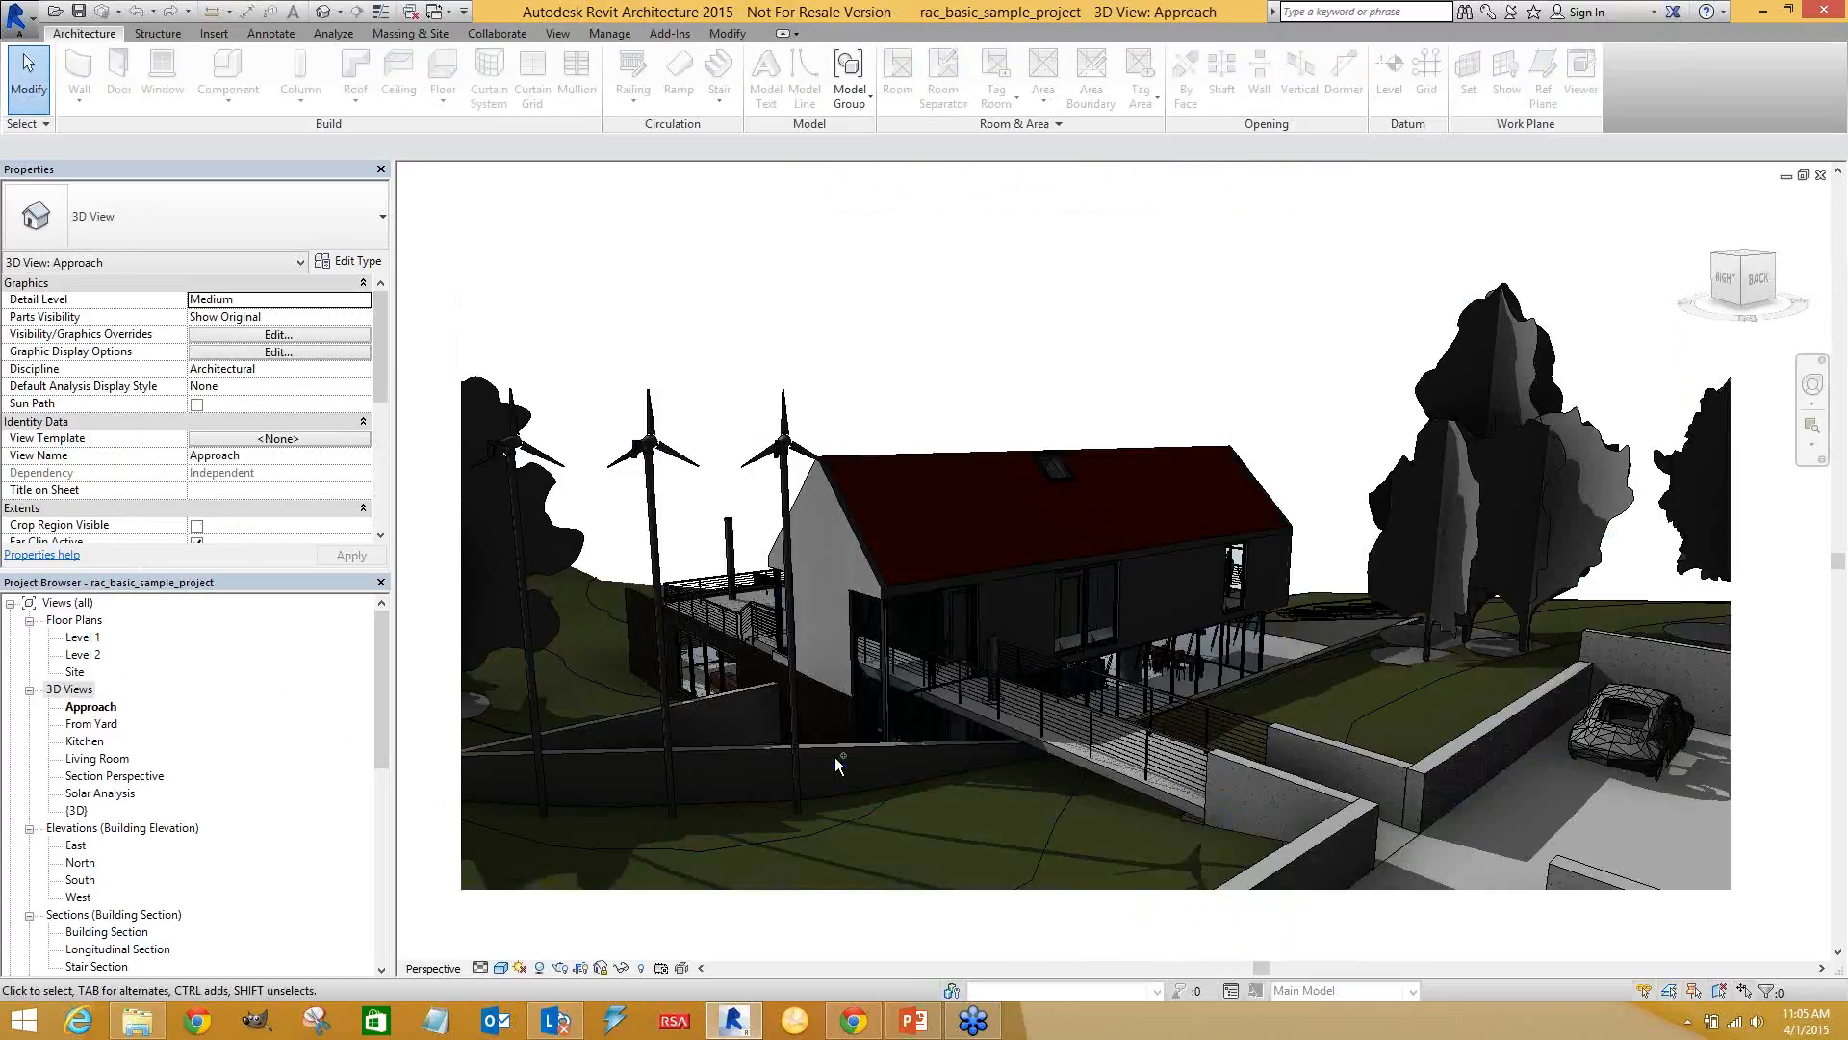
pyautogui.hotkey('ctrl', 'Tab')
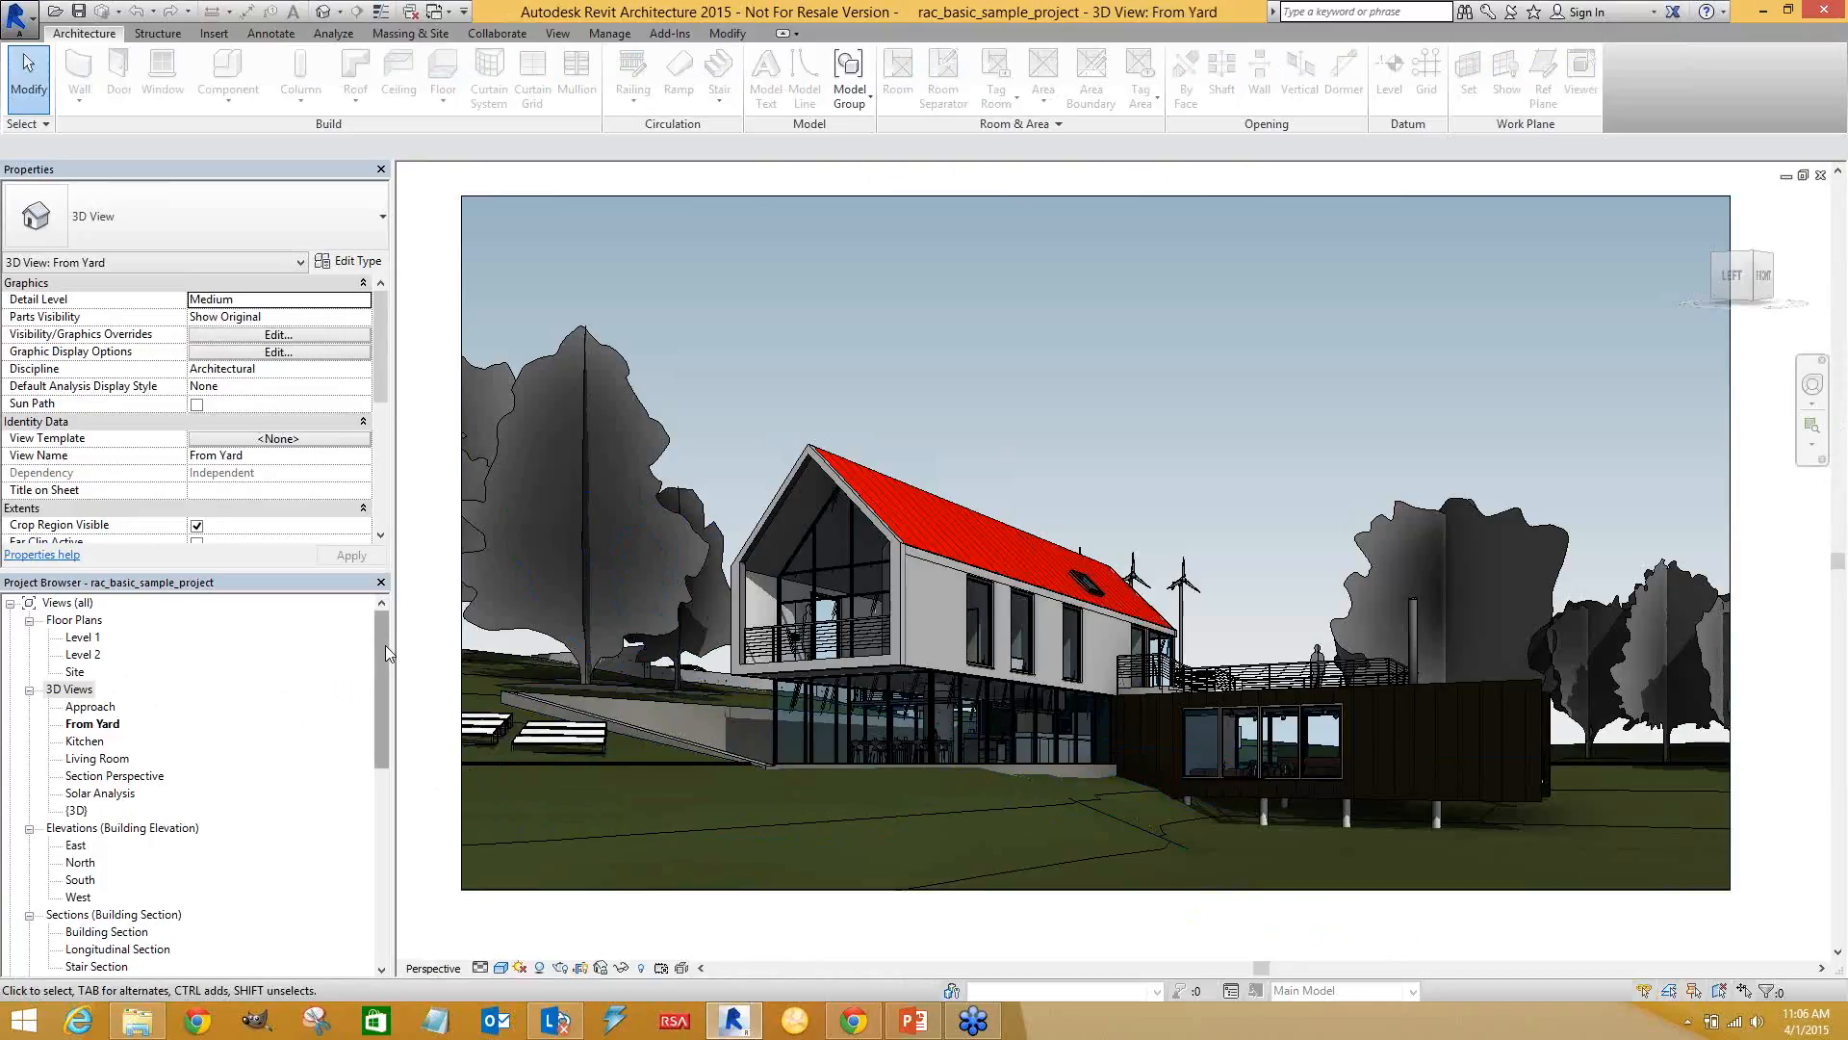
pyautogui.hotkey('ctrl', 'Tab')
pyautogui.hotkey('ctrl', 'Tab')
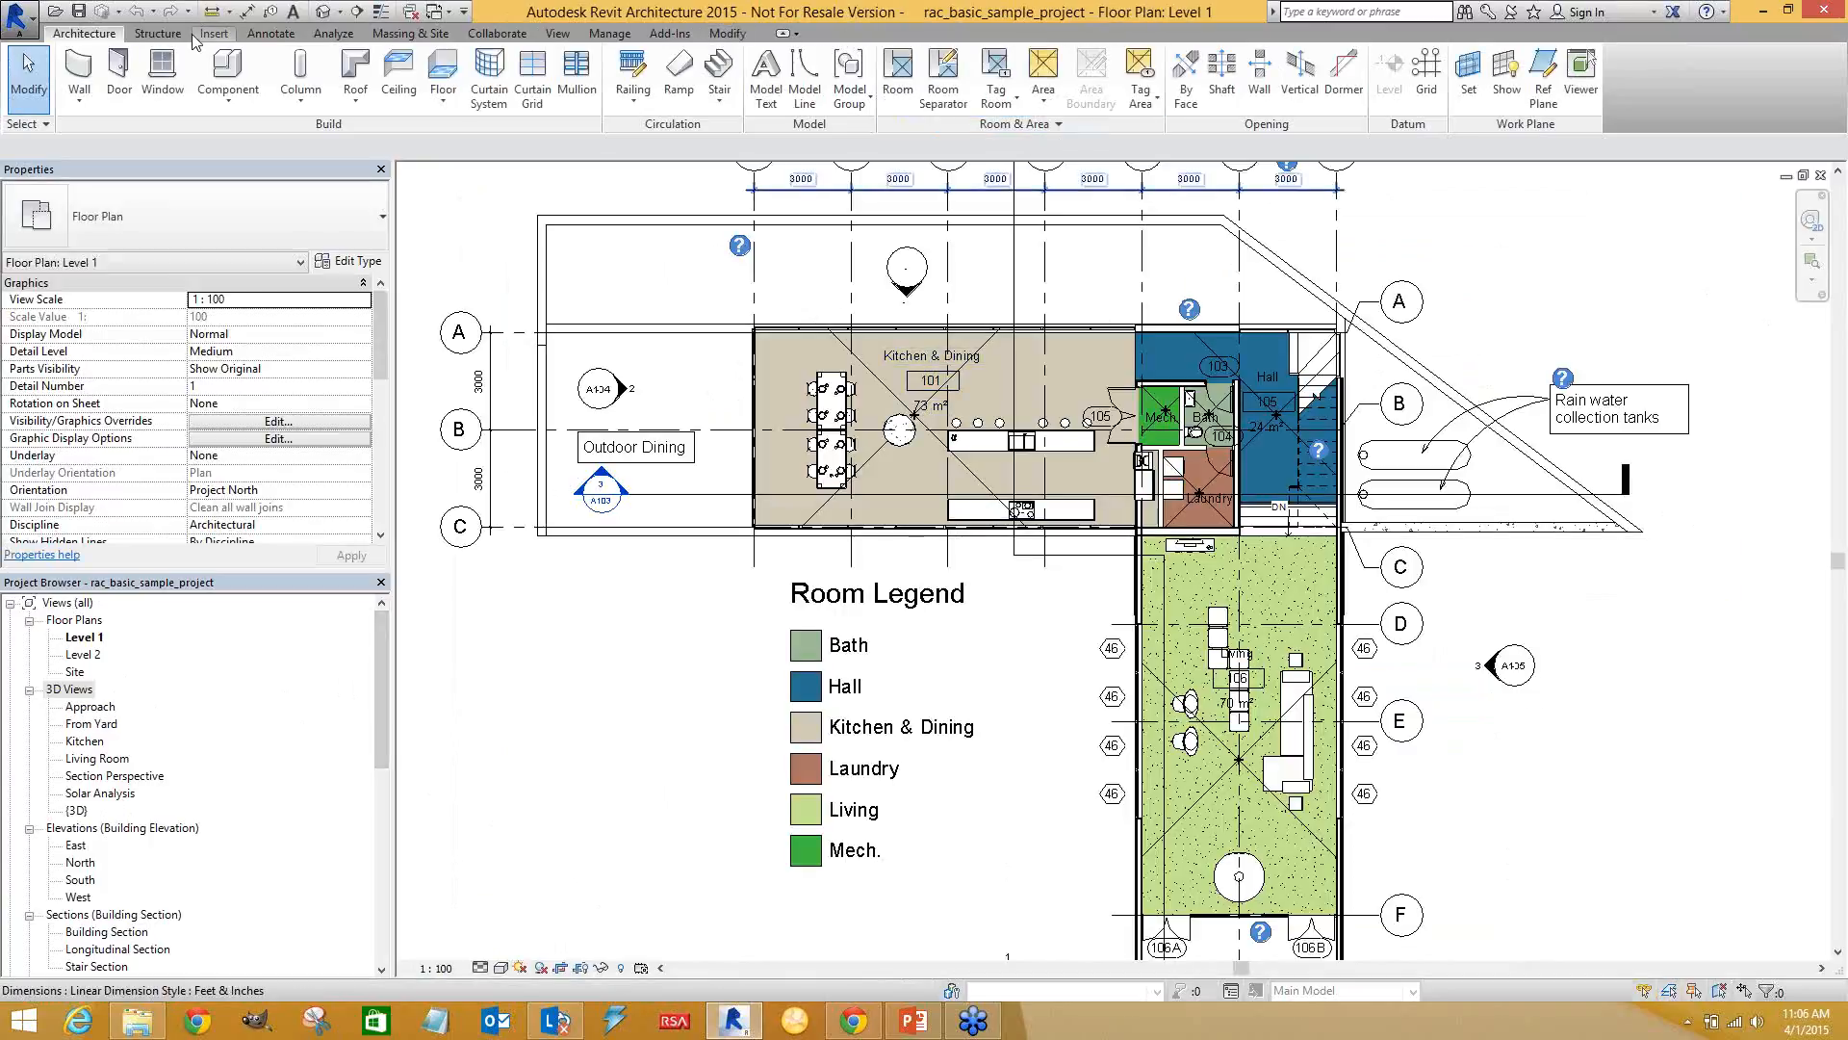
# Start Render in Cloud and sign in with the Autodesk account's ID and password
pyautogui.click(570, 36)
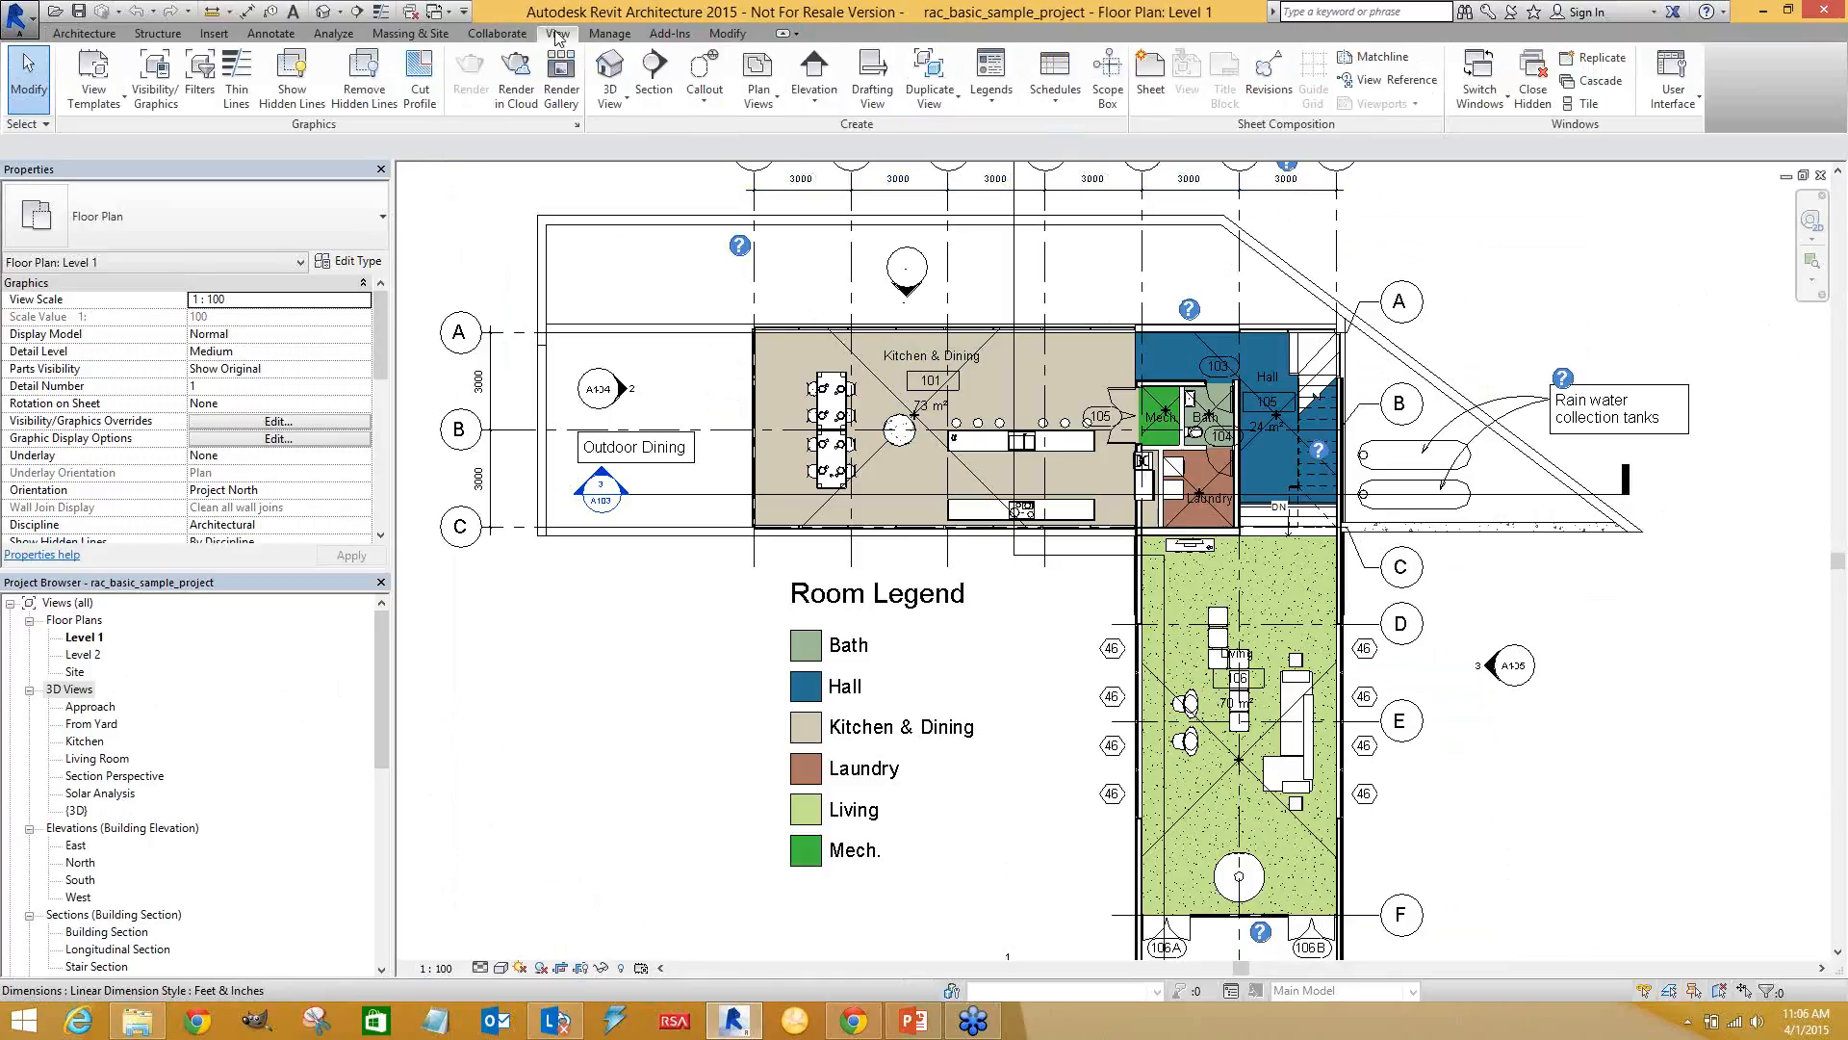
pyautogui.click(515, 91)
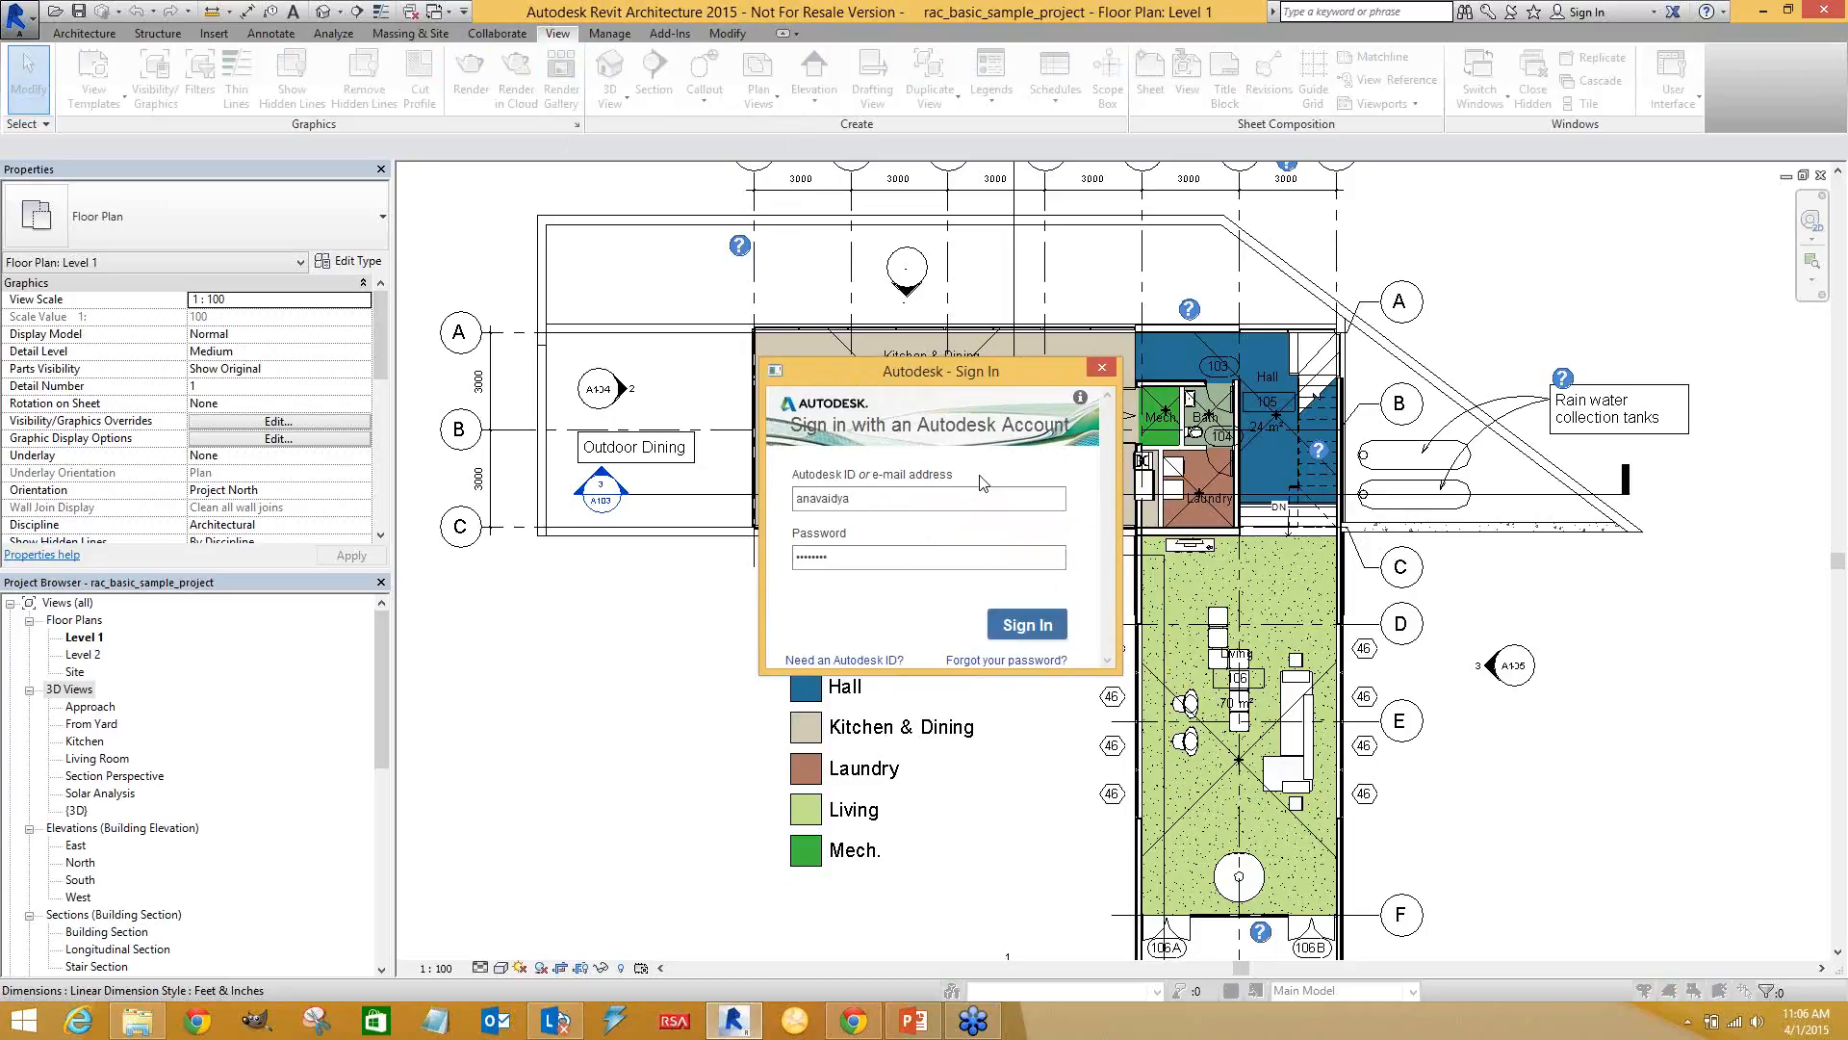
pyautogui.press('Return')
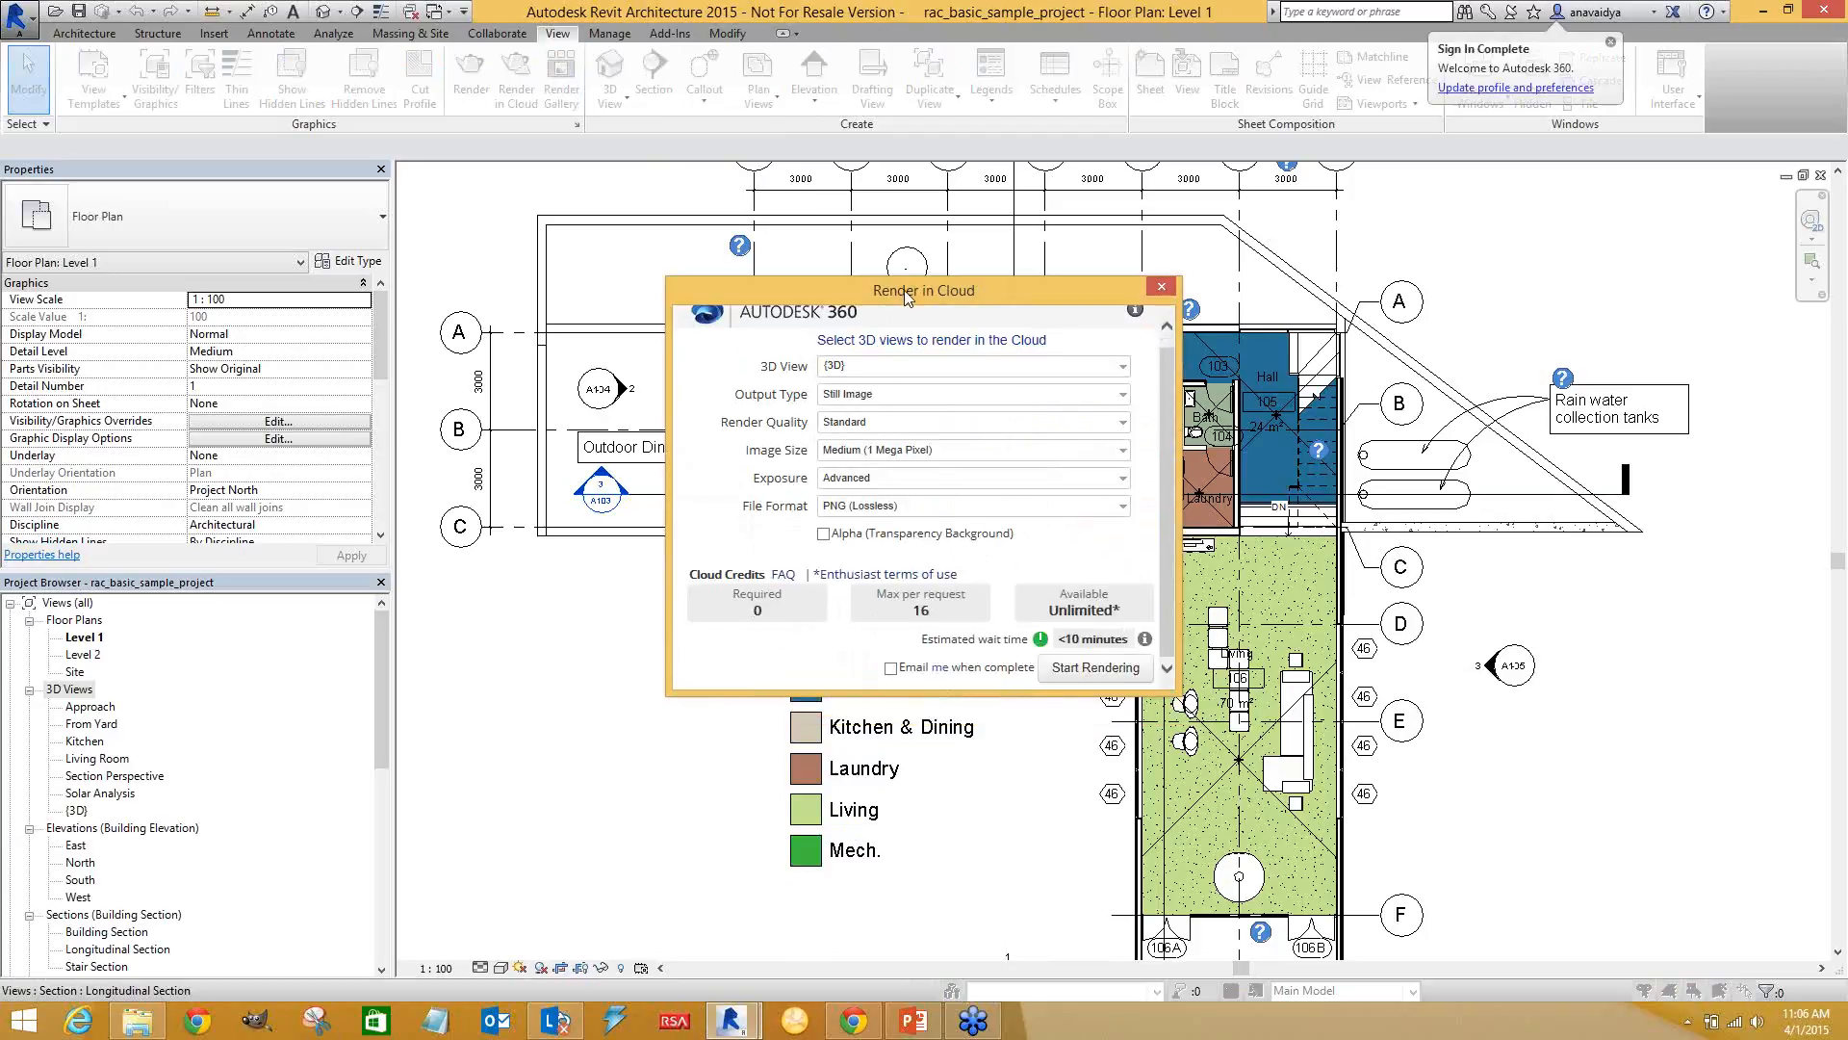
pyautogui.moveTo(903, 290); pyautogui.dragTo(881, 322)
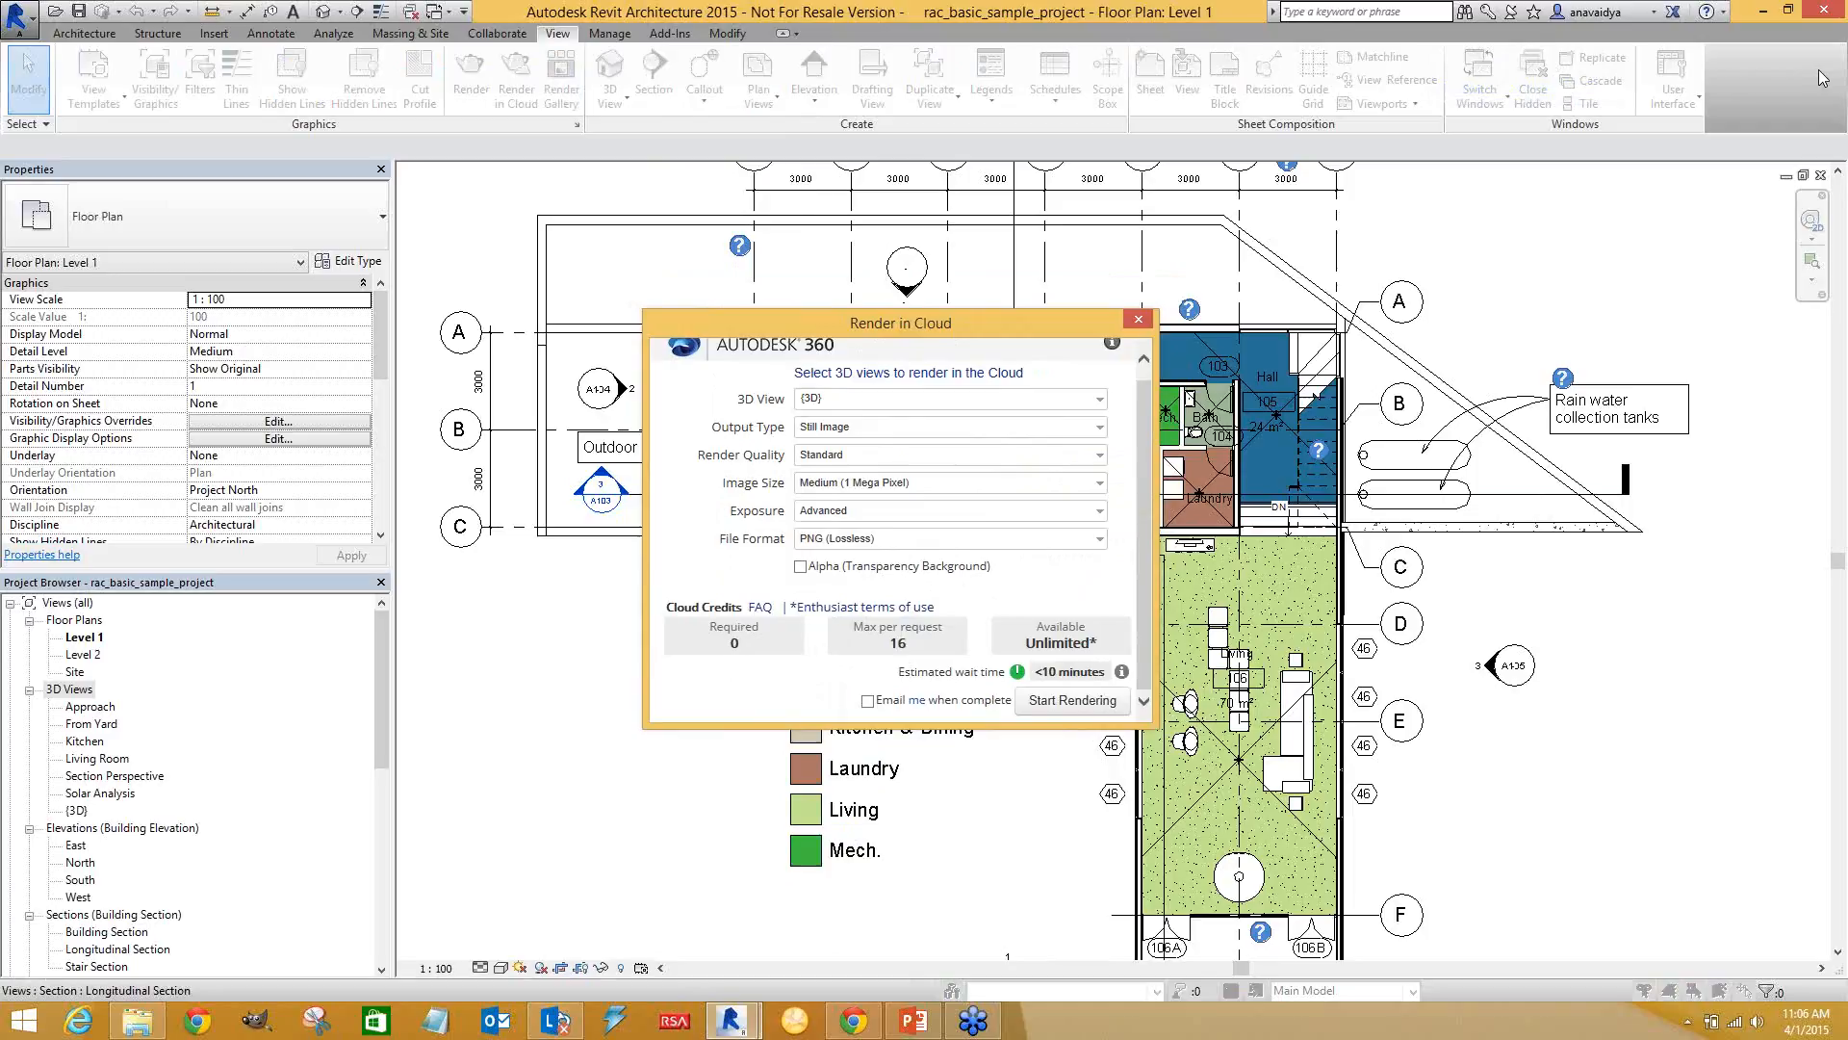
pyautogui.click(1757, 69)
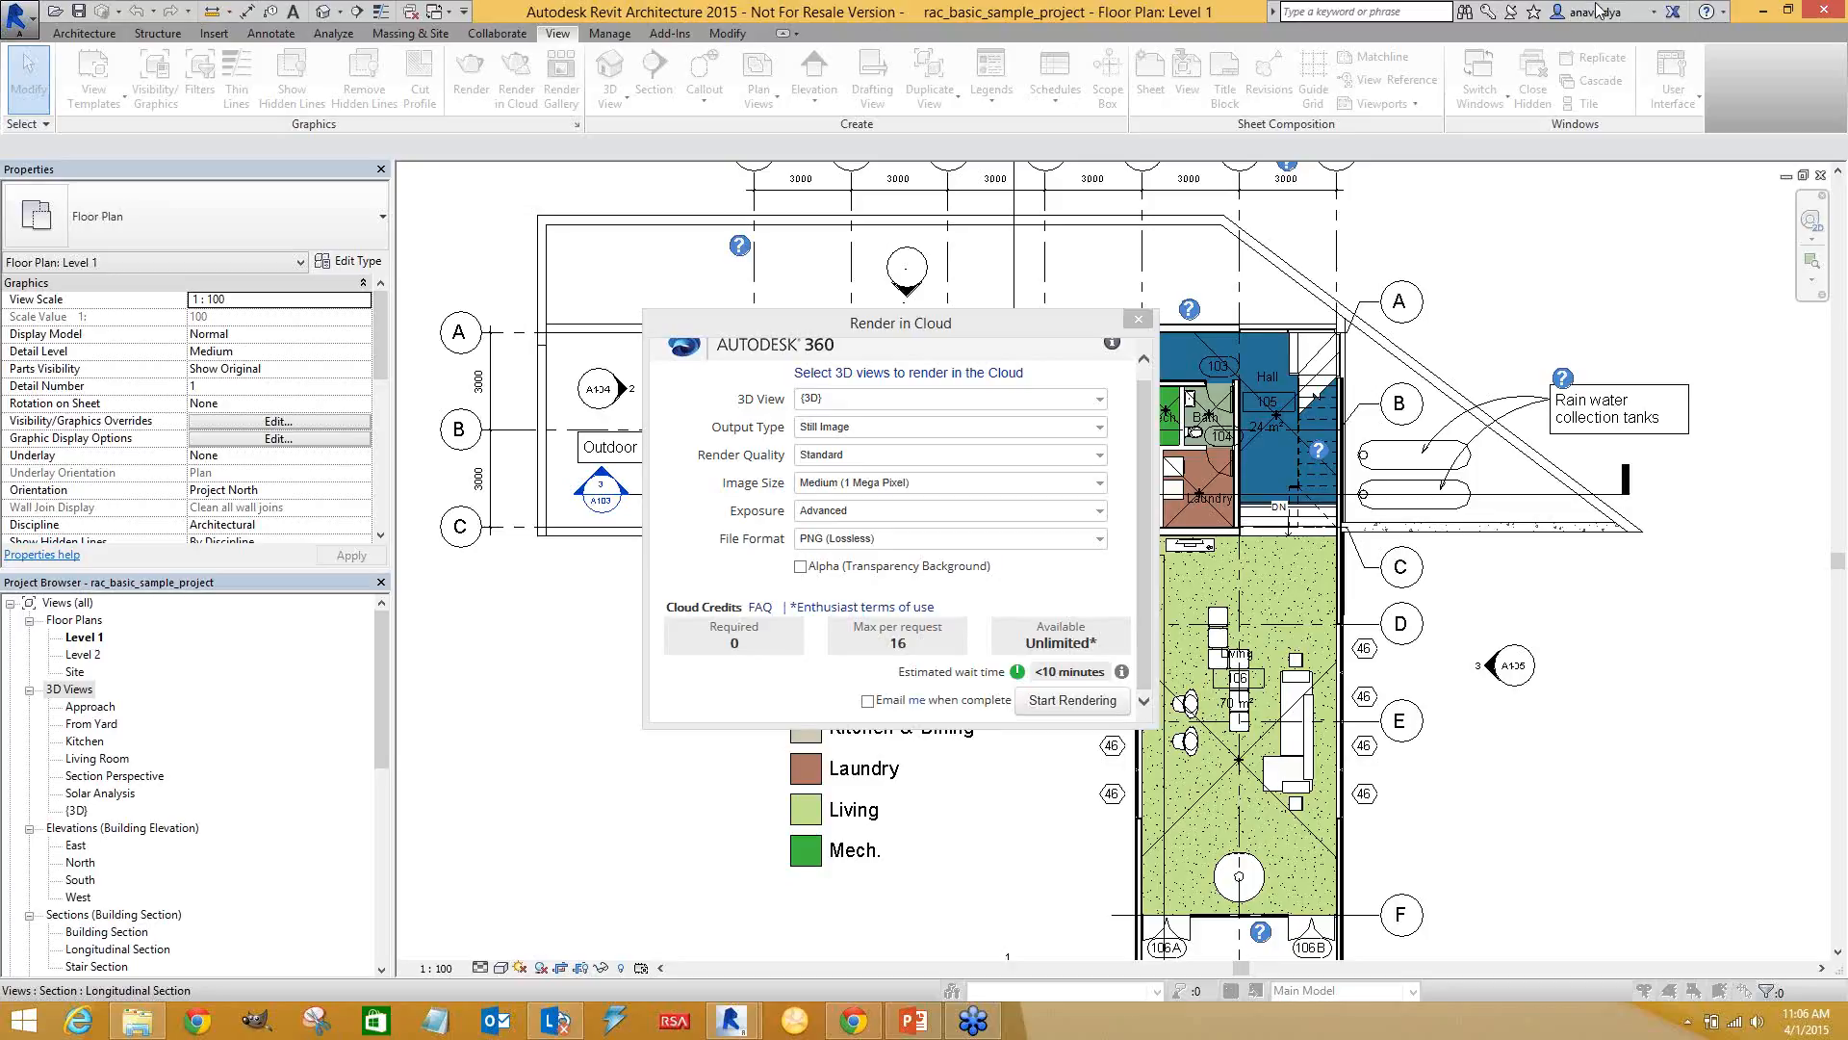
# Choose Approach as the only 3D view to render in the cloud, leaving out {3D} and all other views
pyautogui.click(909, 324)
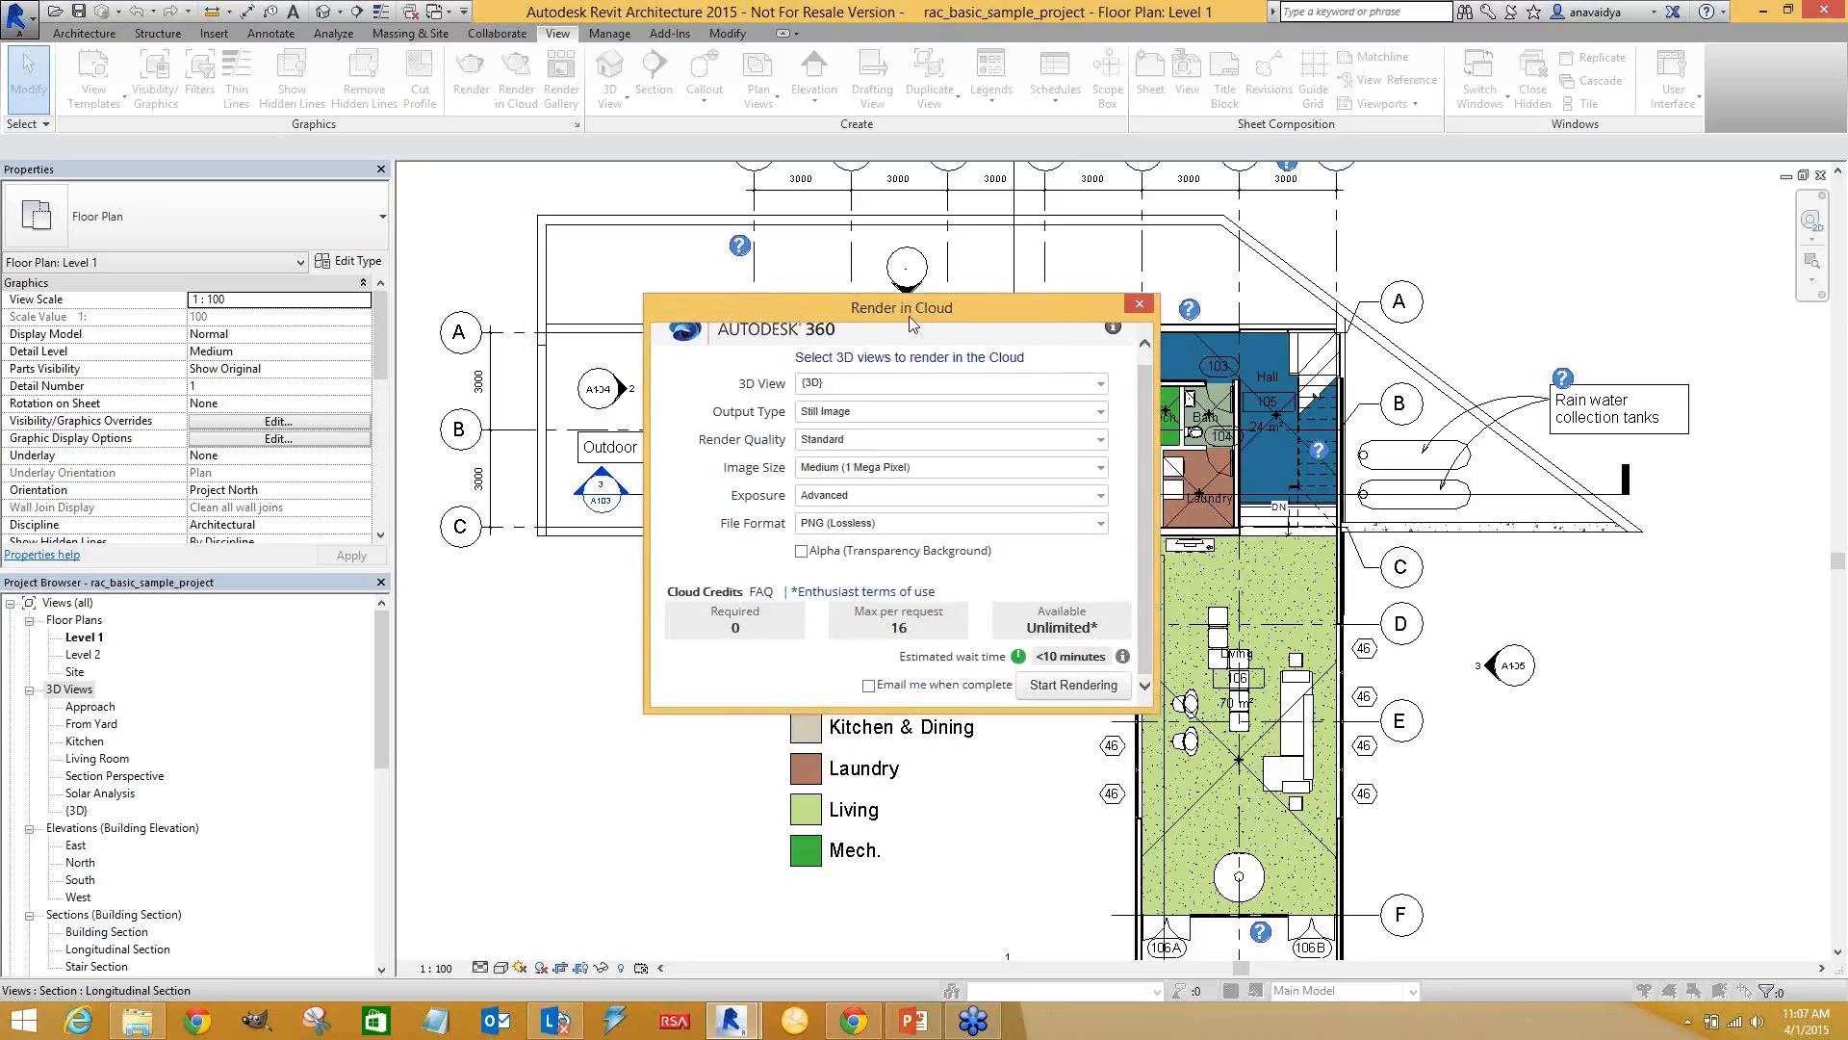
pyautogui.moveTo(1142, 388); pyautogui.dragTo(1142, 368)
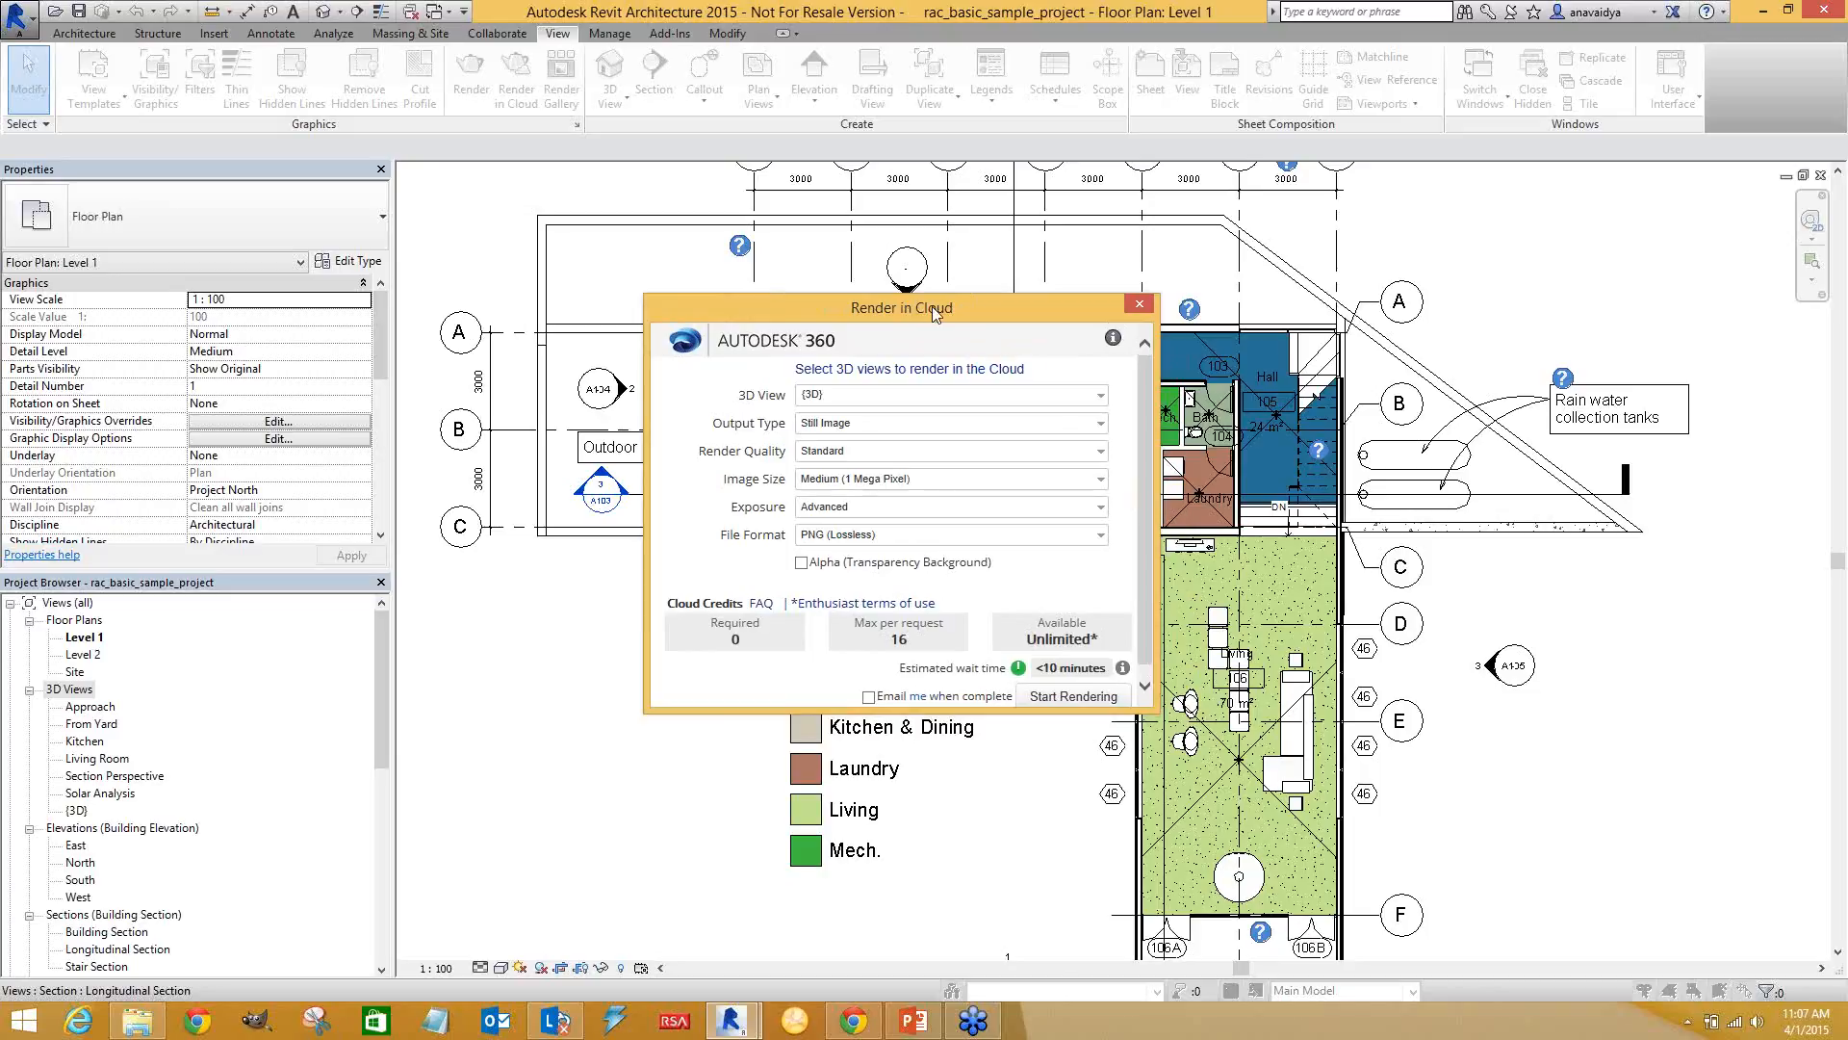
pyautogui.moveTo(932, 306); pyautogui.dragTo(916, 286)
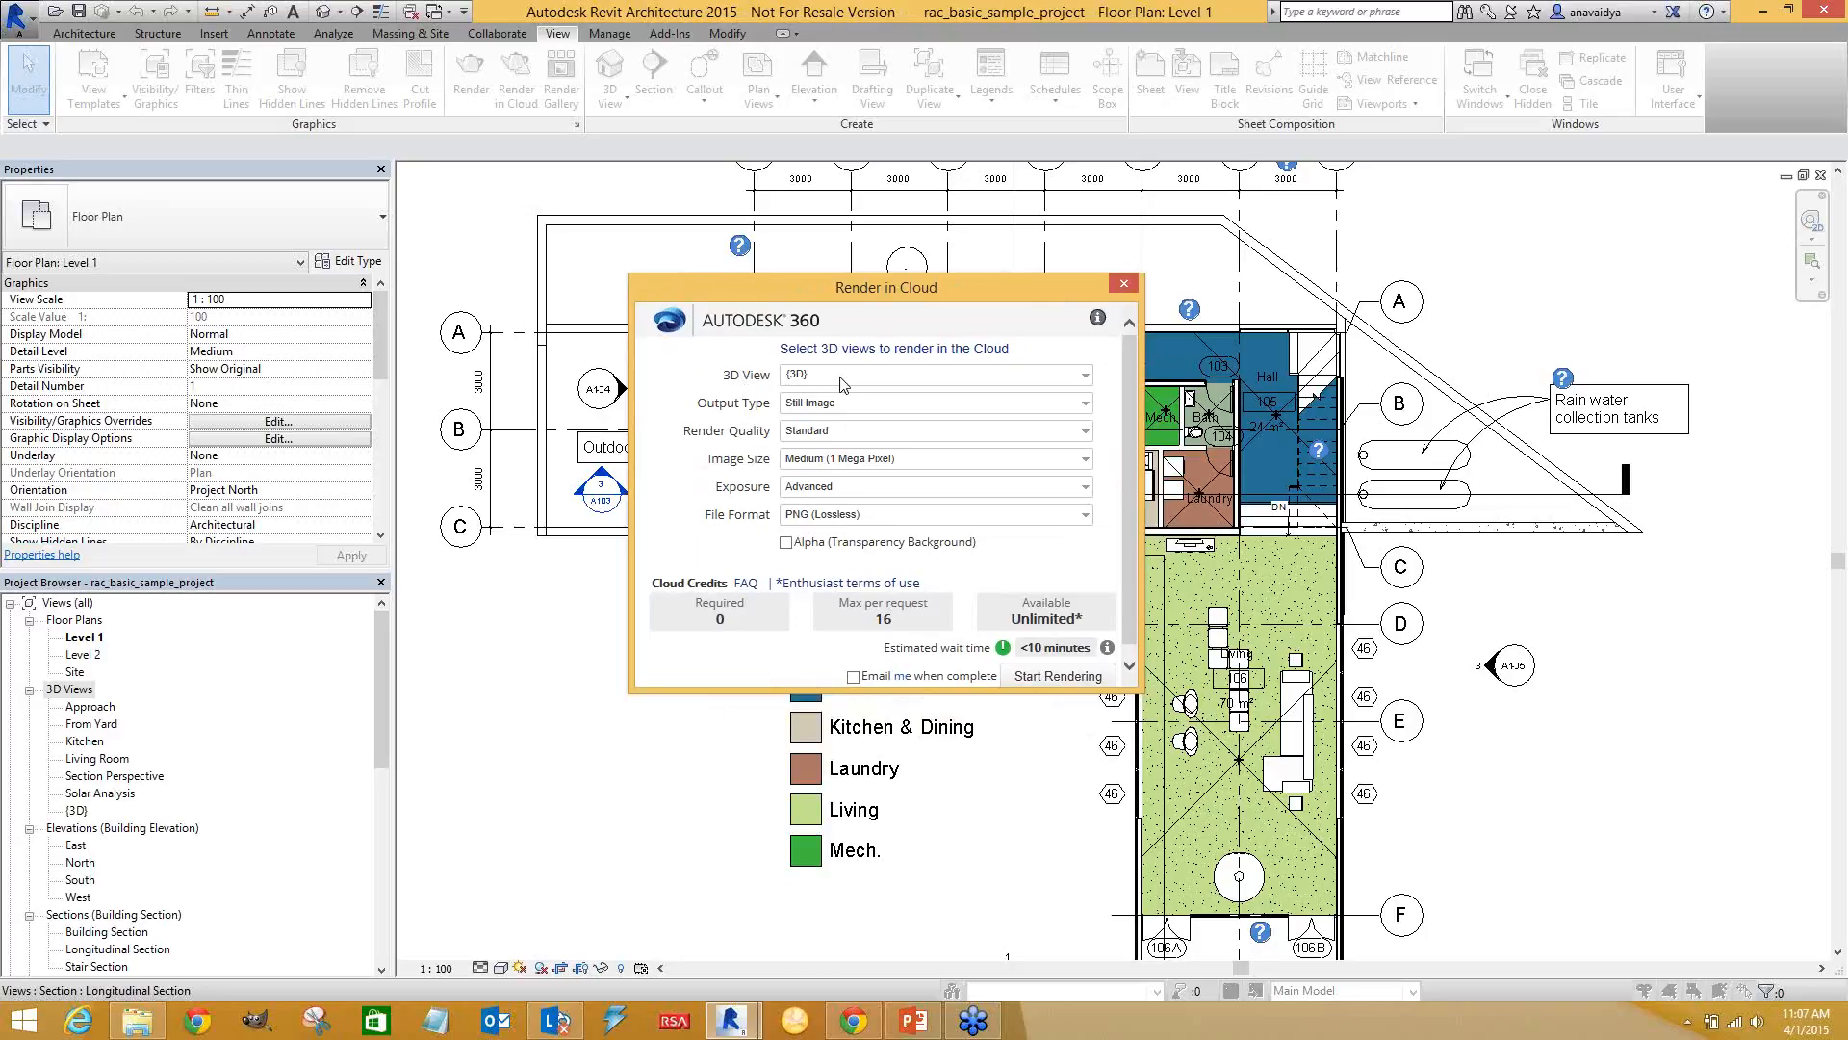
pyautogui.click(833, 376)
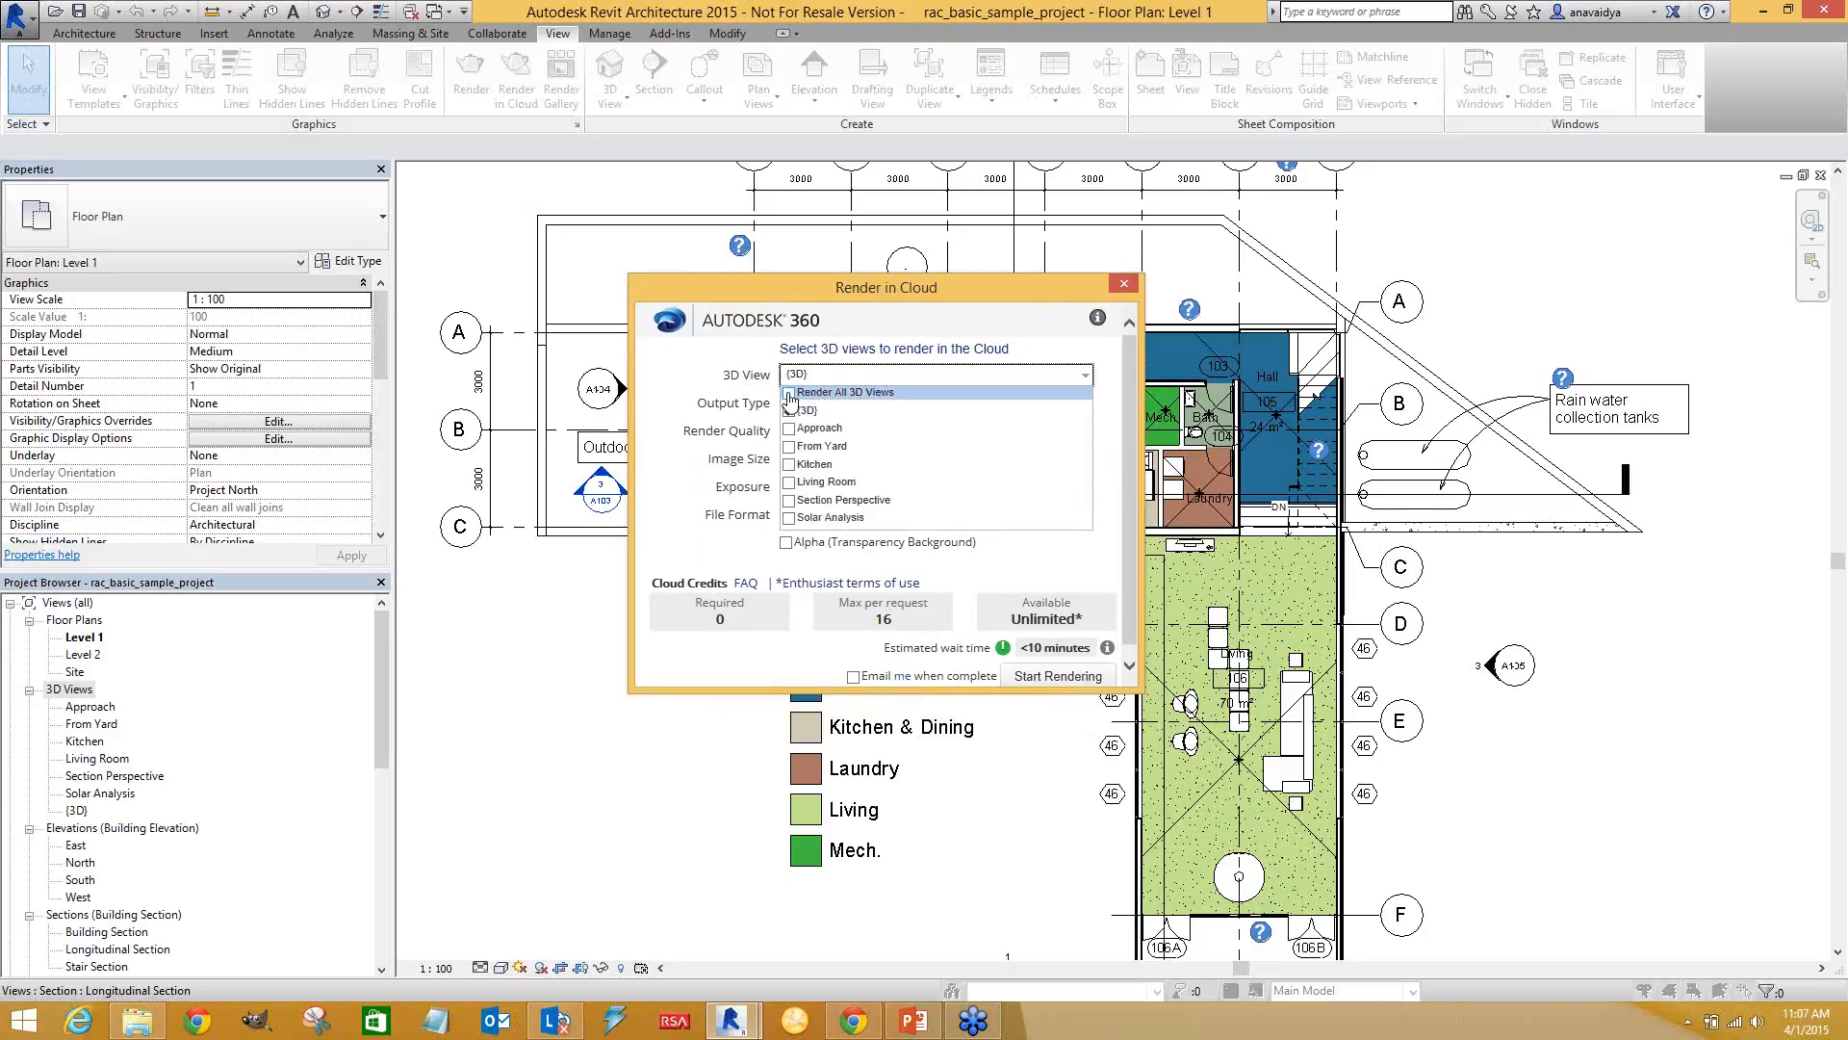
pyautogui.click(791, 394)
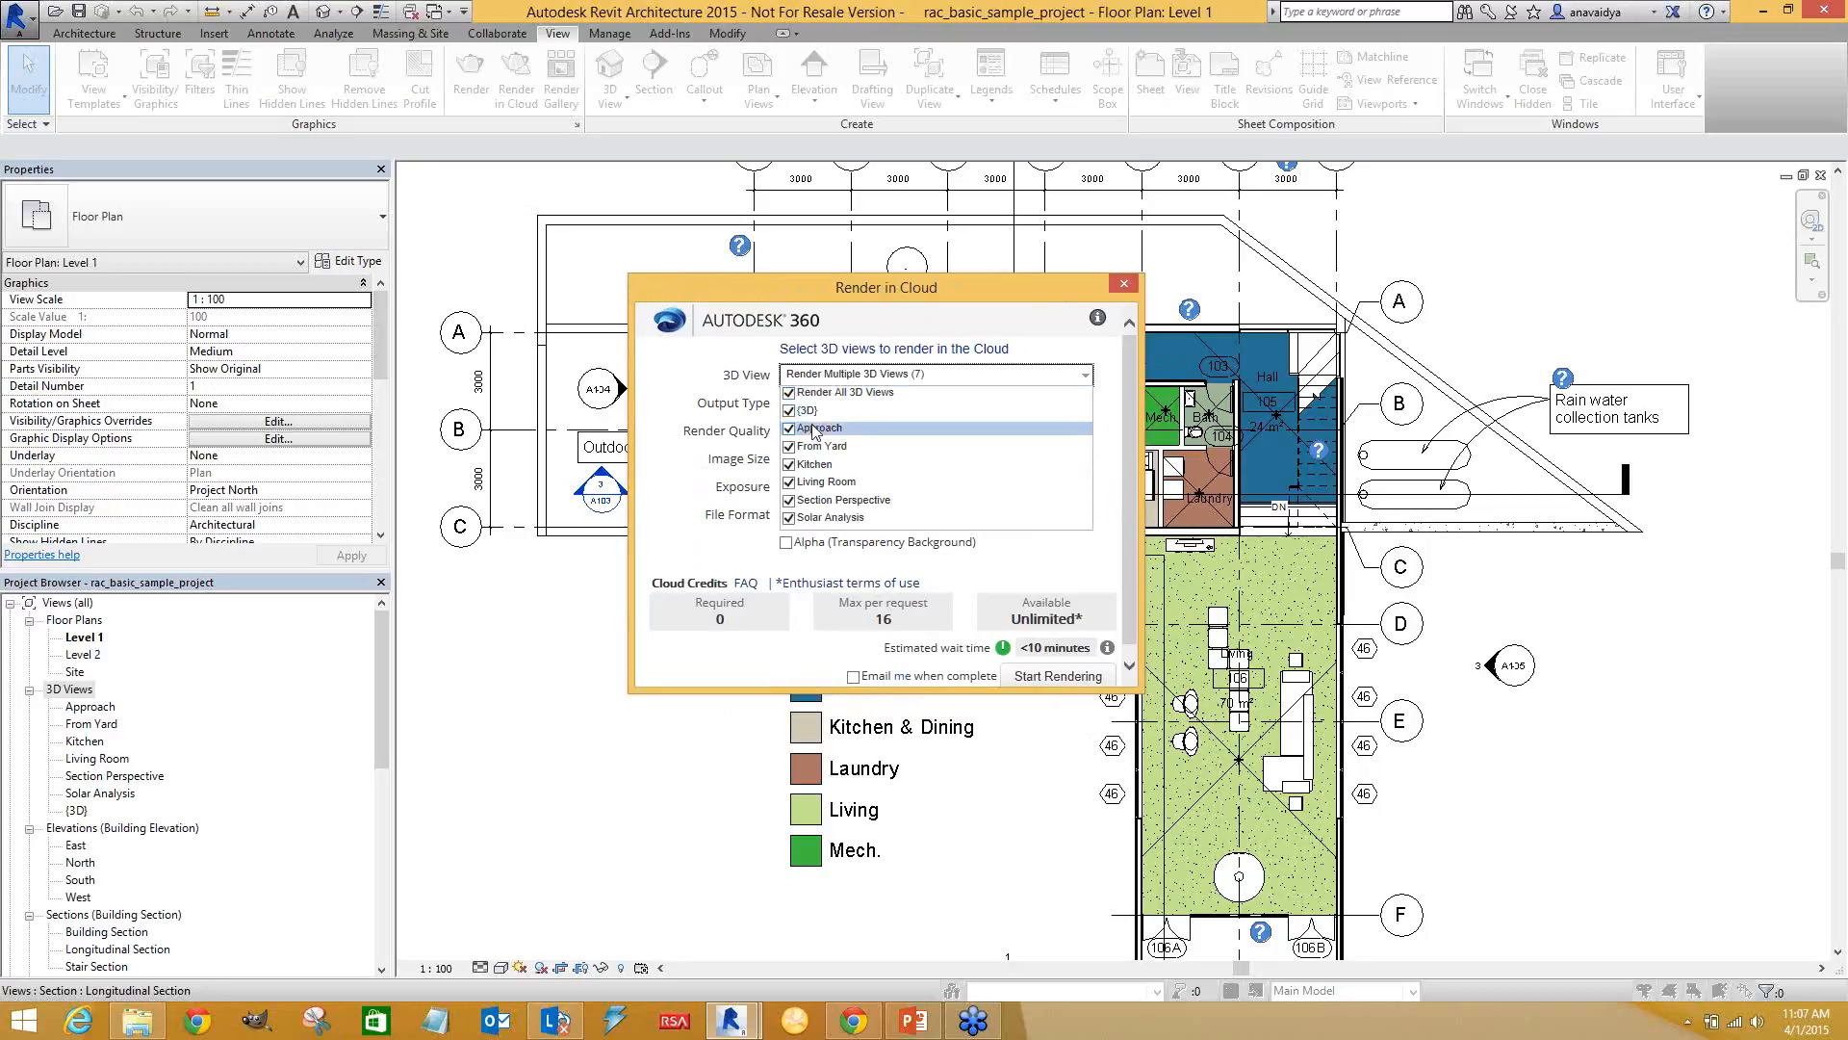
pyautogui.click(789, 394)
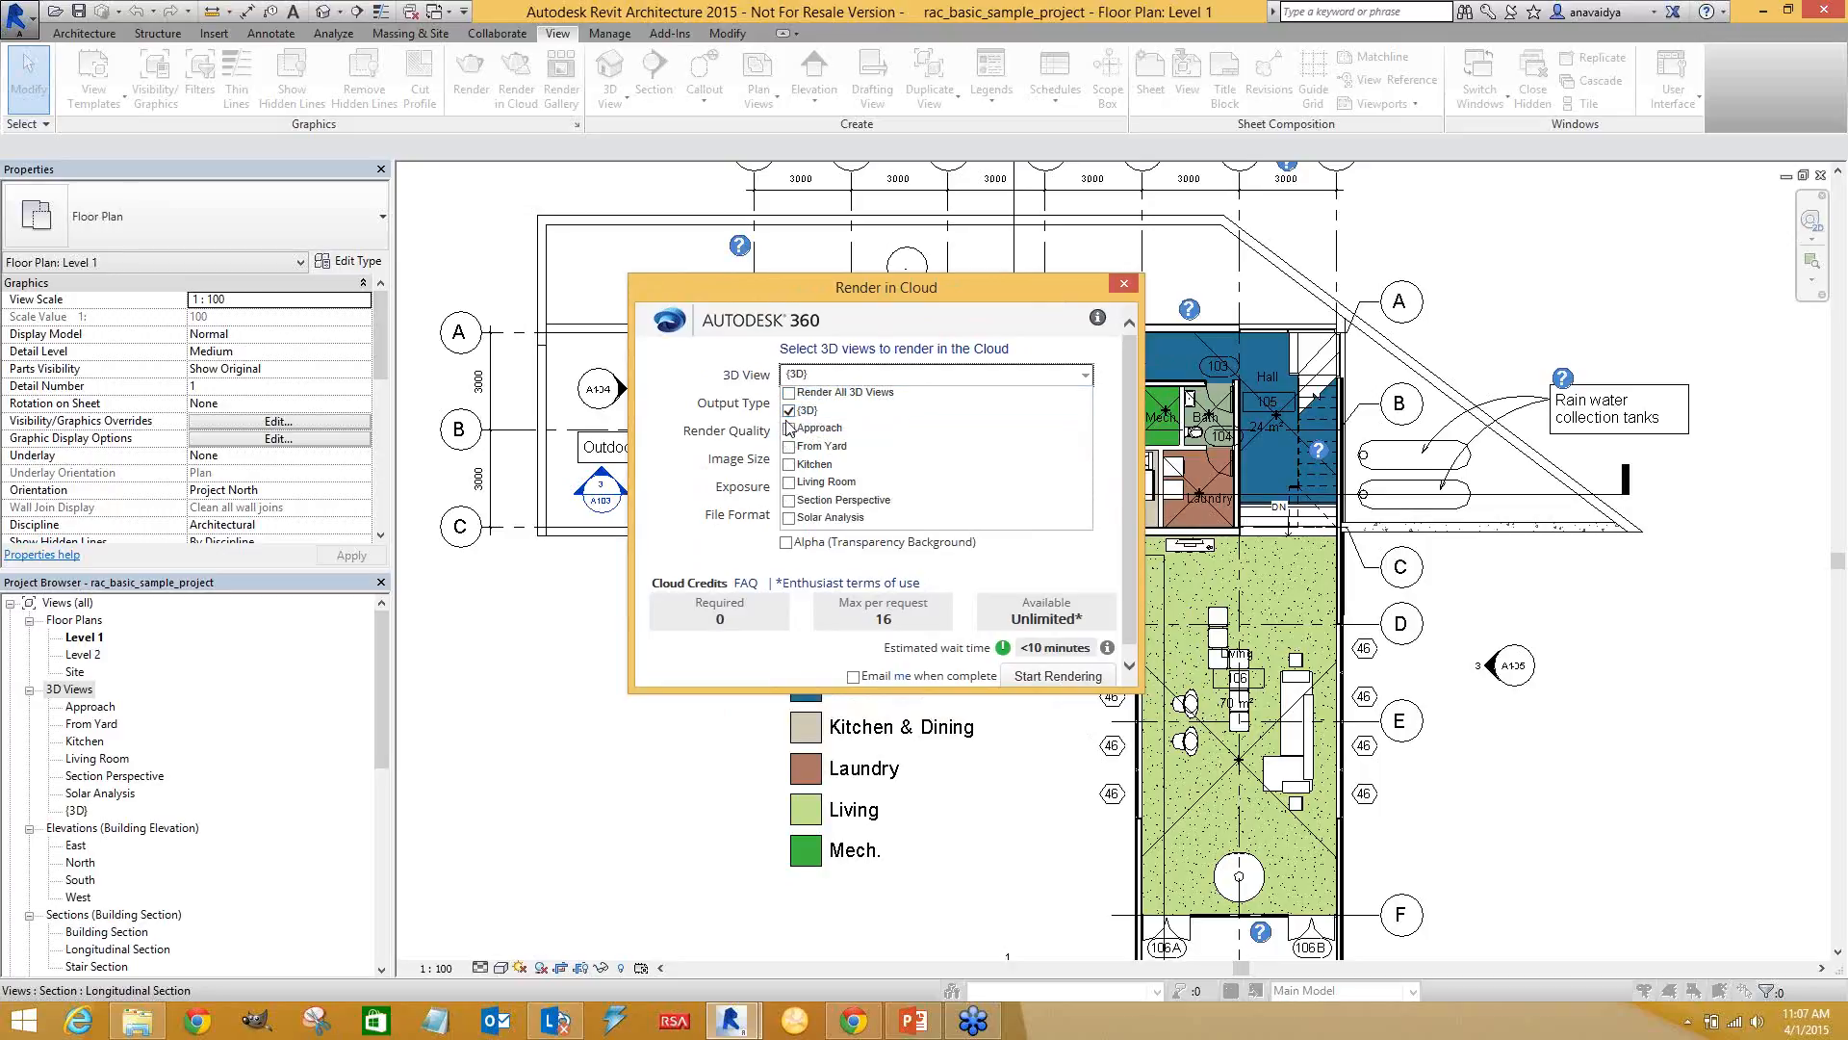
pyautogui.click(789, 429)
pyautogui.click(789, 412)
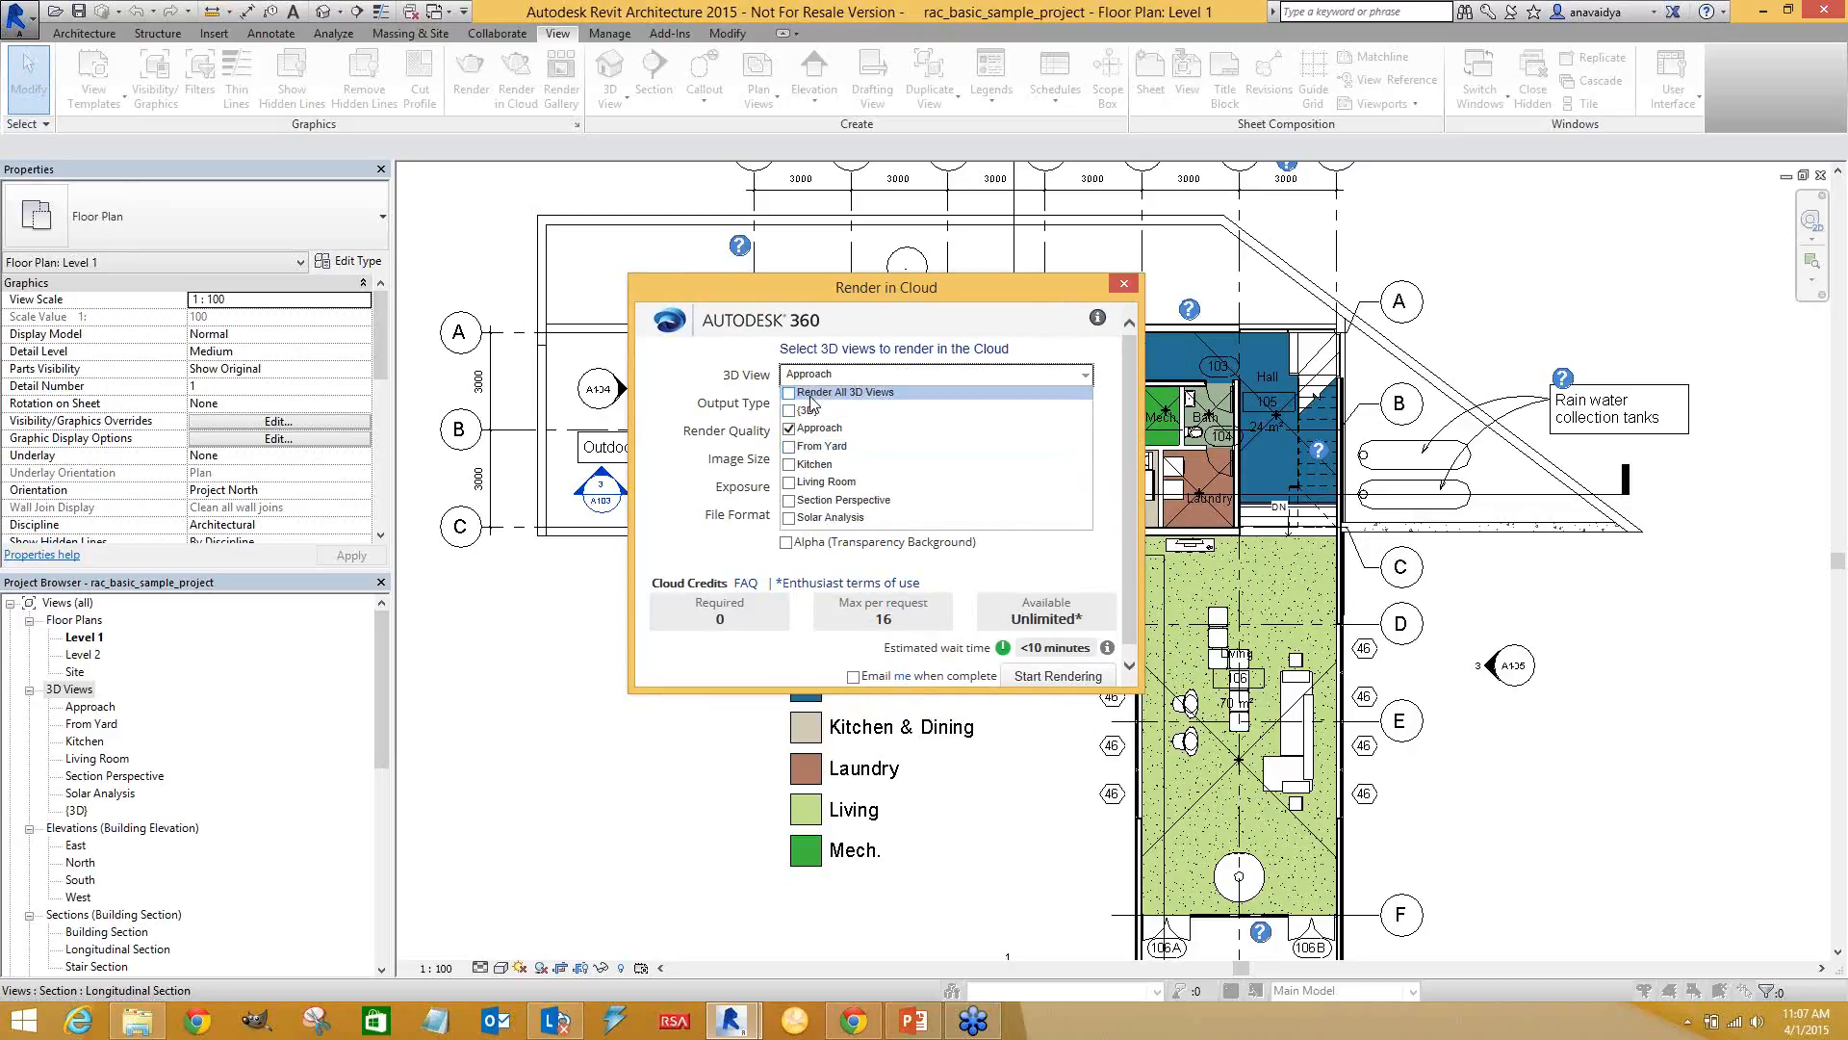
pyautogui.click(803, 376)
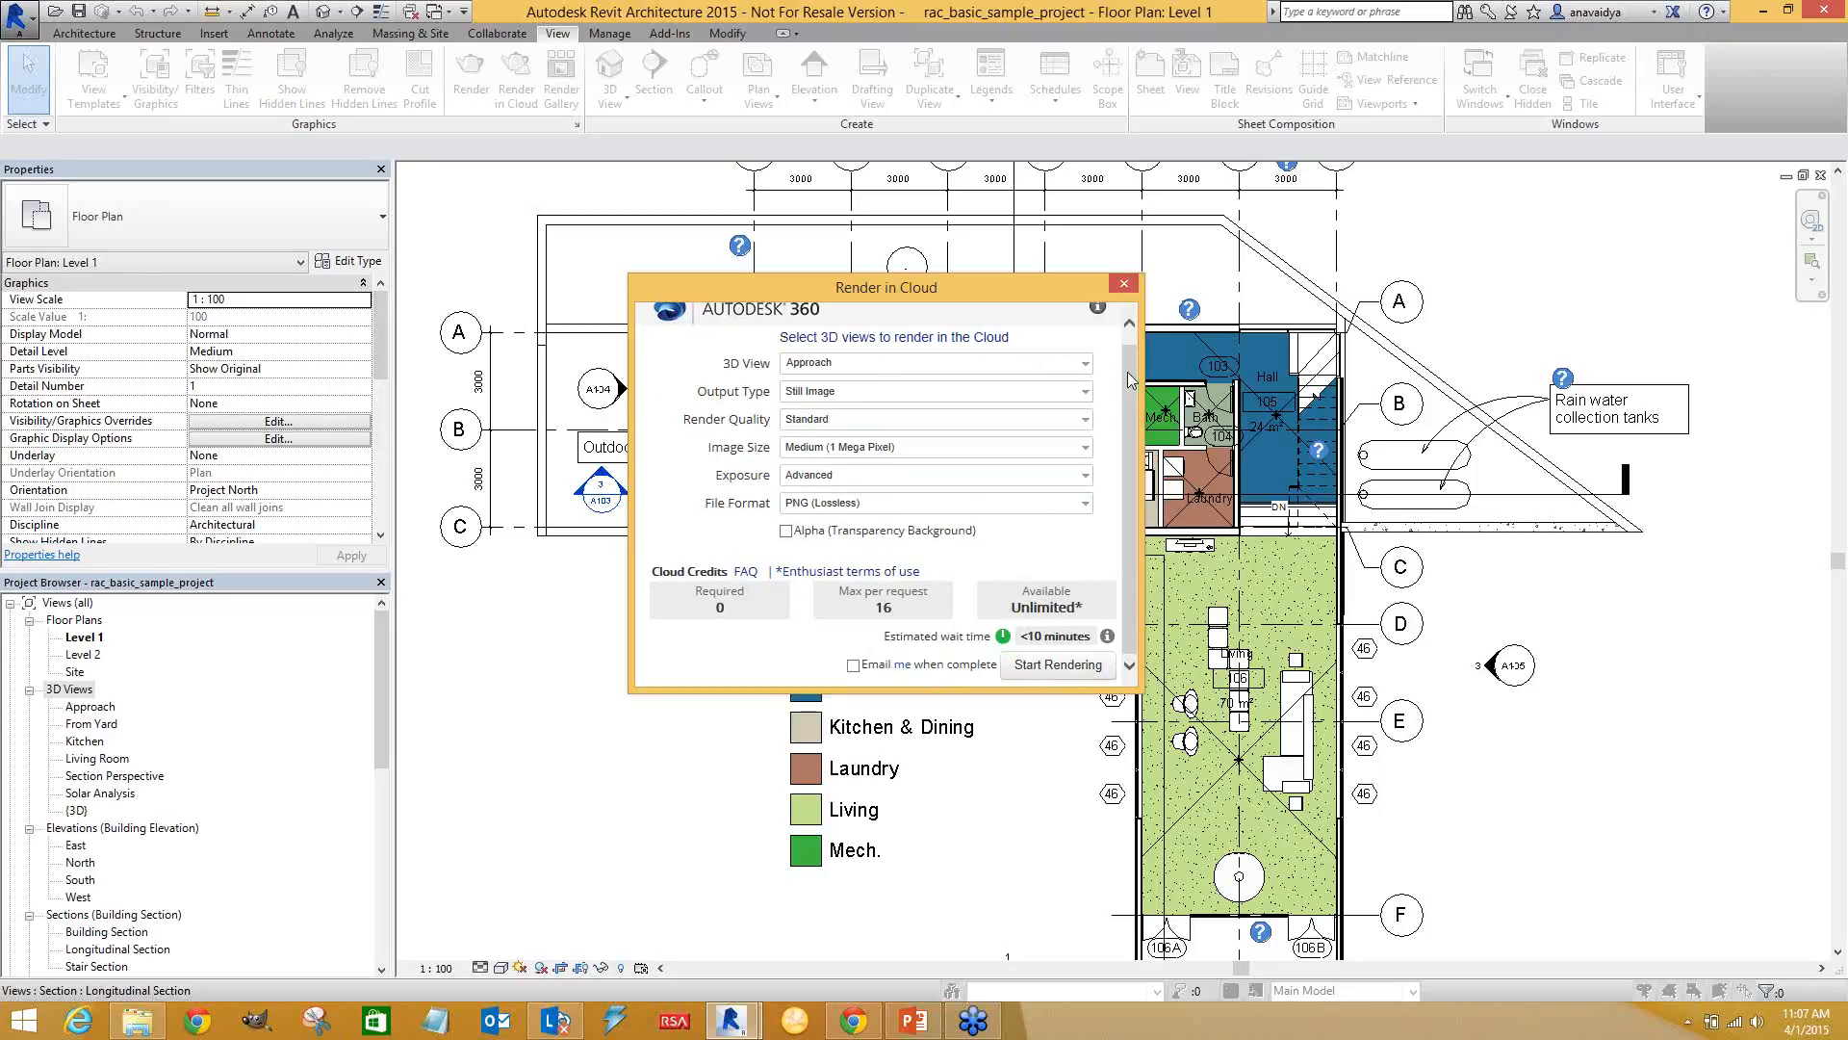
pyautogui.scroll(1, 1128, 372)
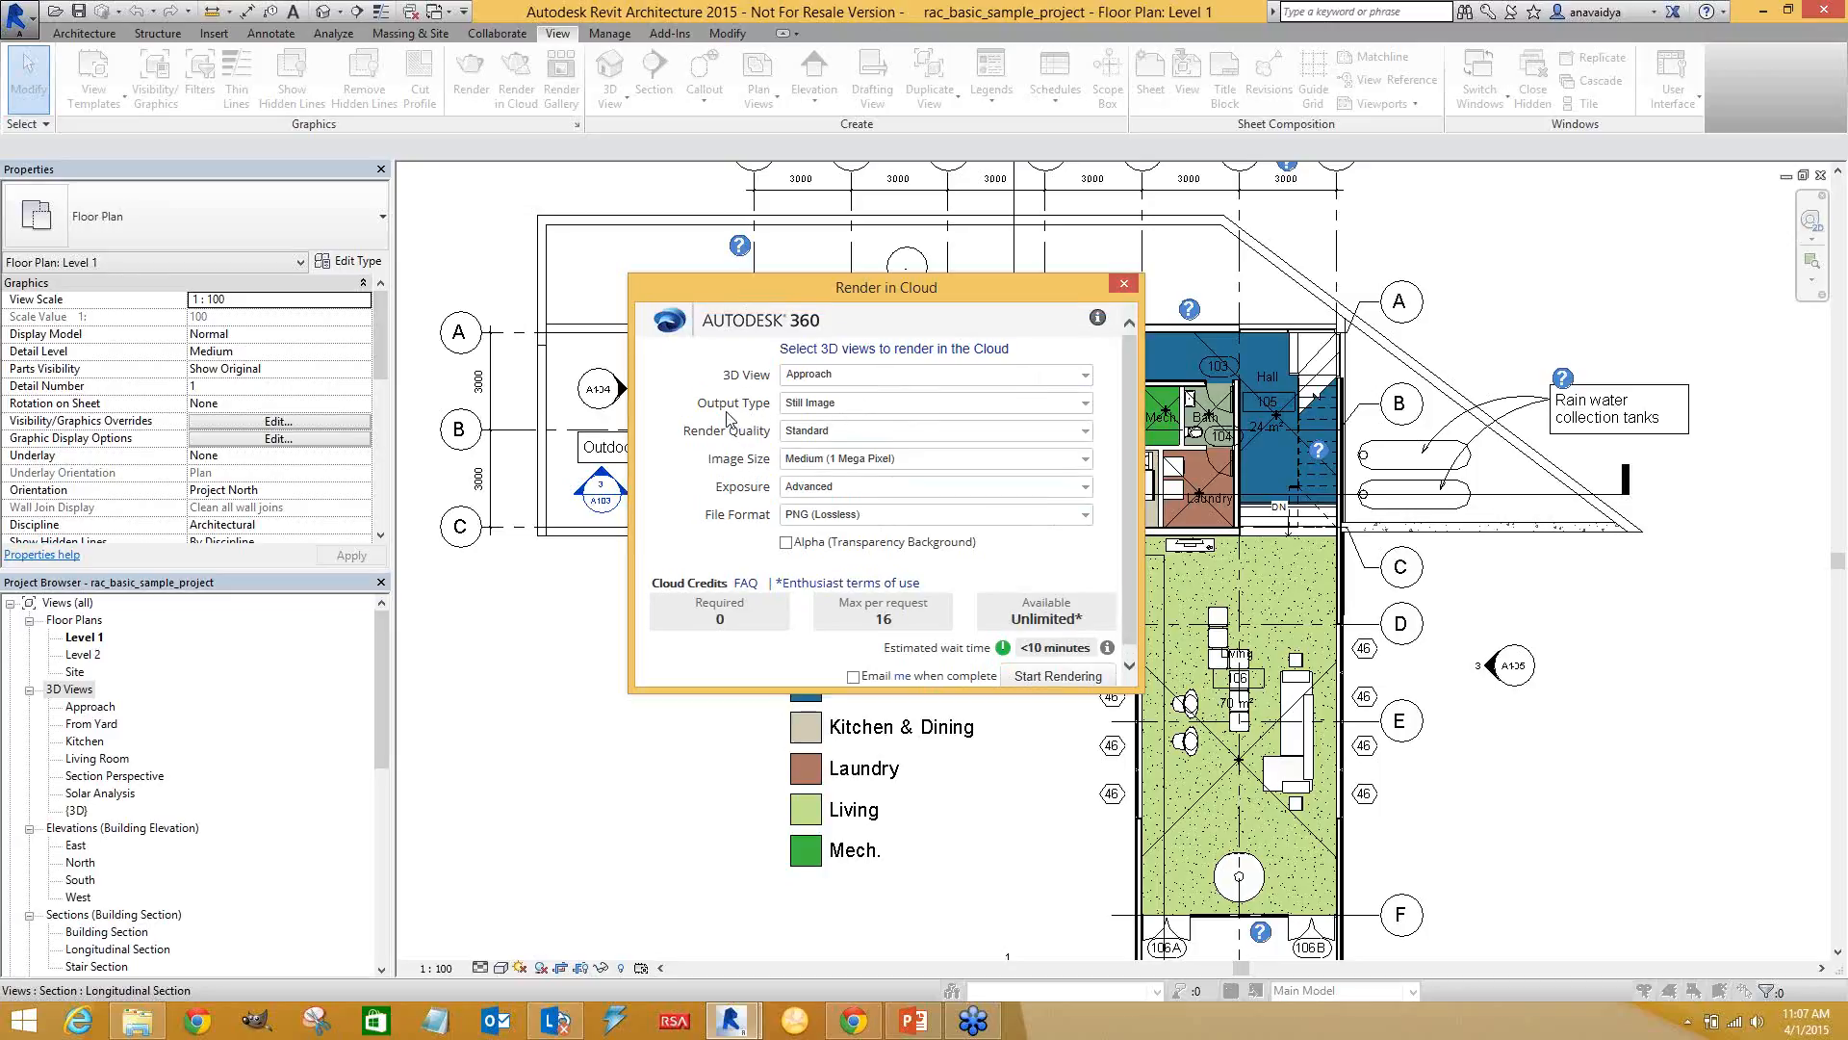
# Keep Still Image as the output type and Standard as the render quality
pyautogui.click(824, 404)
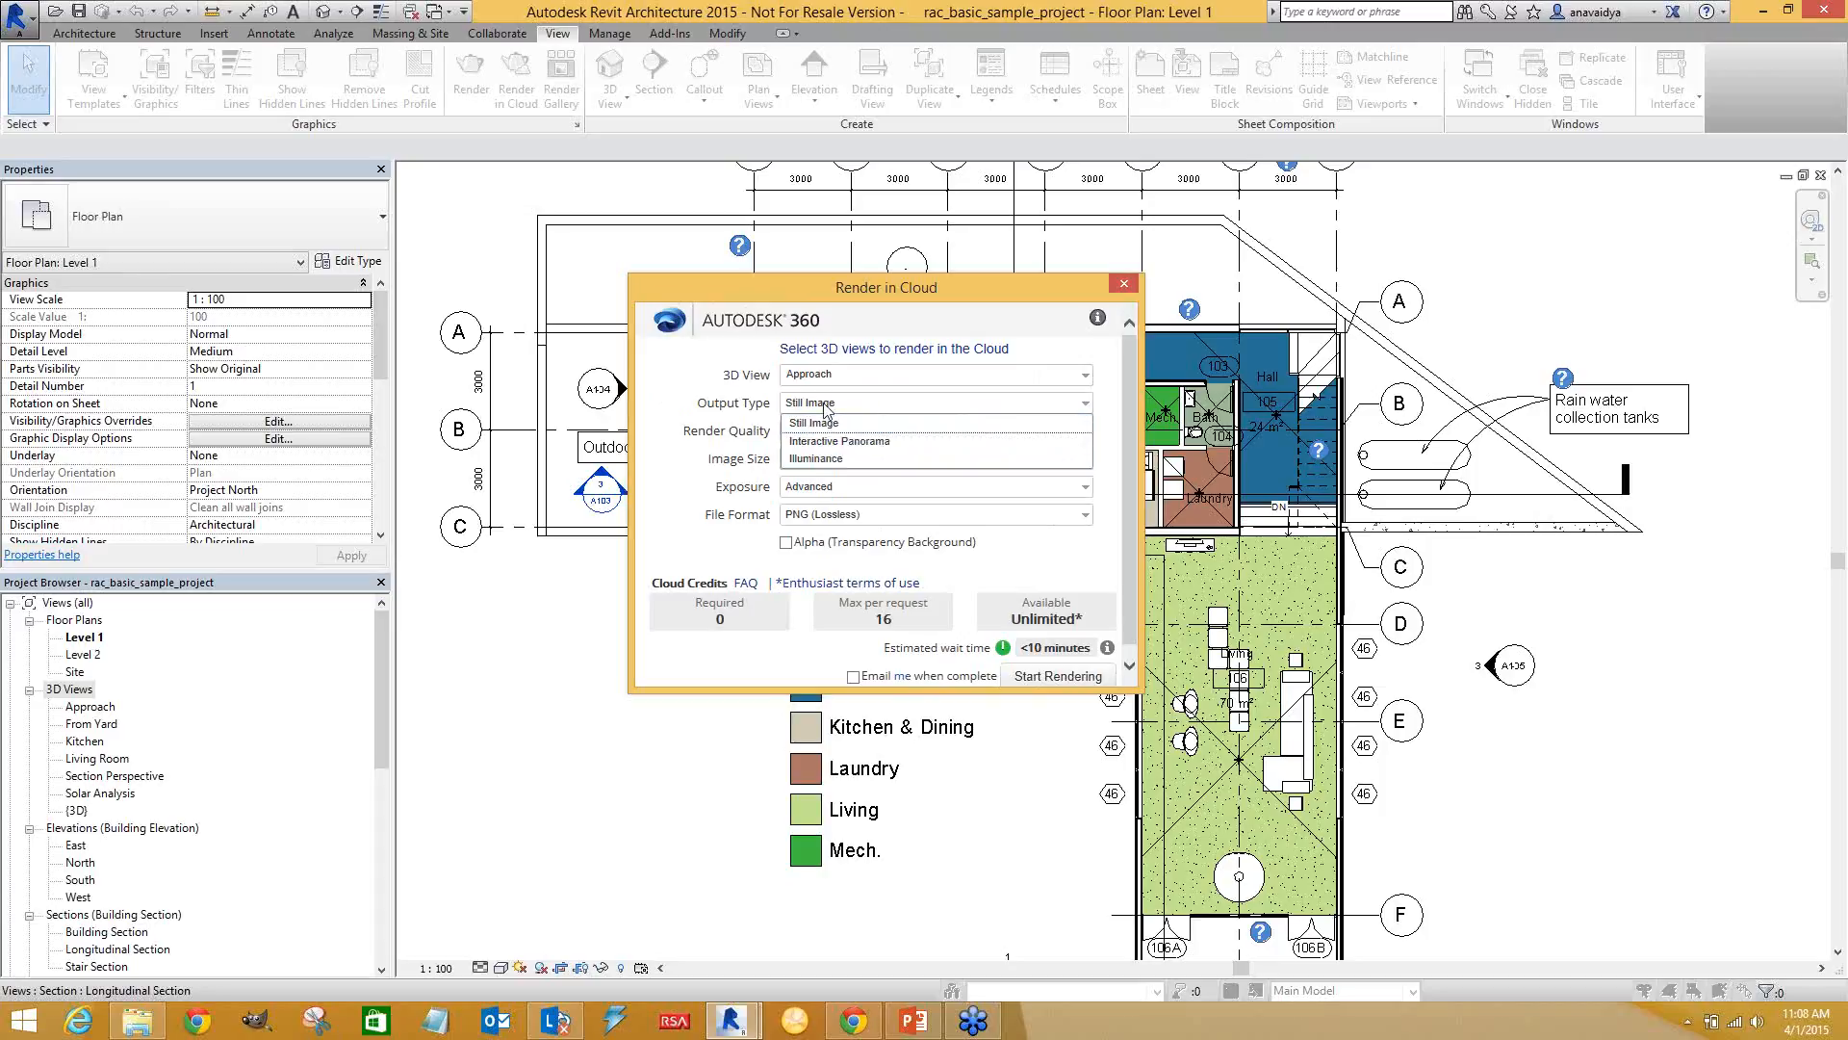
pyautogui.click(819, 409)
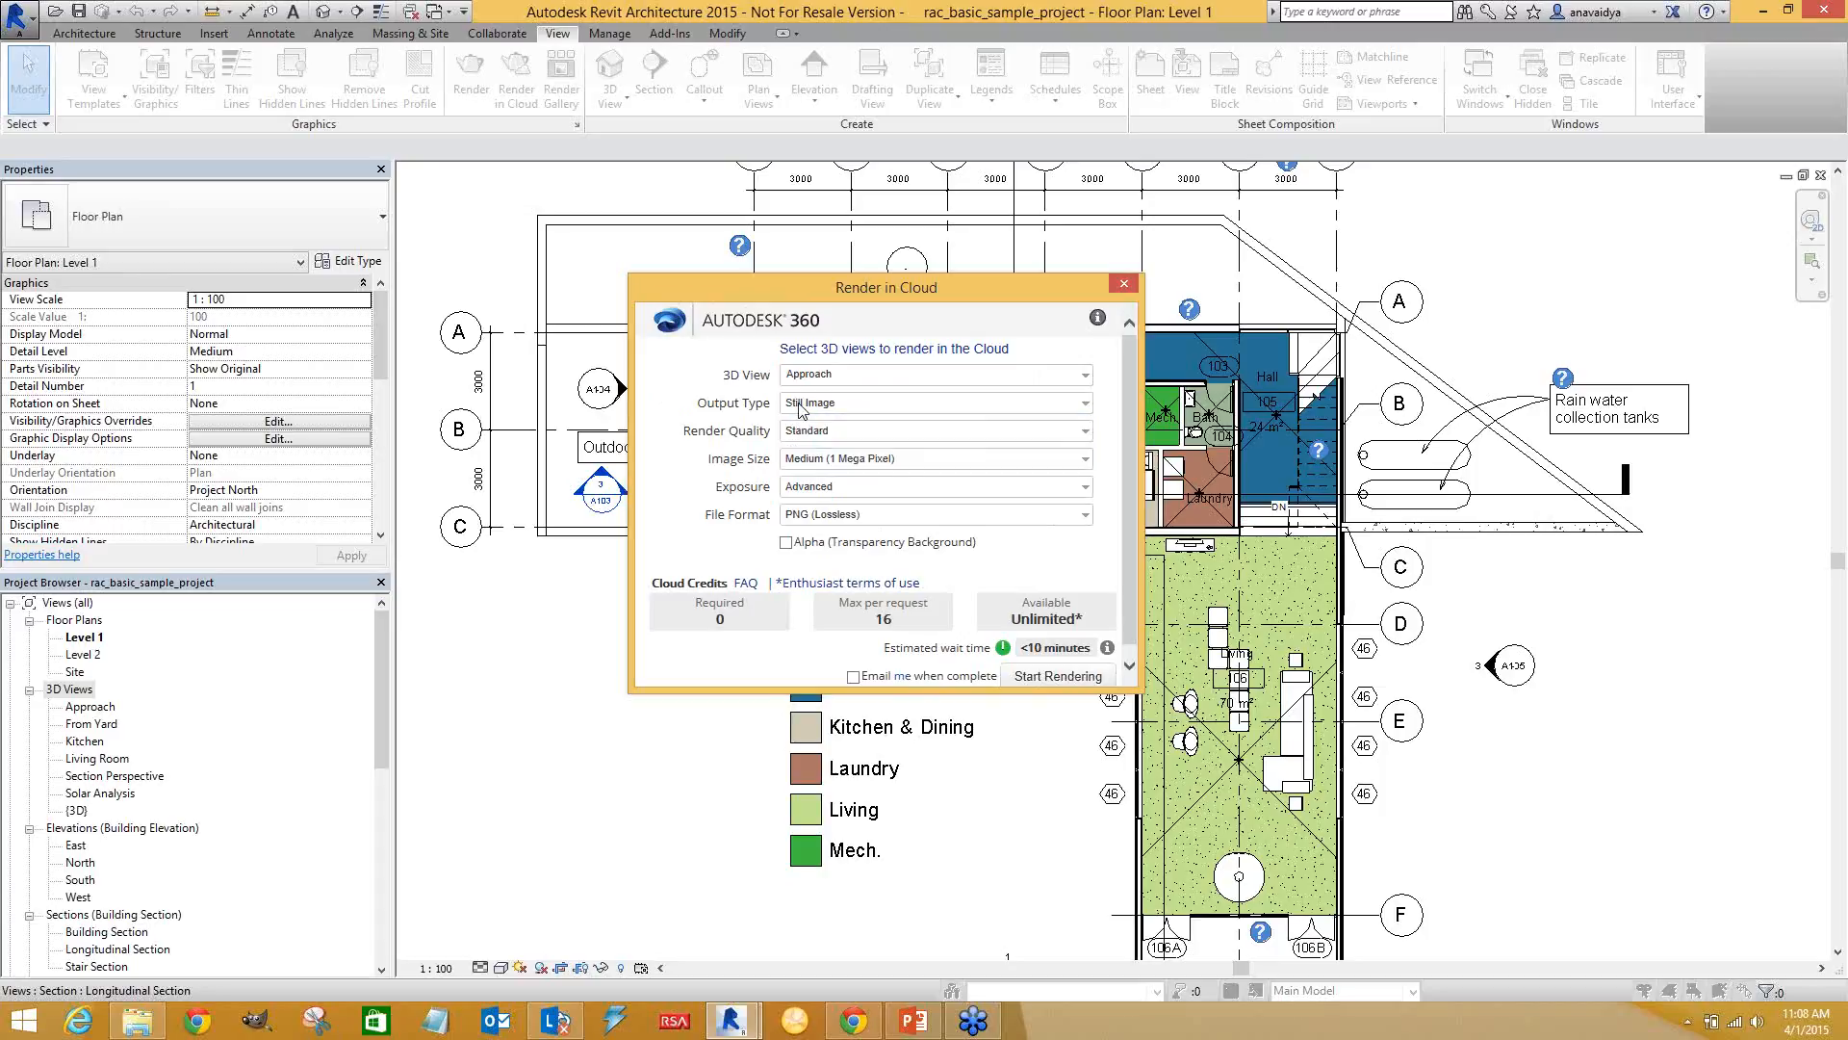
pyautogui.click(842, 433)
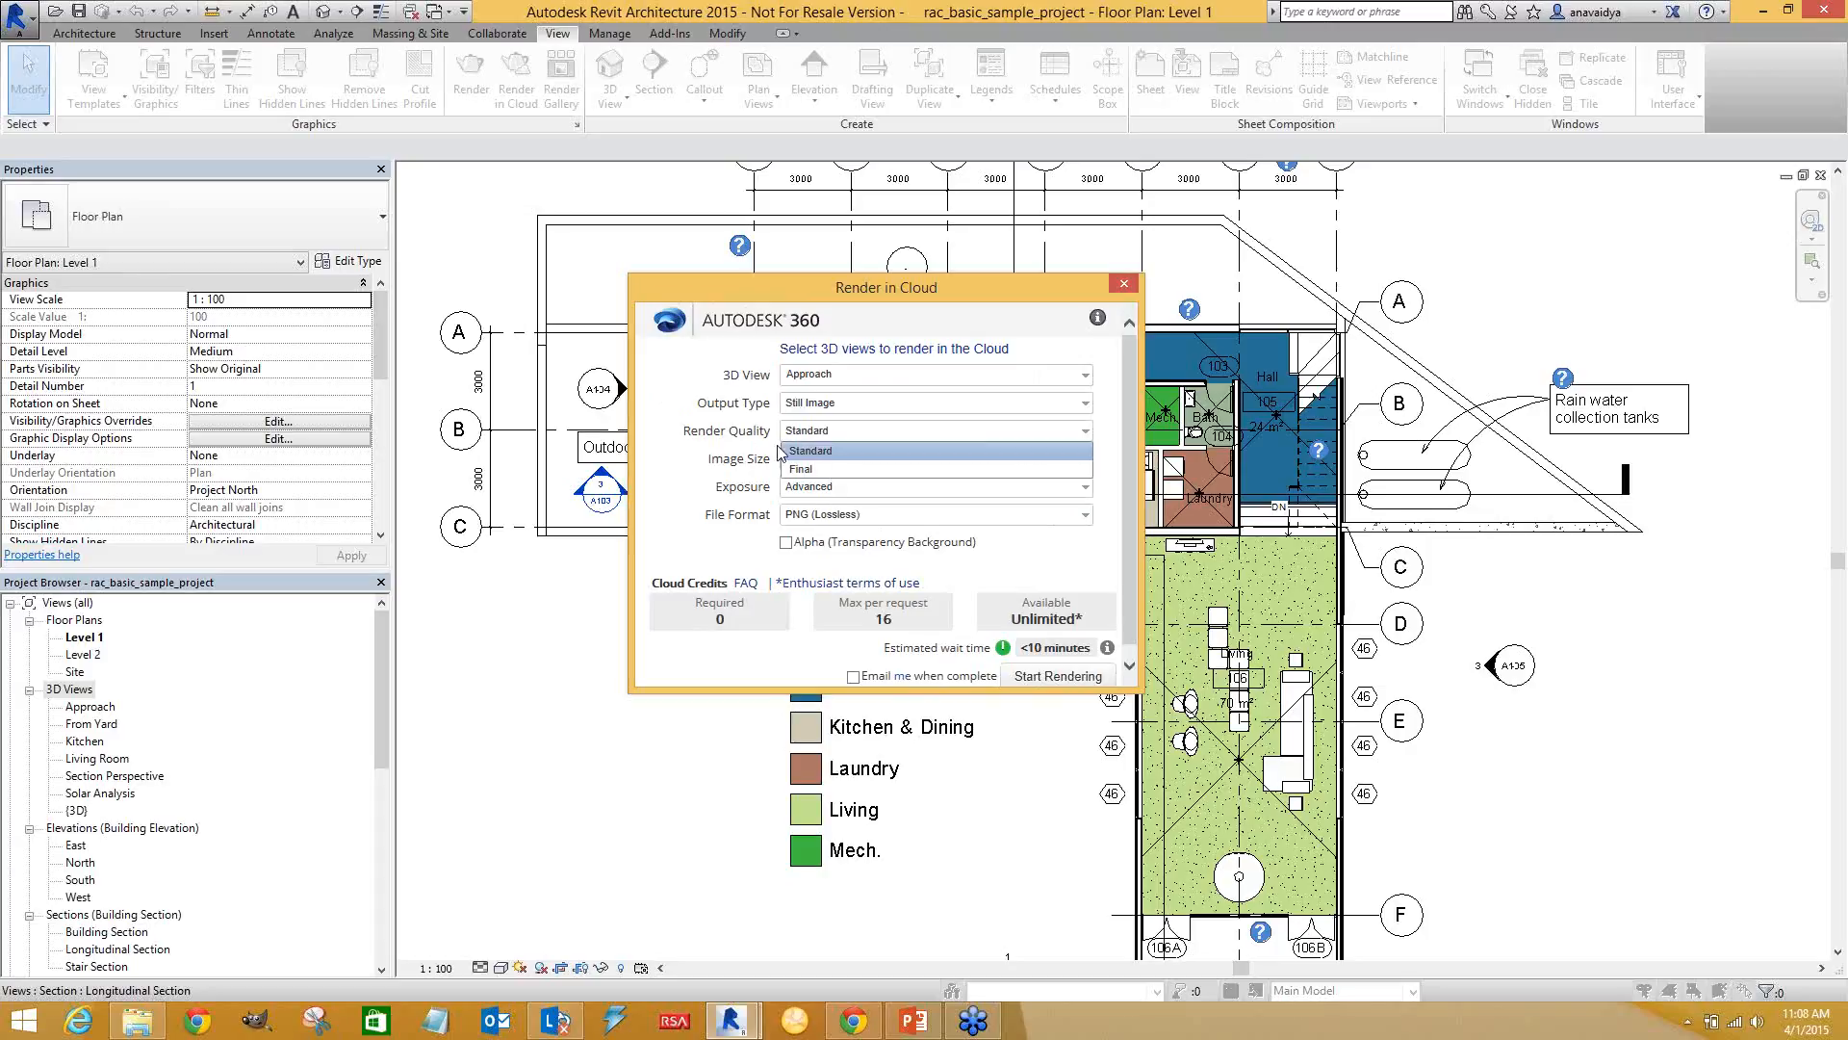
pyautogui.click(820, 450)
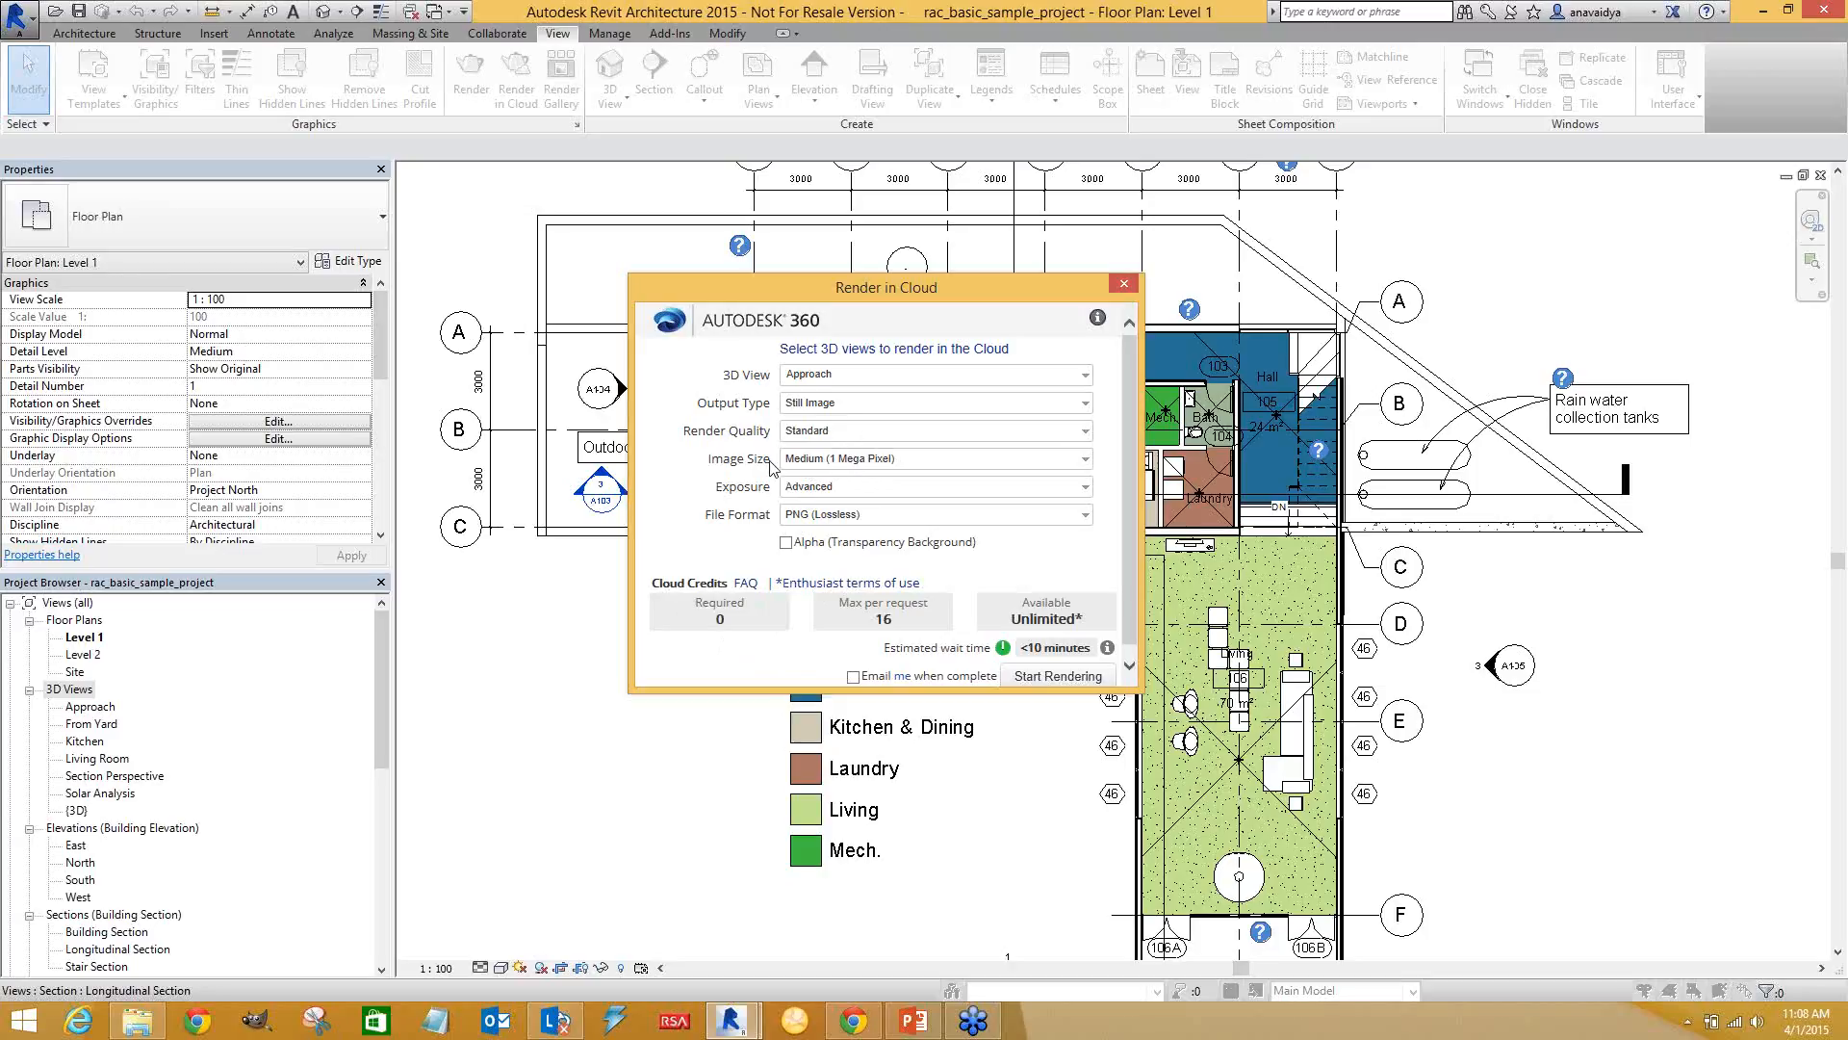
# Try the Large (2.25 Mega Pixel) image size for the render and settle on Medium (1 Mega Pixel)
pyautogui.click(865, 462)
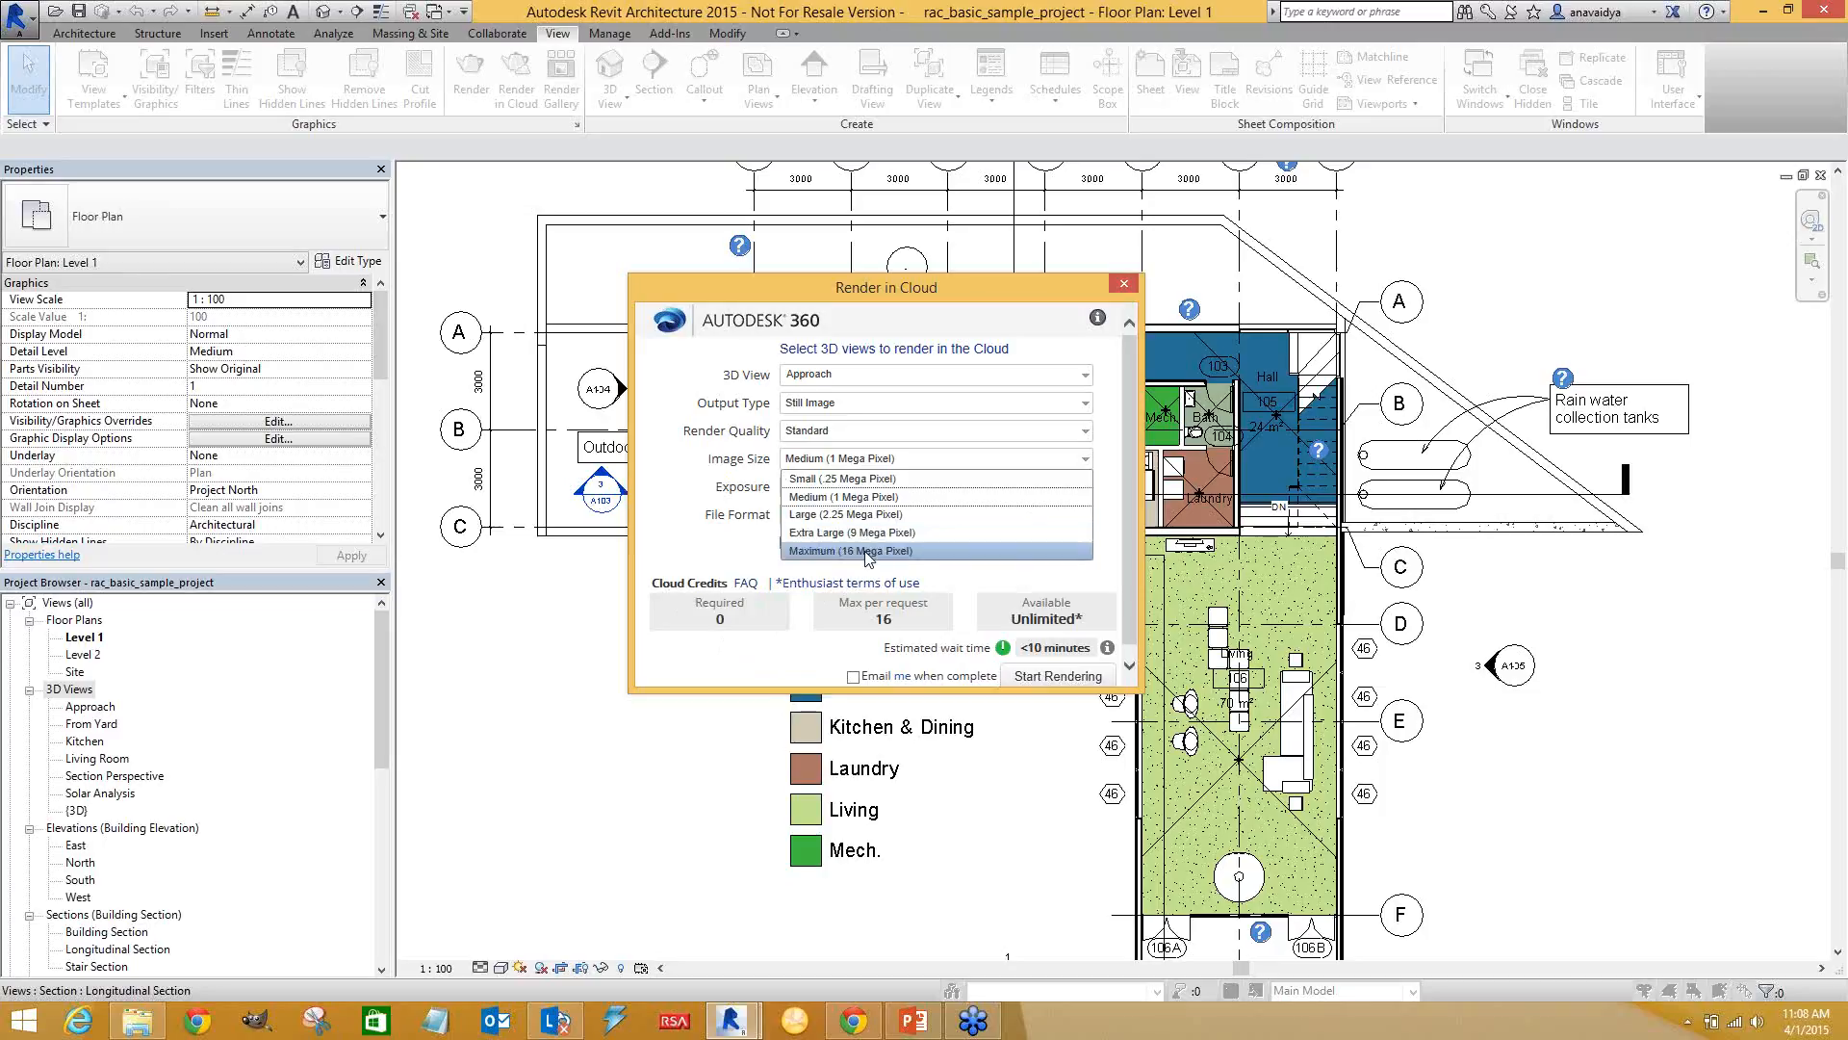
pyautogui.click(829, 496)
pyautogui.click(847, 435)
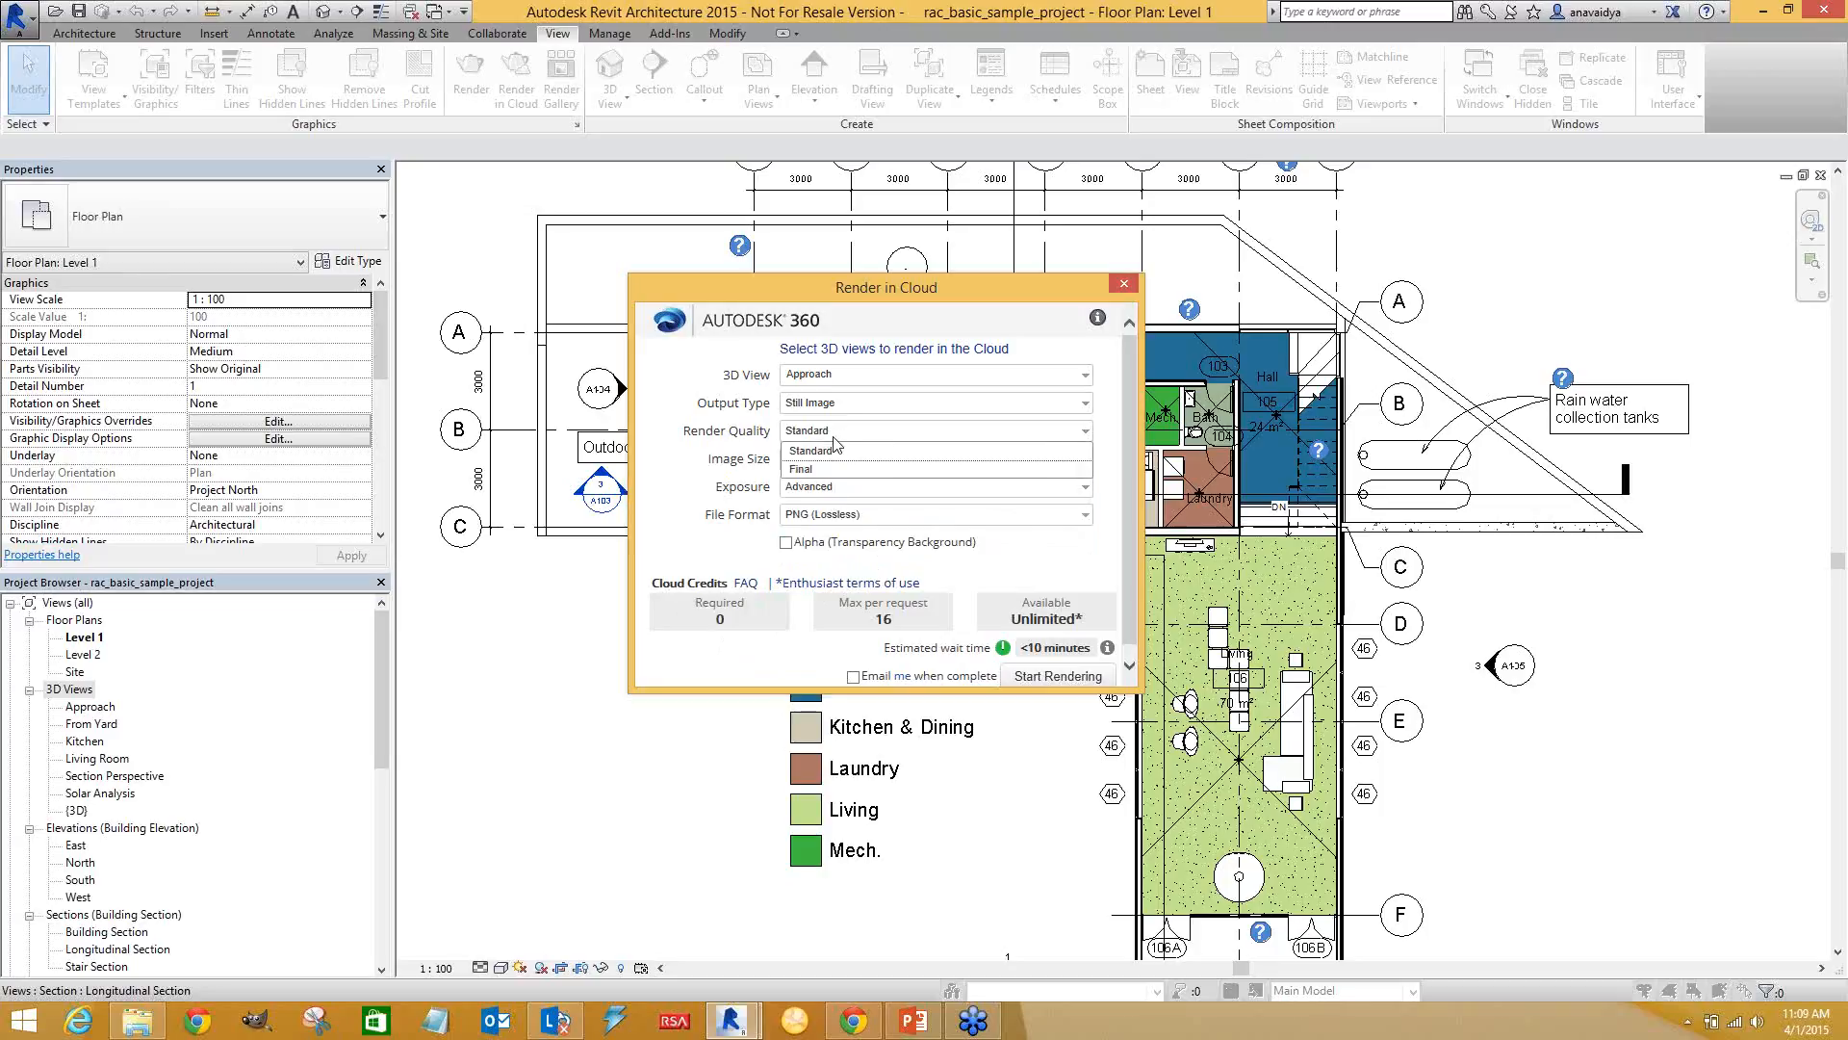
pyautogui.click(802, 436)
pyautogui.click(814, 460)
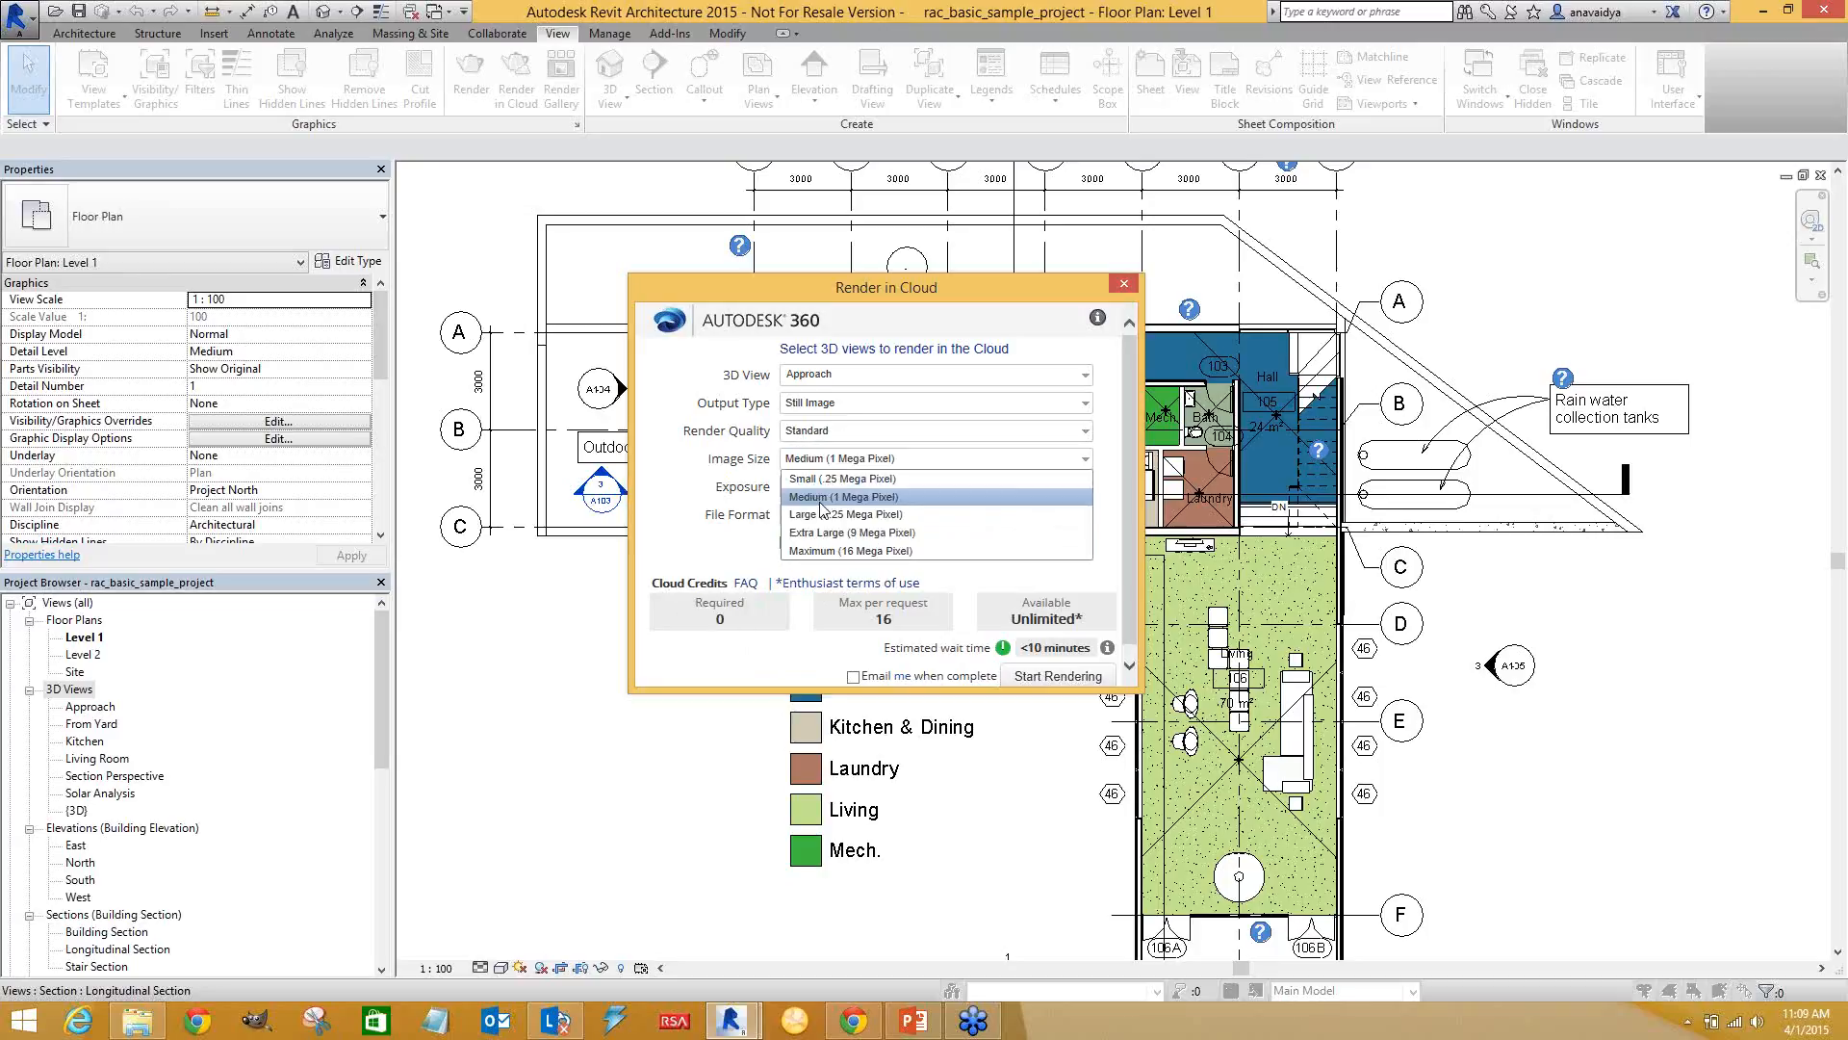
pyautogui.click(821, 514)
pyautogui.scroll(-1, 814, 447)
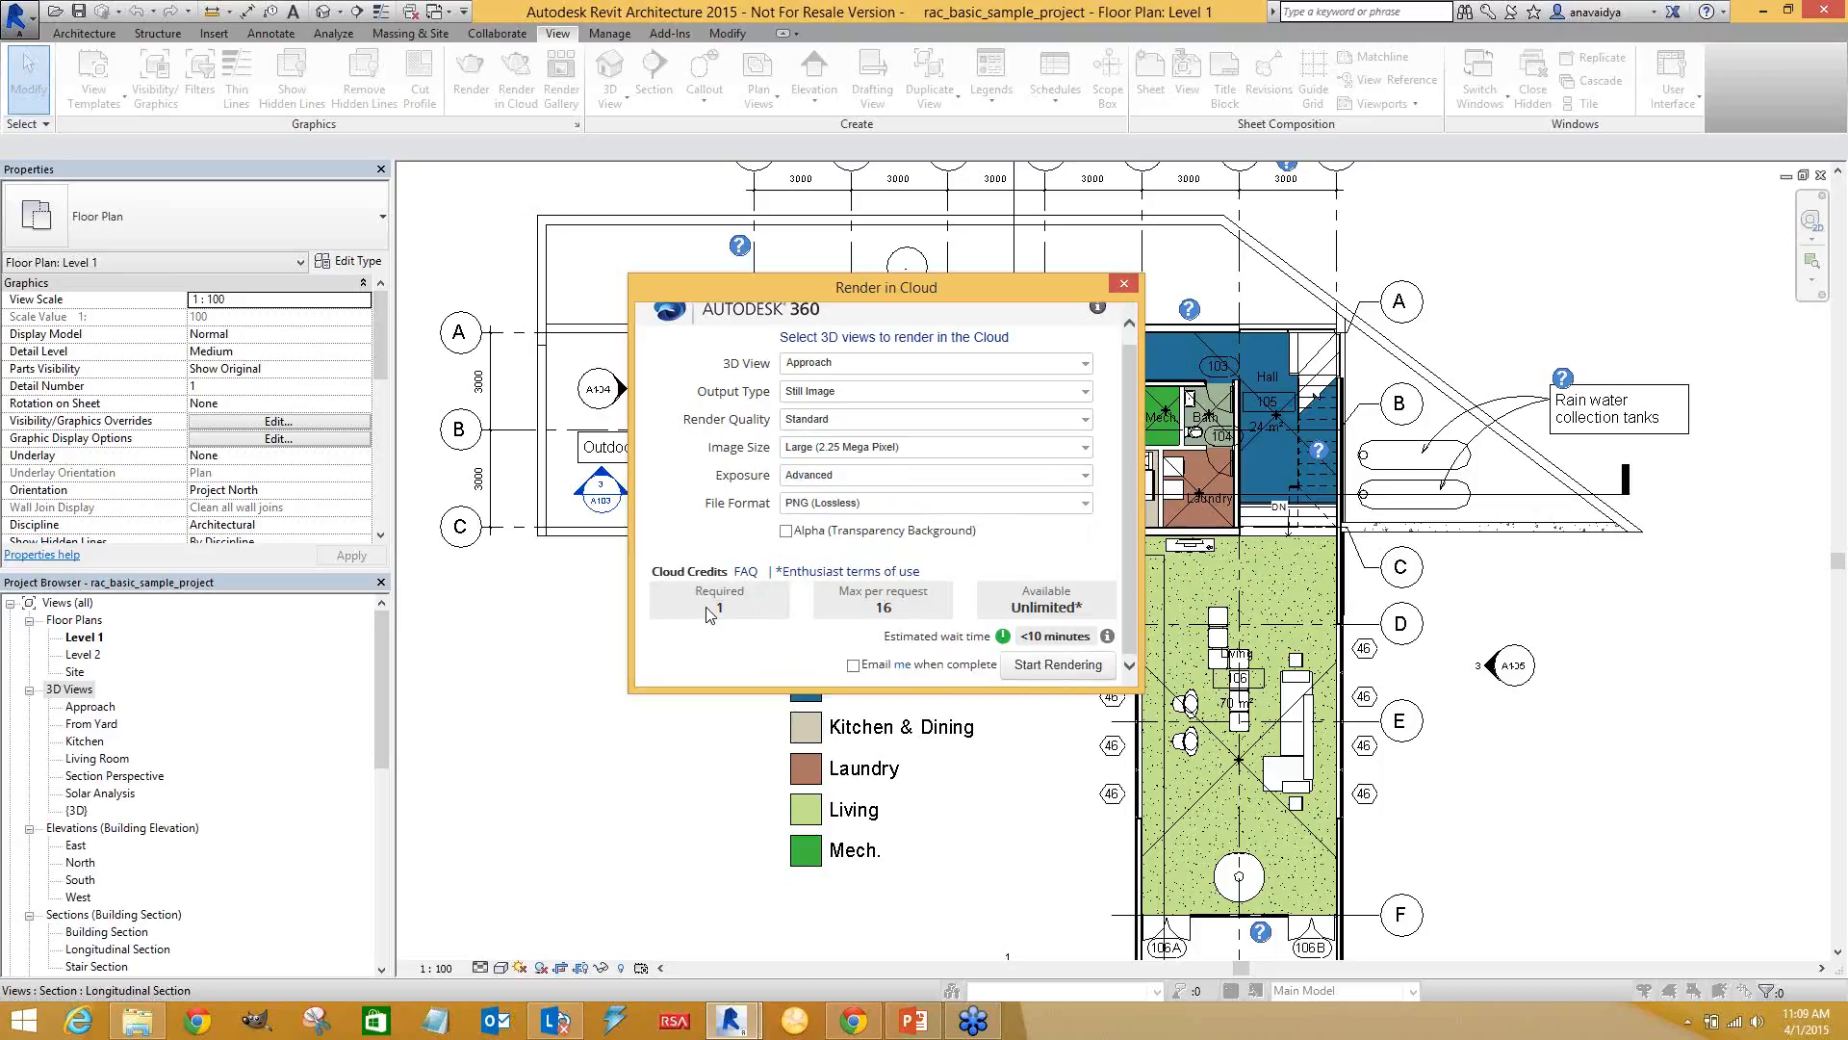
pyautogui.click(839, 449)
pyautogui.click(846, 489)
# Review the exposure choices for the render and keep Advanced
pyautogui.click(819, 476)
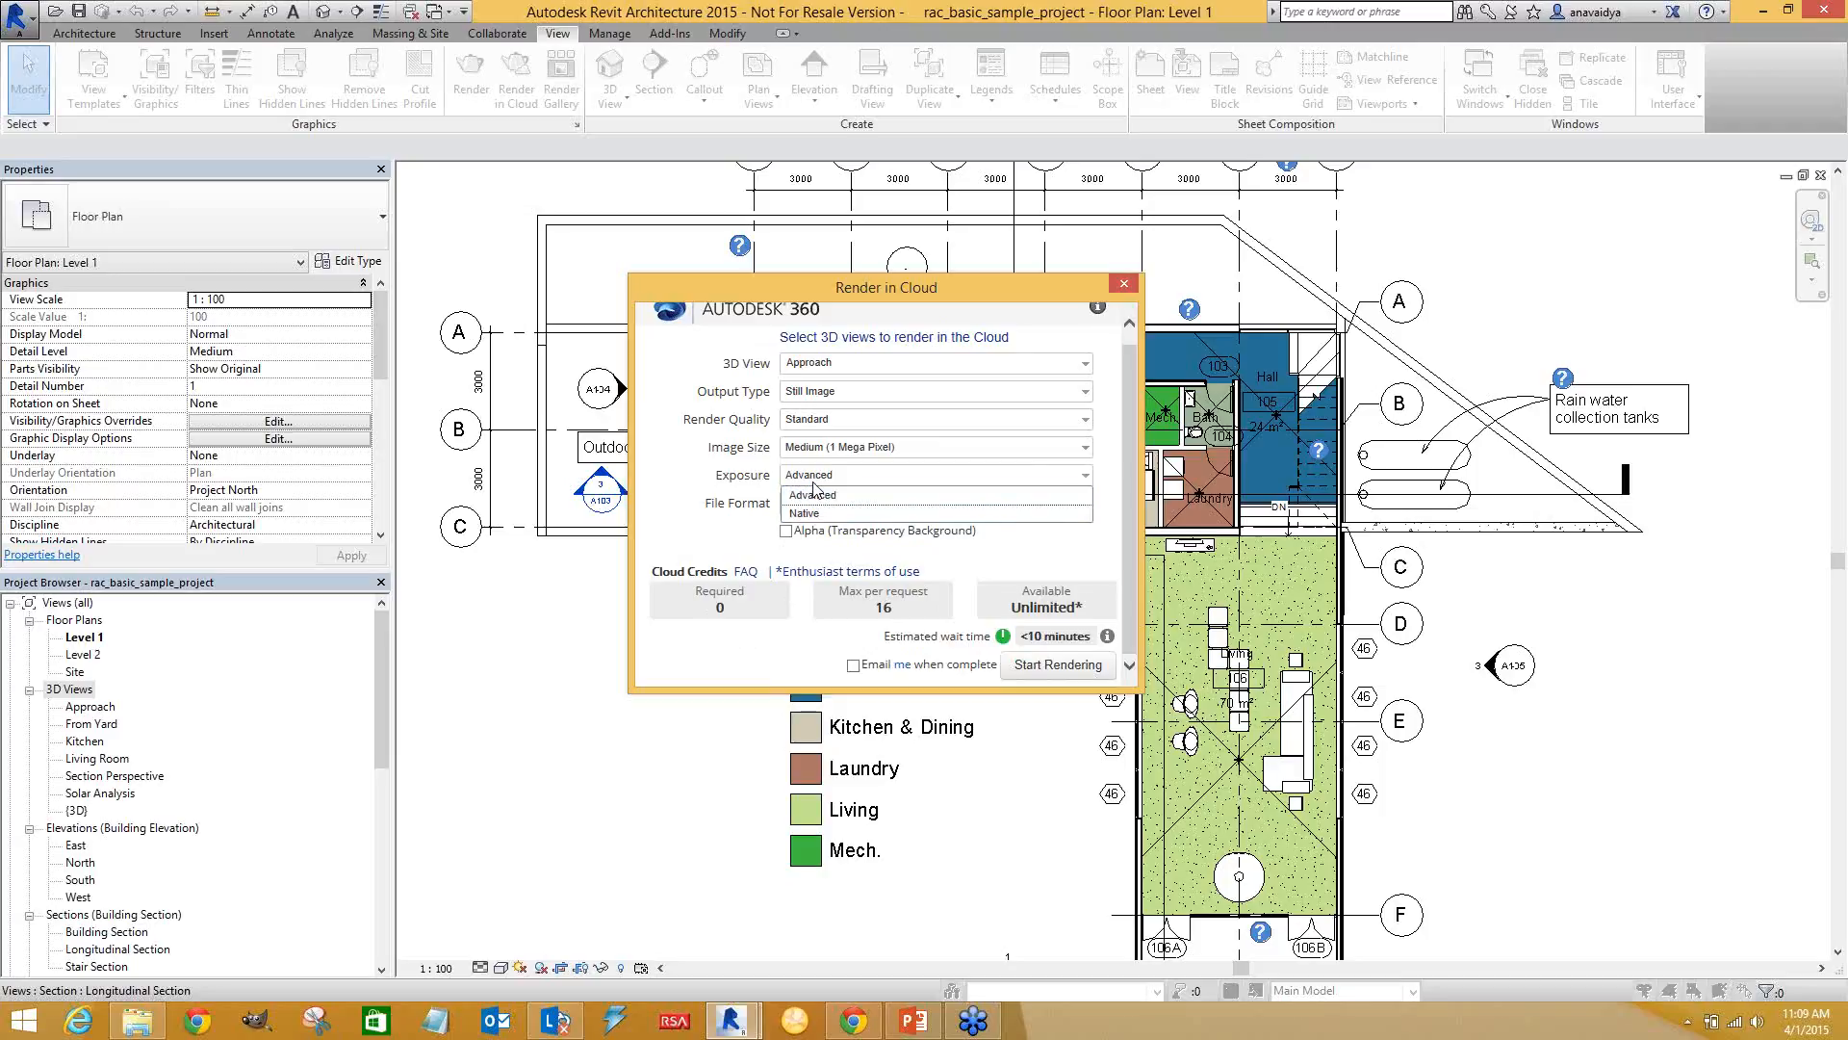
pyautogui.click(818, 493)
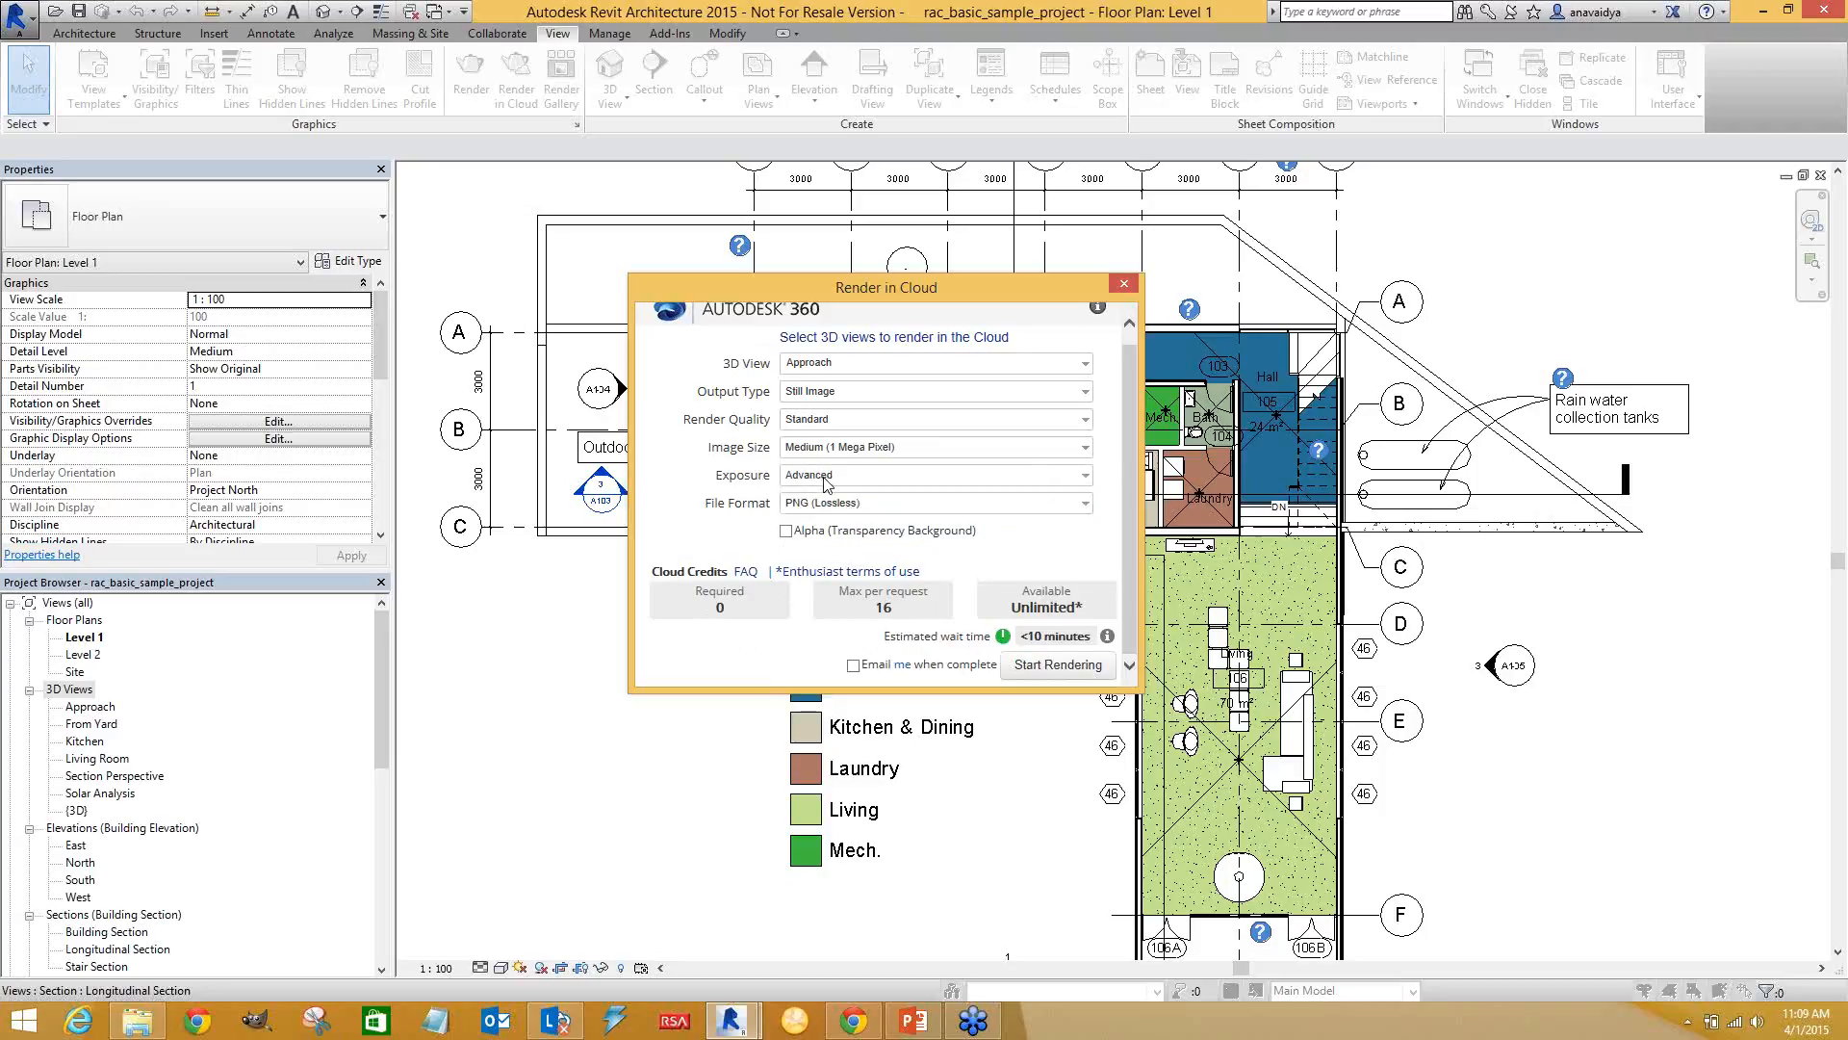
pyautogui.click(828, 477)
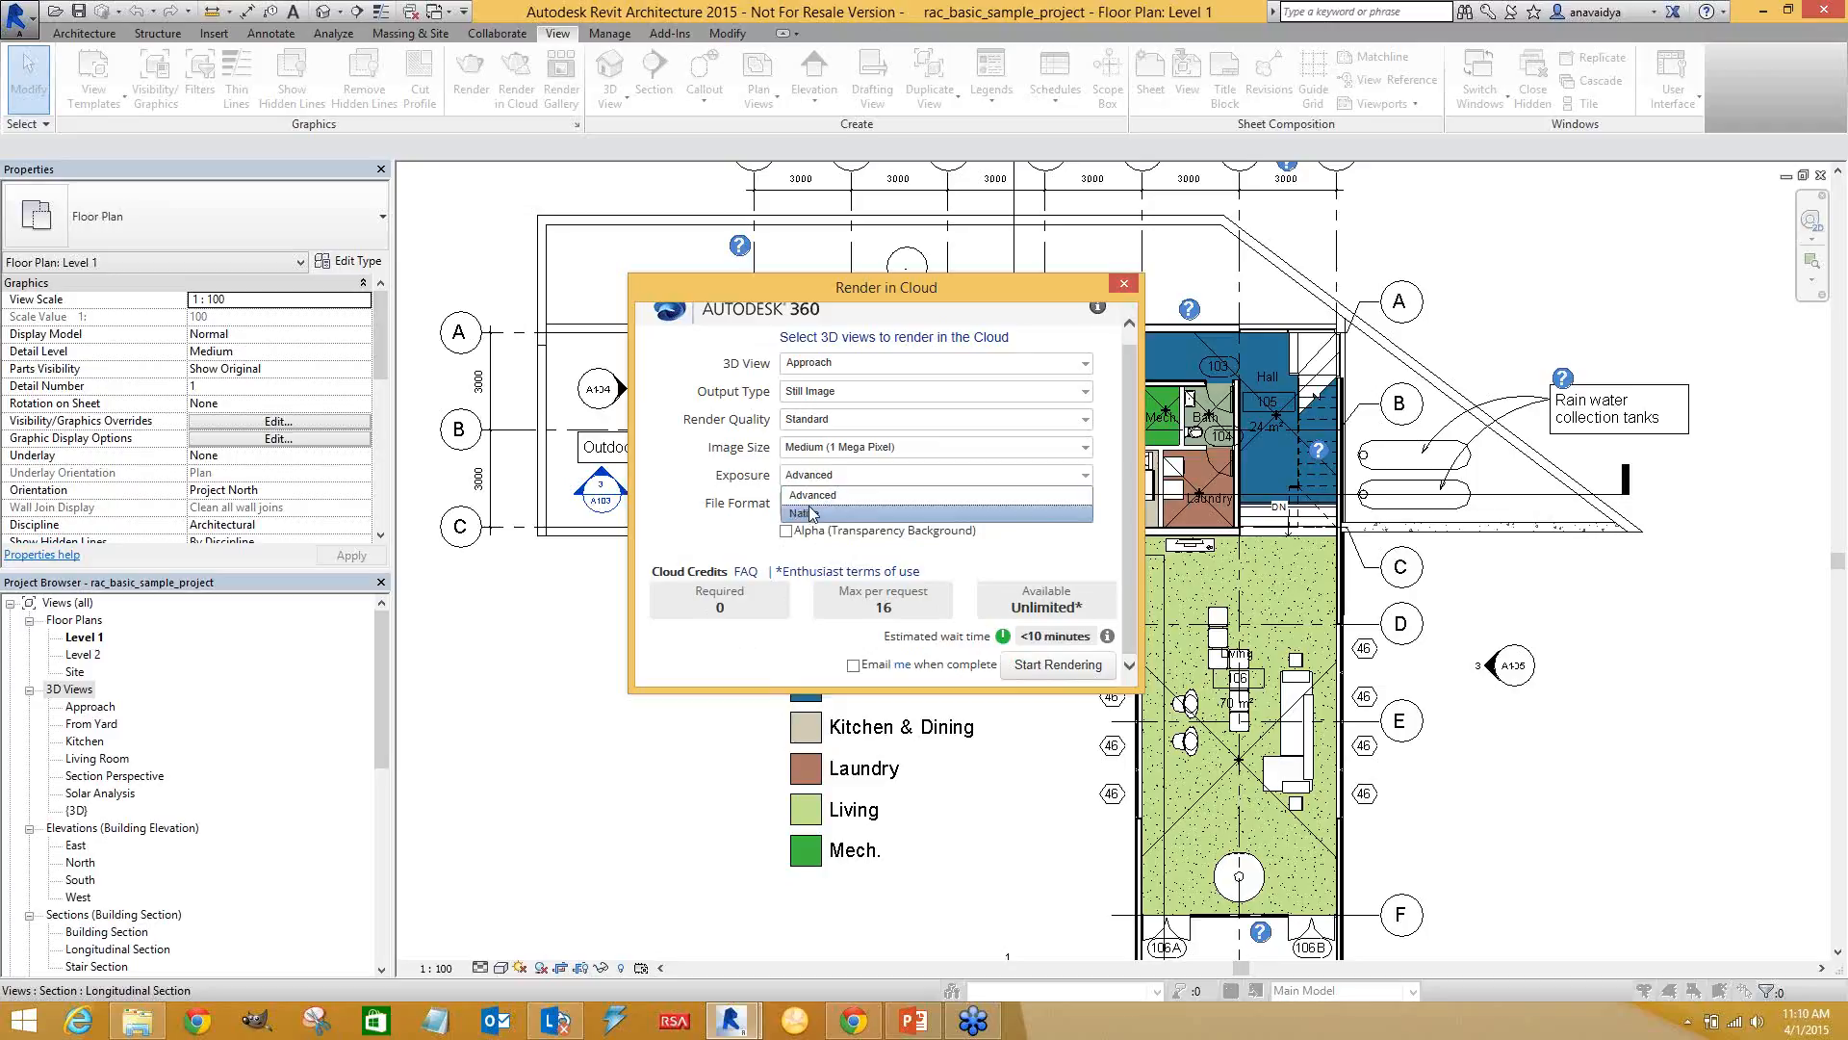
pyautogui.click(813, 495)
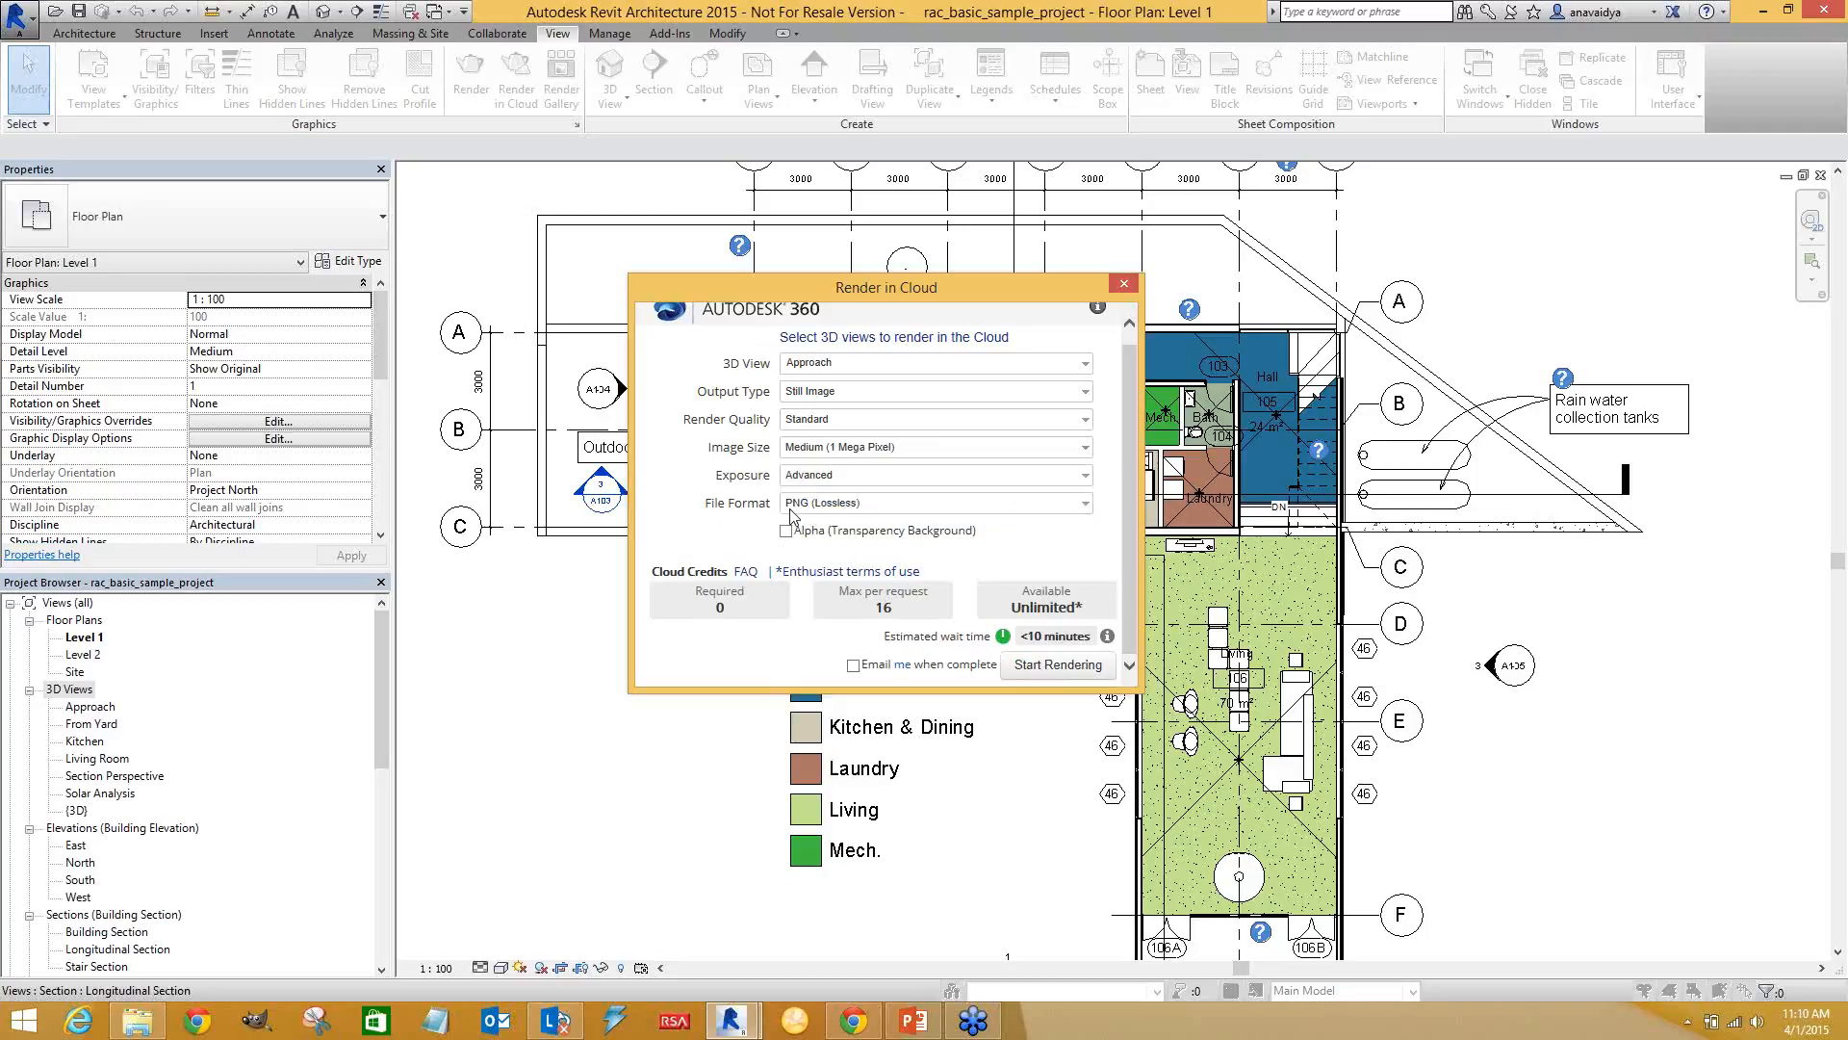
# Try JPEG (High Quality) as the render's file format and settle on PNG (Lossless)
pyautogui.click(823, 505)
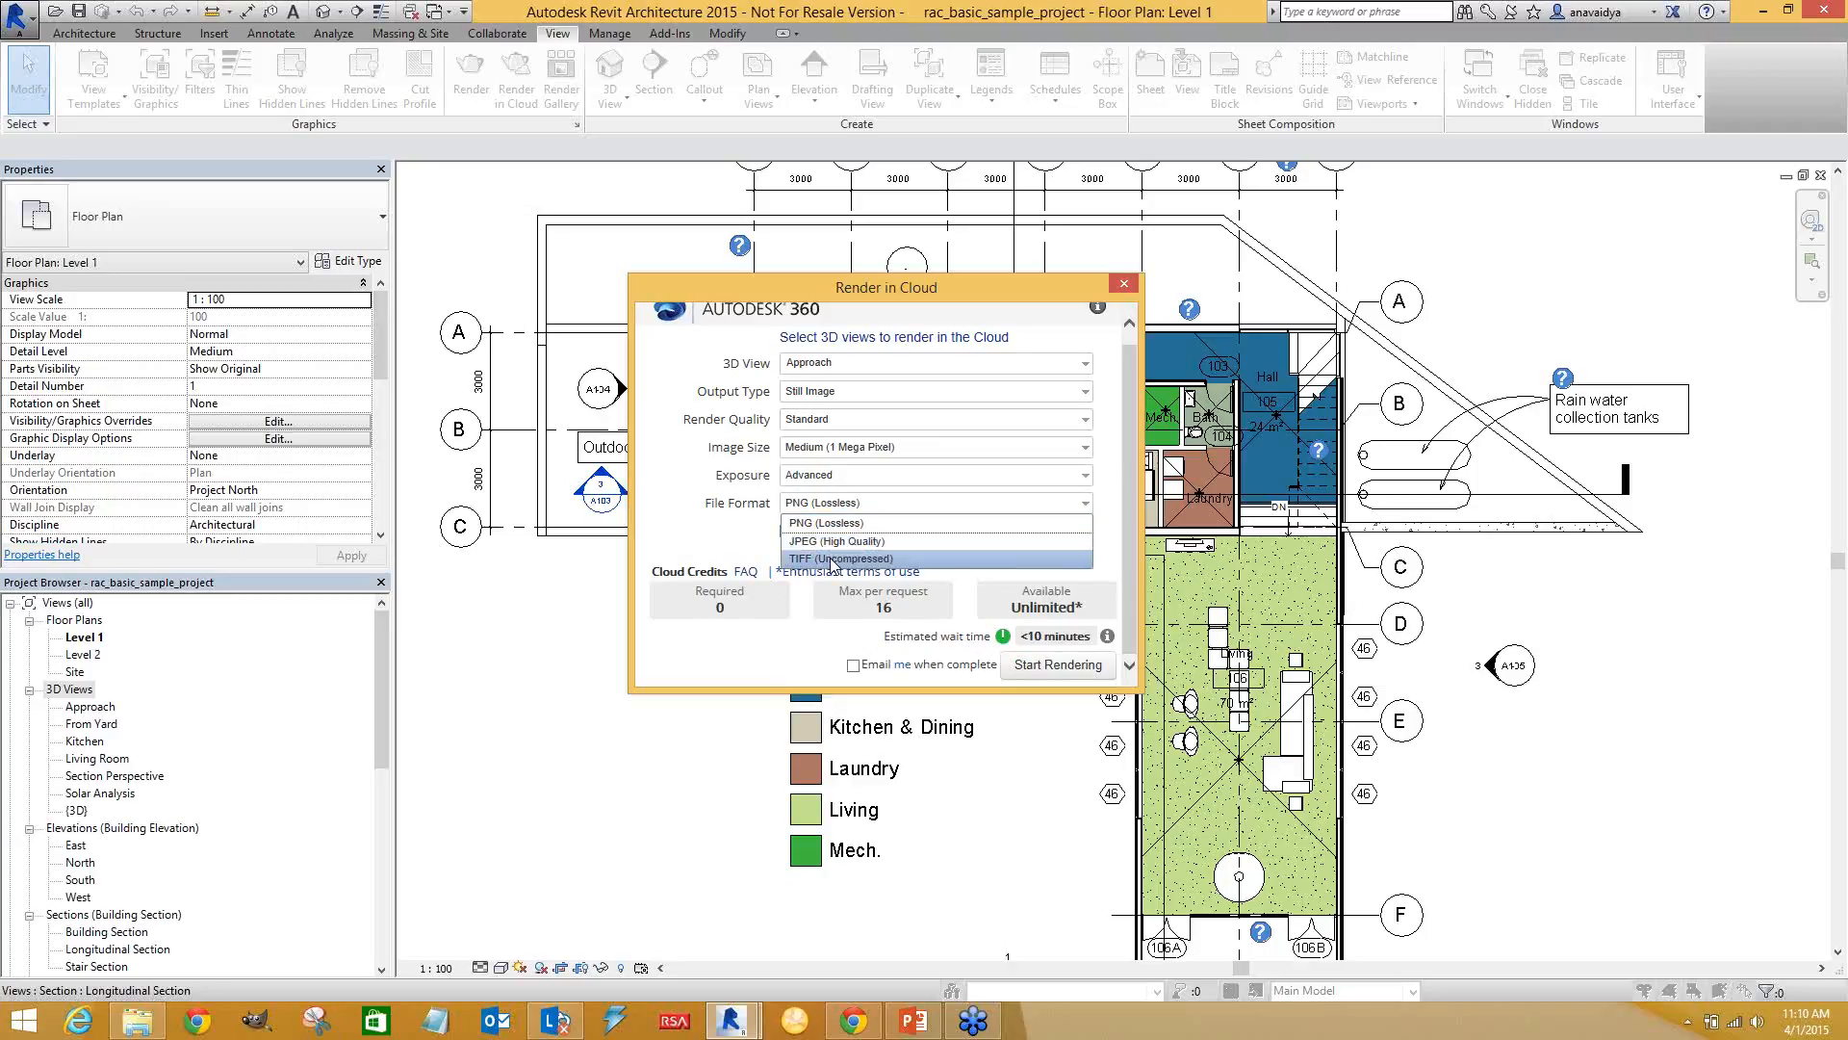
pyautogui.click(838, 541)
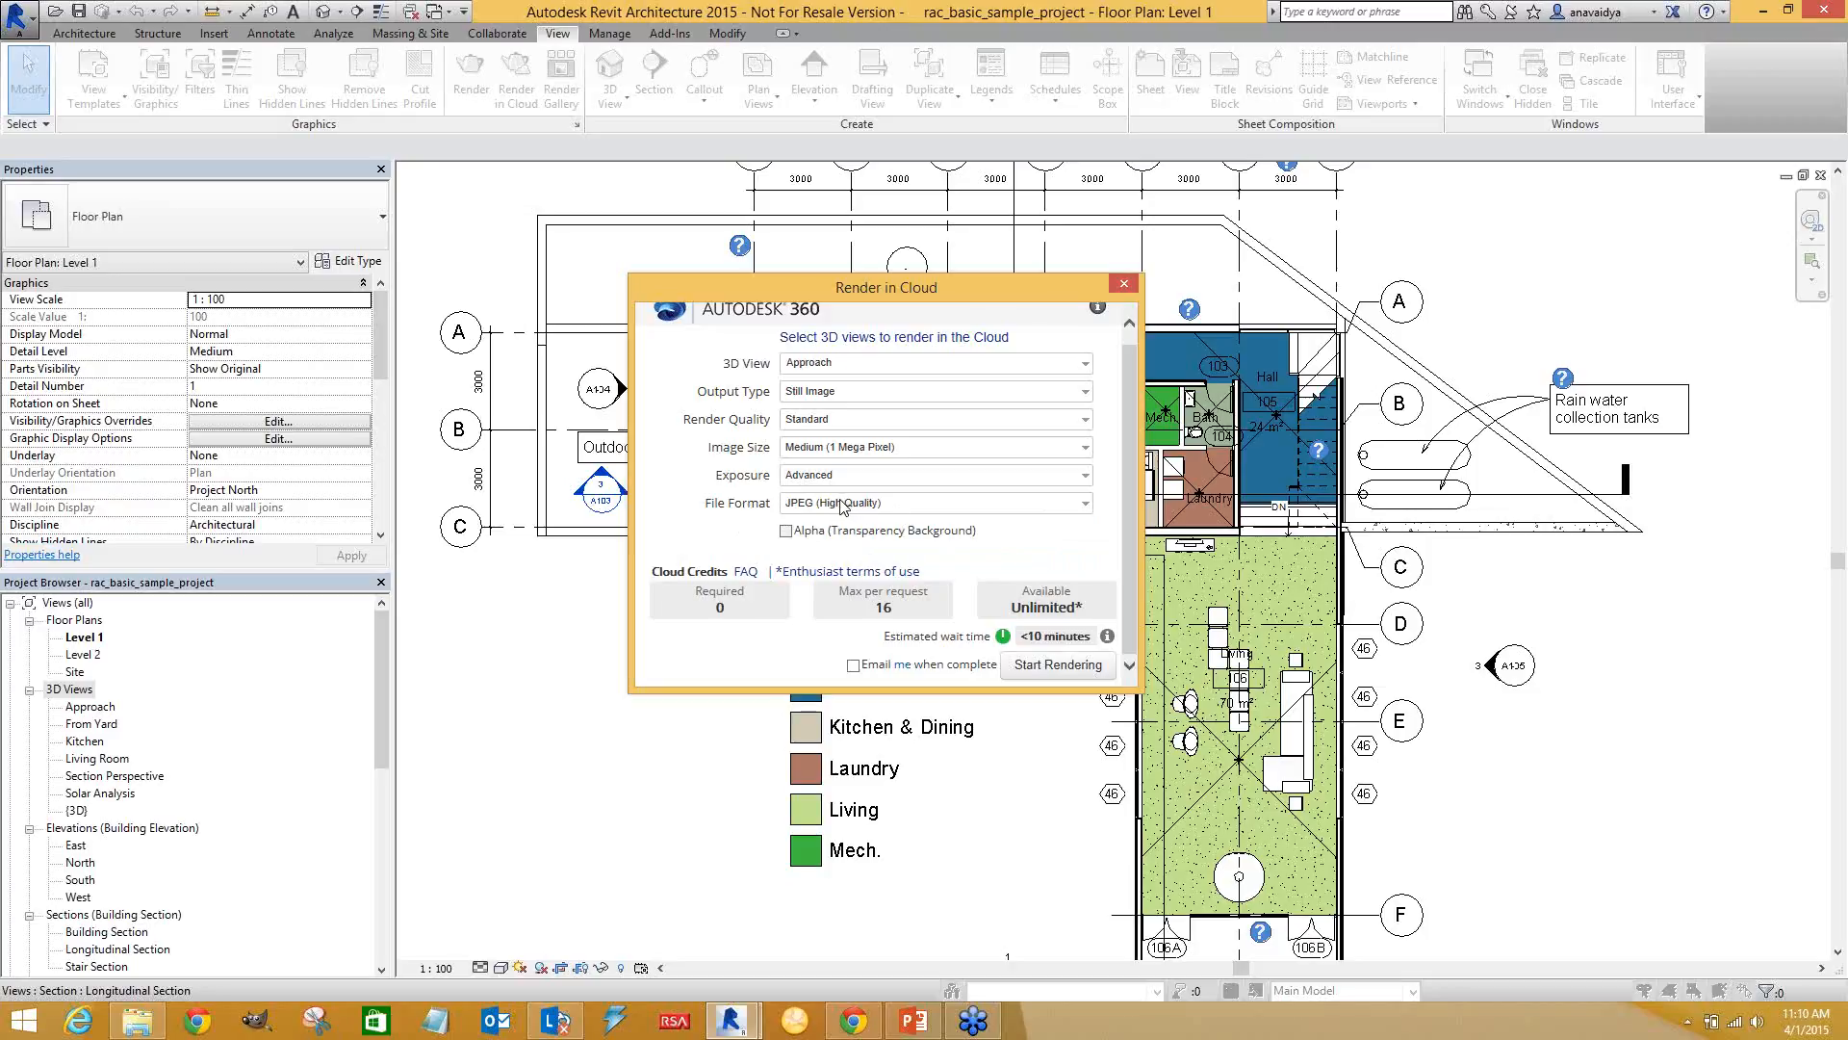
pyautogui.click(845, 505)
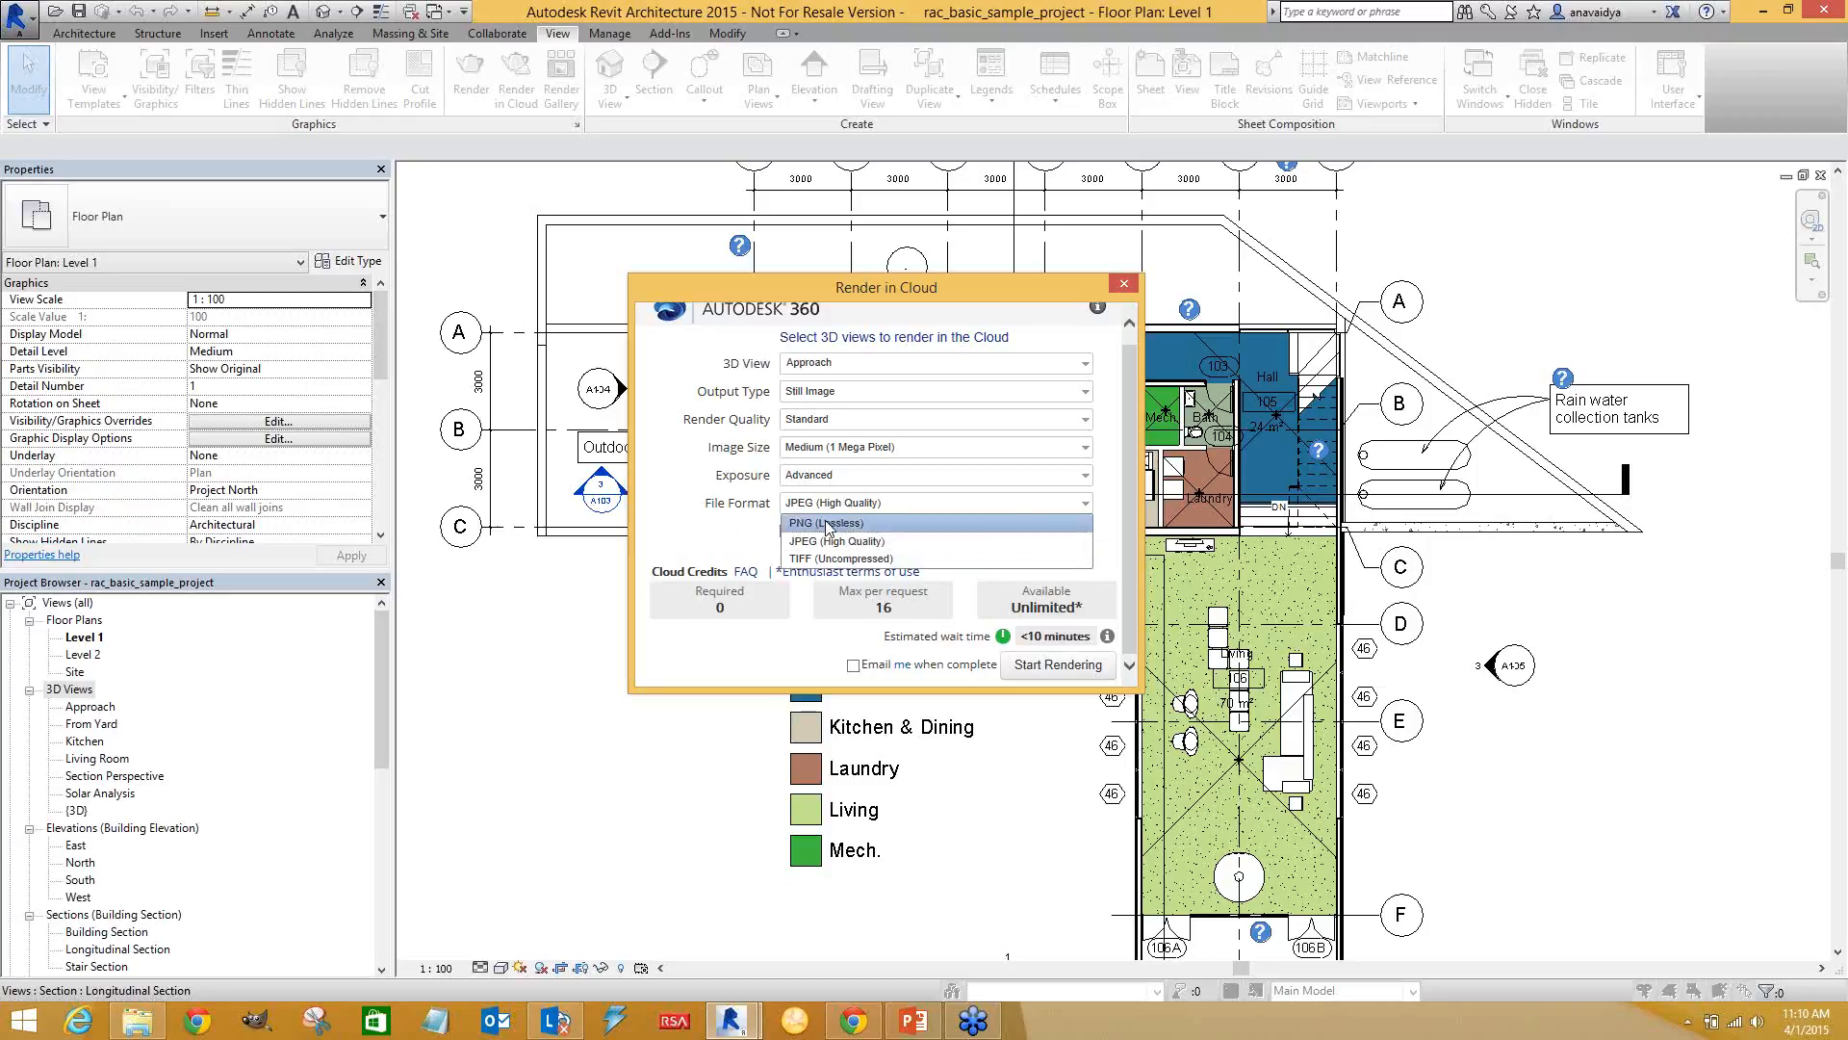
pyautogui.click(828, 524)
pyautogui.click(821, 508)
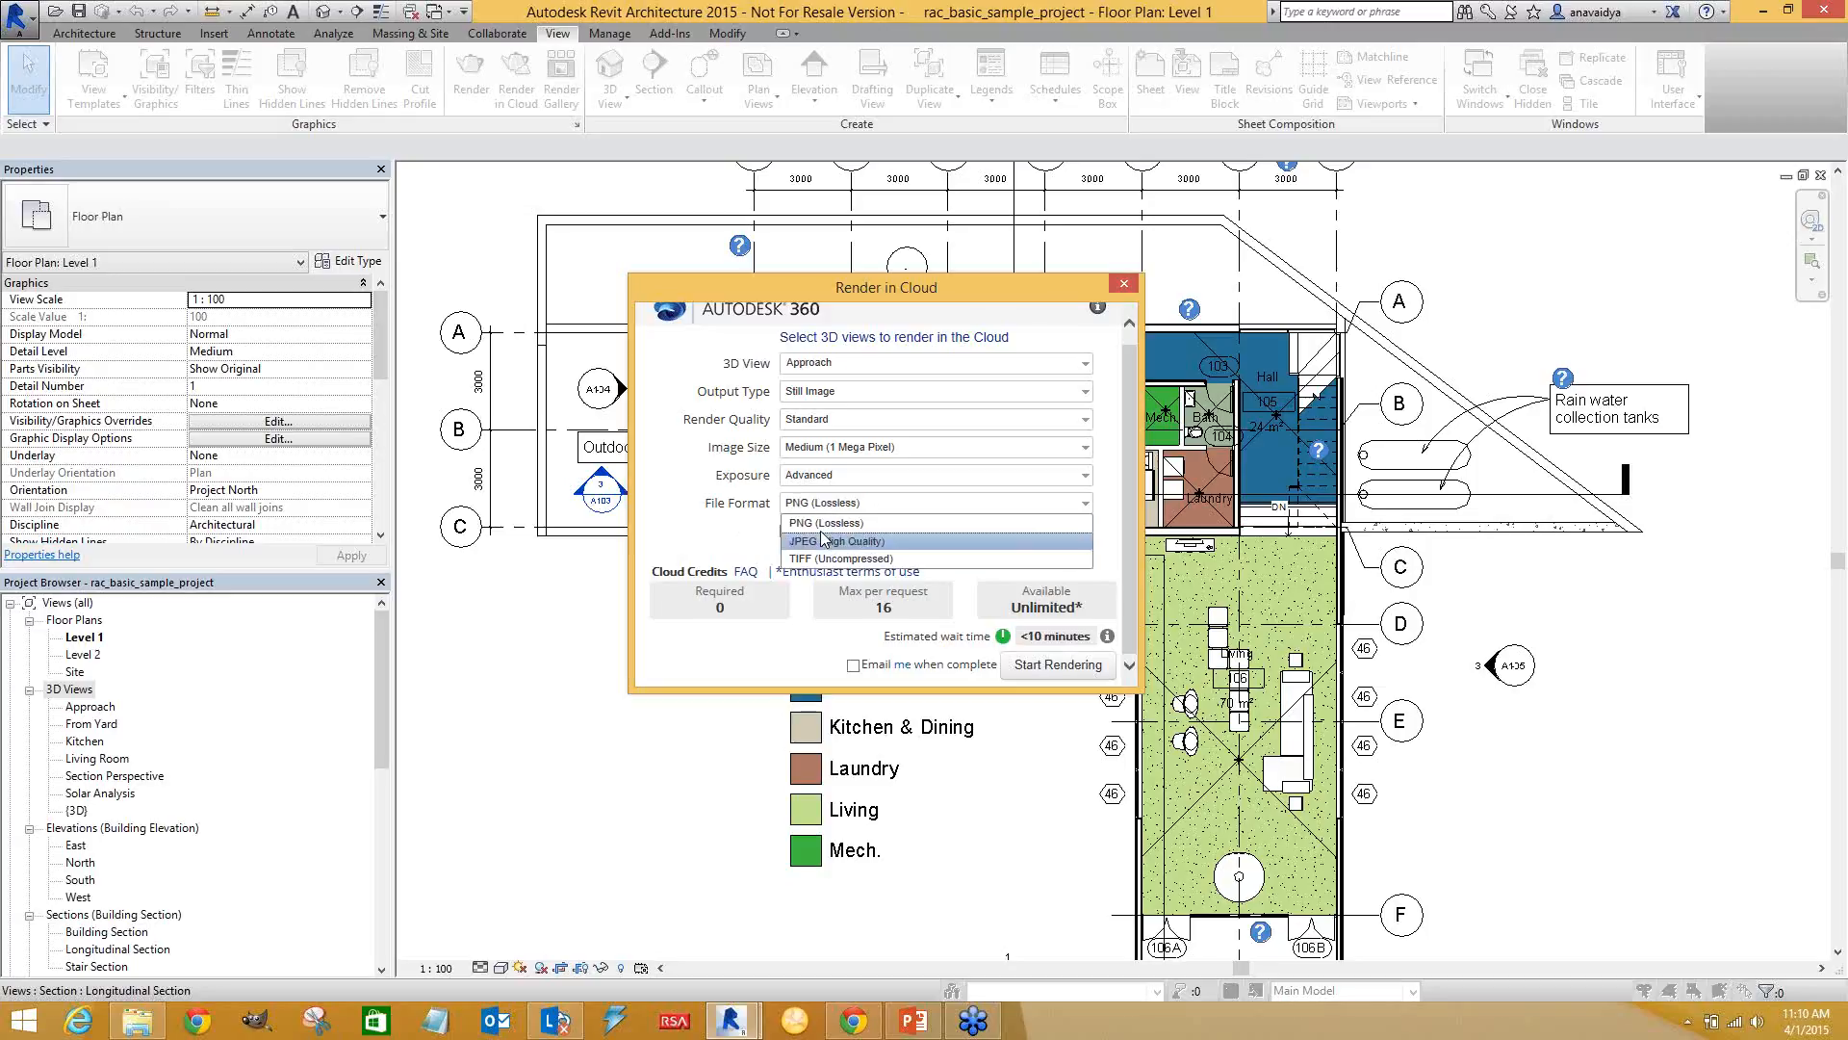
pyautogui.click(825, 525)
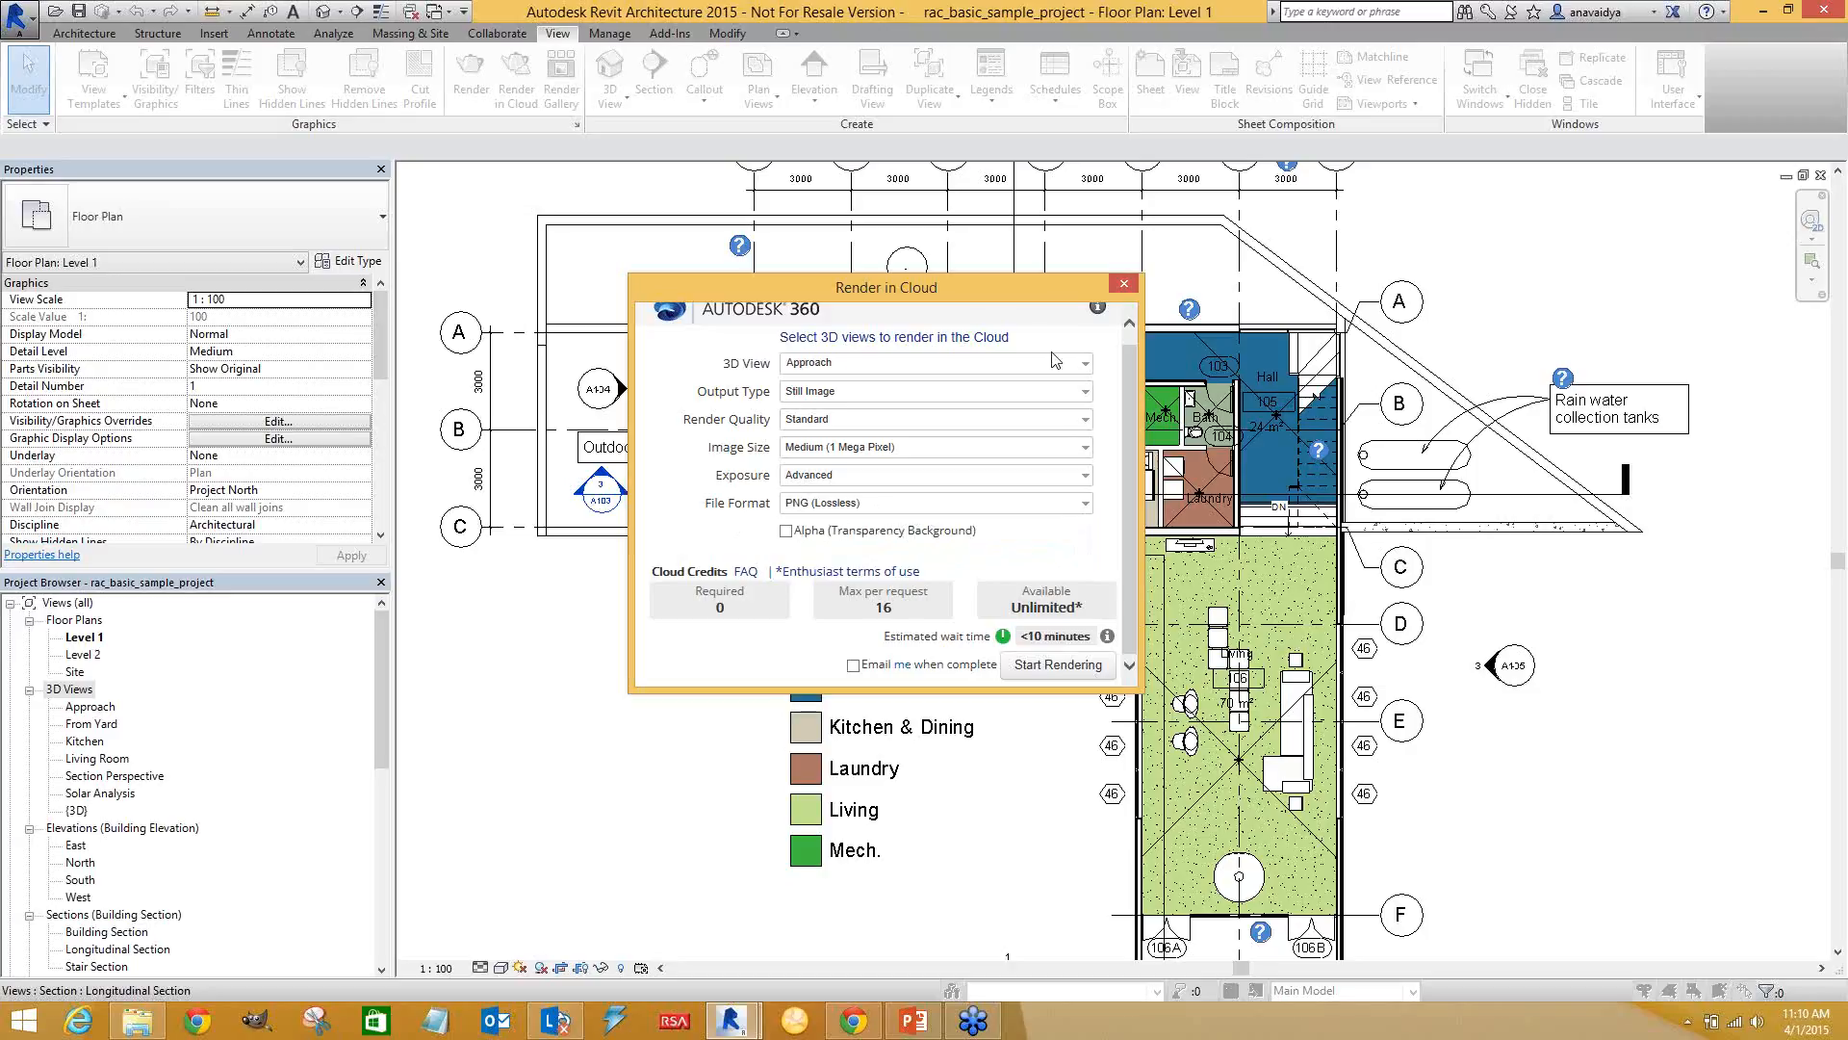
# Close the cloud render settings, switch to the From Yard 3D view and reopen them beside the house for that view
pyautogui.click(1124, 285)
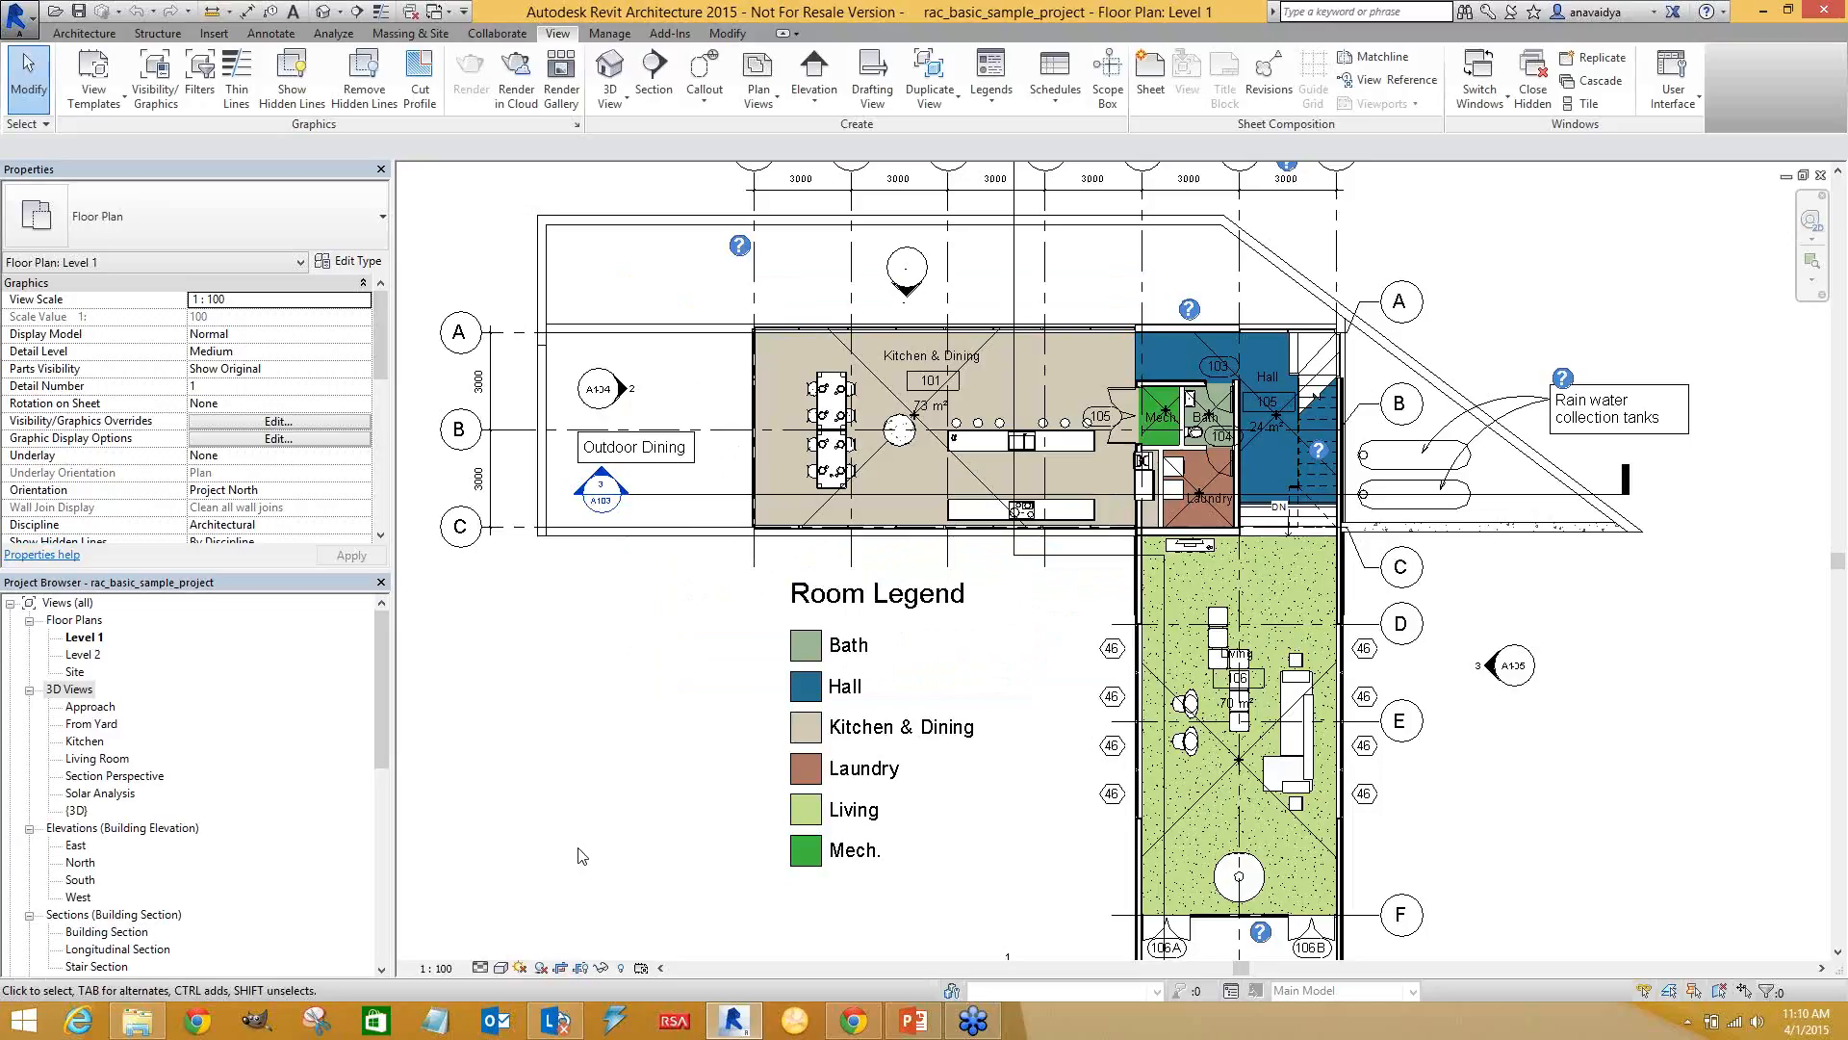
pyautogui.hotkey('ctrl', 'Tab')
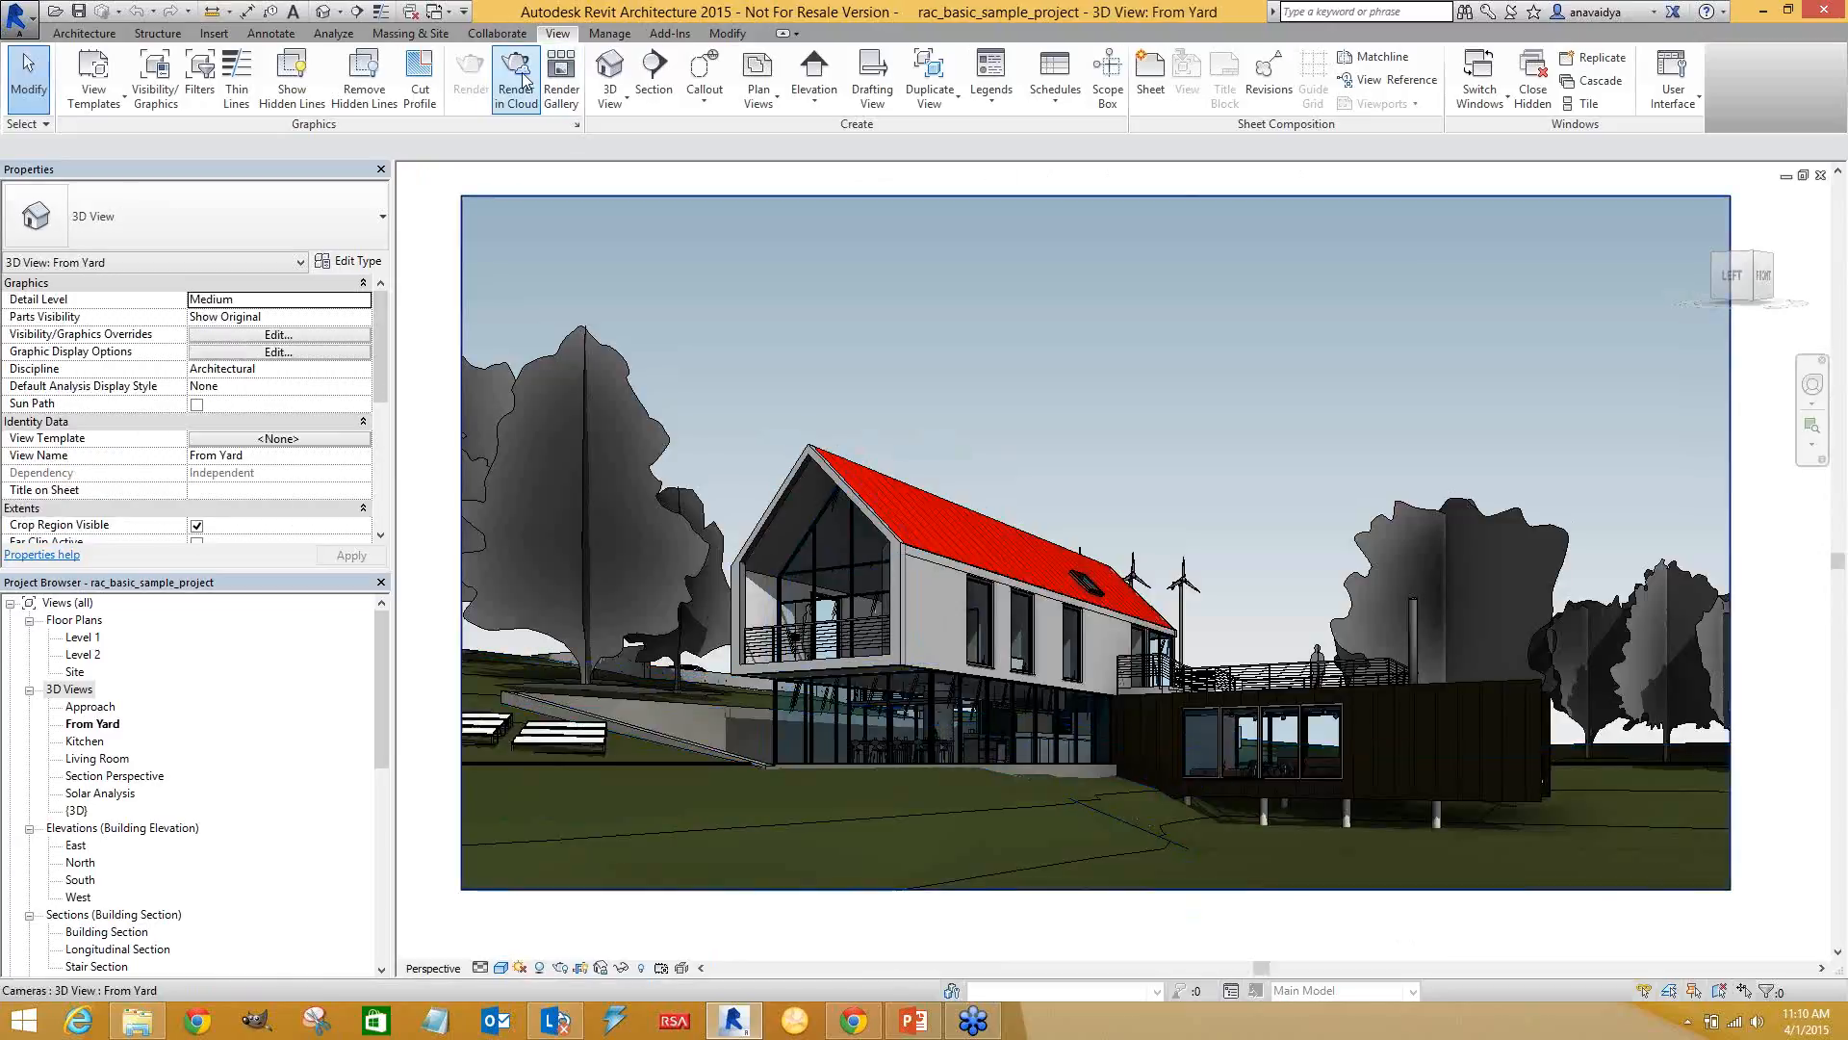
pyautogui.click(524, 80)
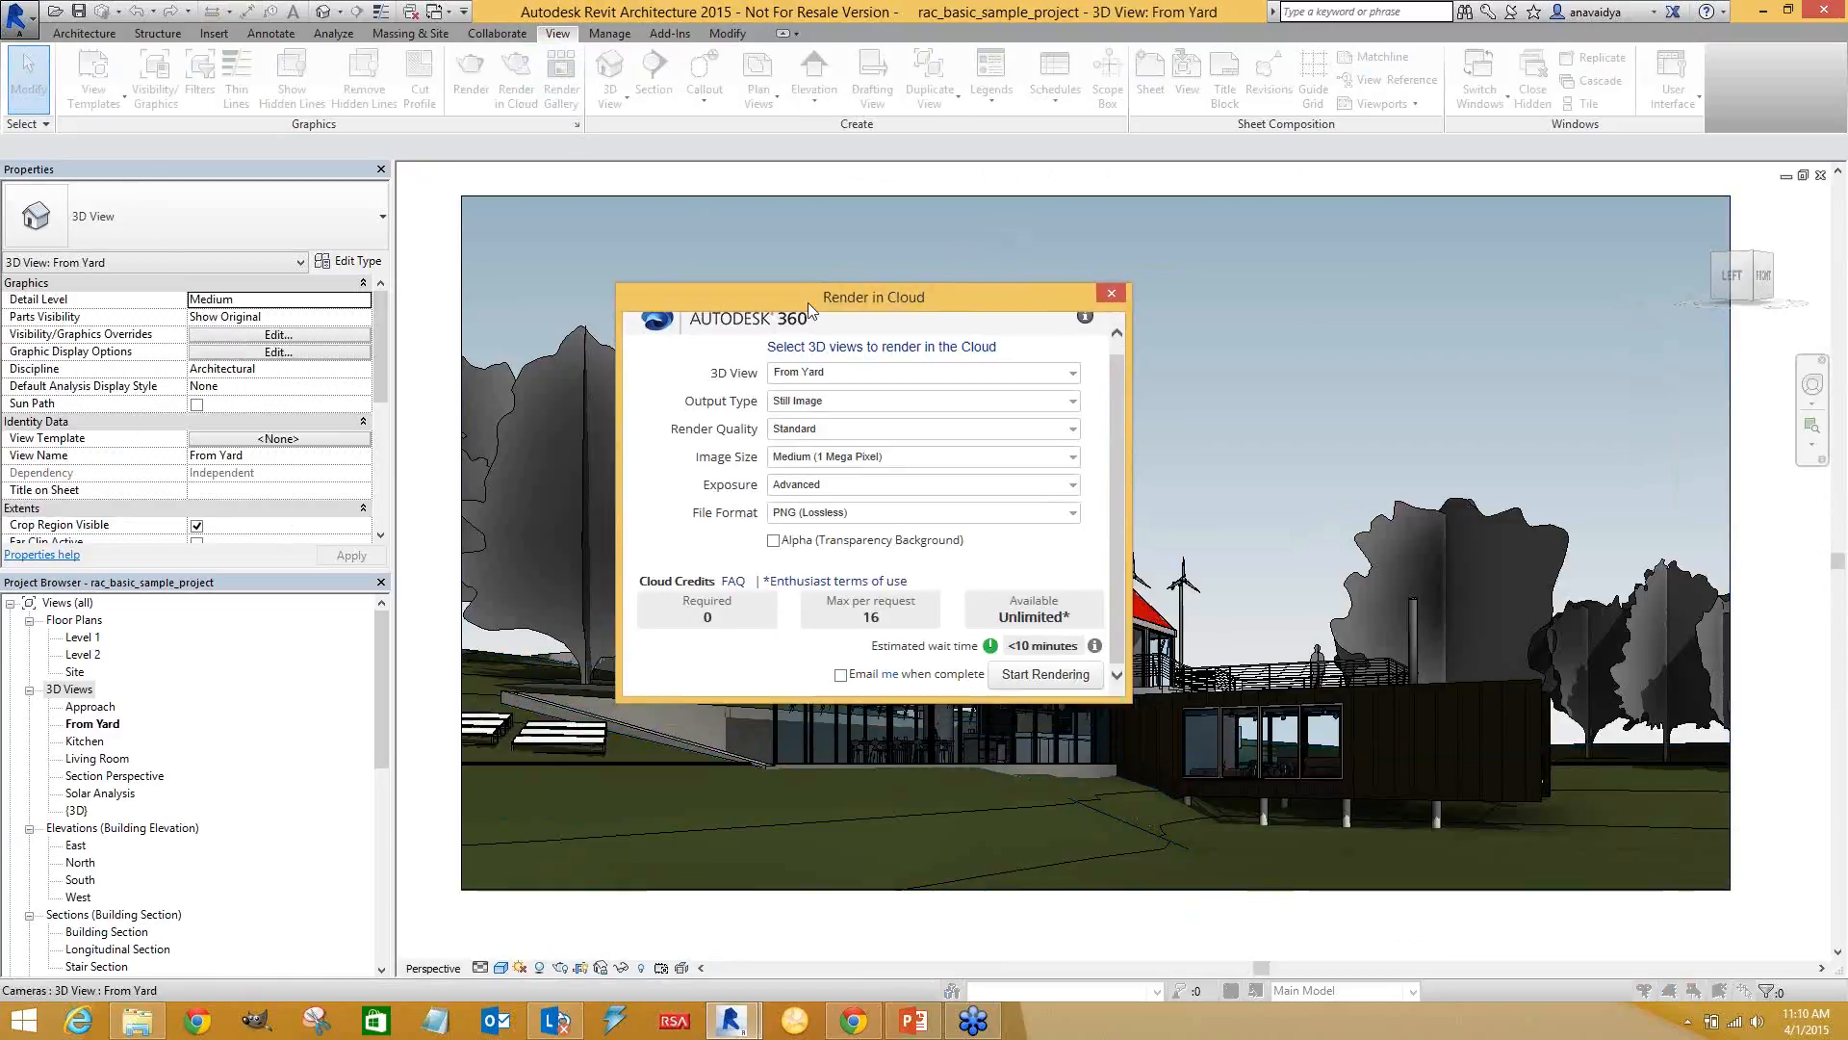
pyautogui.moveTo(809, 308); pyautogui.dragTo(424, 370)
# Review the file format choices for the From Yard render and keep PNG (Lossless)
pyautogui.click(457, 574)
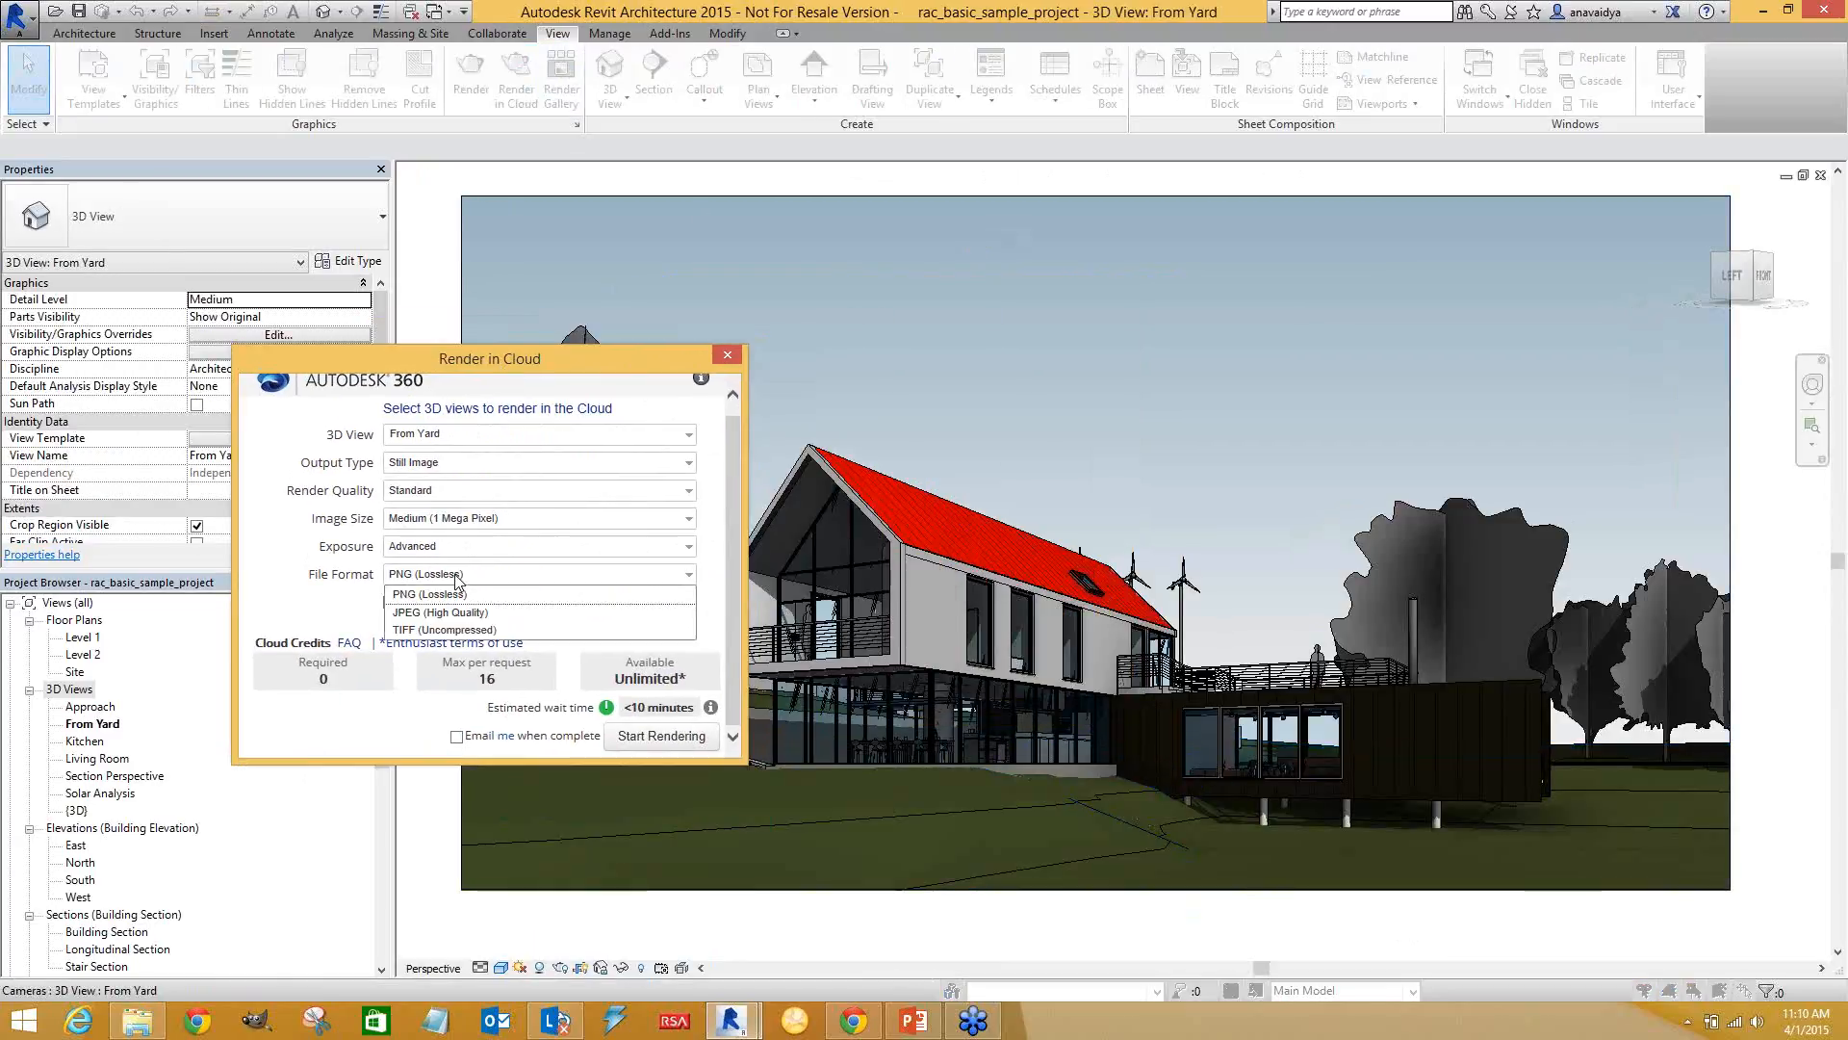
pyautogui.click(457, 577)
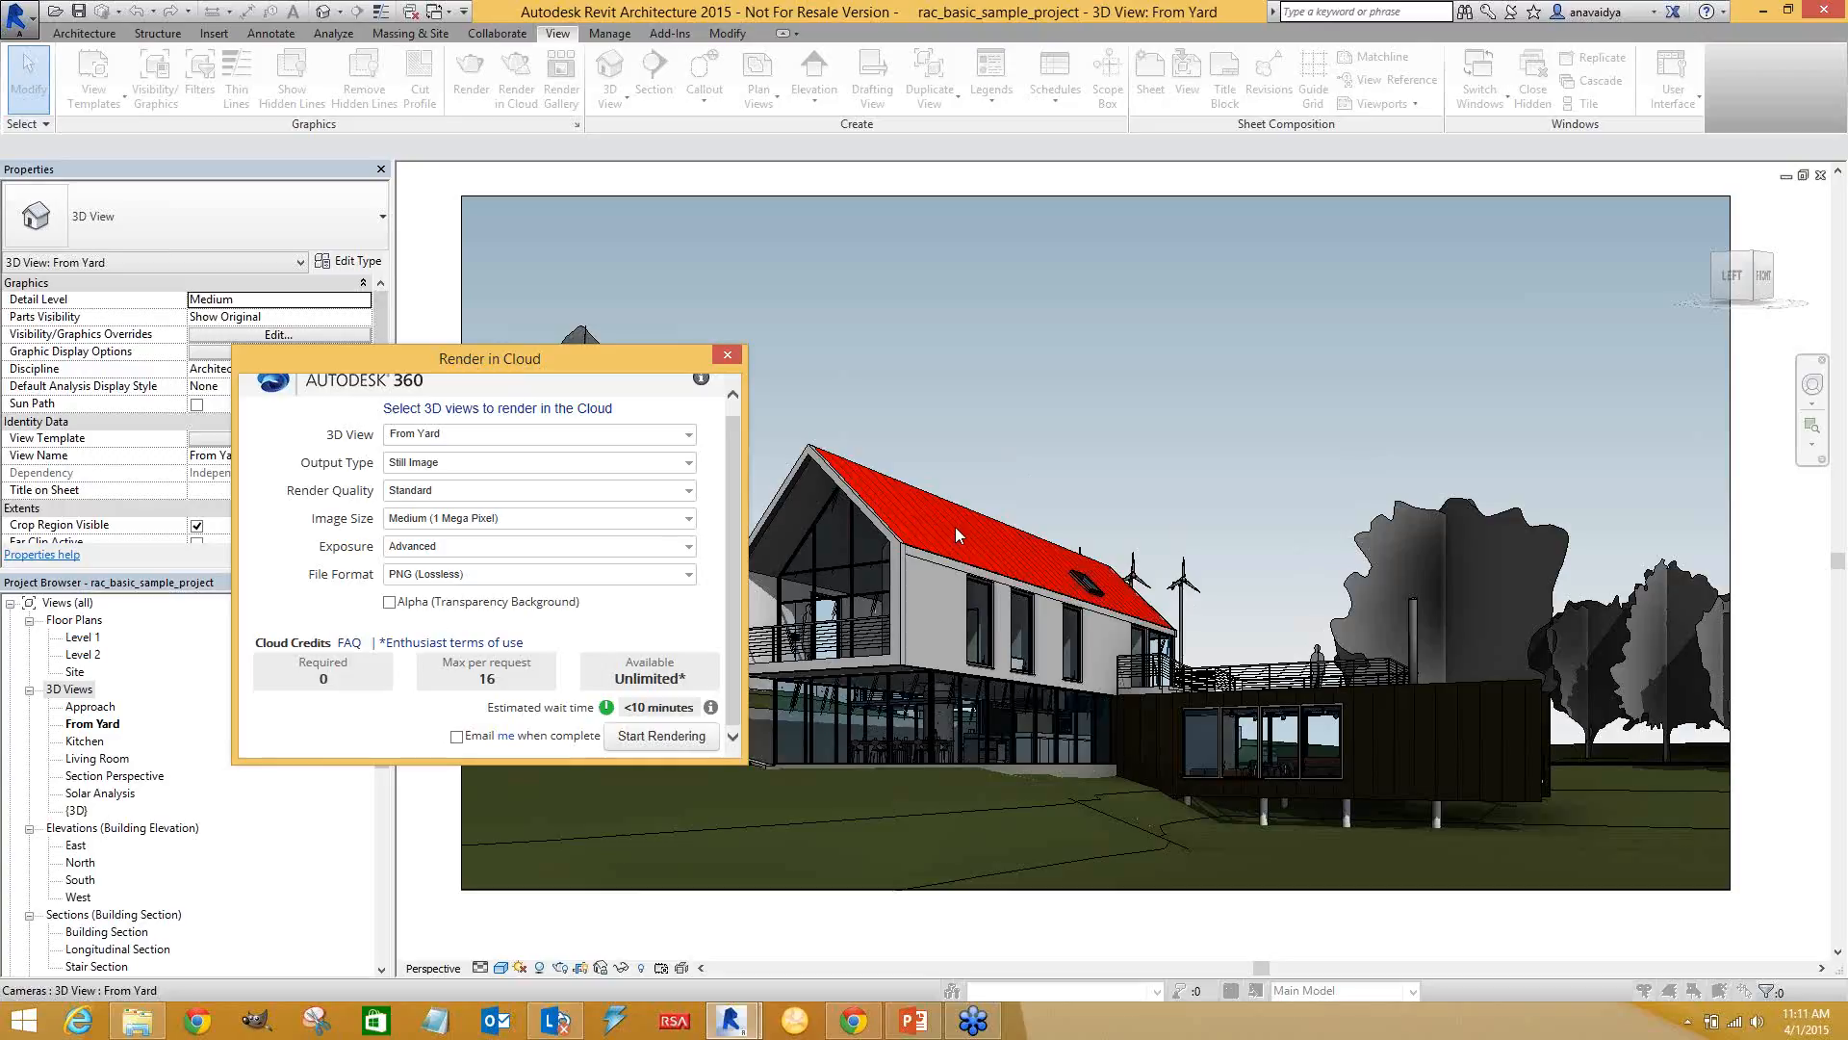
pyautogui.click(467, 577)
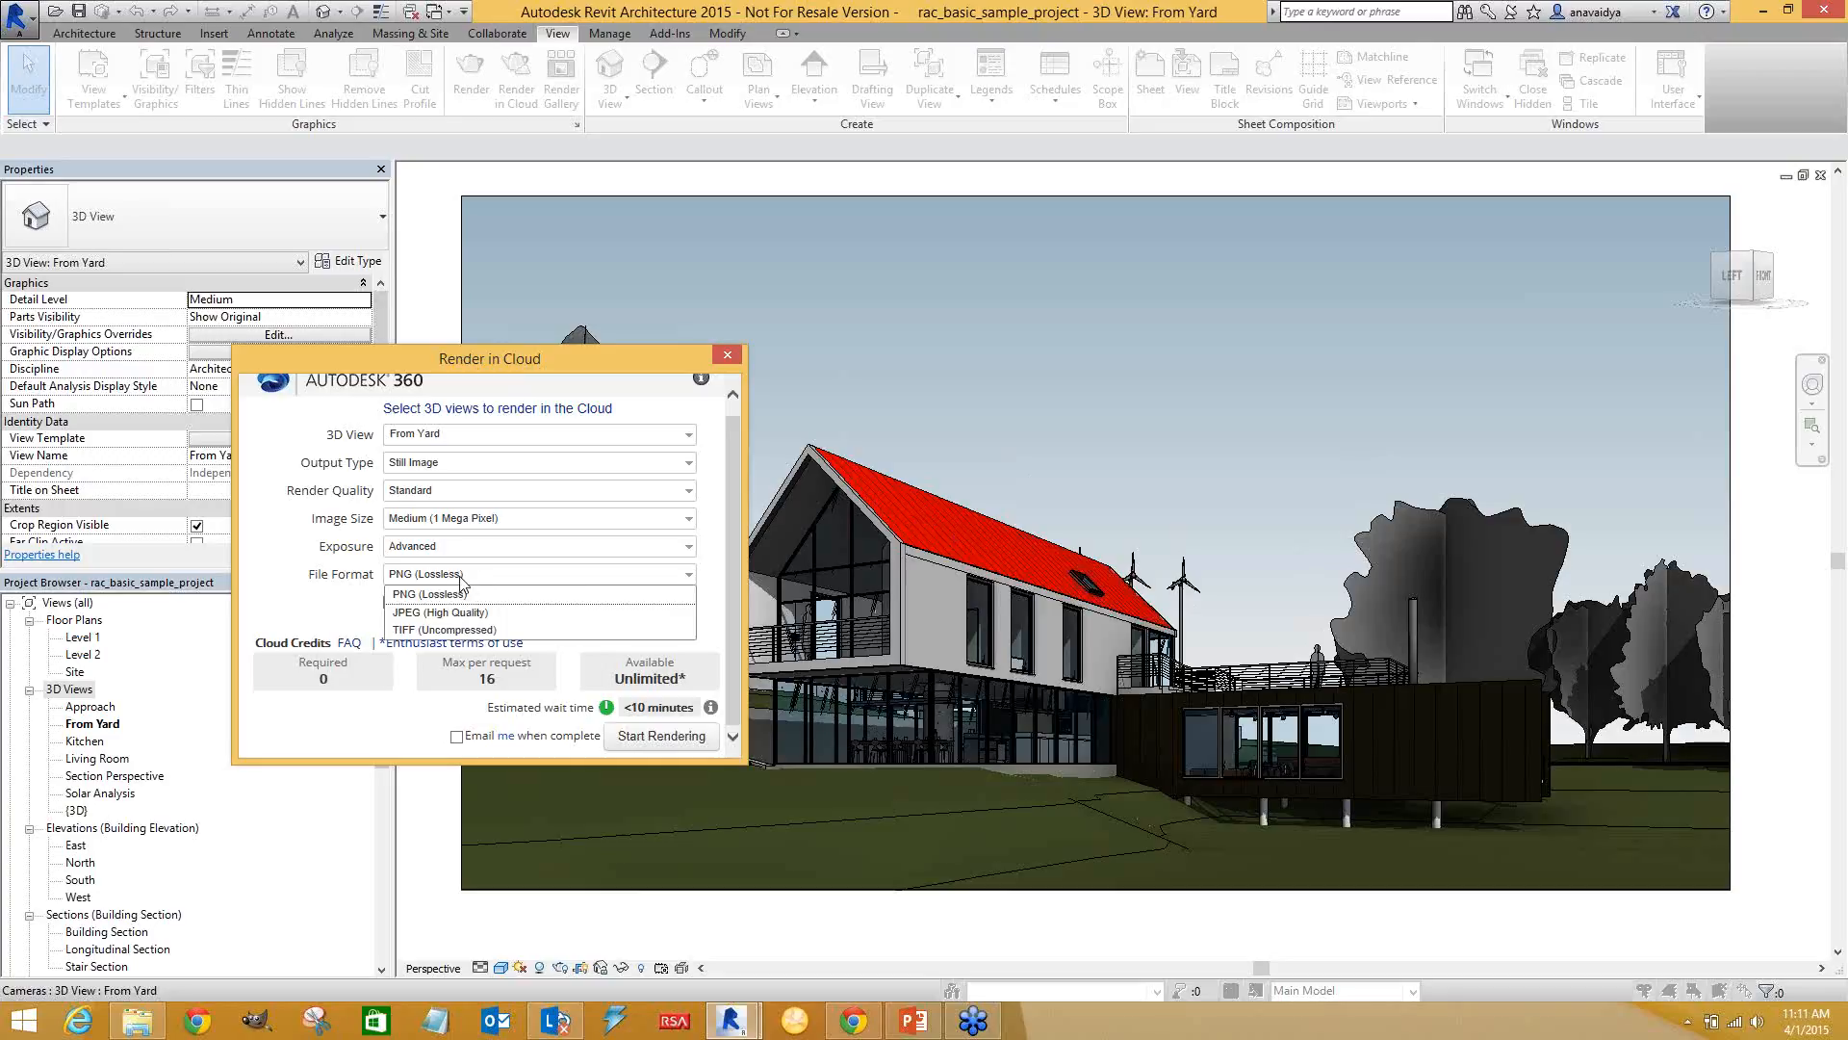
pyautogui.click(476, 592)
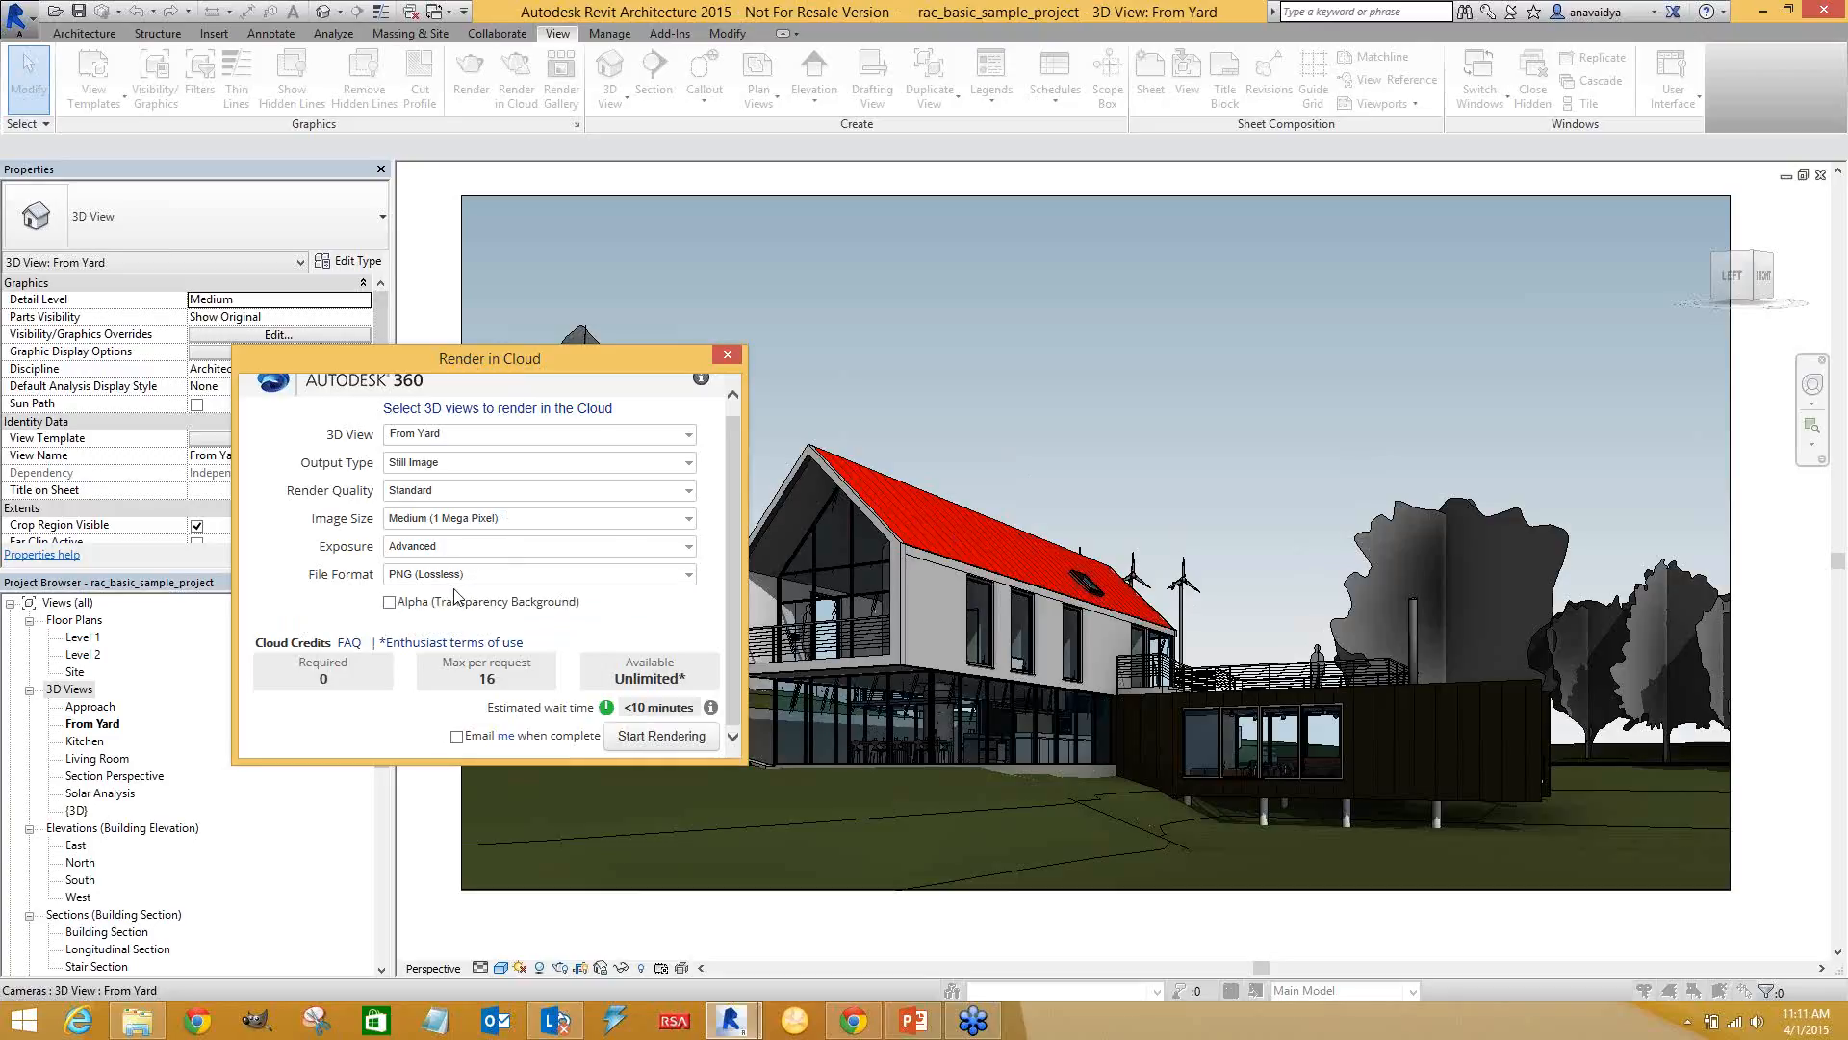
# Set the render quality to Final and start the cloud rendering of the From Yard view
pyautogui.click(501, 489)
pyautogui.click(459, 528)
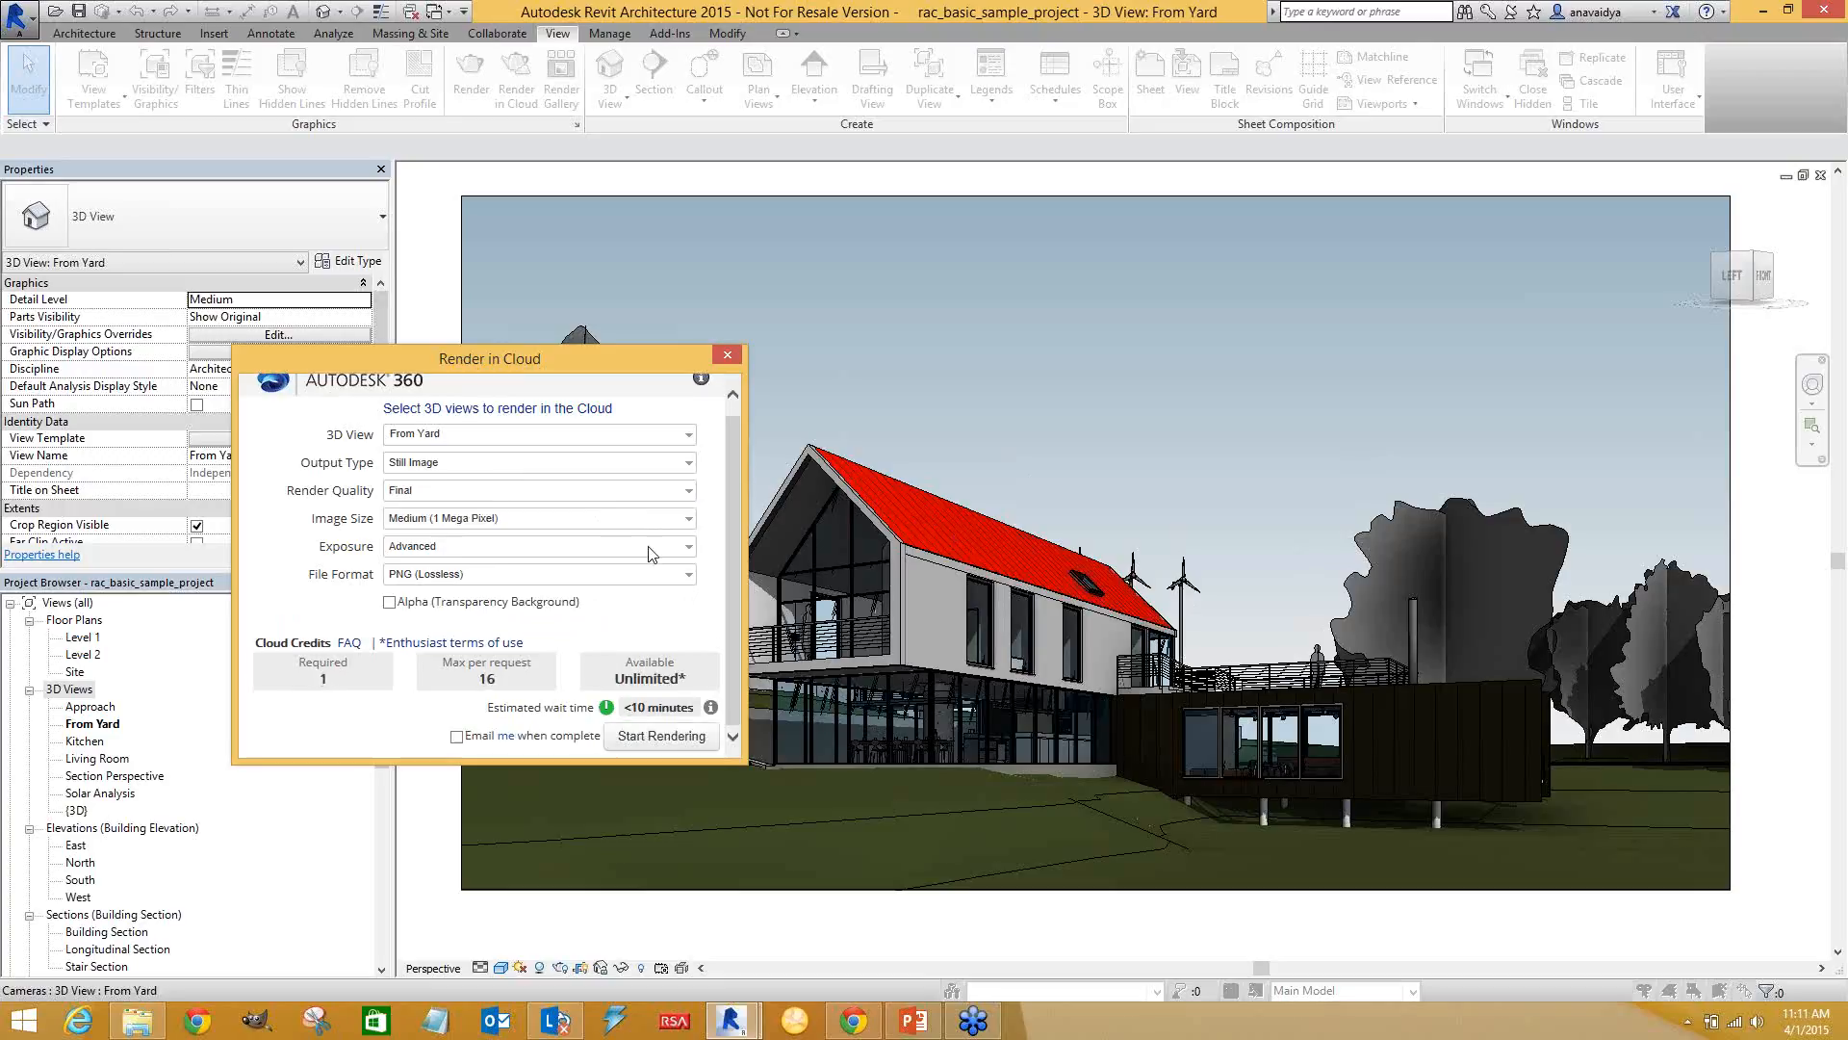
pyautogui.click(648, 740)
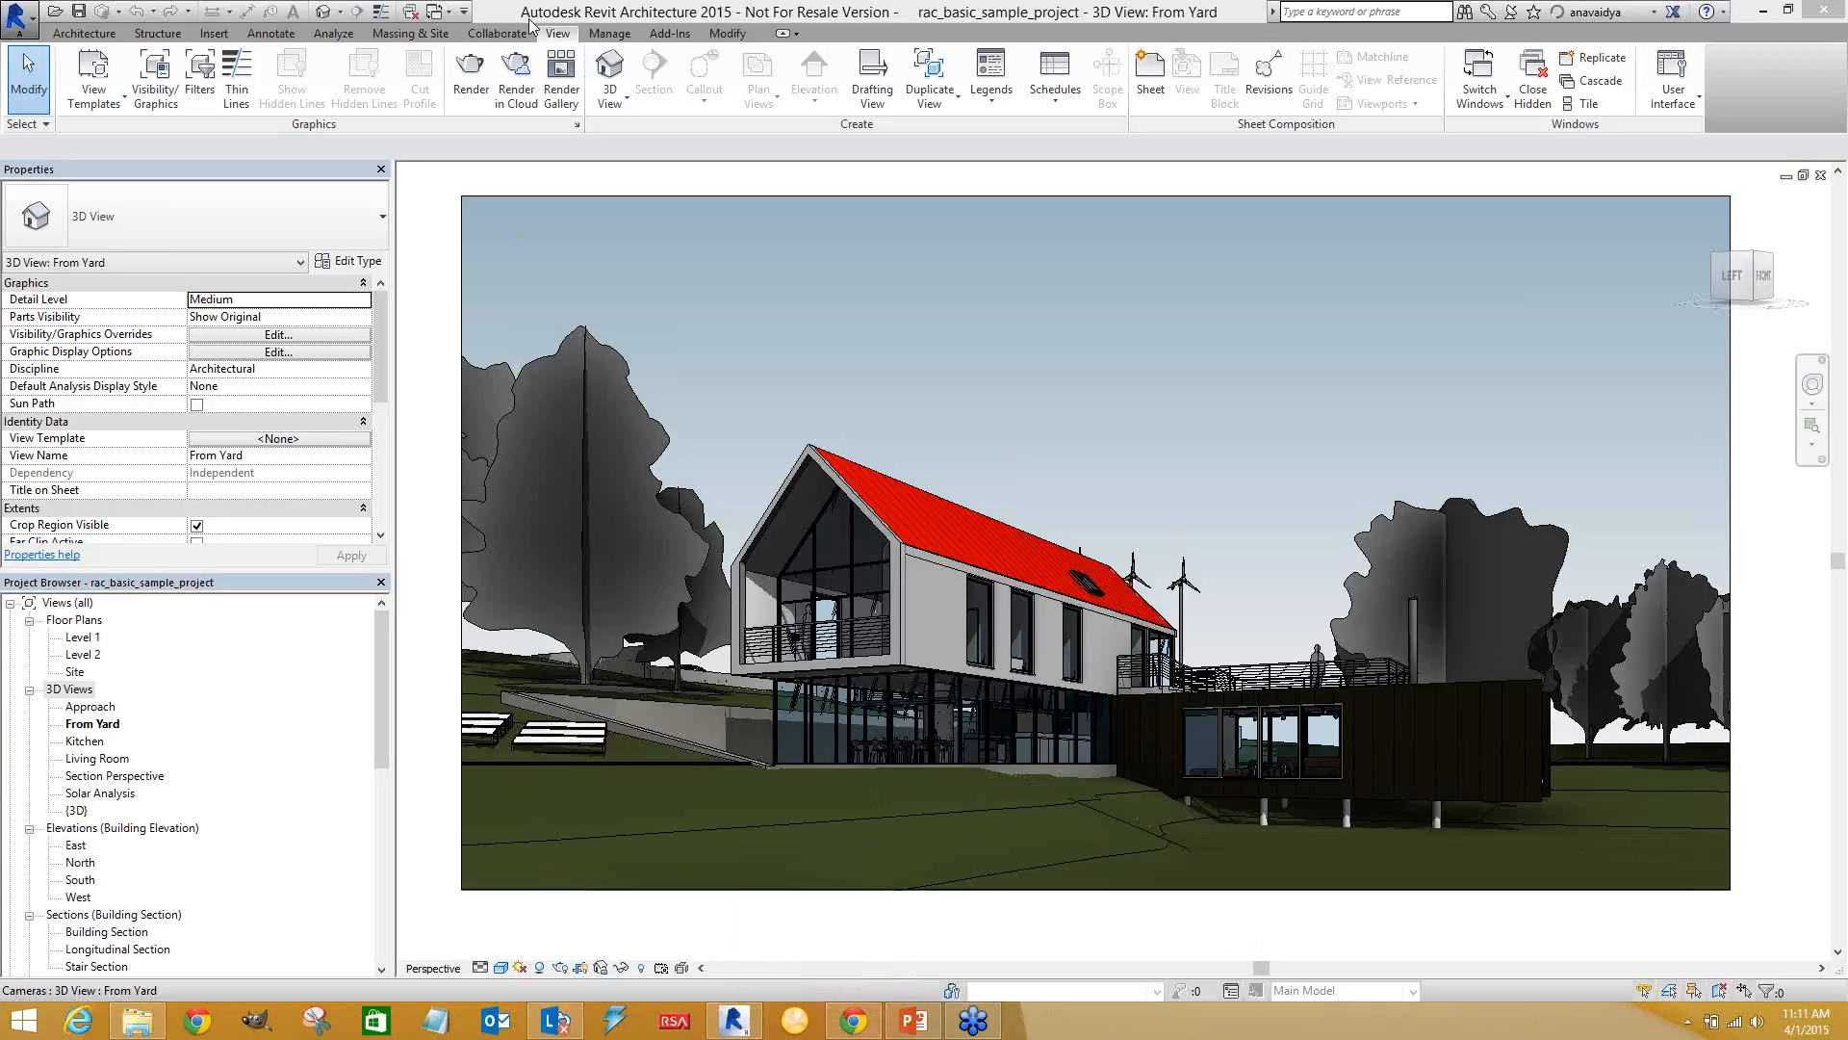
# Open the online render gallery in the browser and browse the renderings published in the public Gallery
pyautogui.click(565, 94)
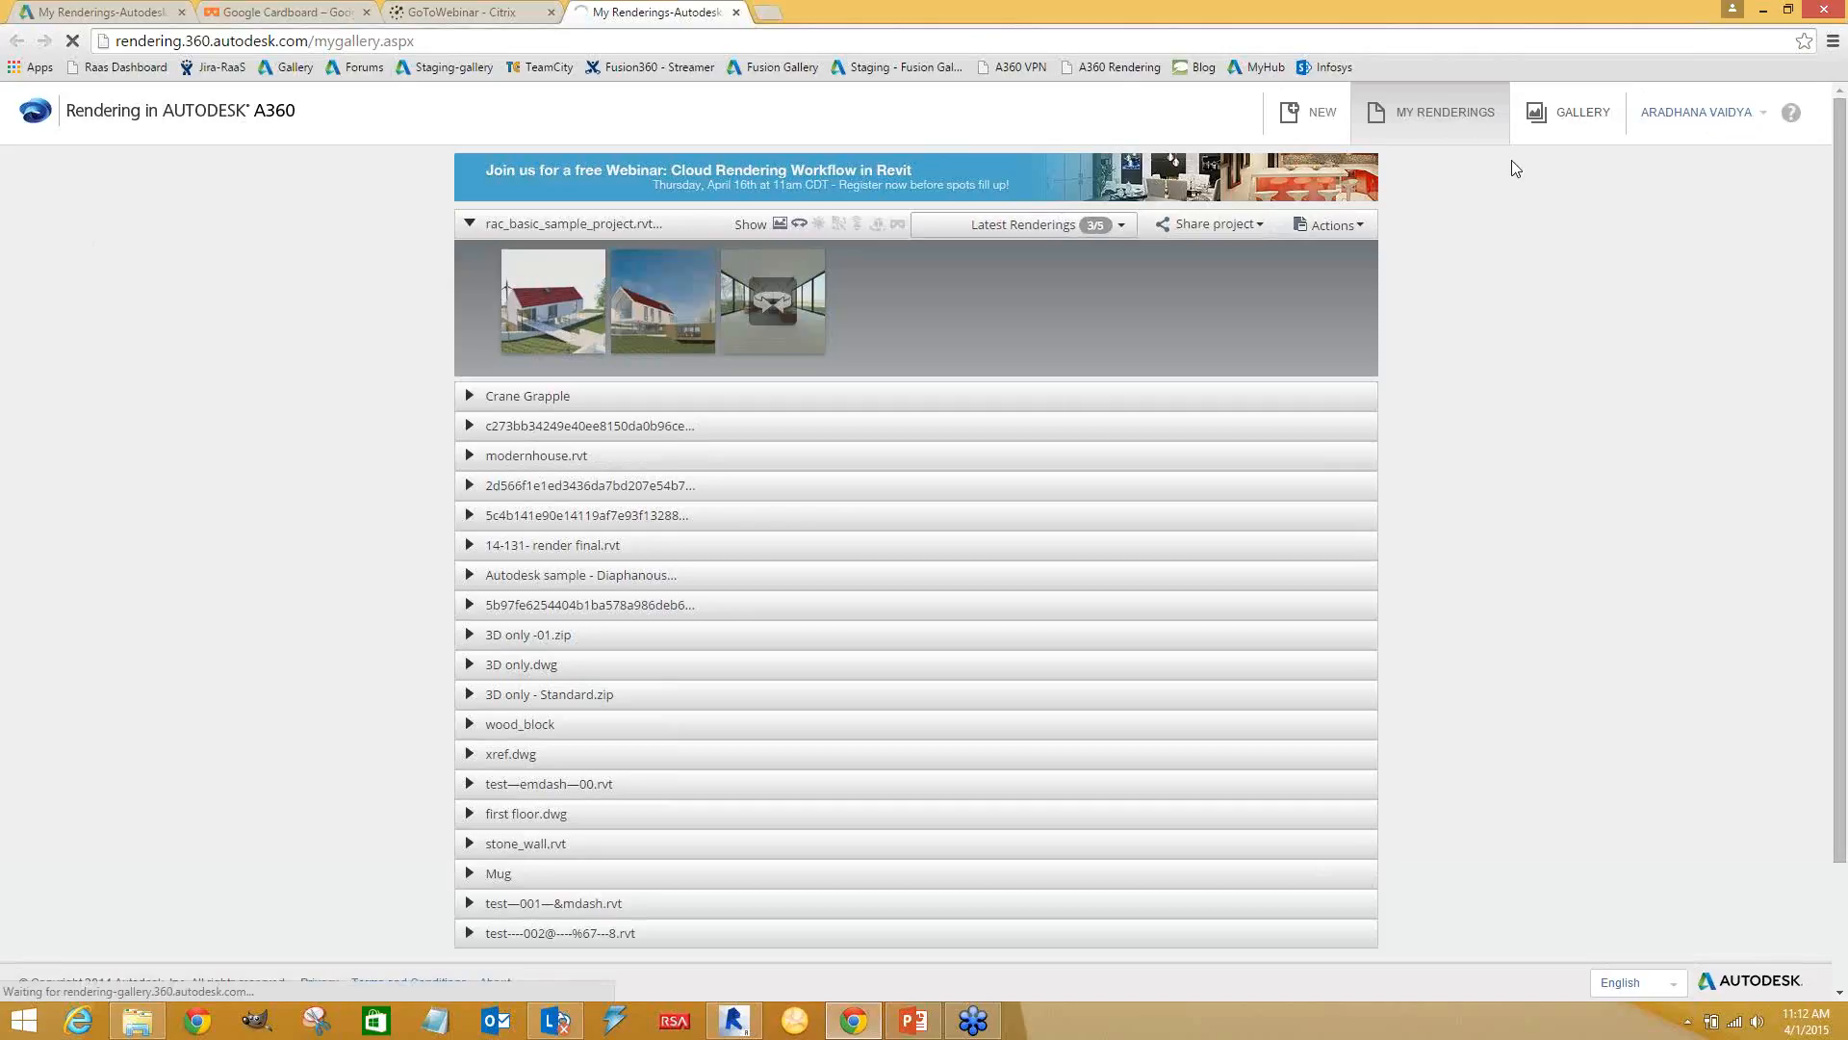
pyautogui.click(1588, 118)
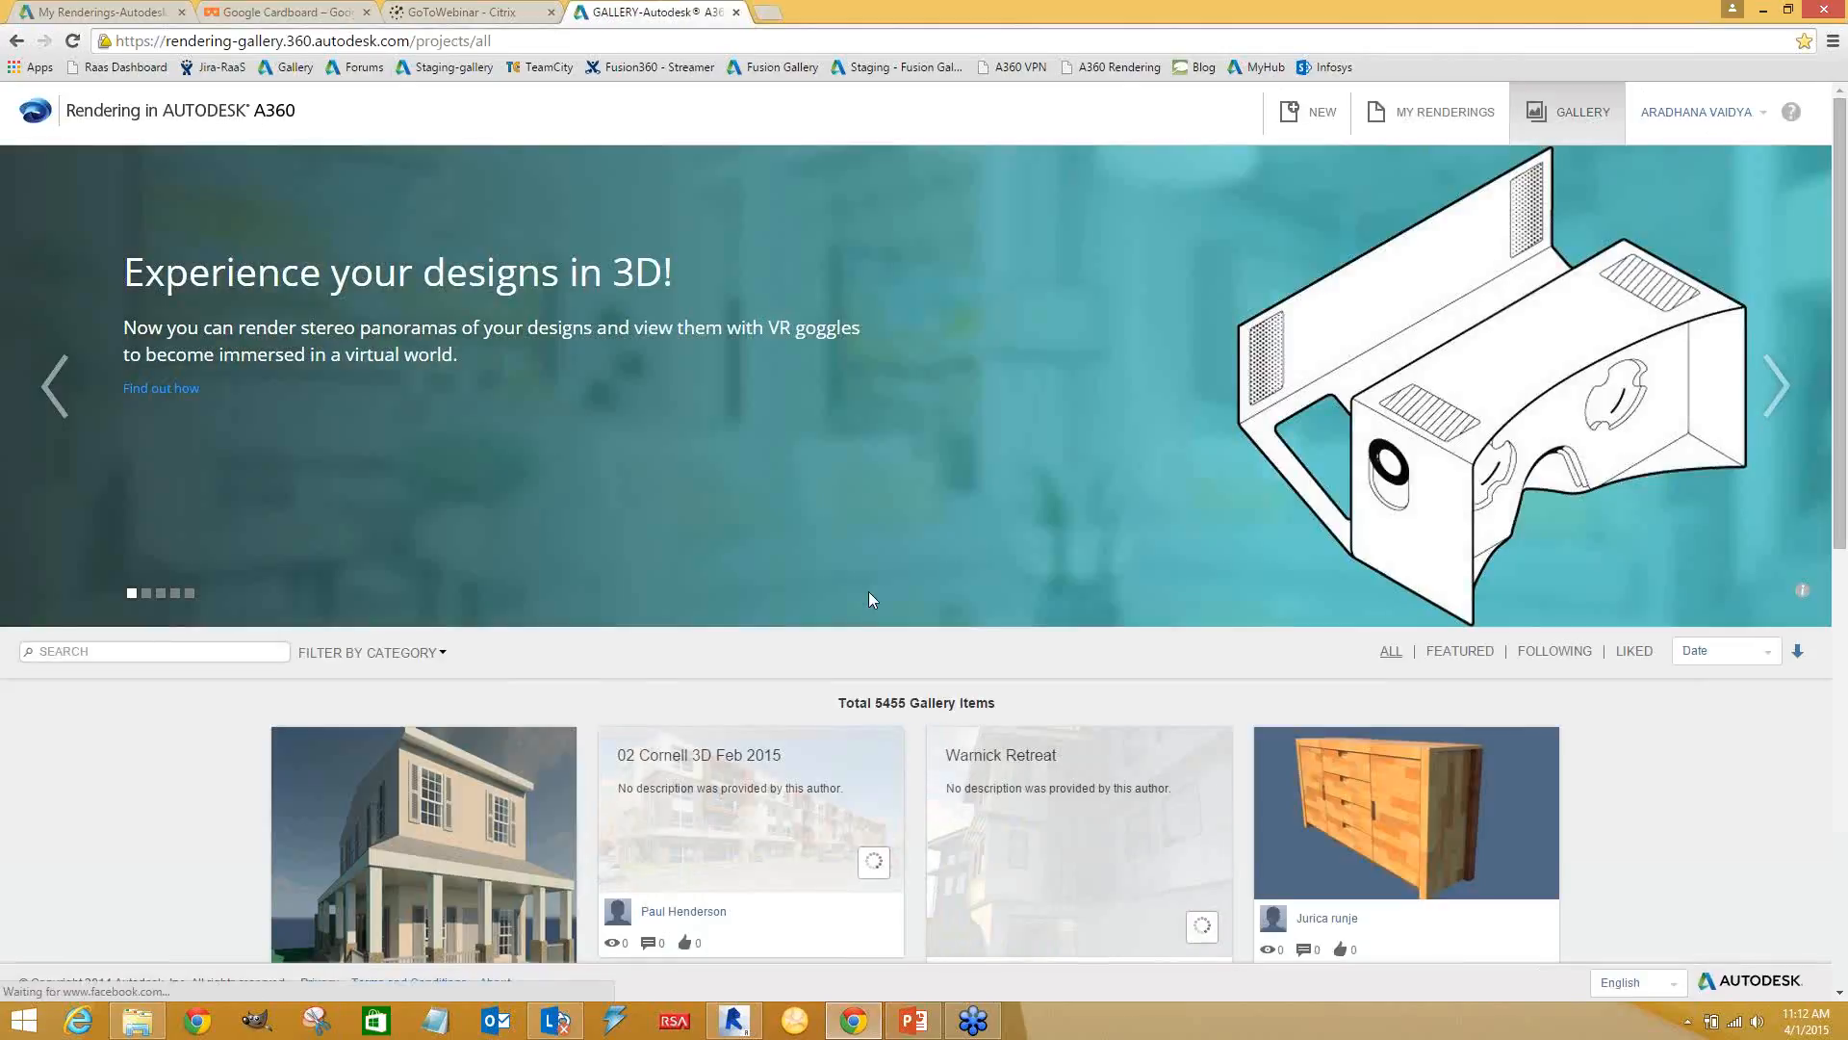
pyautogui.scroll(-3, 866, 596)
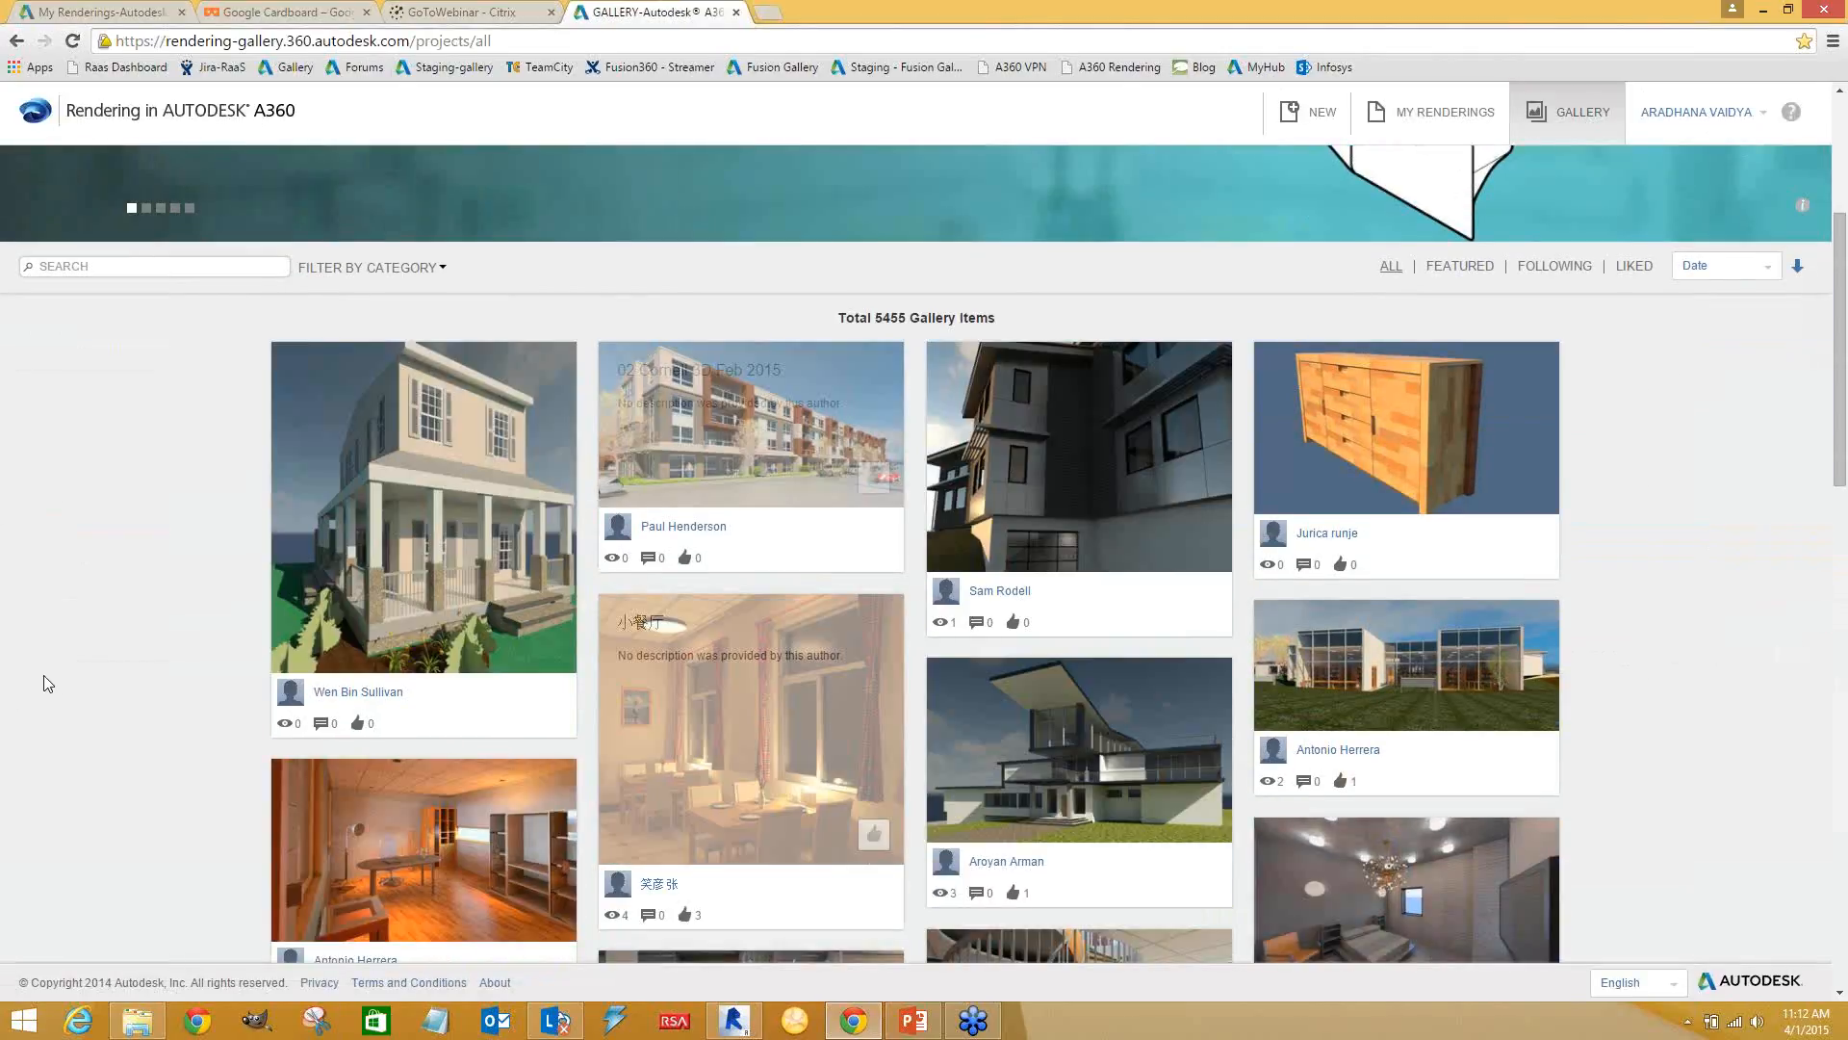
pyautogui.scroll(-5, 45, 680)
pyautogui.scroll(-5, 43, 685)
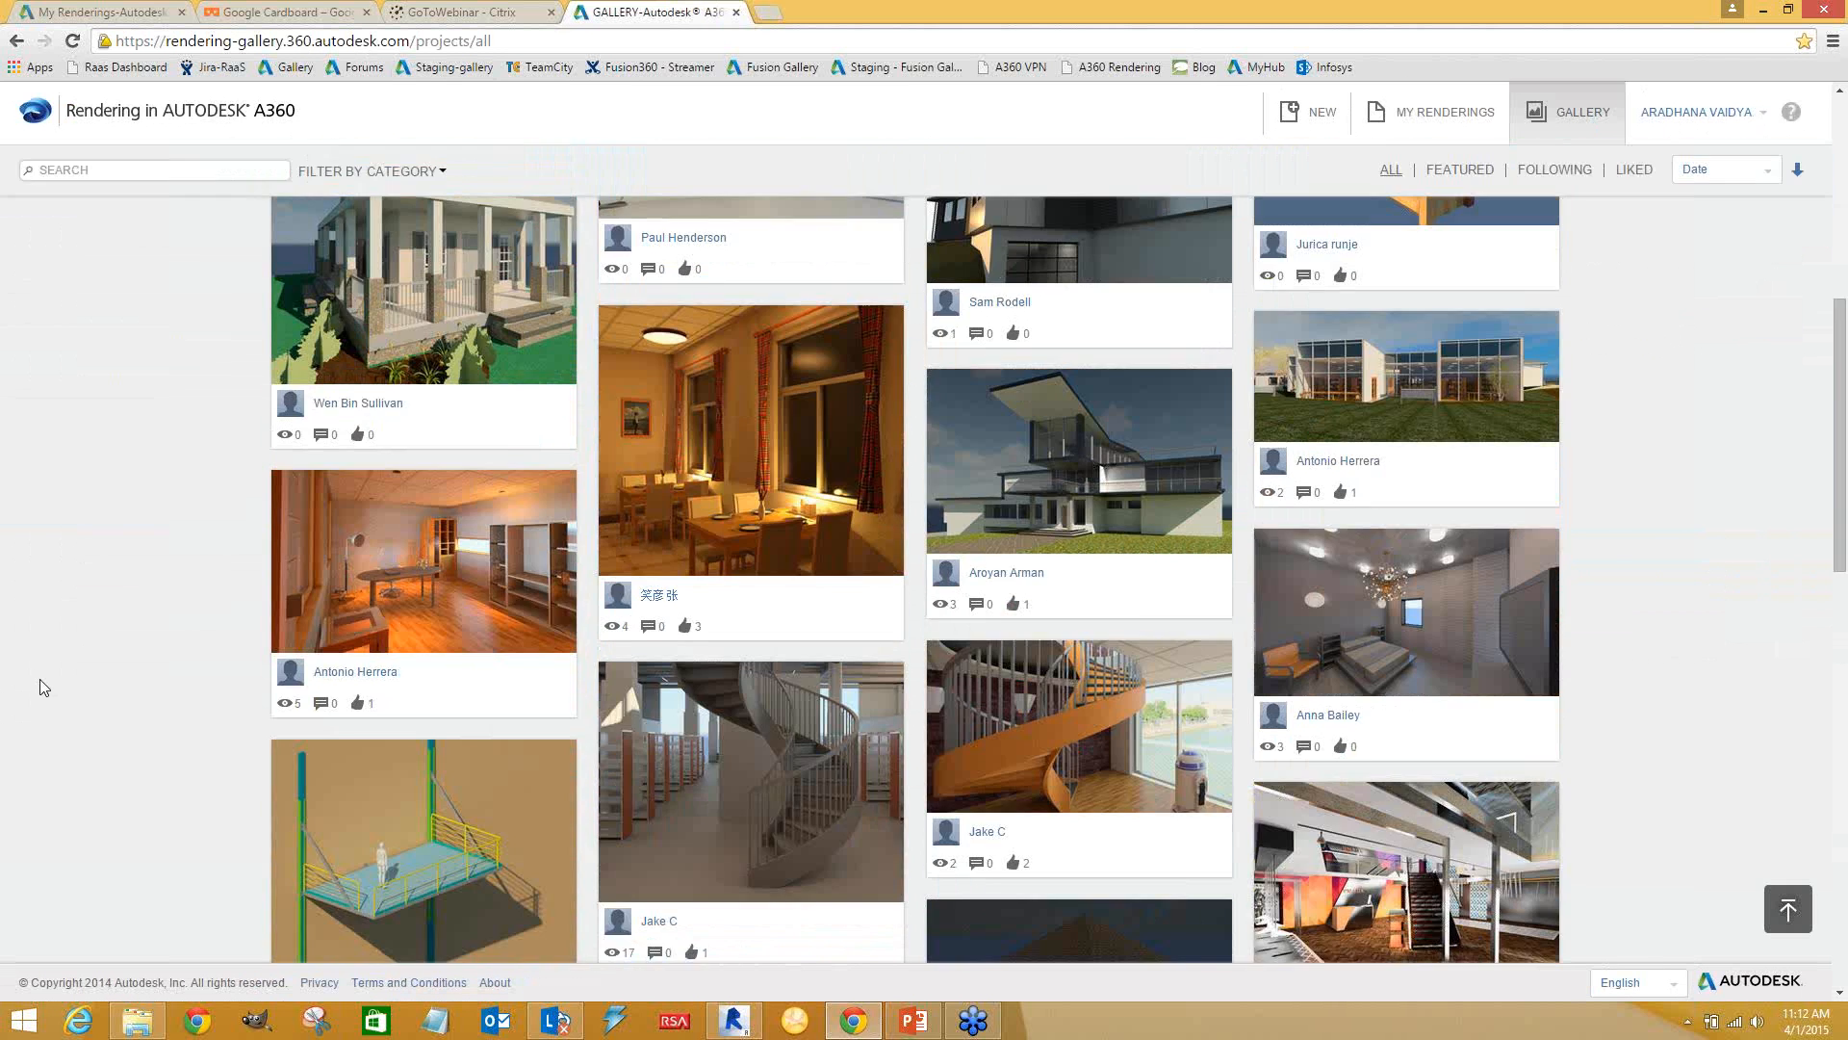
pyautogui.scroll(10, 39, 678)
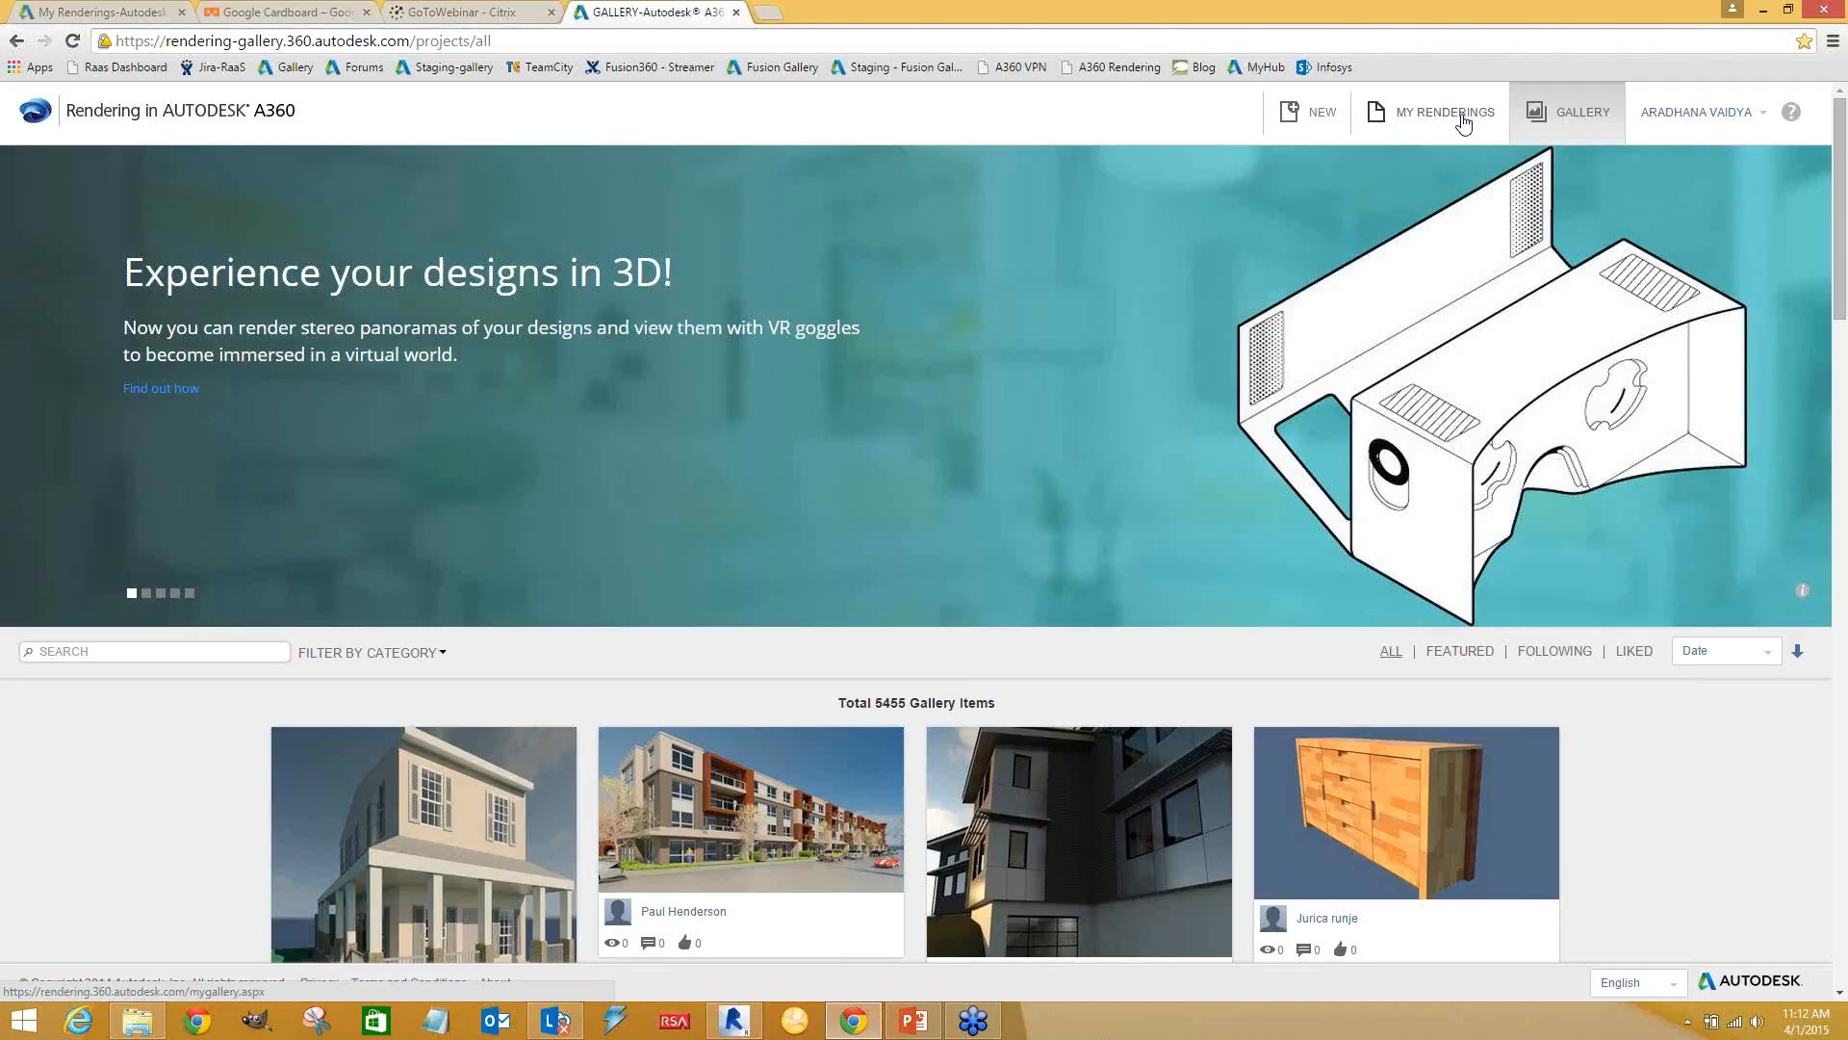
# Return to My Renderings, expand the Crane Grapple project and show all renderings of rac_basic_sample_project
pyautogui.click(1467, 117)
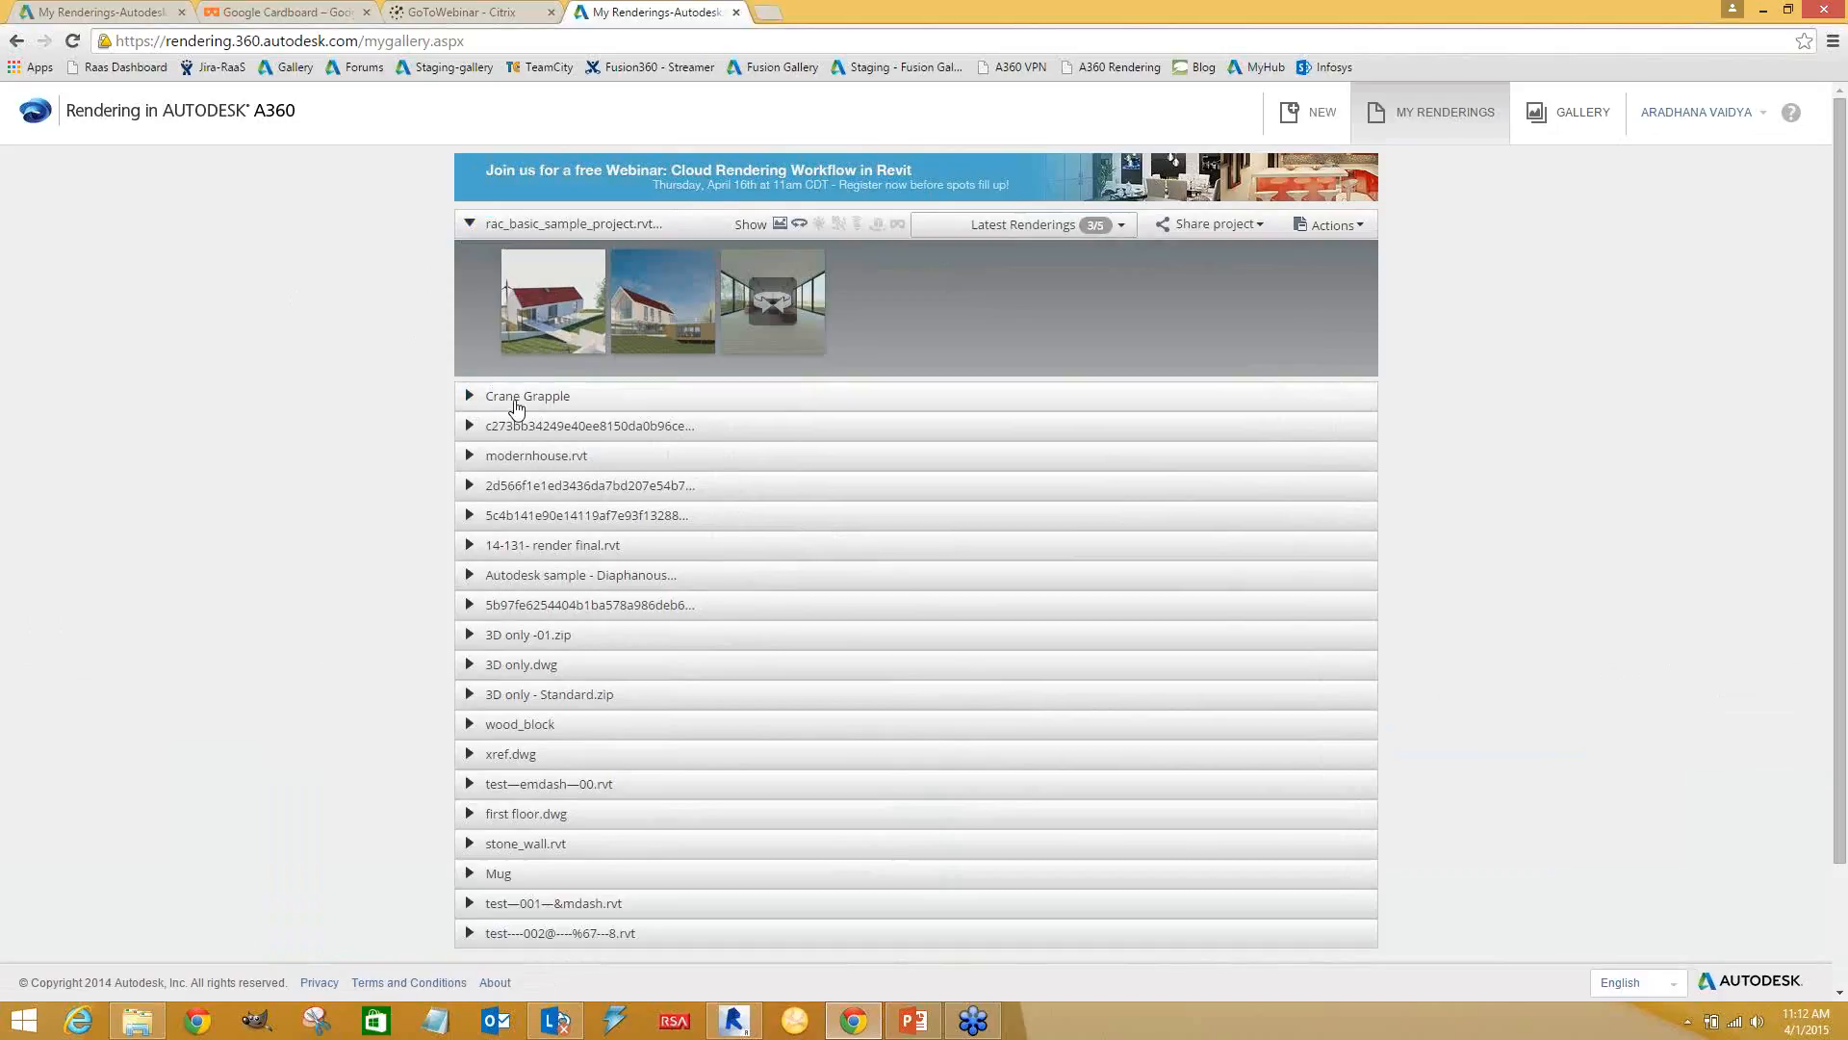
pyautogui.click(469, 397)
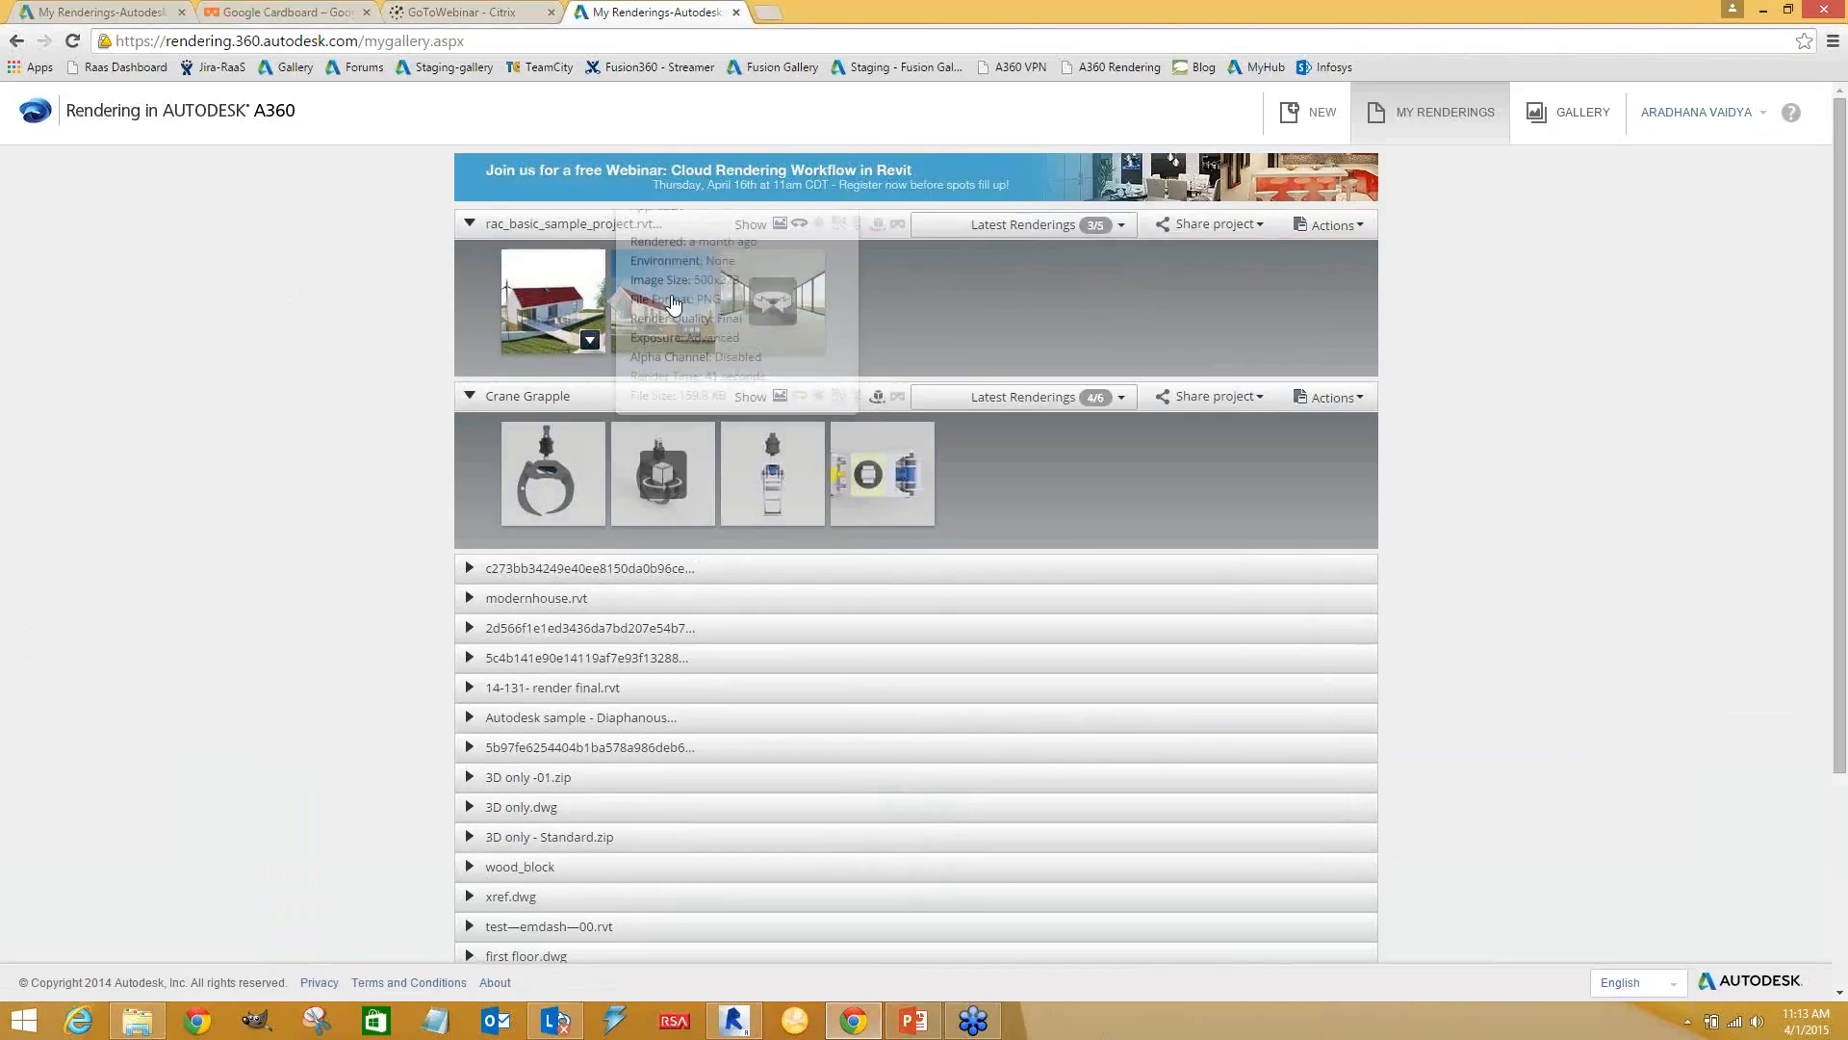
pyautogui.moveTo(614, 310)
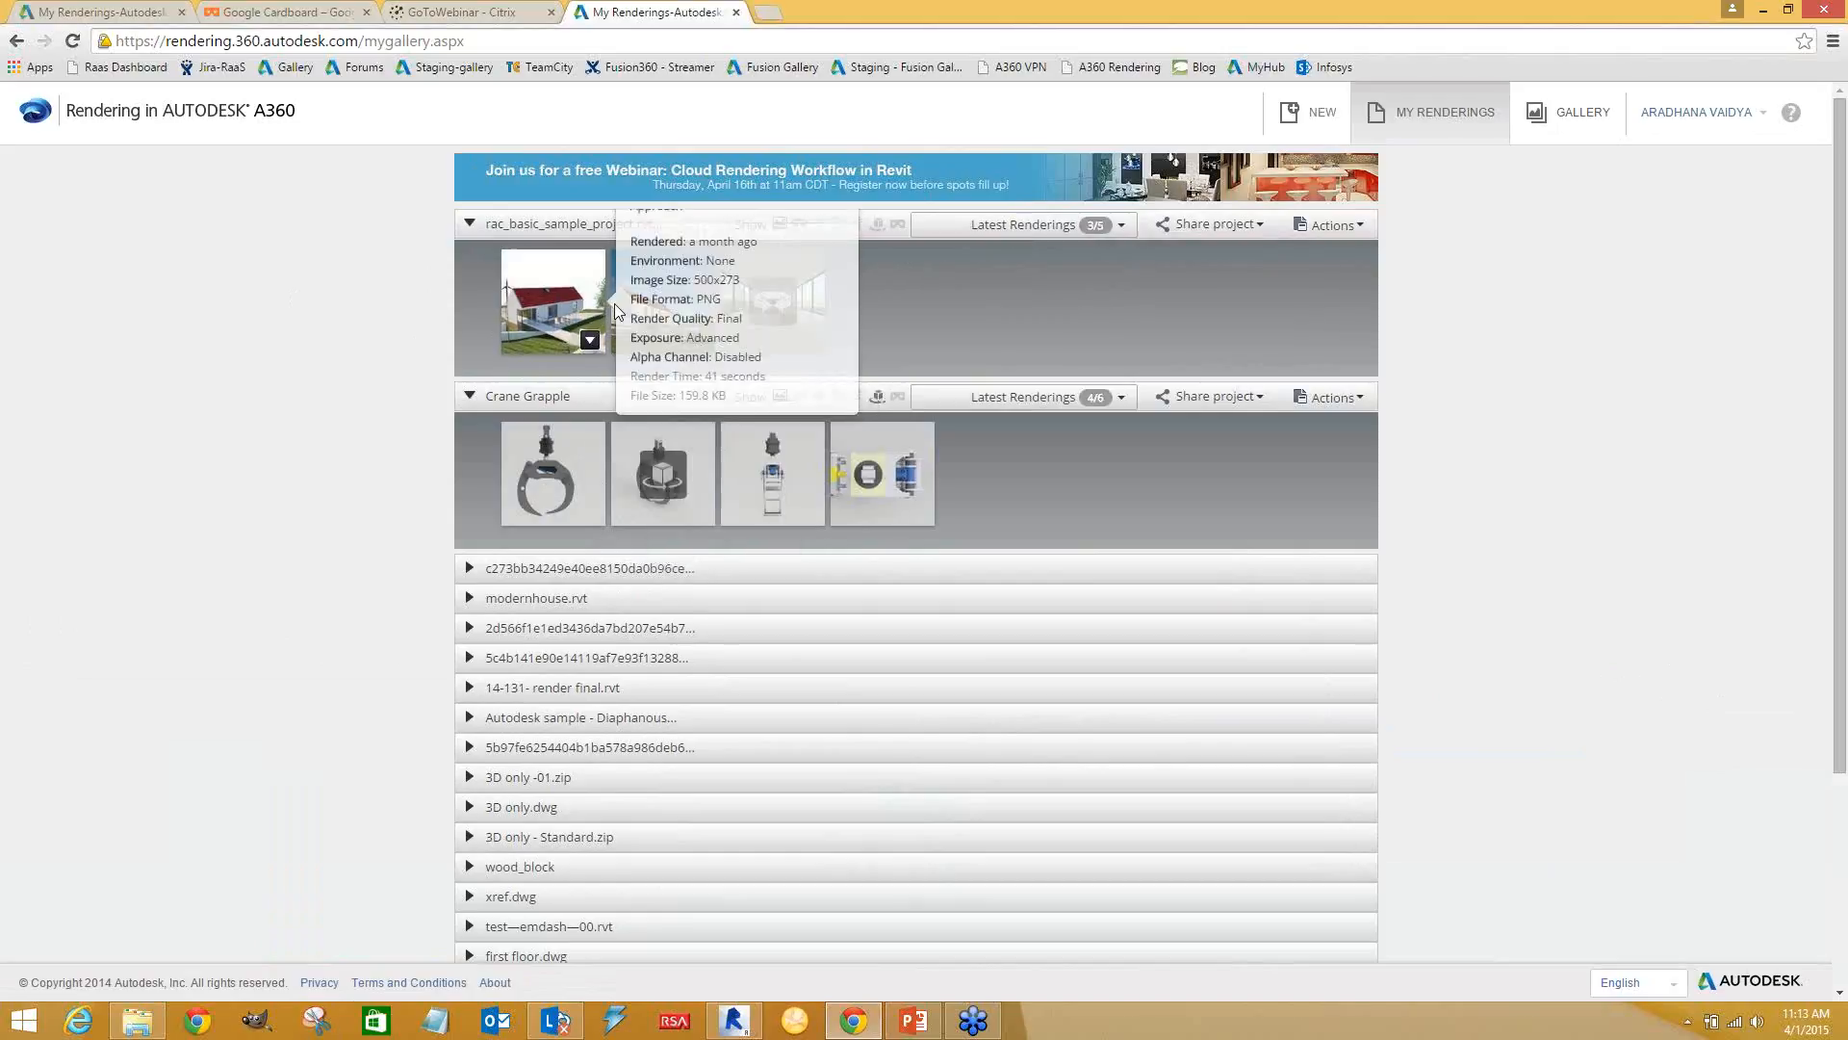
pyautogui.click(1022, 229)
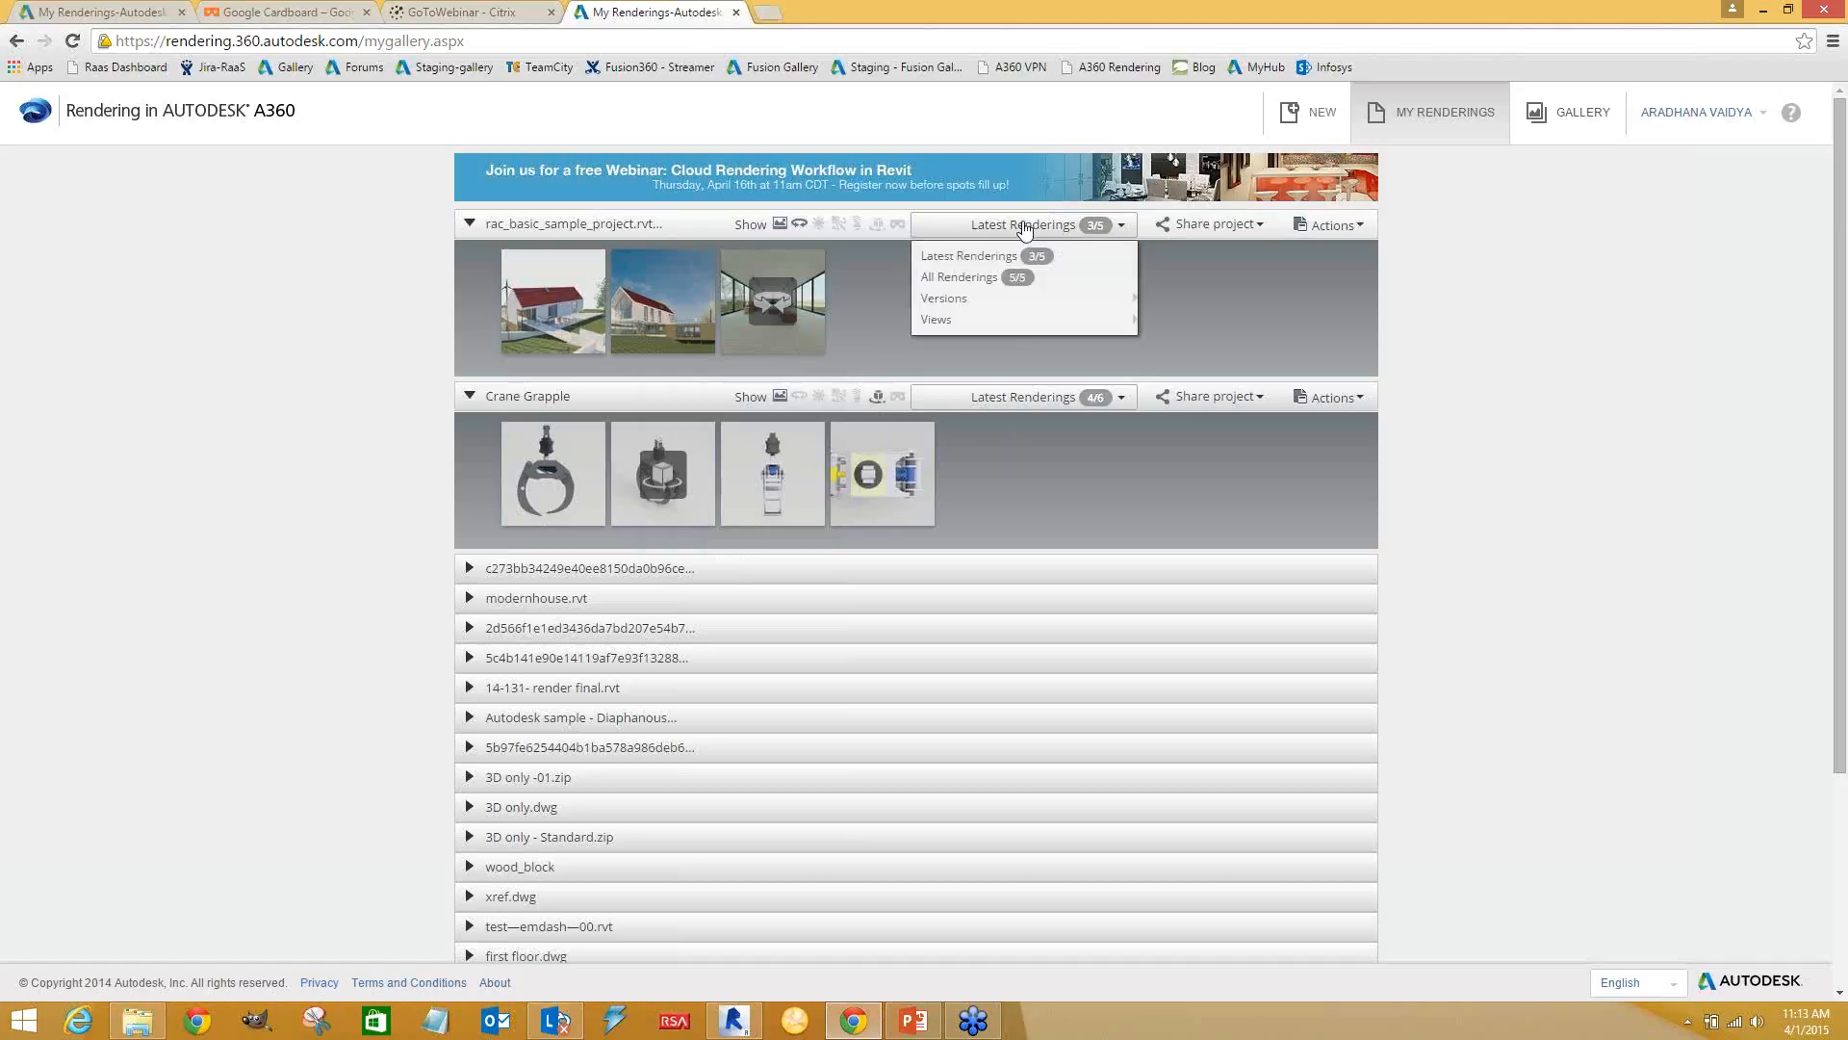
pyautogui.click(955, 277)
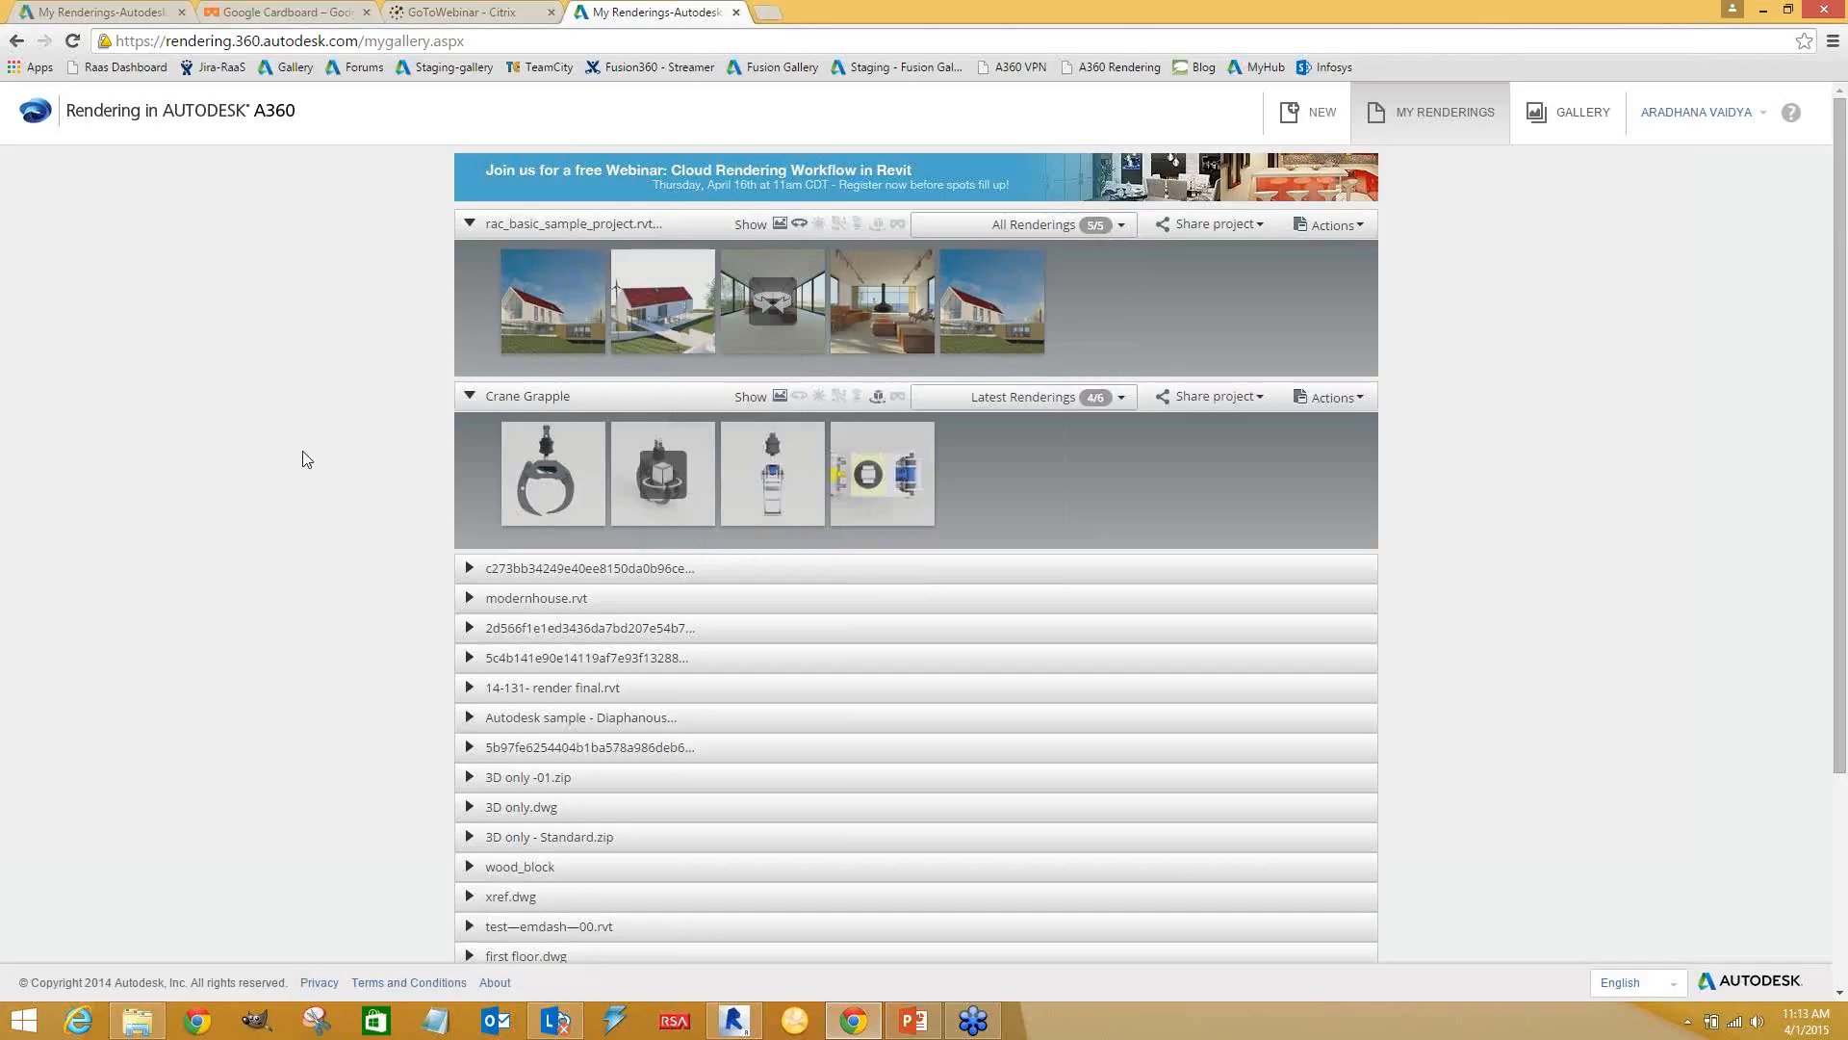
pyautogui.scroll(-2, 303, 453)
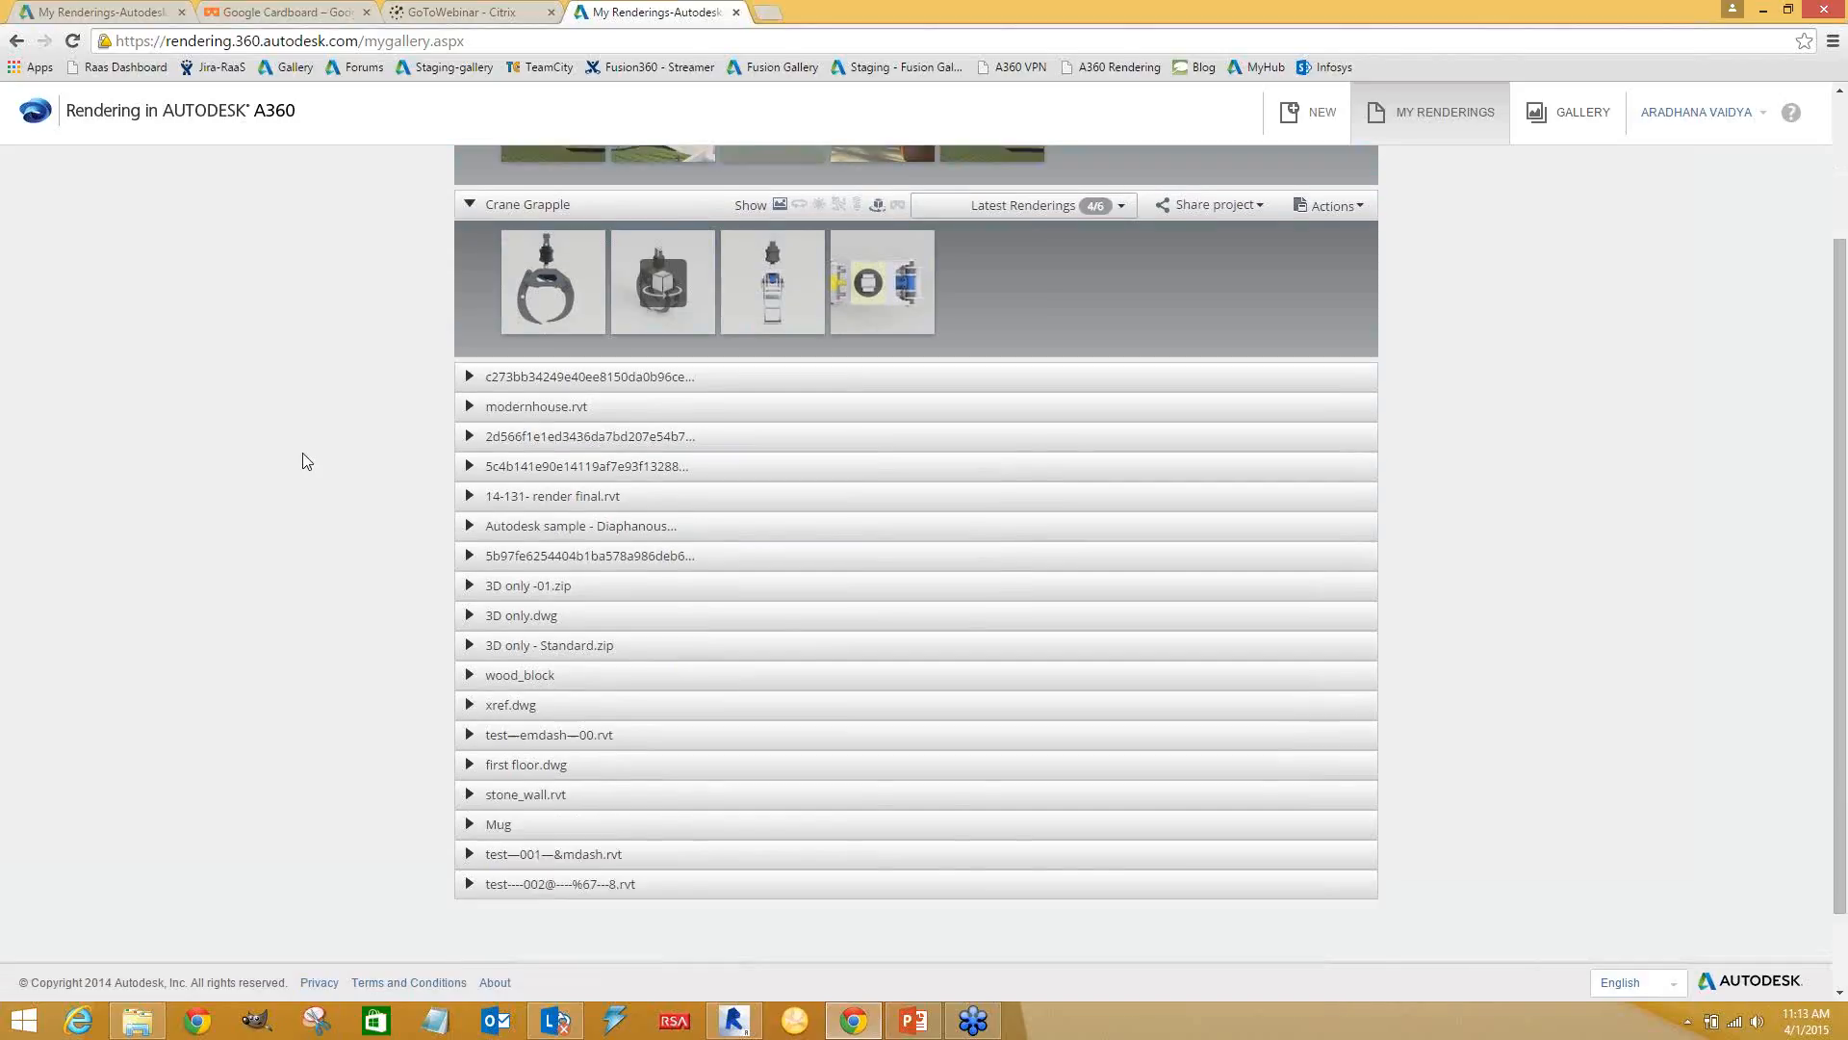
pyautogui.scroll(1, 302, 452)
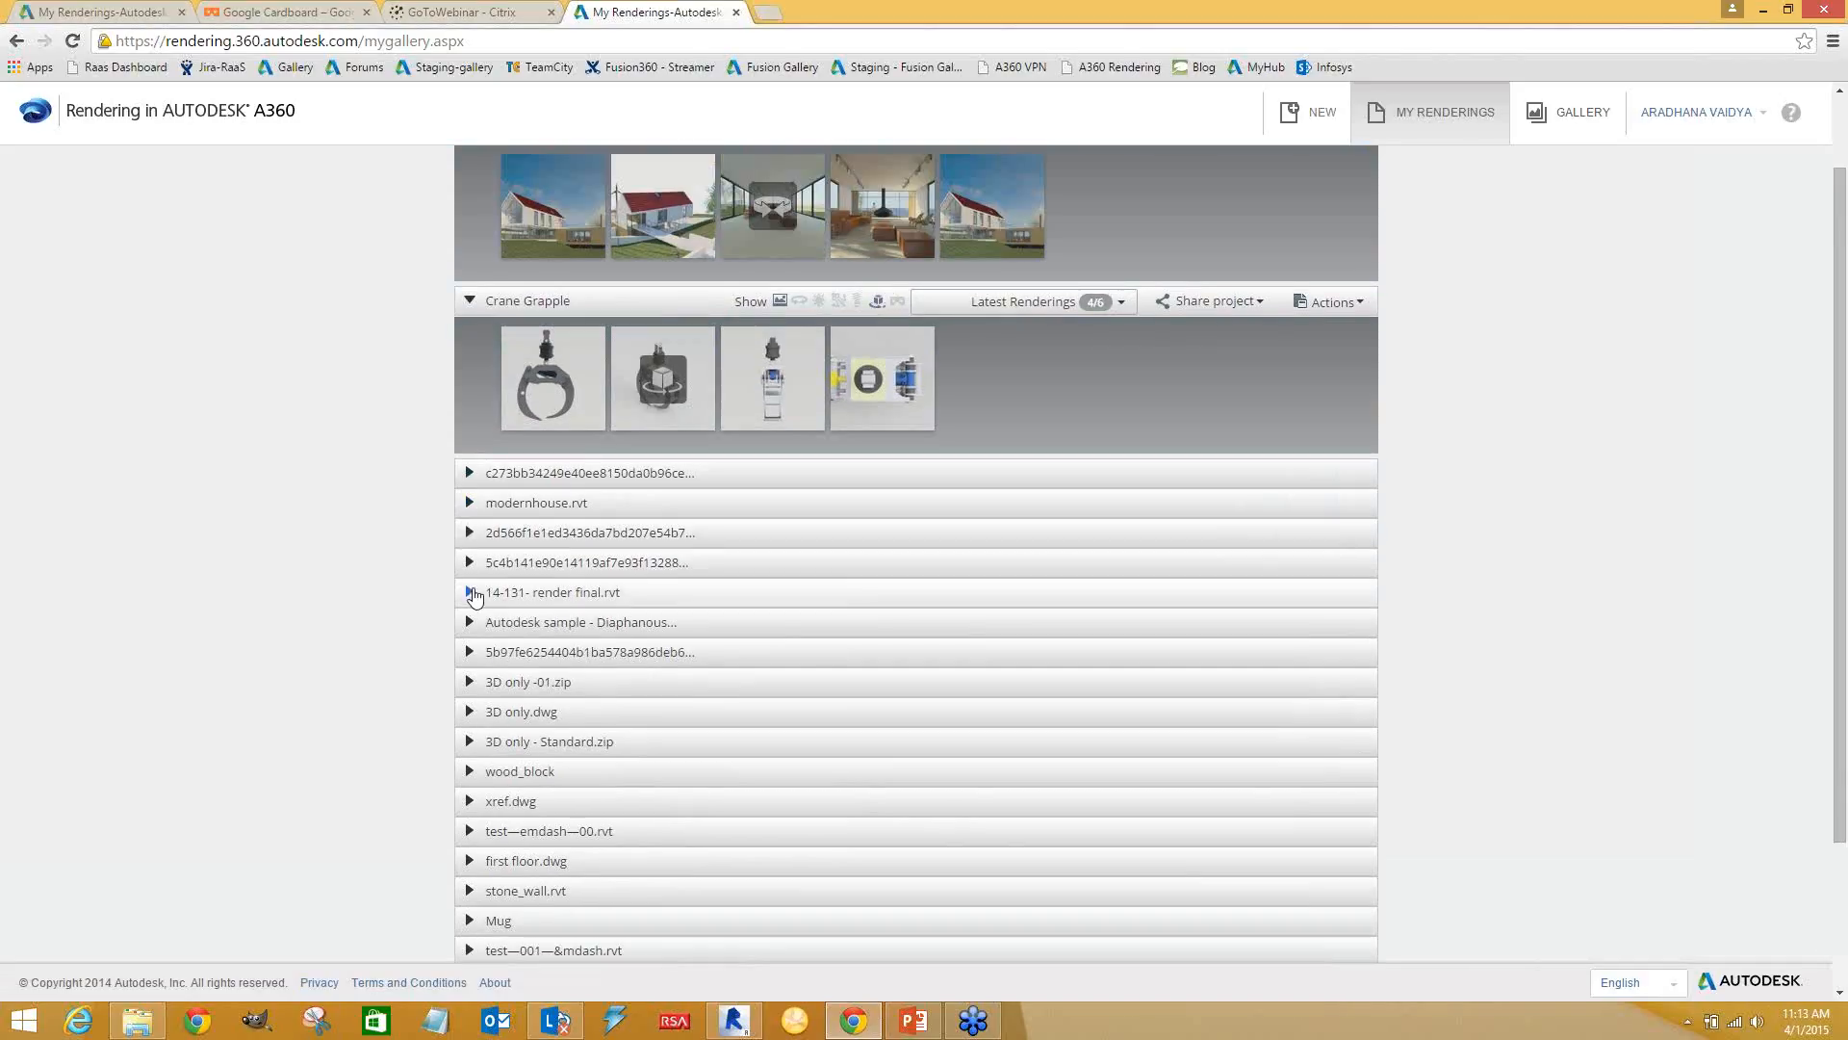
pyautogui.click(468, 562)
pyautogui.scroll(-2, 428, 564)
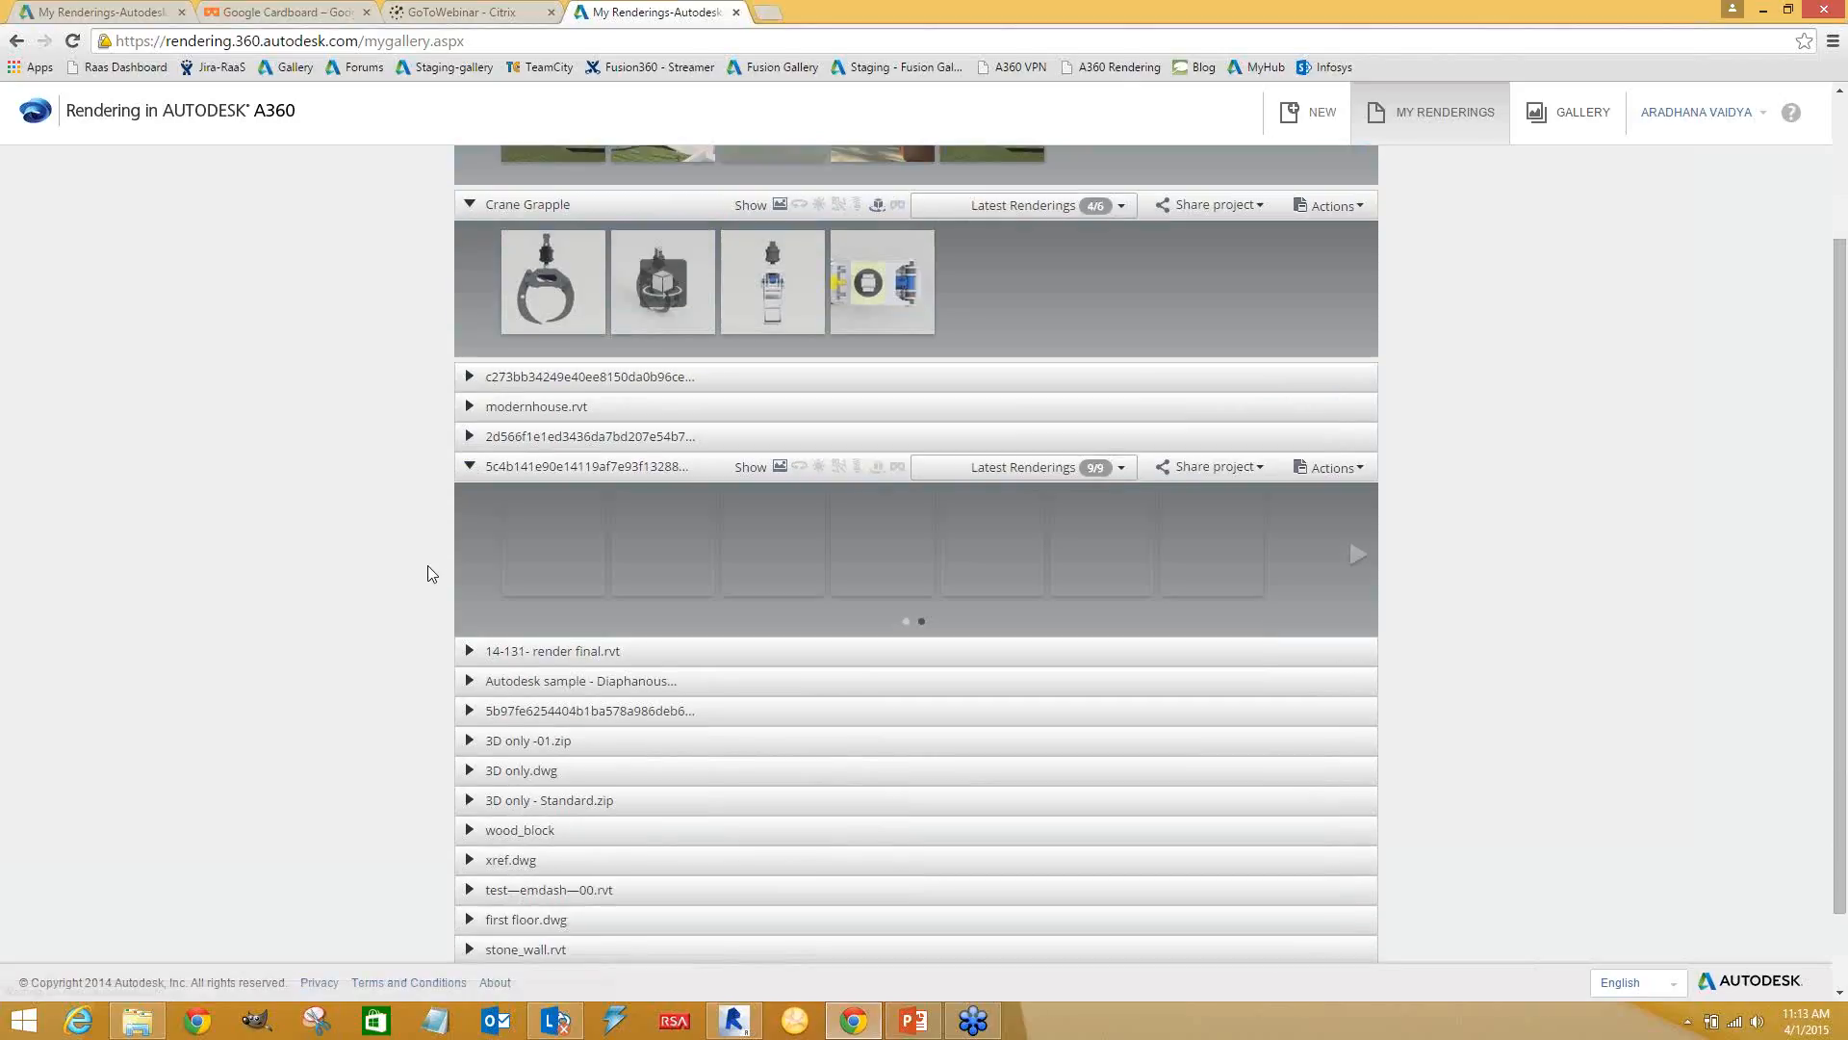
pyautogui.click(469, 379)
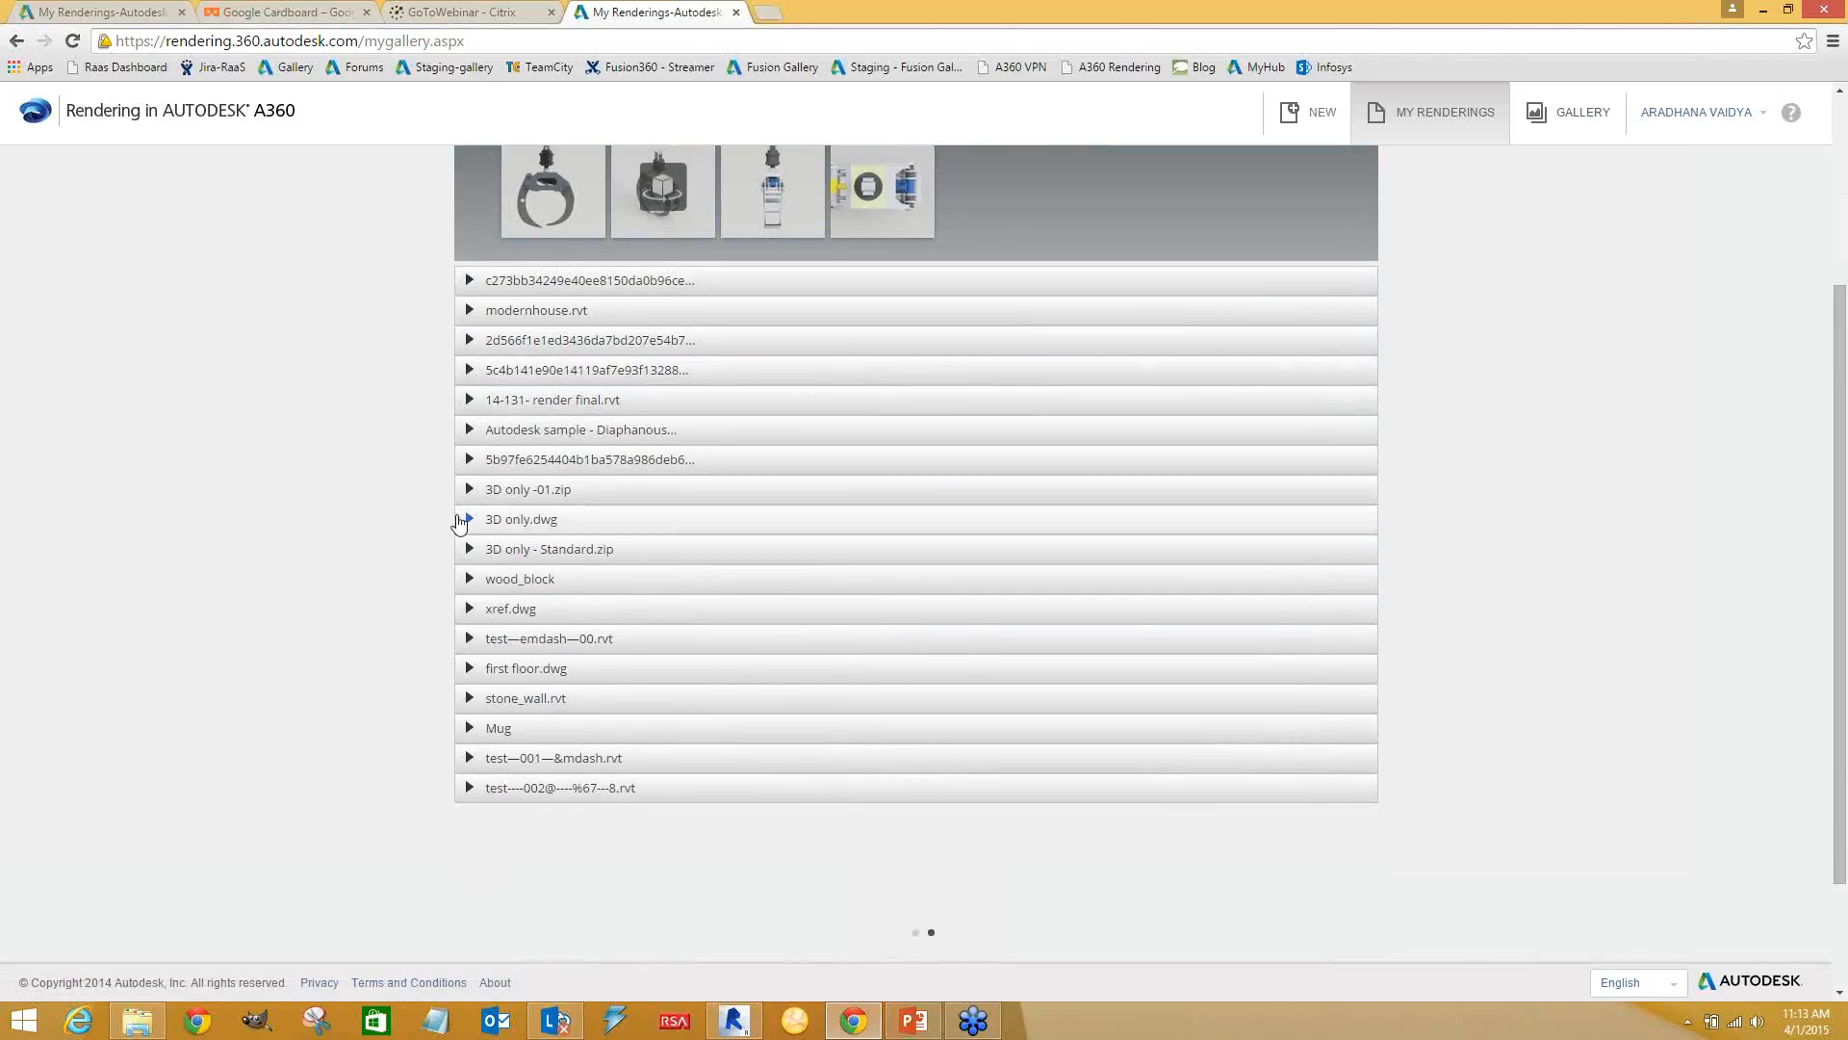
# Expand the 14-131- render final.rvt, Autodesk sample - Diaphanous and 5b97fe6254404b1ba578a986deb6 projects to preview their renderings
pyautogui.click(468, 401)
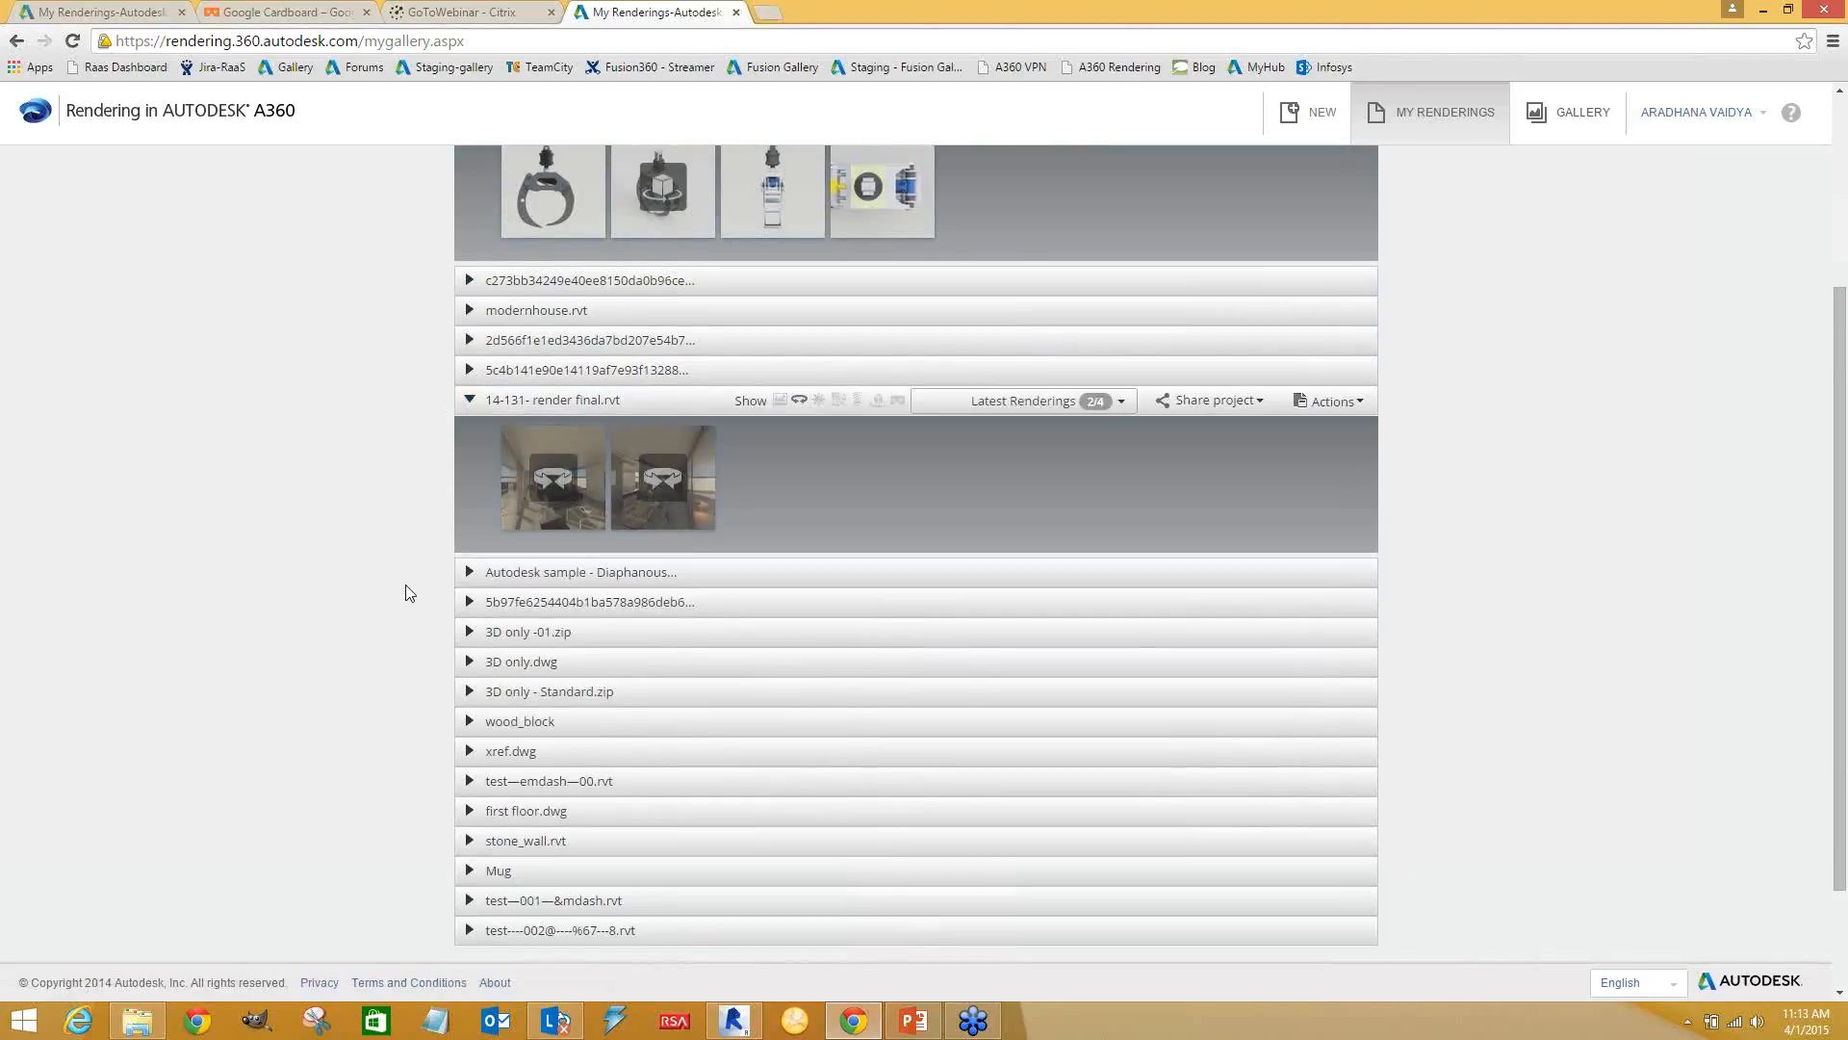
pyautogui.click(469, 571)
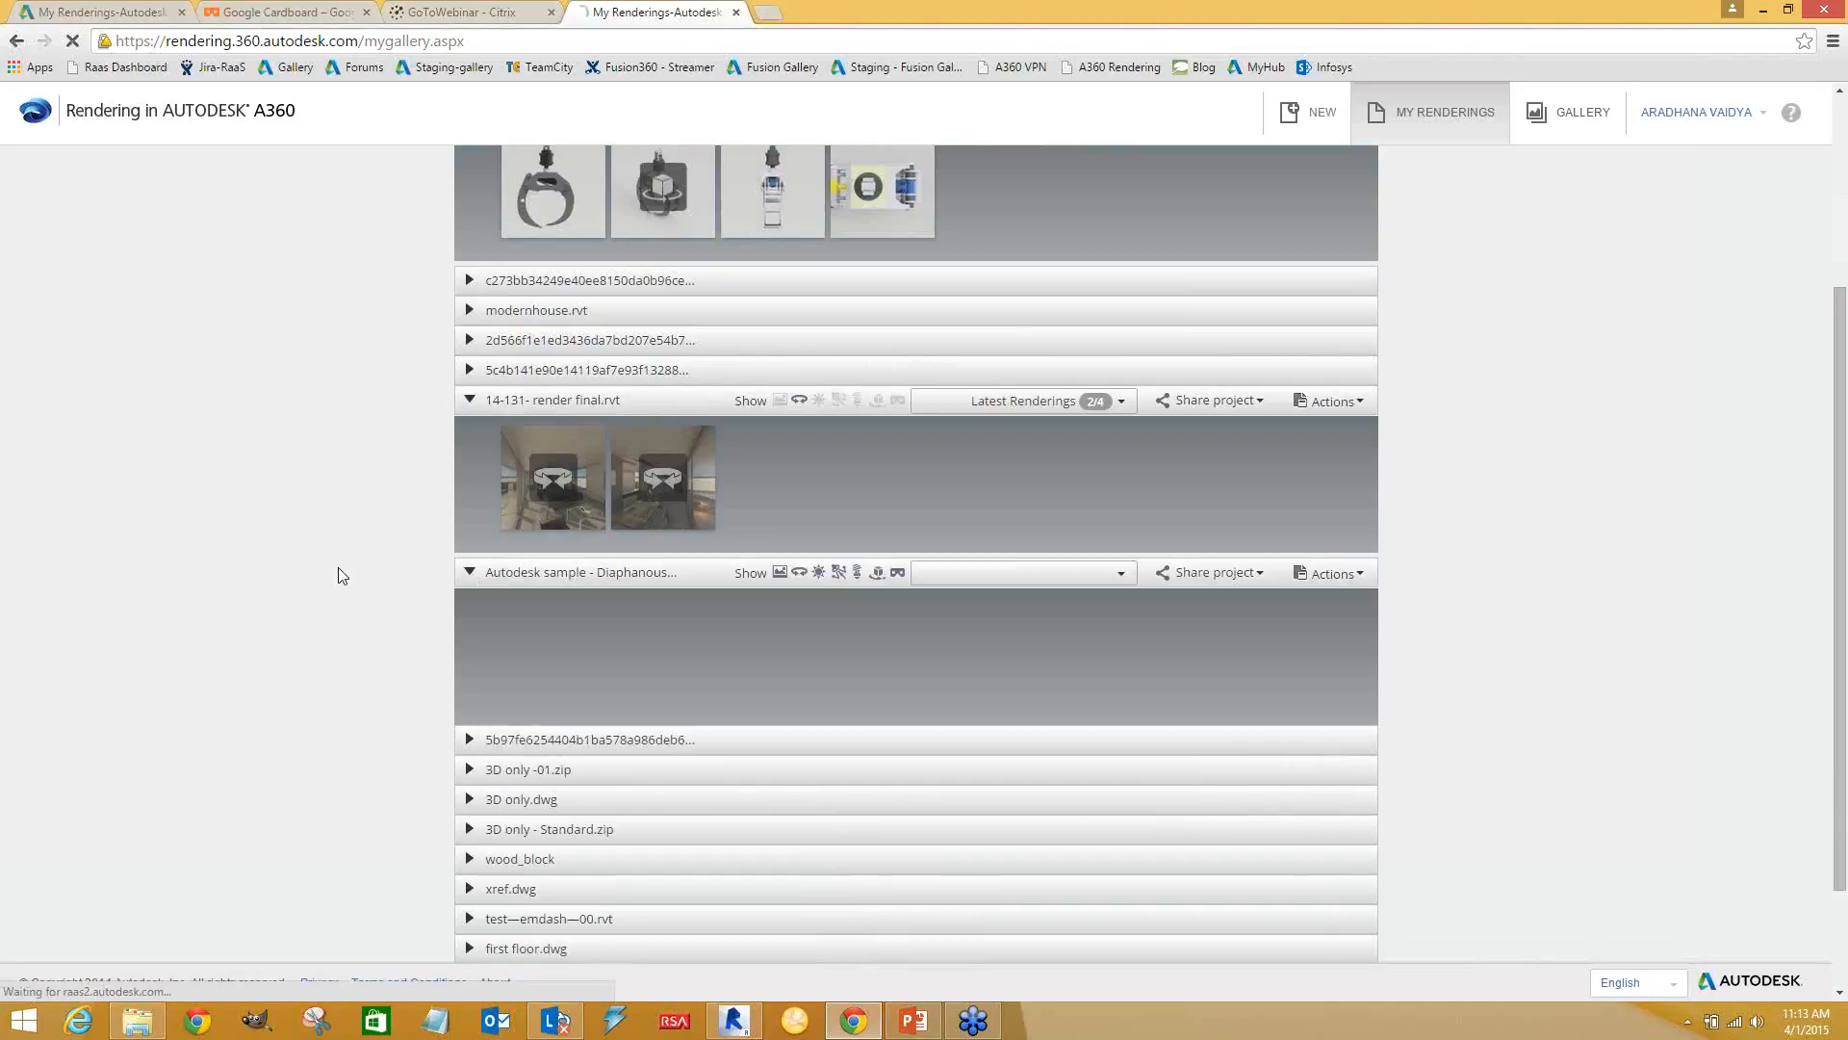
pyautogui.scroll(-3, 463, 472)
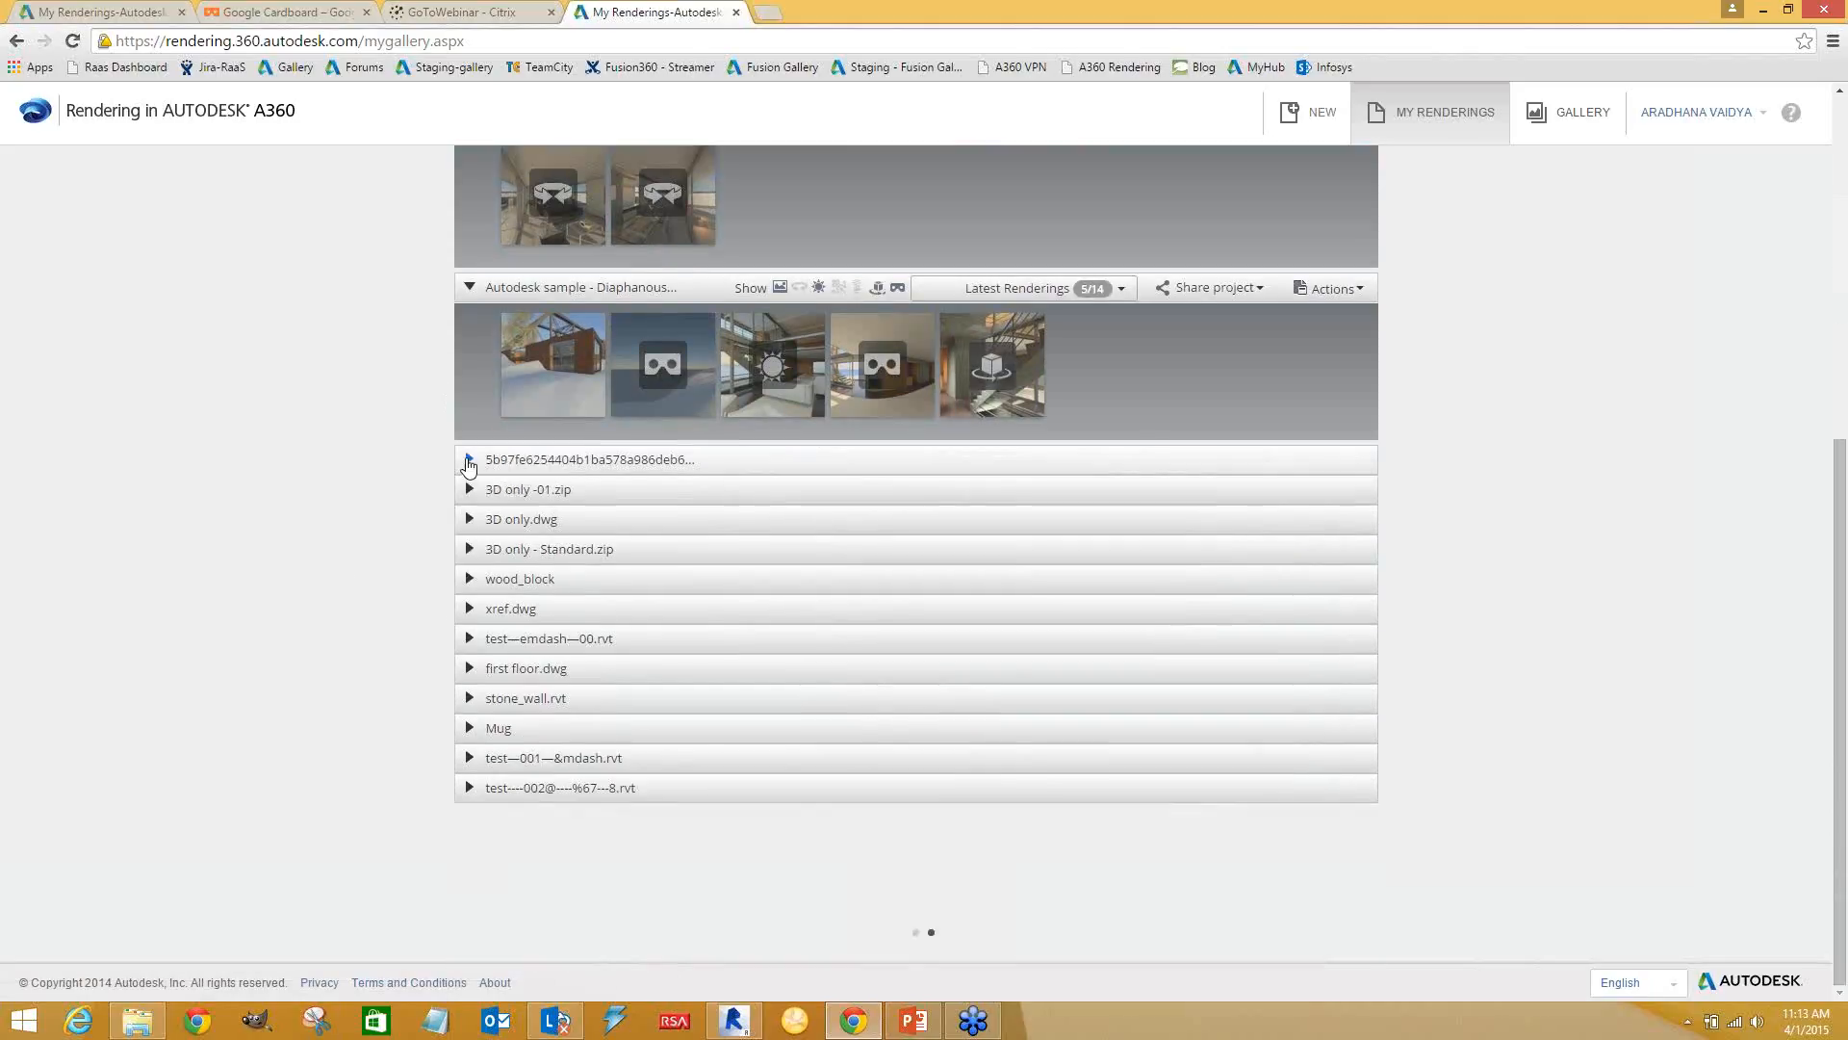
pyautogui.click(469, 462)
pyautogui.scroll(4, 487, 696)
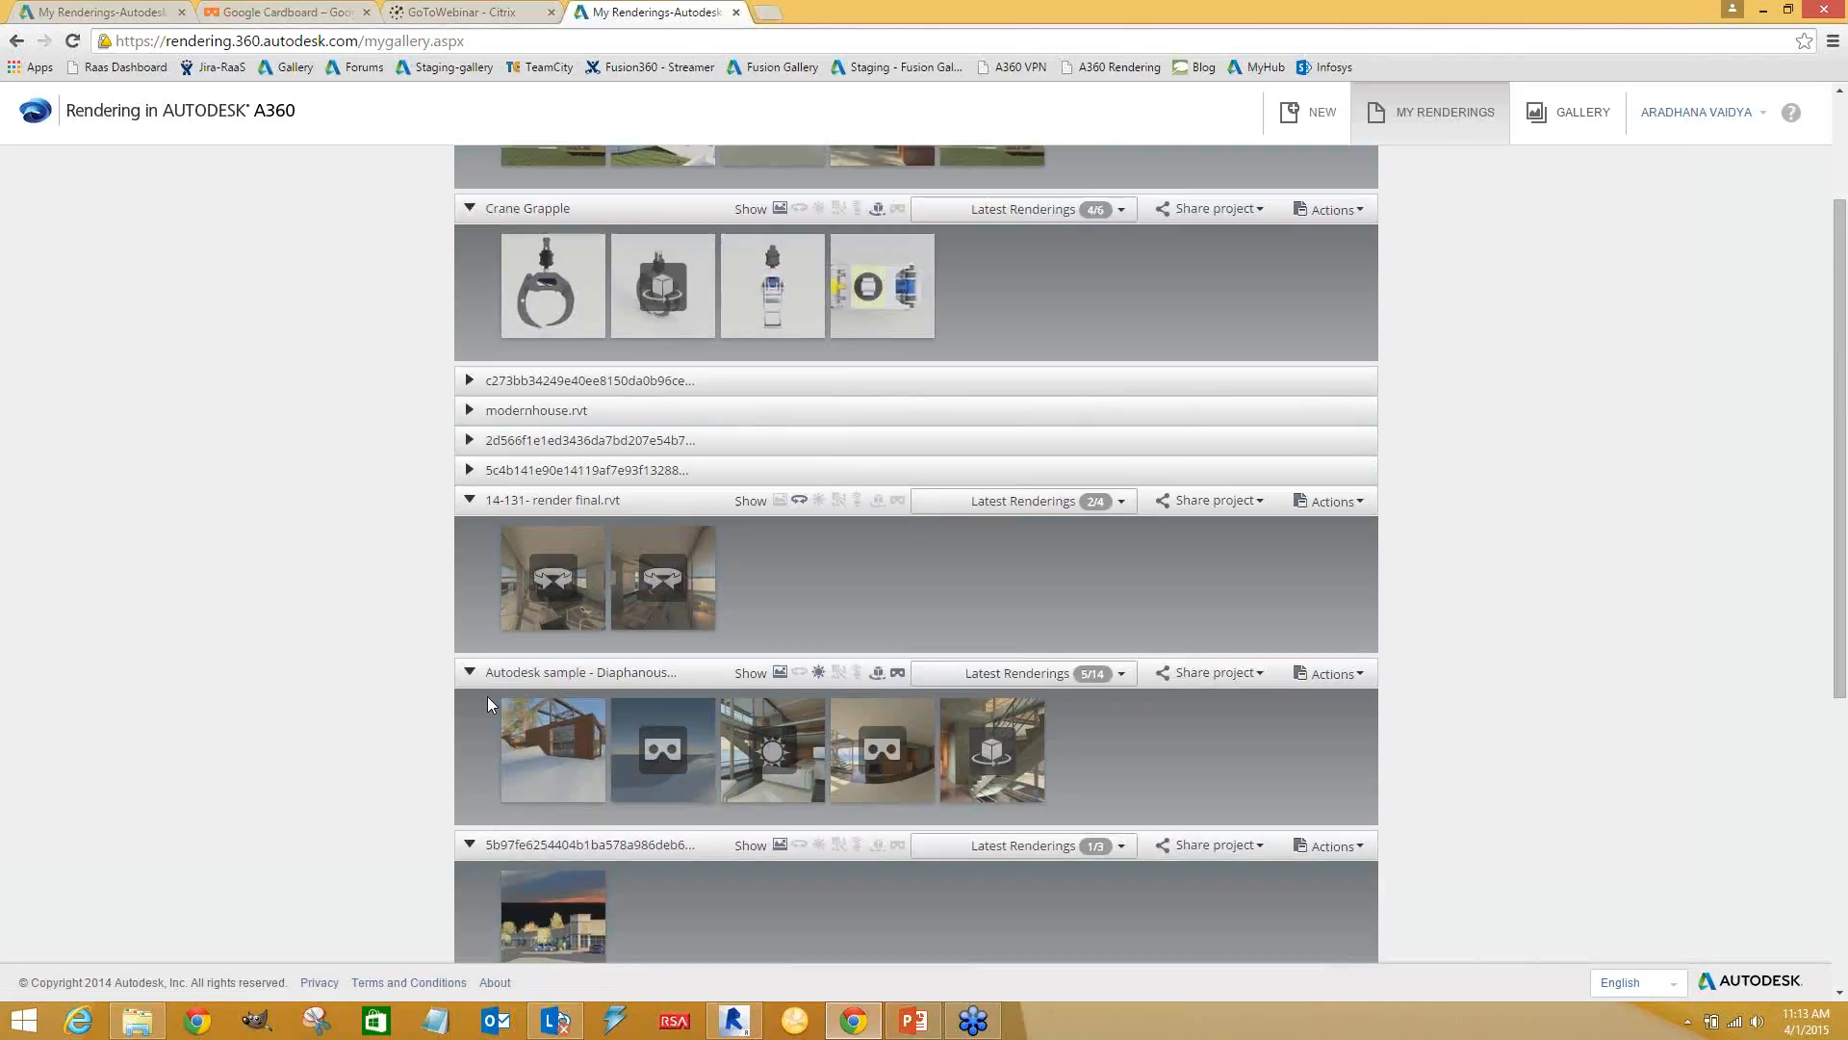
pyautogui.scroll(1, 552, 781)
pyautogui.scroll(1, 520, 404)
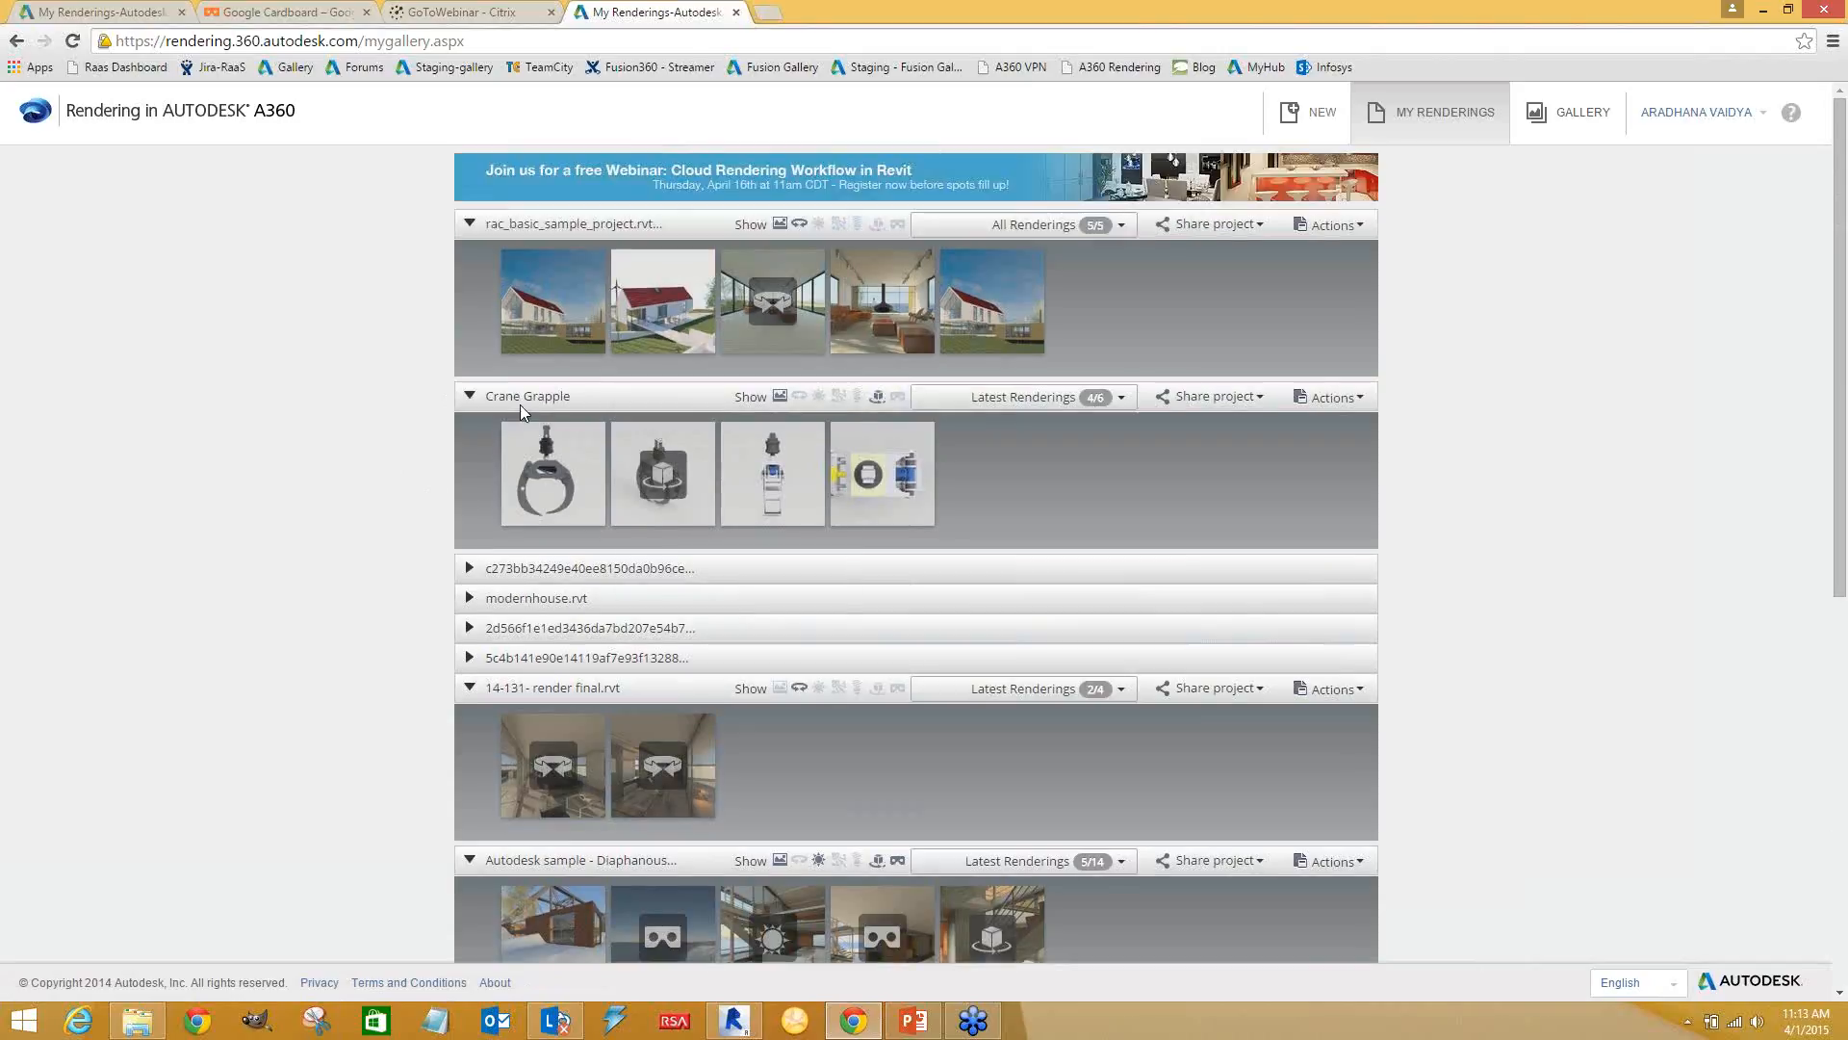
# Show all renderings of the Autodesk sample - Diaphanous project and page to its remaining thumbnails
pyautogui.scroll(-3, 524, 581)
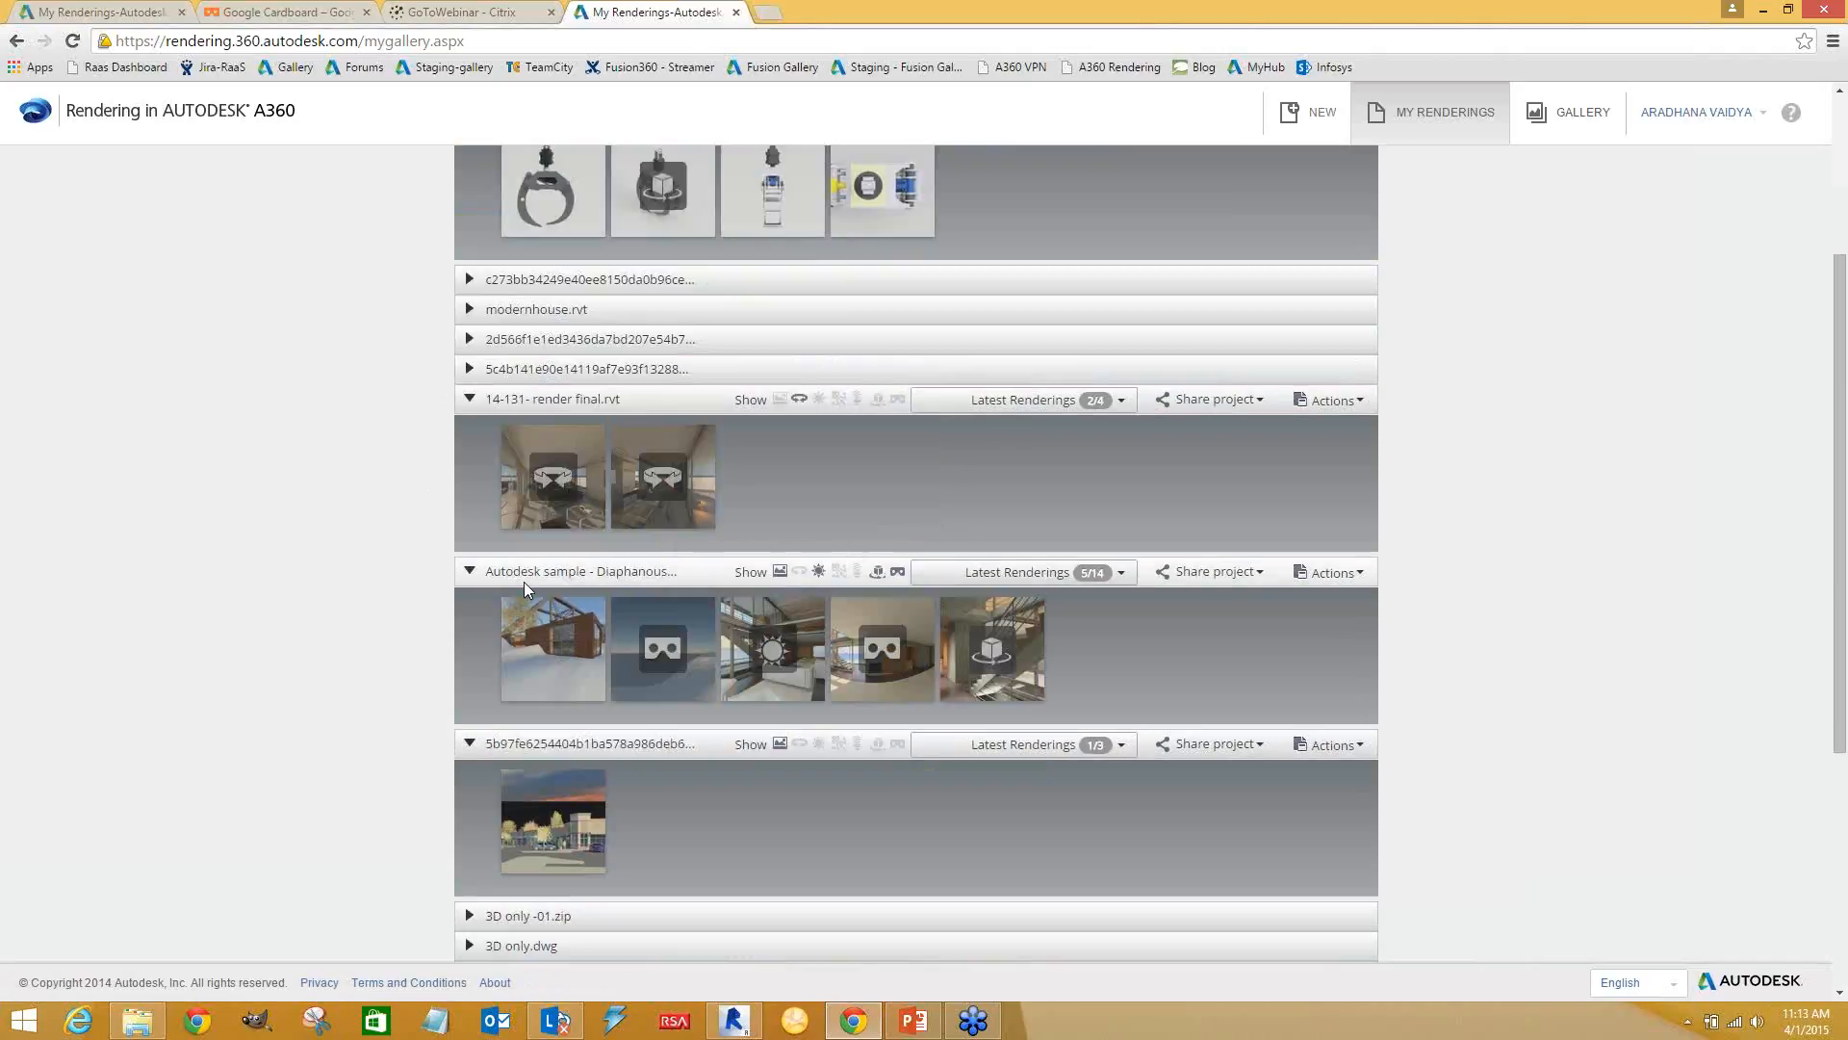
pyautogui.click(1059, 574)
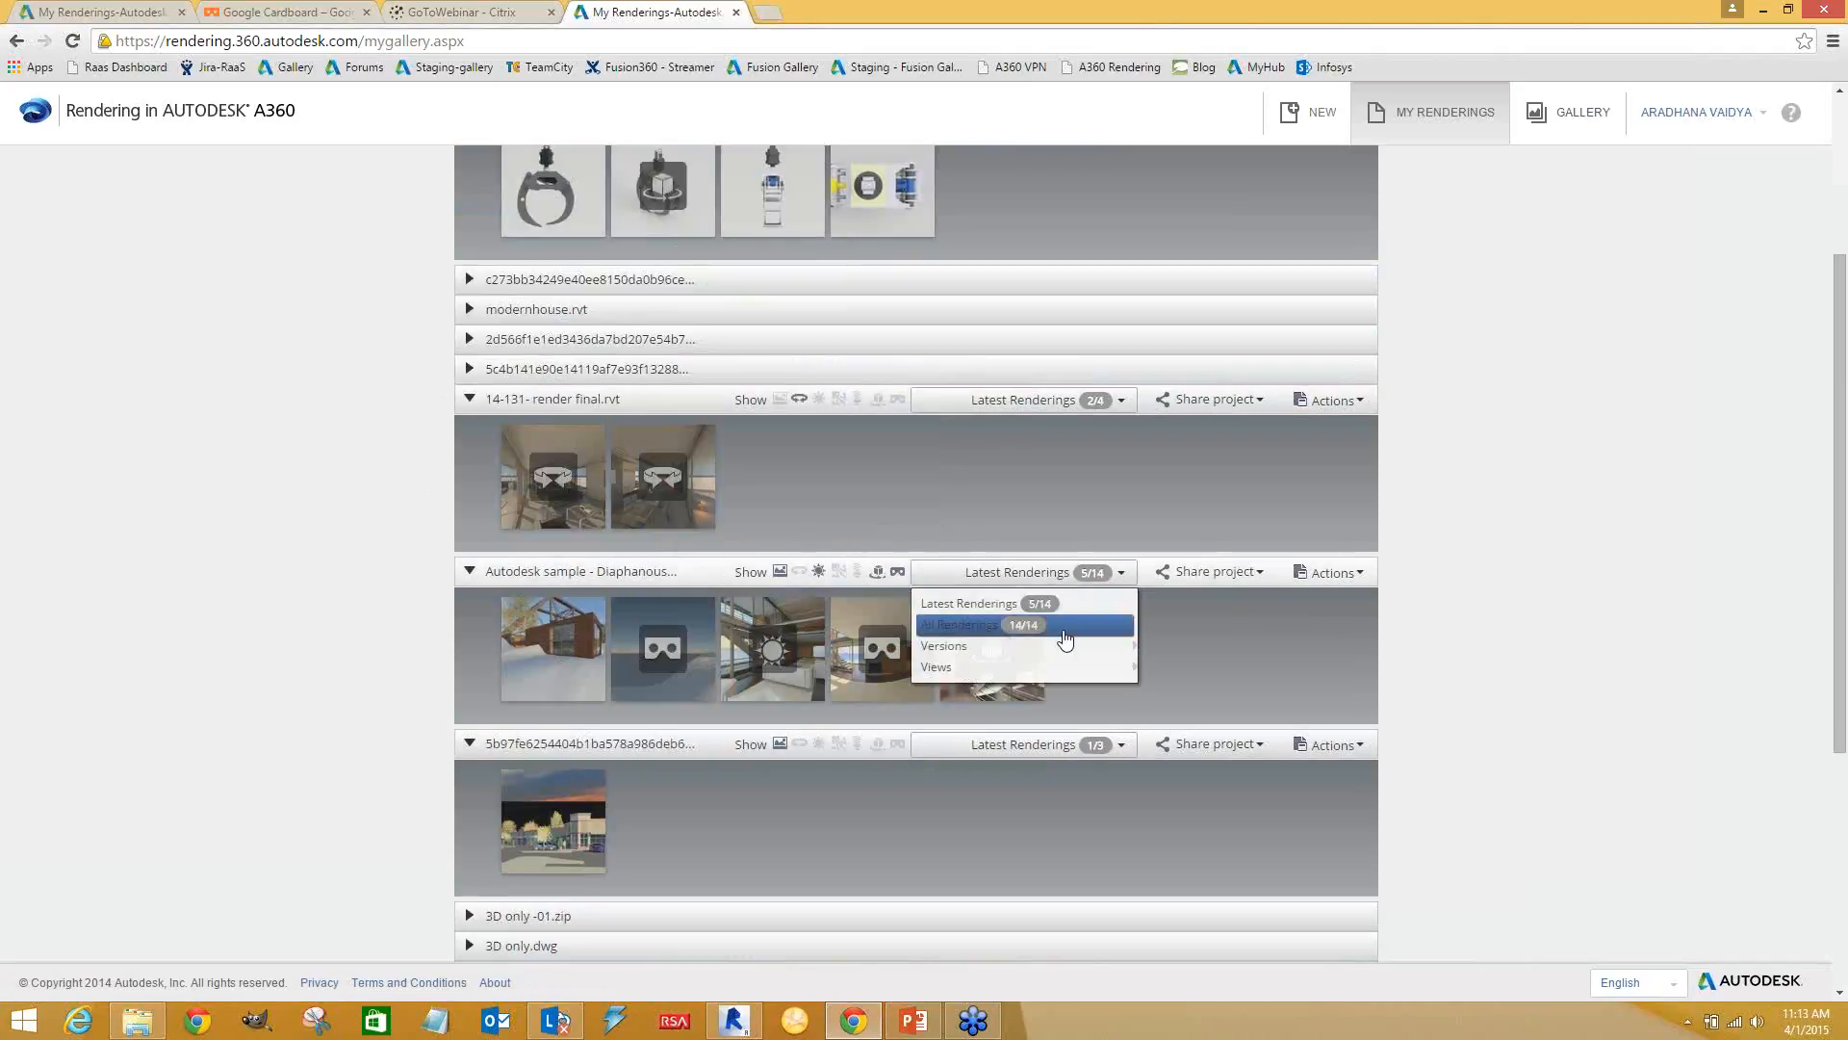
pyautogui.click(1065, 629)
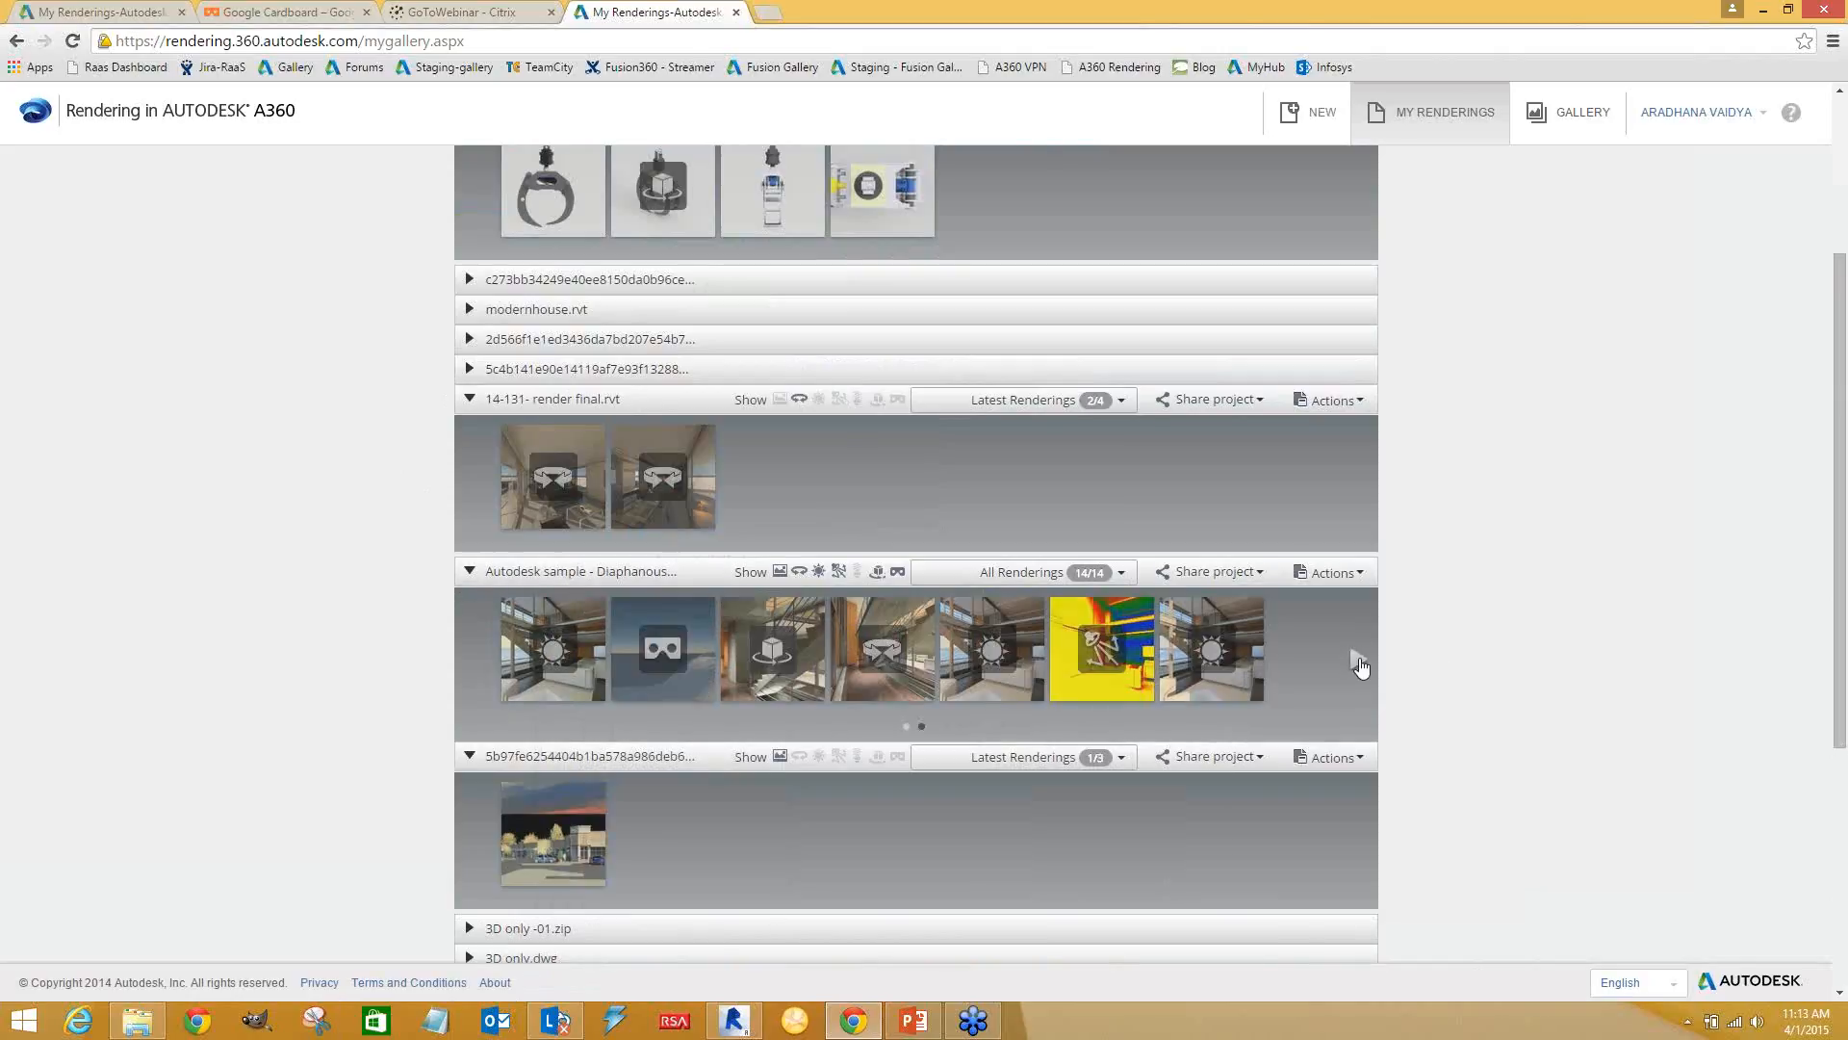
pyautogui.click(1359, 662)
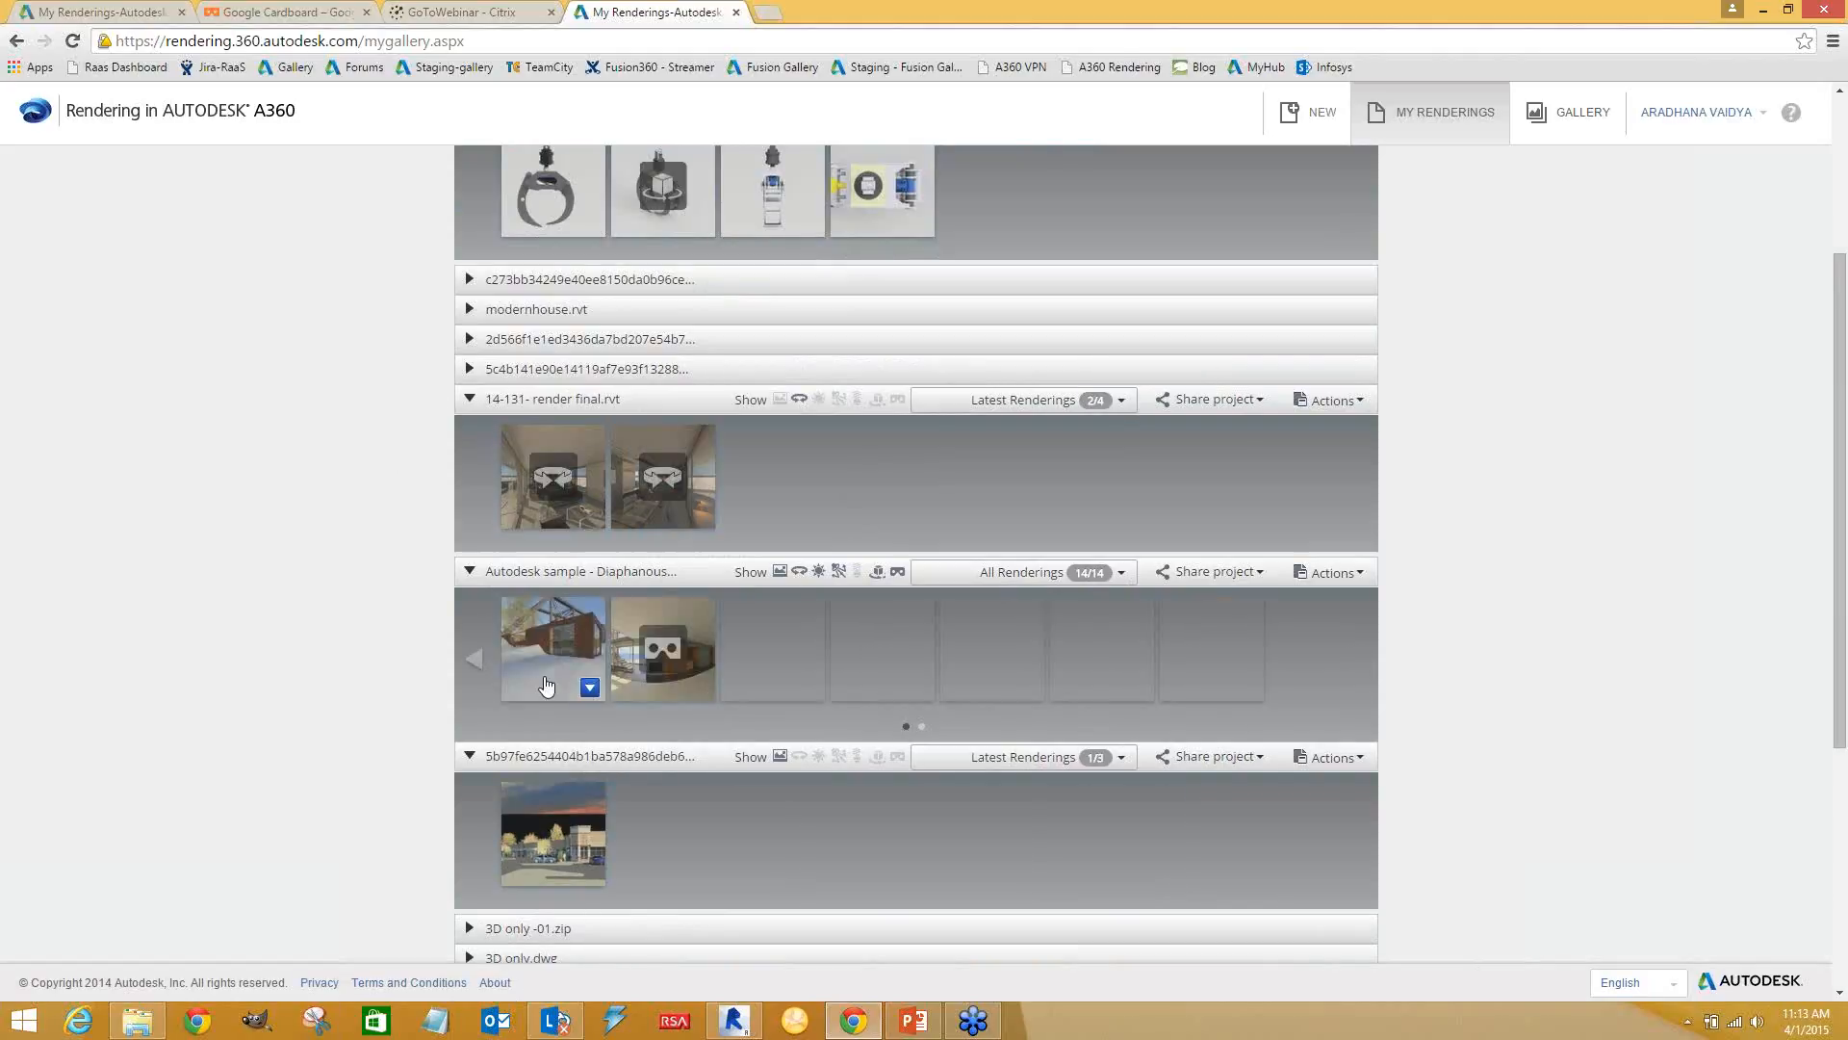
# Open the preview of the Camera_EXT_East snow scene rendering and examine the full image
pyautogui.moveTo(565, 640)
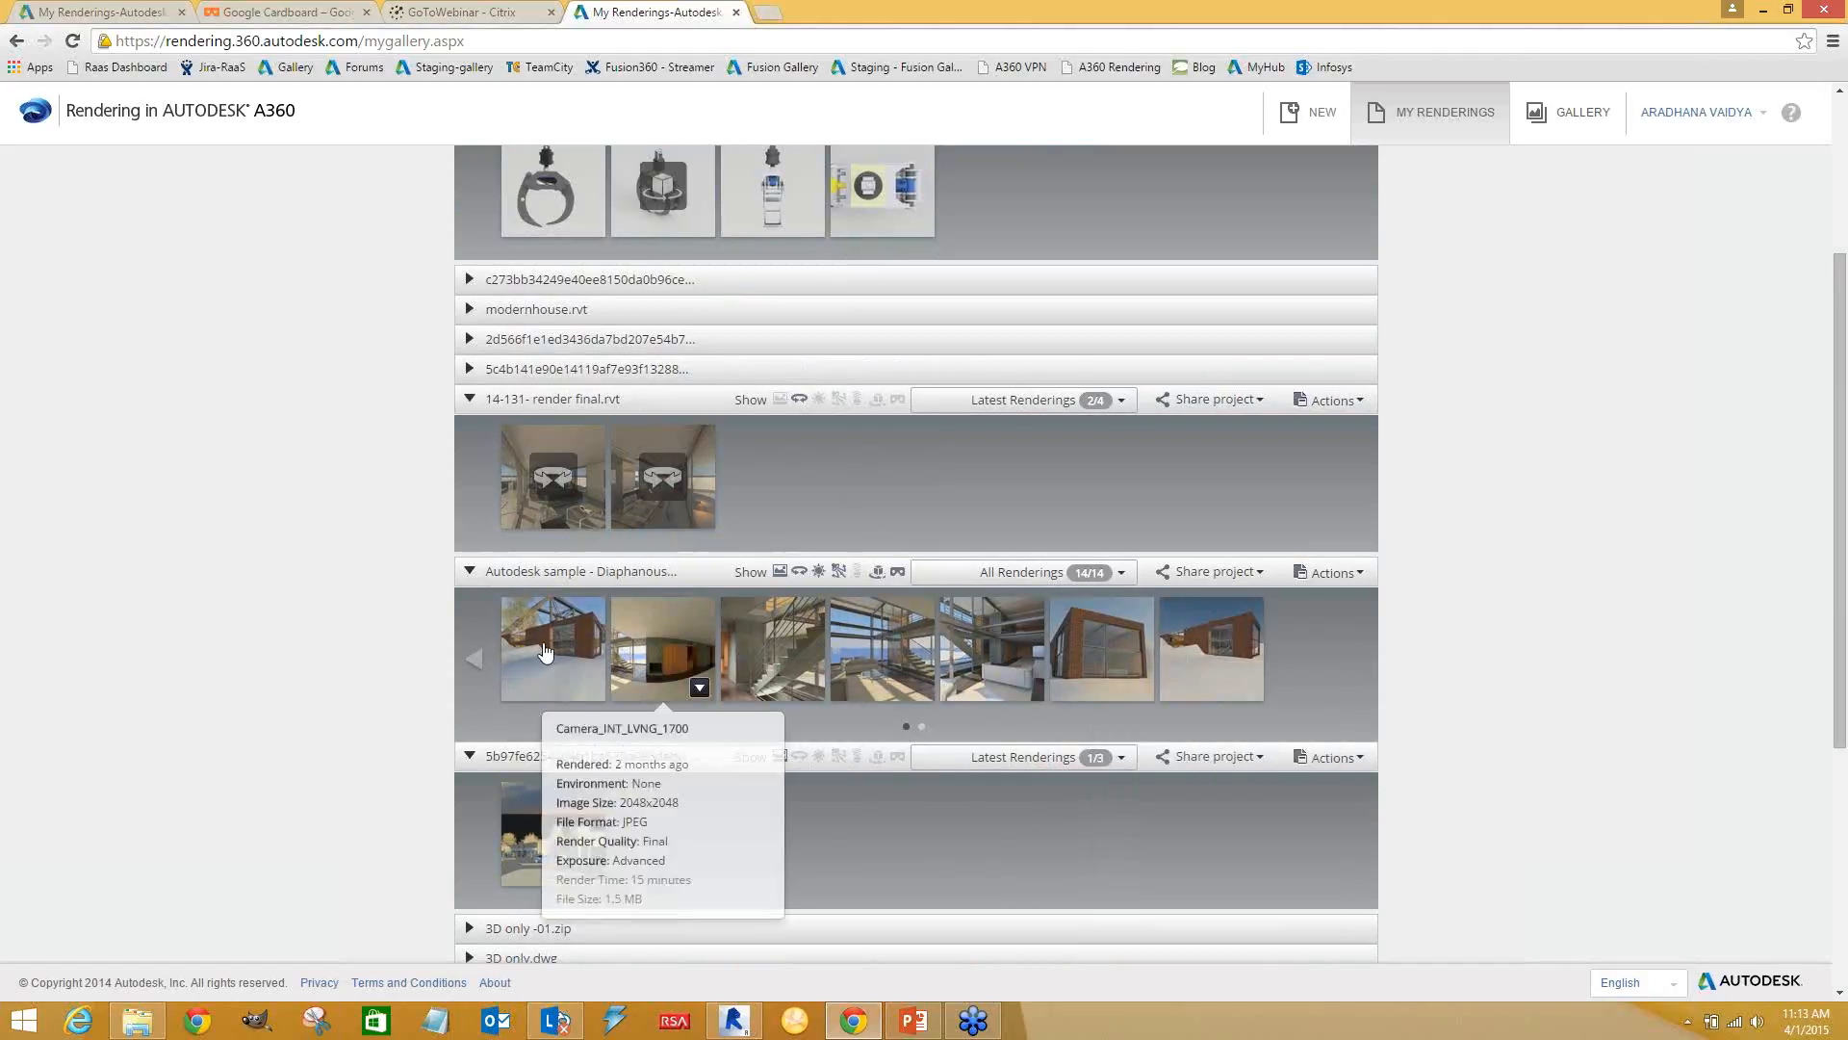
pyautogui.click(557, 643)
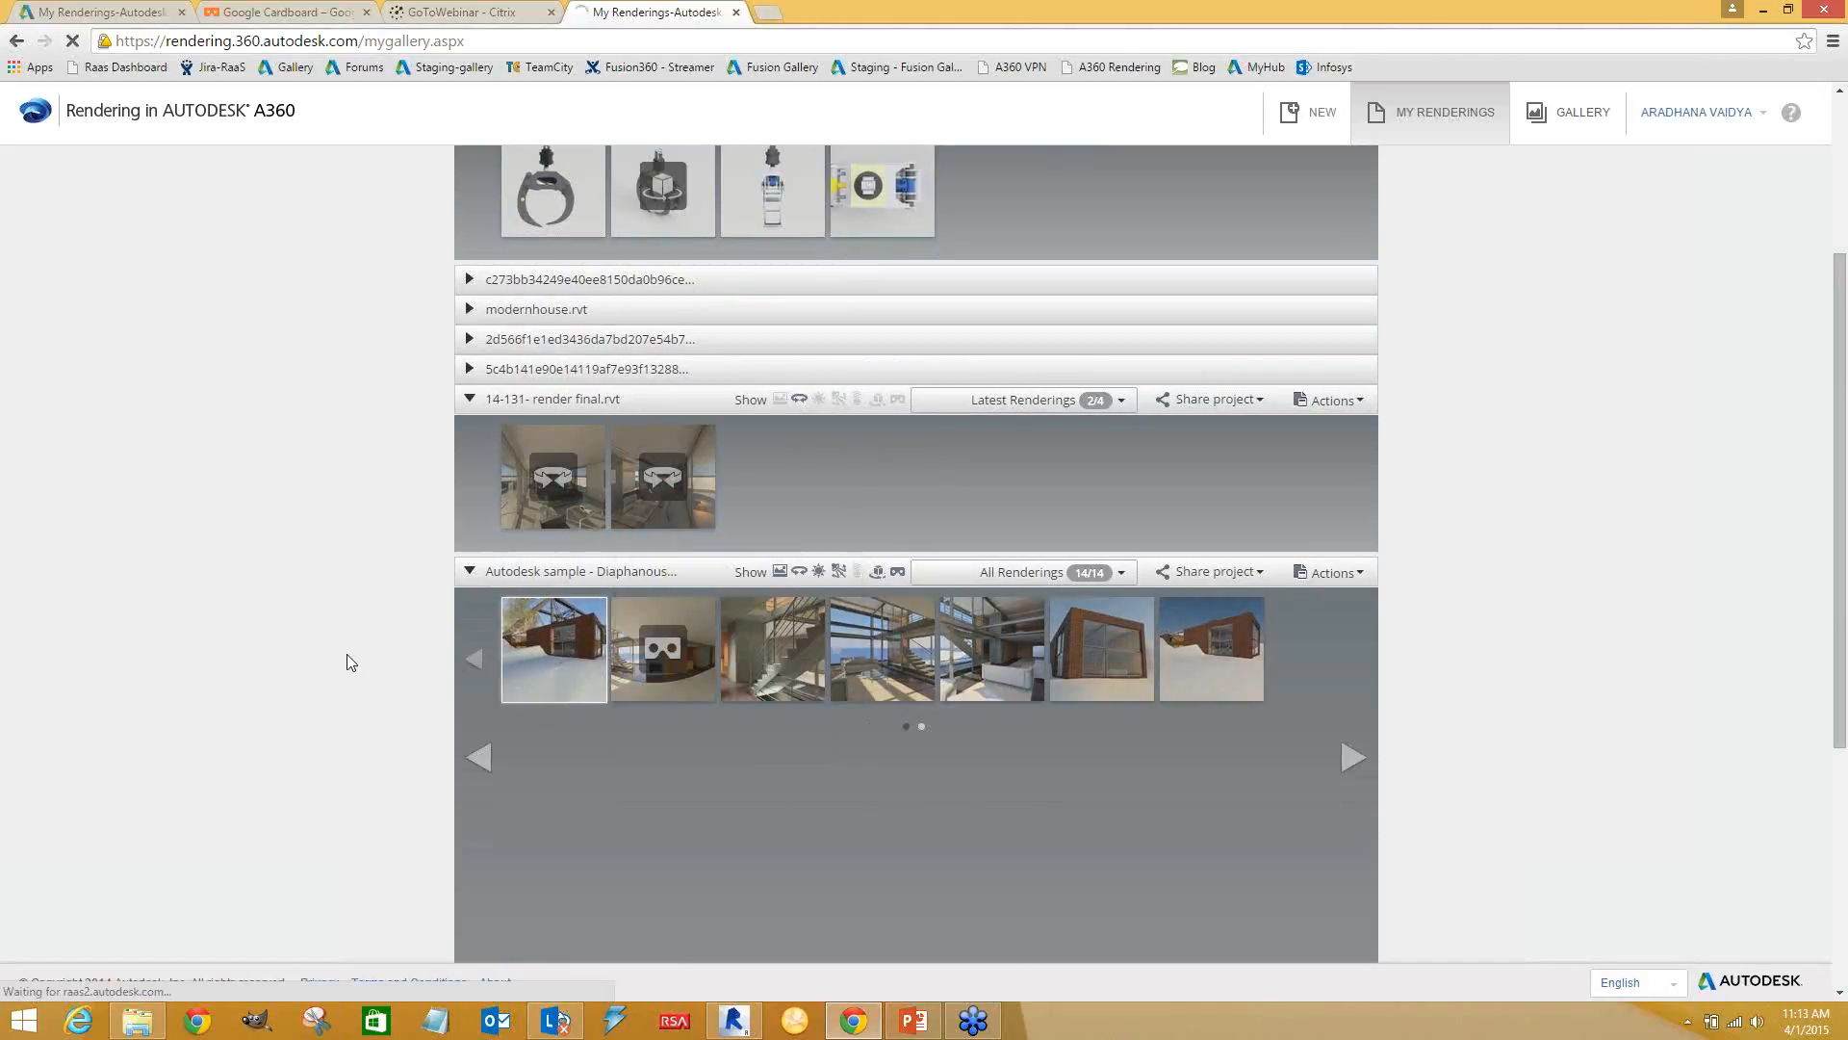
pyautogui.scroll(-3, 649, 561)
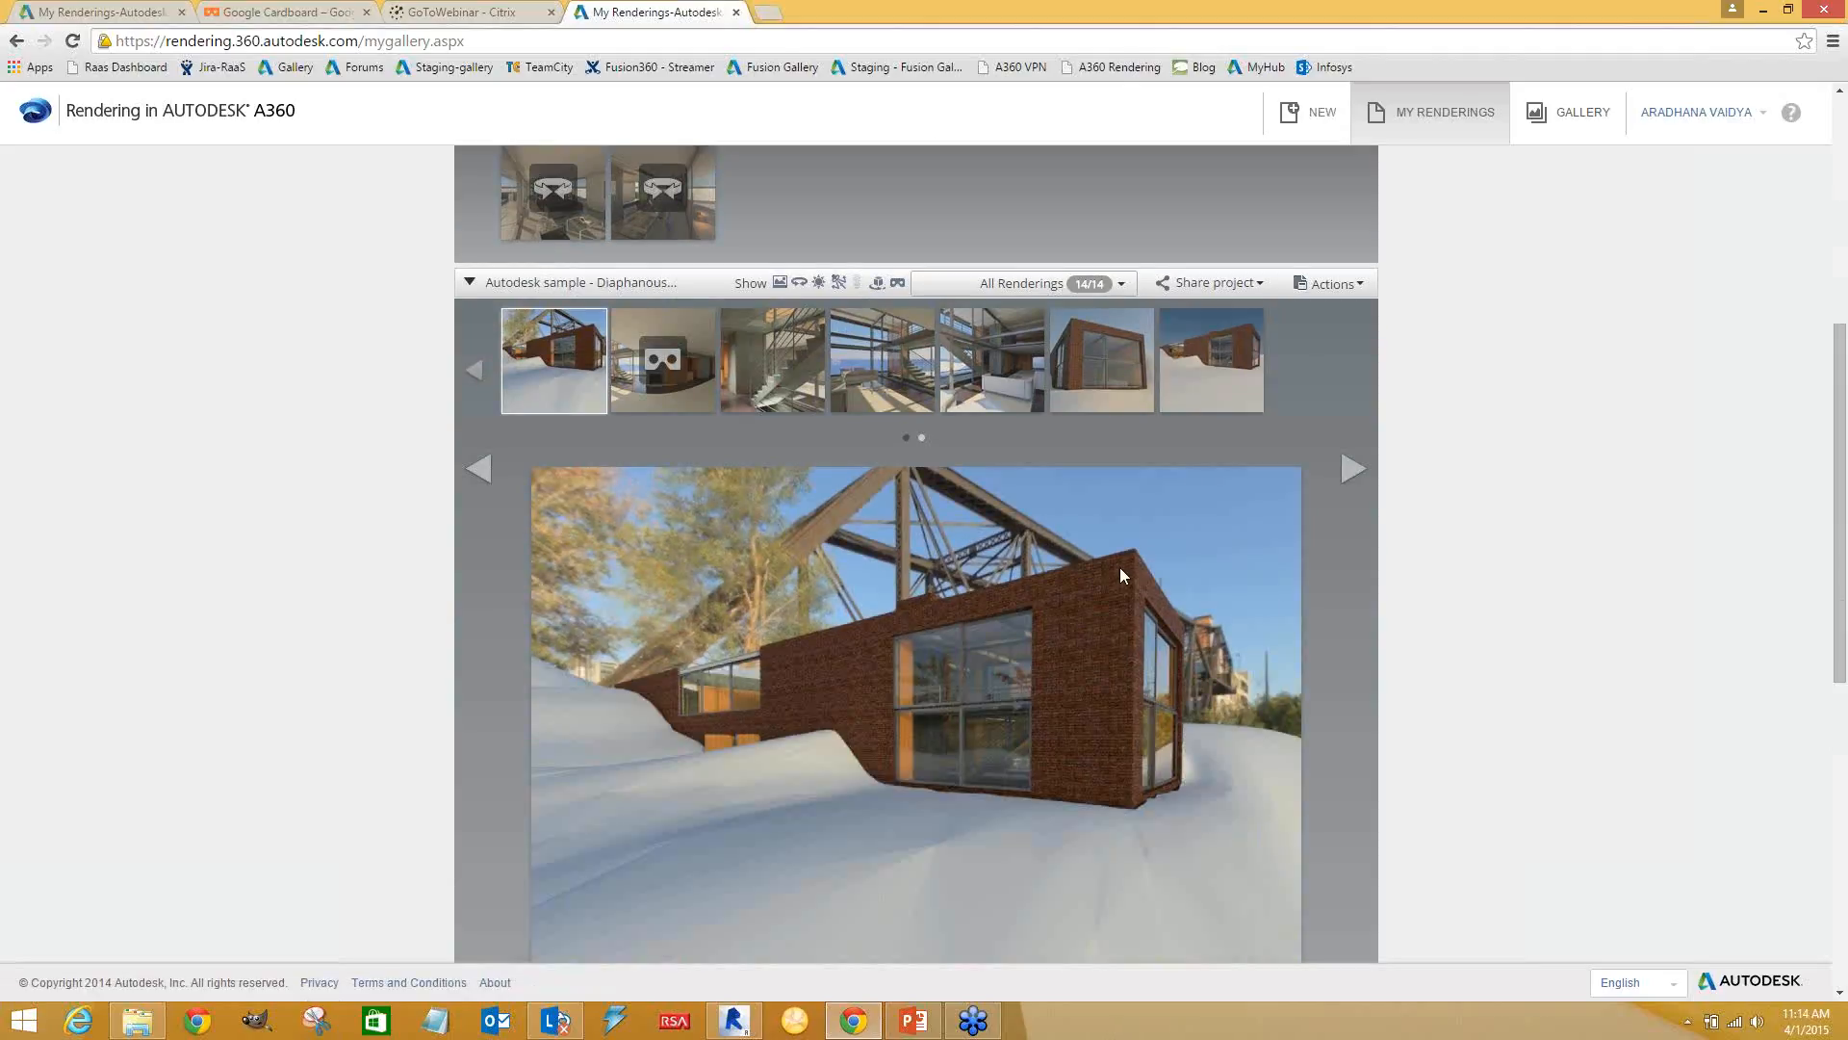
pyautogui.scroll(-2, 1118, 570)
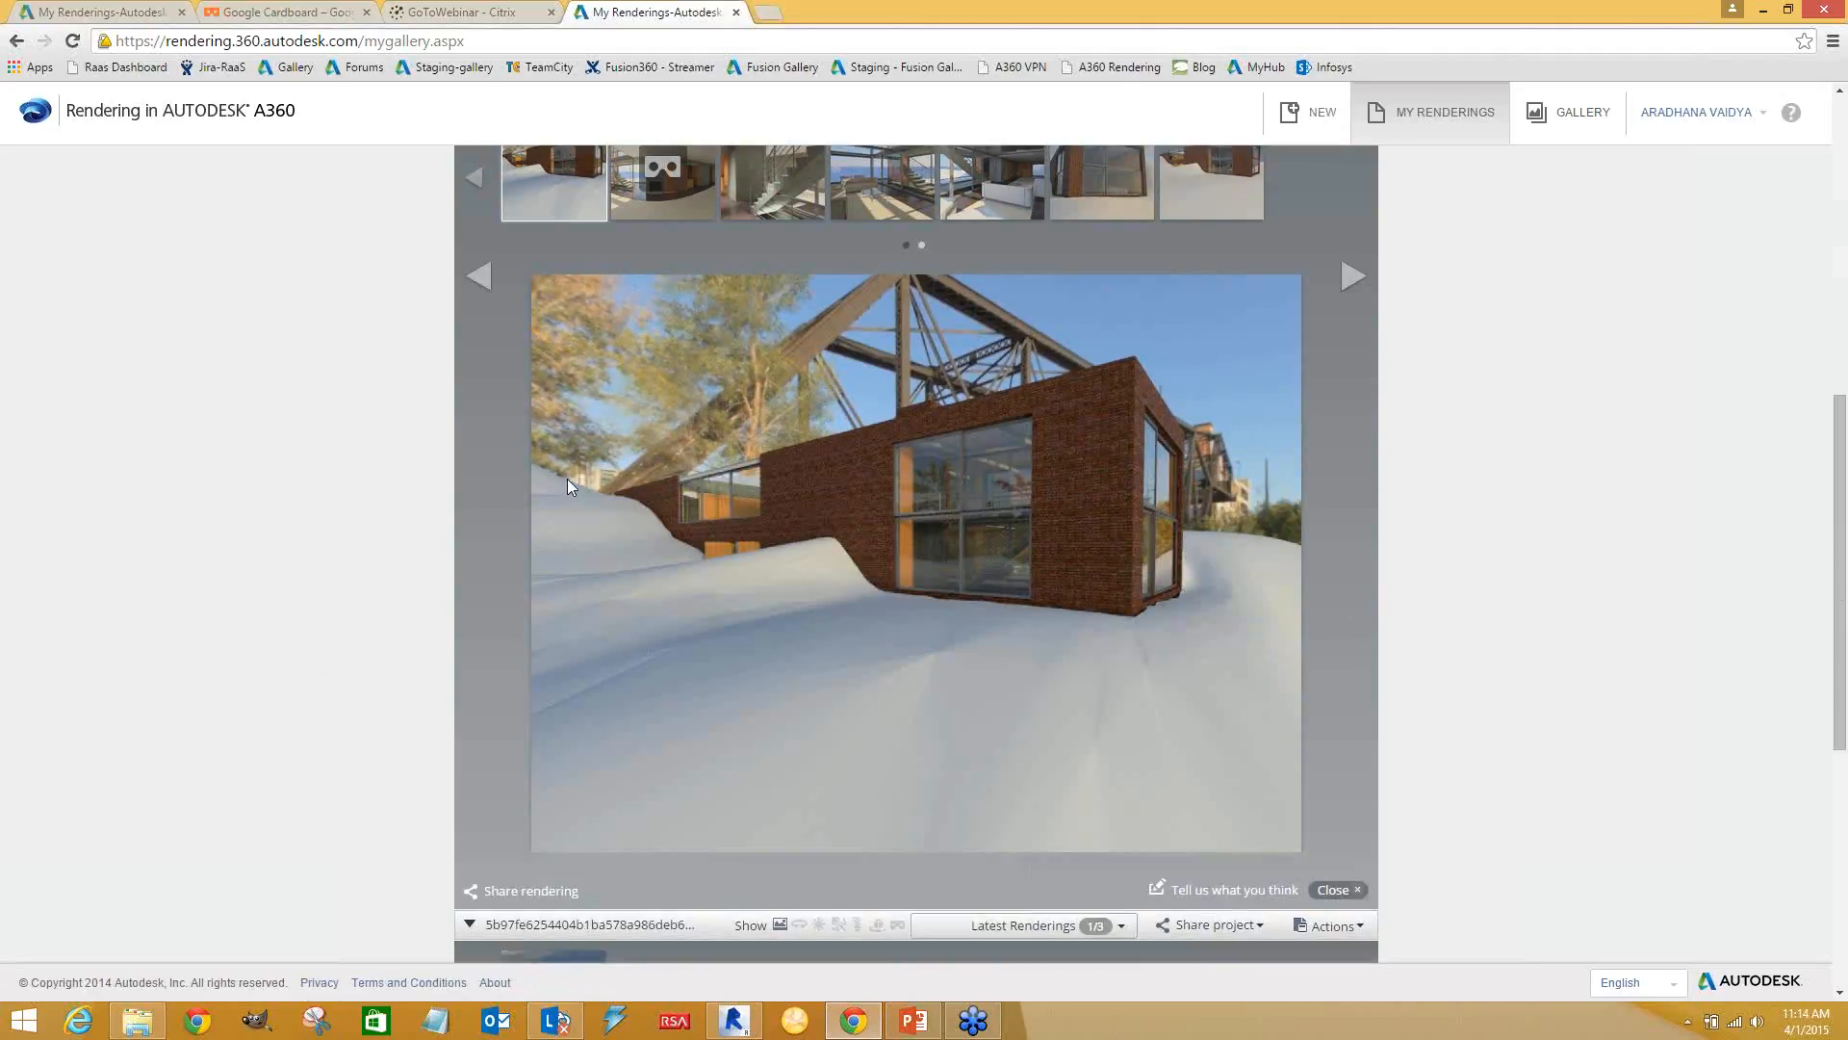
pyautogui.scroll(2, 564, 462)
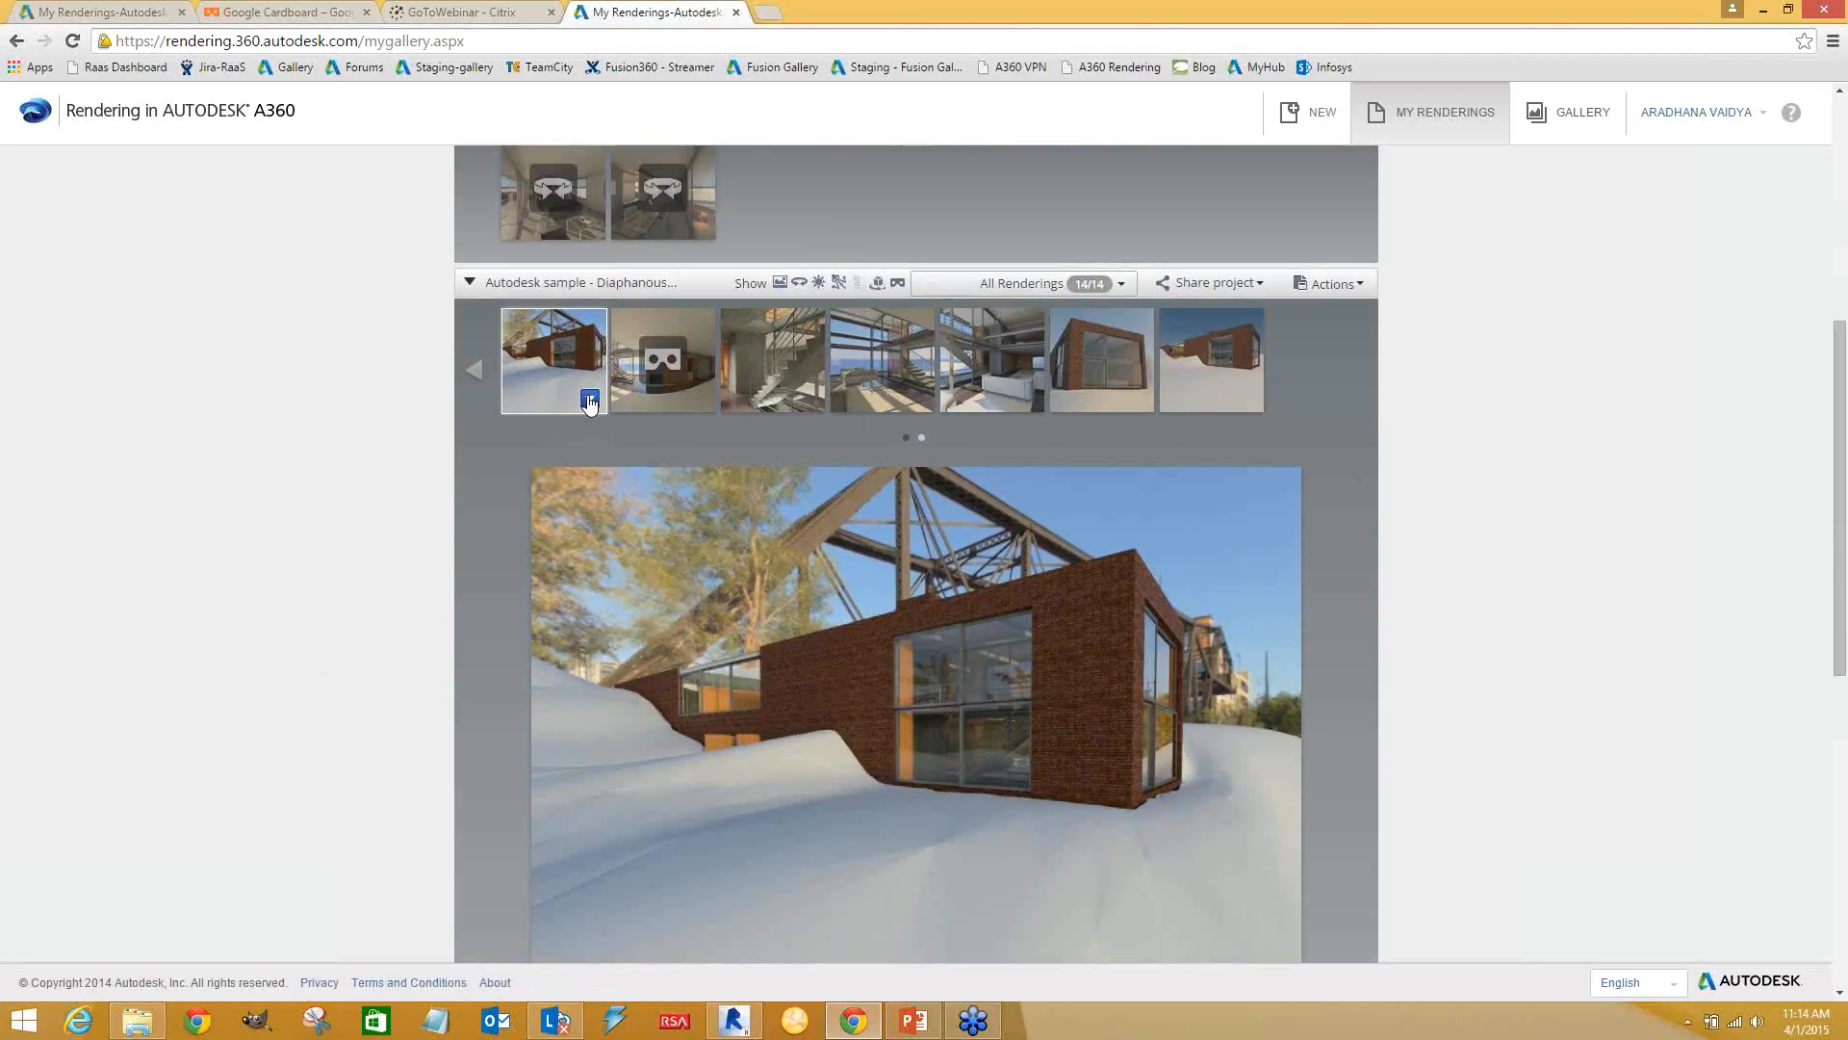
# Check the render details of Camera_EXT_East and review its image options, including the Render as types
pyautogui.moveTo(569, 337)
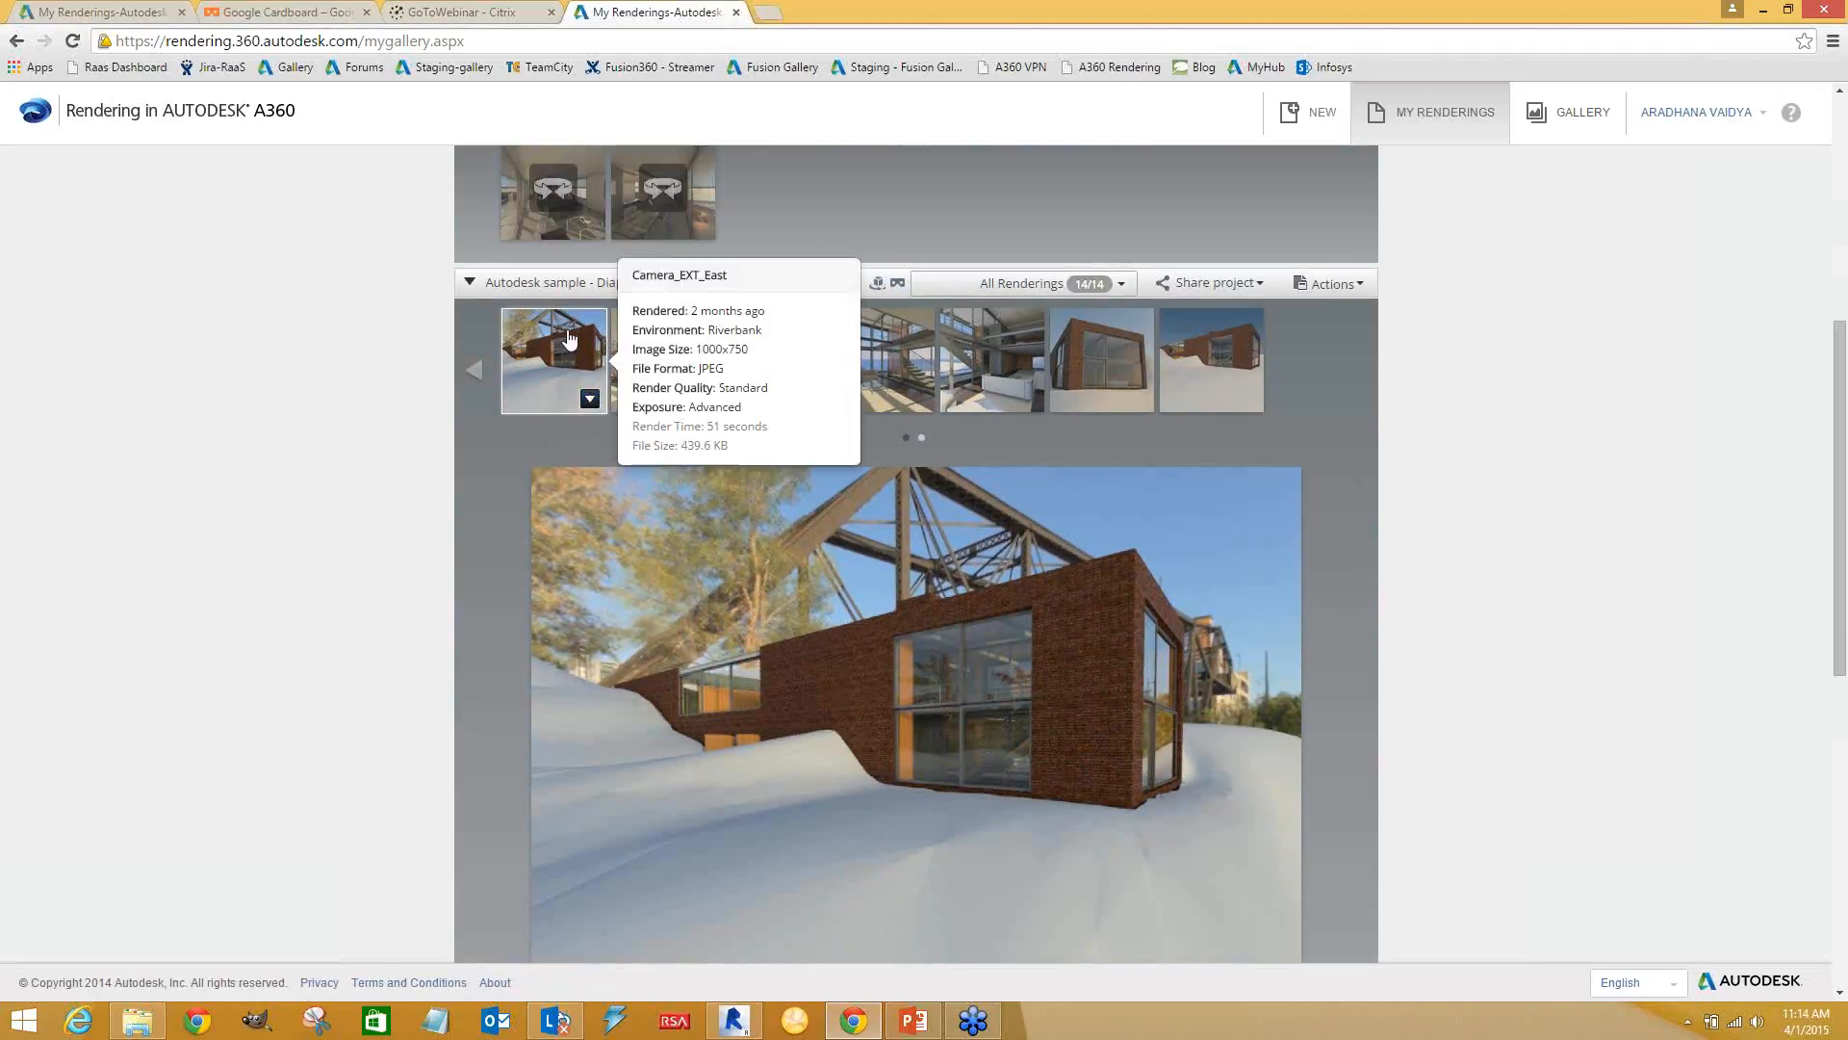
pyautogui.click(590, 400)
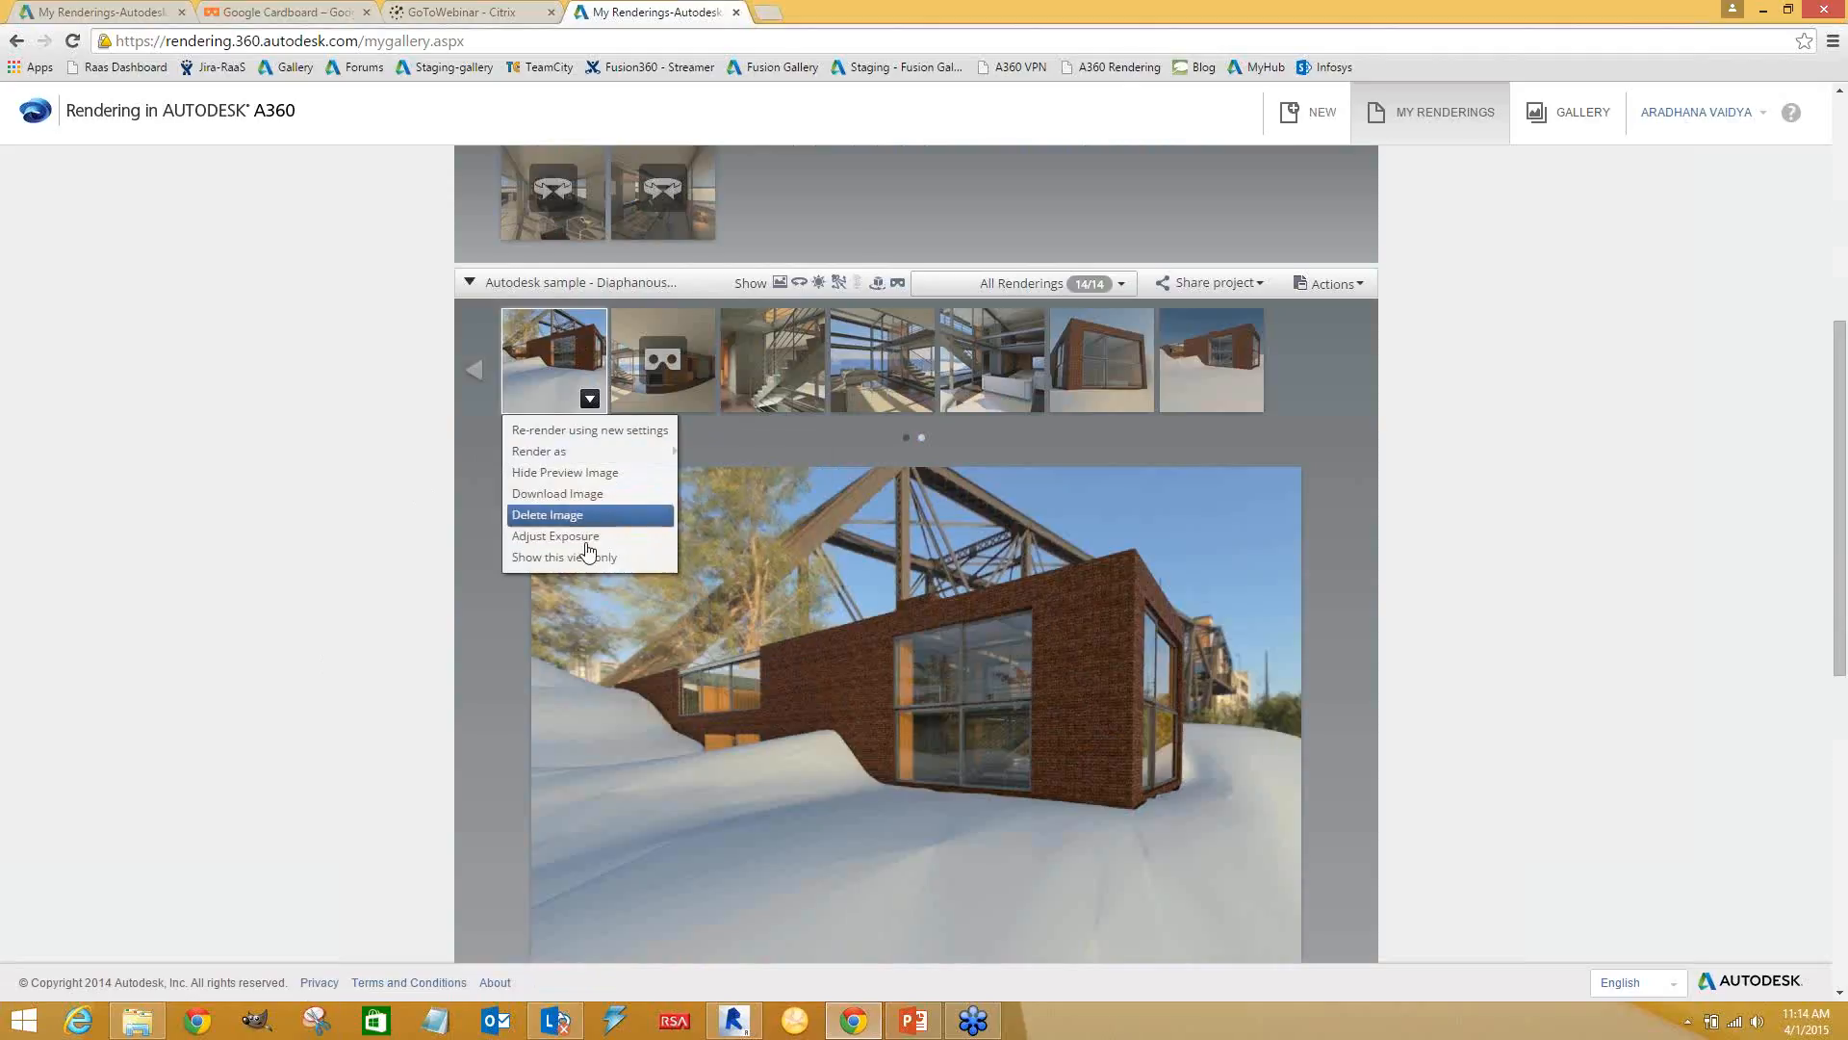
pyautogui.moveTo(573, 459)
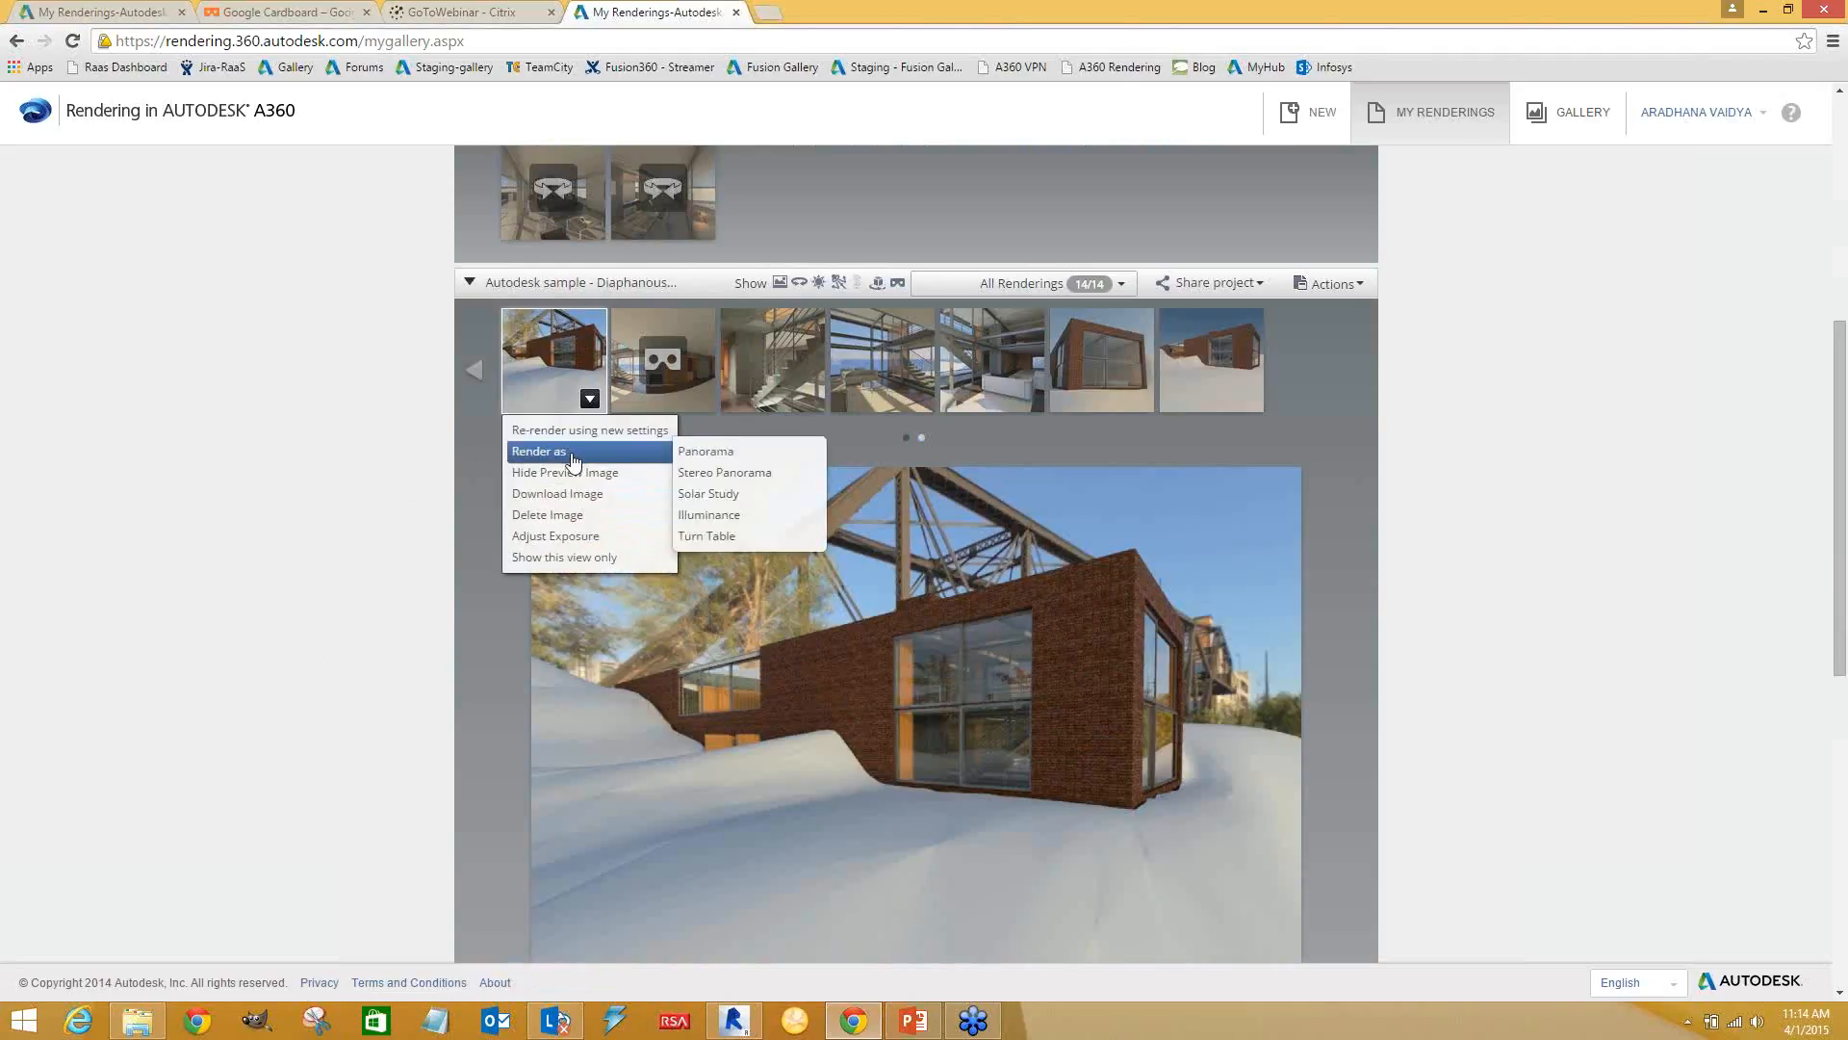
pyautogui.click(366, 463)
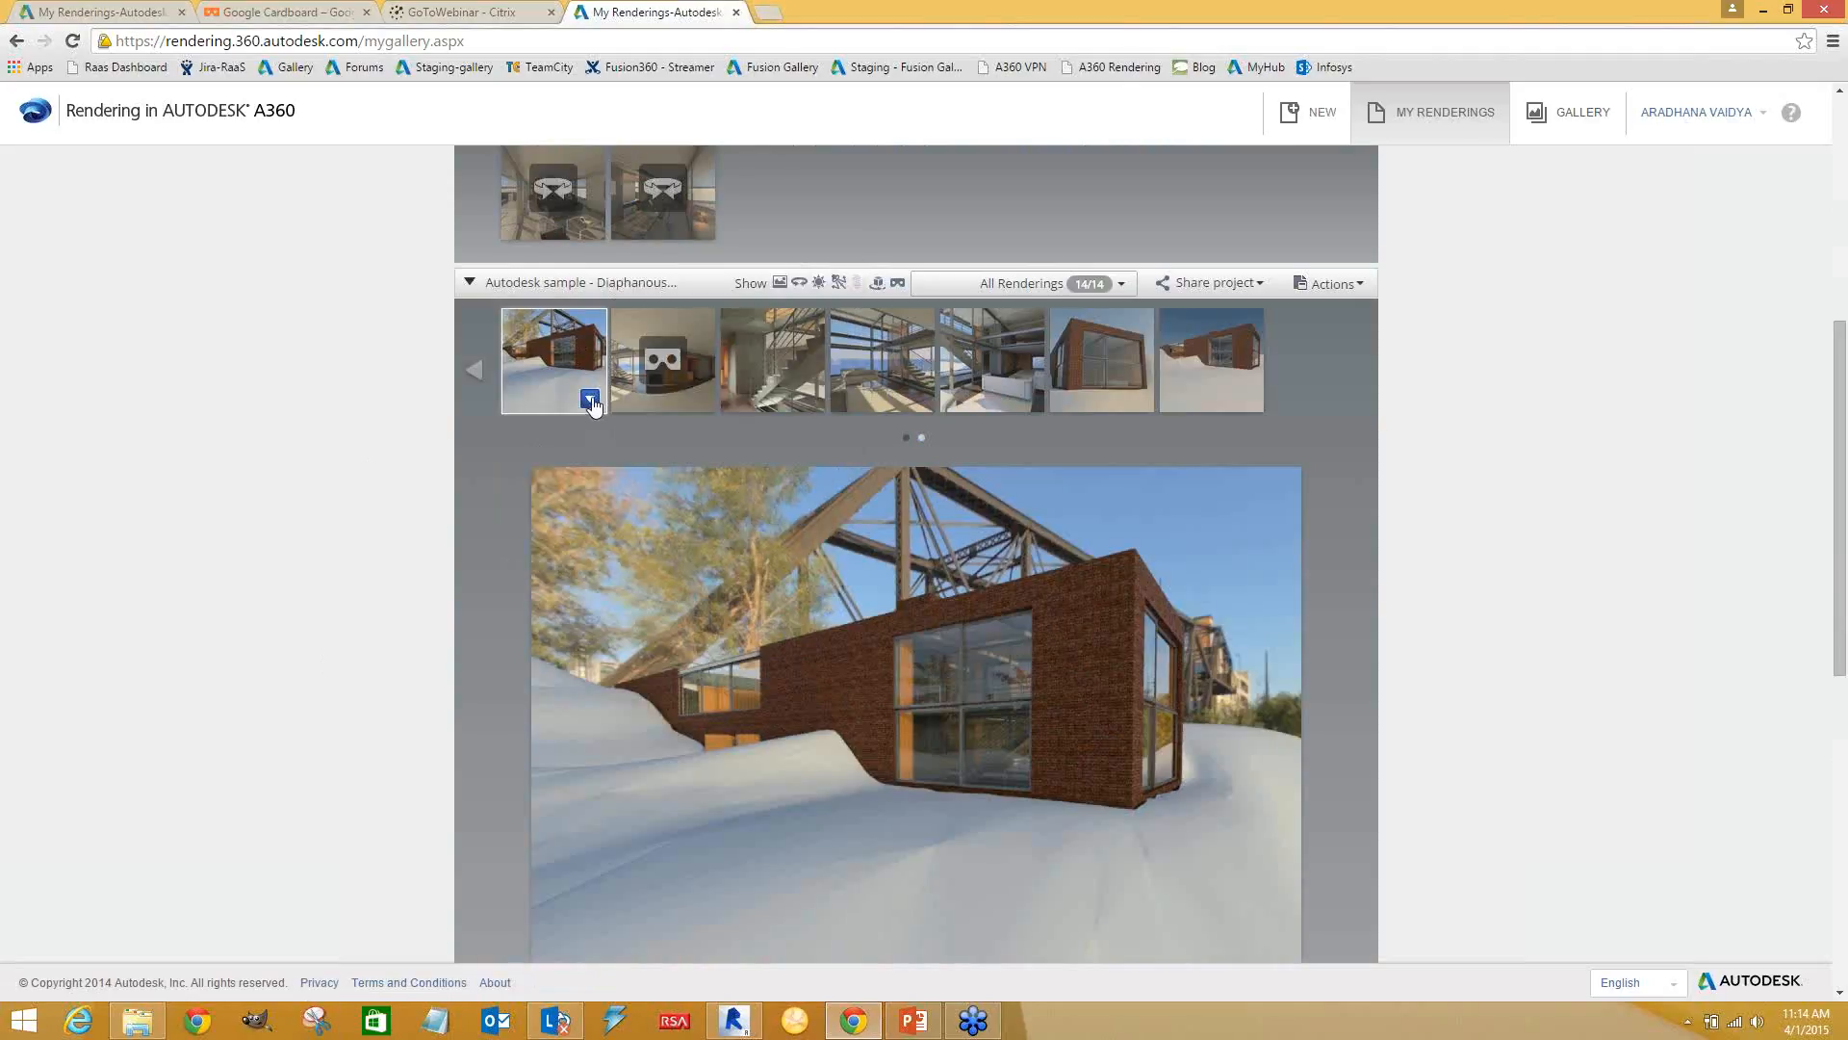
pyautogui.click(590, 400)
pyautogui.moveTo(536, 460)
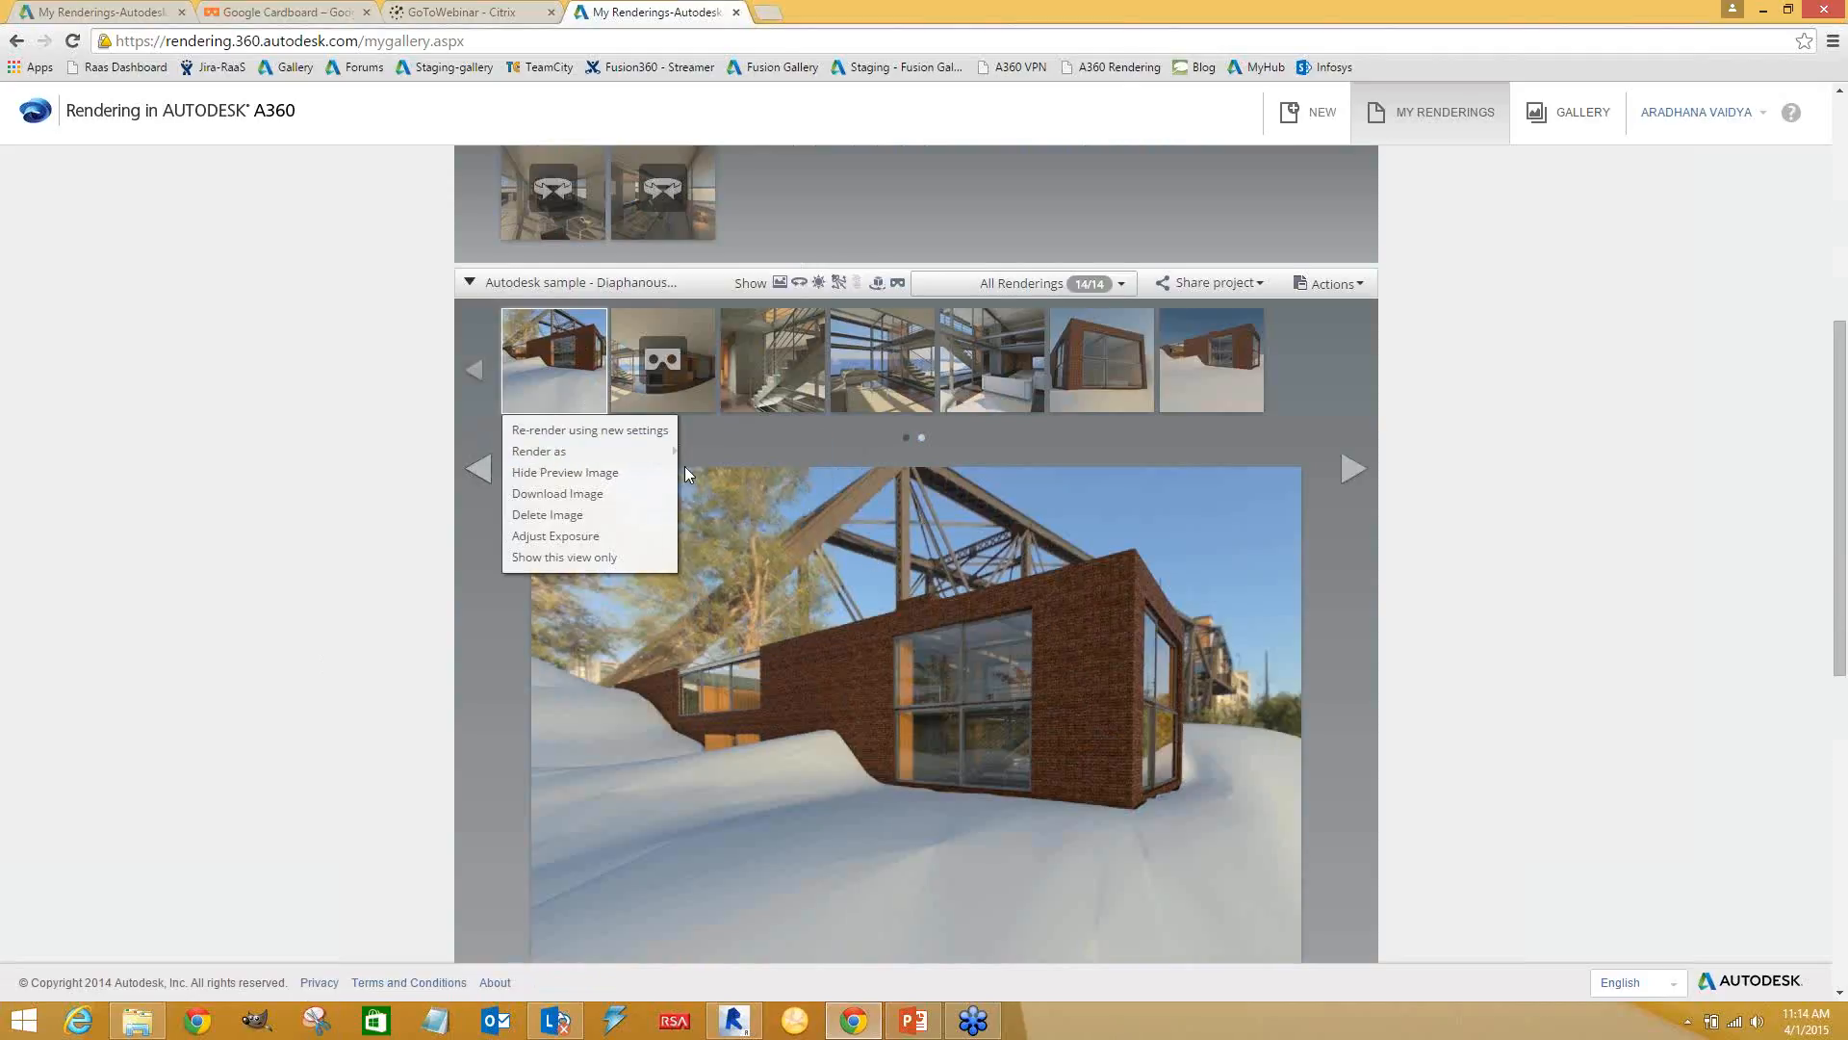
pyautogui.moveTo(672, 453)
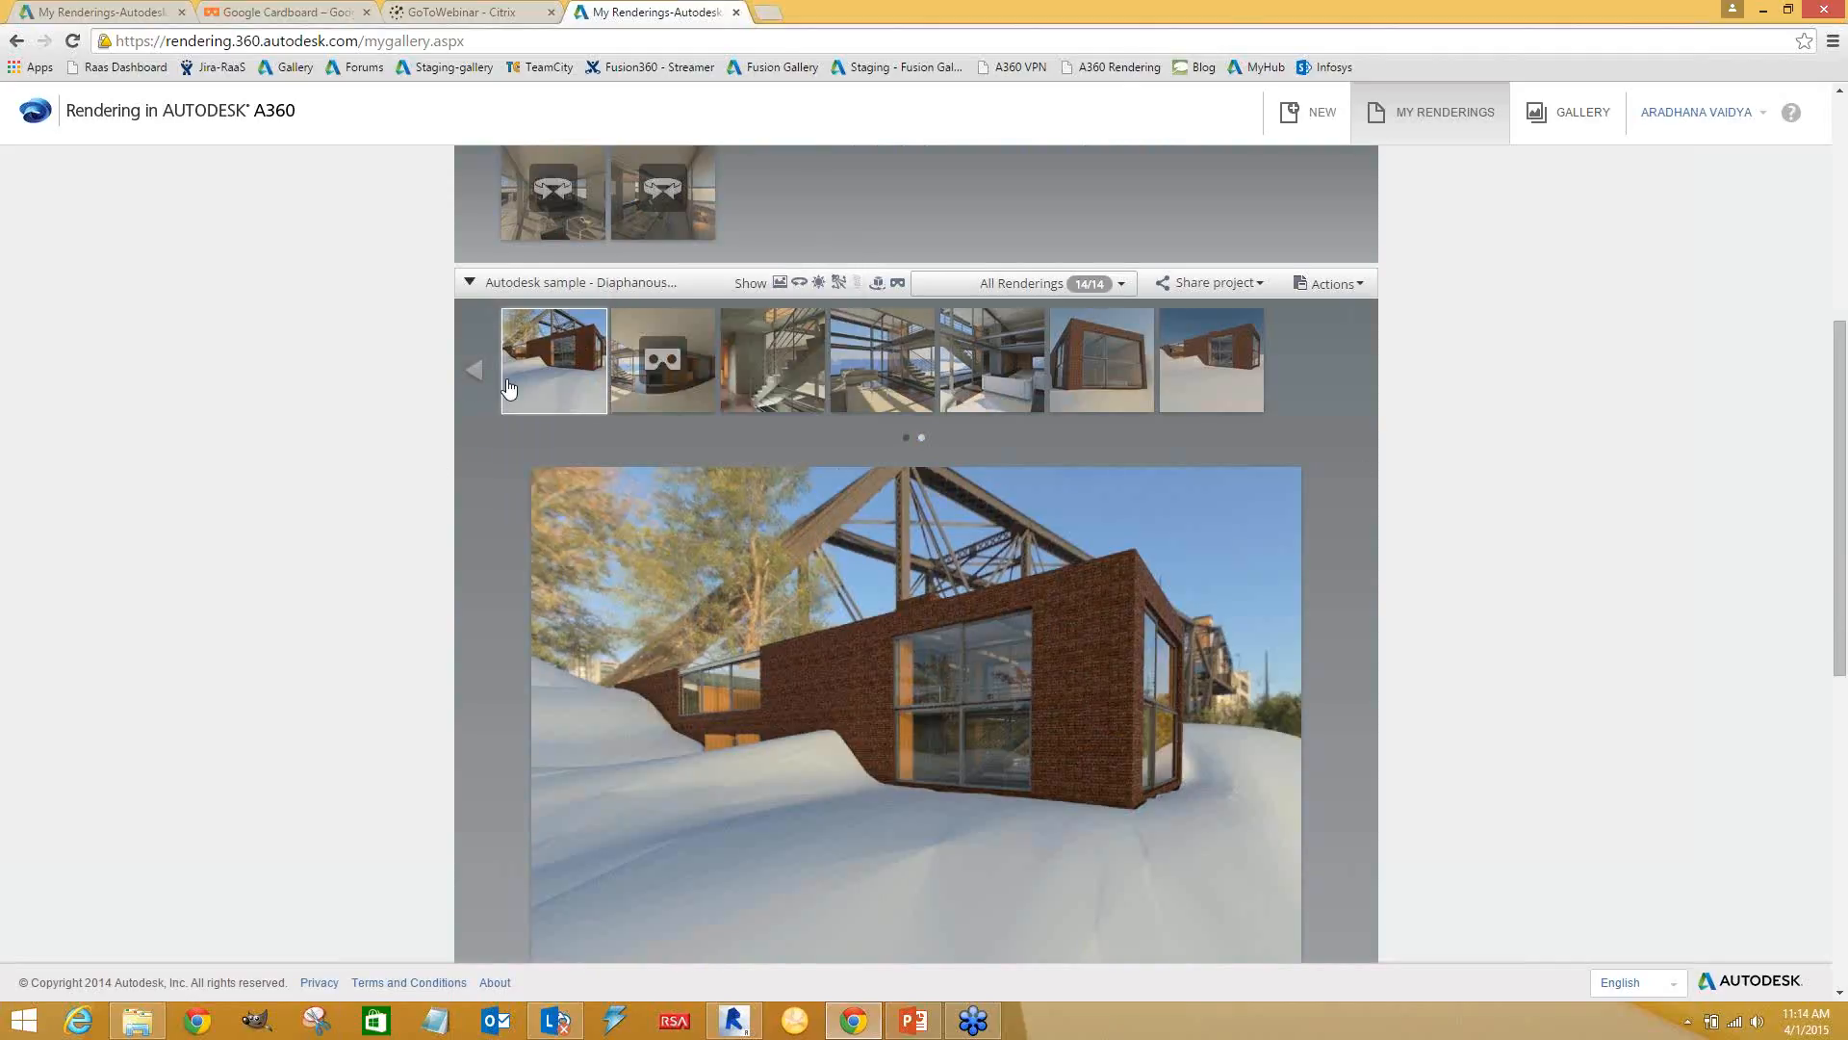
# Page back through the Diaphanous renderings, open the interior staircase panorama and look around the scene
pyautogui.click(465, 385)
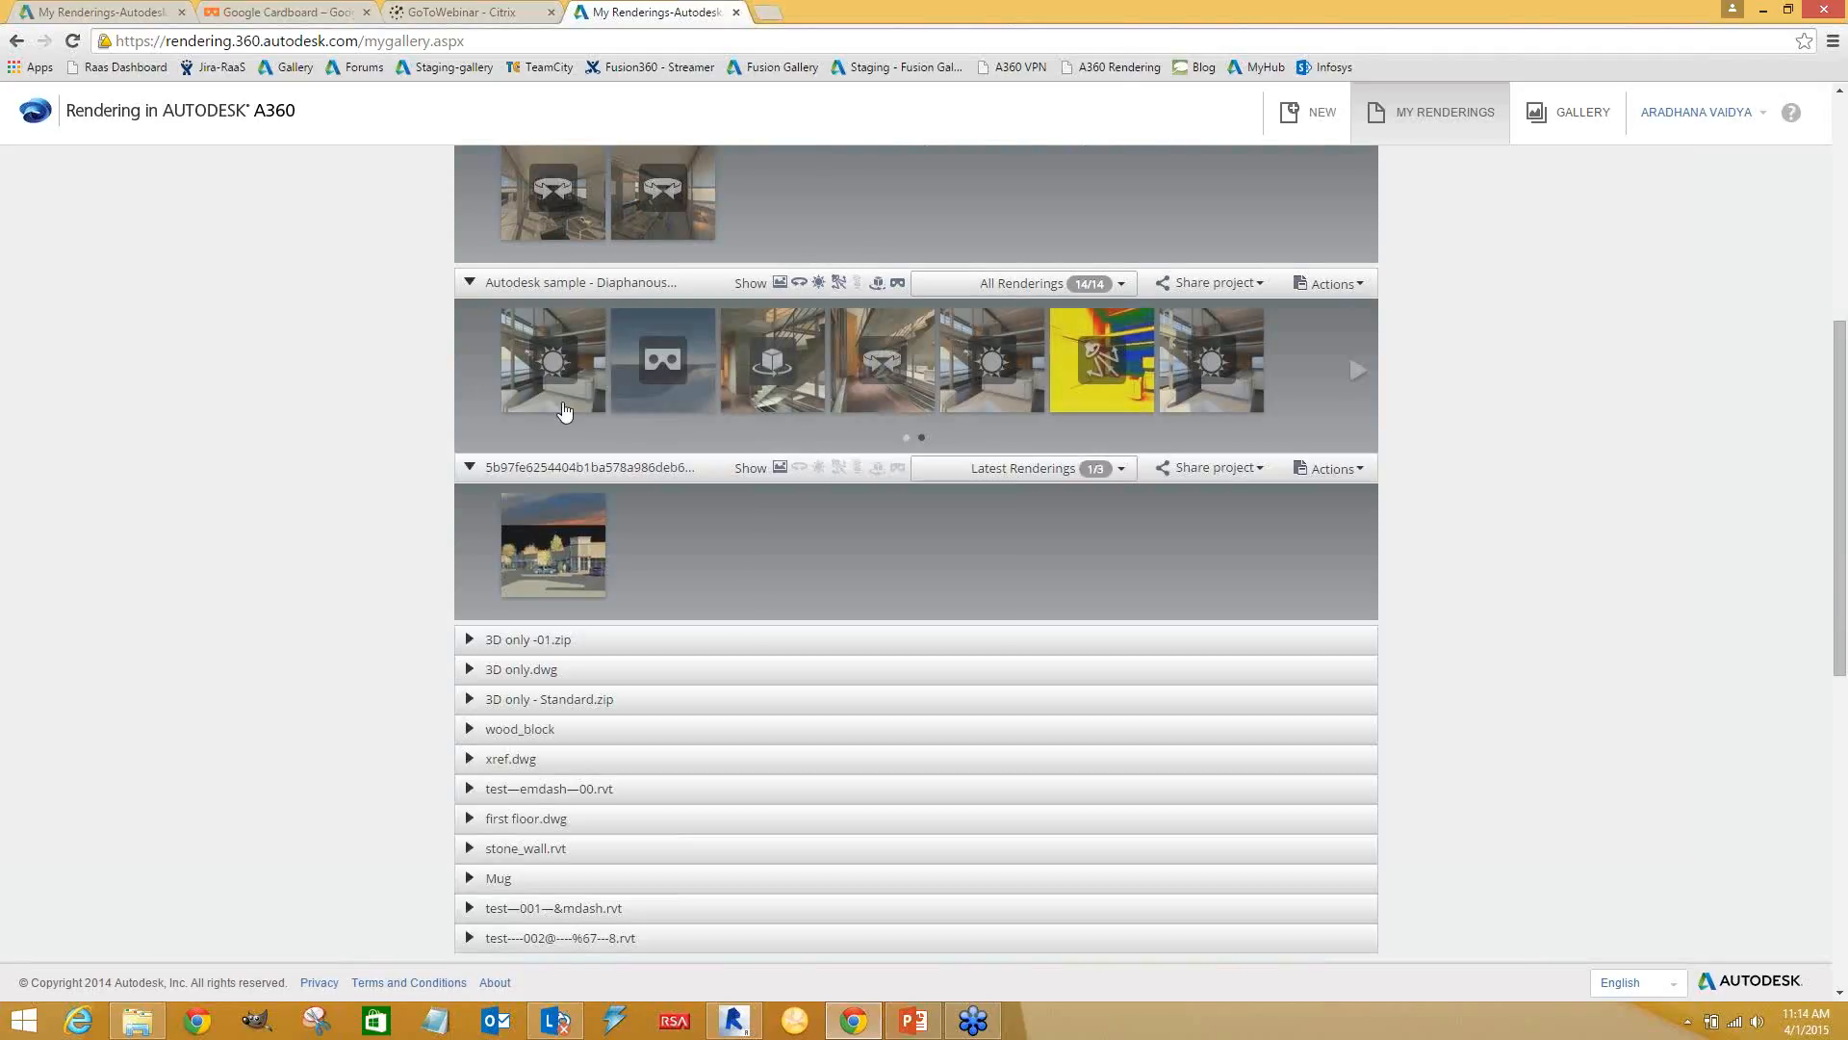
pyautogui.click(884, 377)
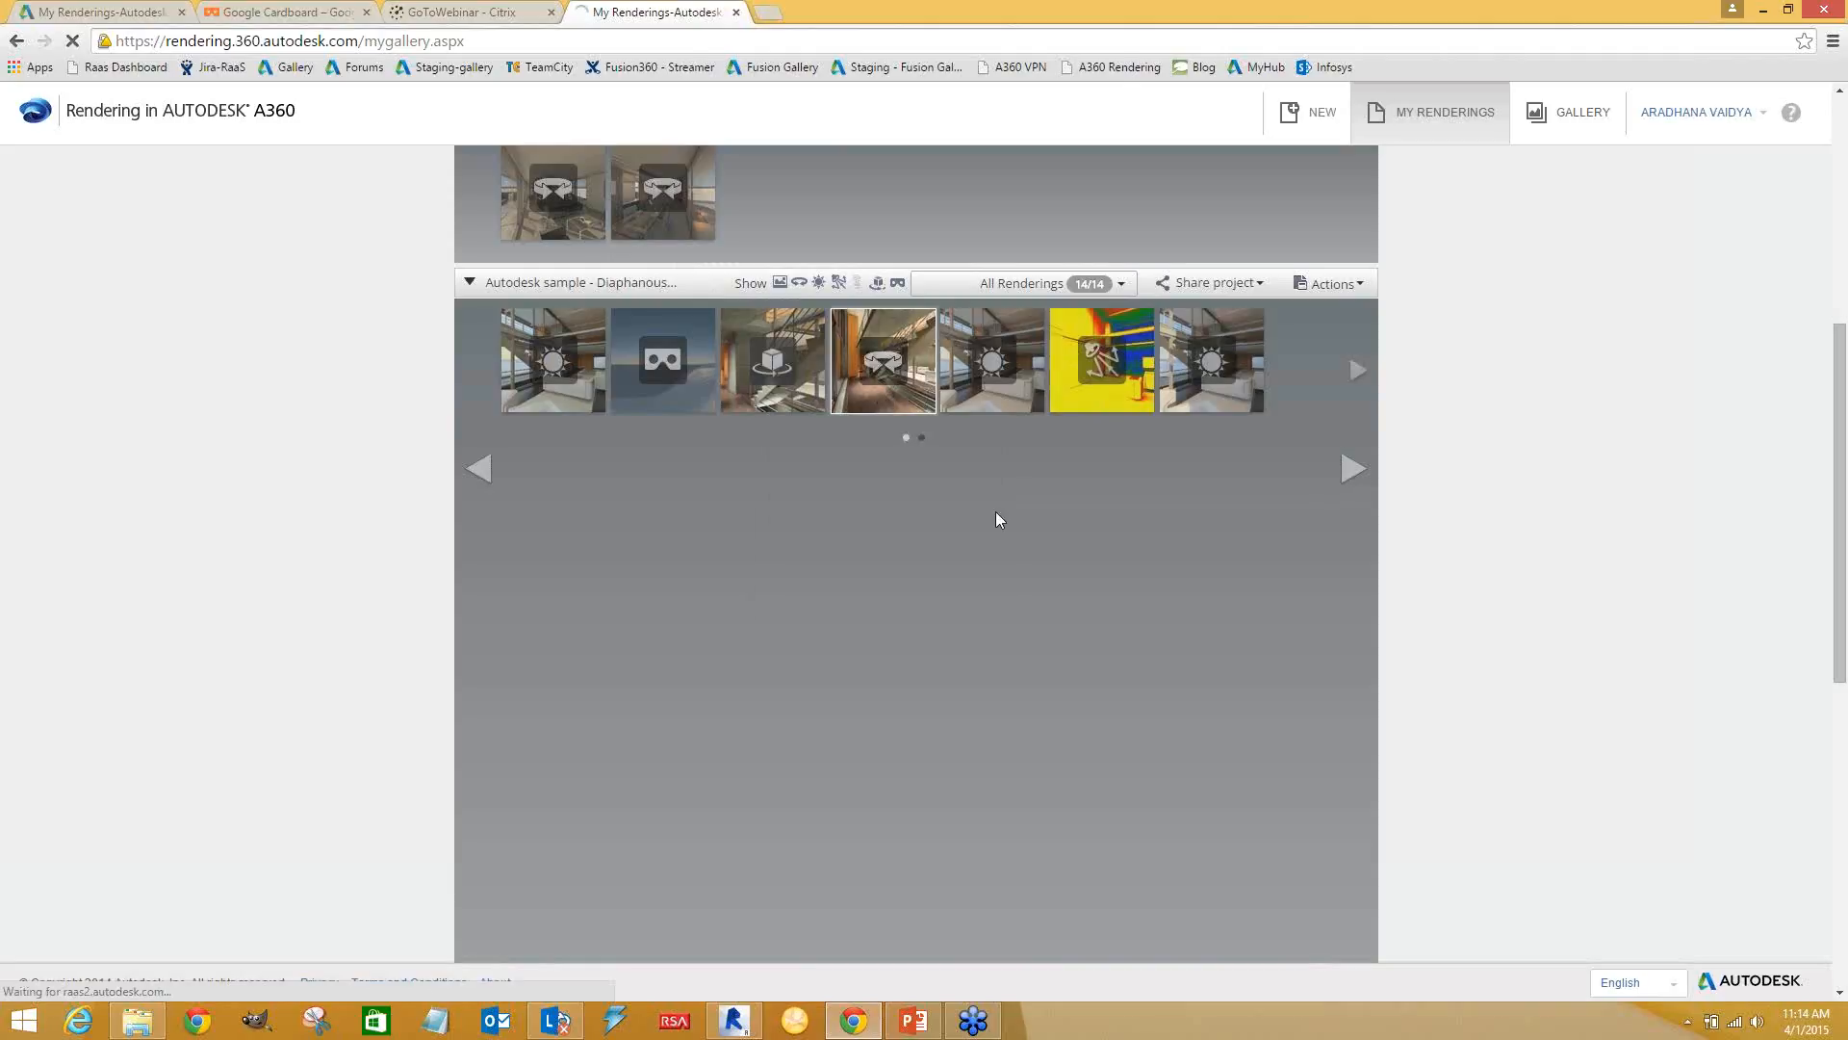
pyautogui.scroll(-1, 1024, 533)
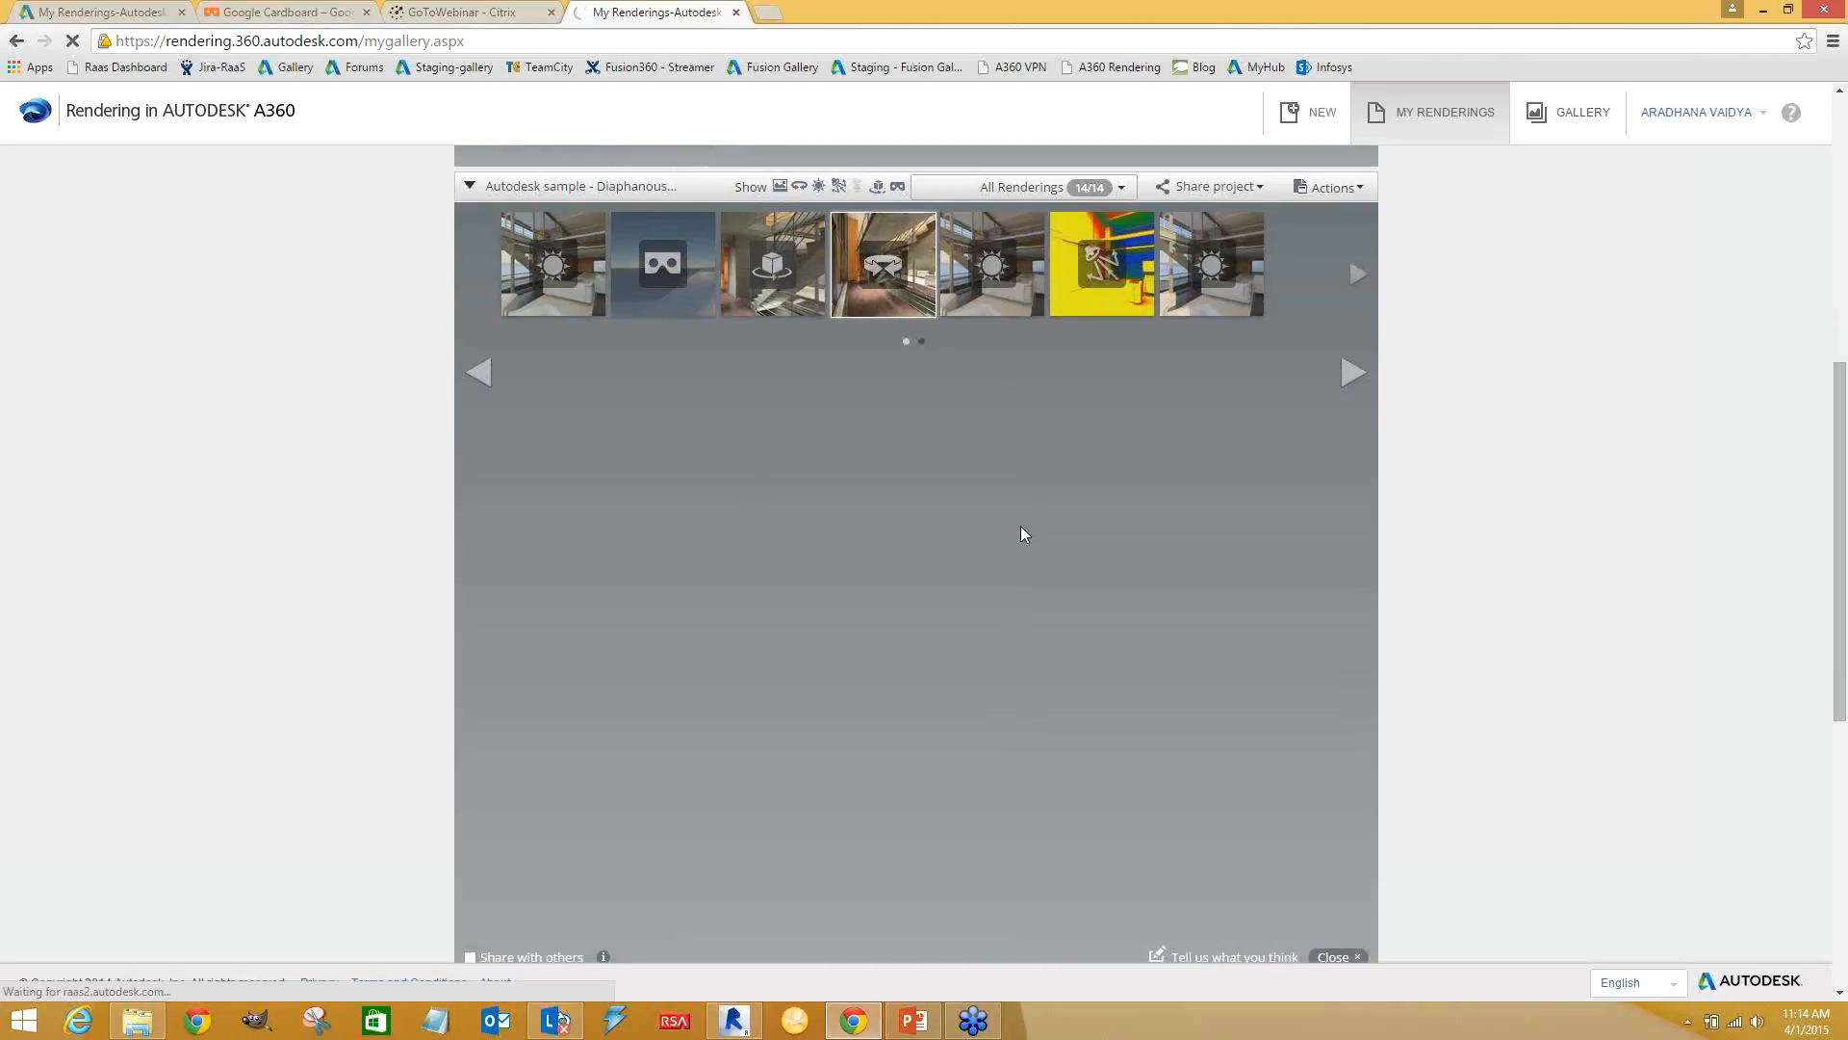
pyautogui.scroll(-1, 922, 318)
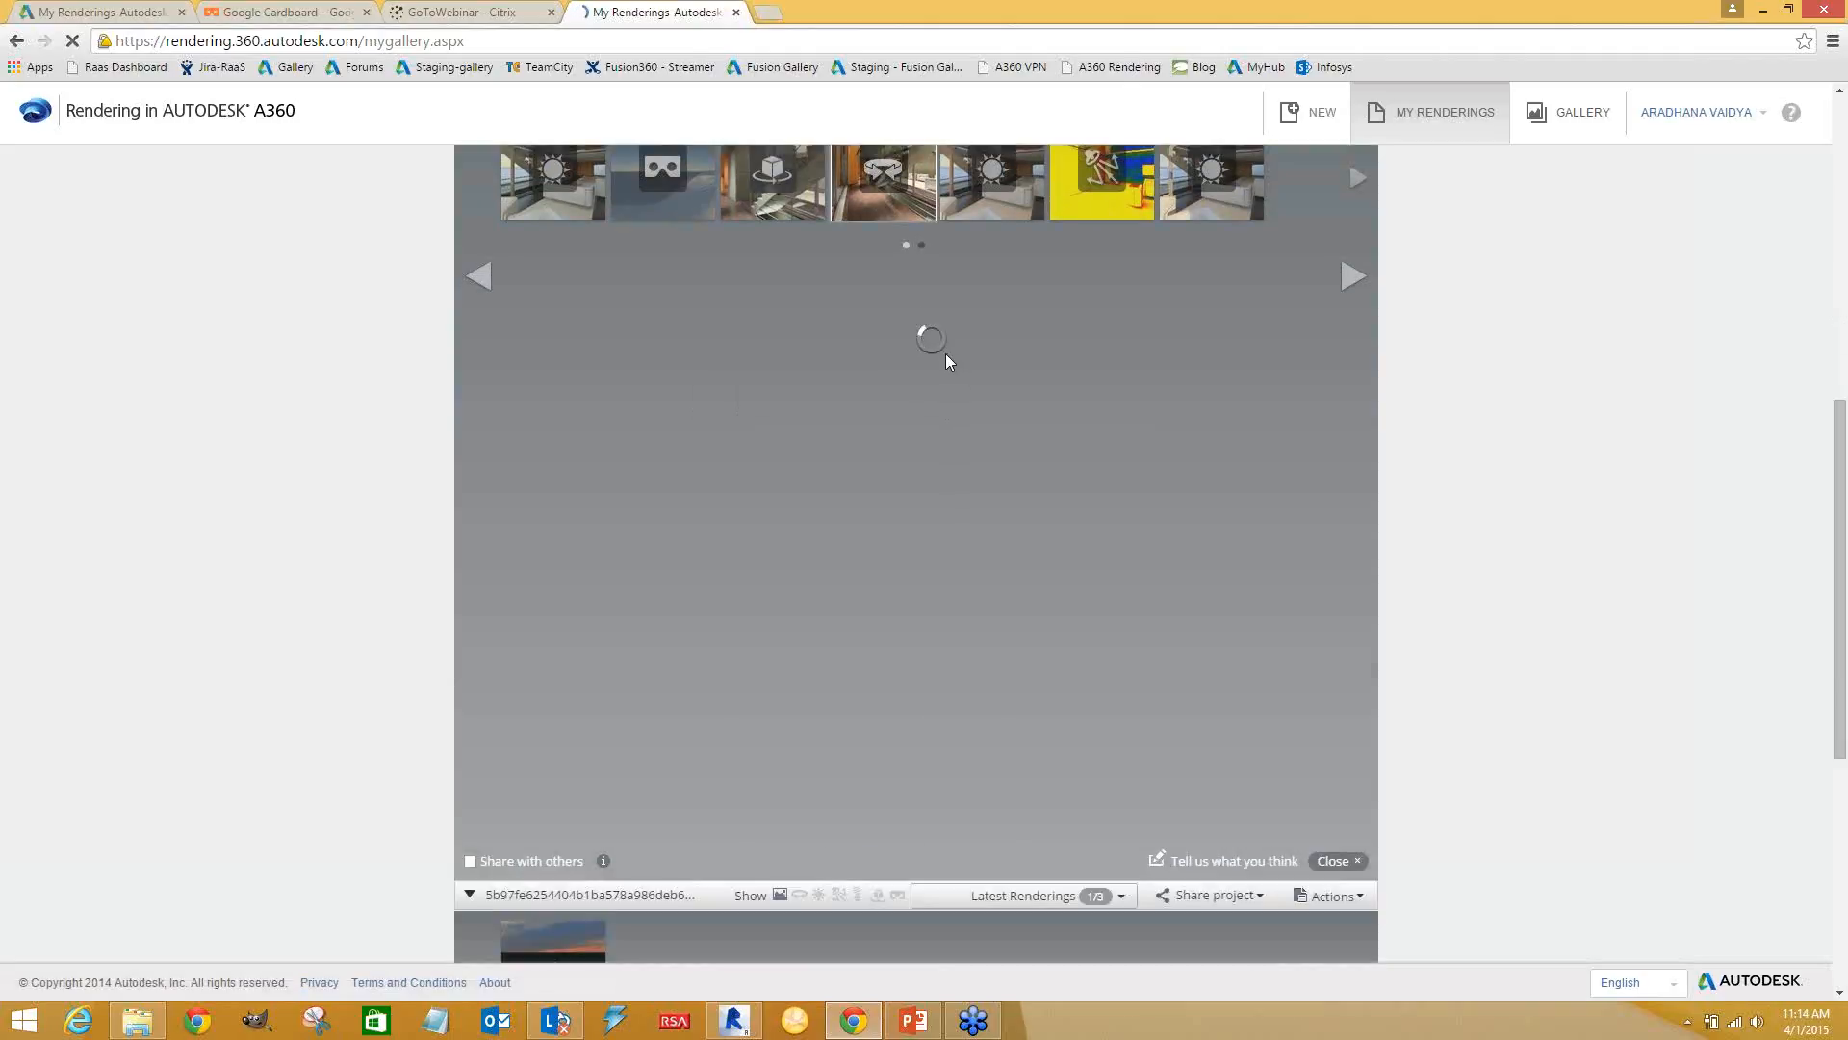
pyautogui.scroll(1, 947, 358)
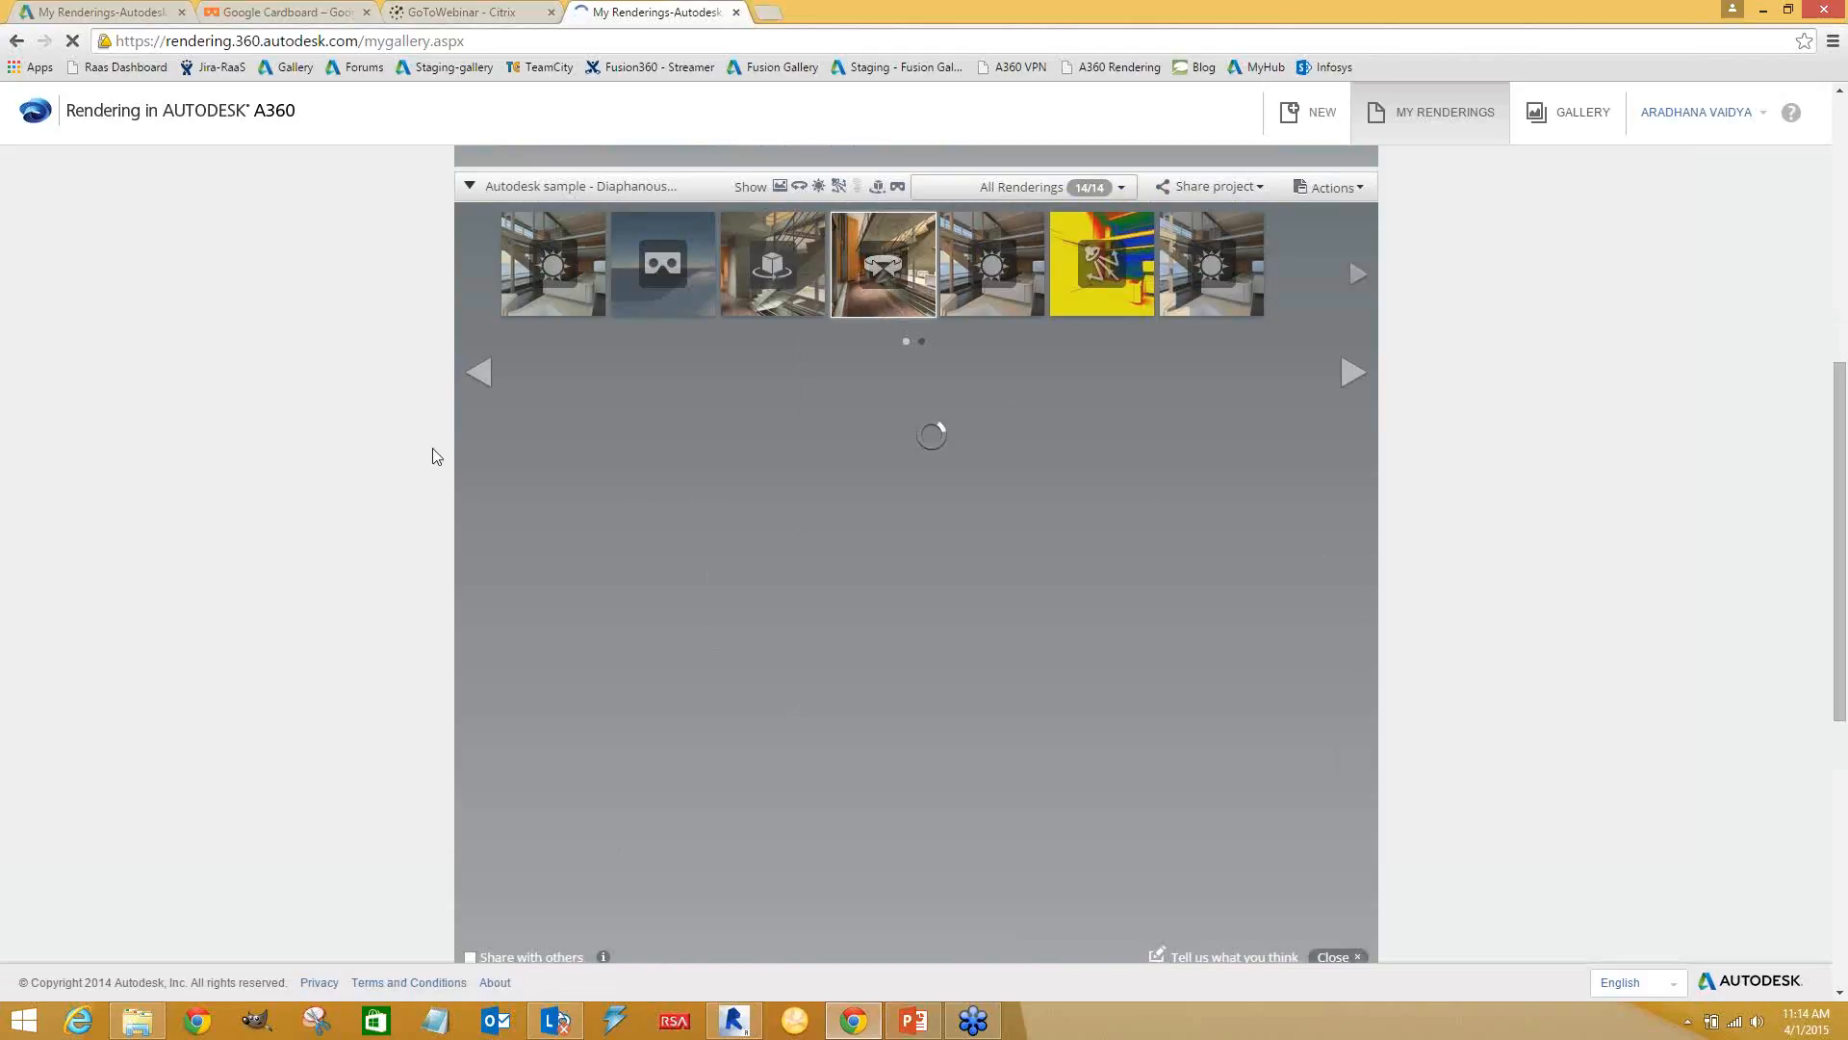
pyautogui.moveTo(1079, 640); pyautogui.dragTo(1072, 471)
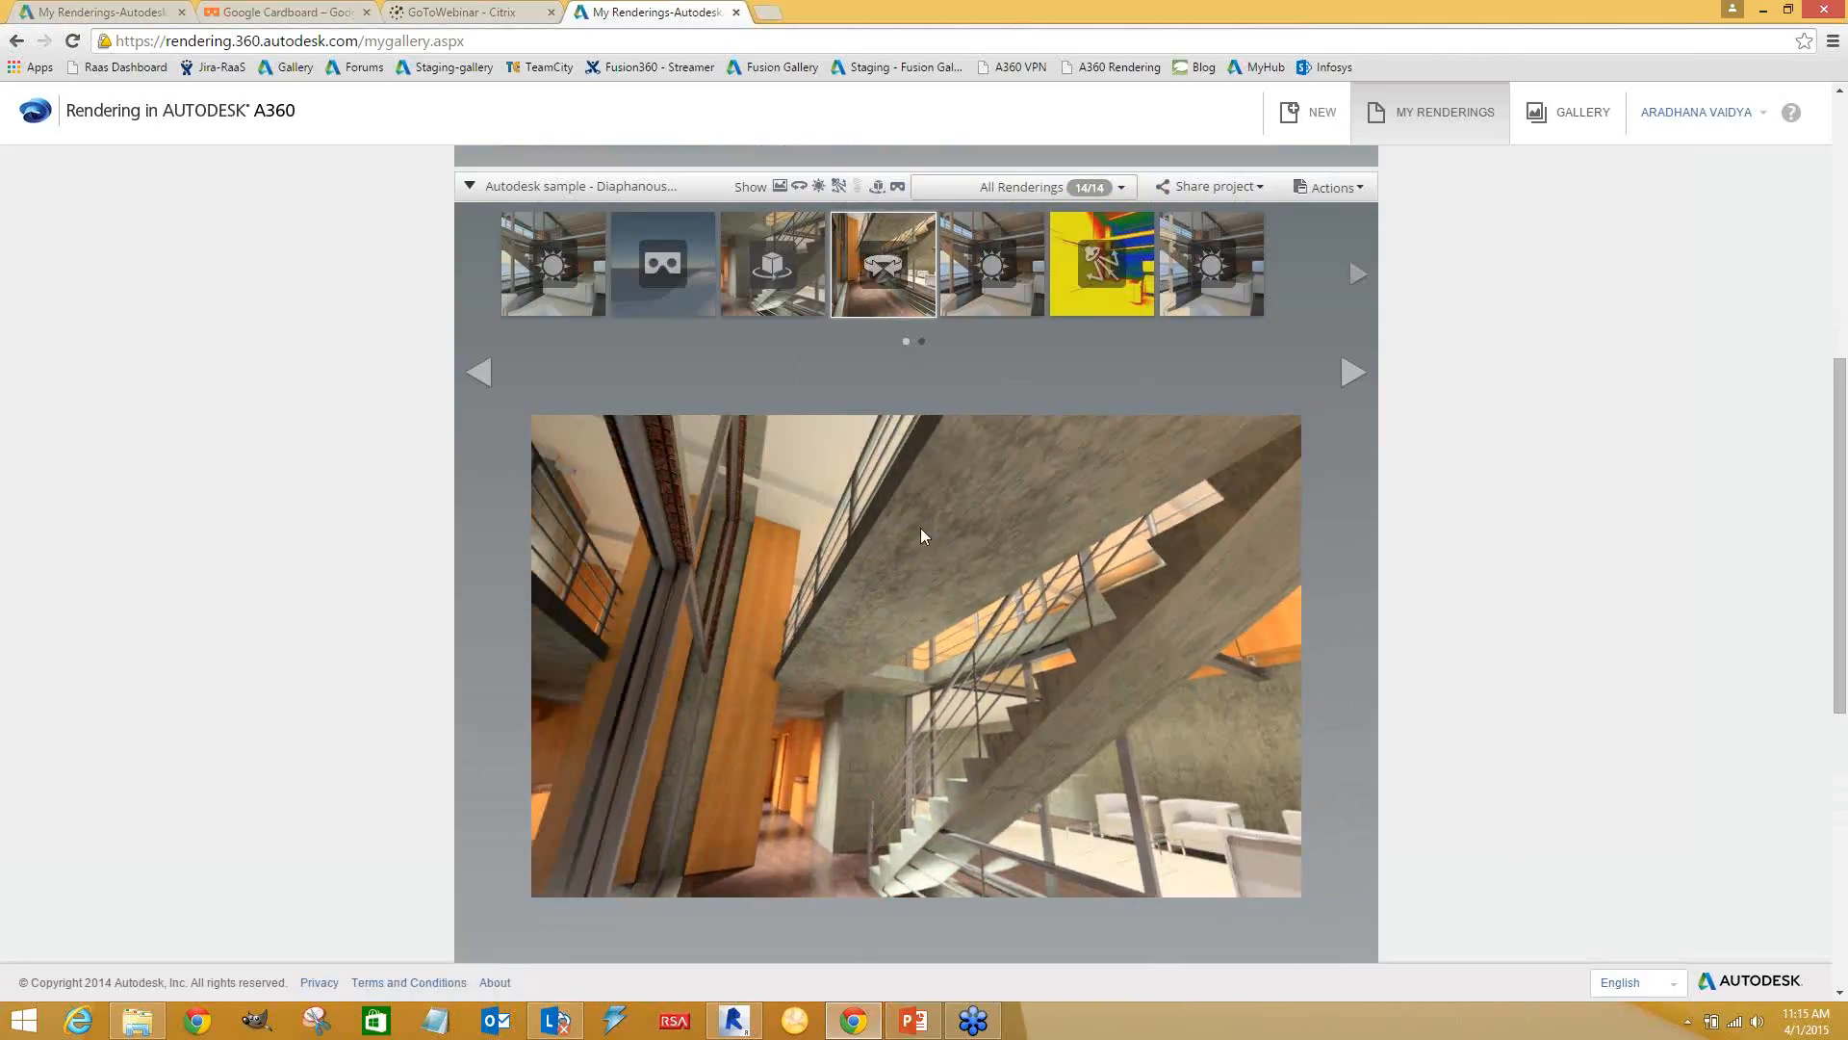
pyautogui.moveTo(921, 536); pyautogui.dragTo(866, 616)
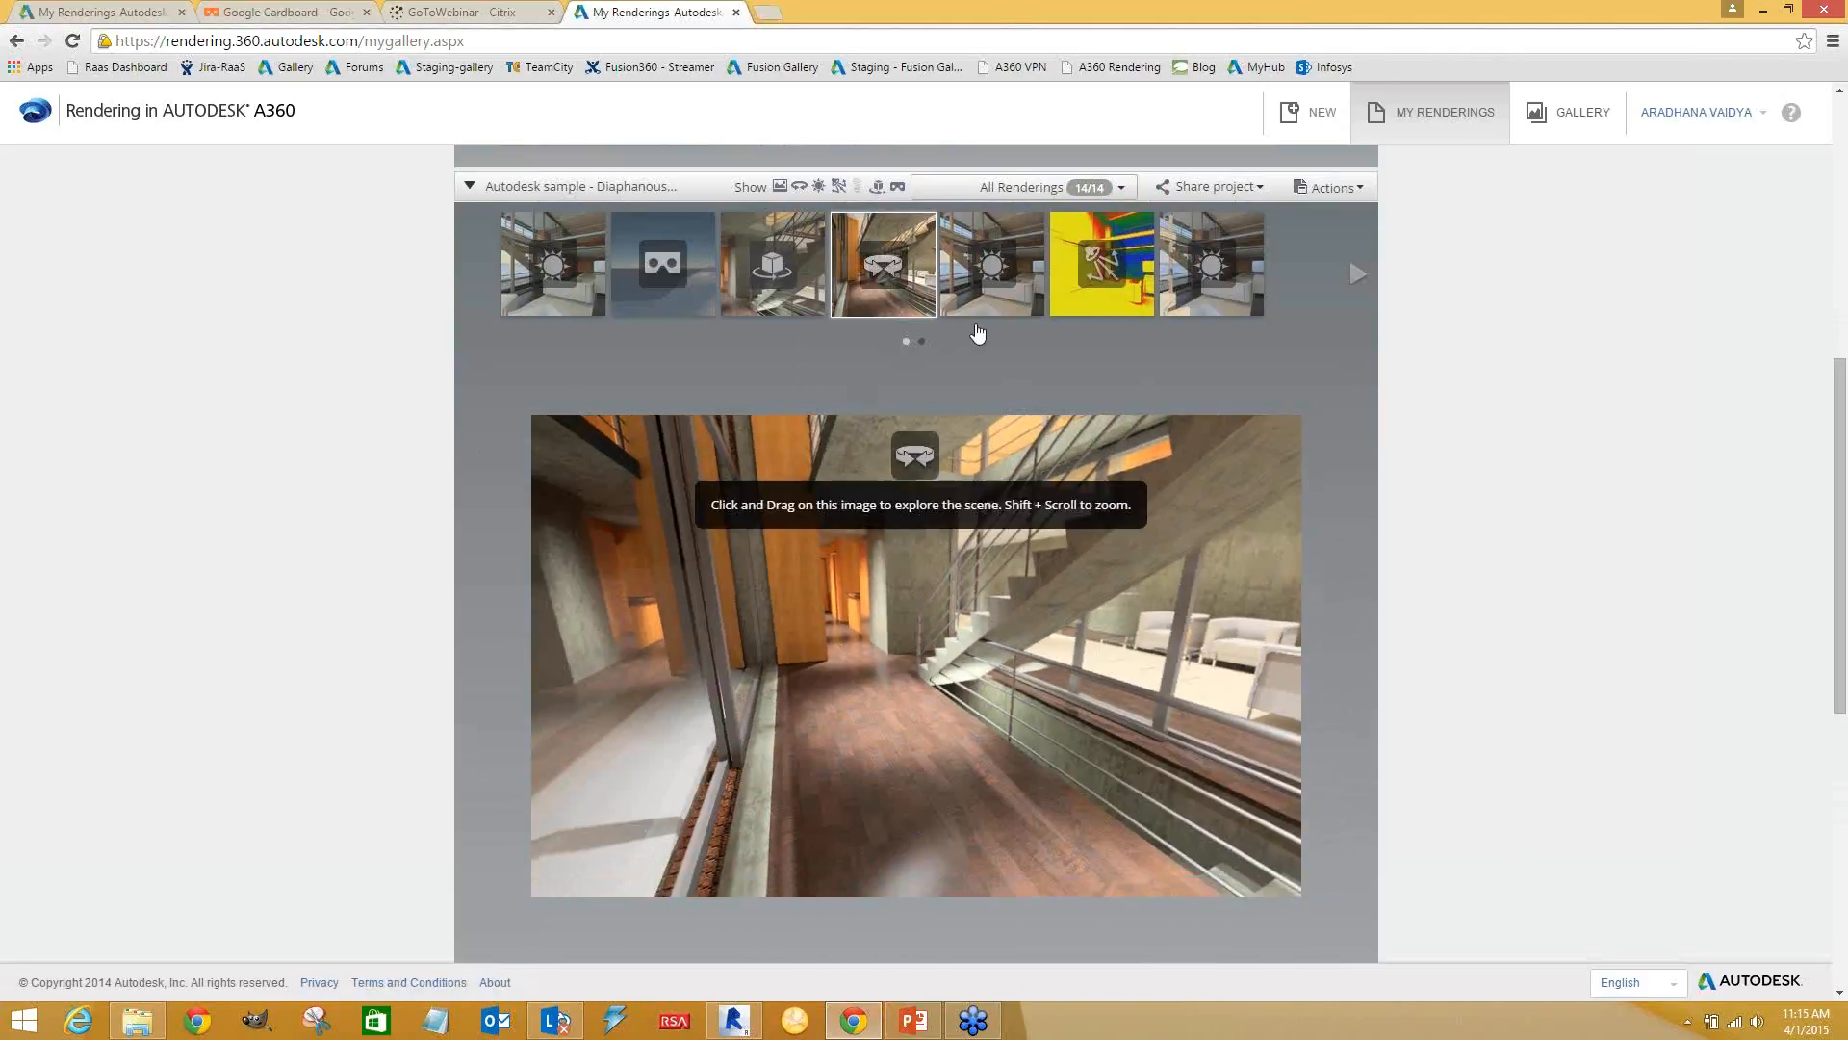
# Review the options offered for the staircase panorama and turn its view toward the corridor
pyautogui.click(919, 302)
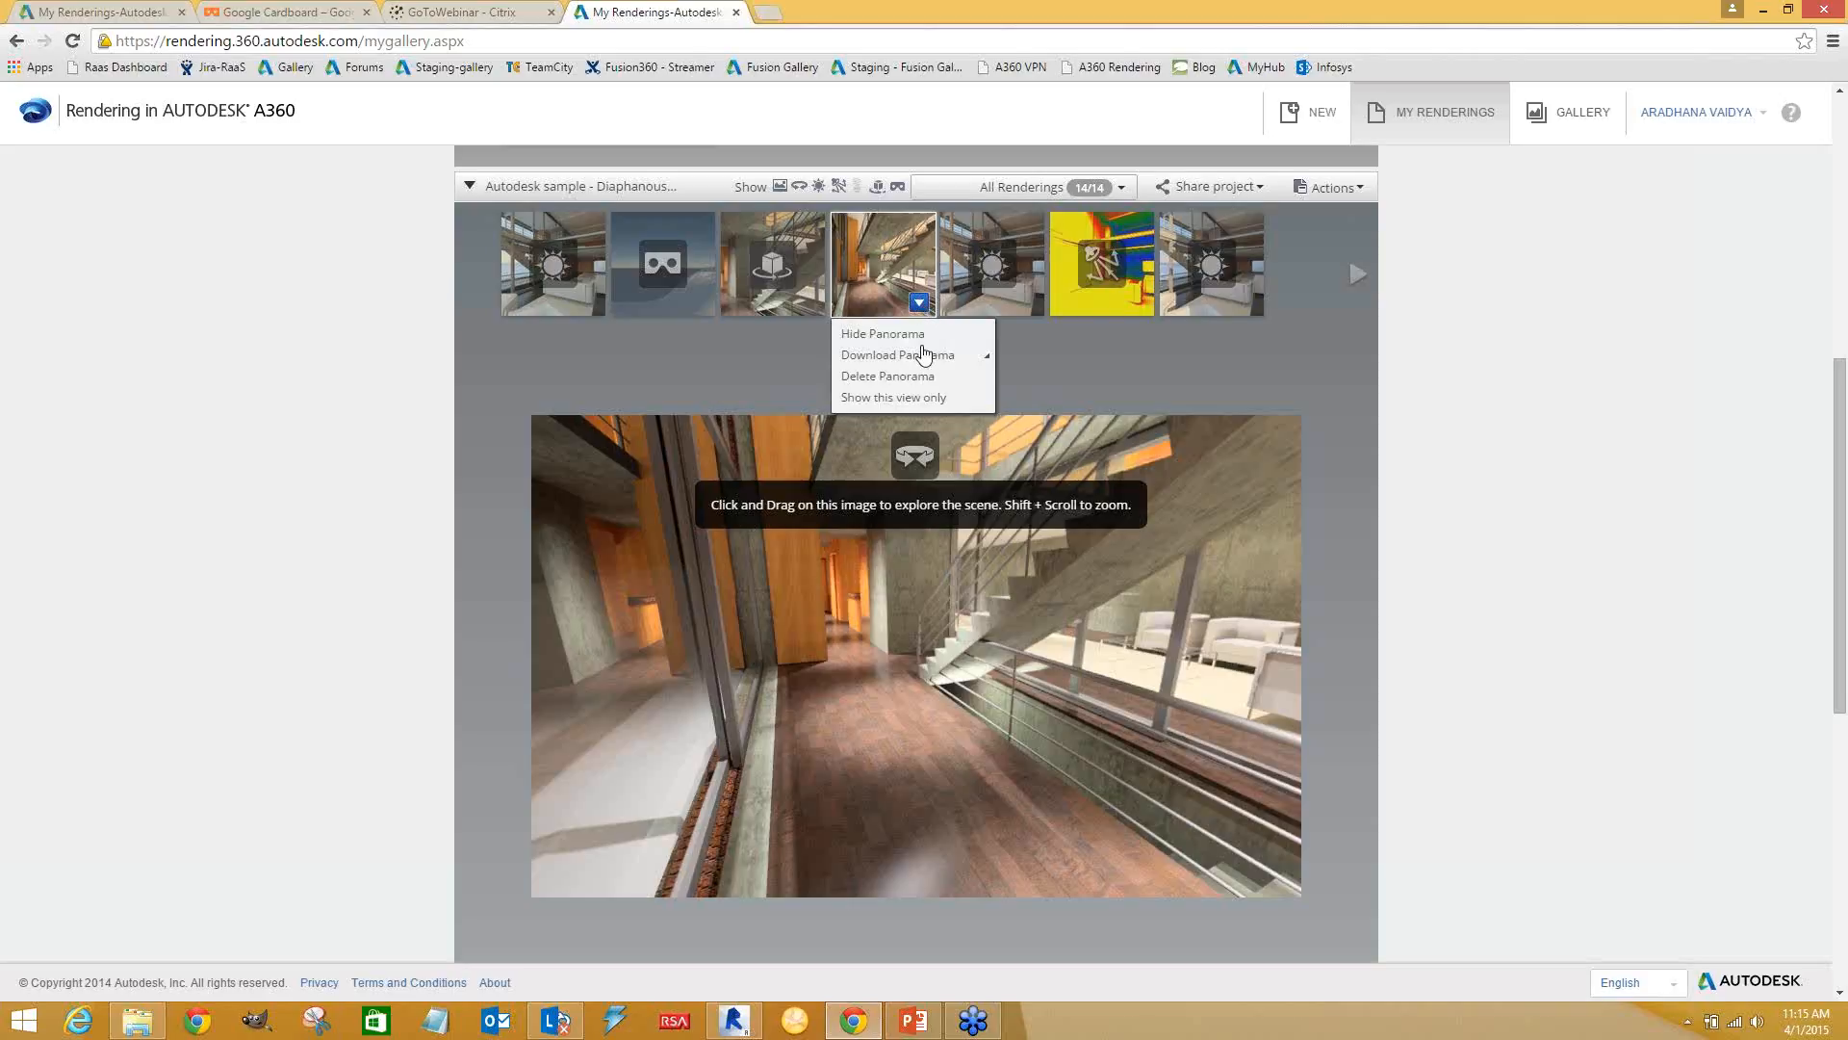
pyautogui.moveTo(924, 354)
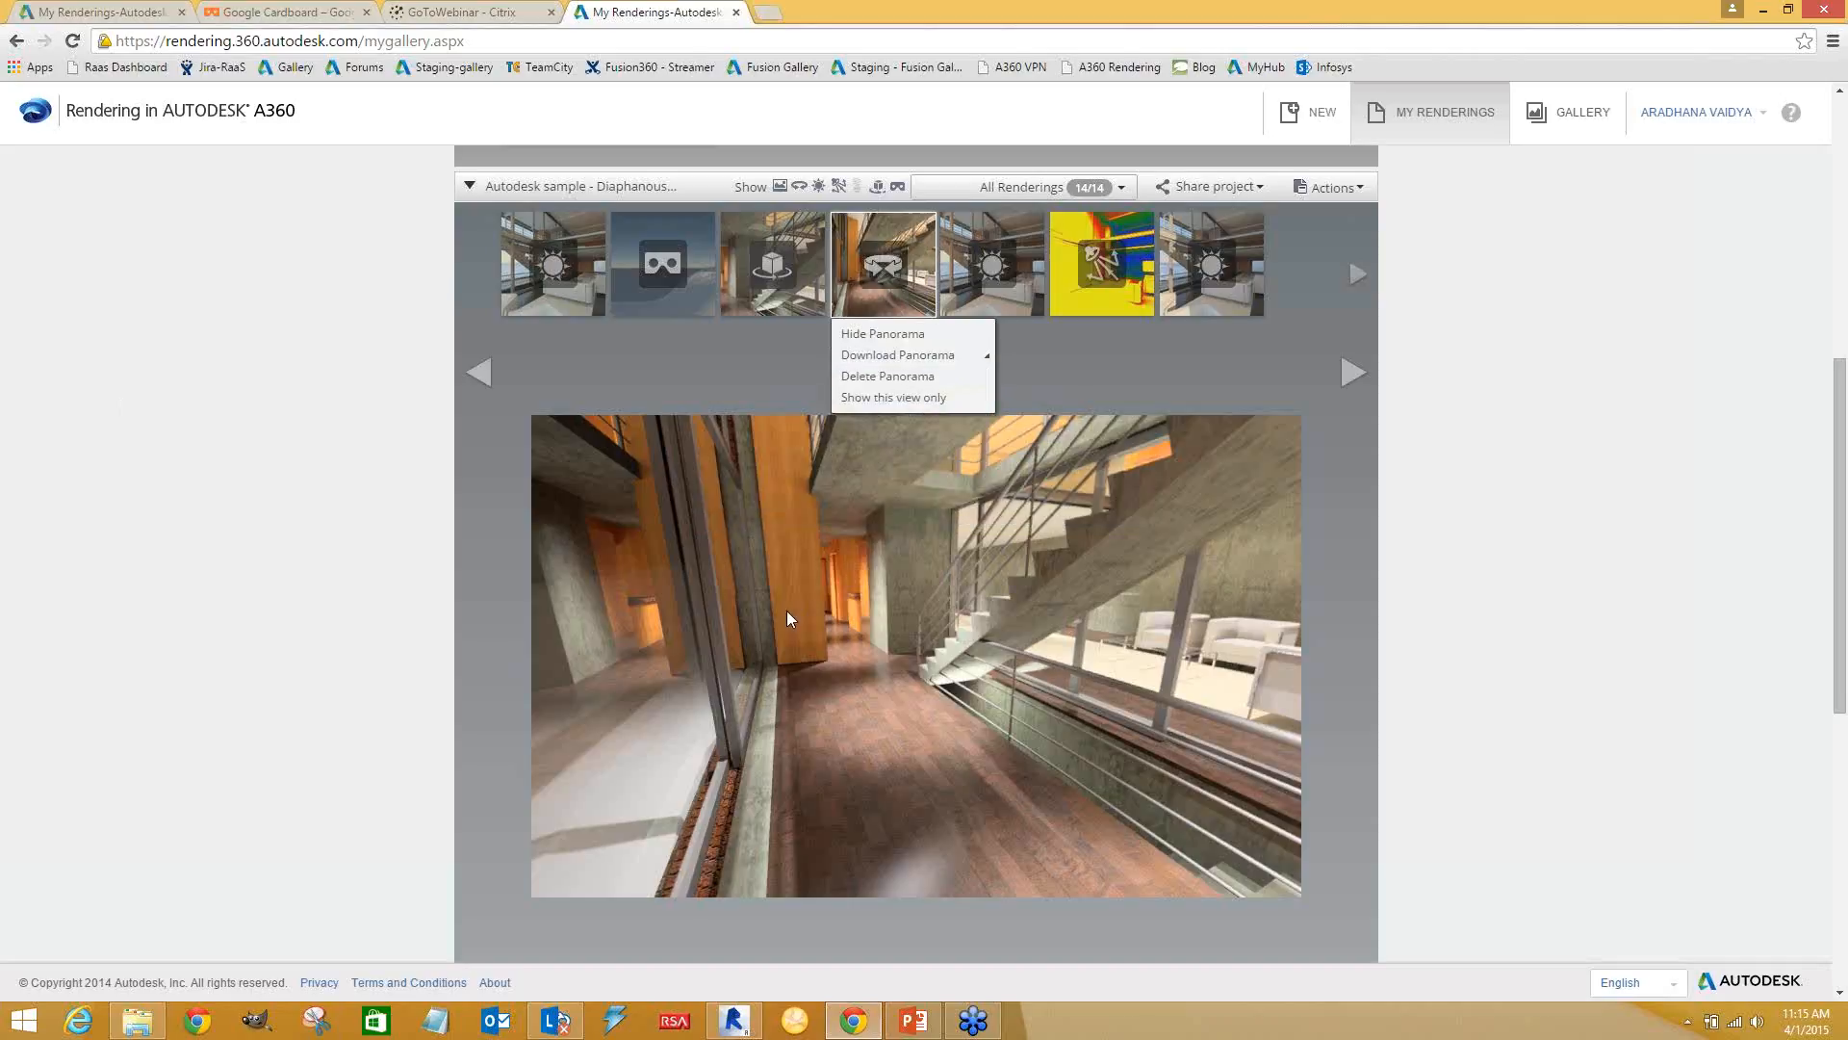
pyautogui.moveTo(787, 610); pyautogui.dragTo(923, 525)
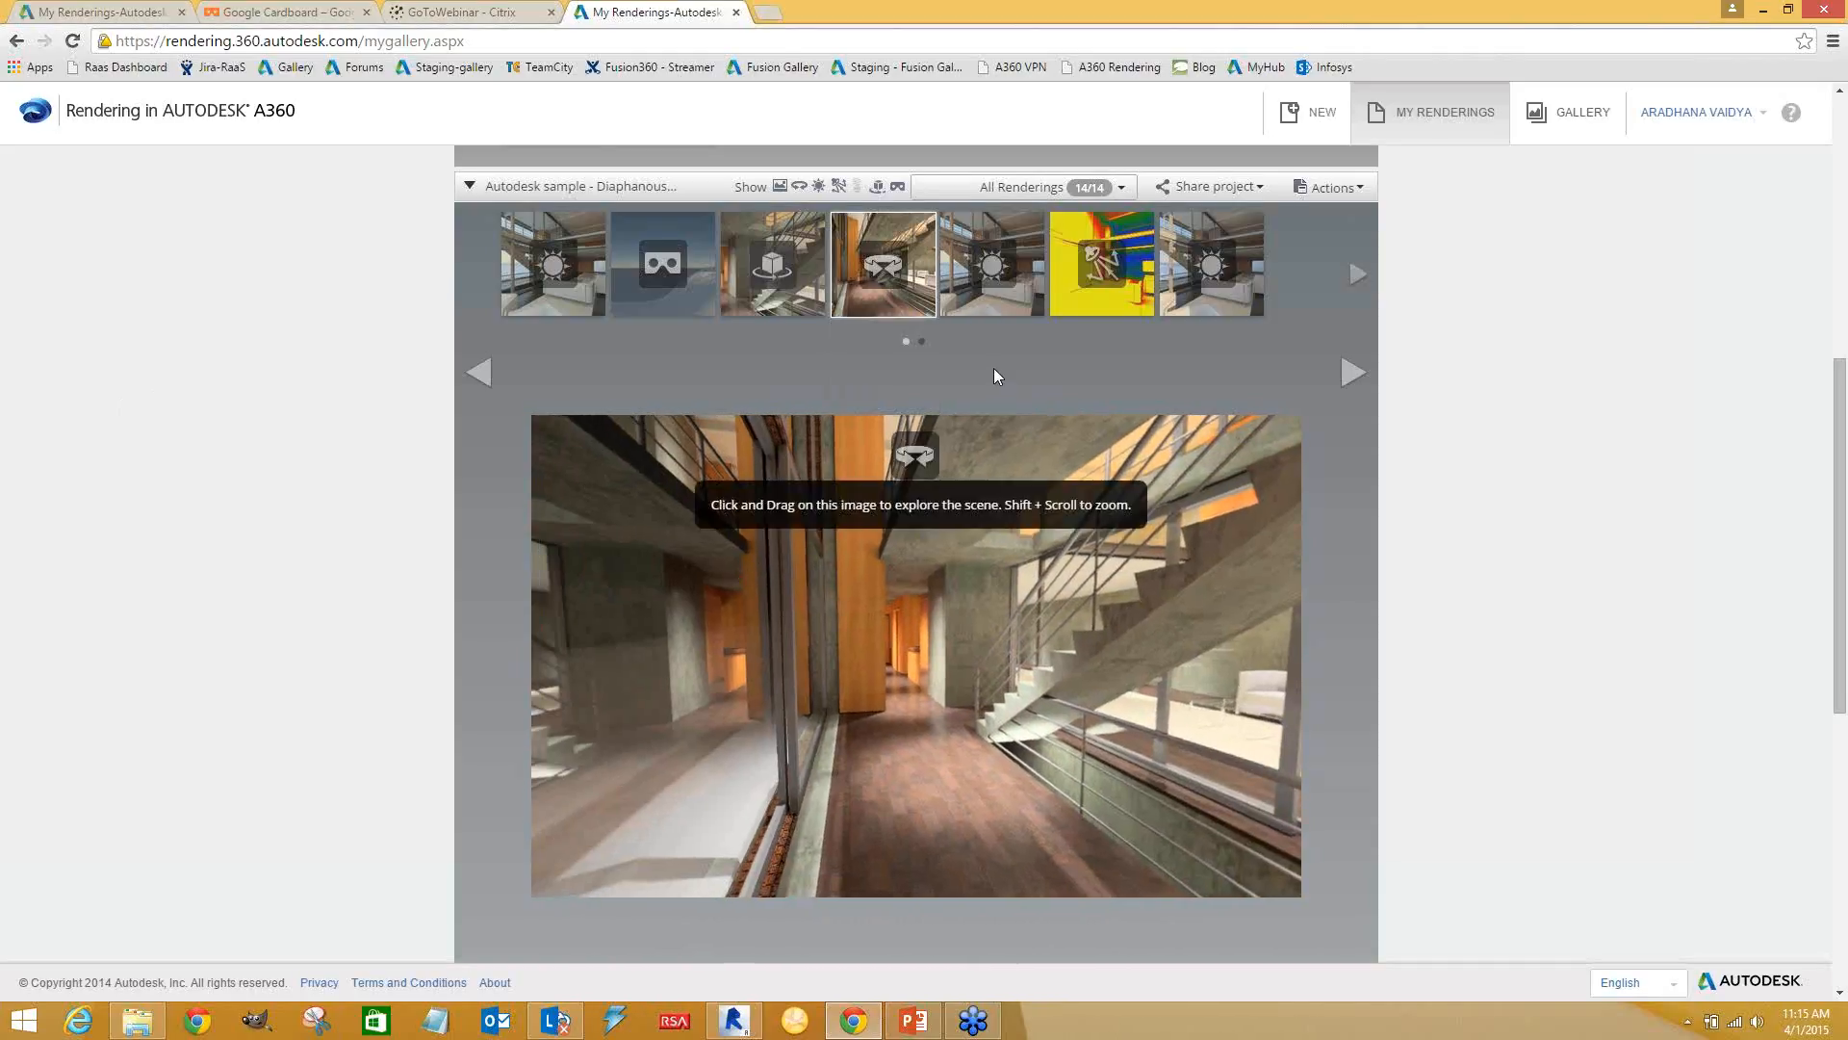
pyautogui.moveTo(904, 265)
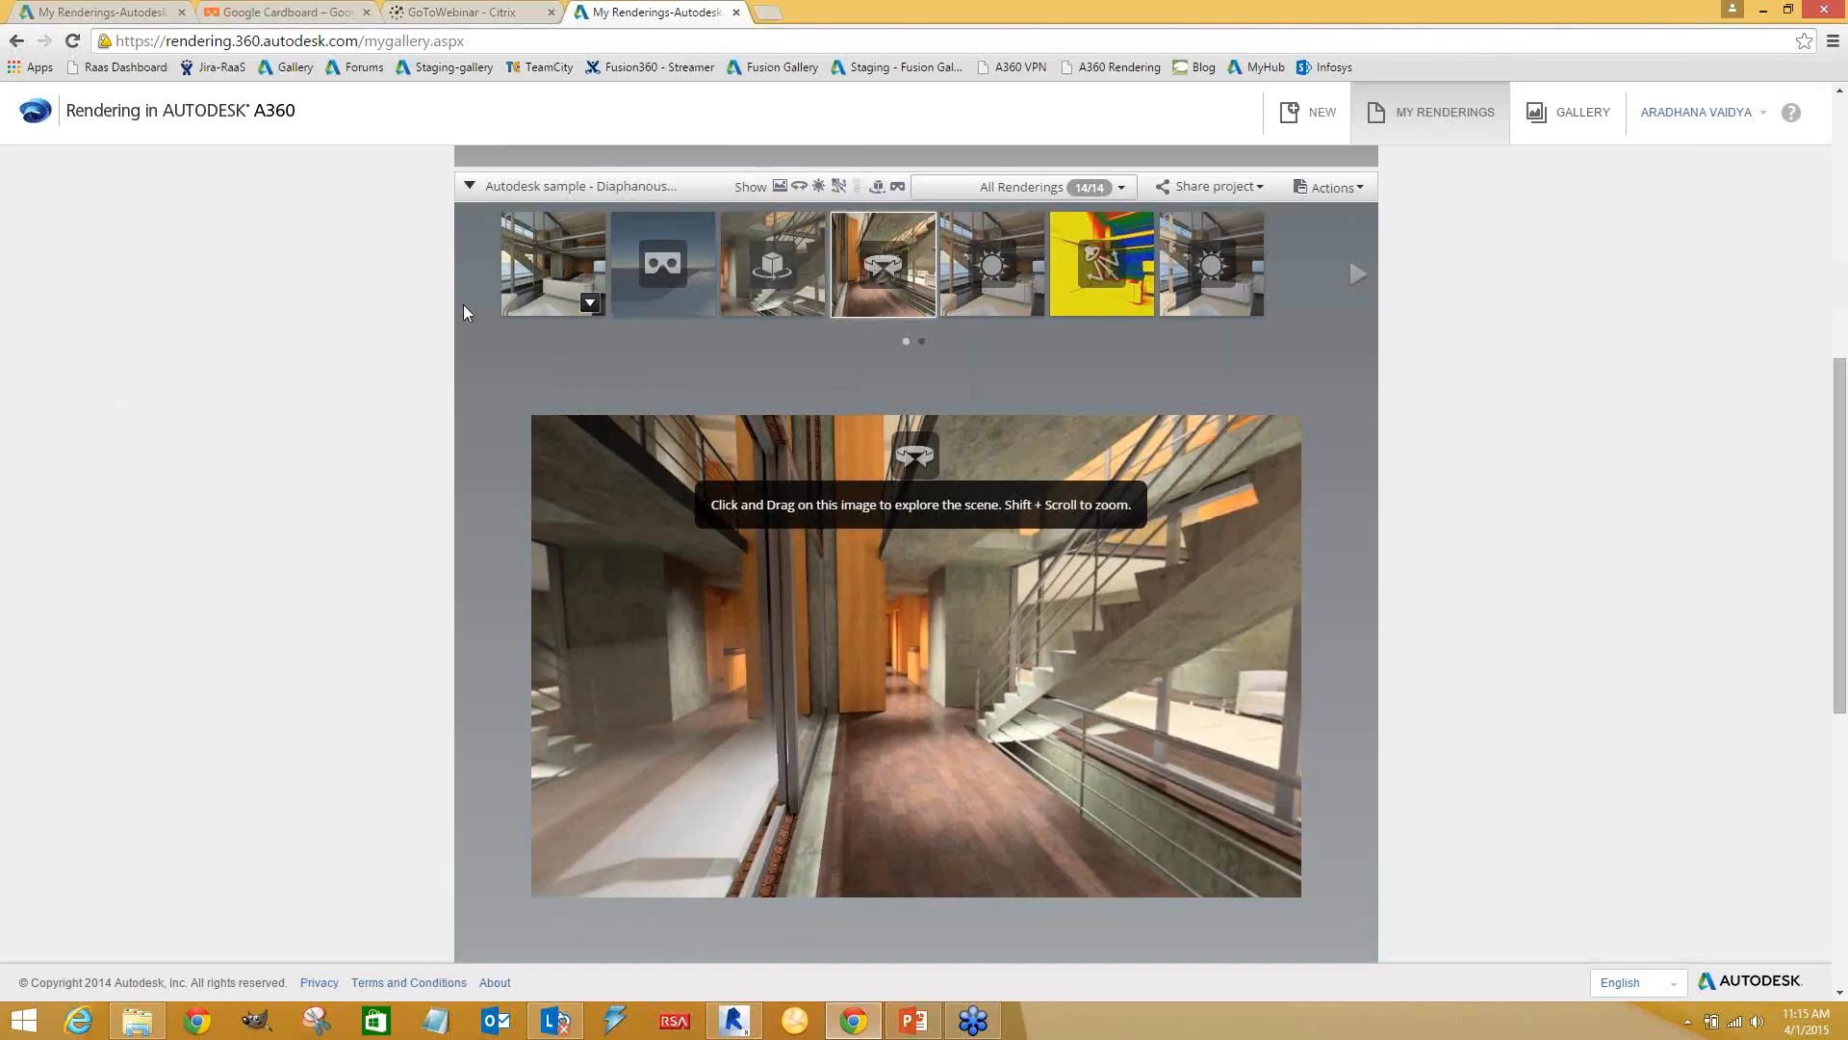
# Page to the still images and review the Render as types for Camera_EXT_East, such as Stereo Panorama
pyautogui.click(1355, 279)
pyautogui.click(590, 304)
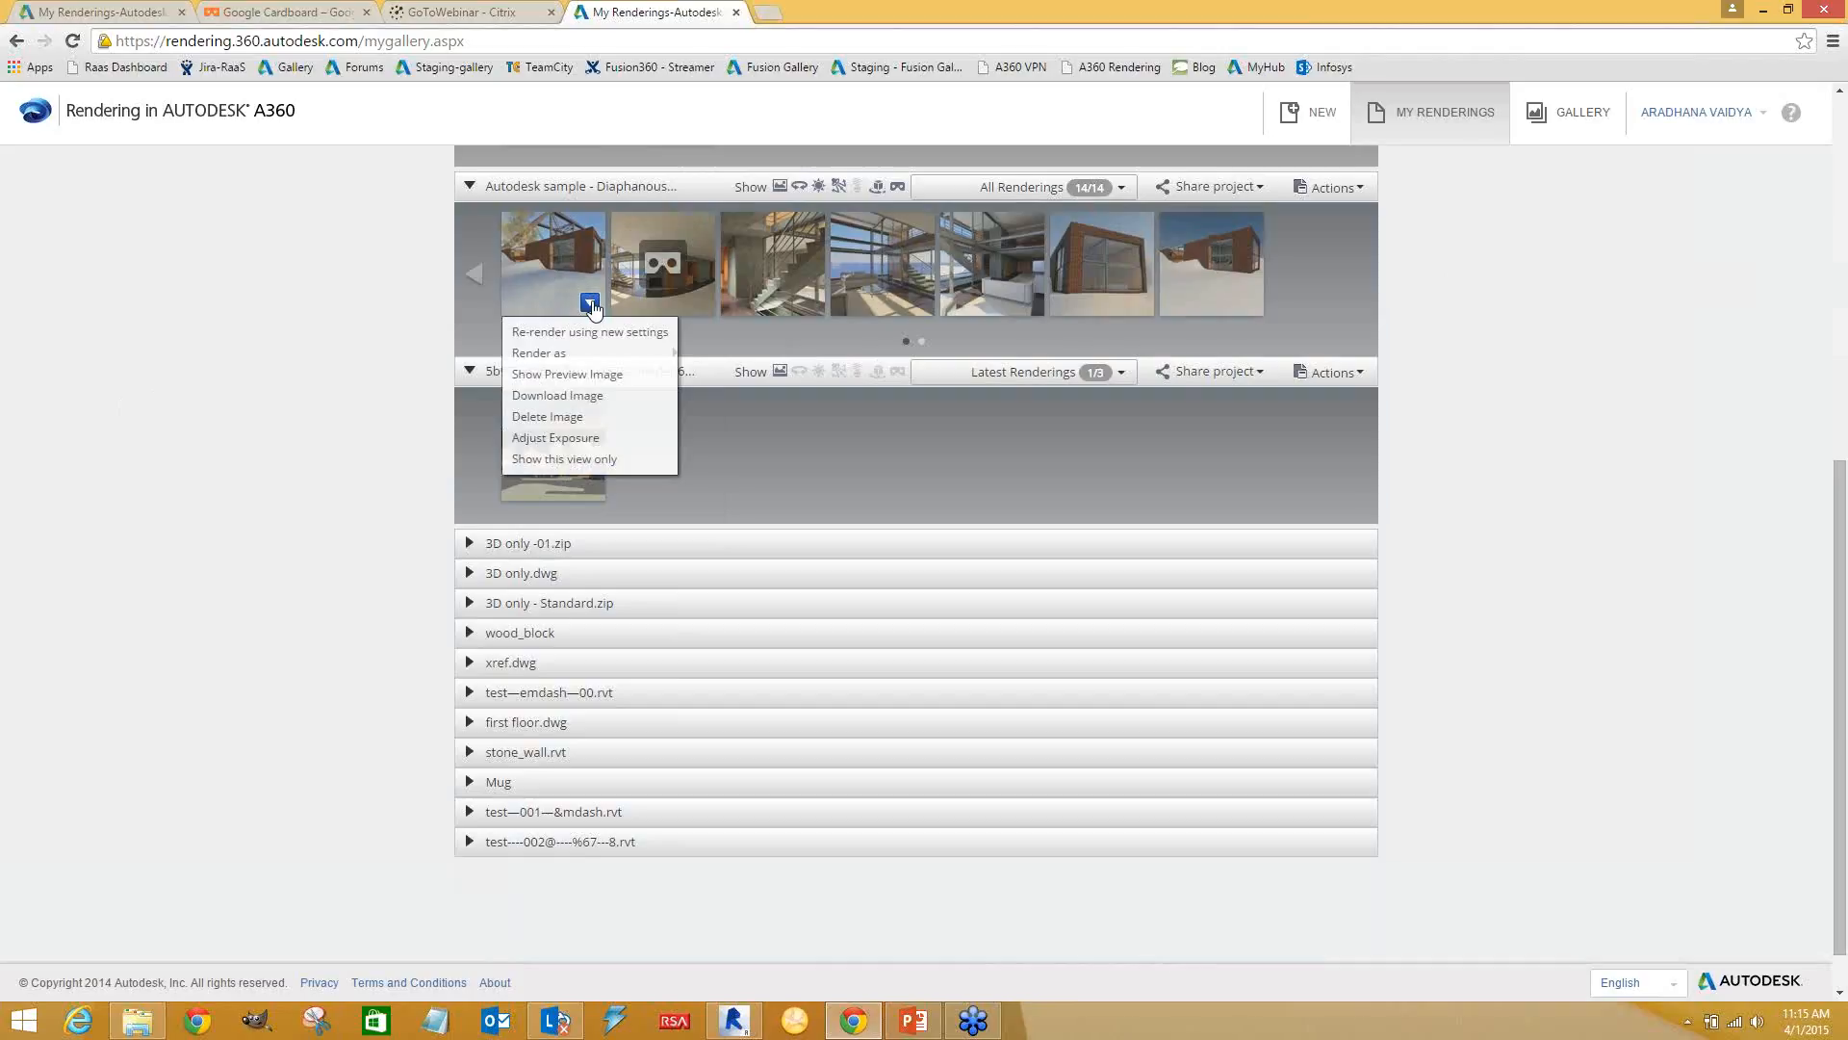
pyautogui.moveTo(597, 357)
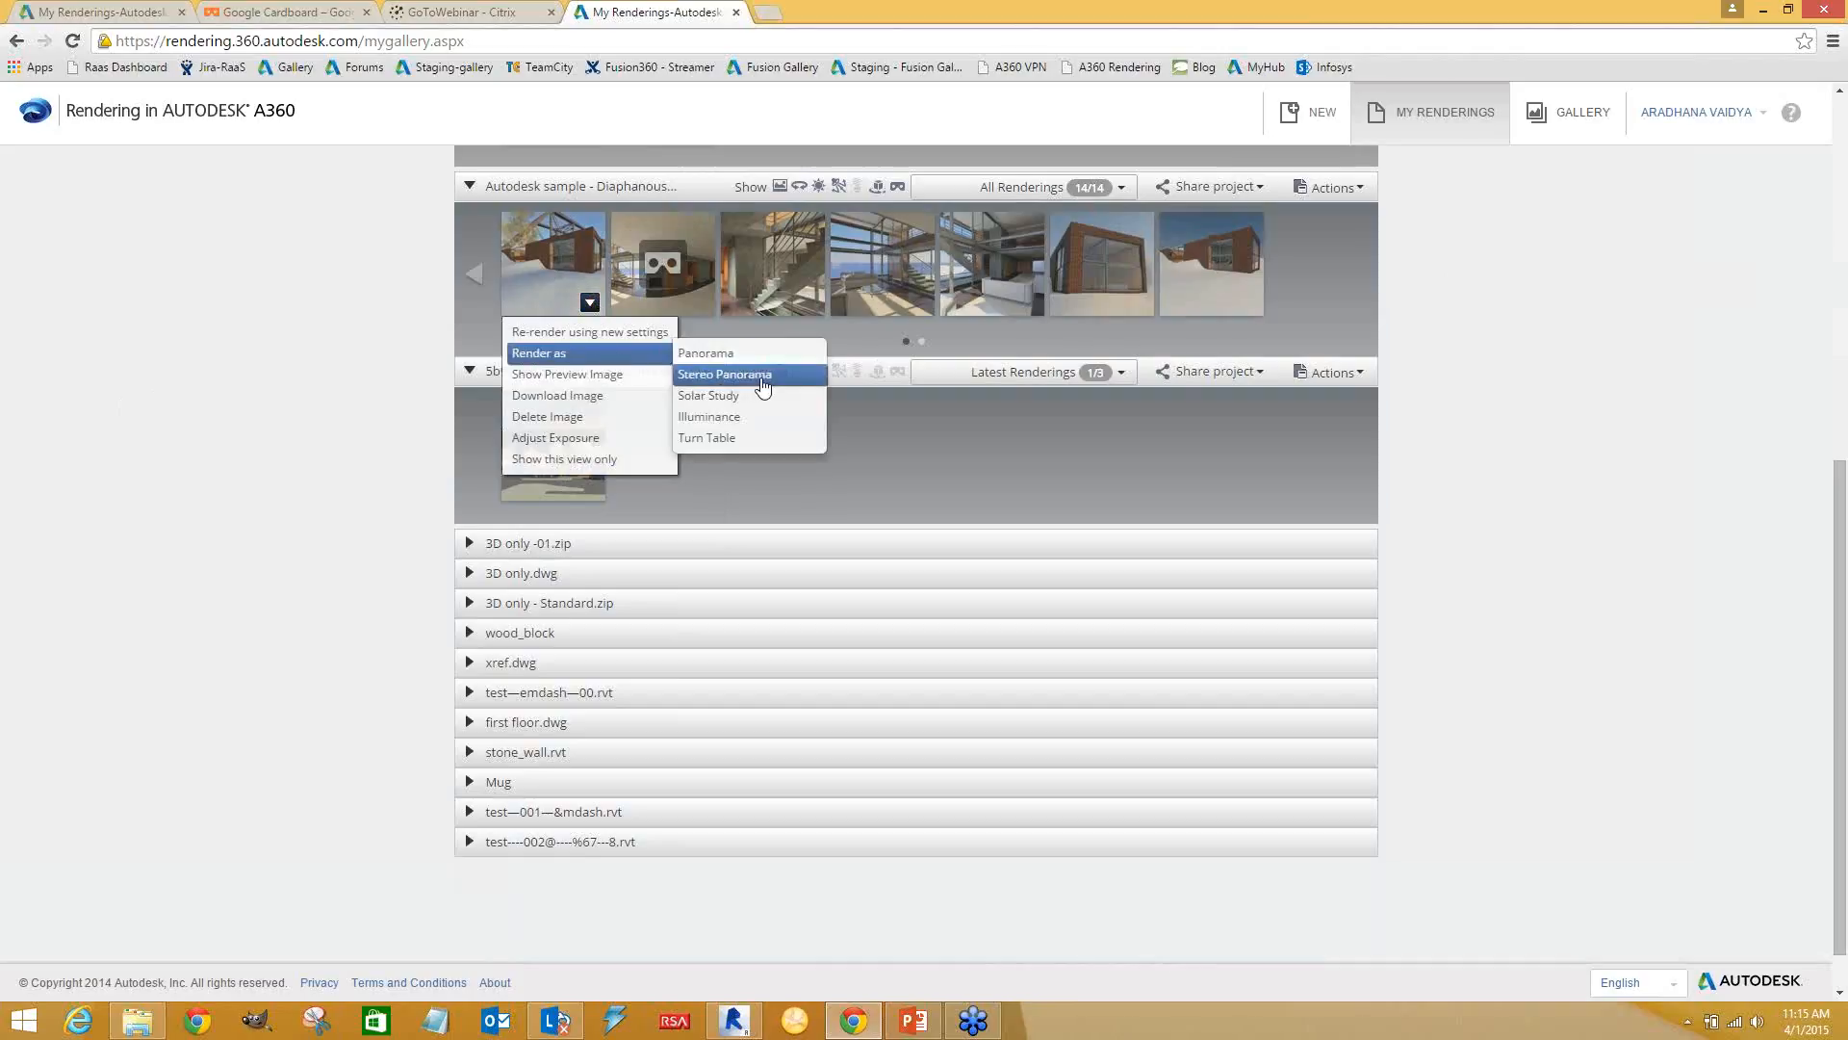
# Open the Camera_INT_LVNG_1700 stereo panorama and examine its two stacked images and phone preview link
pyautogui.click(655, 280)
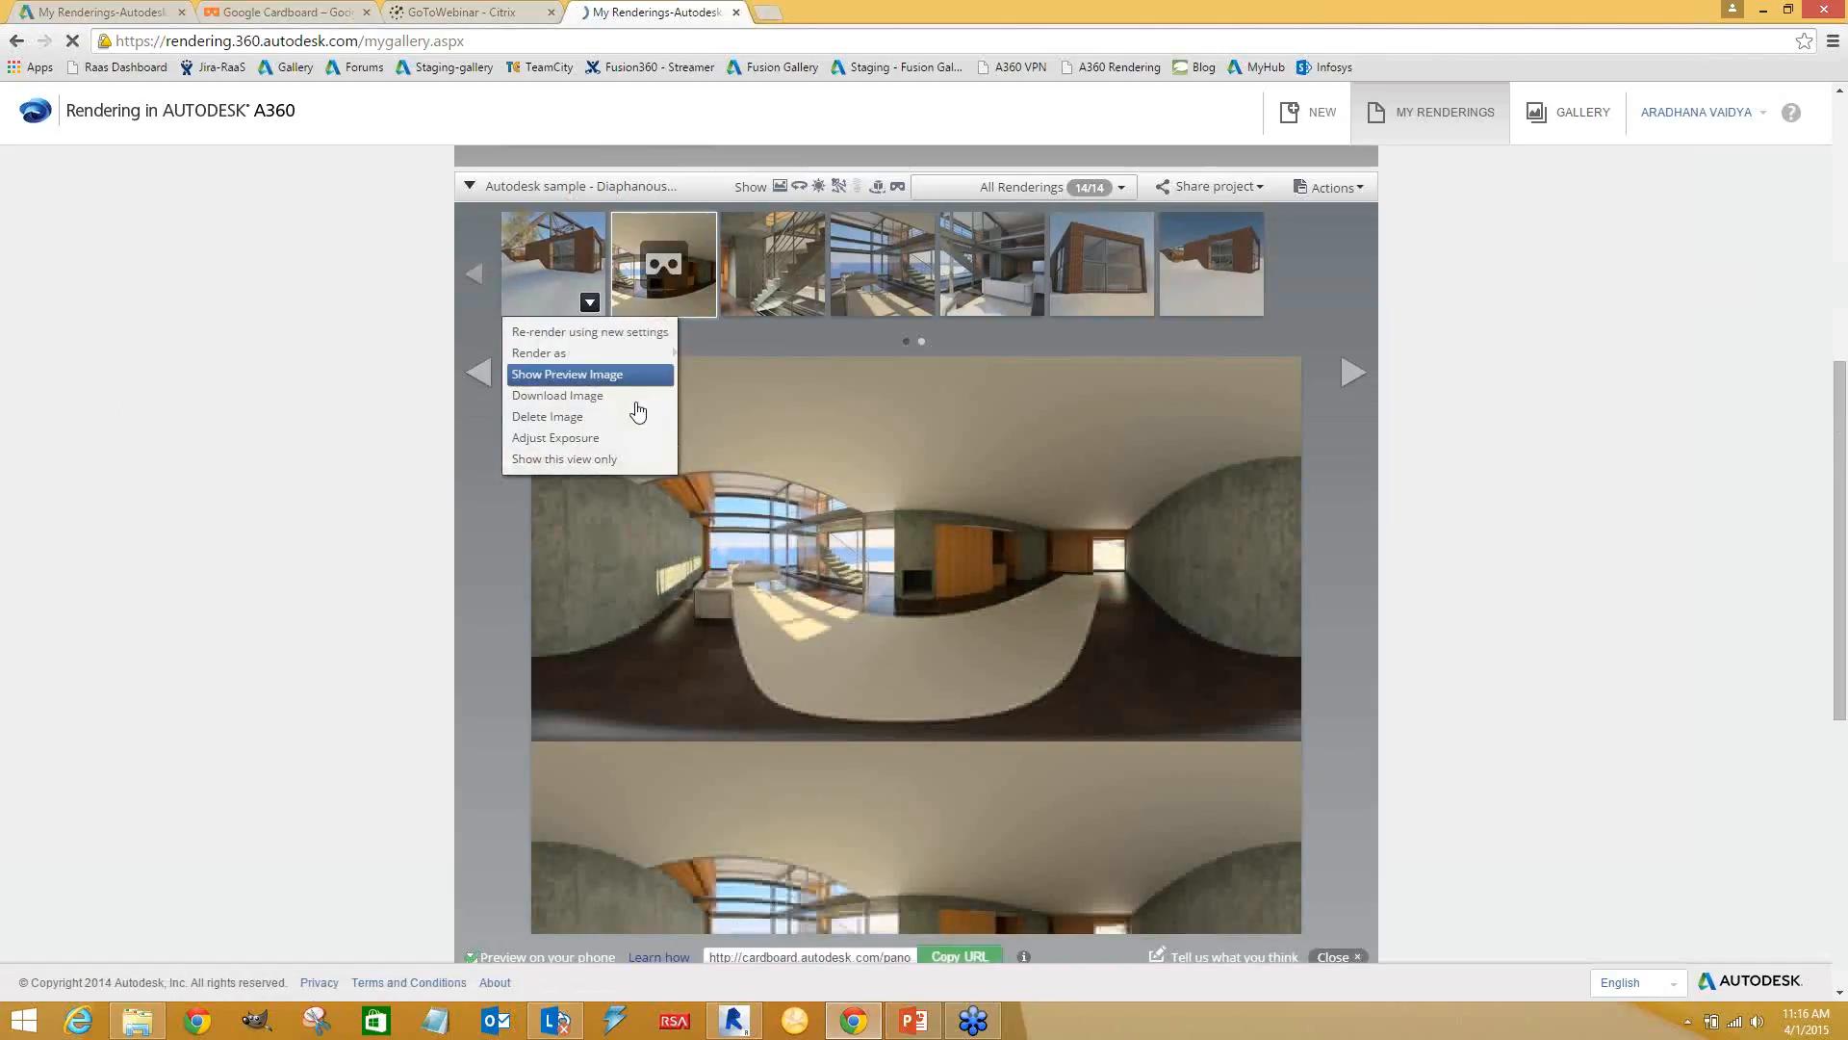
pyautogui.scroll(-1, 1022, 546)
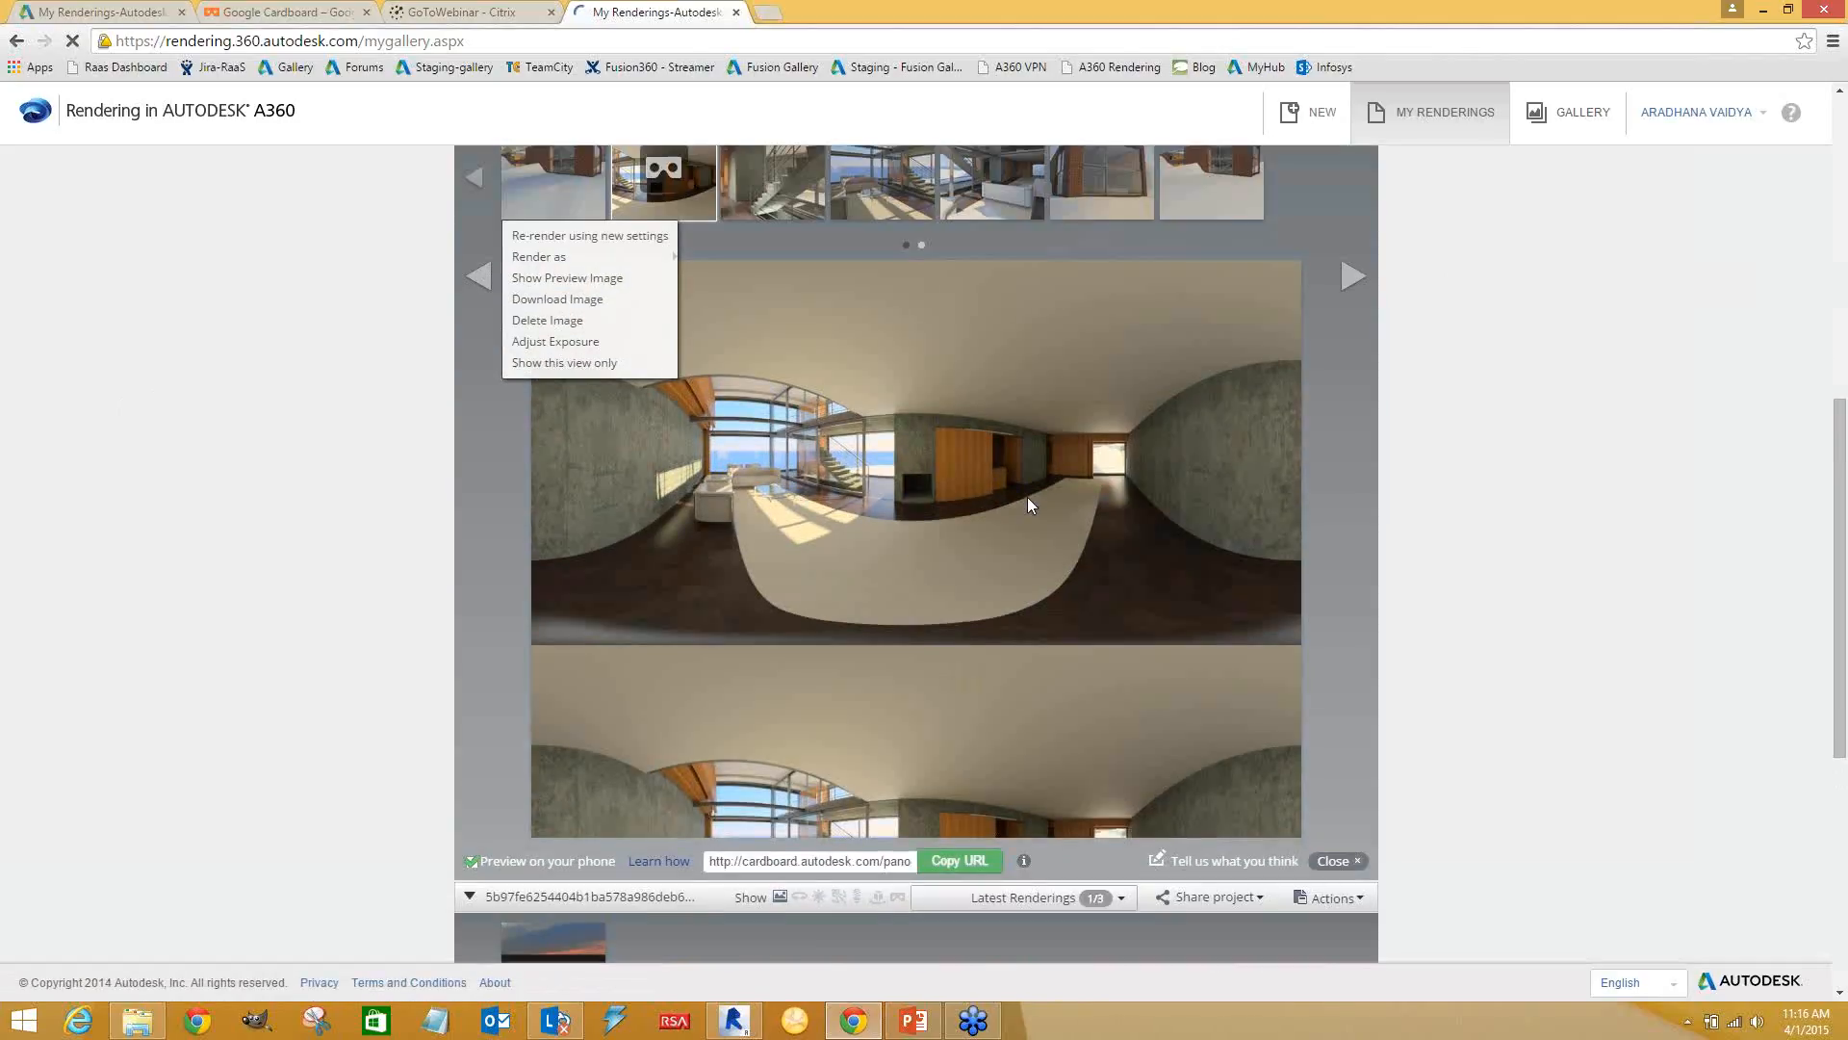
pyautogui.scroll(1, 1026, 497)
pyautogui.scroll(-1, 1074, 674)
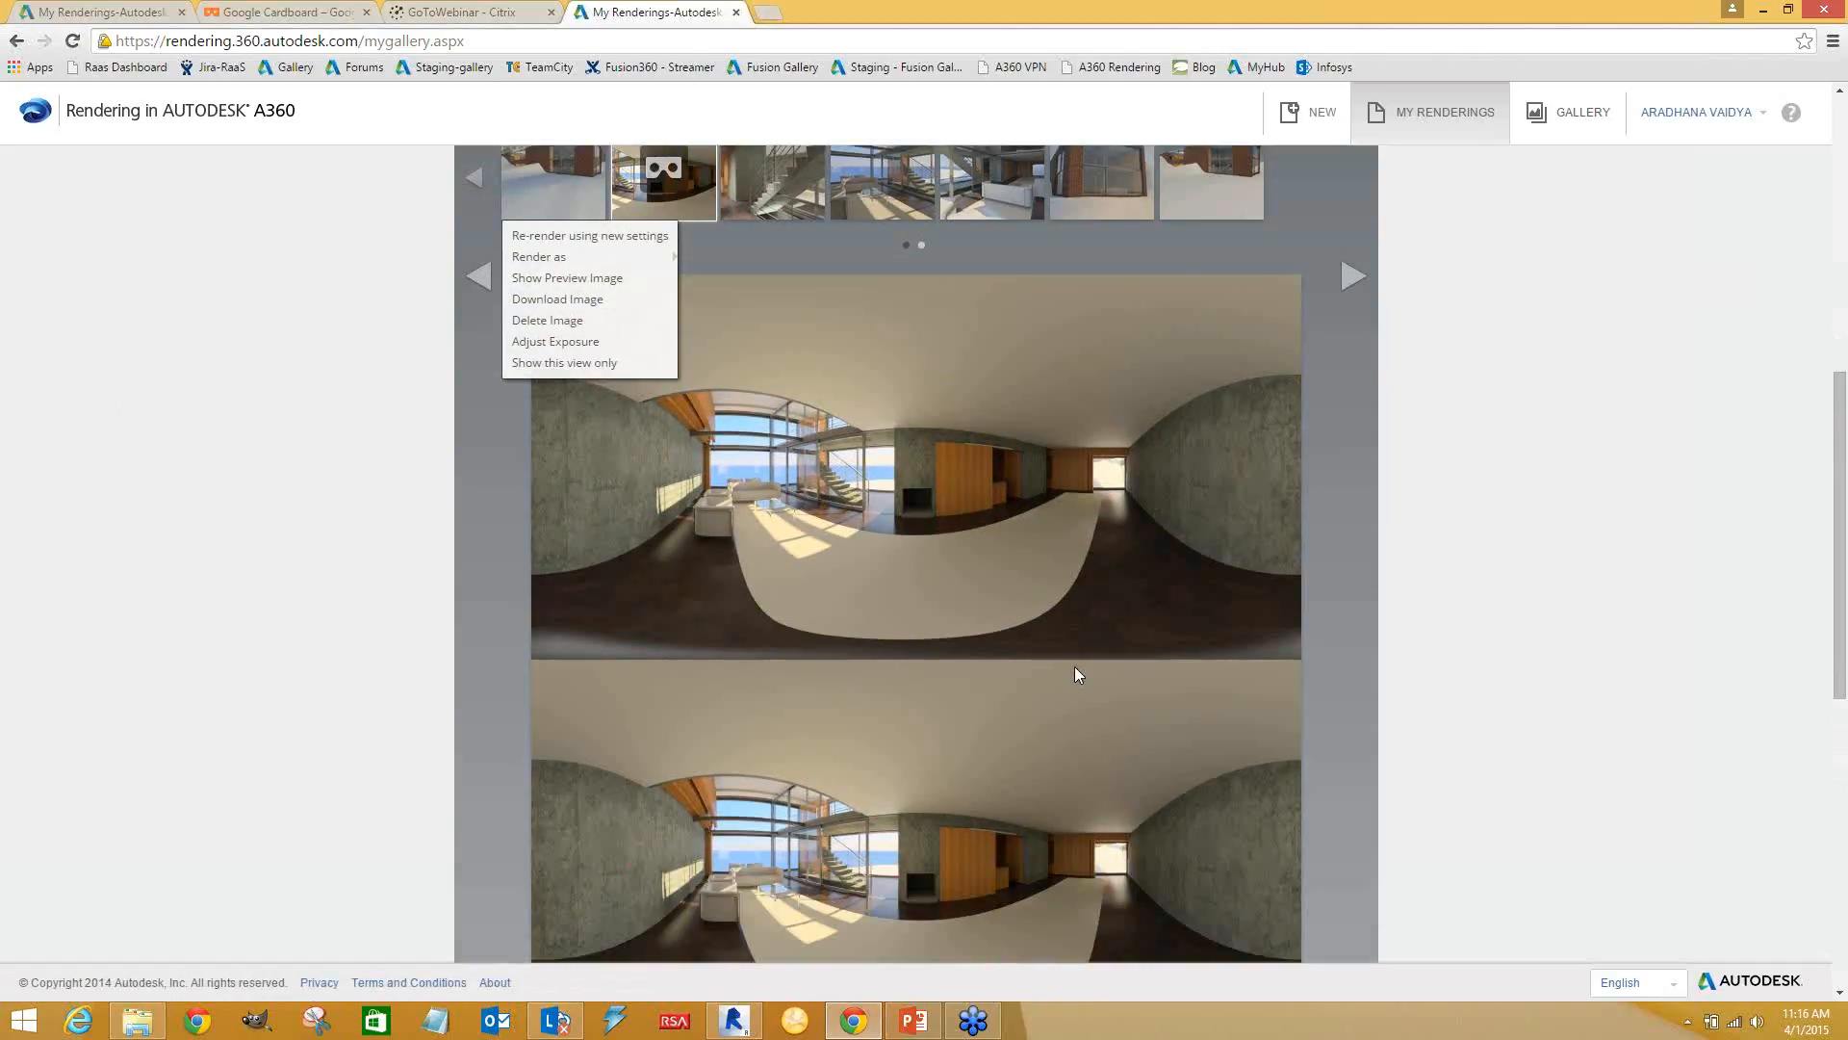
pyautogui.click(356, 428)
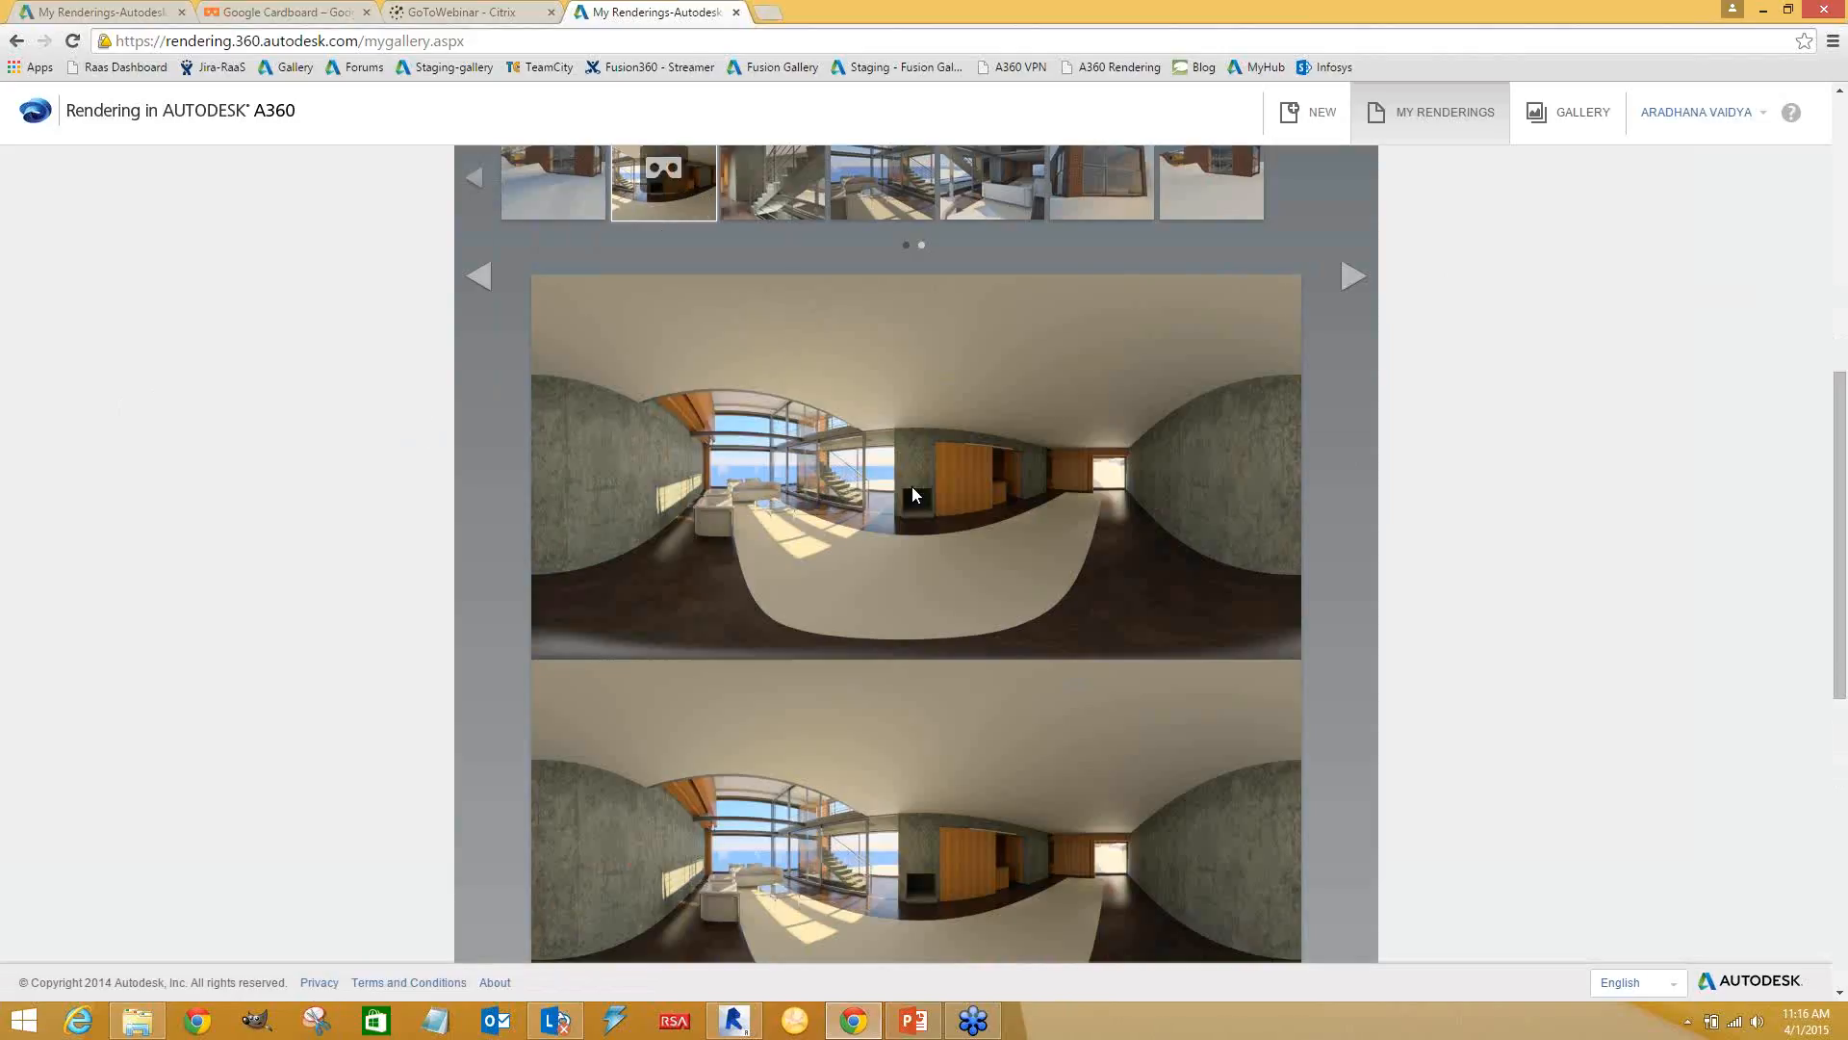
pyautogui.scroll(-1, 916, 453)
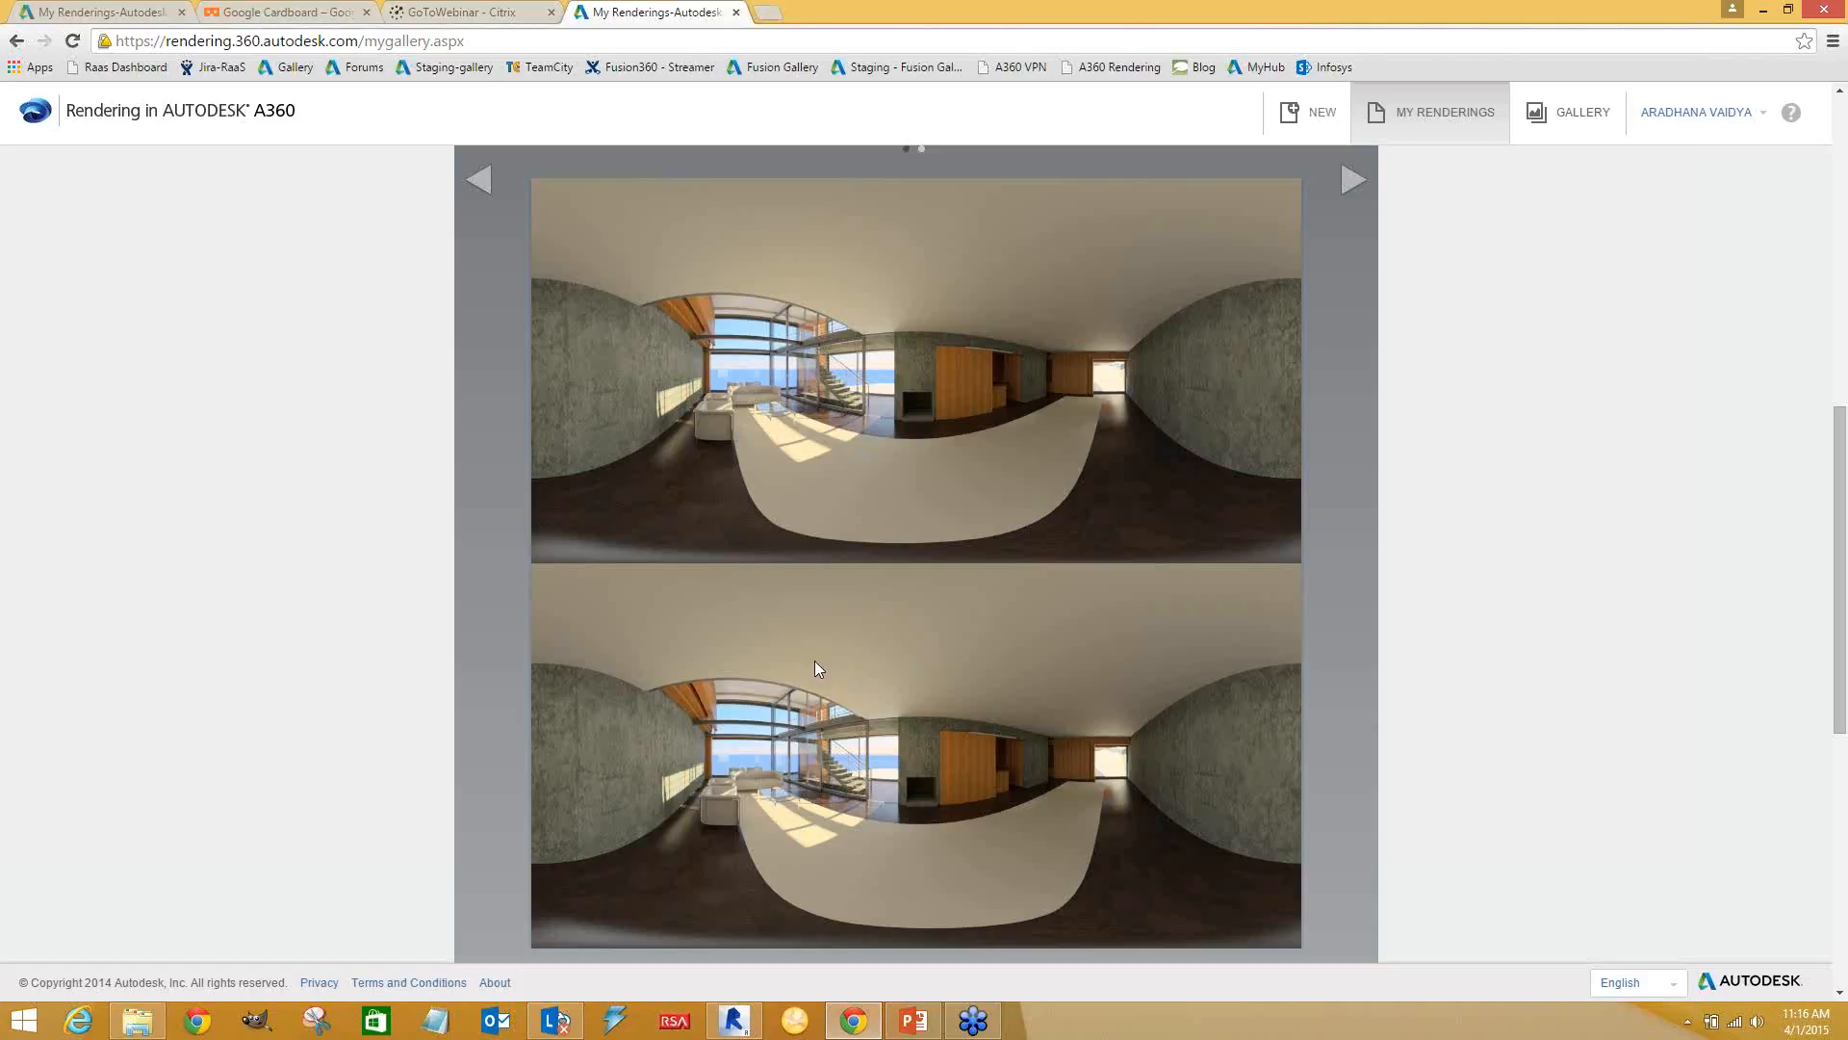
pyautogui.scroll(-1, 814, 662)
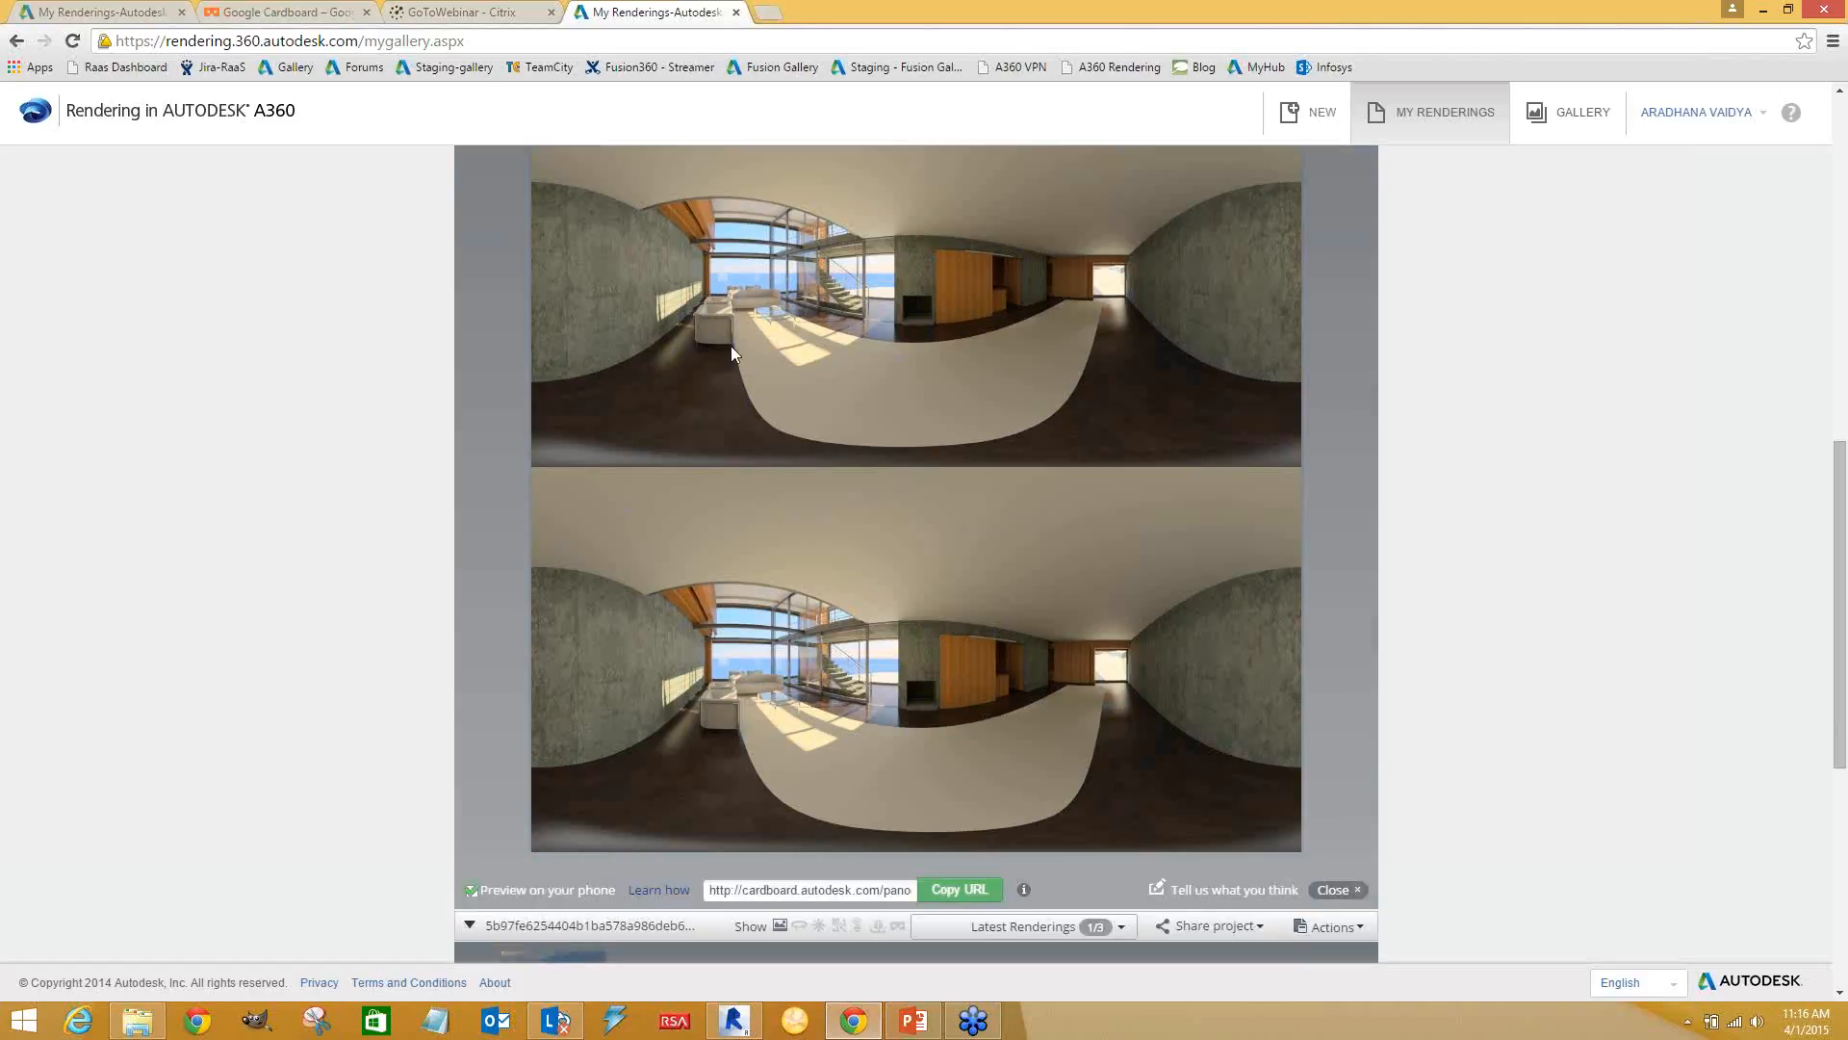
pyautogui.scroll(1, 418, 422)
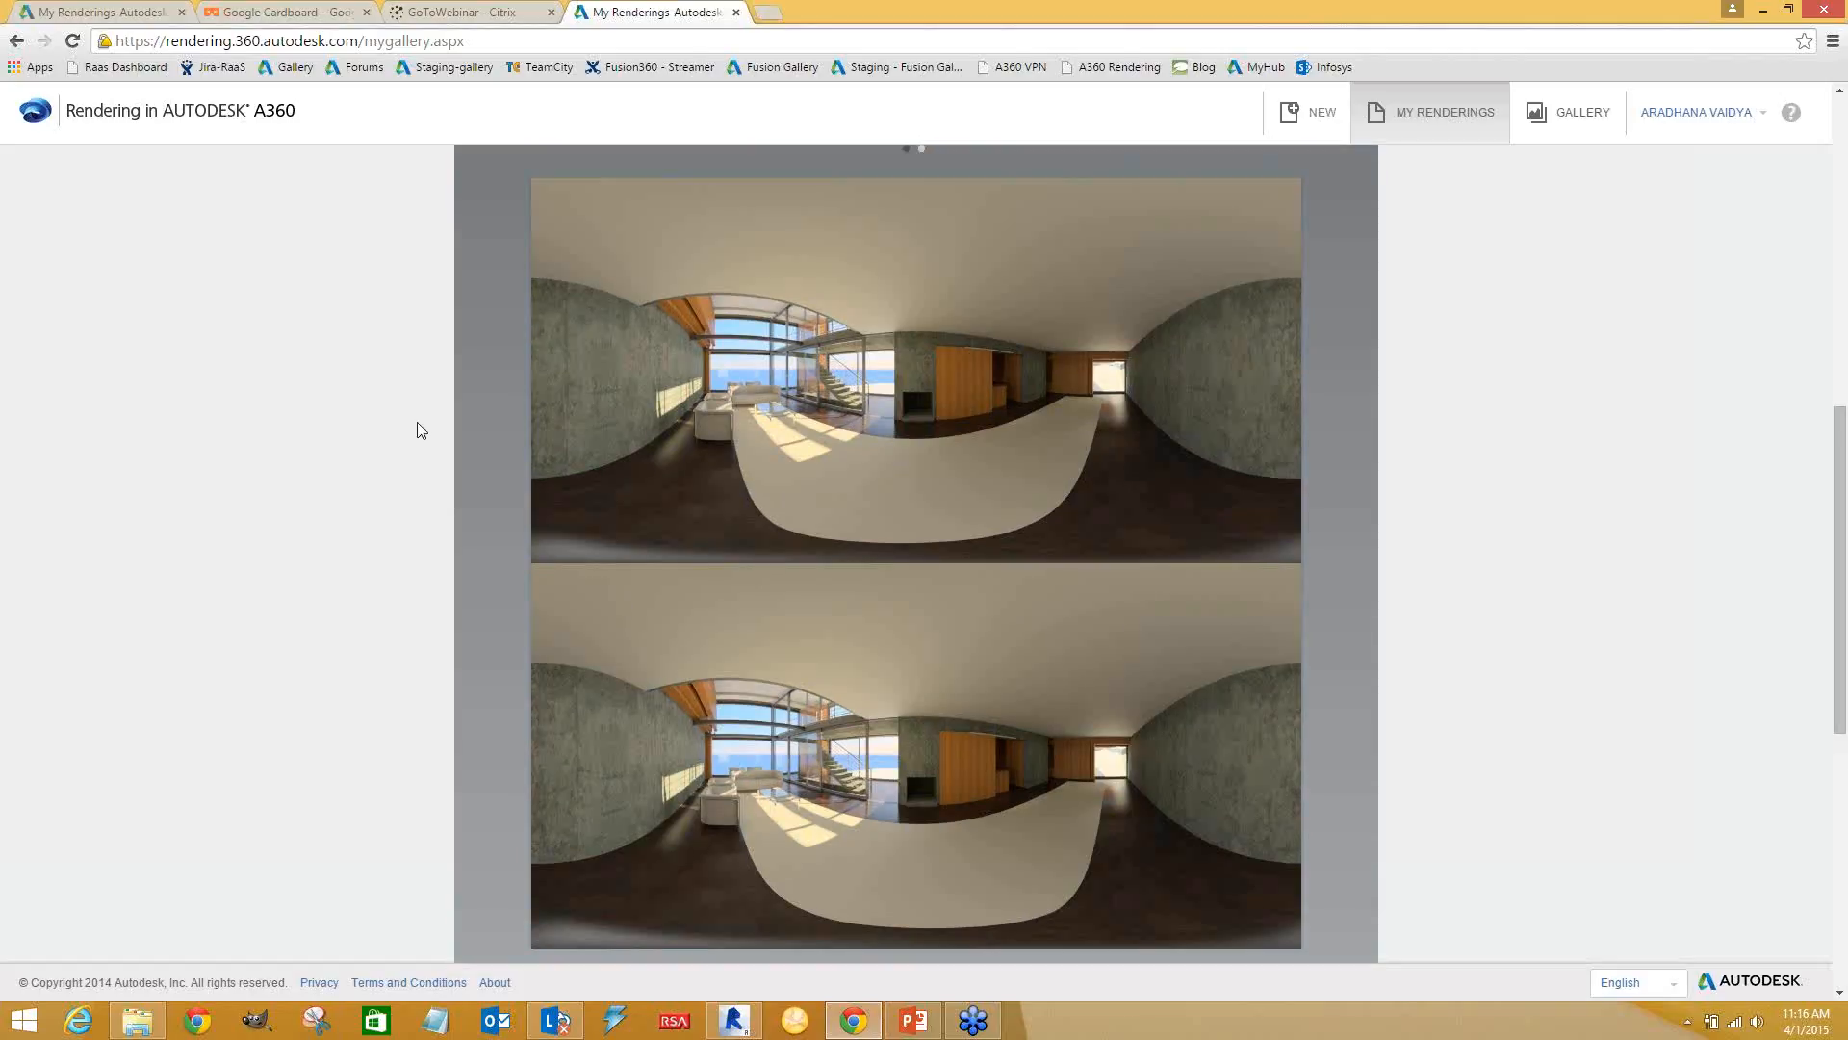
# Compare the two stacked images of the living room stereo panorama and copy its phone preview URL
pyautogui.scroll(-1, 416, 424)
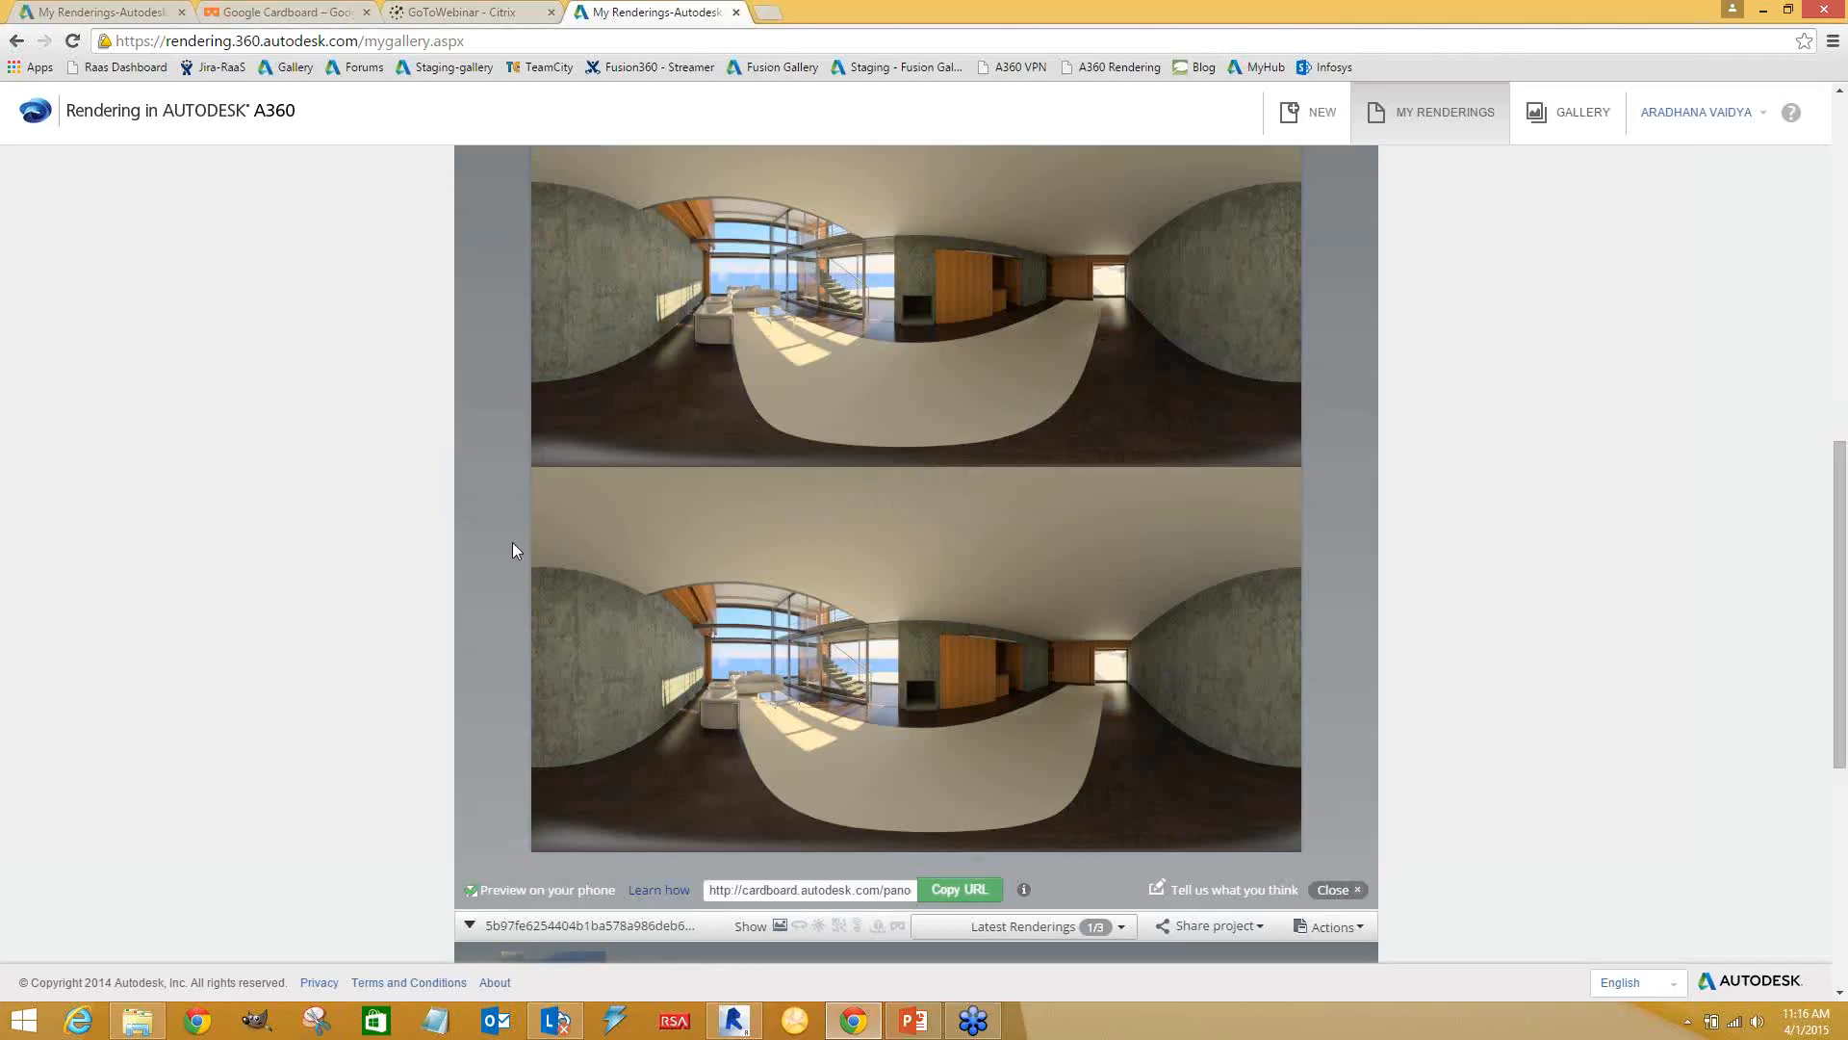
pyautogui.scroll(1, 323, 521)
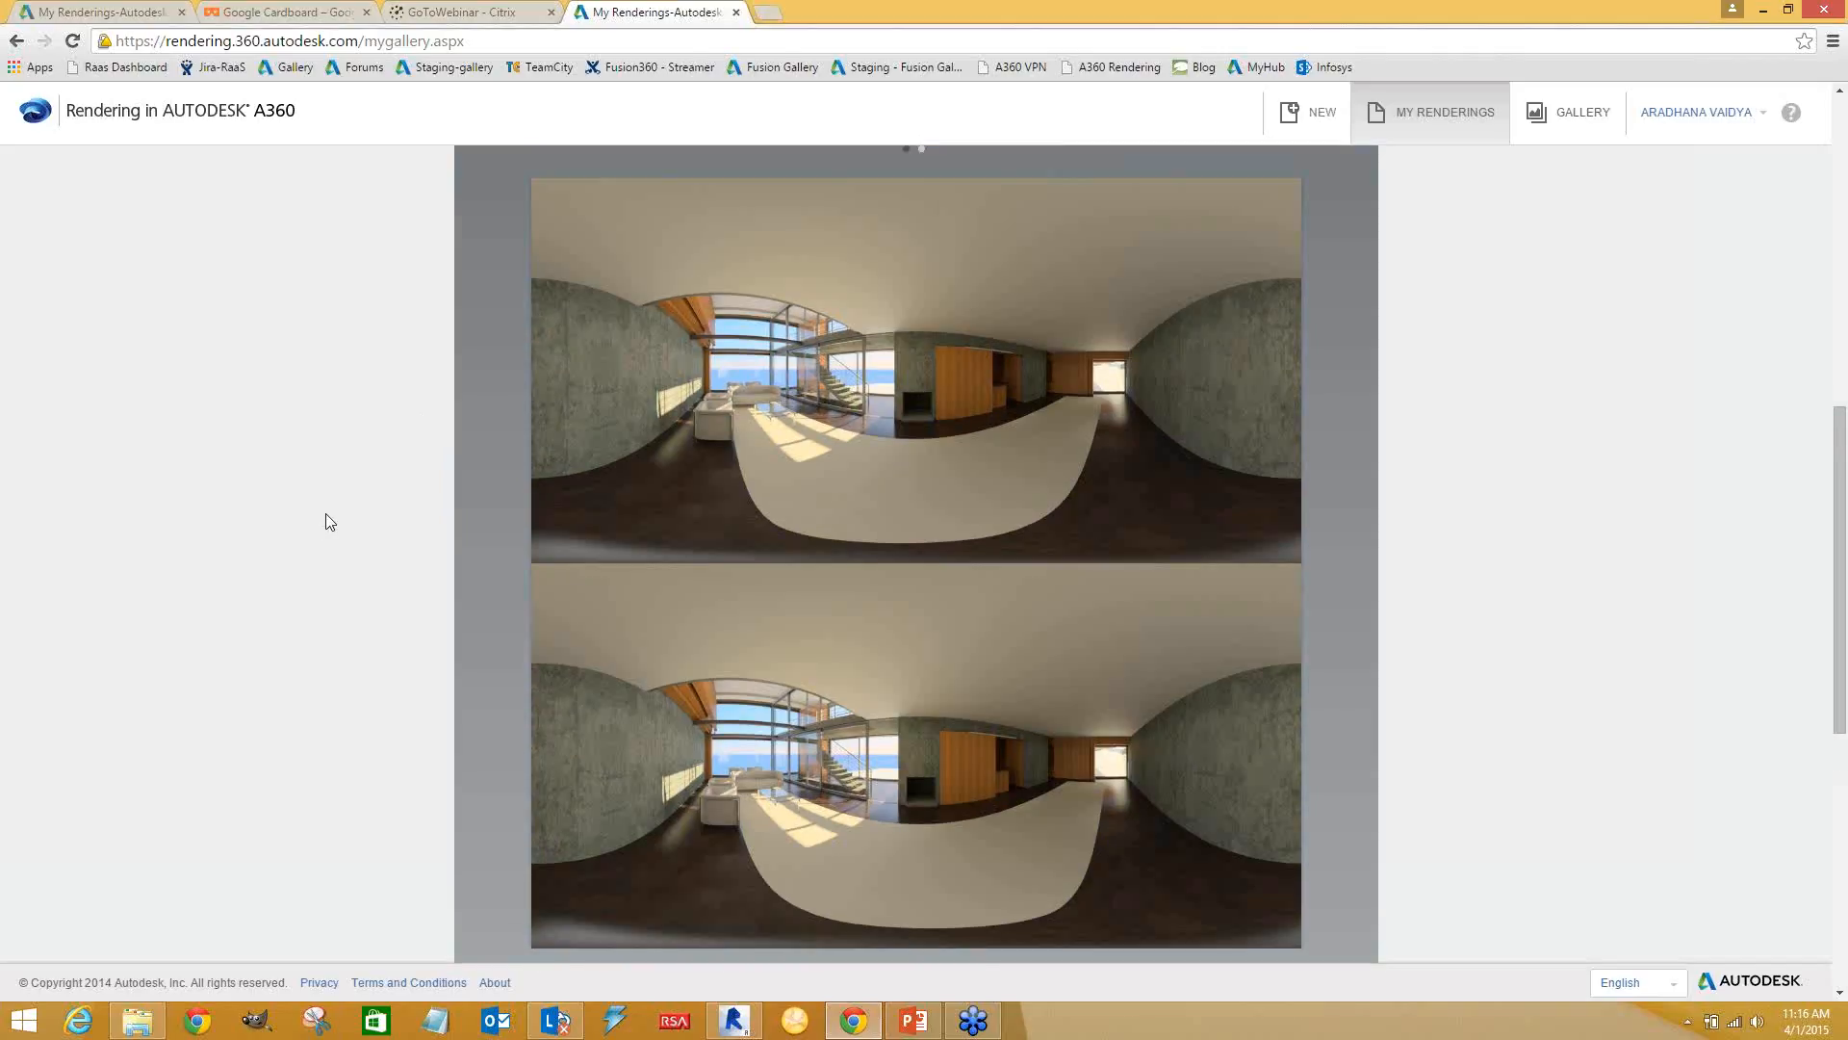
pyautogui.scroll(-1, 327, 525)
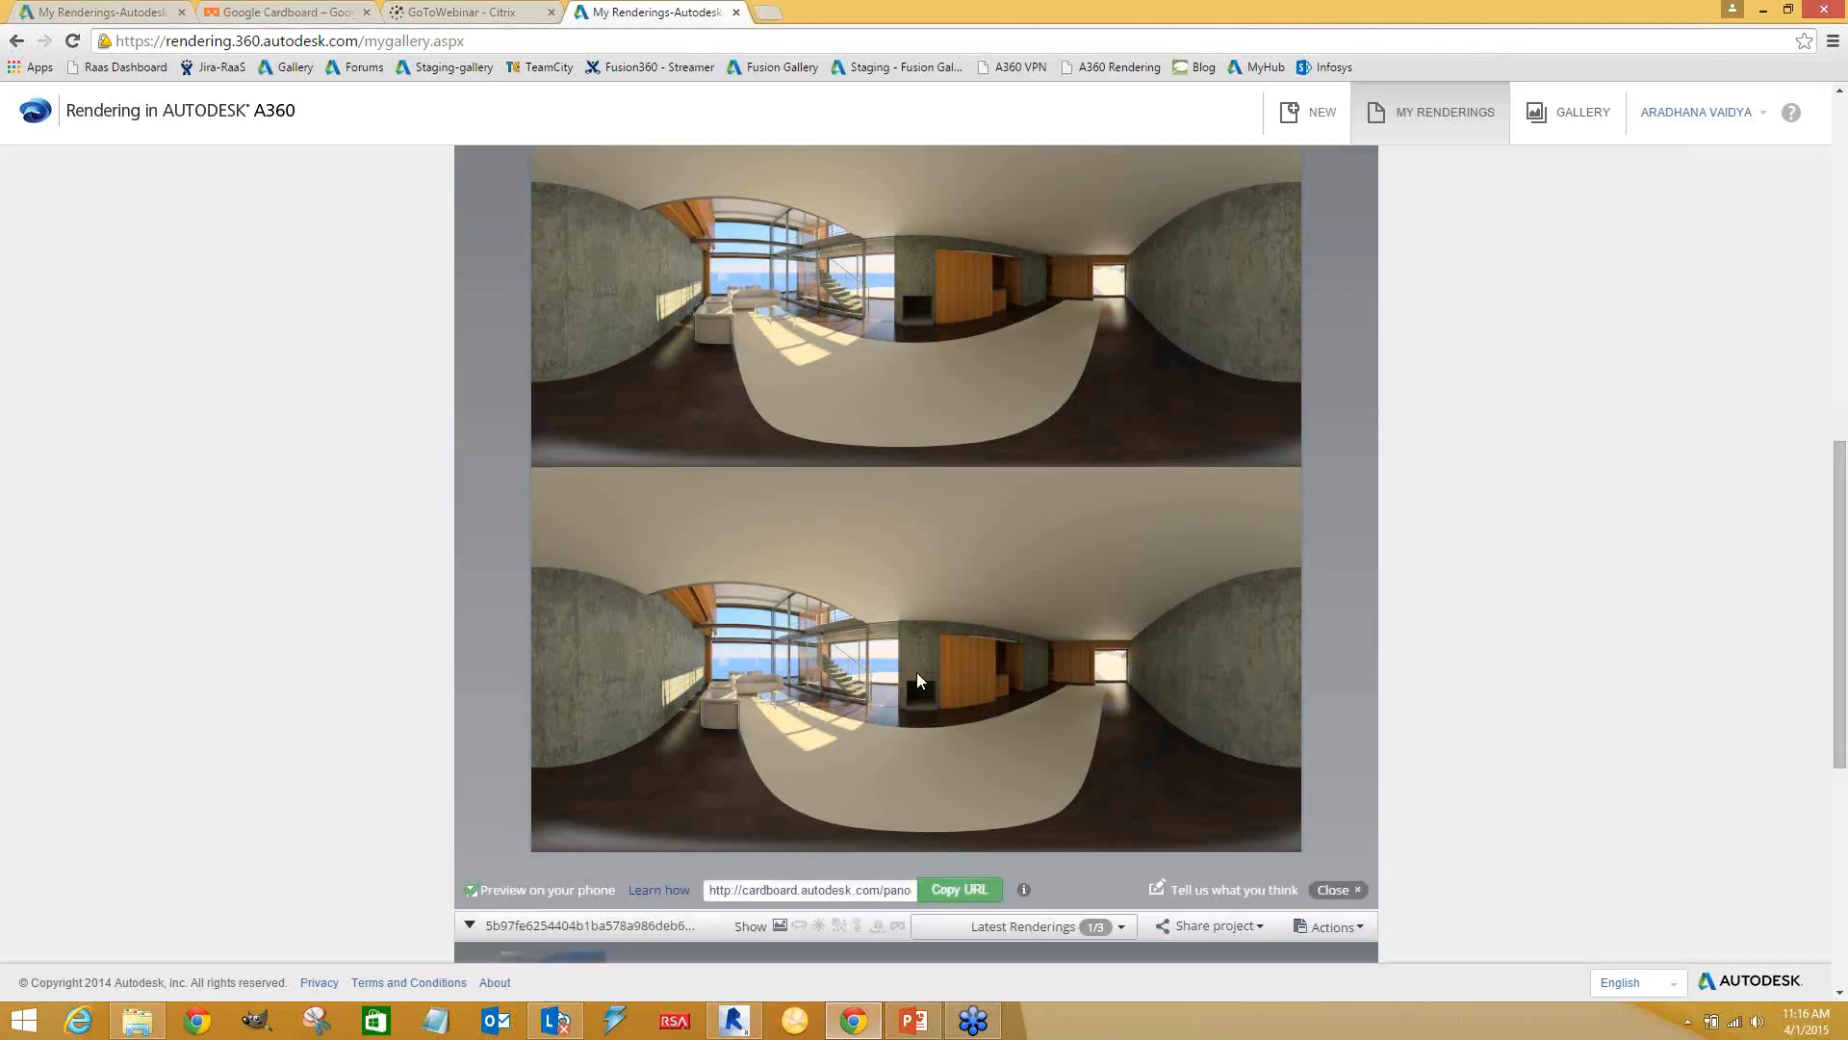
pyautogui.scroll(2, 599, 552)
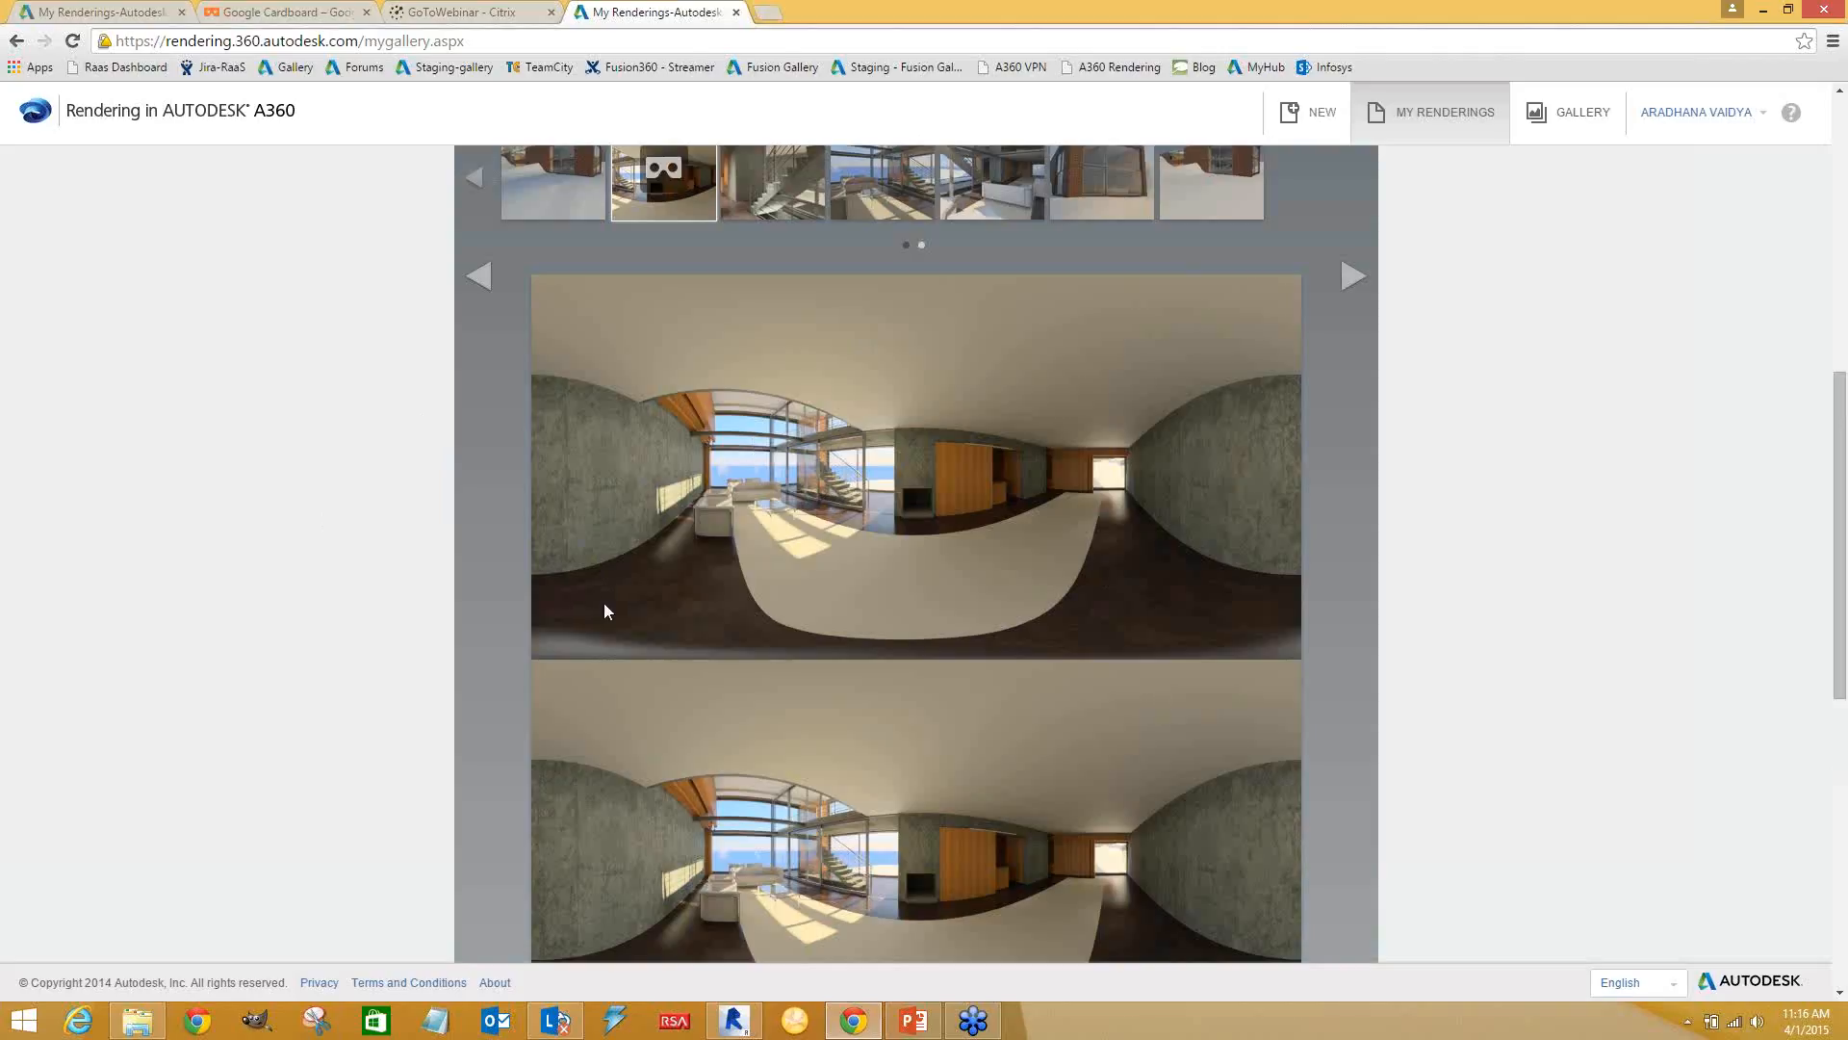
pyautogui.scroll(-1, 501, 616)
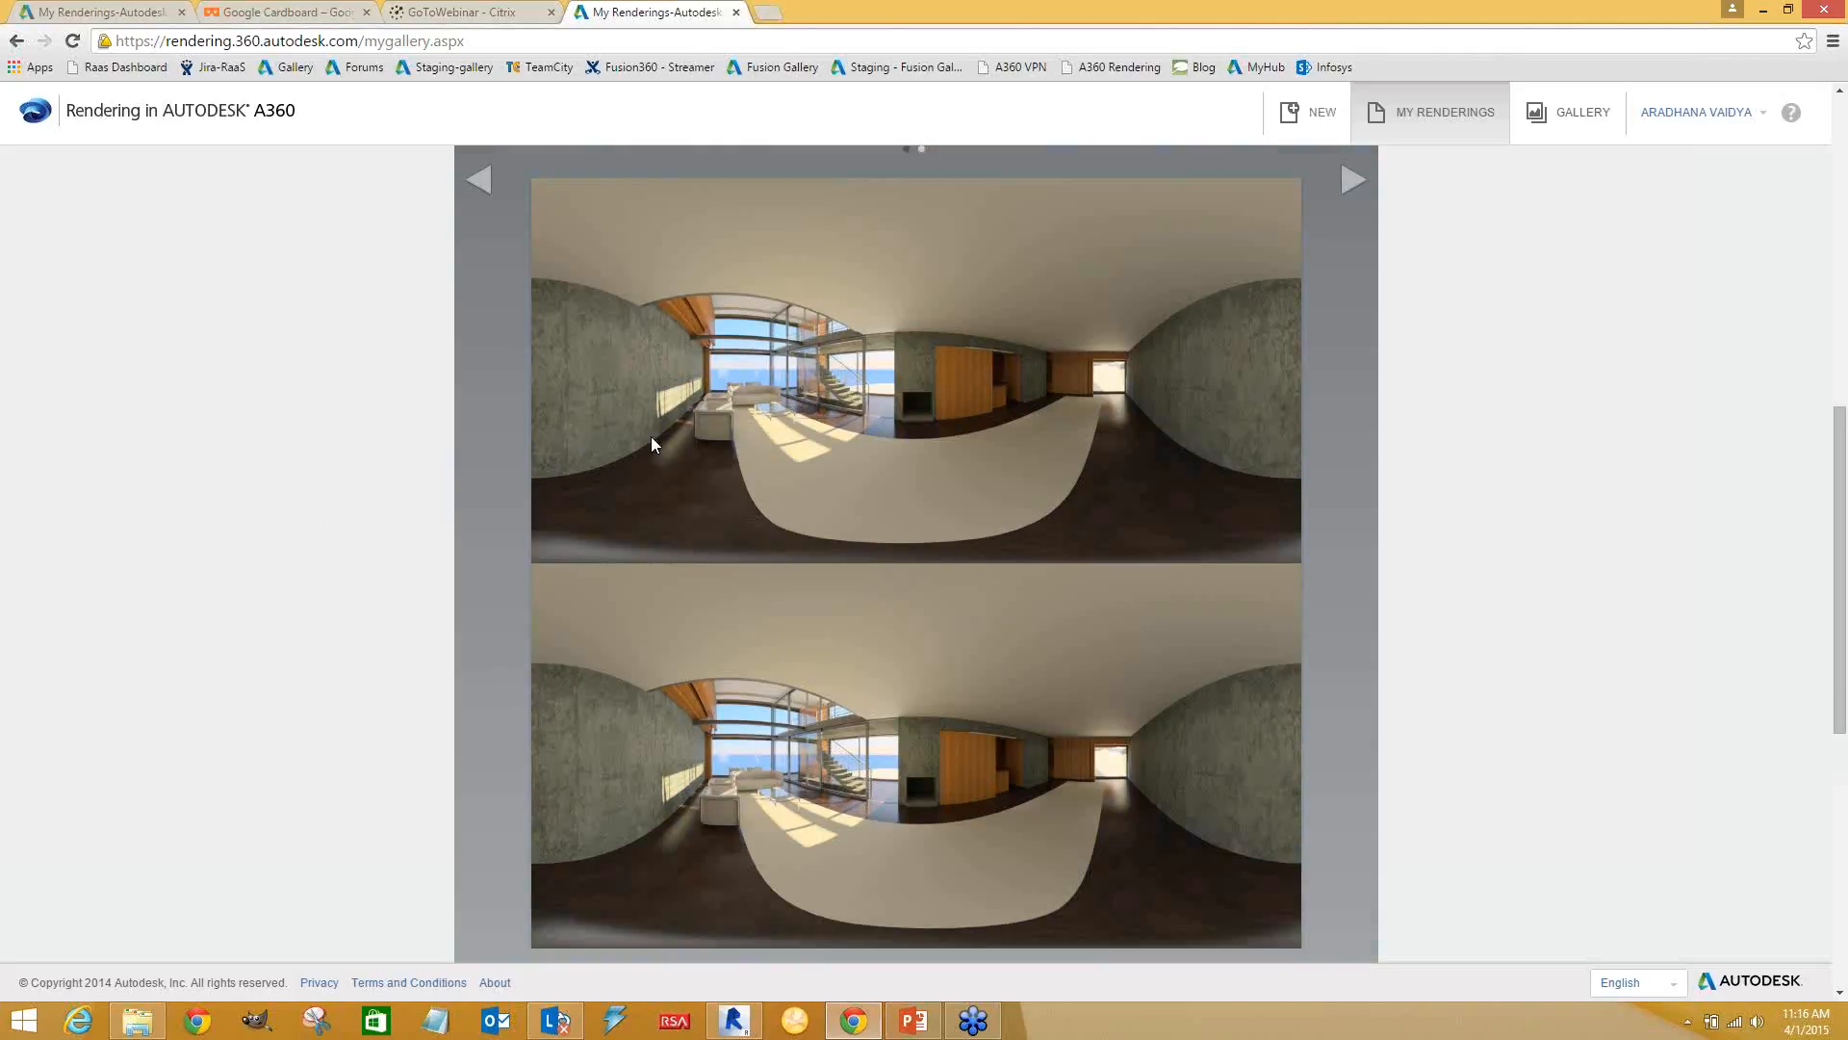
pyautogui.scroll(-1, 985, 515)
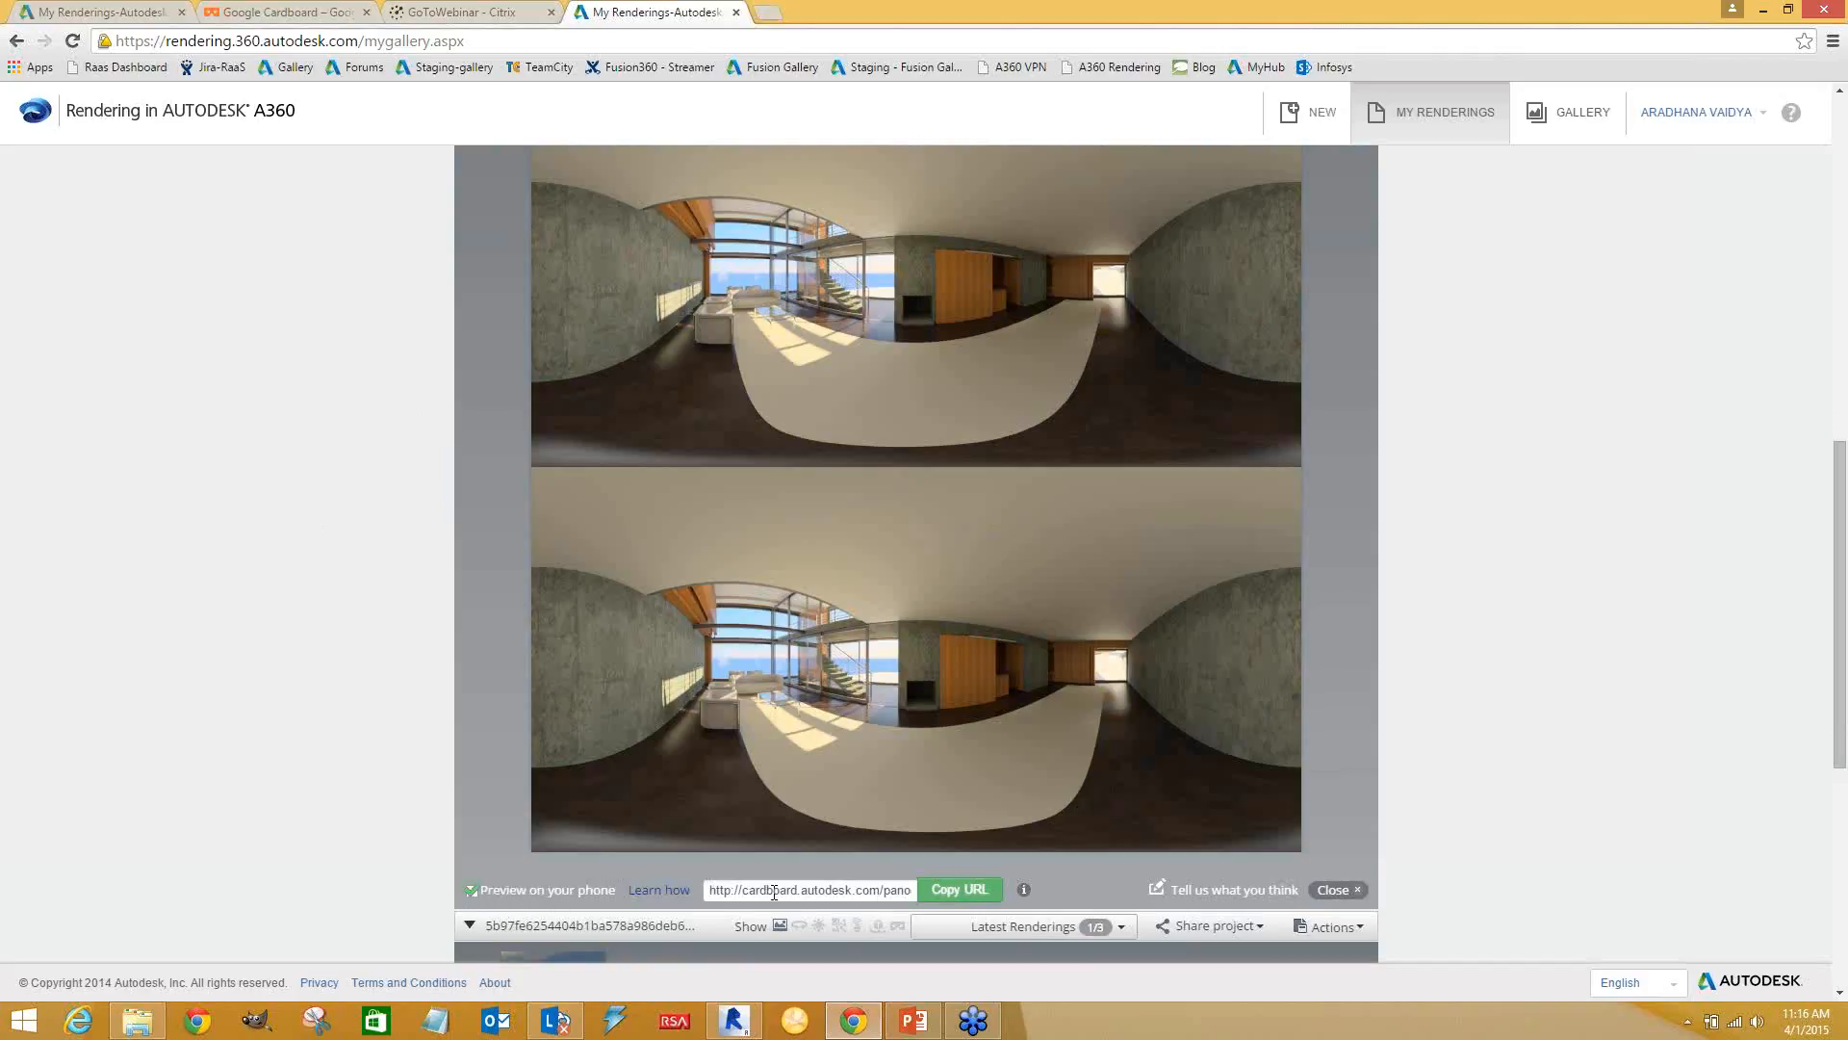
pyautogui.click(974, 891)
pyautogui.scroll(1, 1429, 693)
pyautogui.scroll(-1, 1429, 696)
pyautogui.scroll(1, 433, 457)
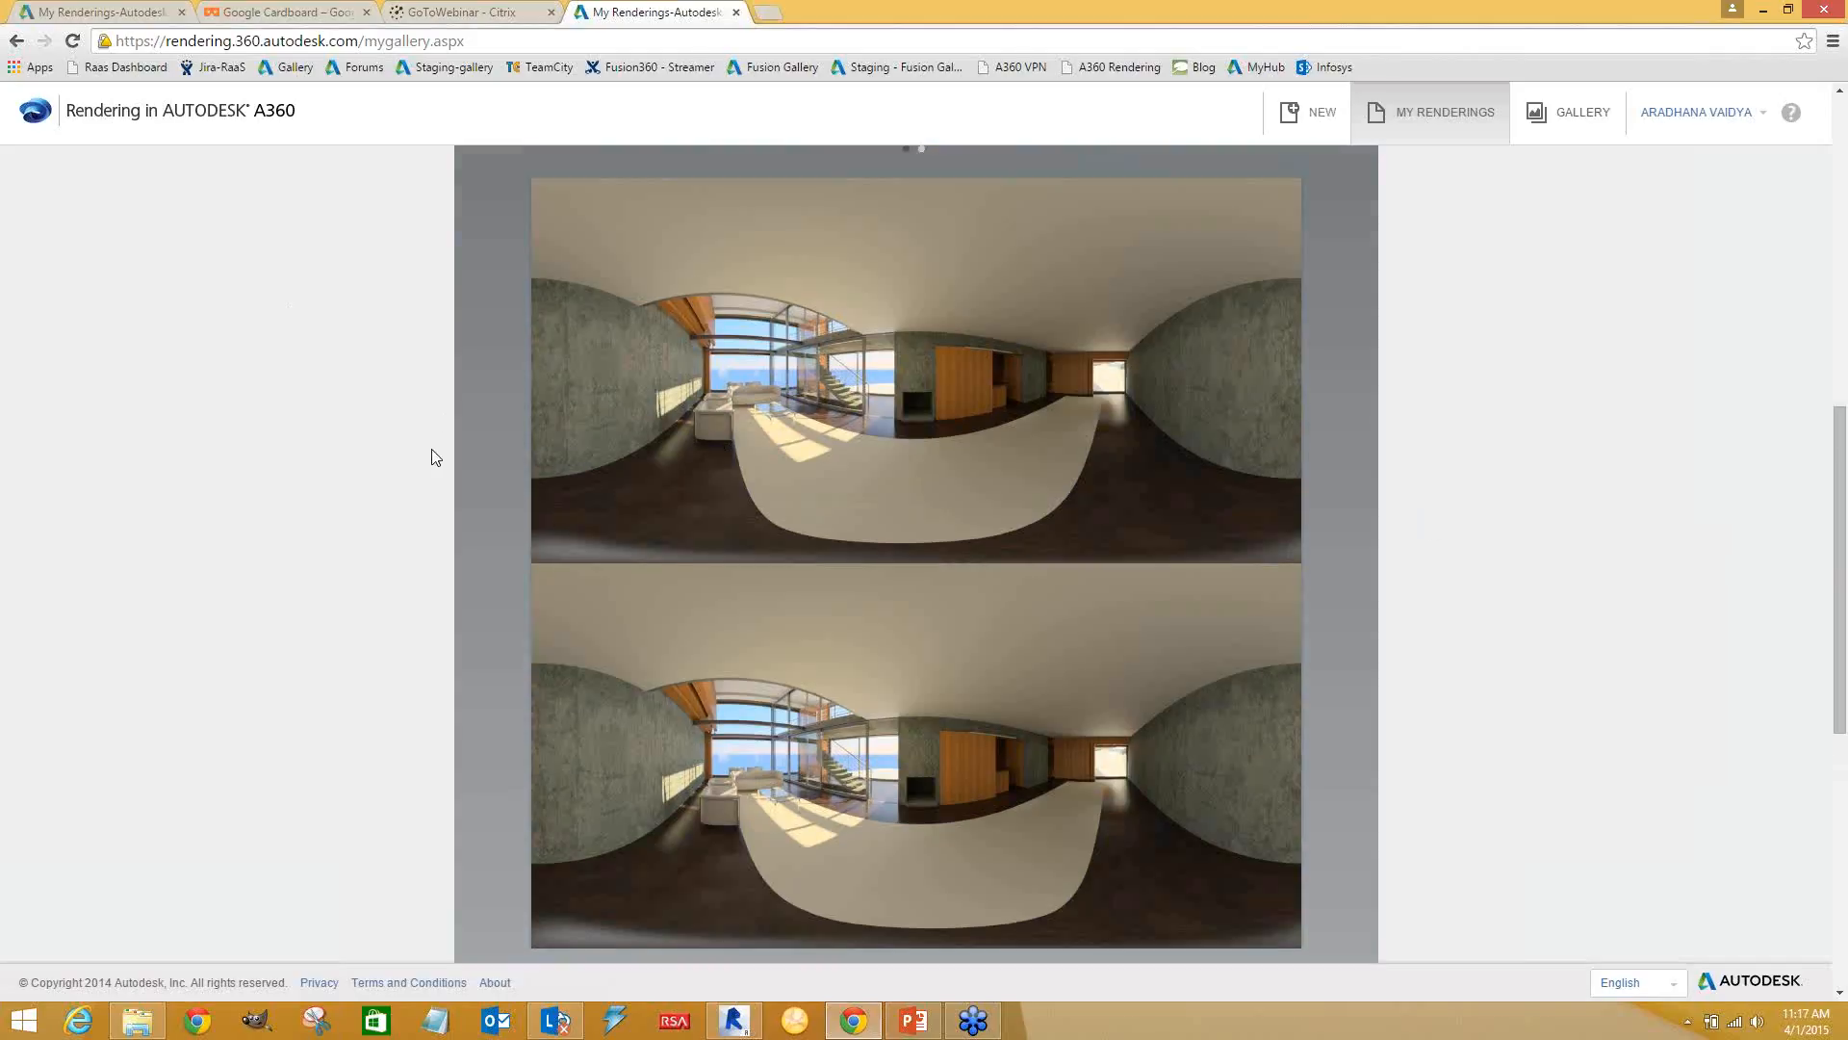
pyautogui.scroll(-1, 432, 457)
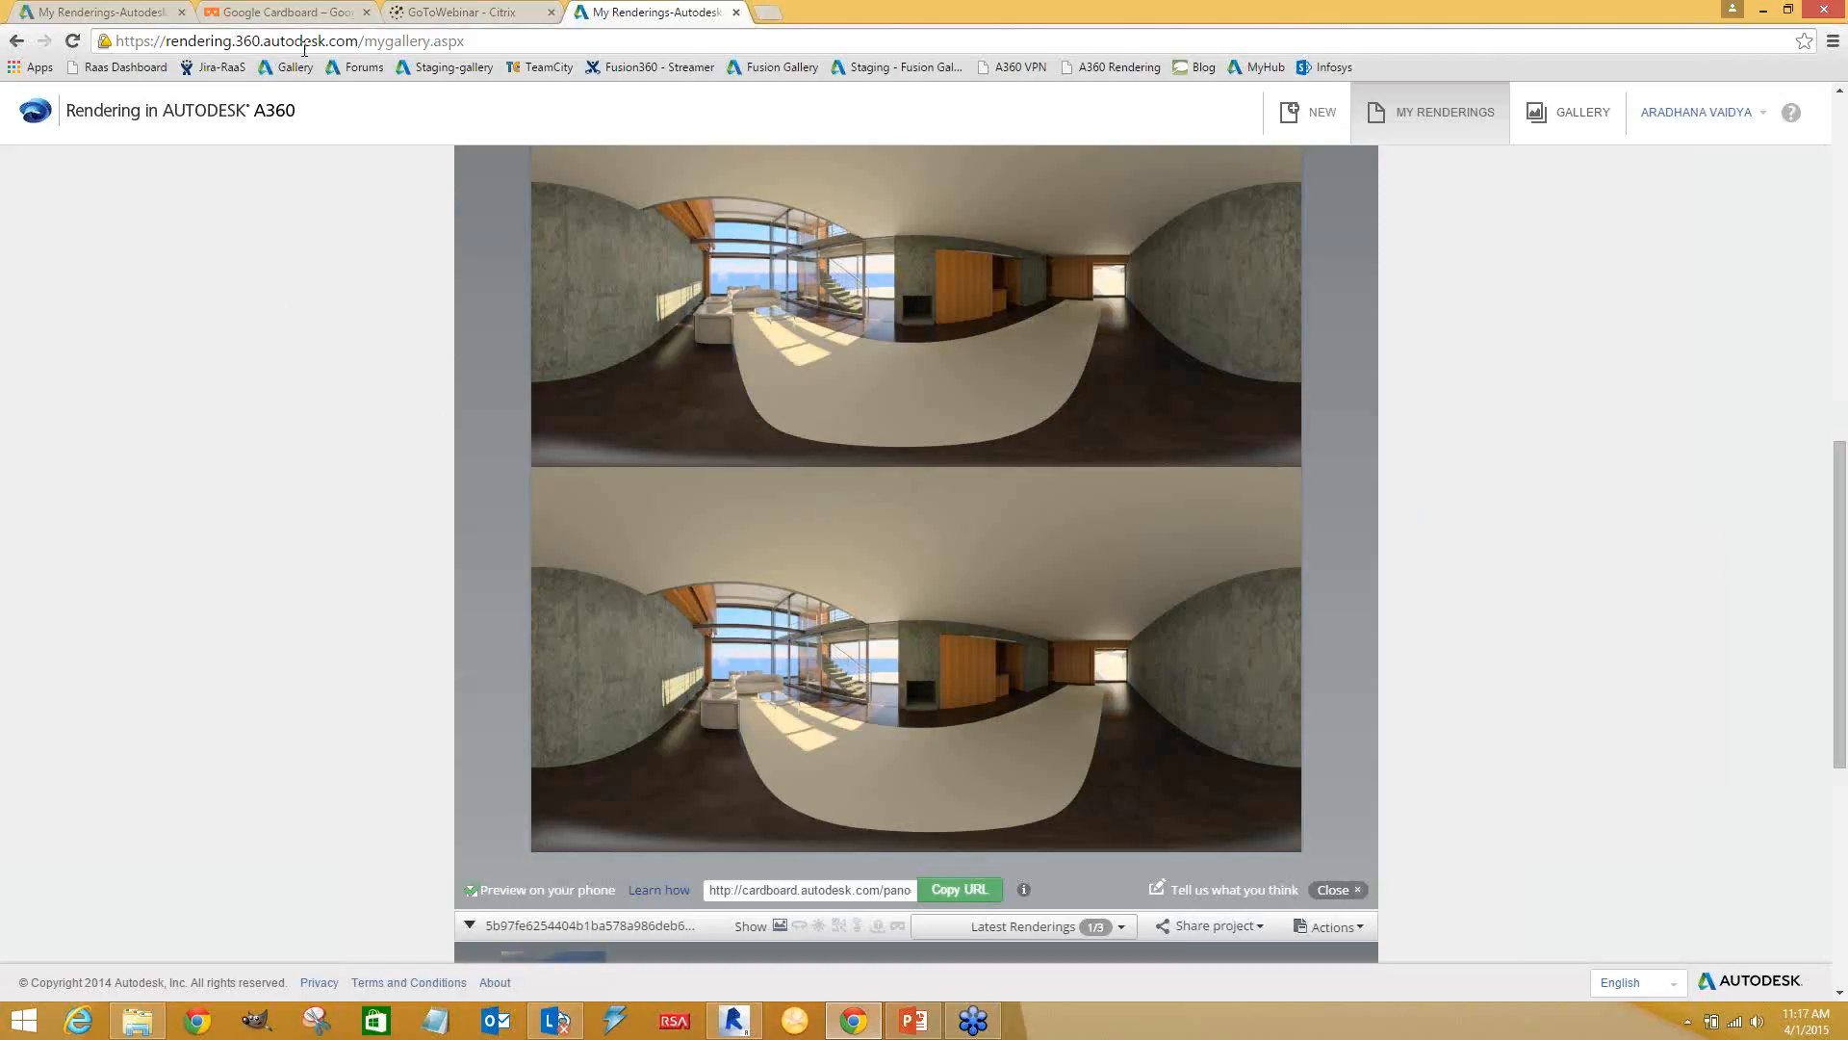
# Switch to the Google Cardboard page and review the viewer picture and its How It Works section
pyautogui.click(264, 12)
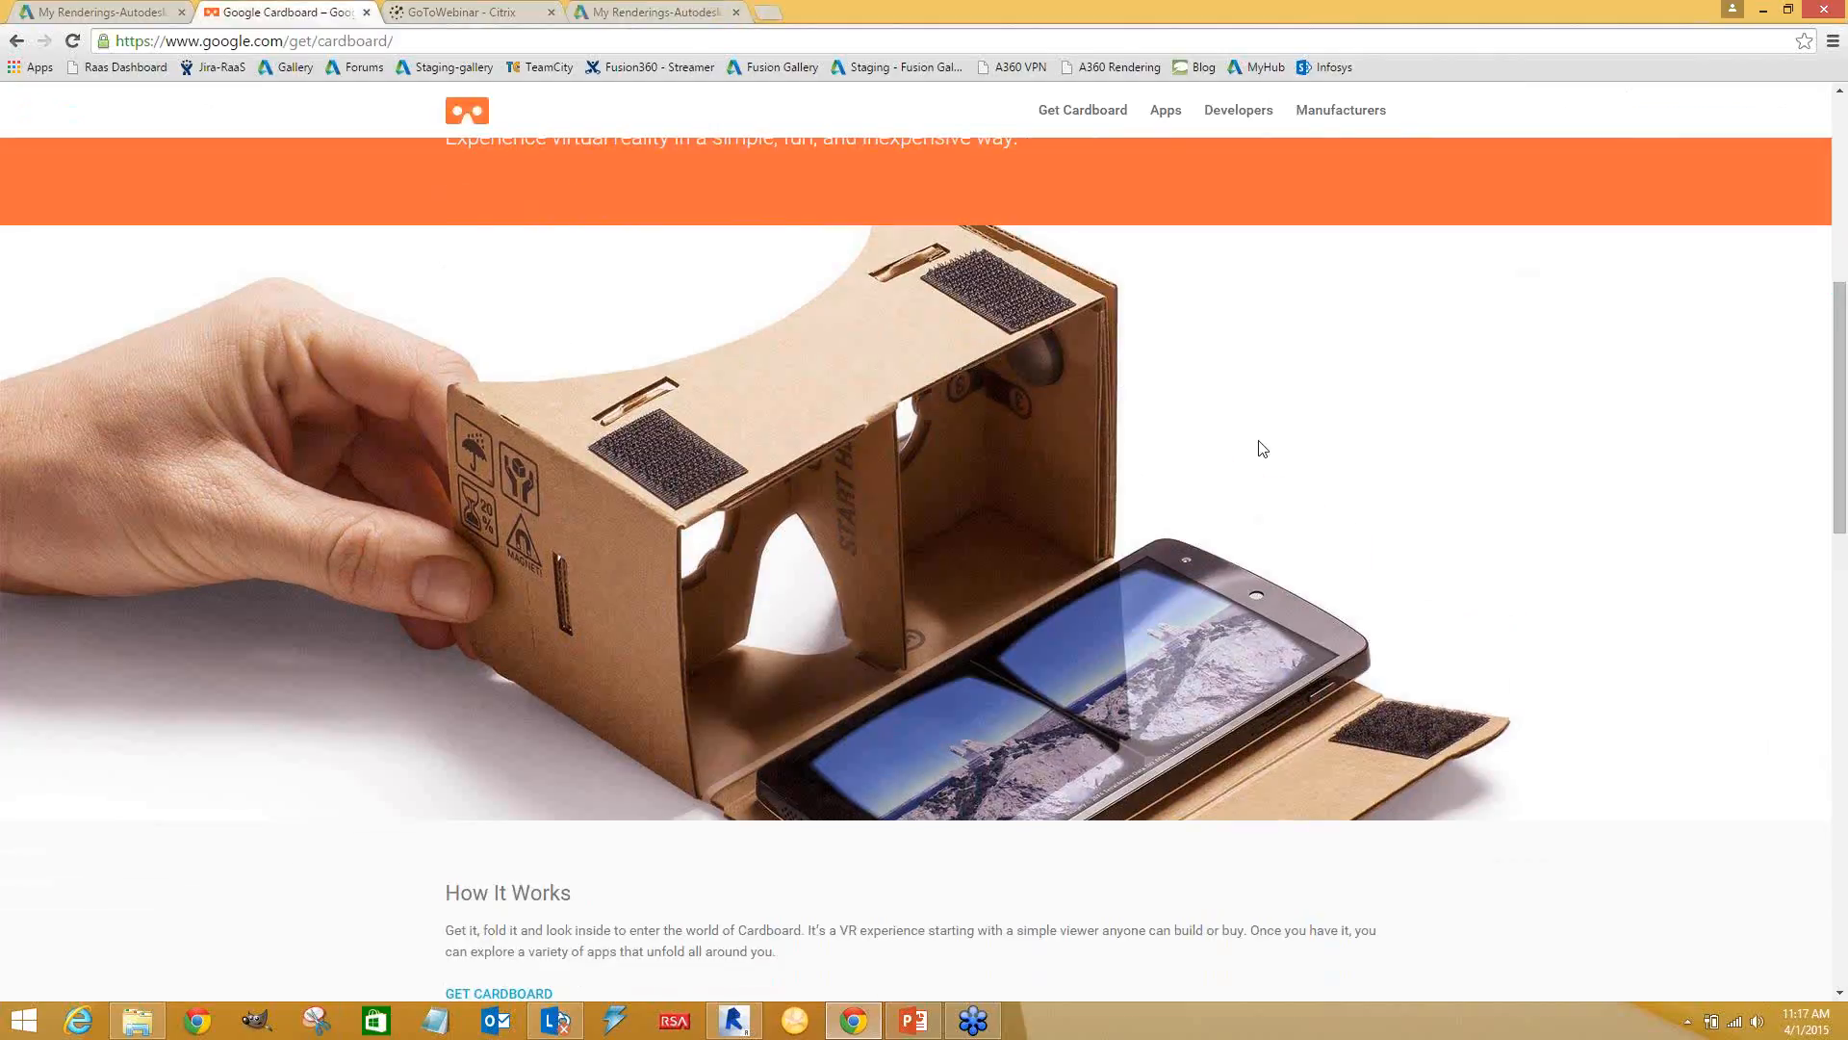
pyautogui.scroll(-1, 1261, 445)
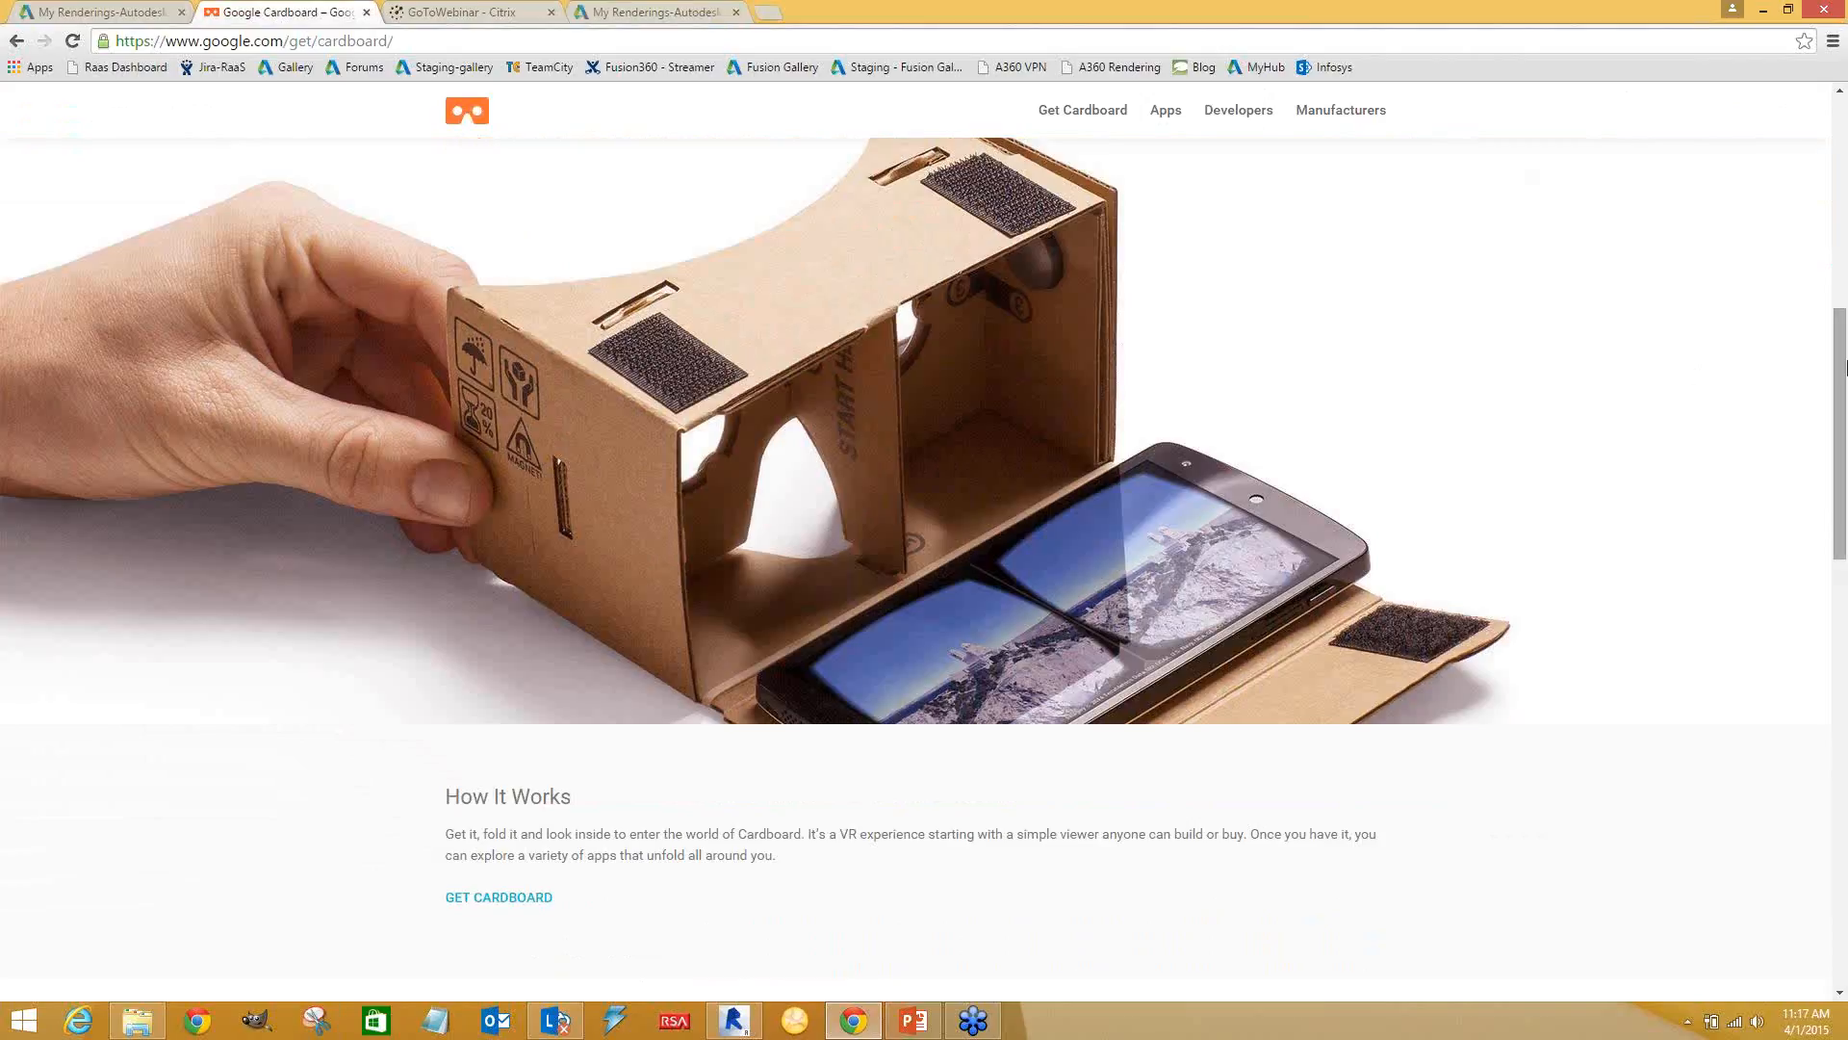
pyautogui.scroll(1, 689, 389)
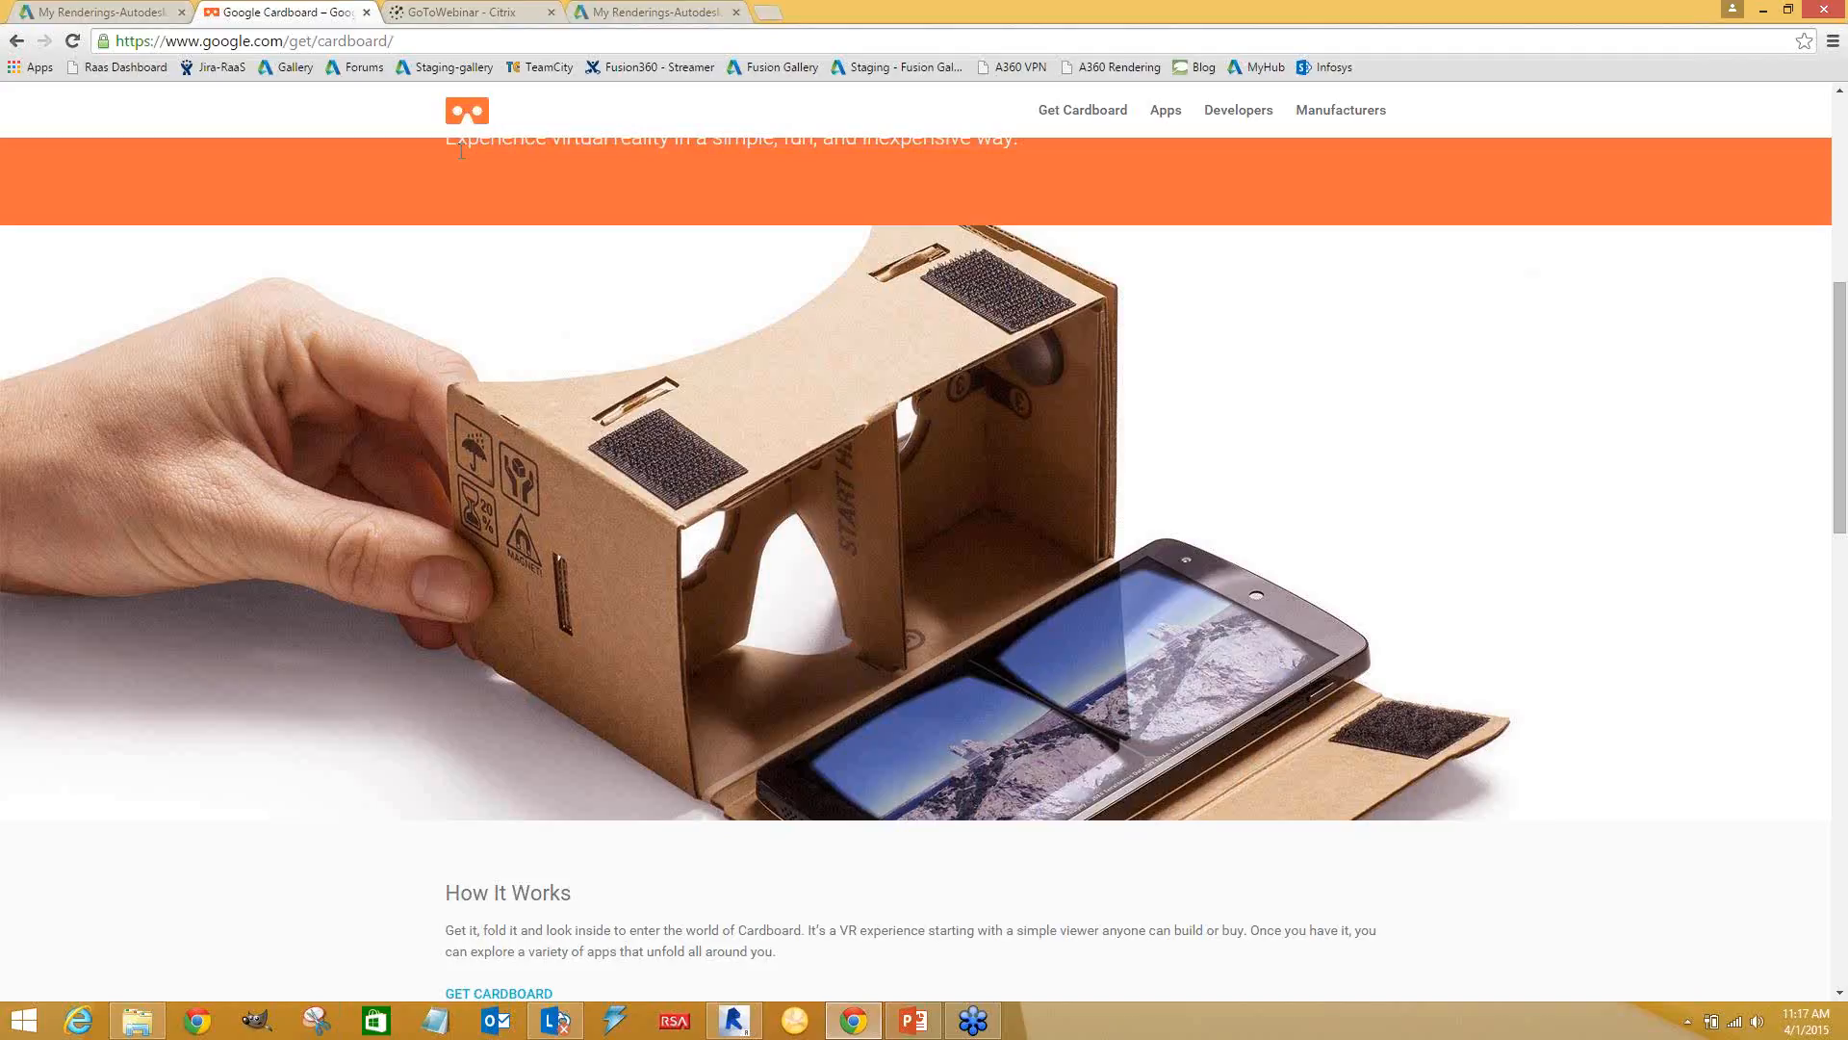
# Return to the first My Renderings page, open the Diaphanous living room stereo panorama and examine its stacked images
pyautogui.click(79, 10)
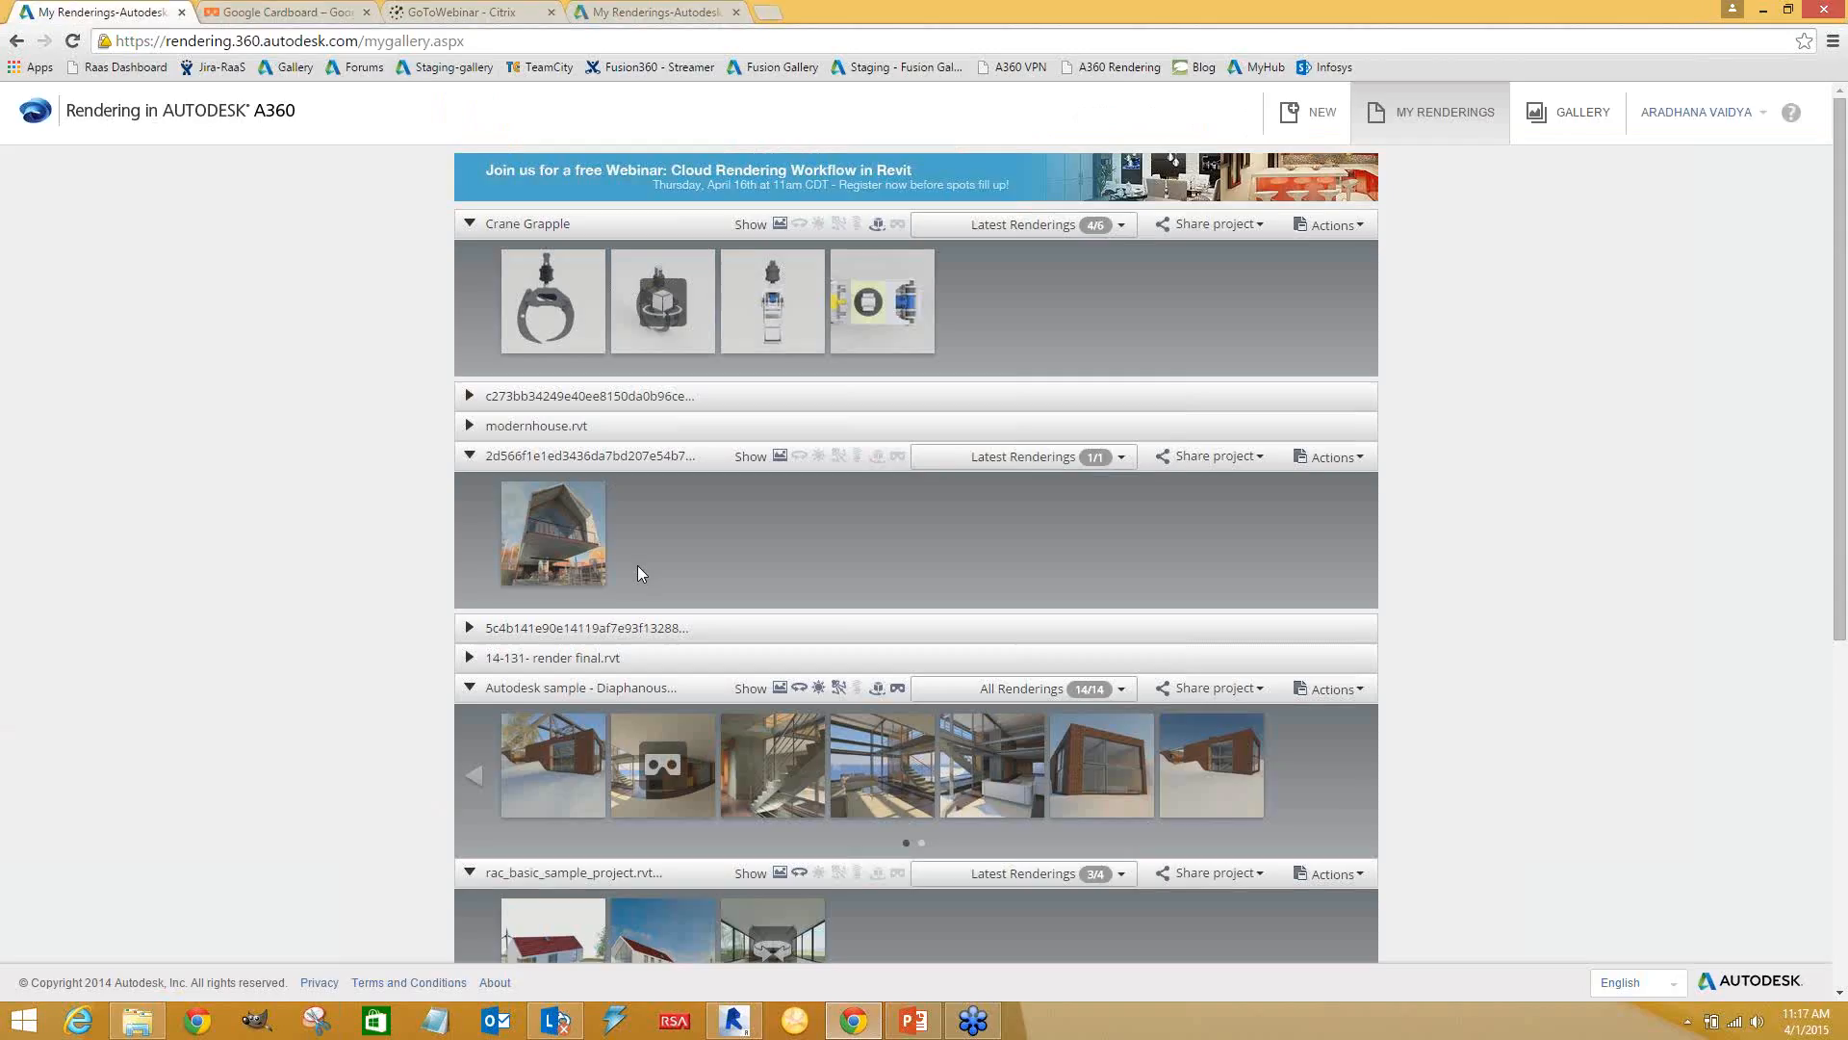
pyautogui.scroll(-1, 637, 564)
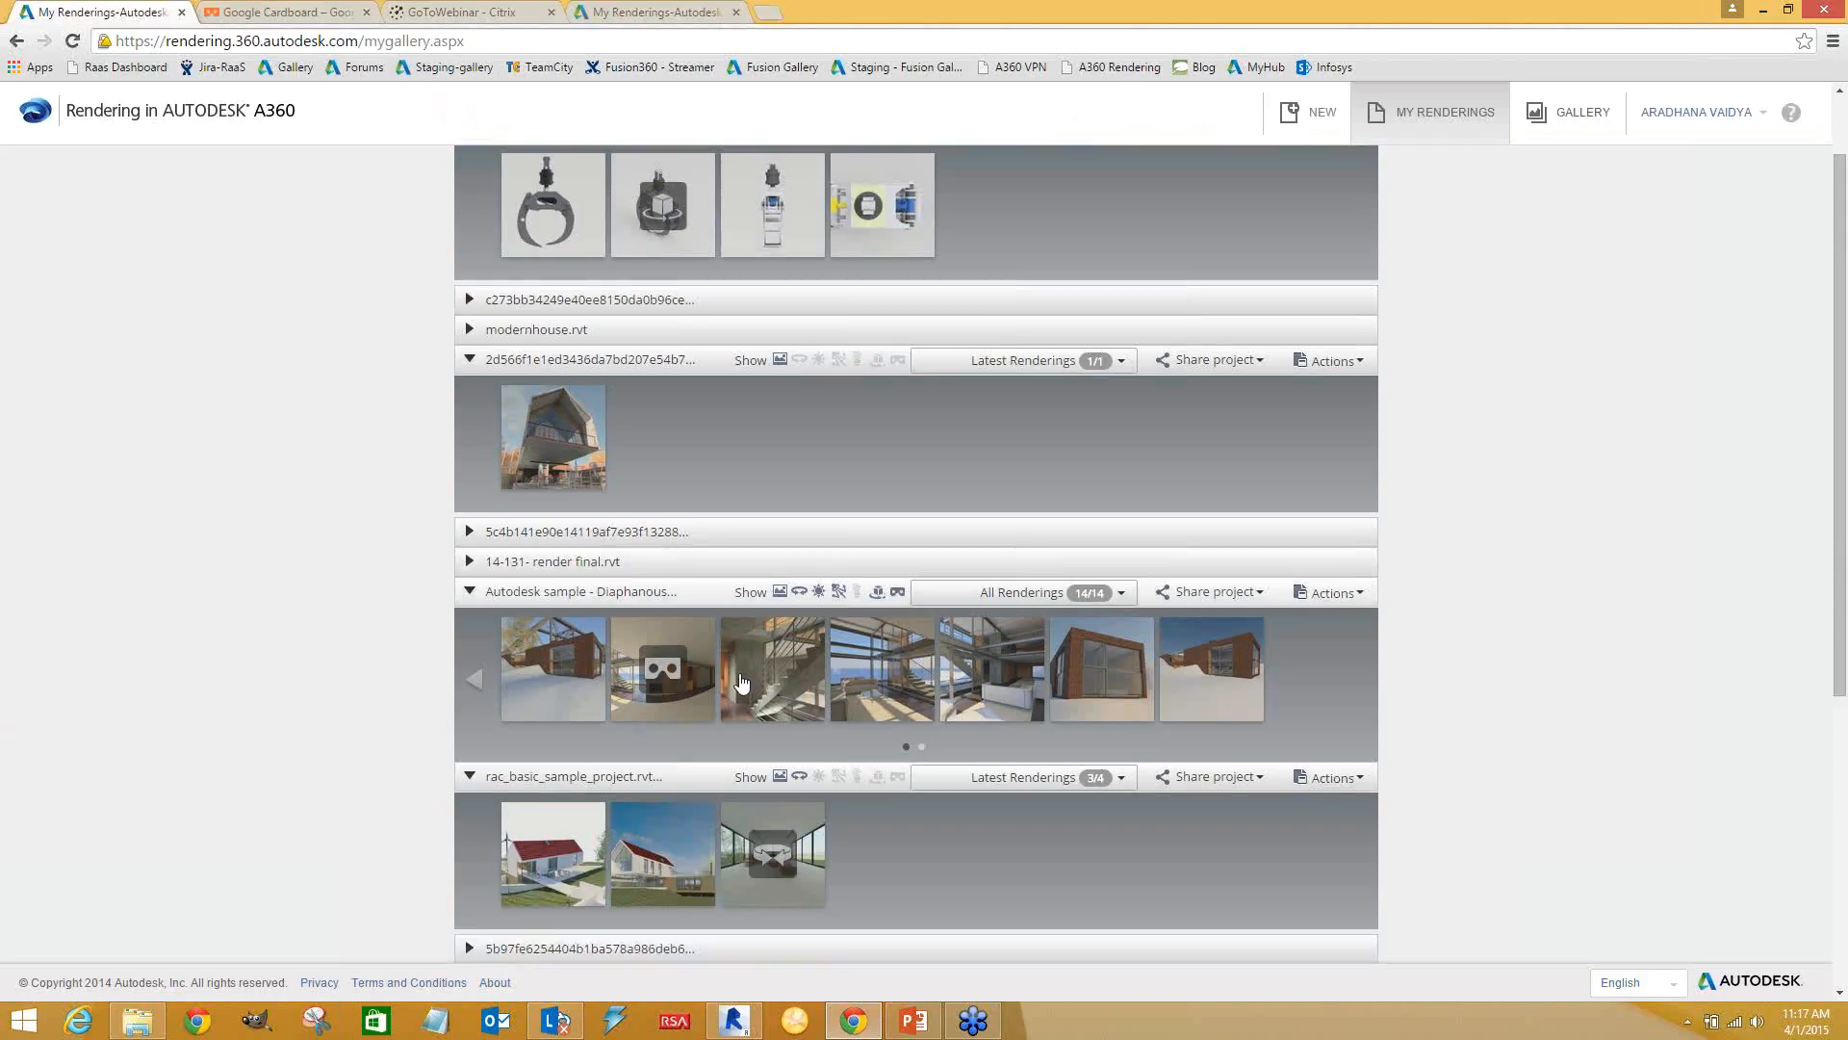
pyautogui.click(654, 691)
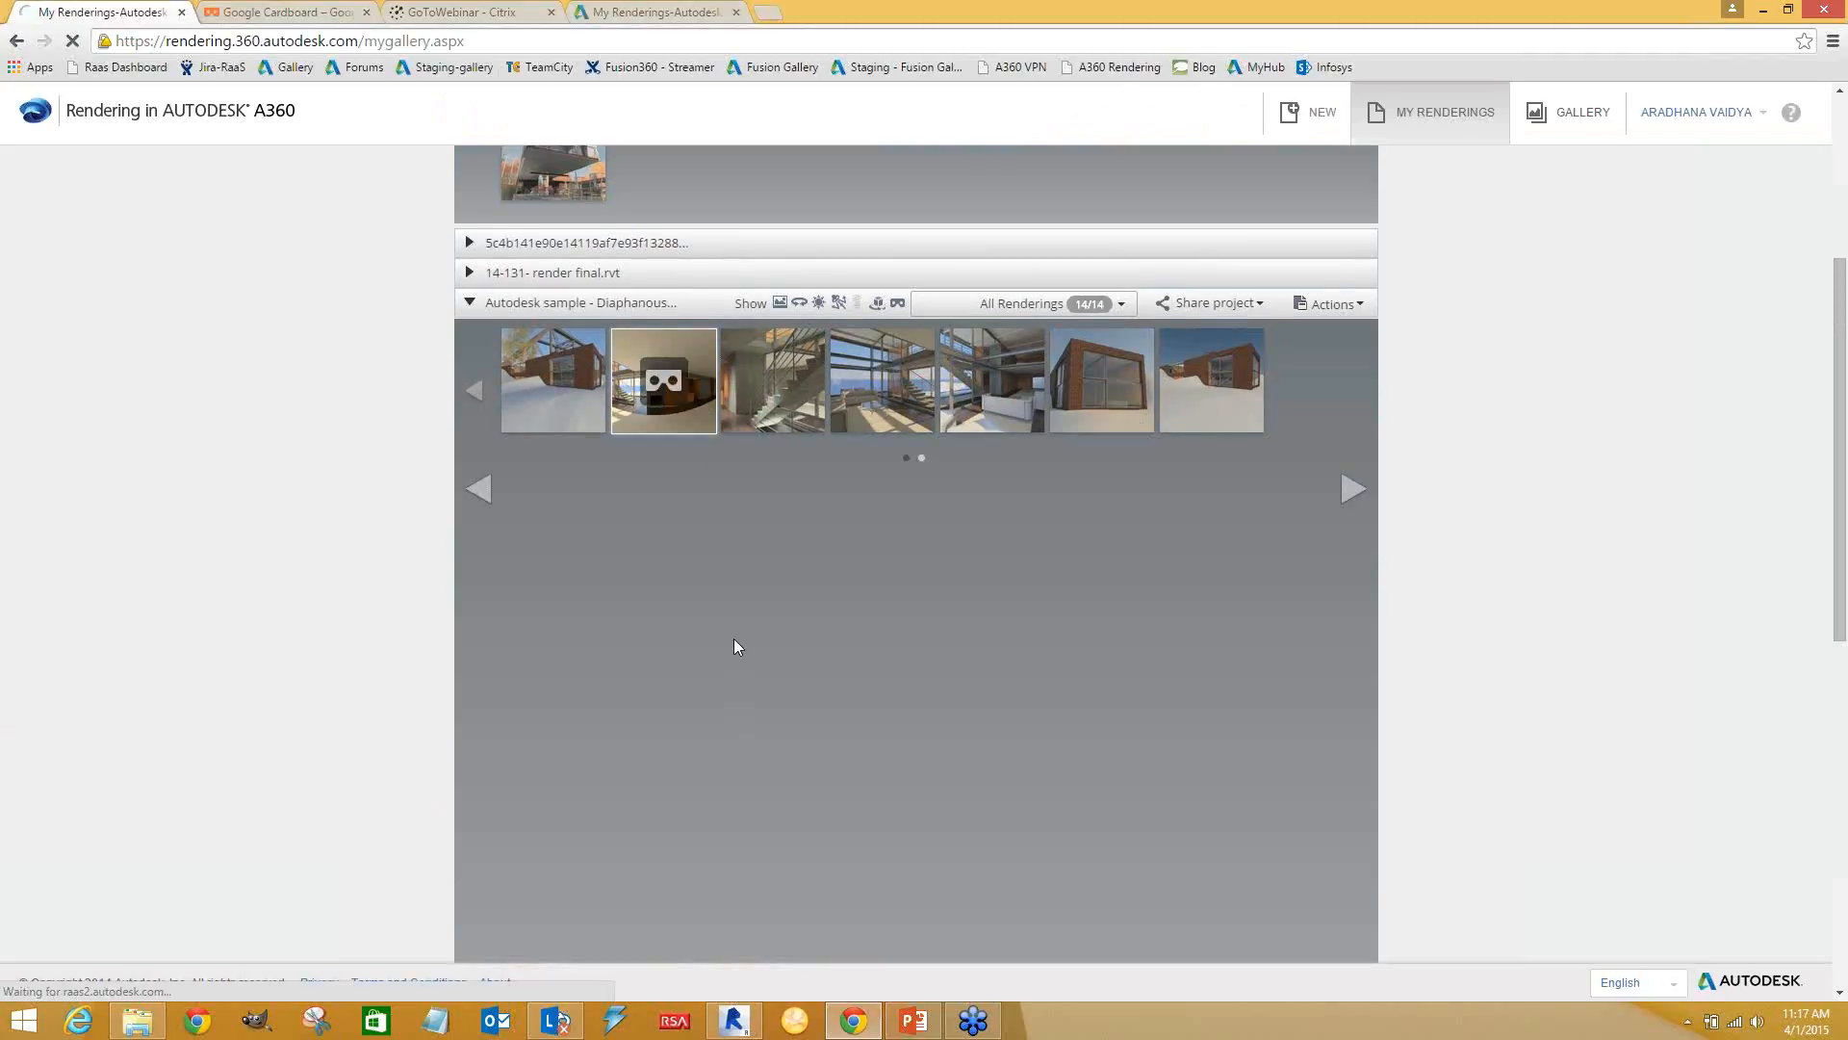
pyautogui.scroll(-2, 1284, 616)
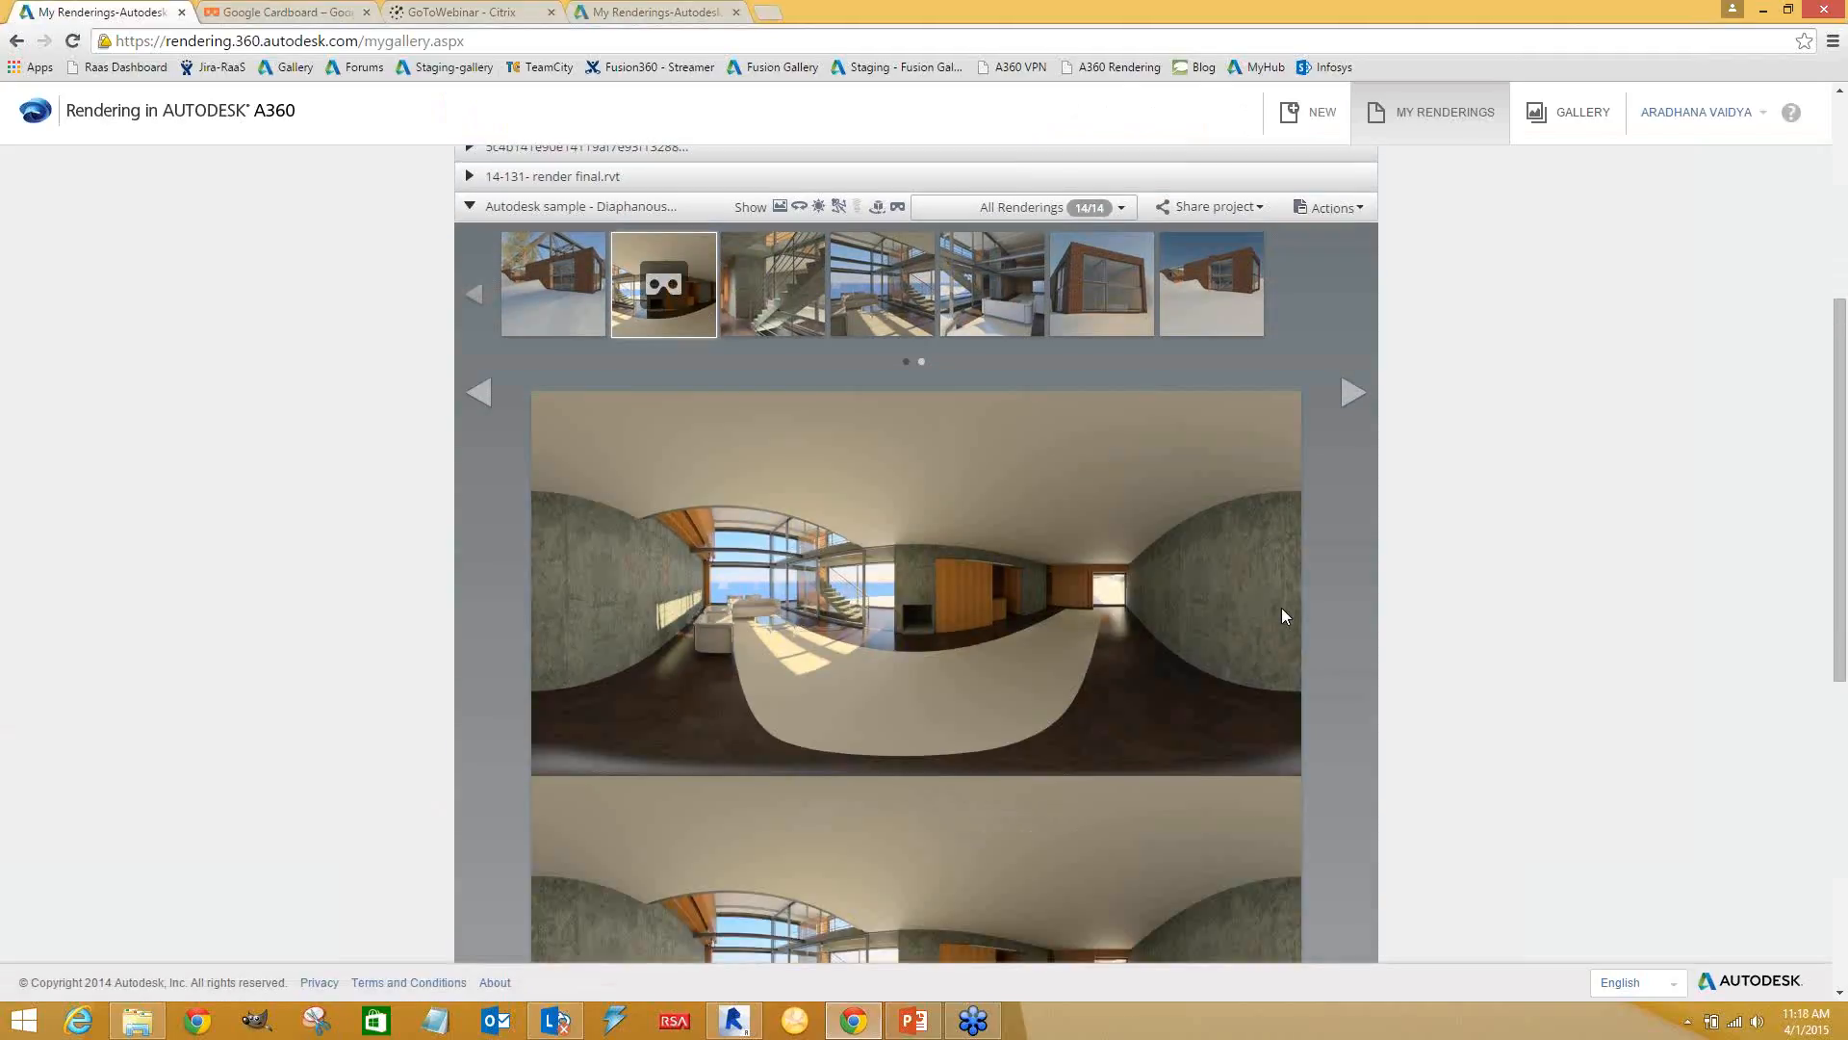
pyautogui.scroll(-2, 1411, 569)
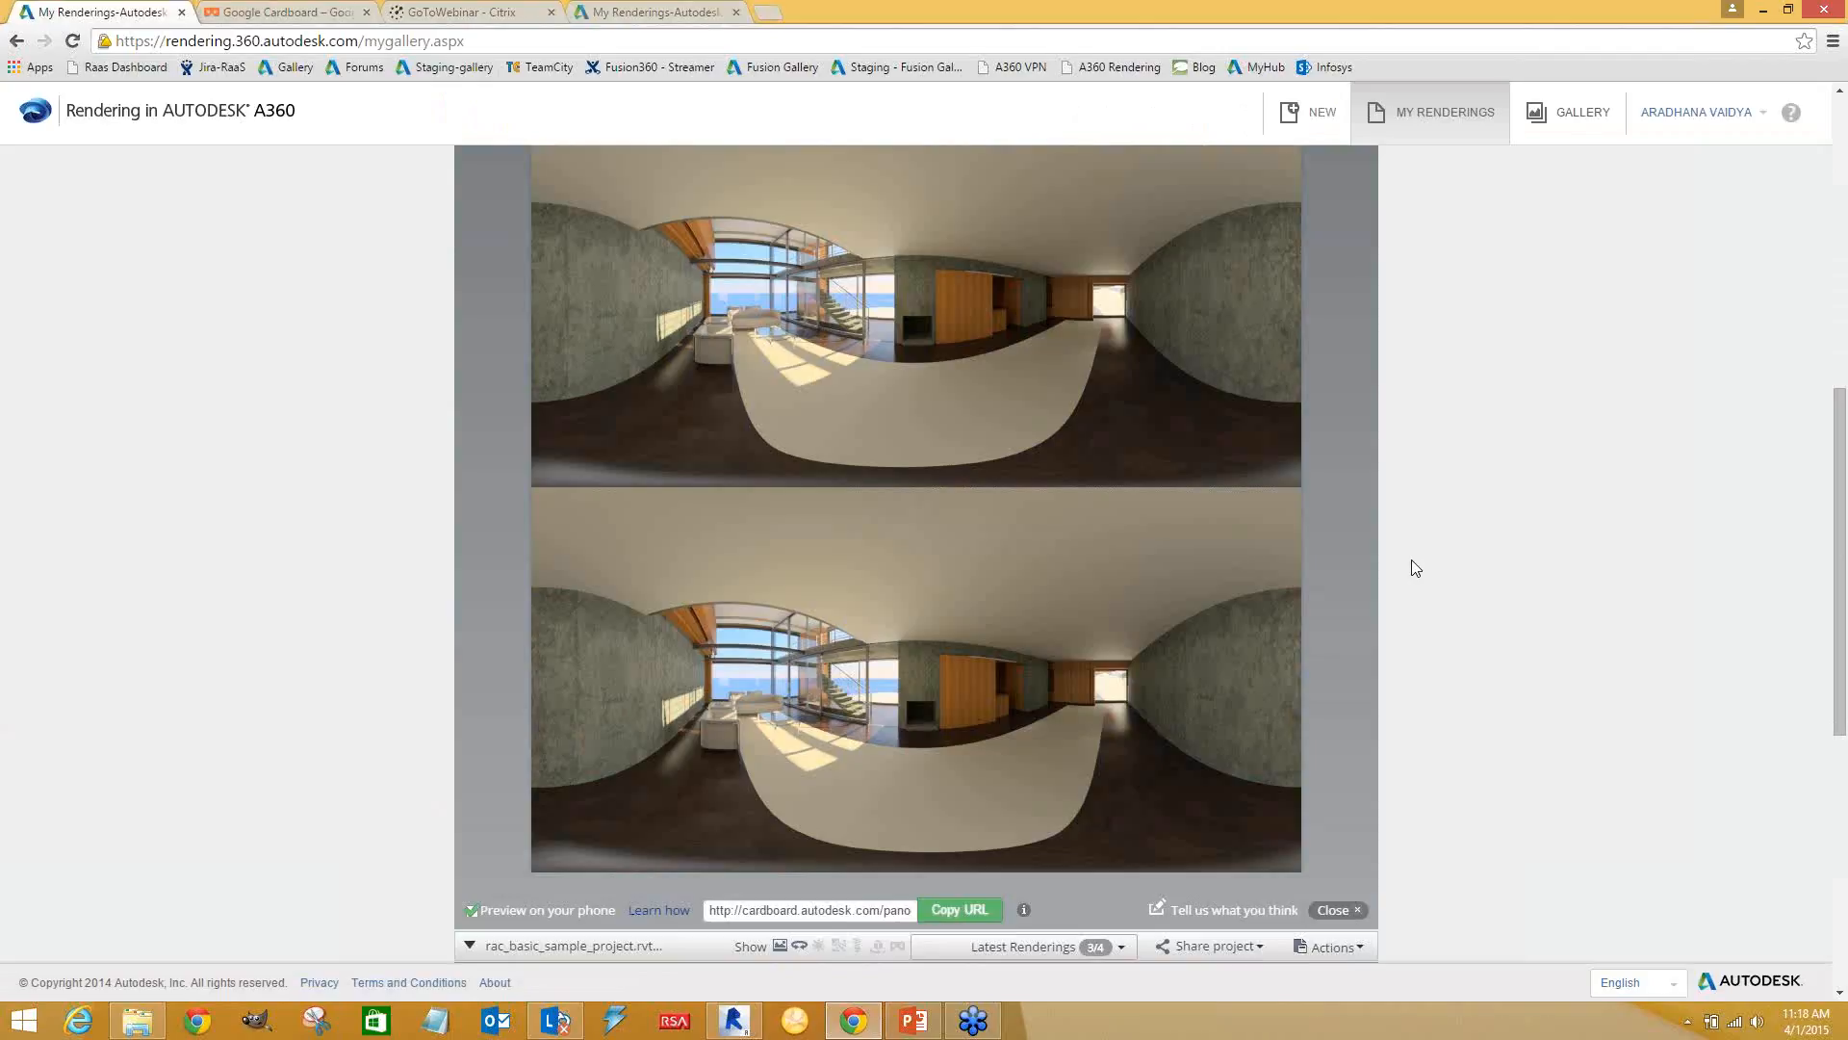
pyautogui.scroll(1, 1417, 568)
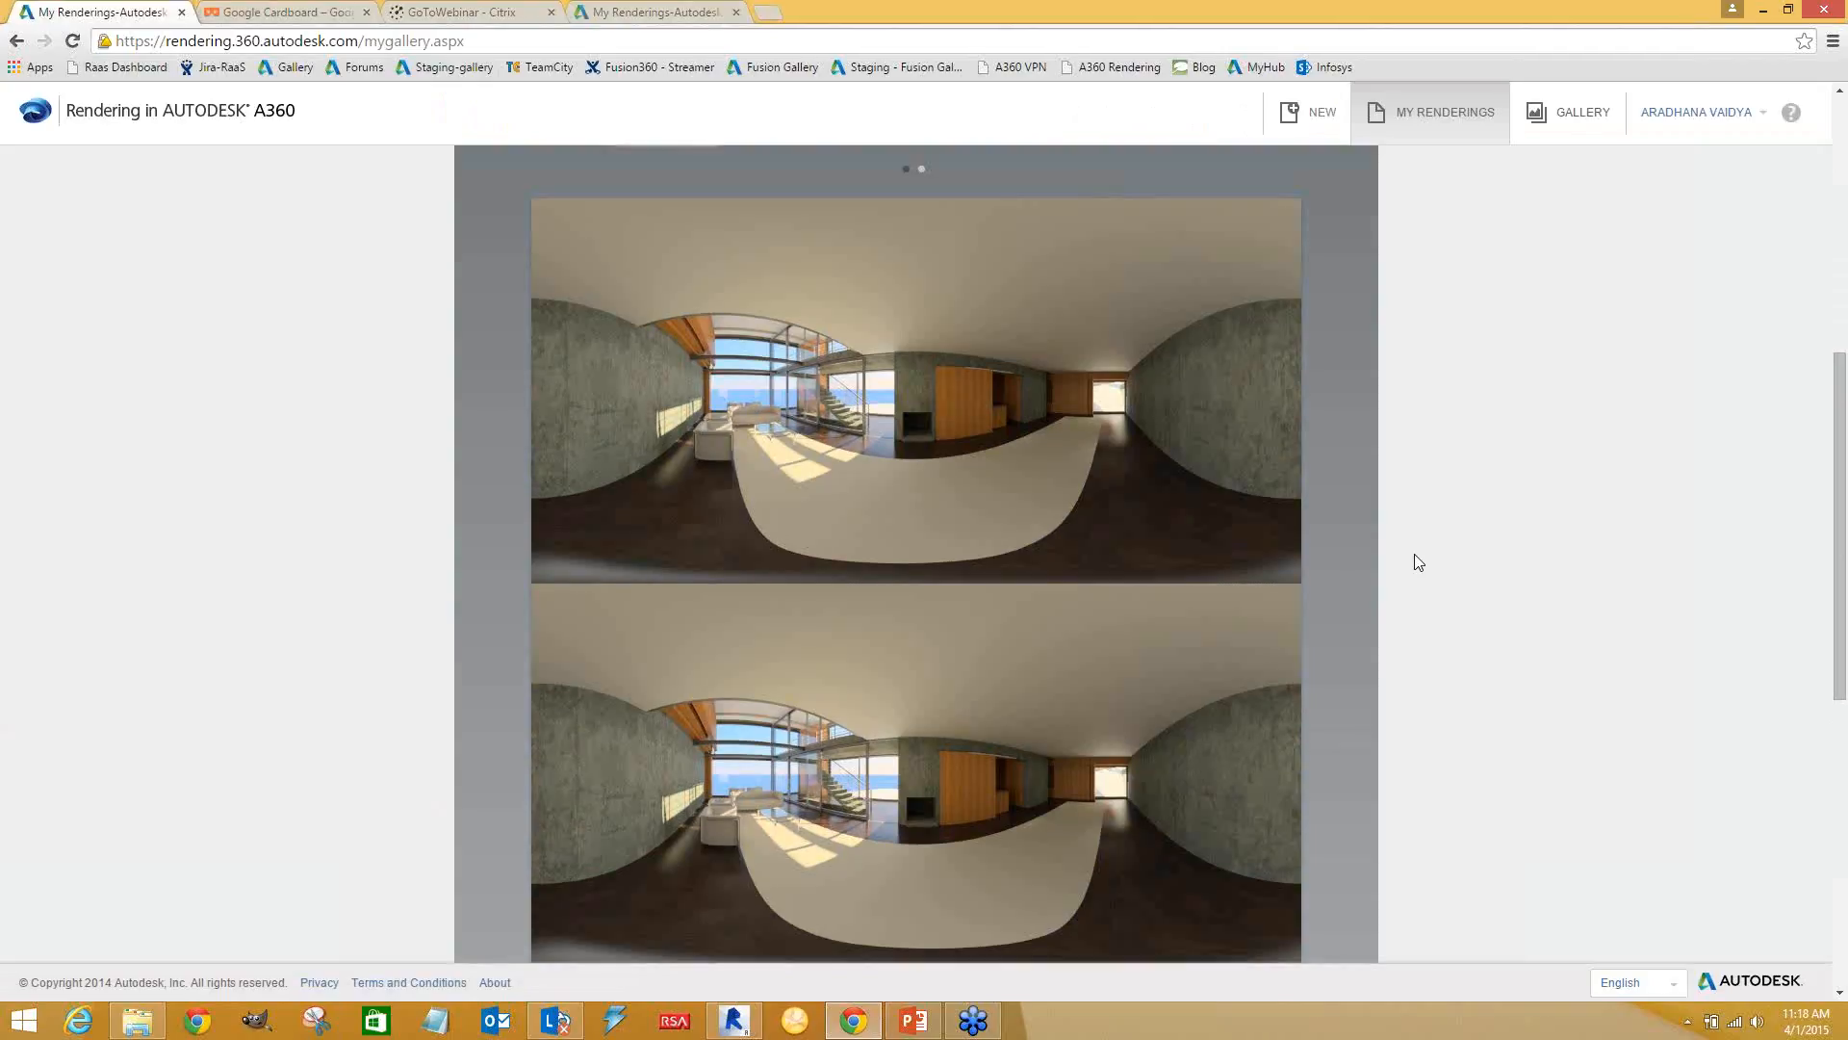
pyautogui.scroll(-1, 1423, 560)
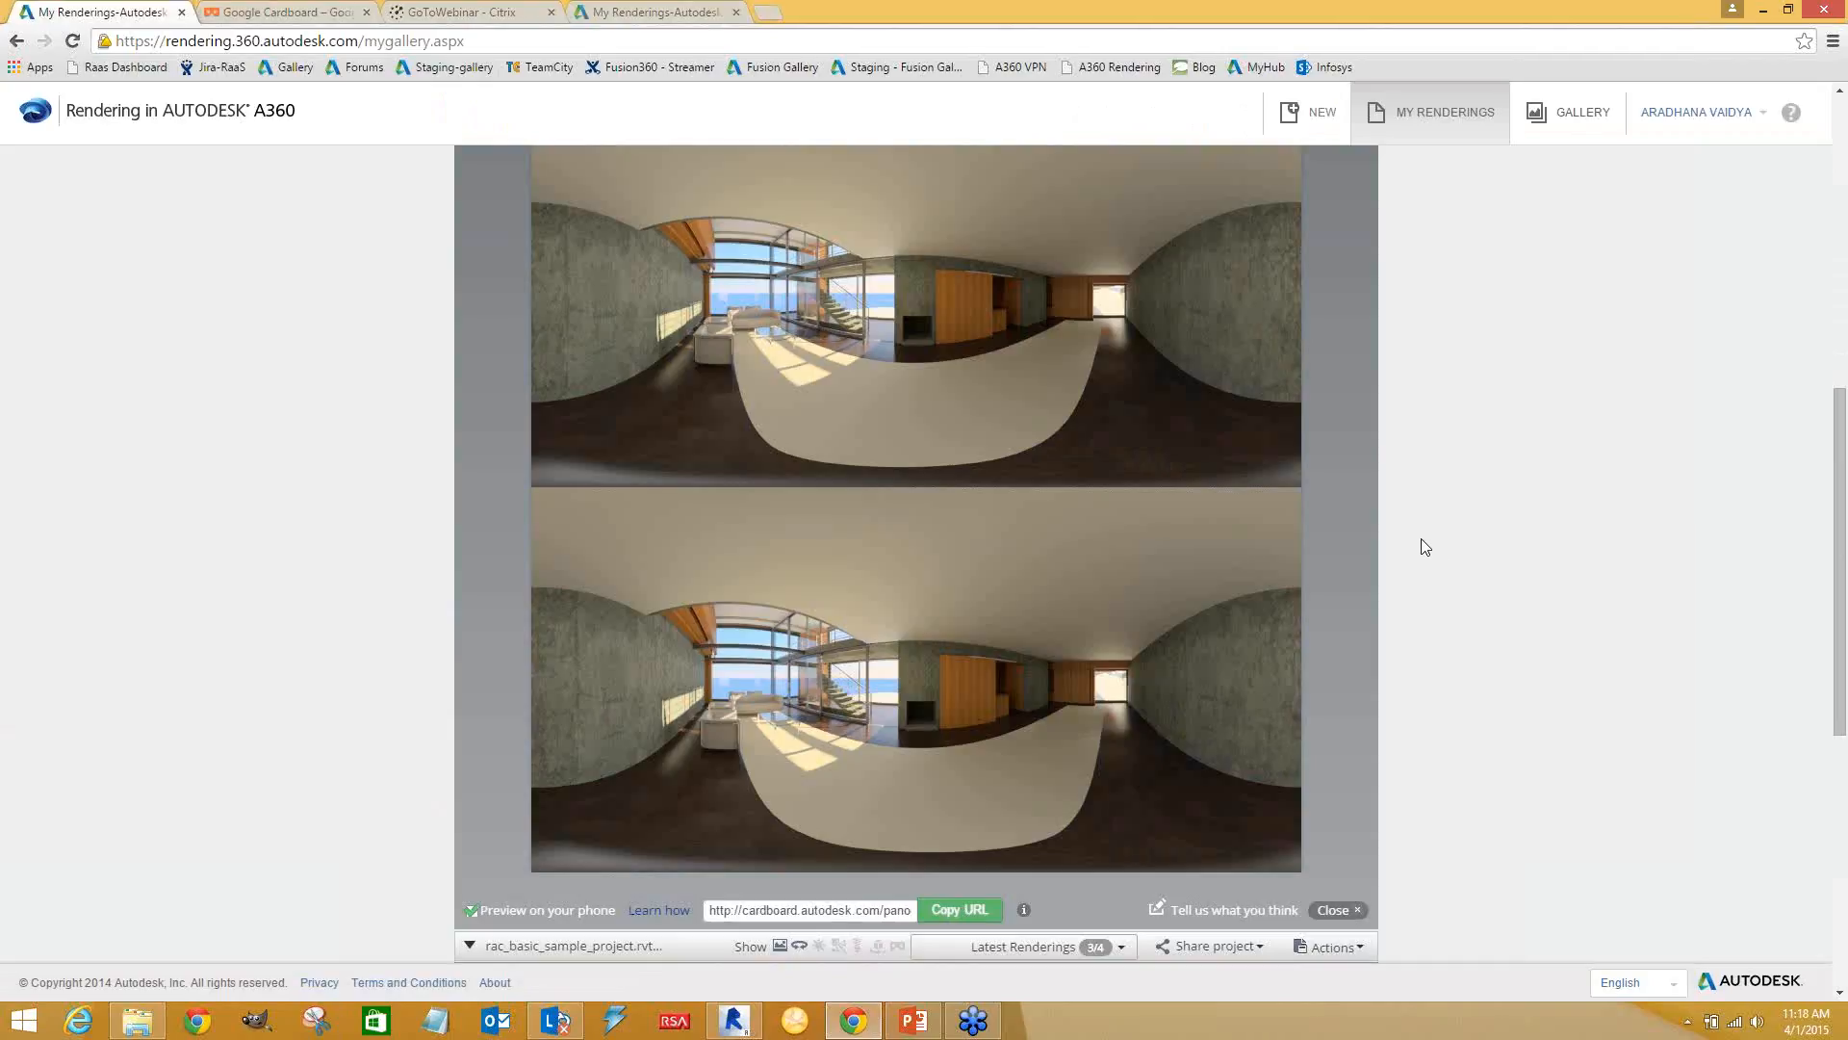
pyautogui.scroll(1, 1425, 547)
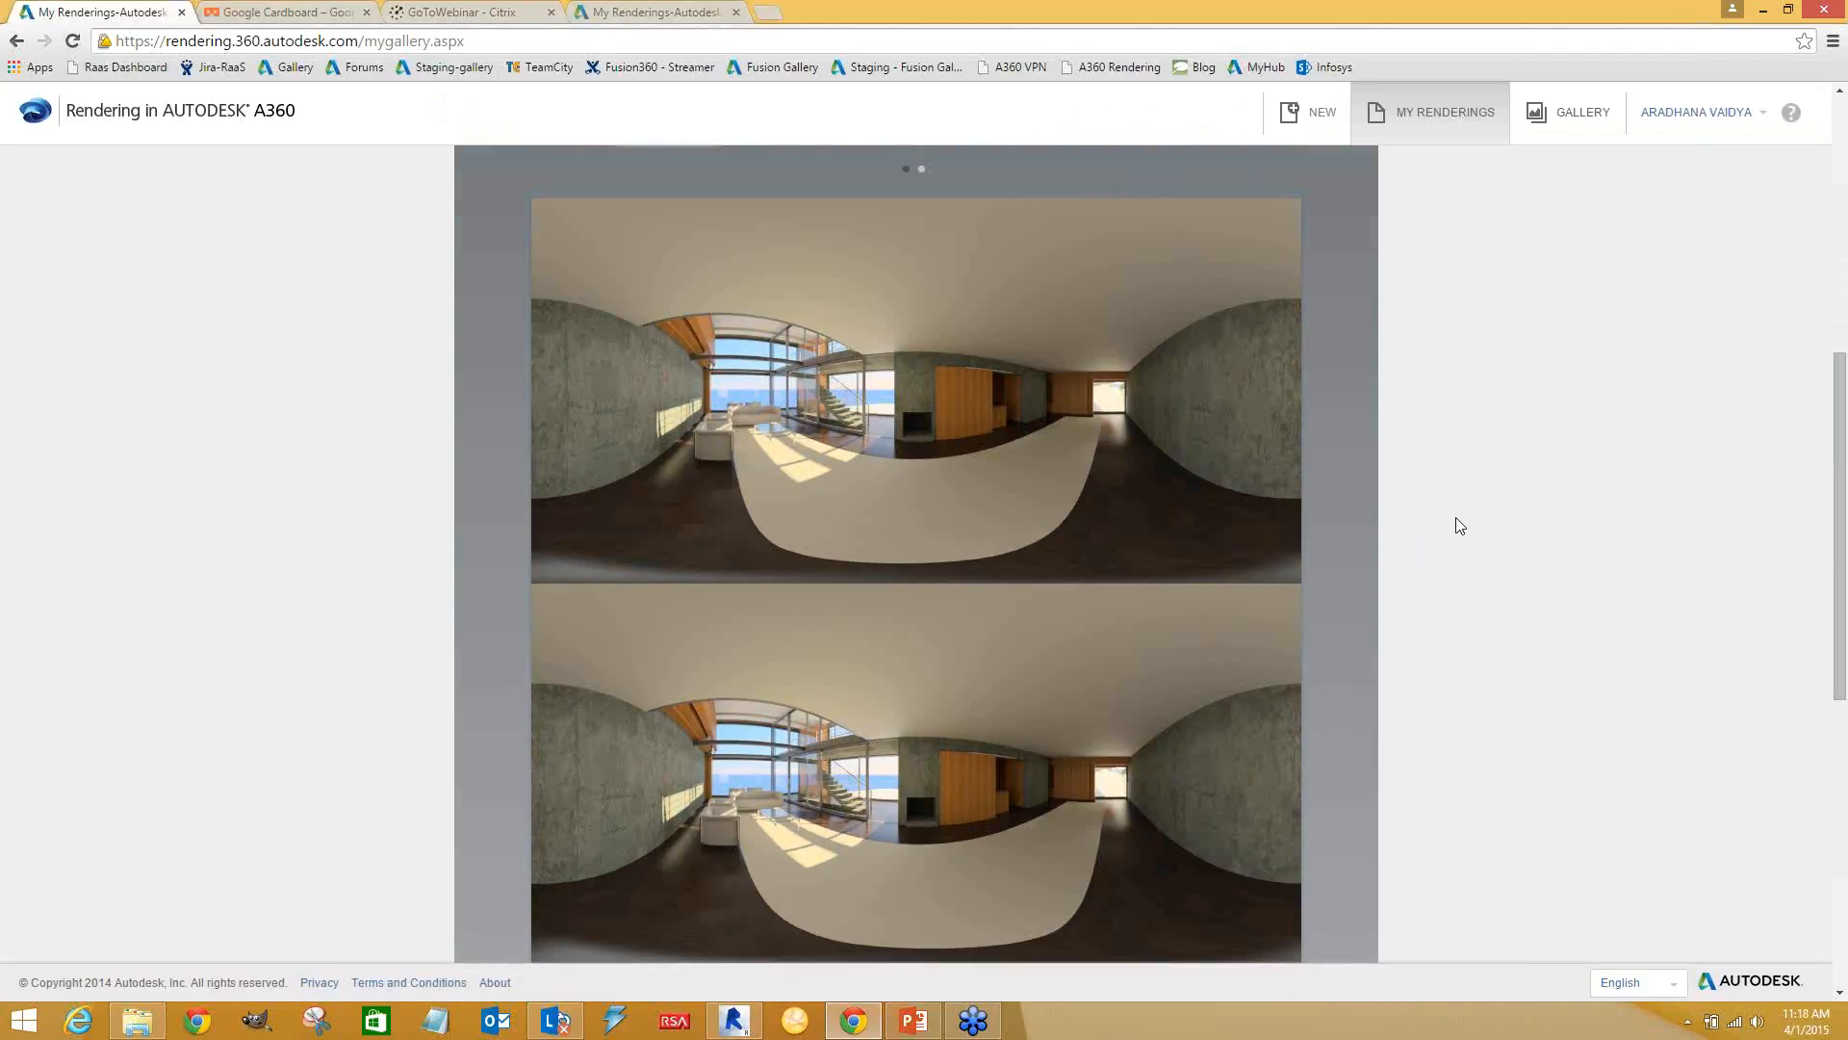
pyautogui.scroll(2, 1456, 517)
pyautogui.scroll(-2, 1455, 517)
pyautogui.scroll(1, 1409, 502)
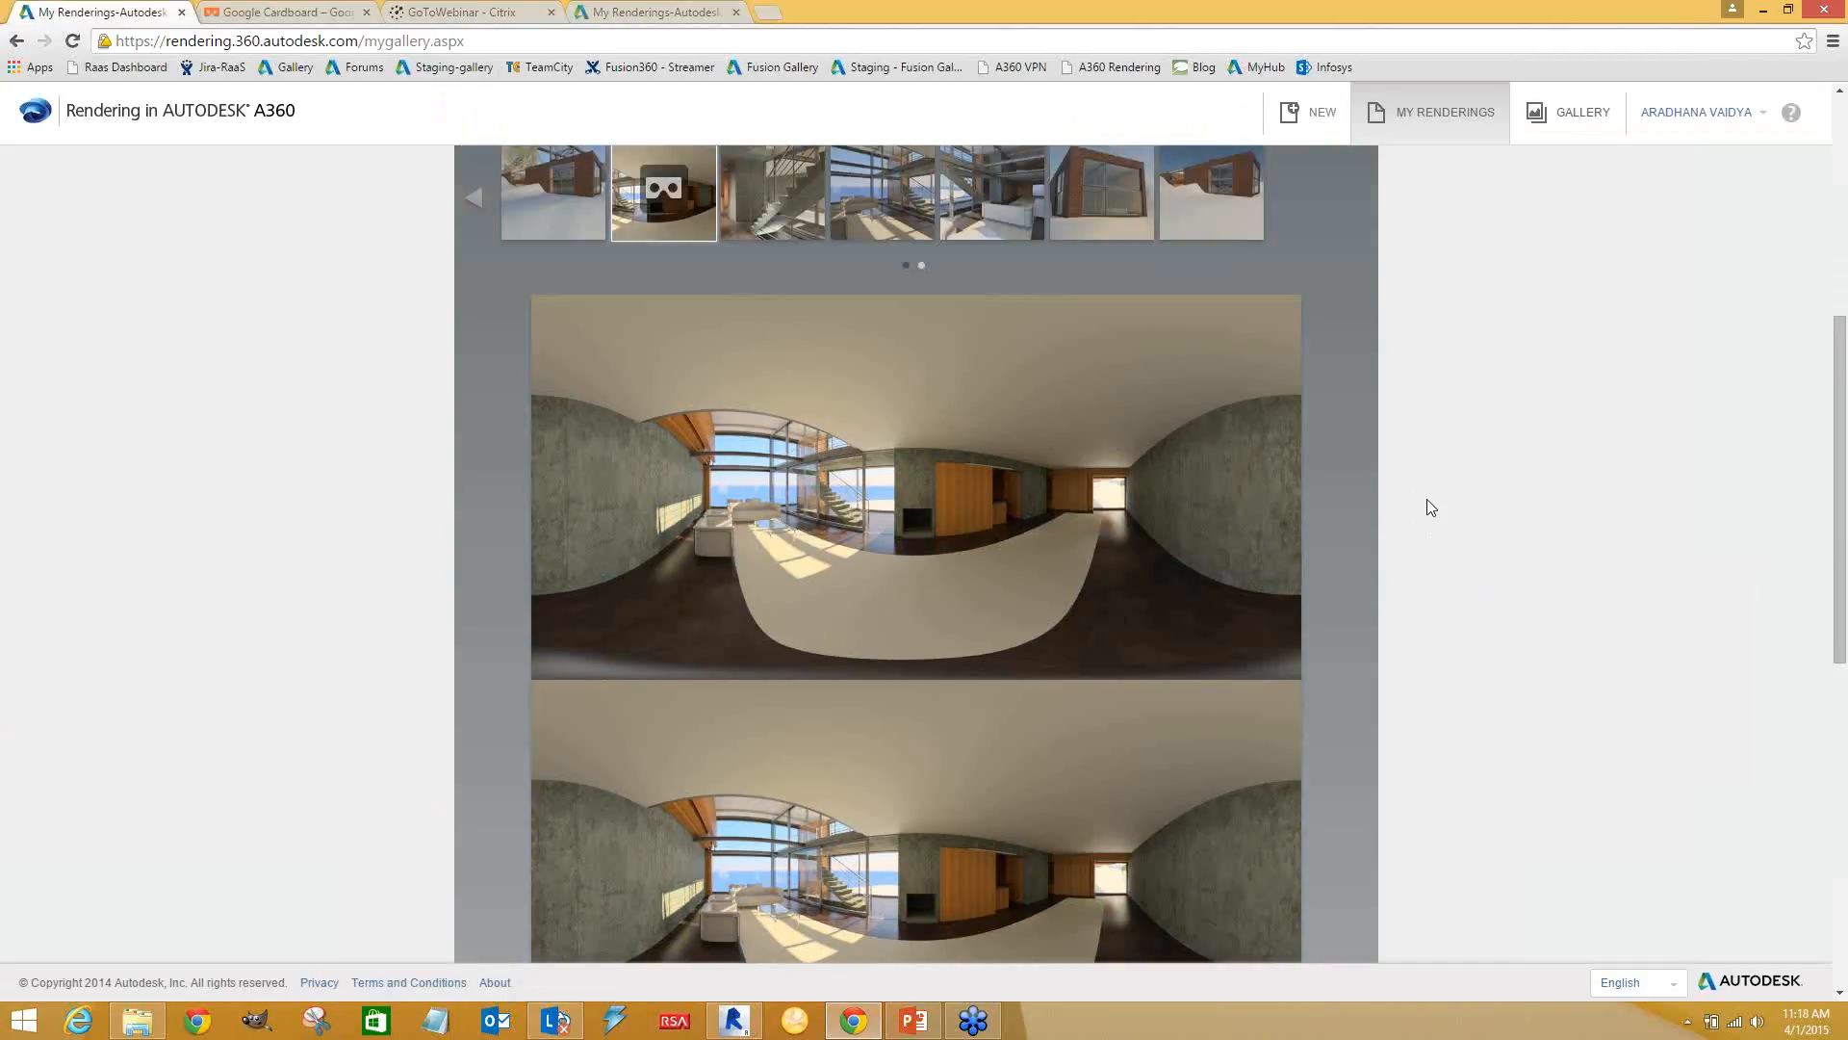
pyautogui.scroll(1, 1443, 509)
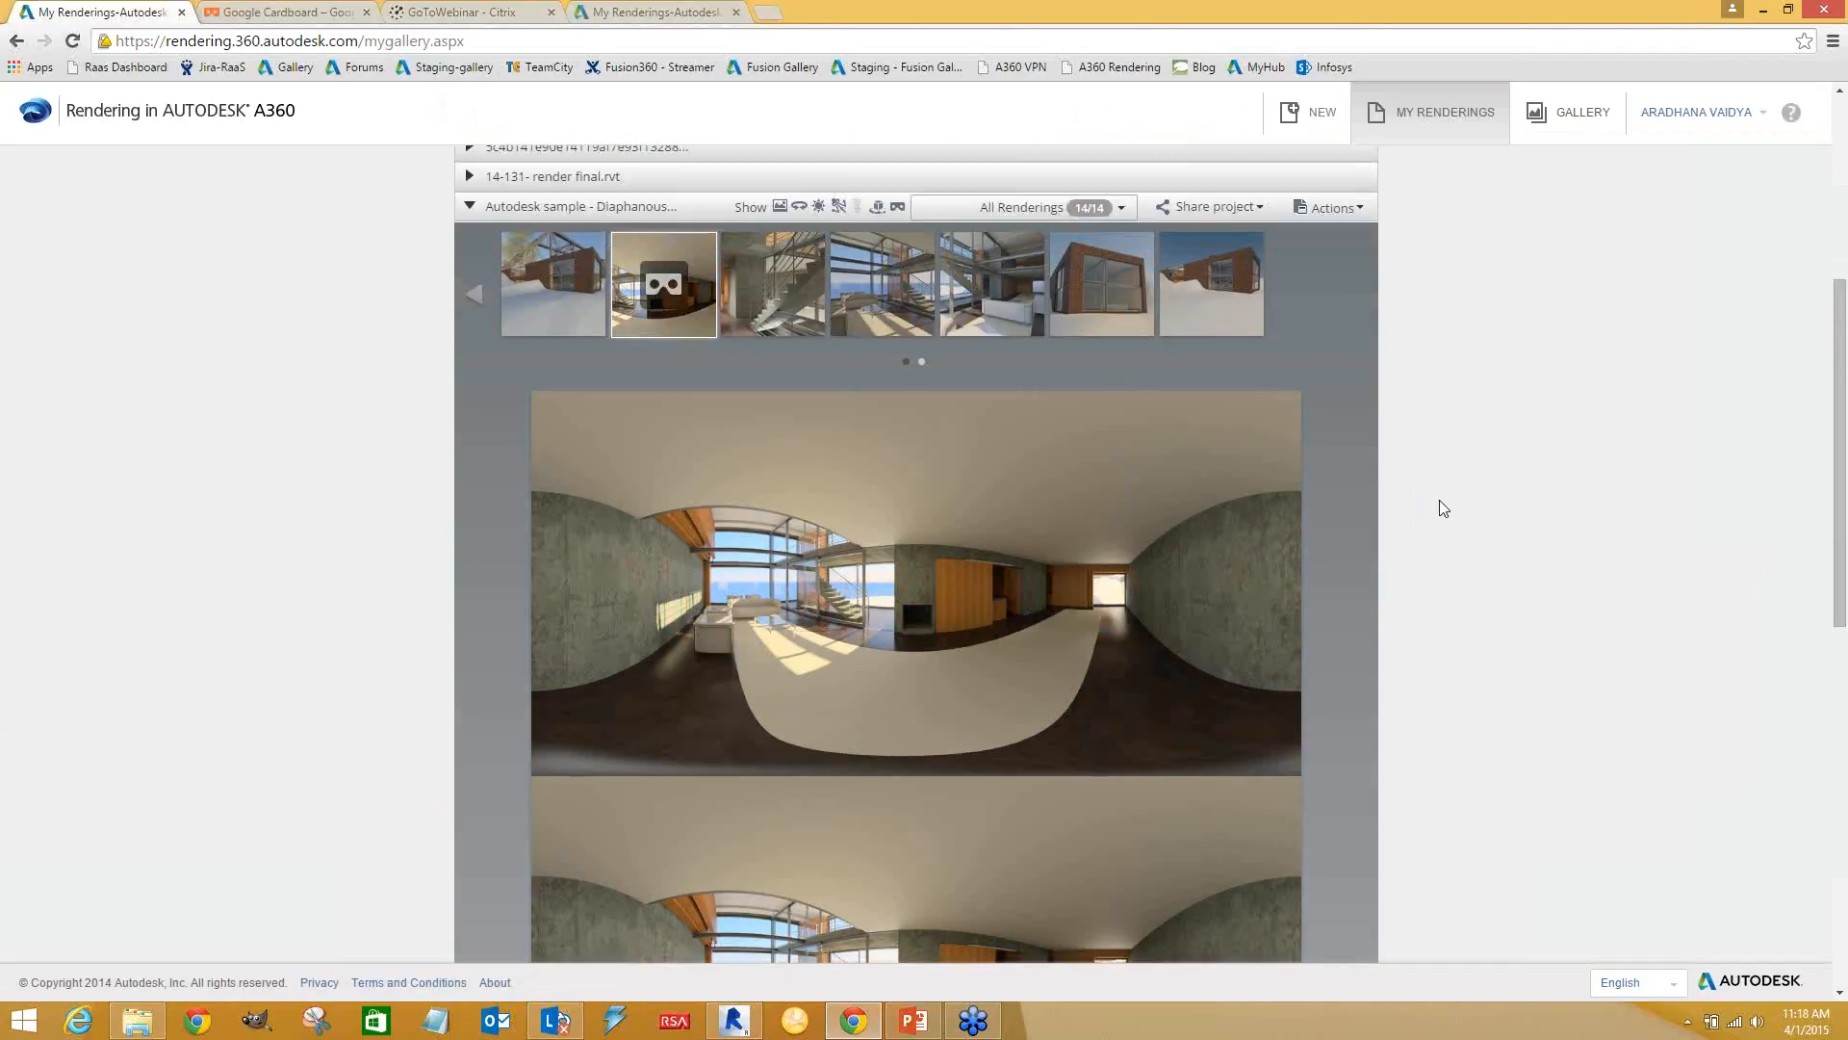
# Page back through the Diaphanous renderings and try to open the 13-frame Camera_INT_Living Room solar study
pyautogui.moveTo(660, 280)
pyautogui.scroll(1, 1405, 309)
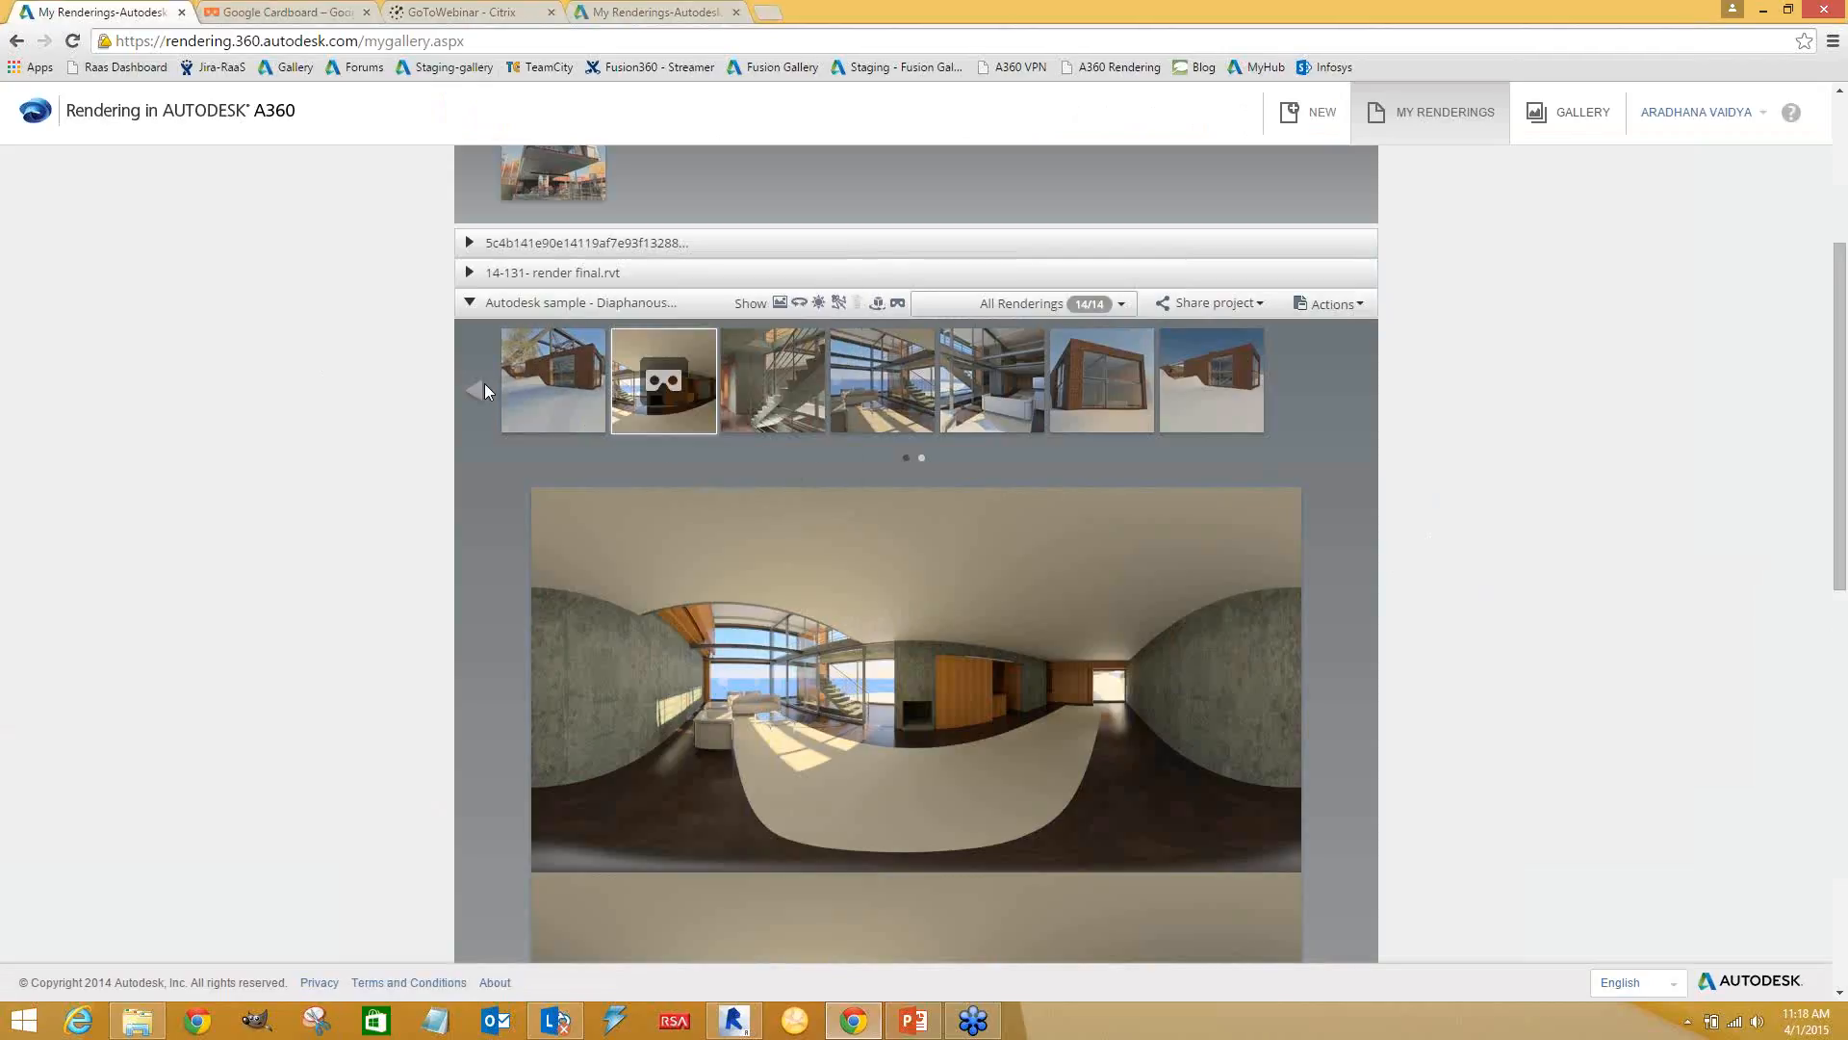
pyautogui.moveTo(1282, 421)
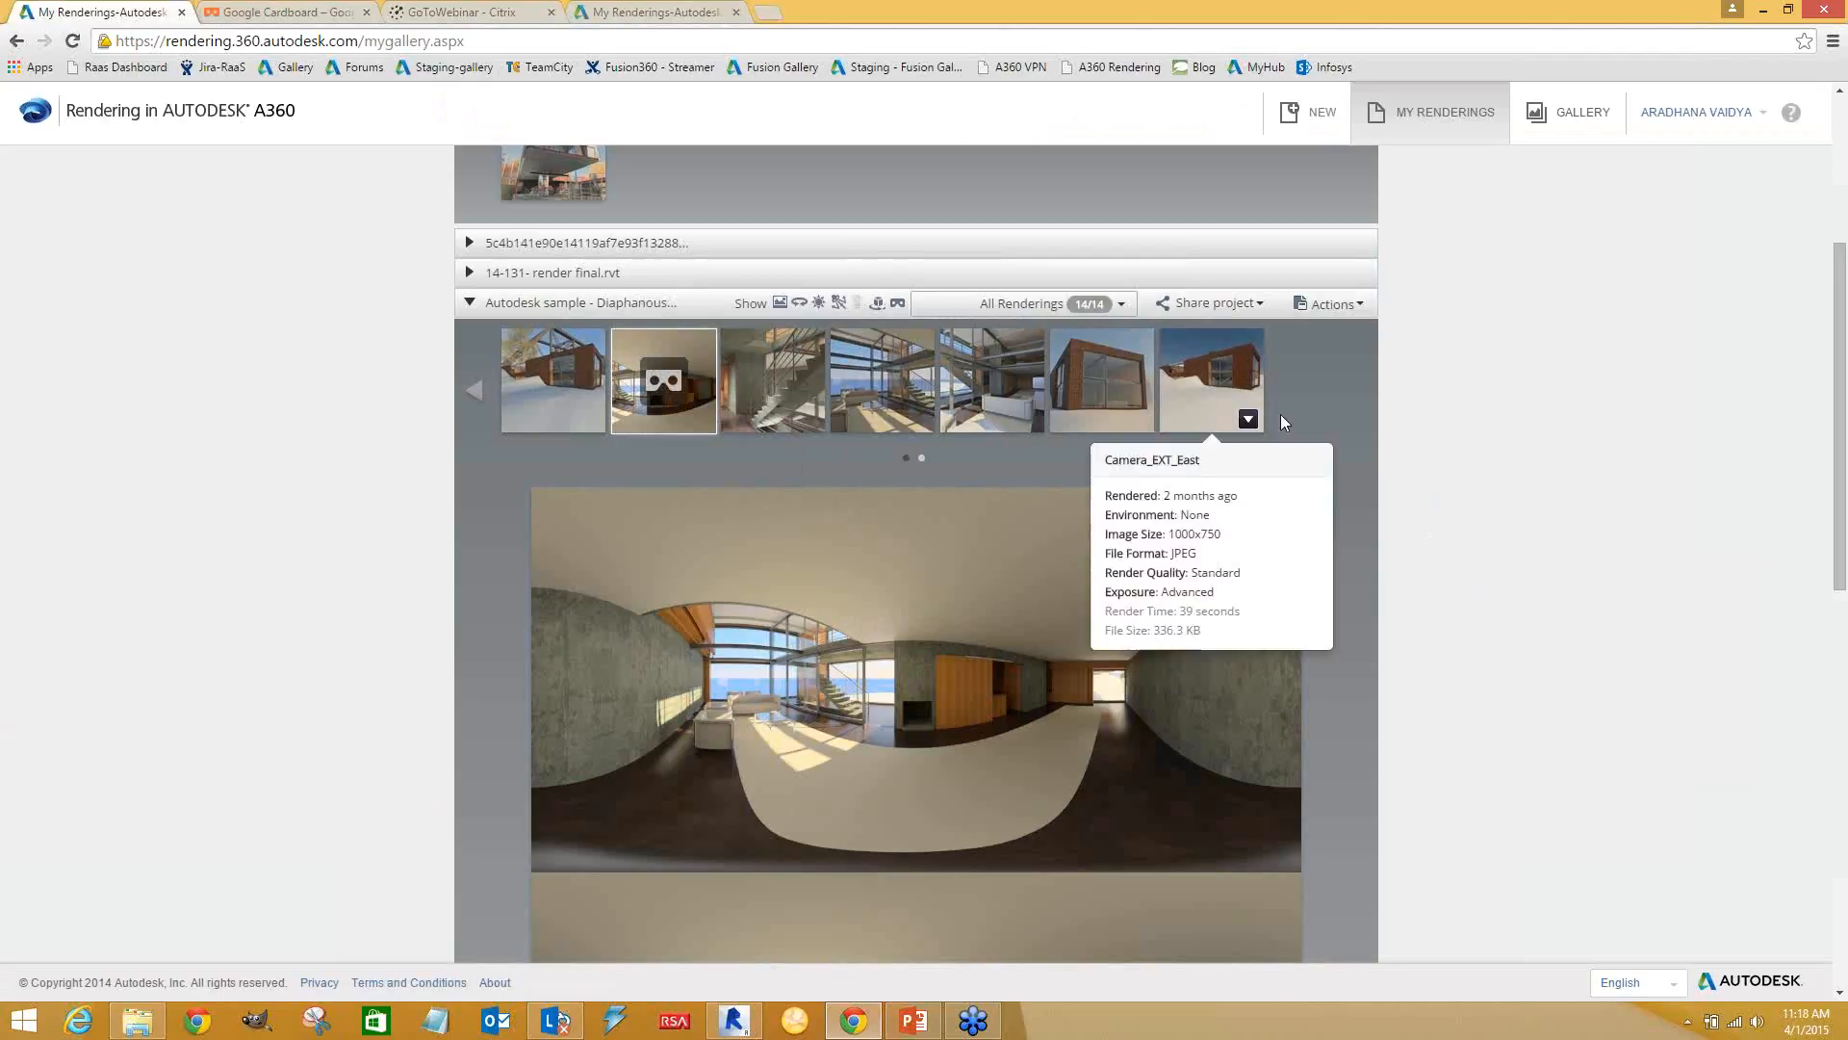
pyautogui.click(475, 395)
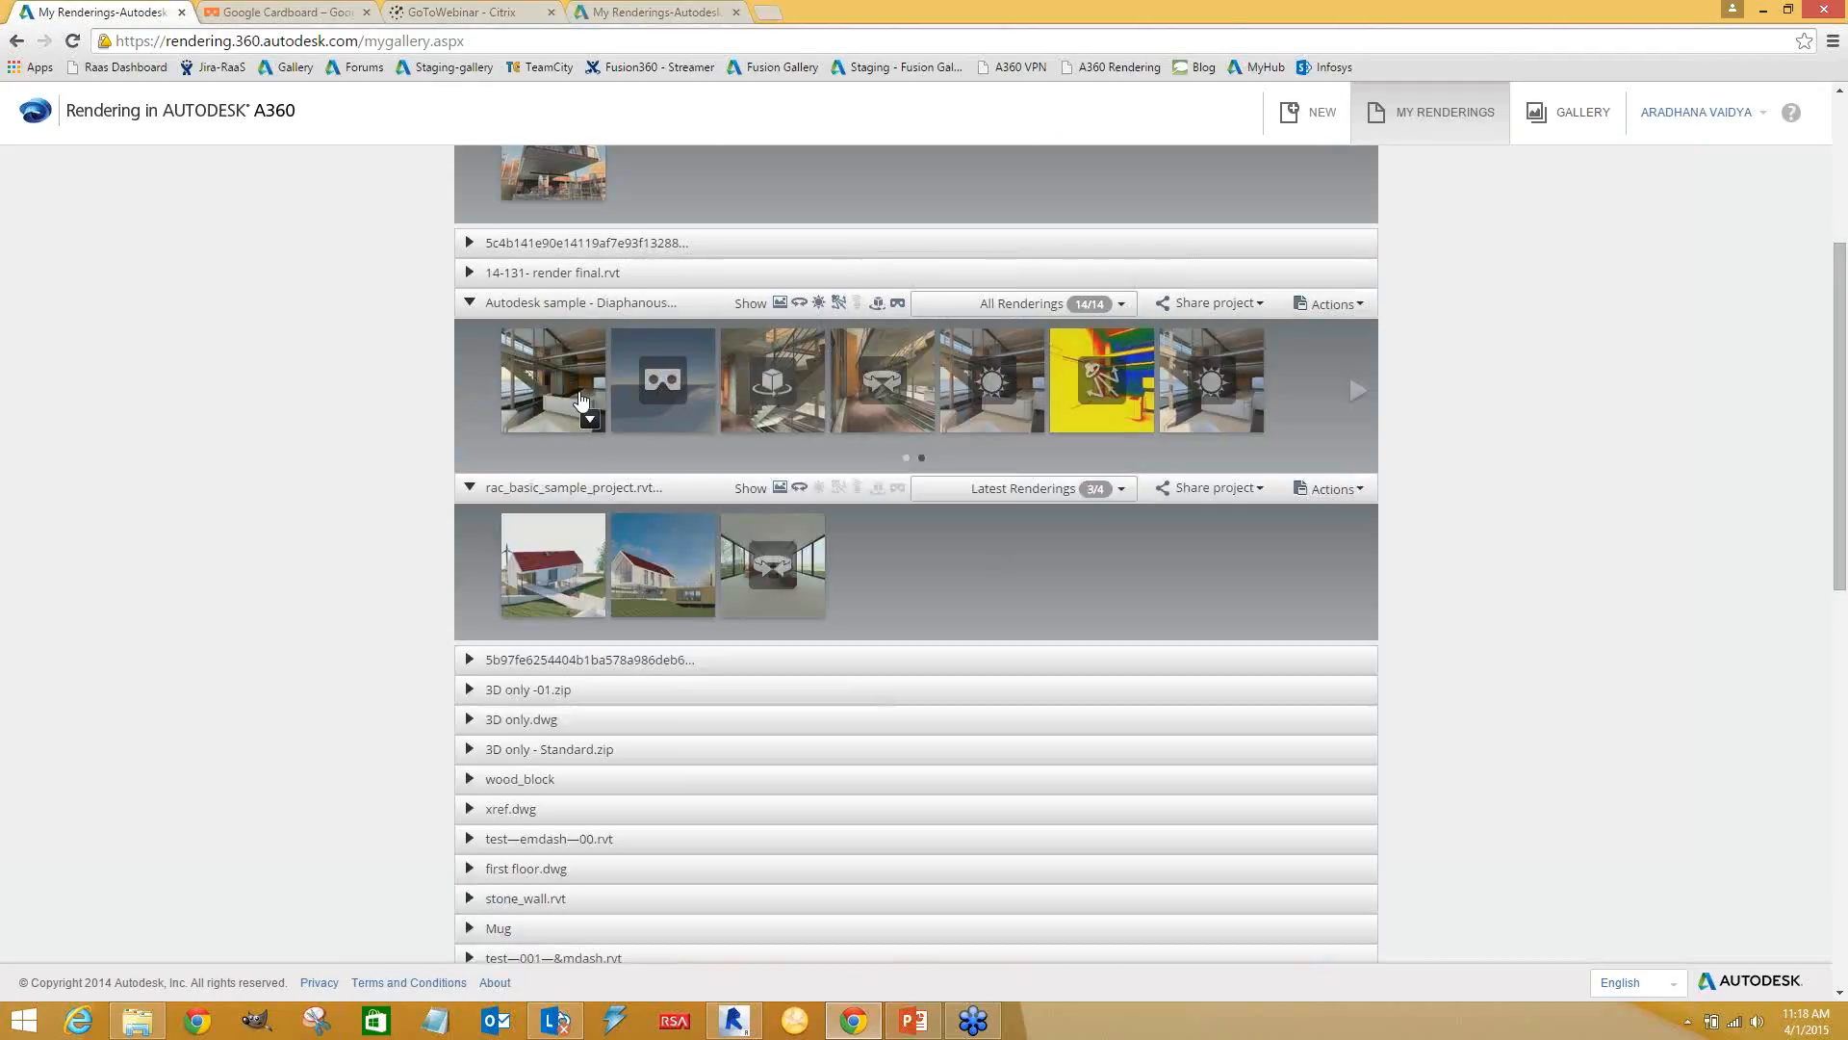
pyautogui.click(982, 390)
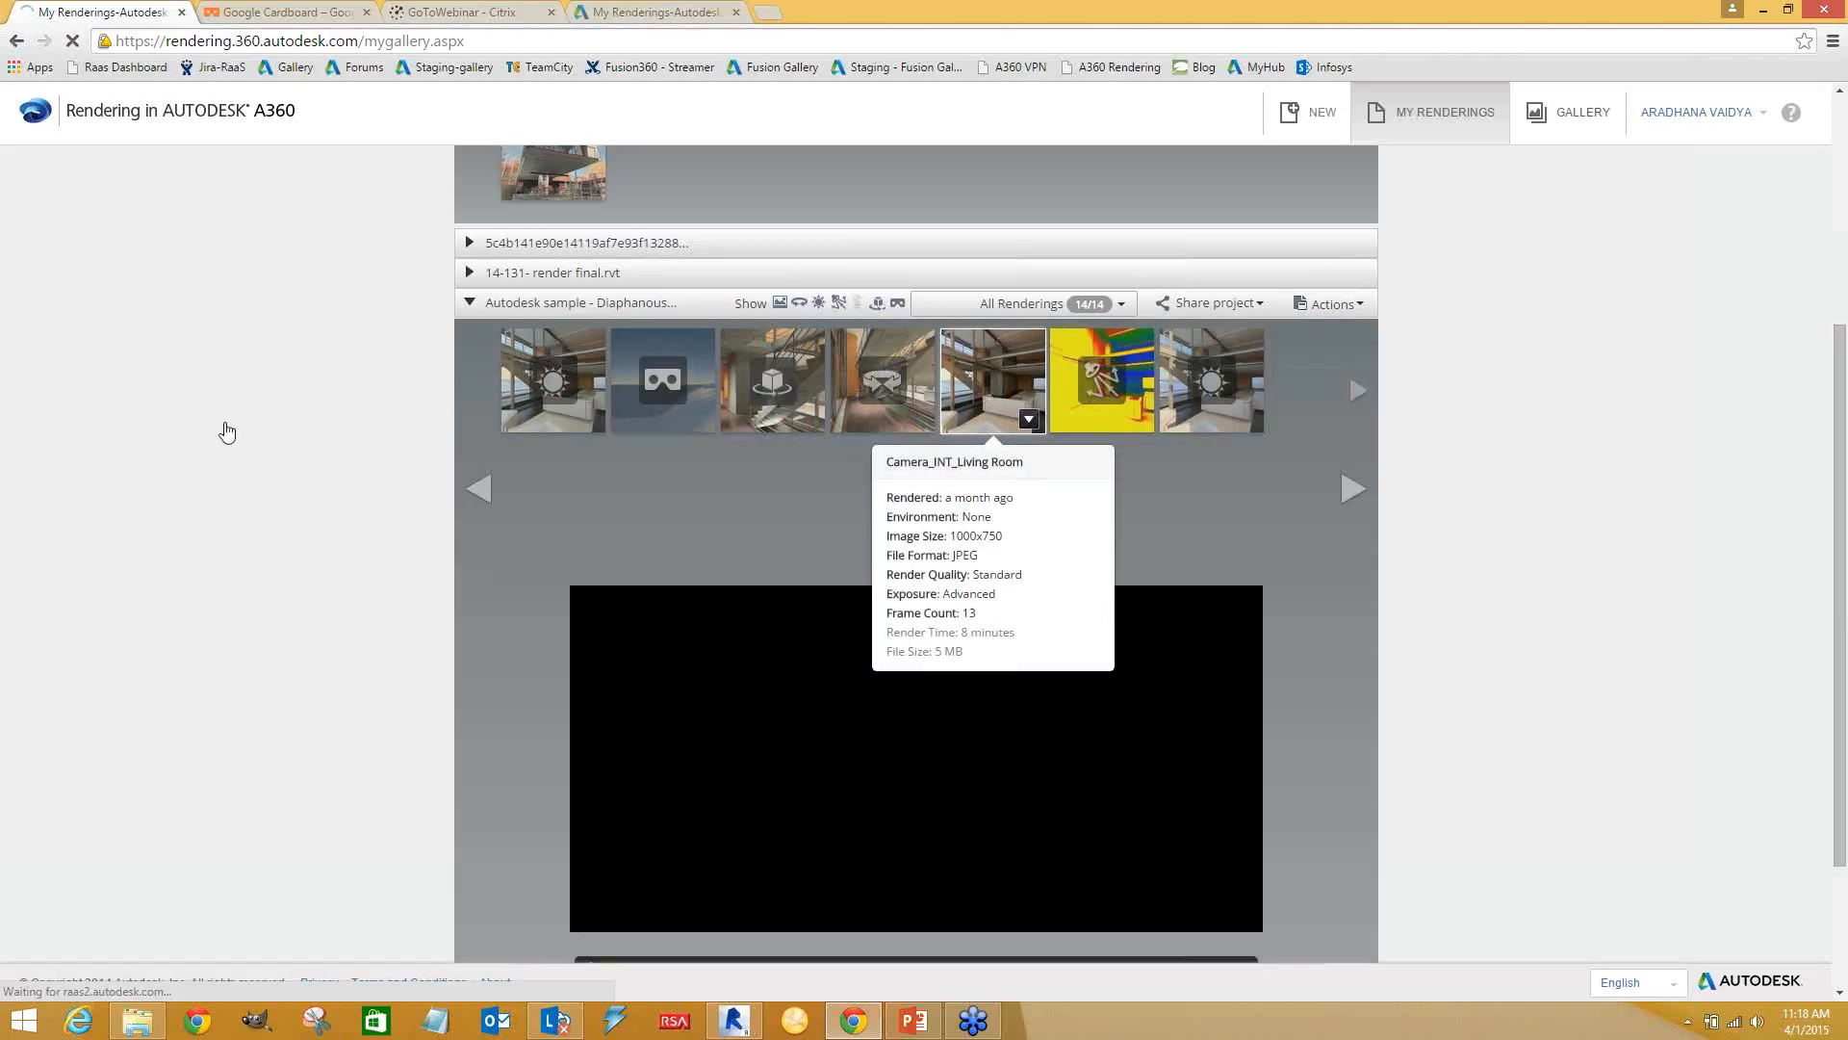
pyautogui.scroll(-1, 200, 445)
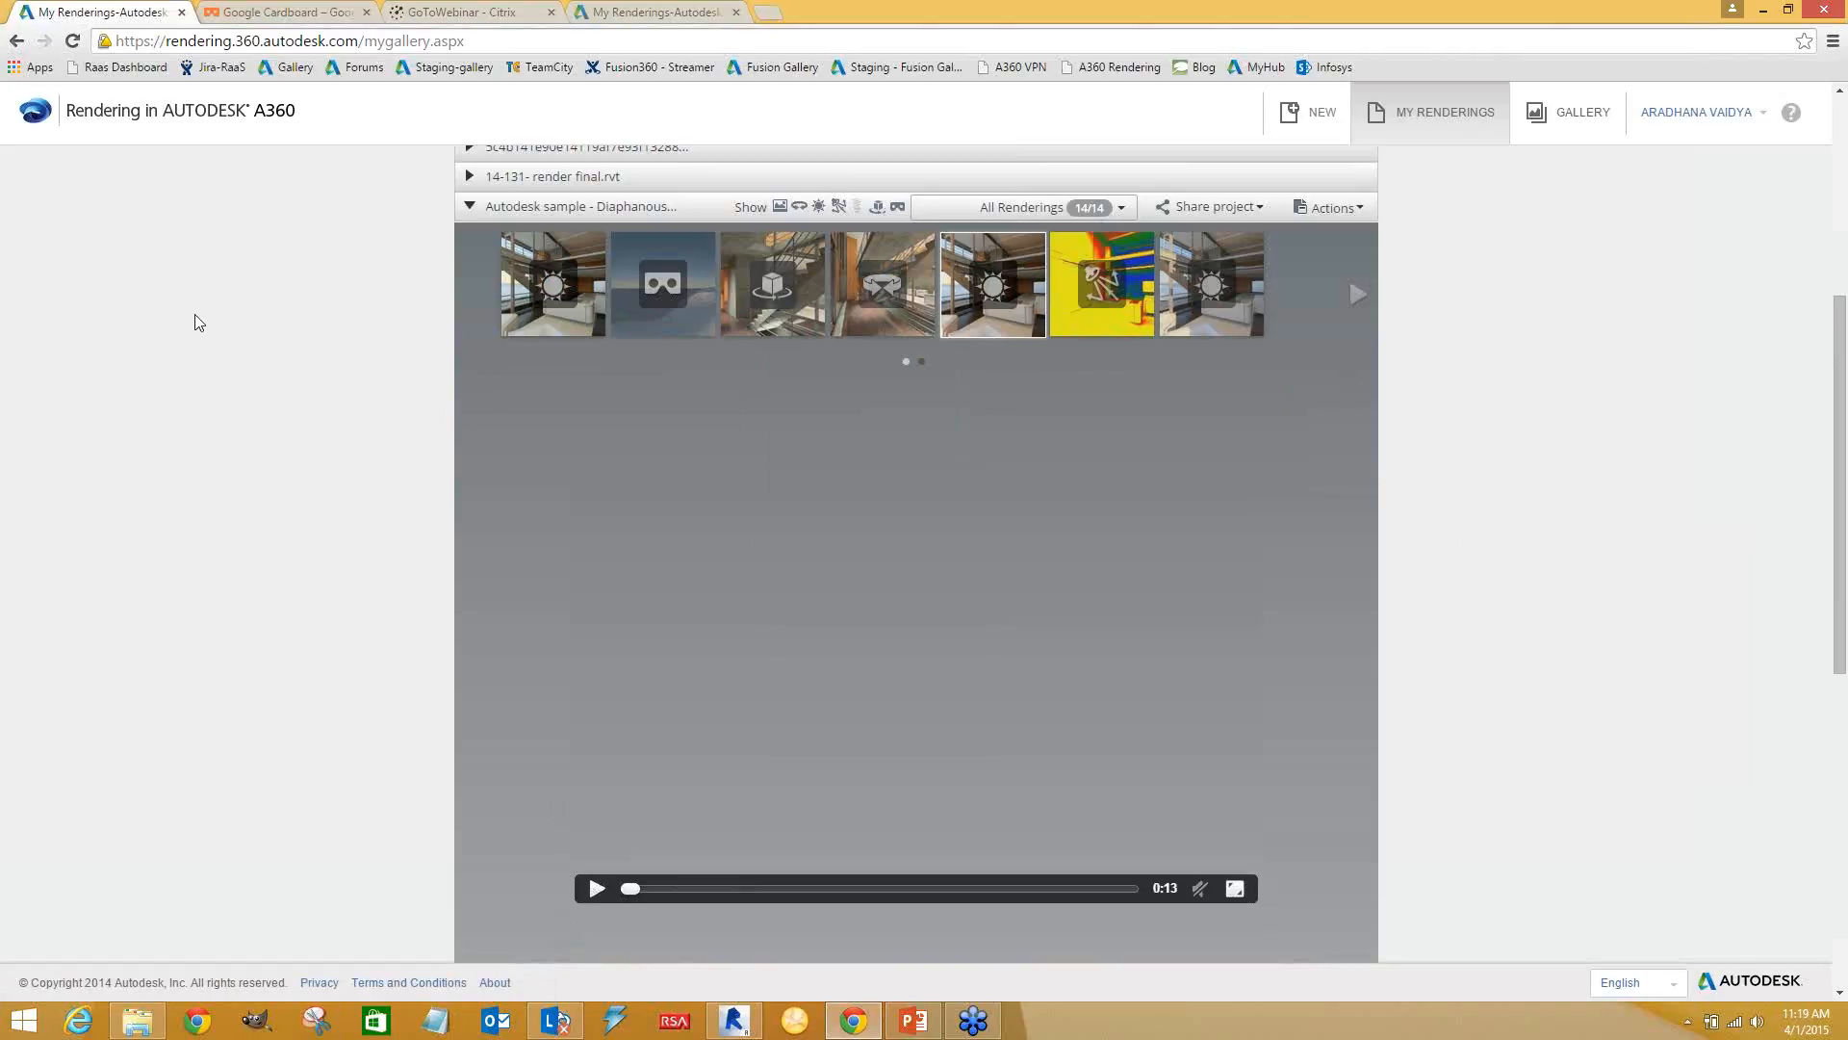
# Reload the gallery page, expand the Autodesk sample - Diaphanous project and show All Renderings
pyautogui.click(73, 42)
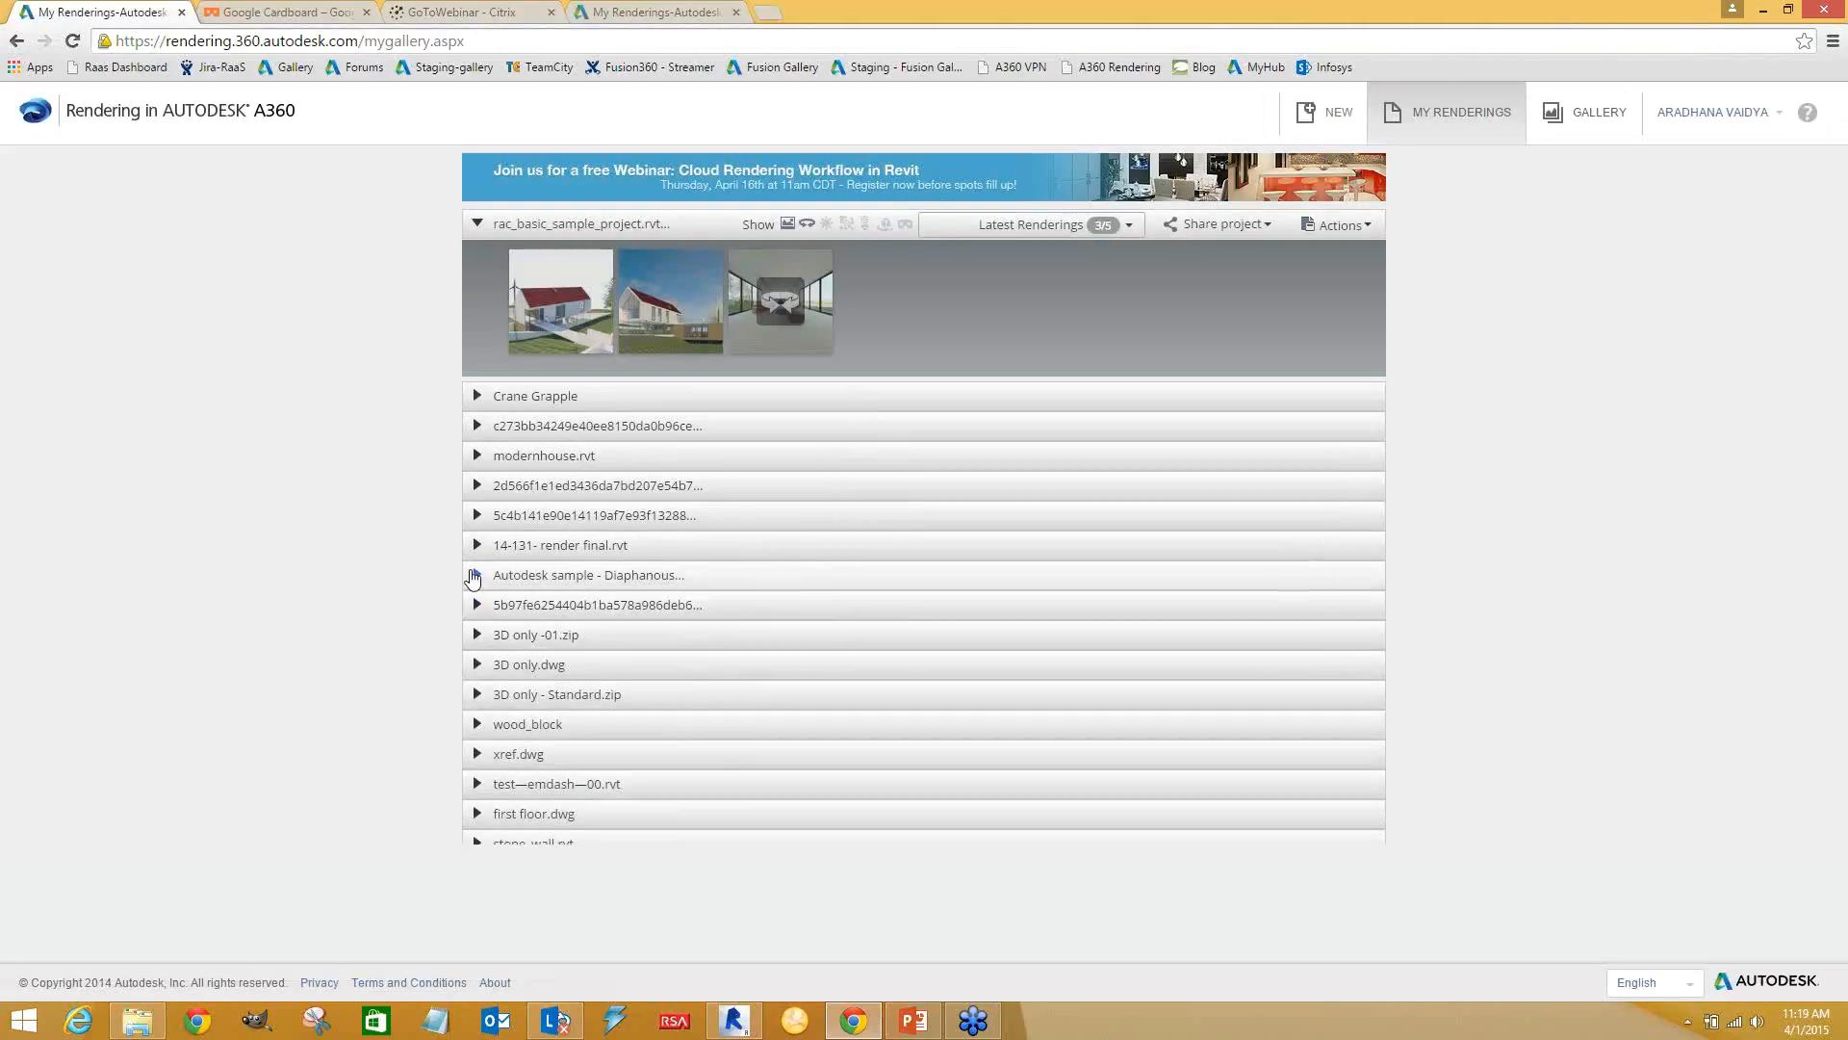
pyautogui.click(476, 575)
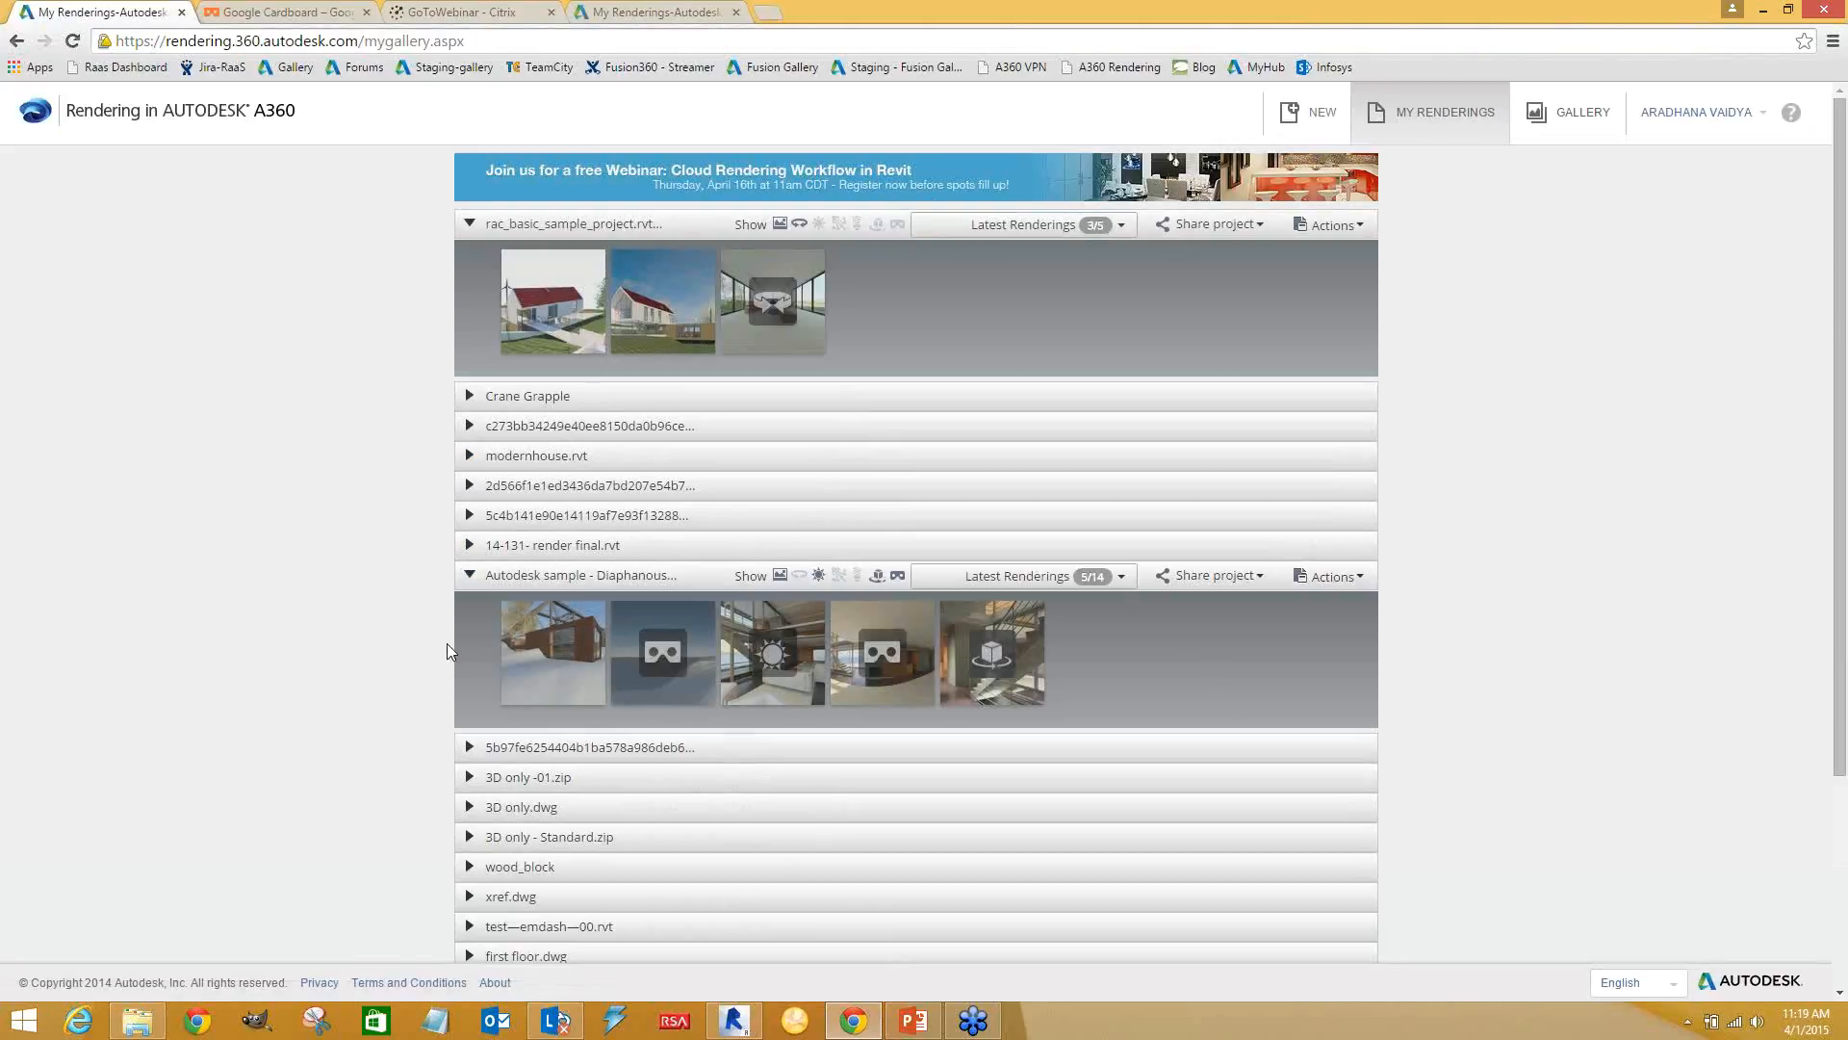
pyautogui.click(1037, 578)
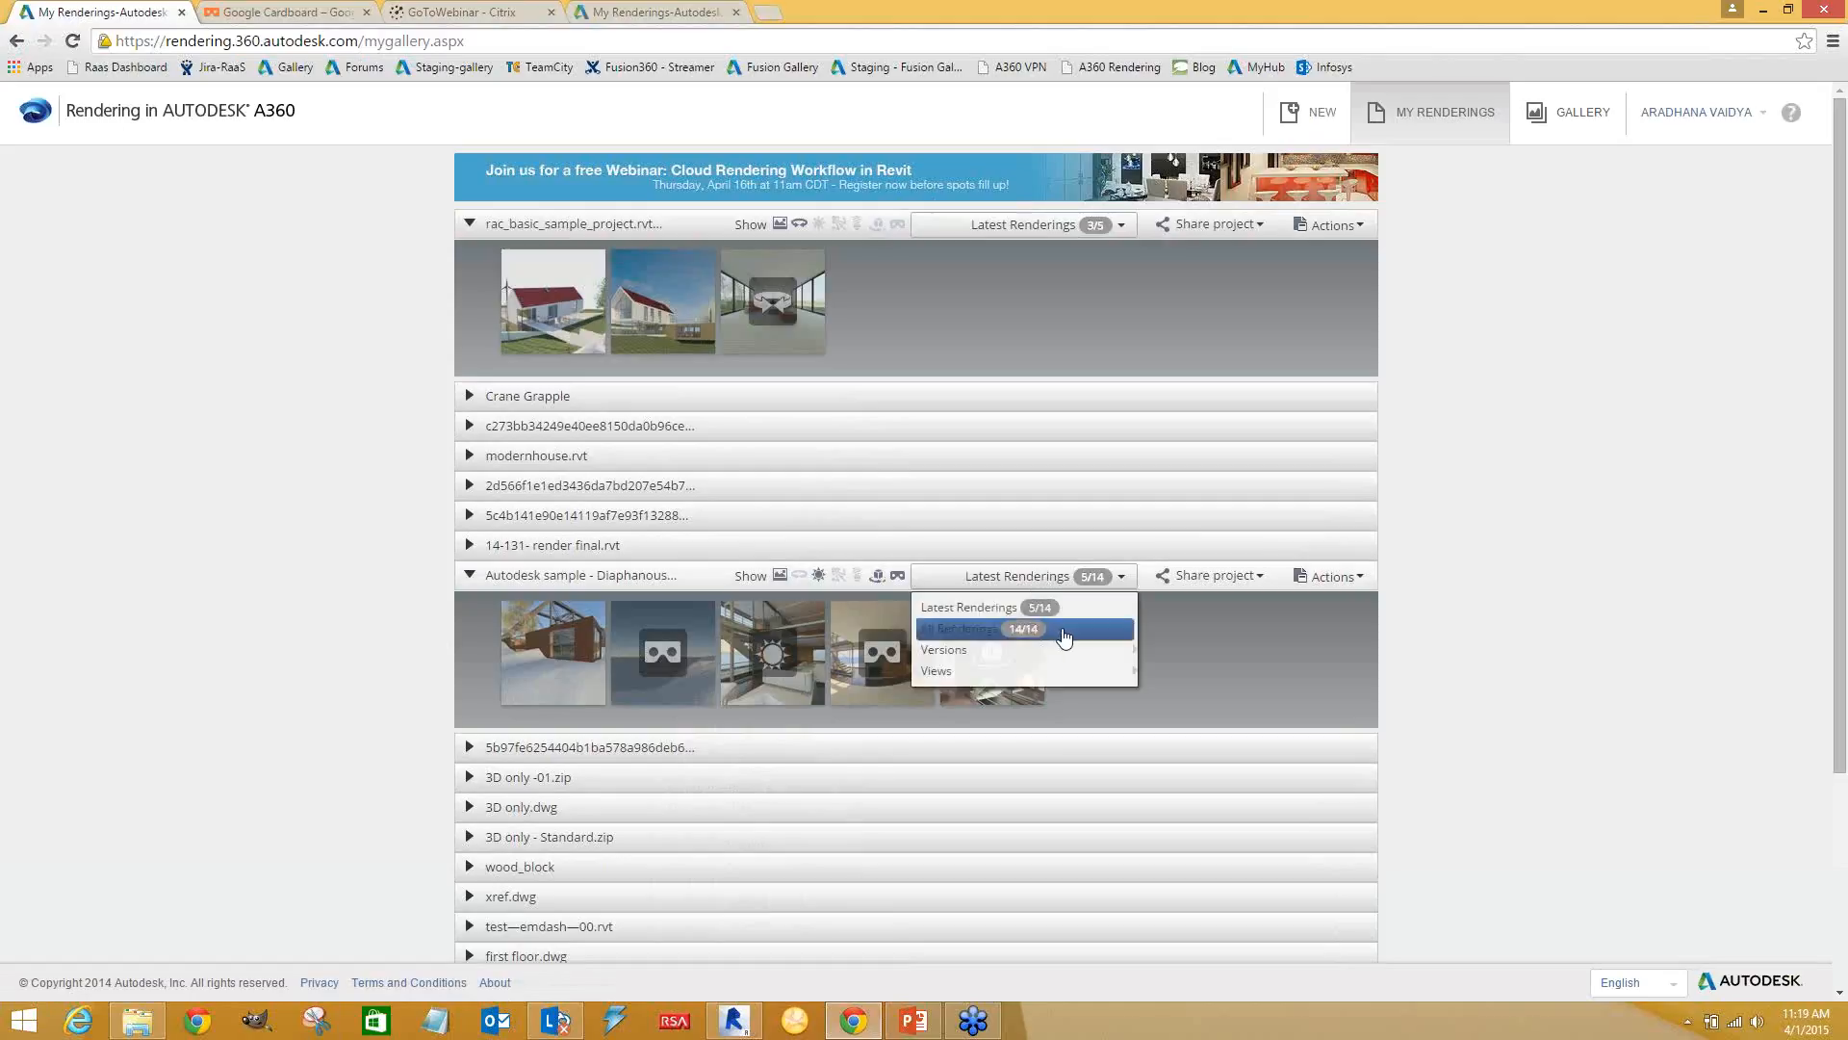
pyautogui.click(1059, 631)
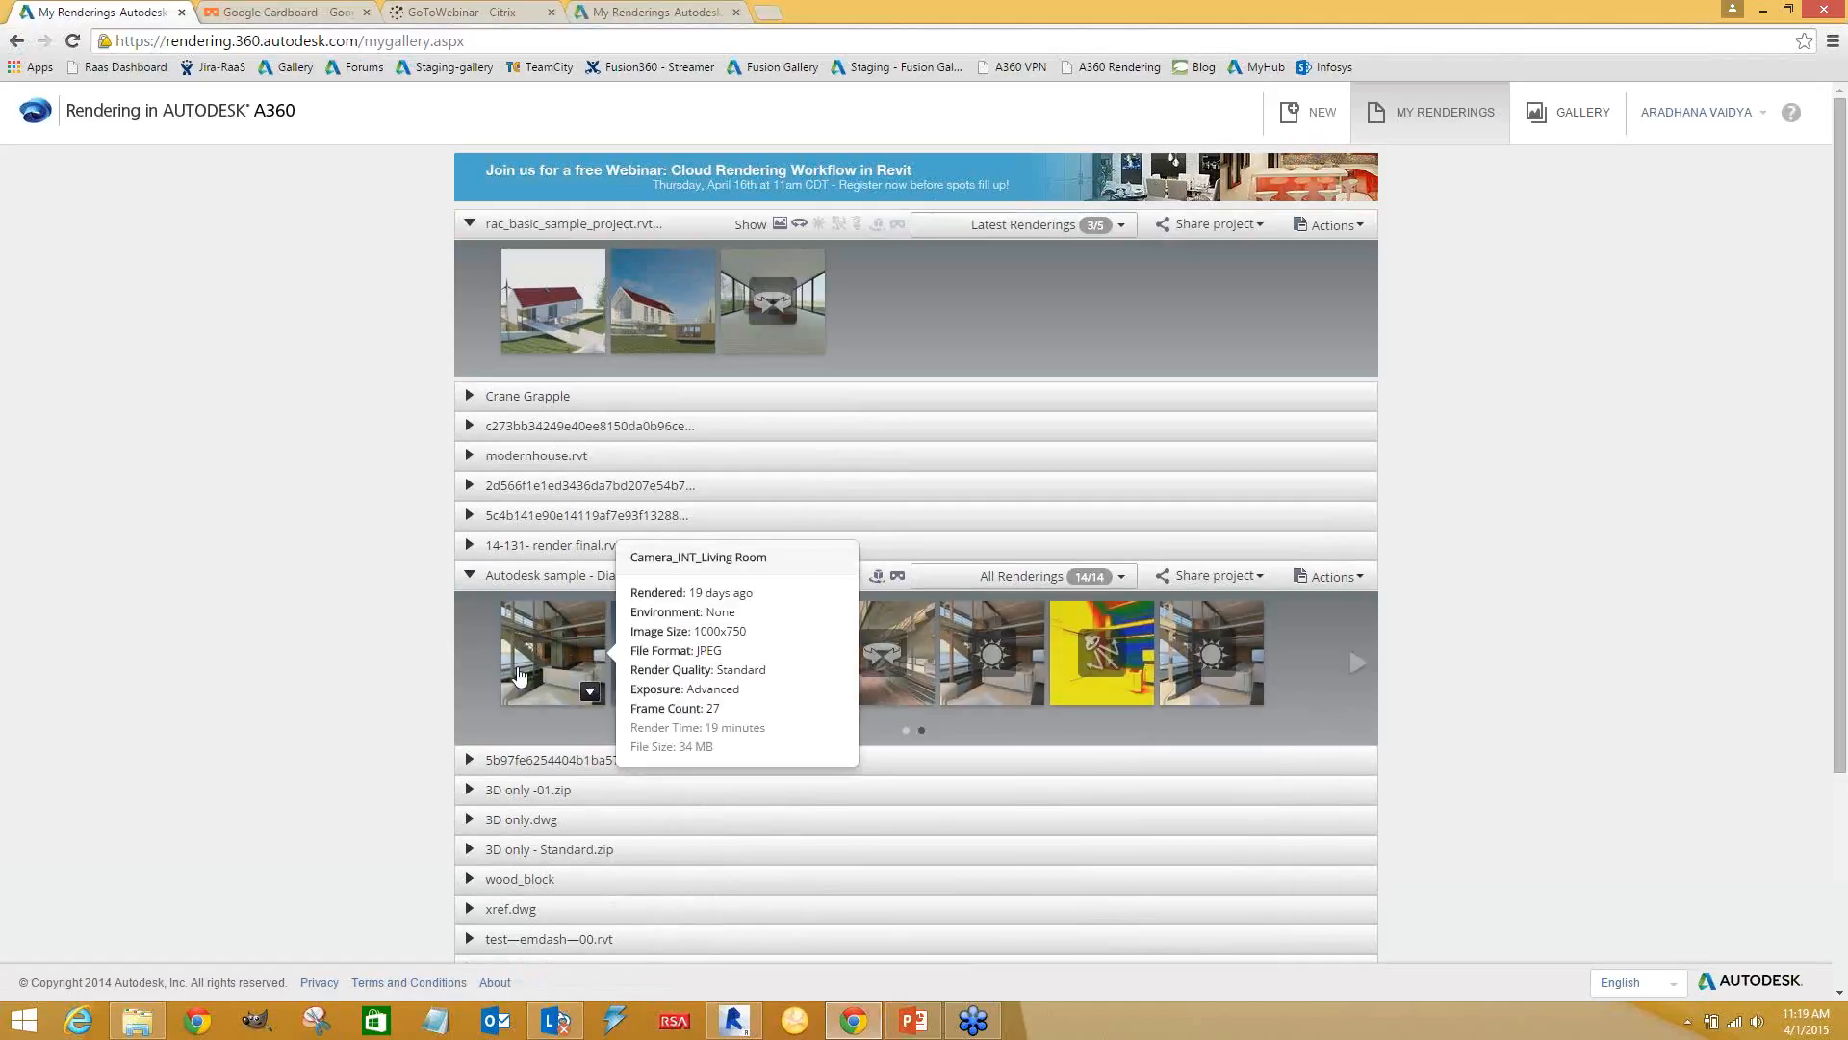
# Try the 13-frame Camera_INT_Living Room solar study again and open the 27-frame one instead
pyautogui.click(1011, 678)
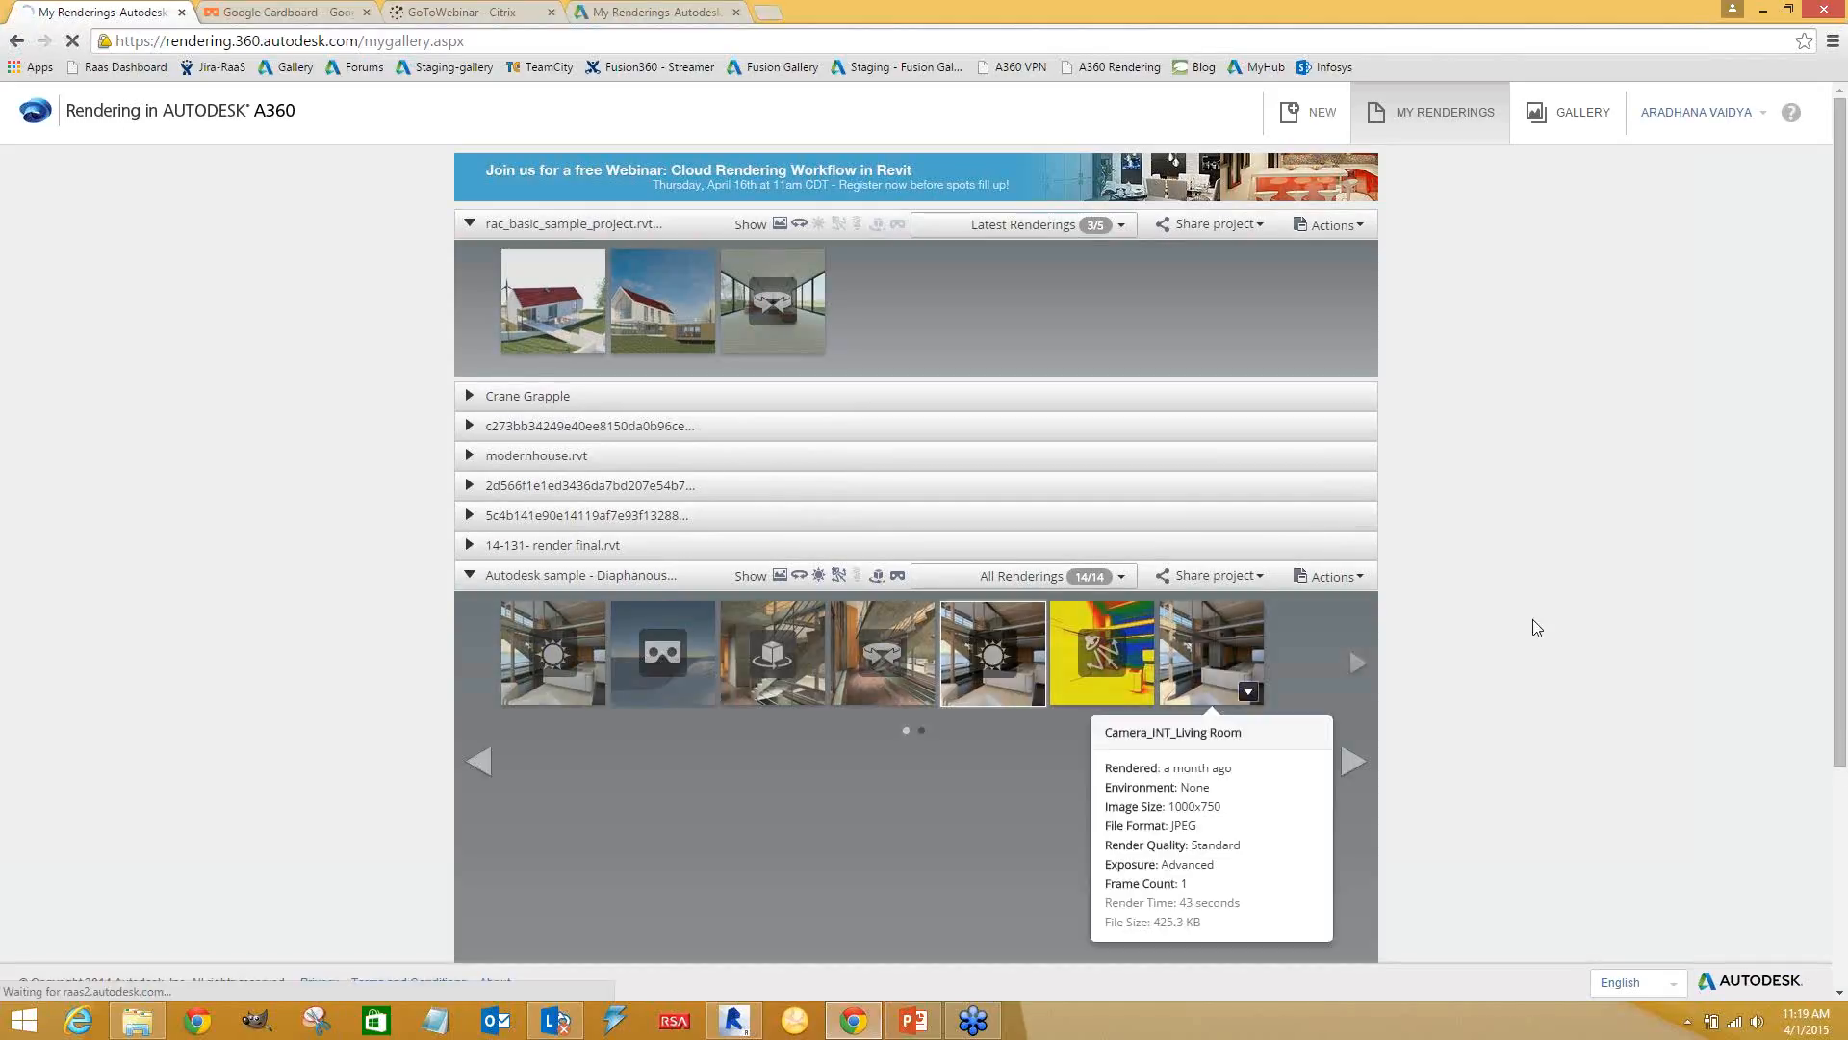
pyautogui.scroll(-3, 1537, 626)
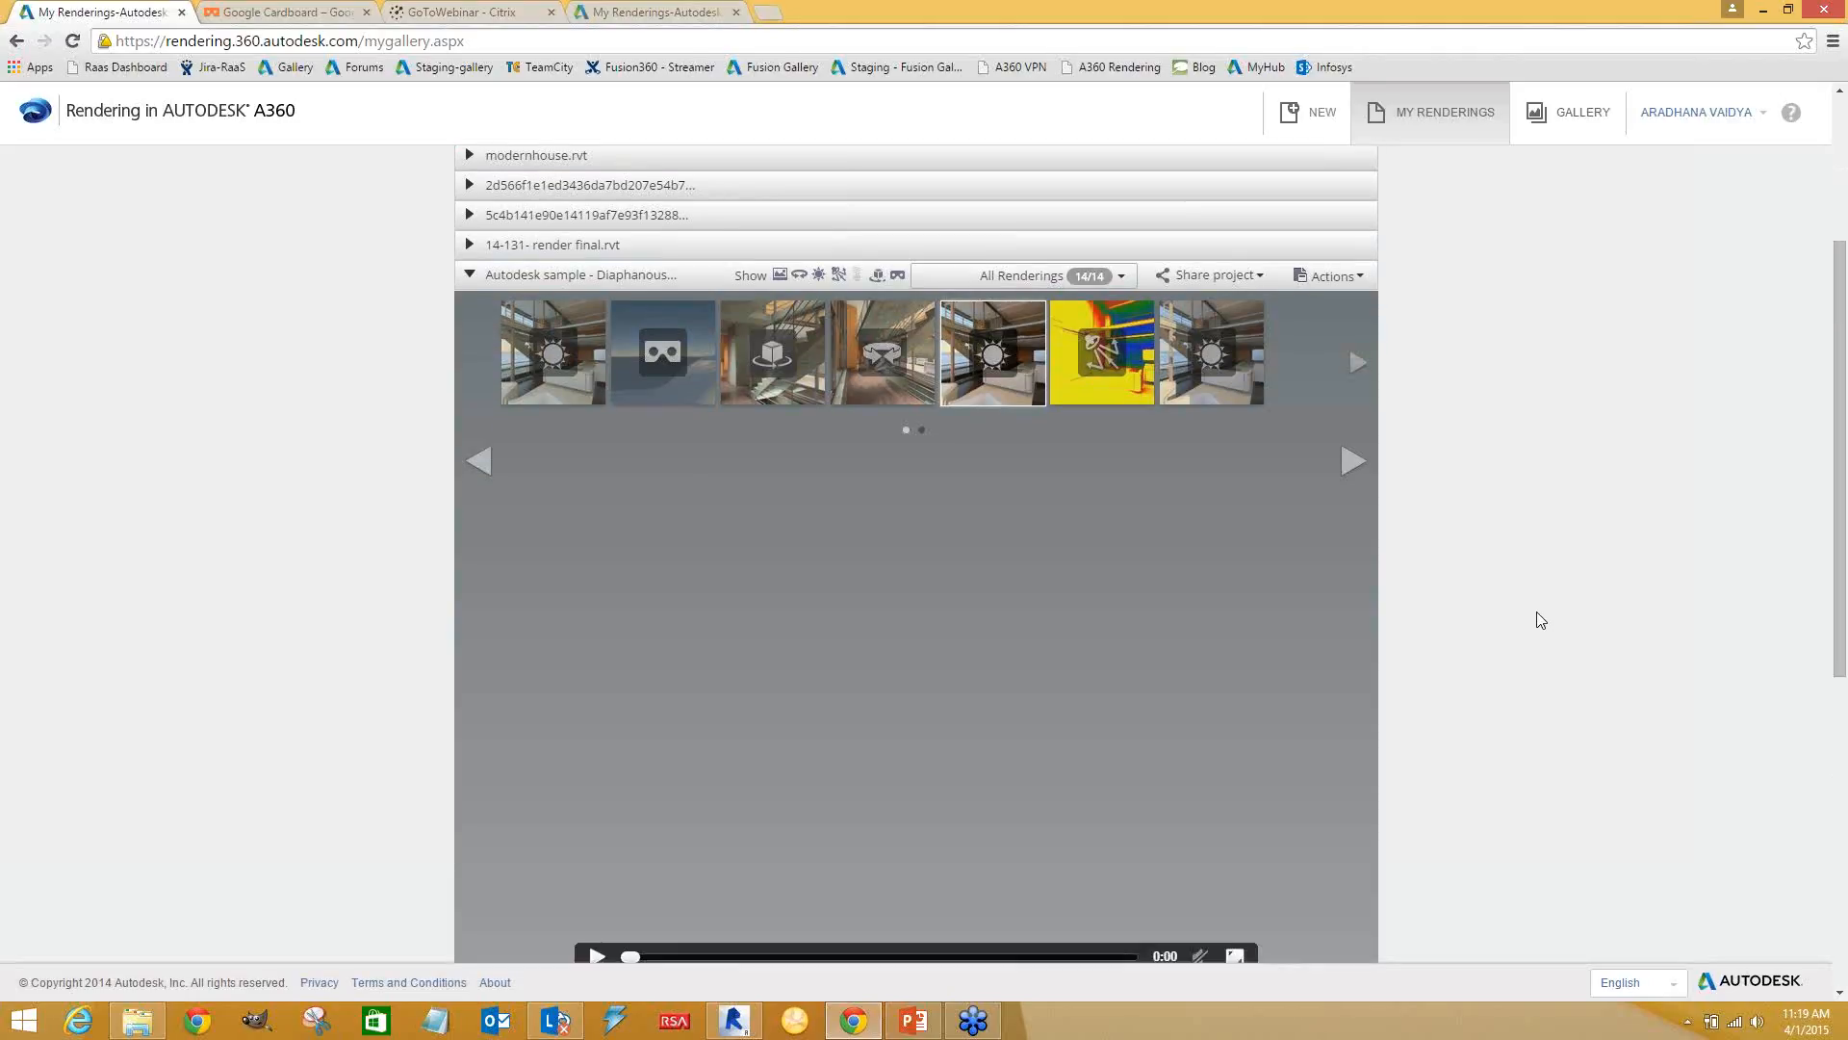
pyautogui.scroll(-1, 1541, 613)
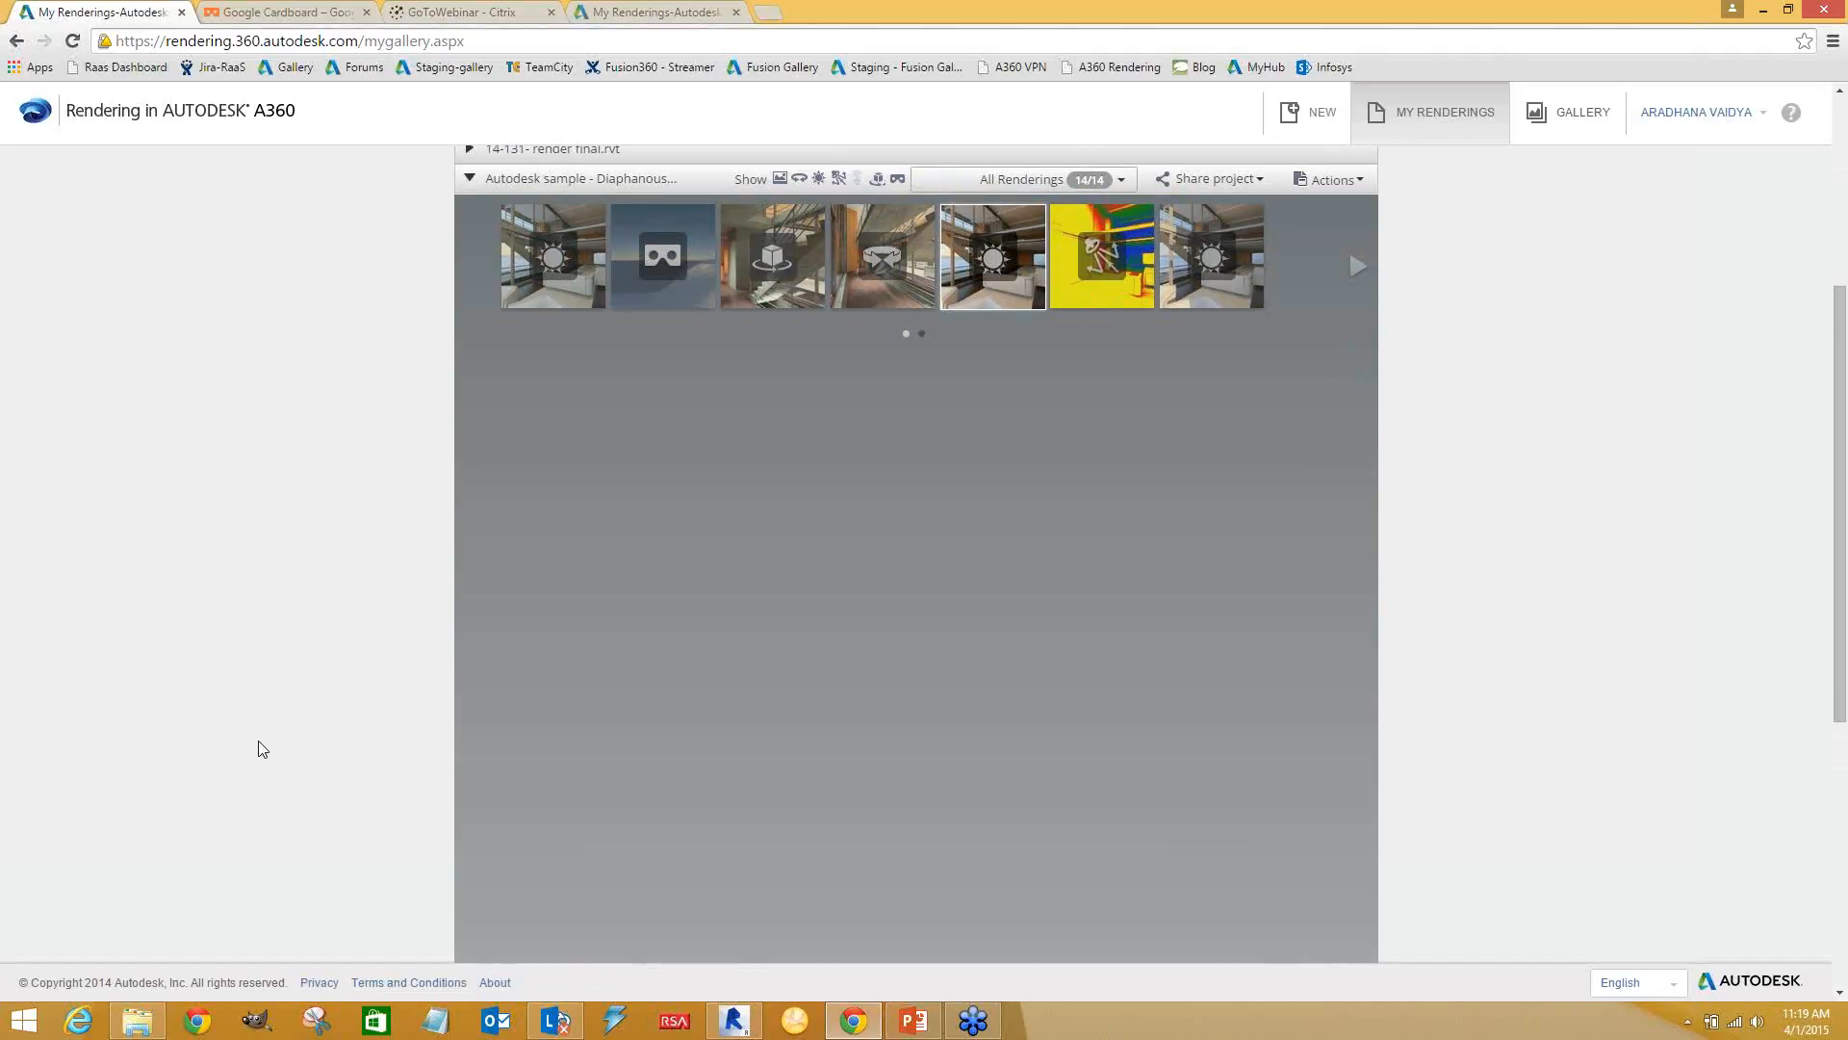
pyautogui.scroll(-1, 255, 748)
pyautogui.scroll(2, 255, 748)
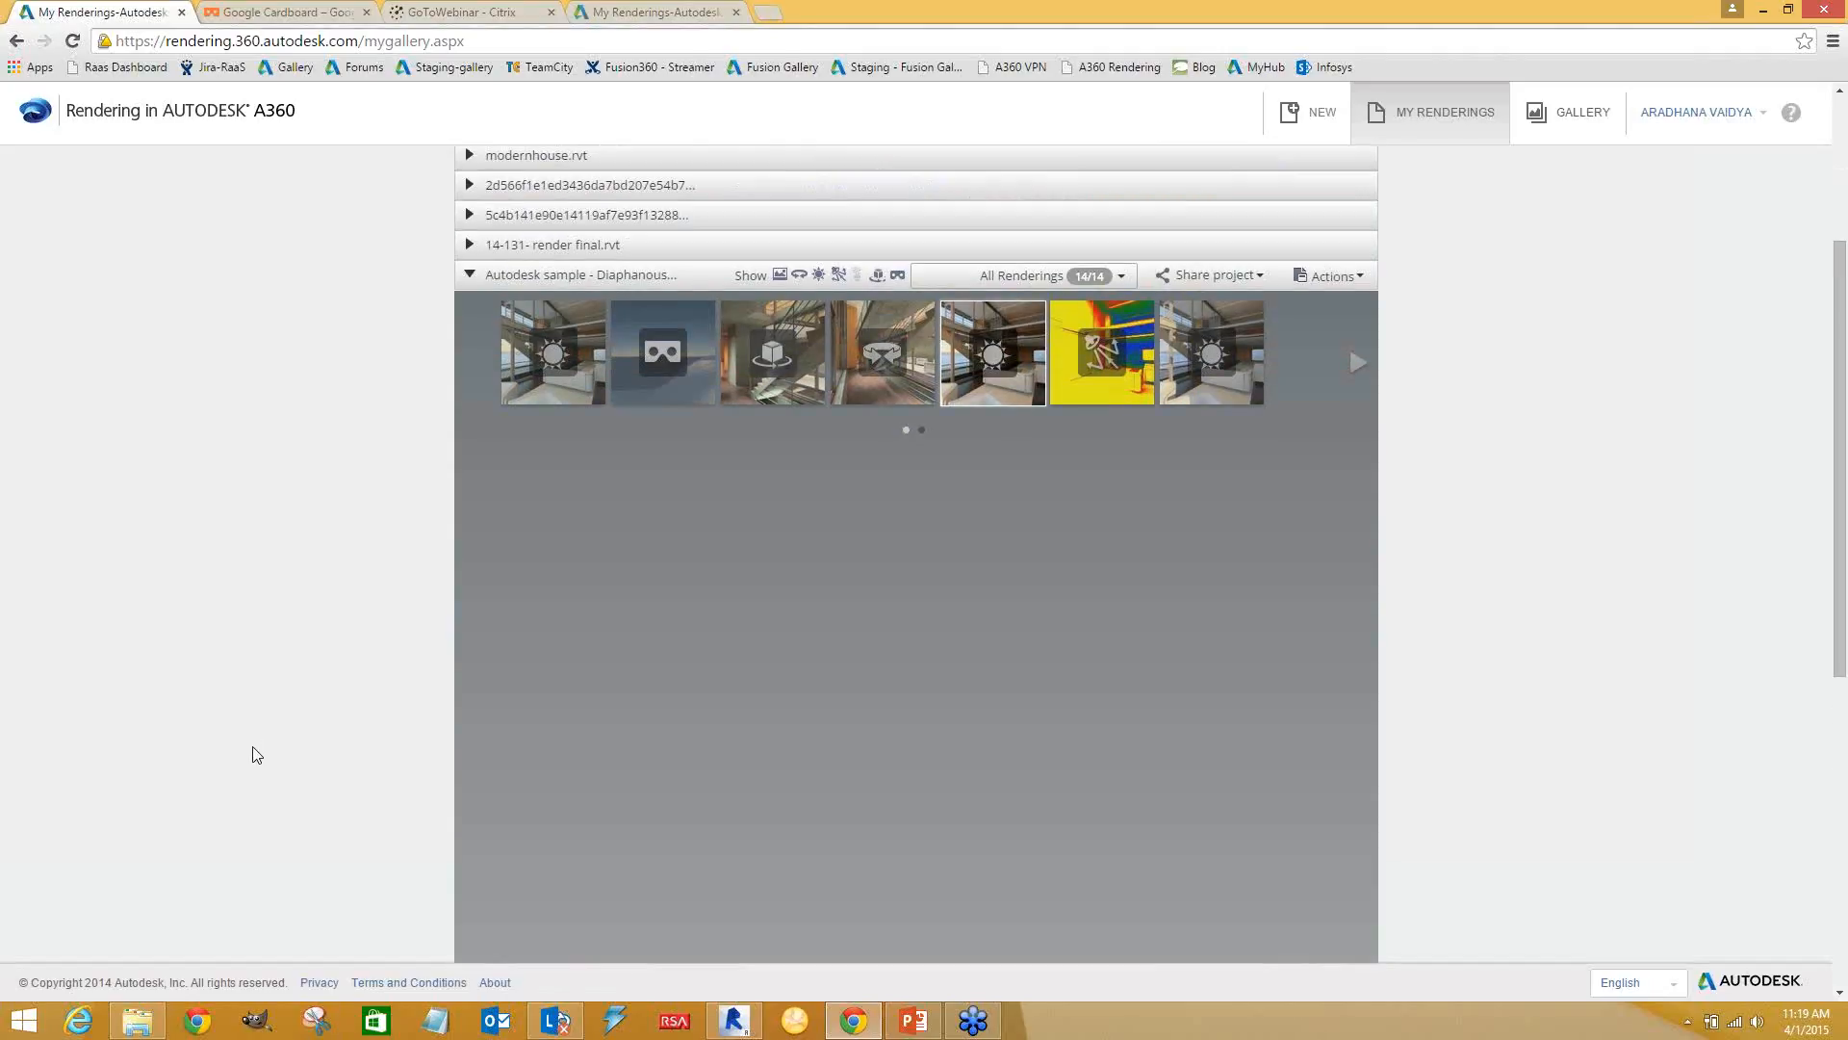
pyautogui.click(543, 371)
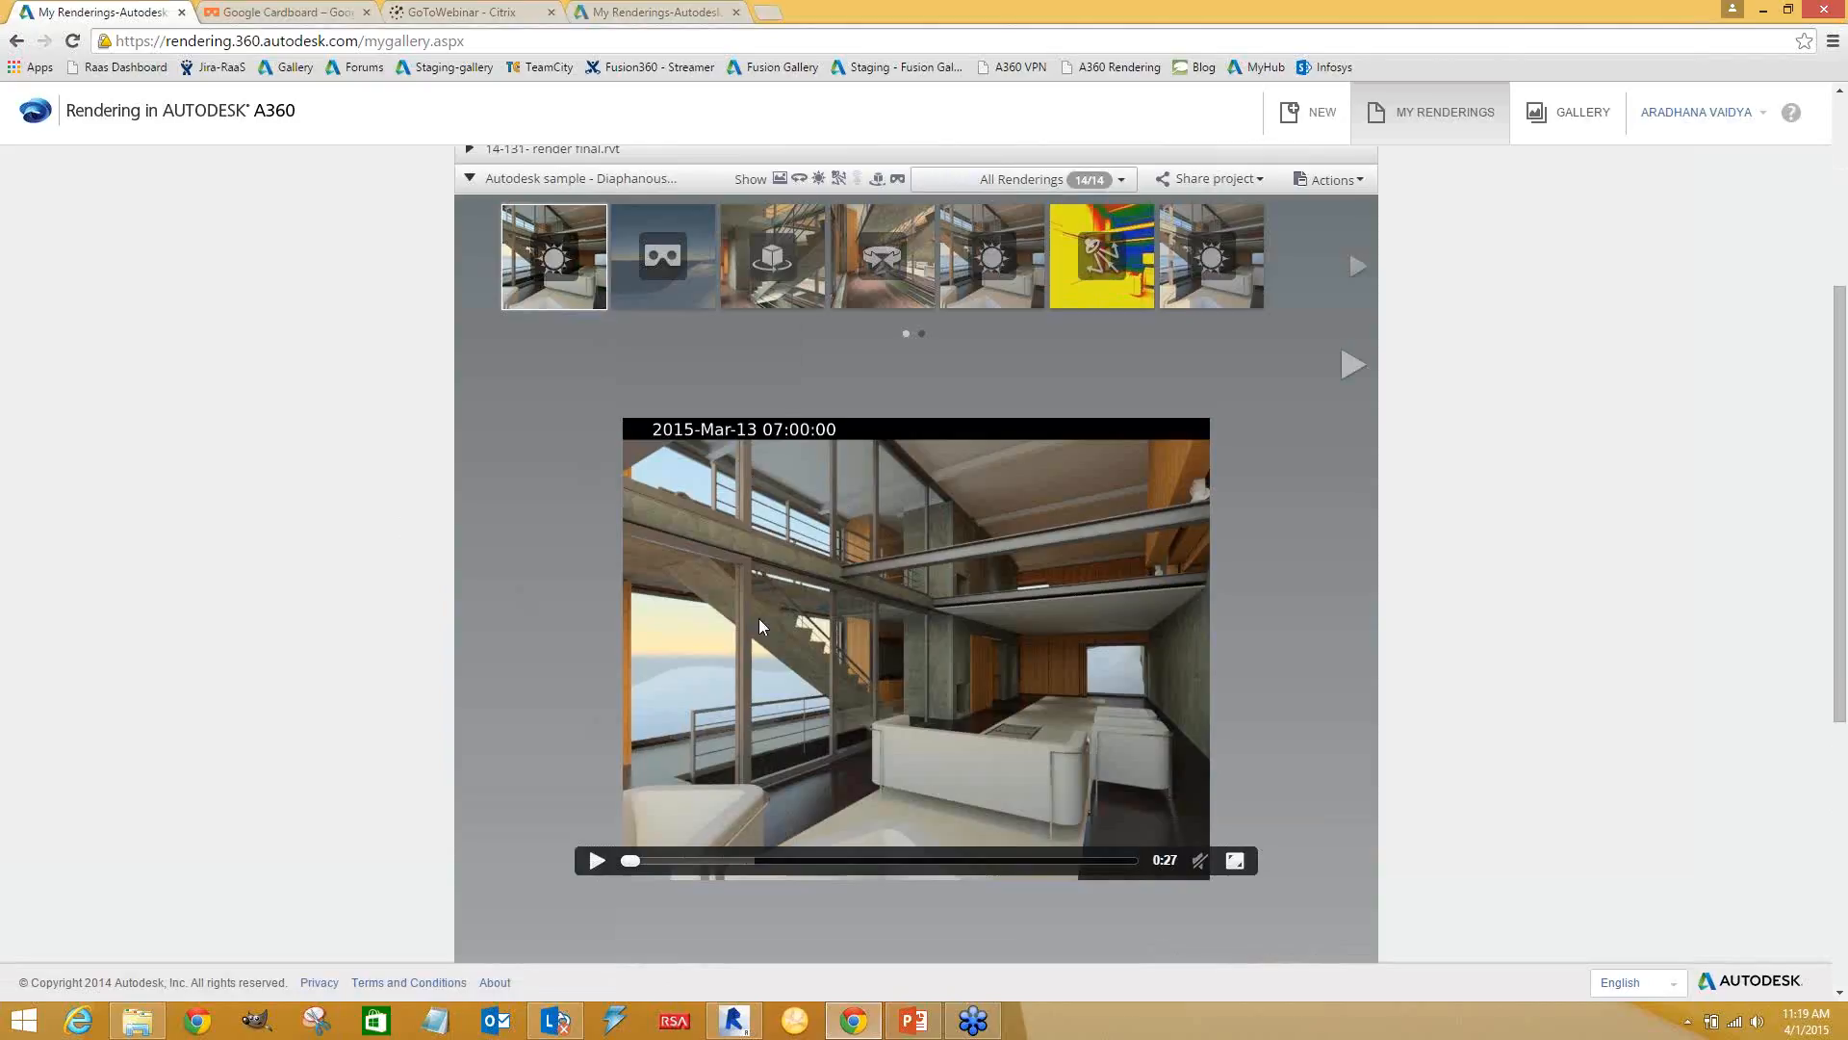
# Play the opened 27-frame living room solar study through to its end
pyautogui.click(597, 860)
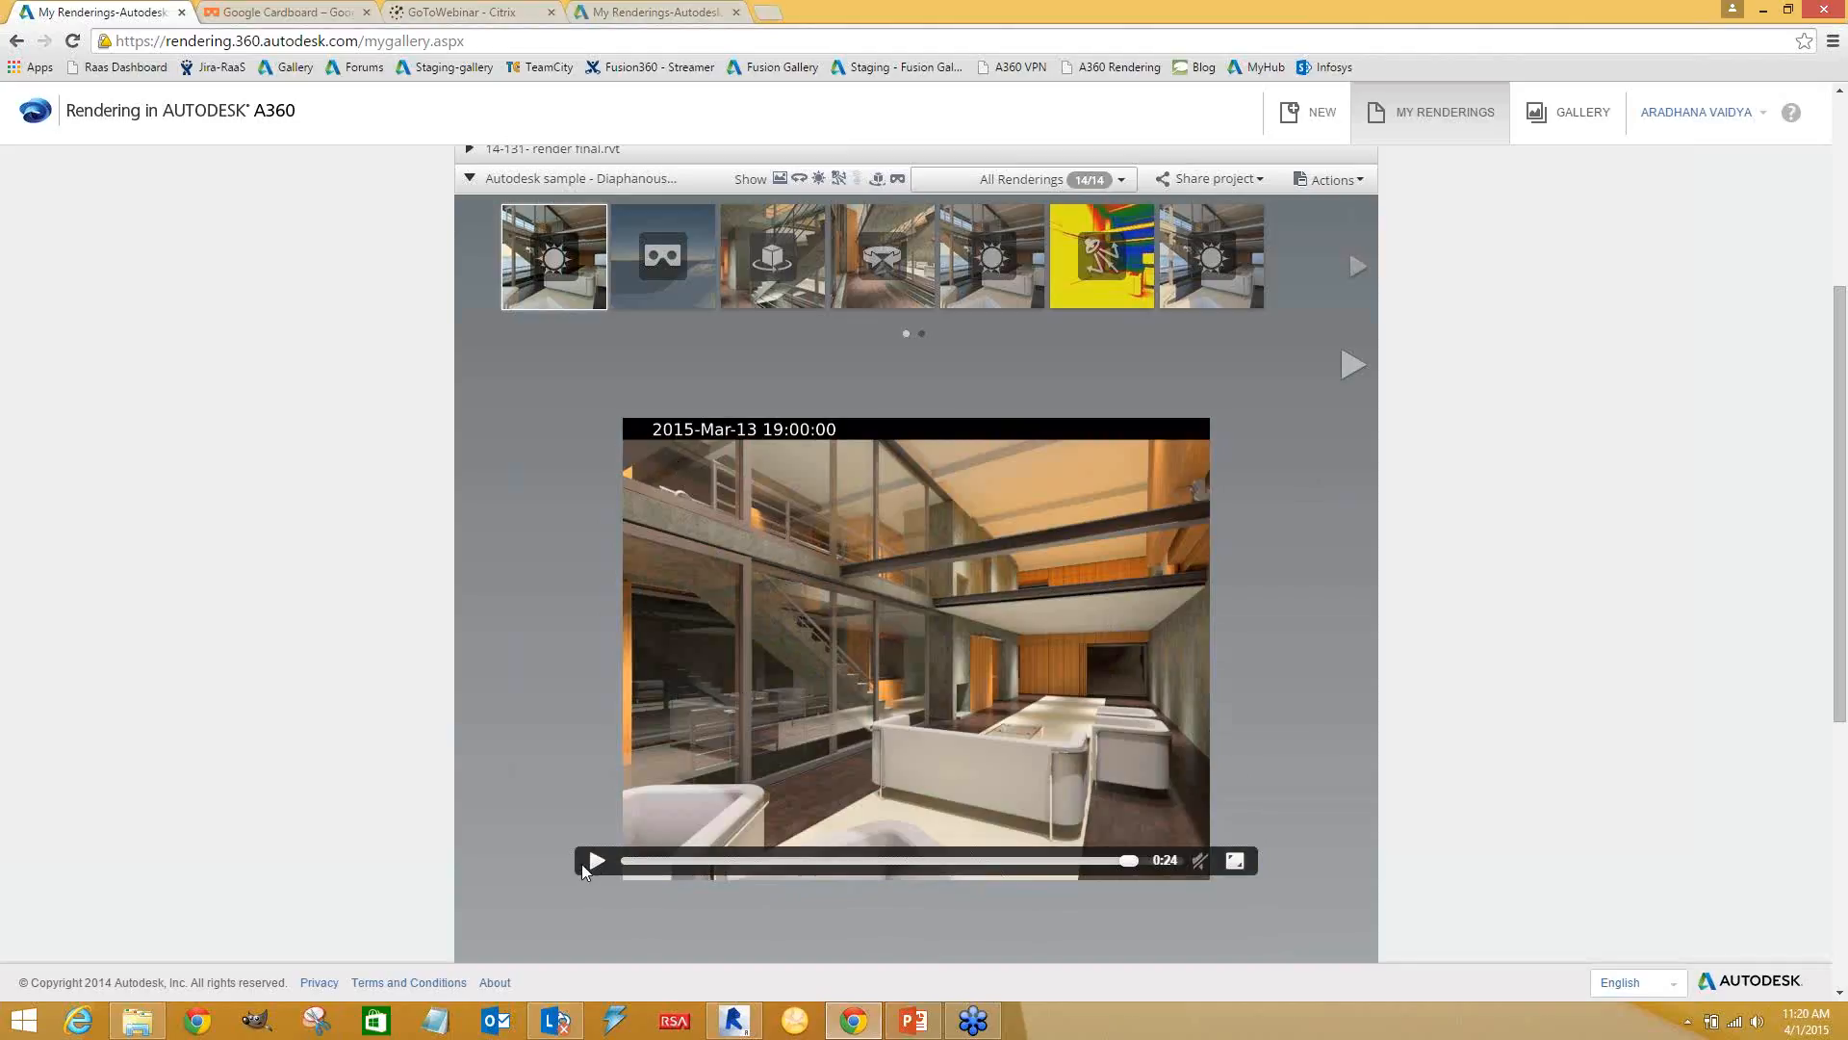
pyautogui.moveTo(621, 294)
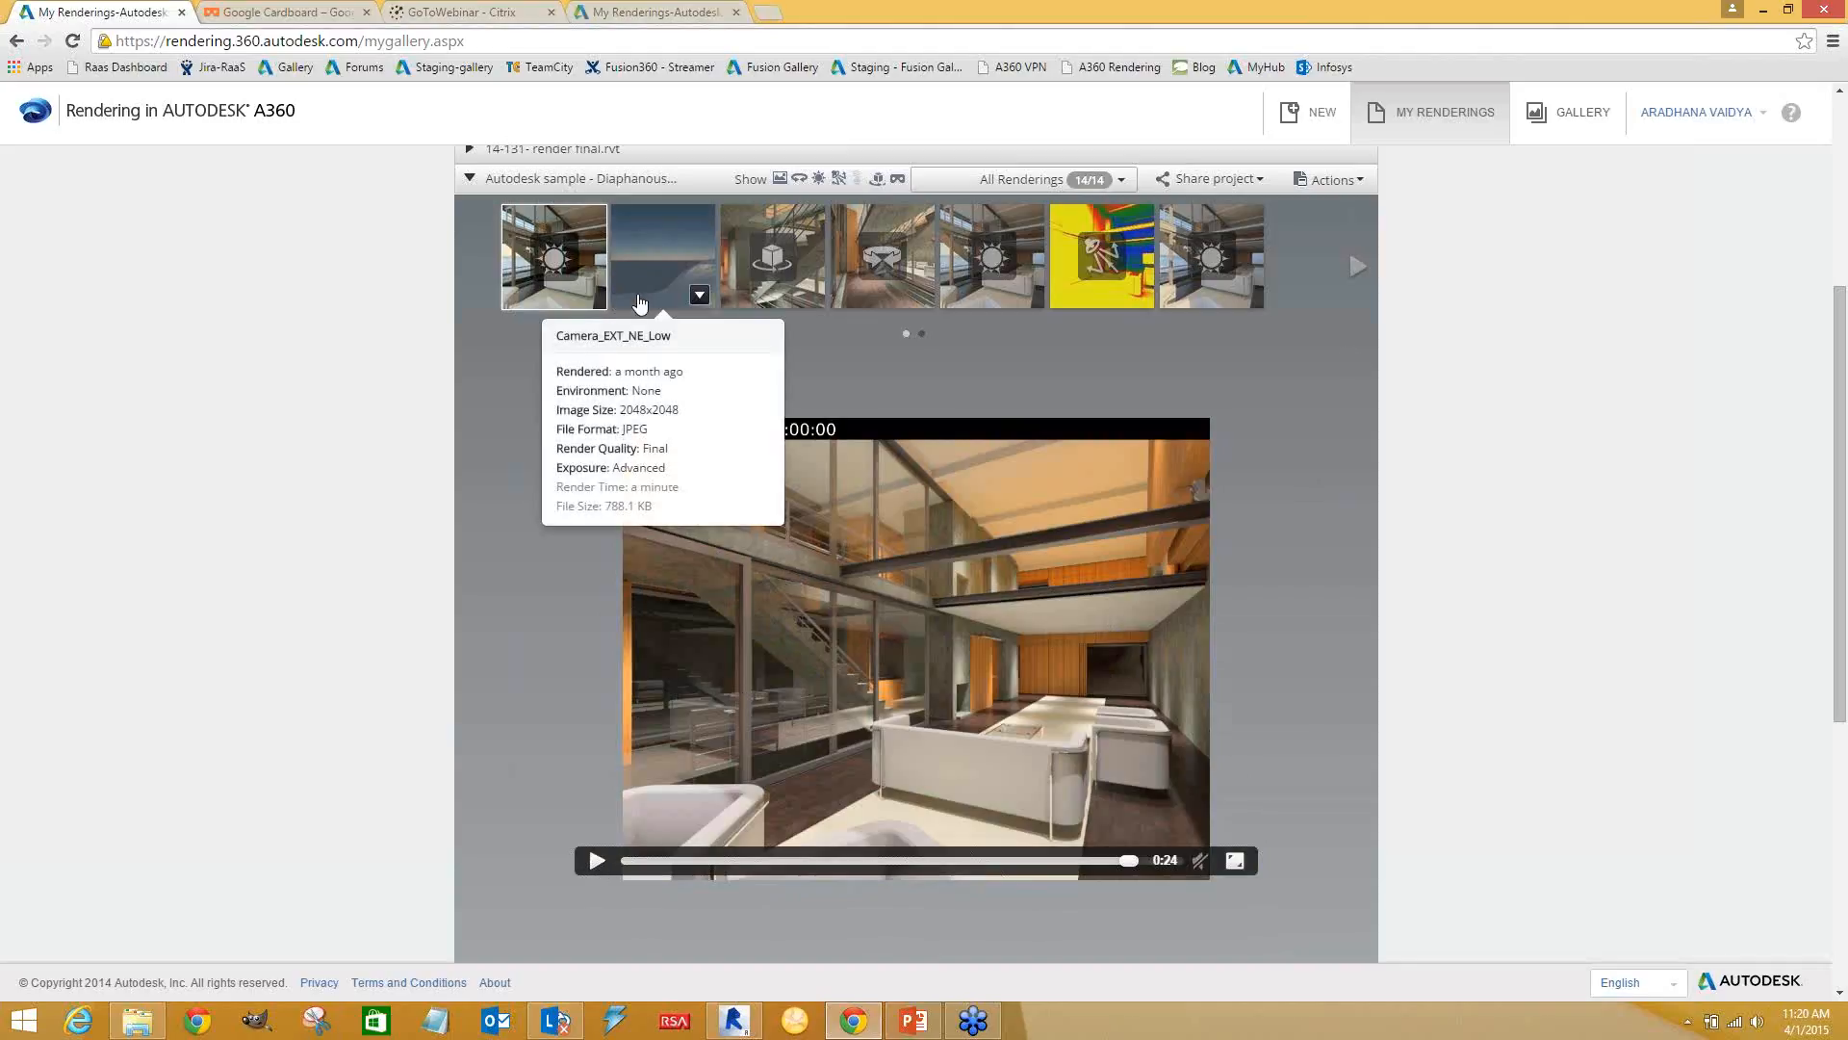
# Open the solar study render settings for the first rac_basic_sample_project rendering, try a 30 Minutes interval, check the frame count and close without rendering
pyautogui.scroll(2, 630, 318)
pyautogui.scroll(2, 597, 500)
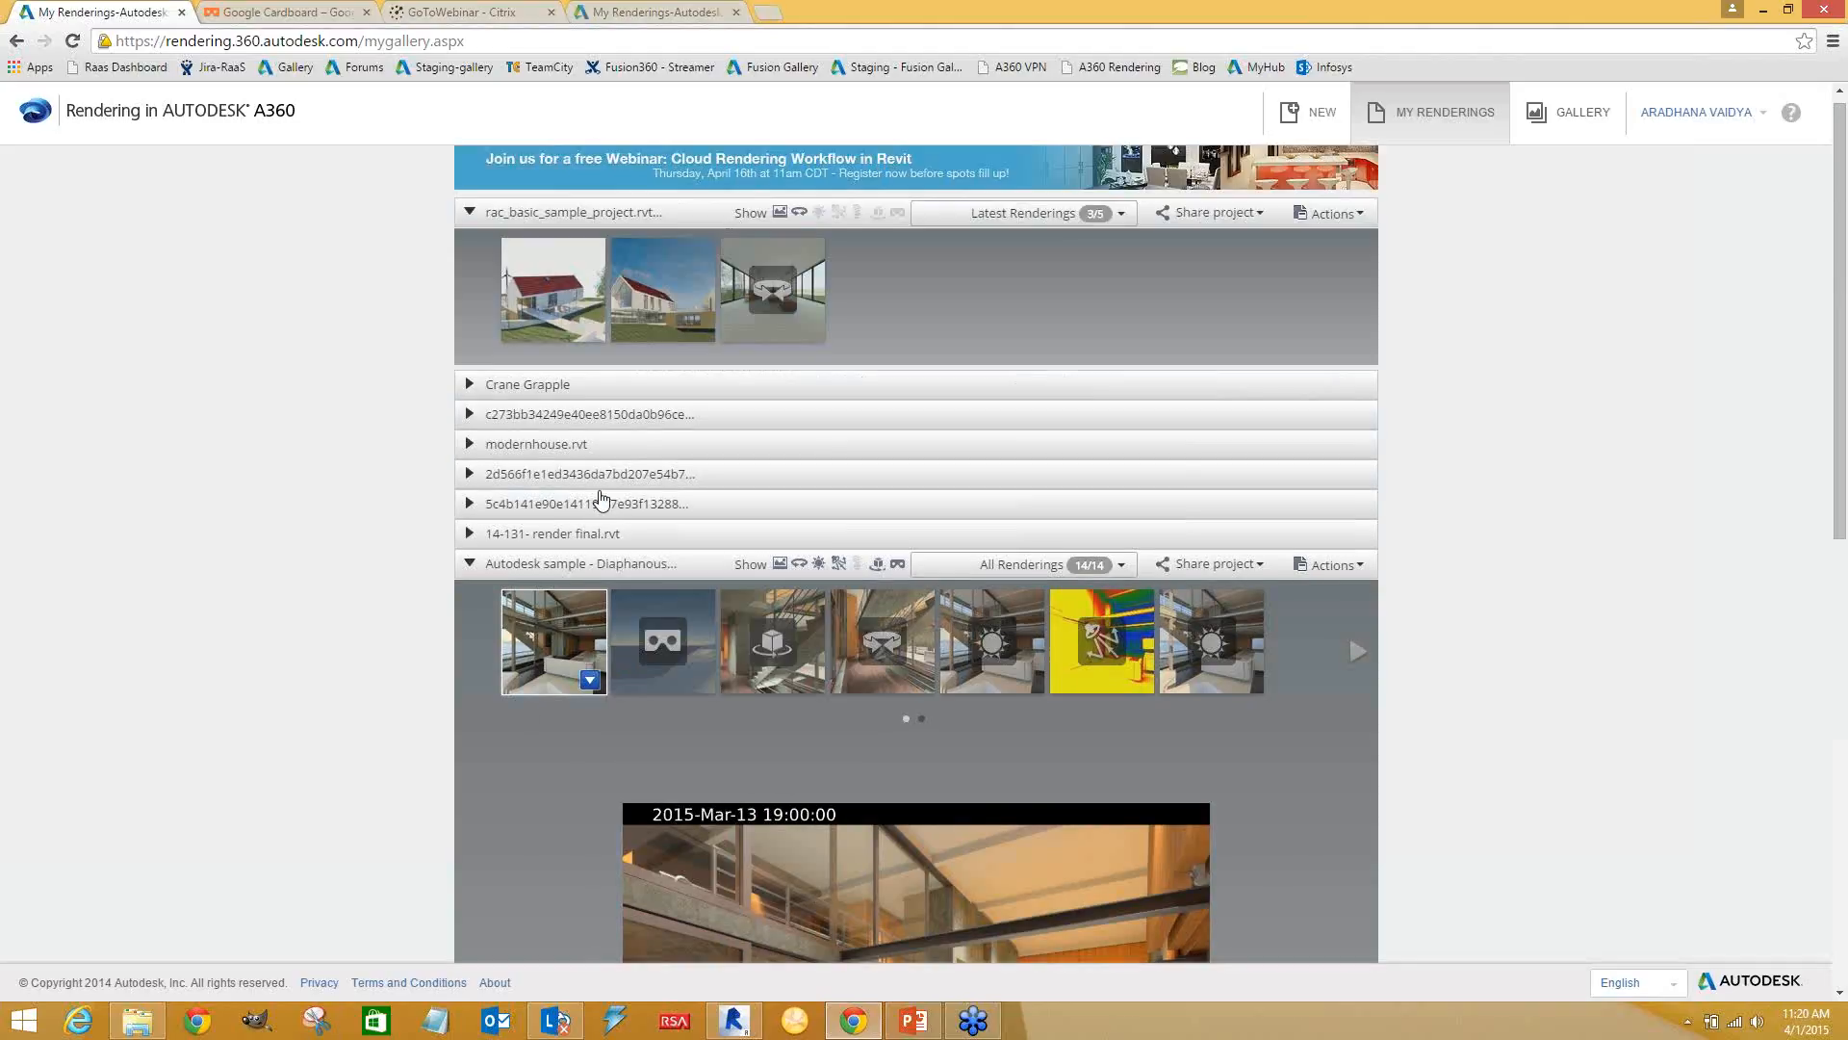
pyautogui.click(590, 341)
pyautogui.moveTo(572, 309)
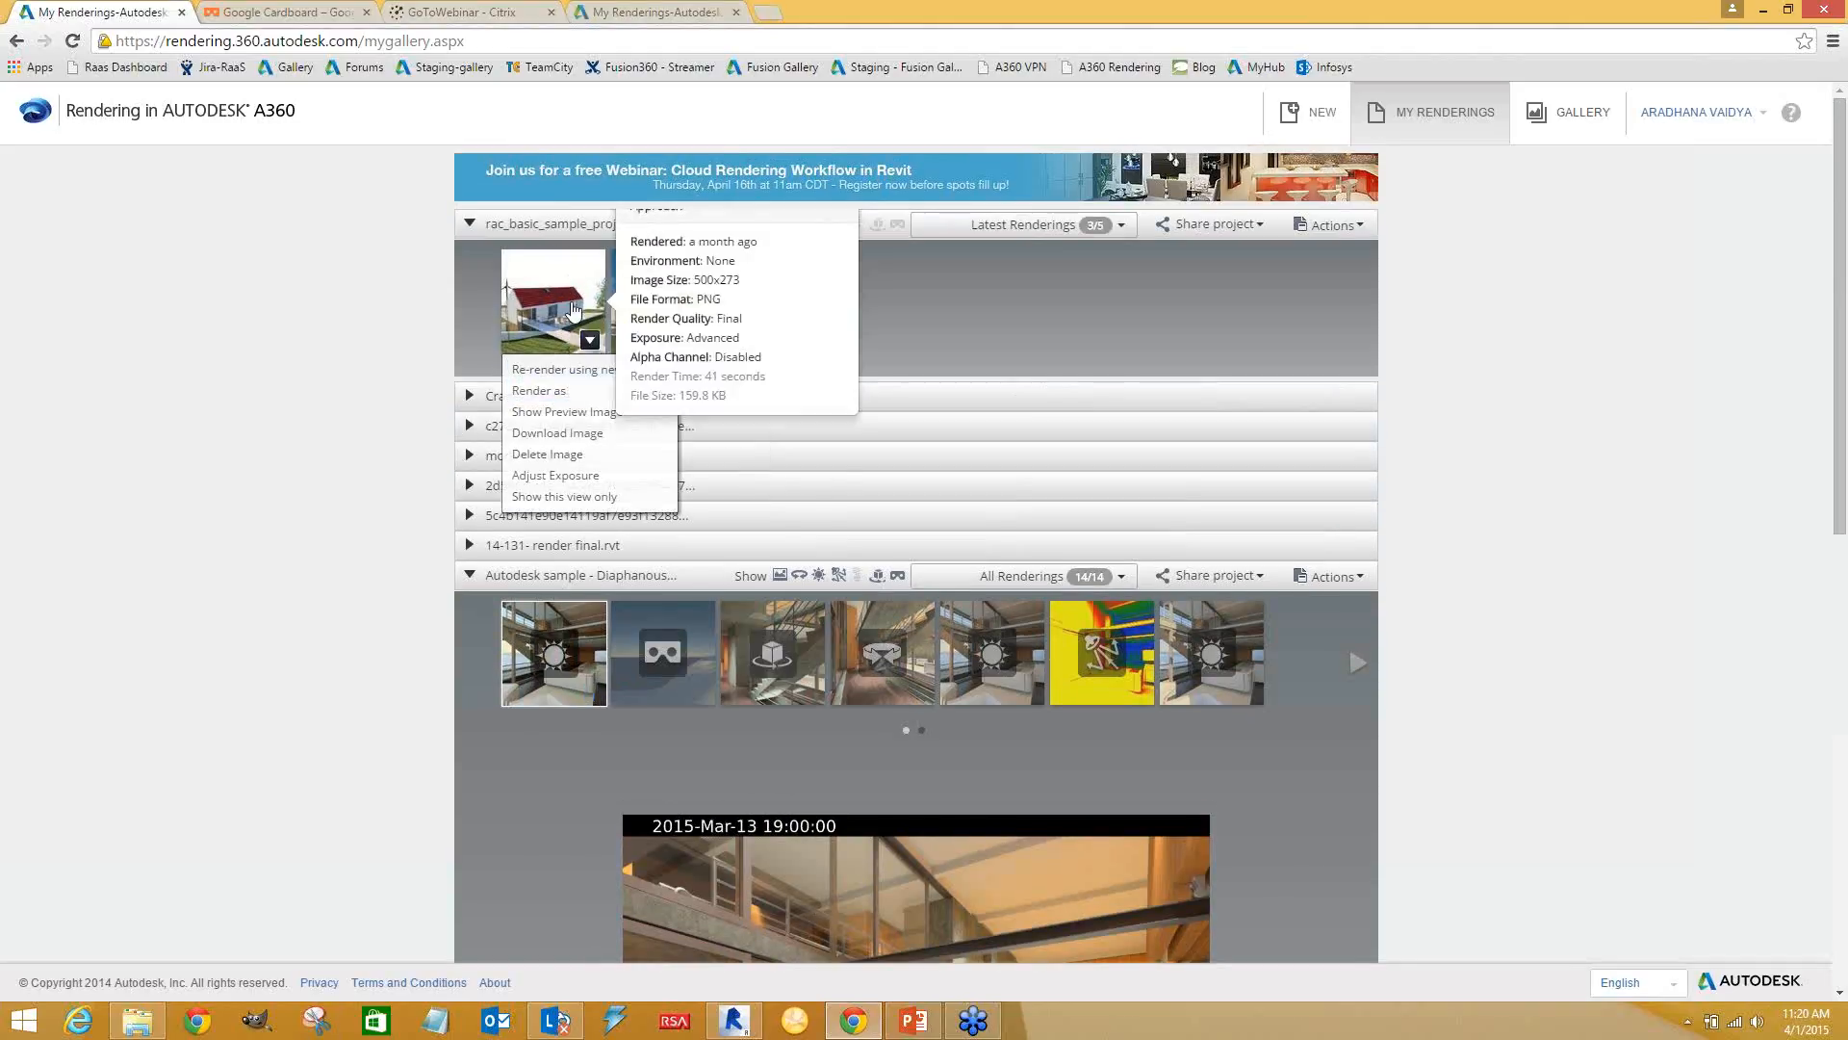
pyautogui.moveTo(567, 398)
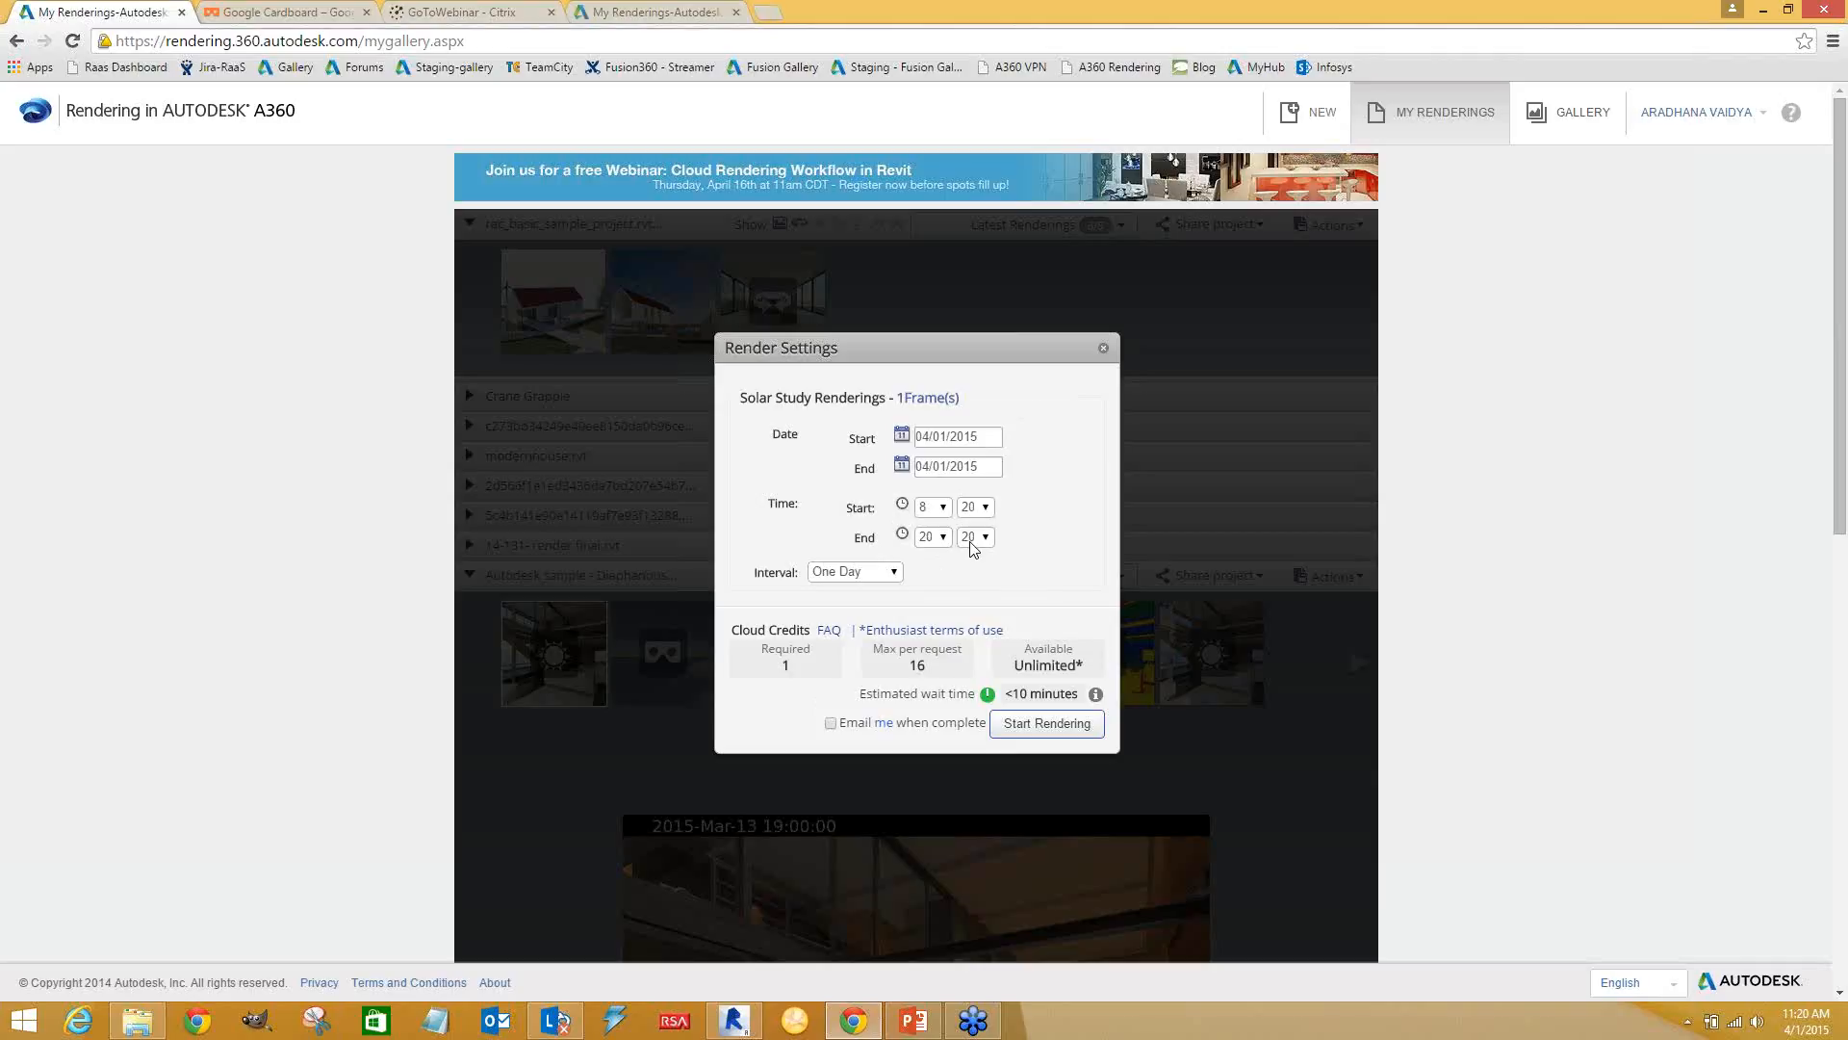
pyautogui.click(874, 573)
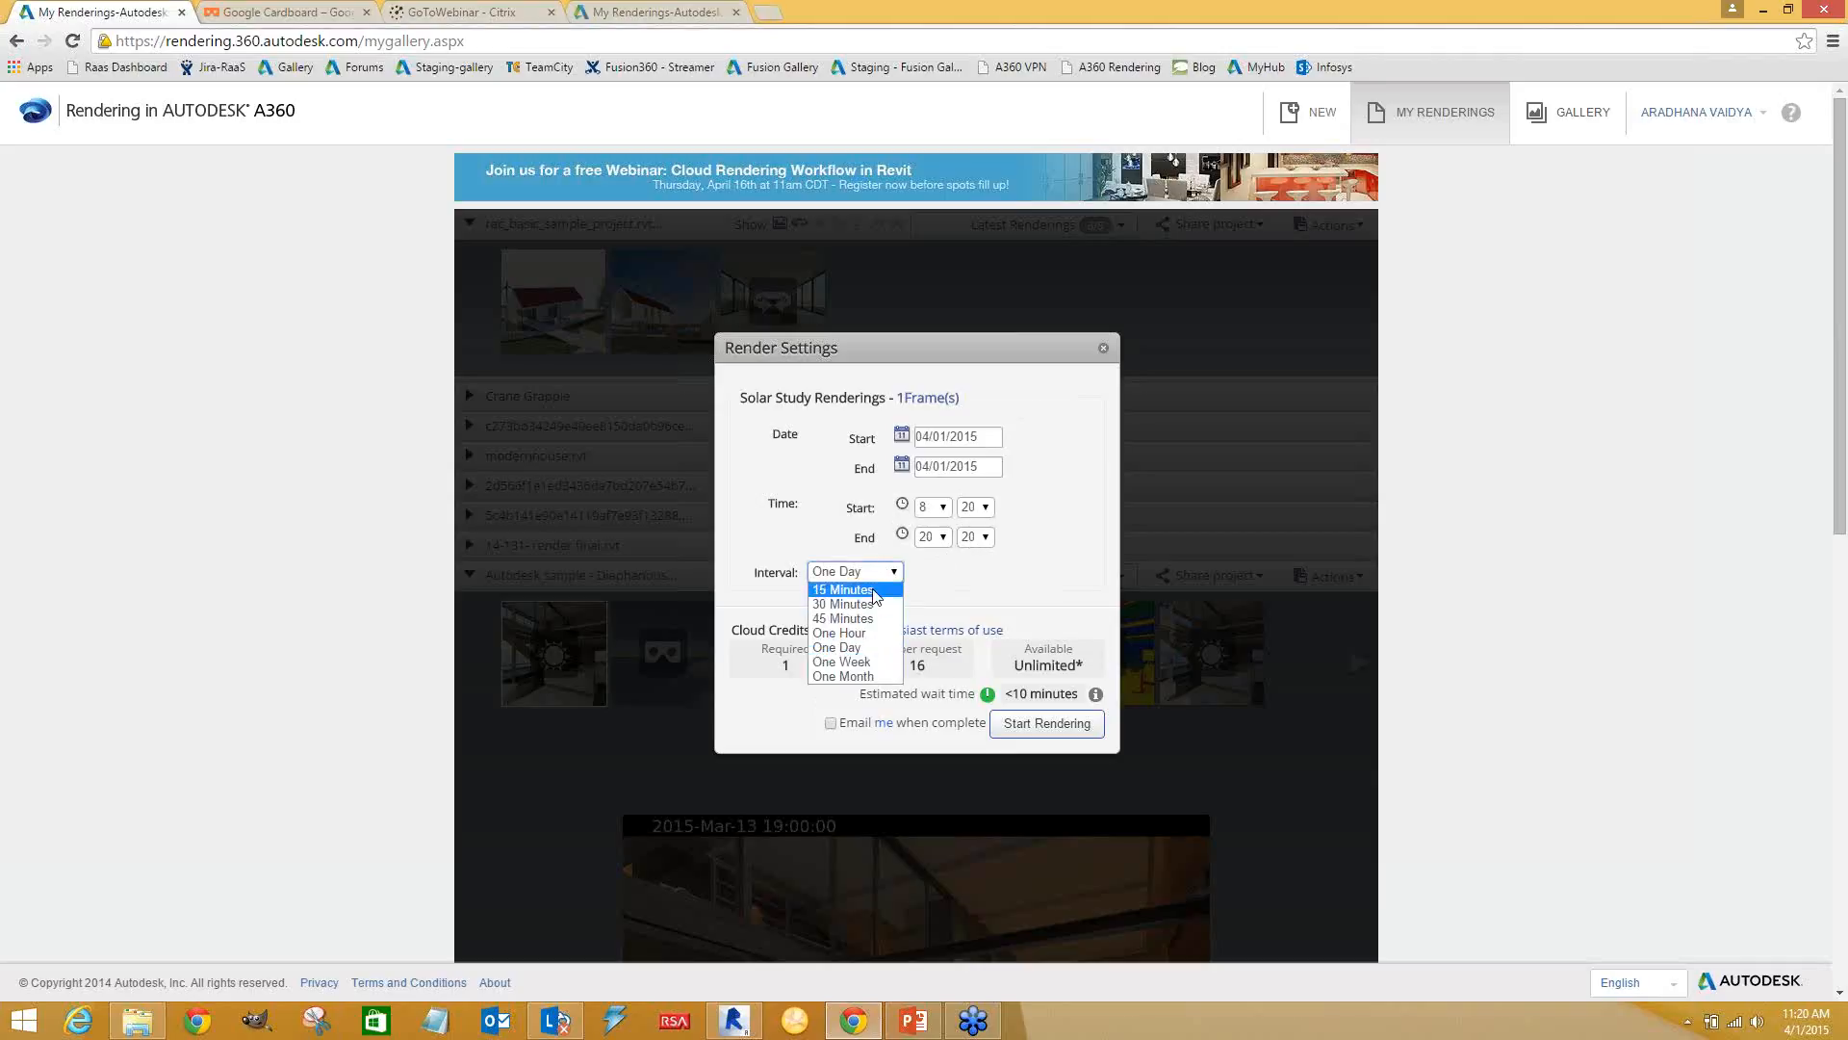
pyautogui.click(878, 605)
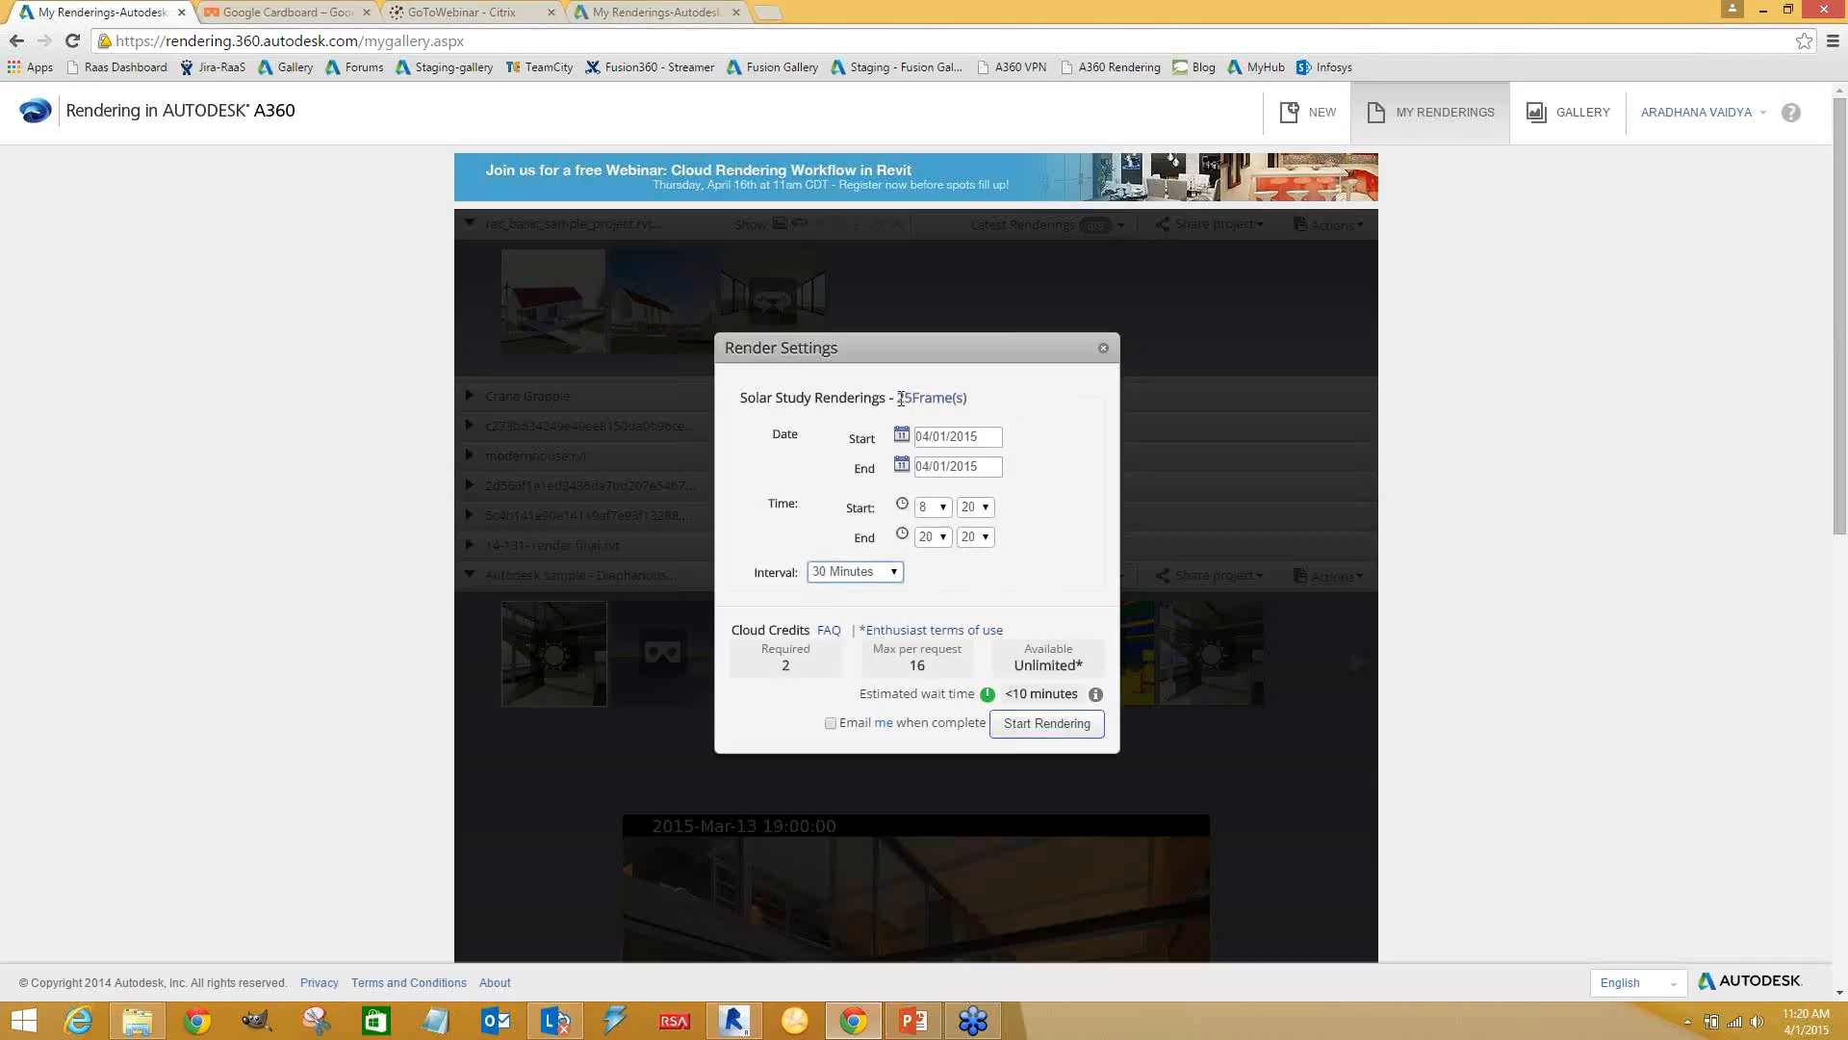
pyautogui.moveTo(895, 397); pyautogui.dragTo(1022, 406)
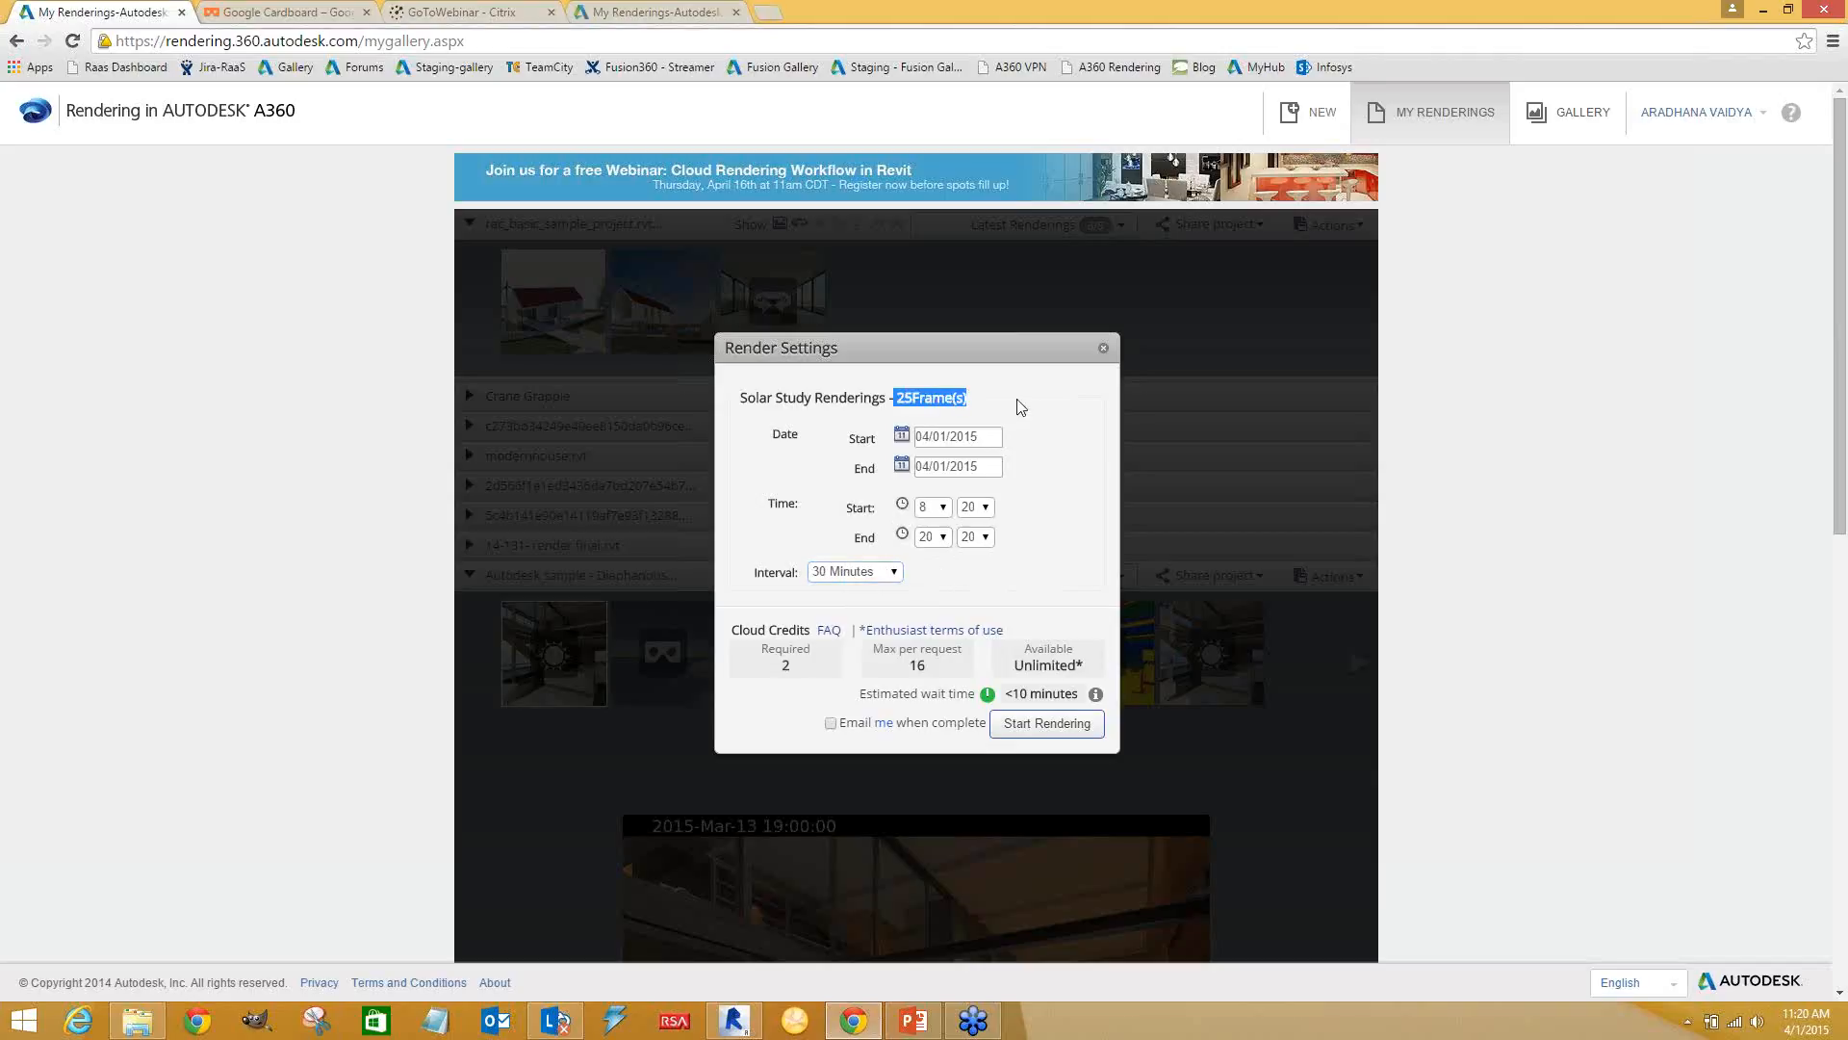
pyautogui.click(1023, 406)
pyautogui.click(1101, 348)
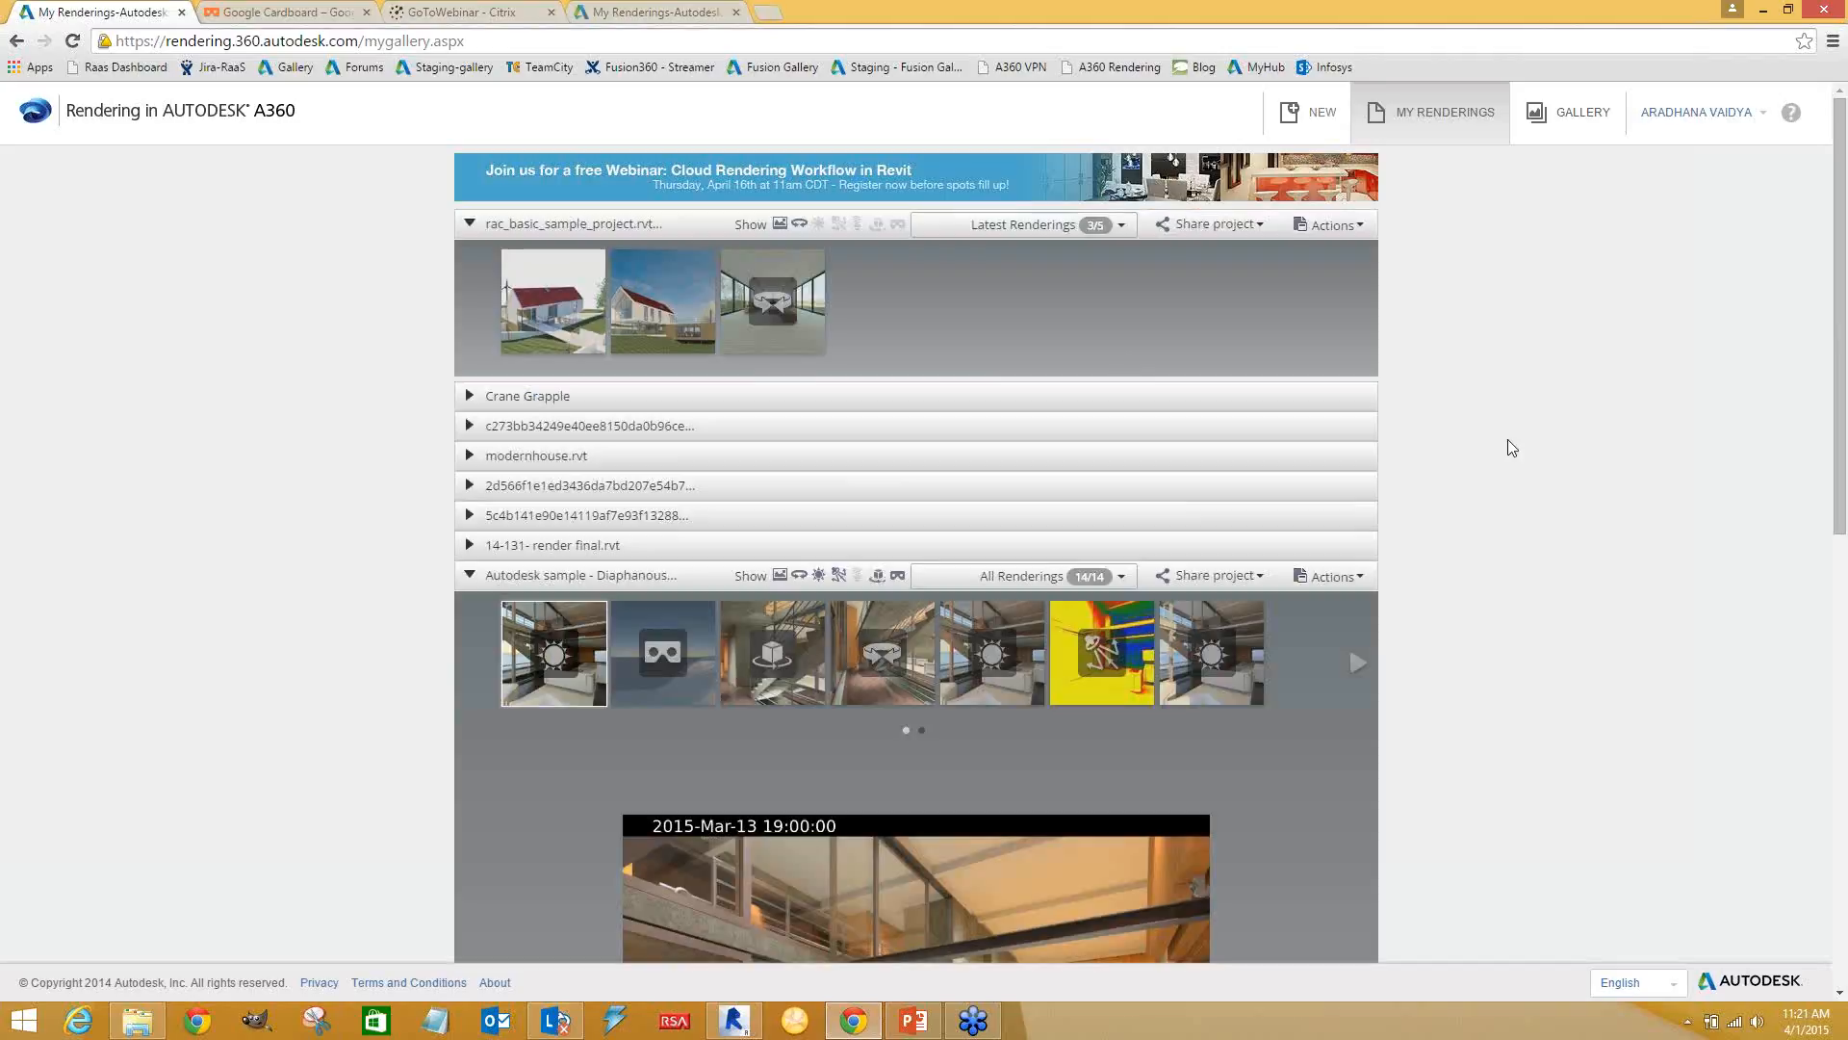
# Replay the living room solar study and pause it at the 17:00:00 frame to examine the light
pyautogui.scroll(-4, 1508, 447)
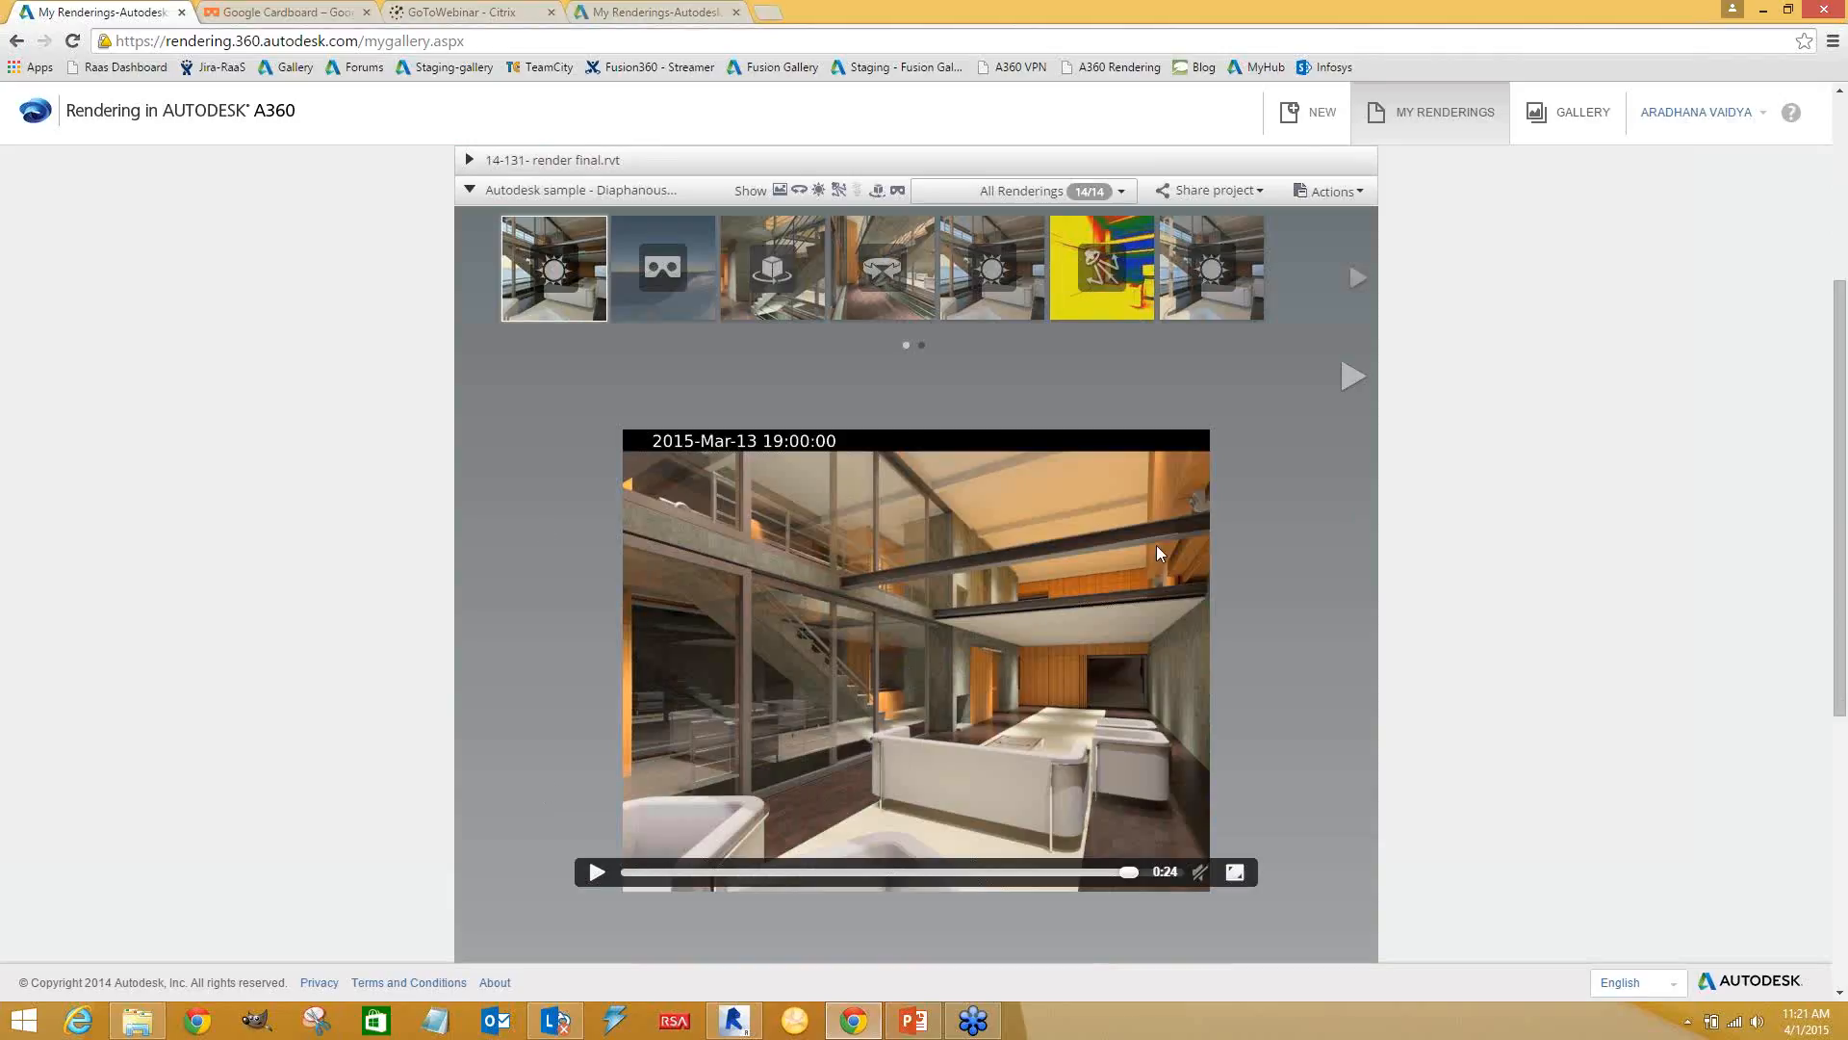
pyautogui.click(597, 873)
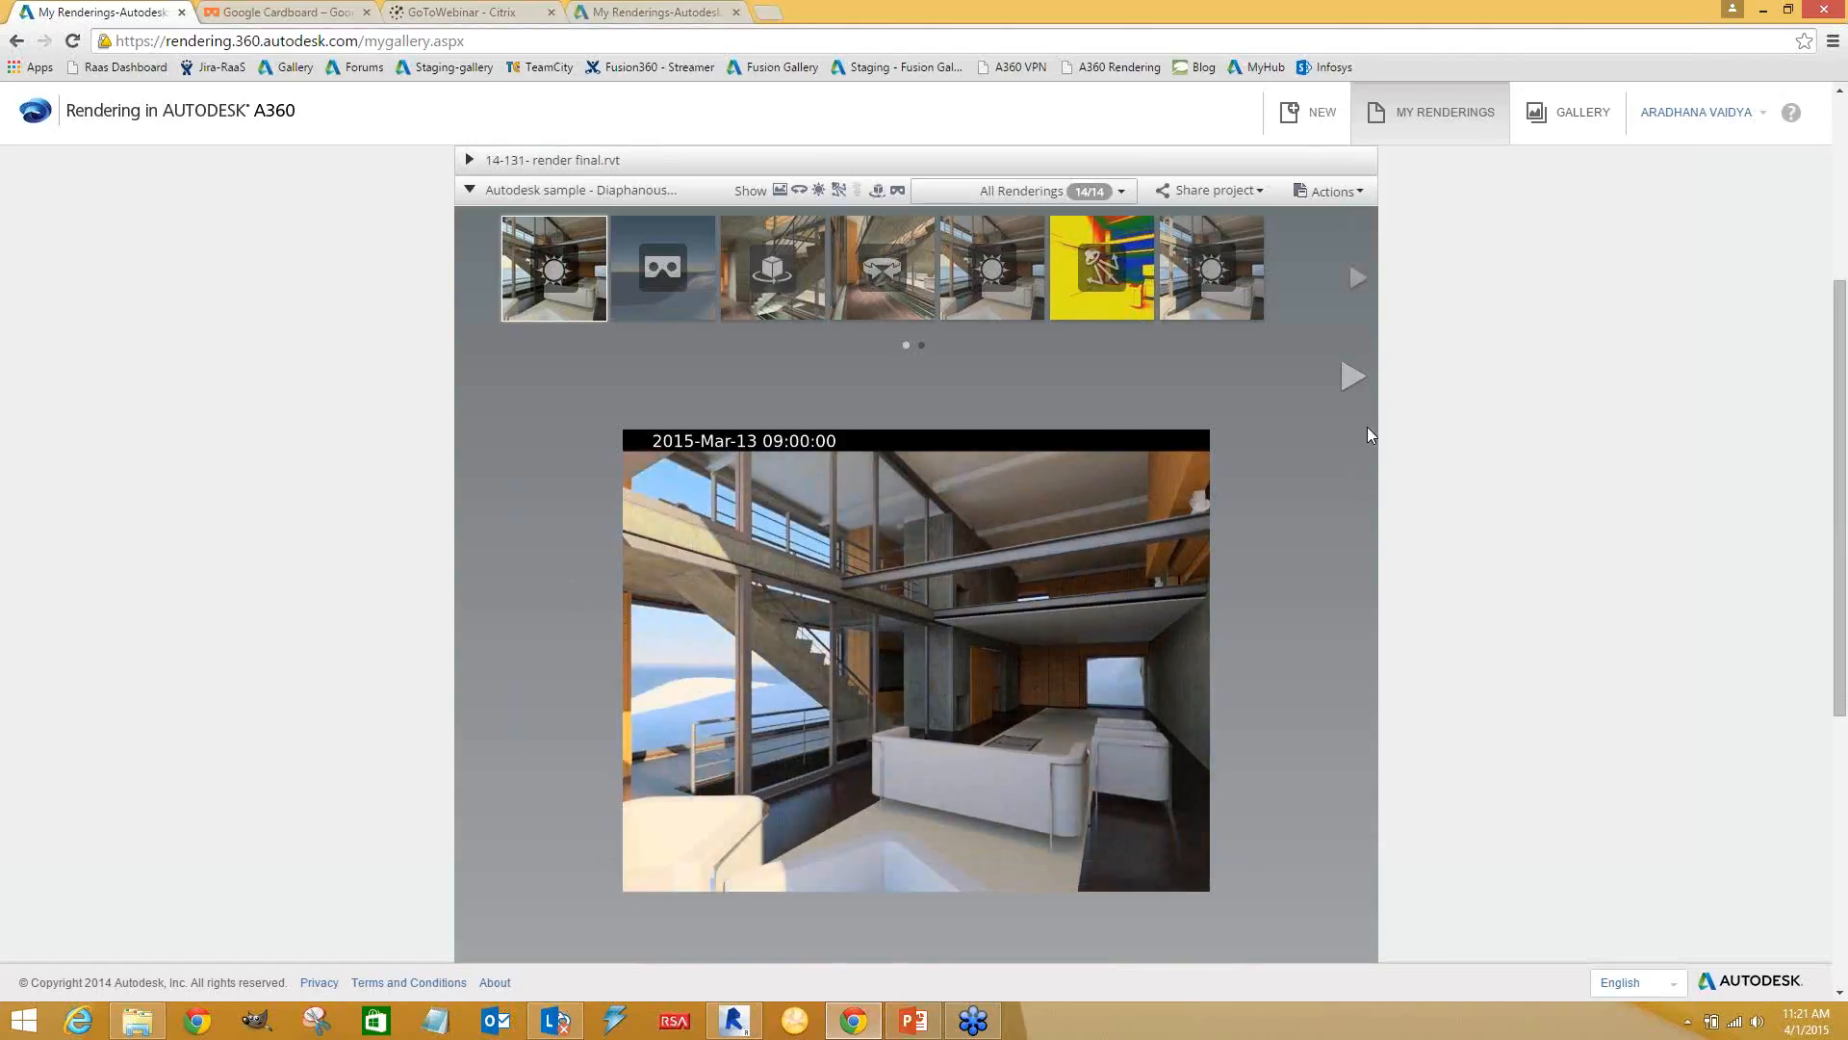
pyautogui.scroll(-1, 1358, 494)
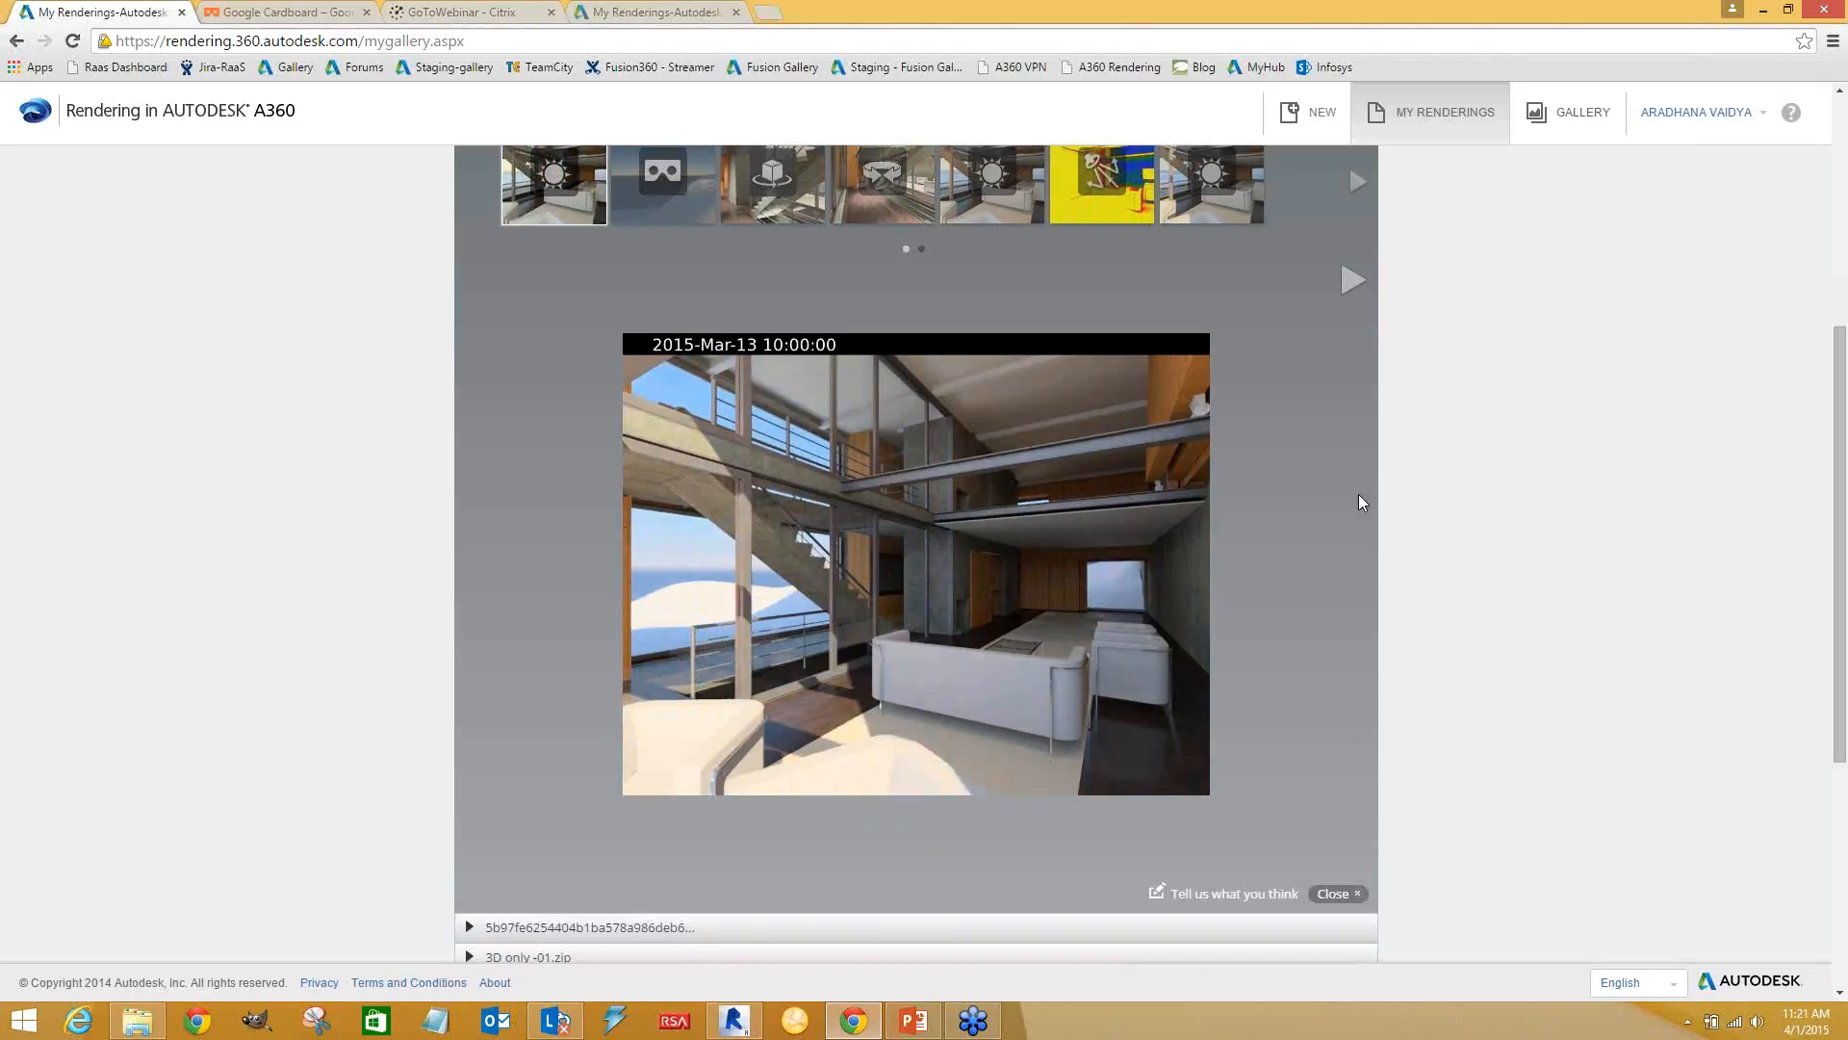
pyautogui.scroll(1, 1362, 495)
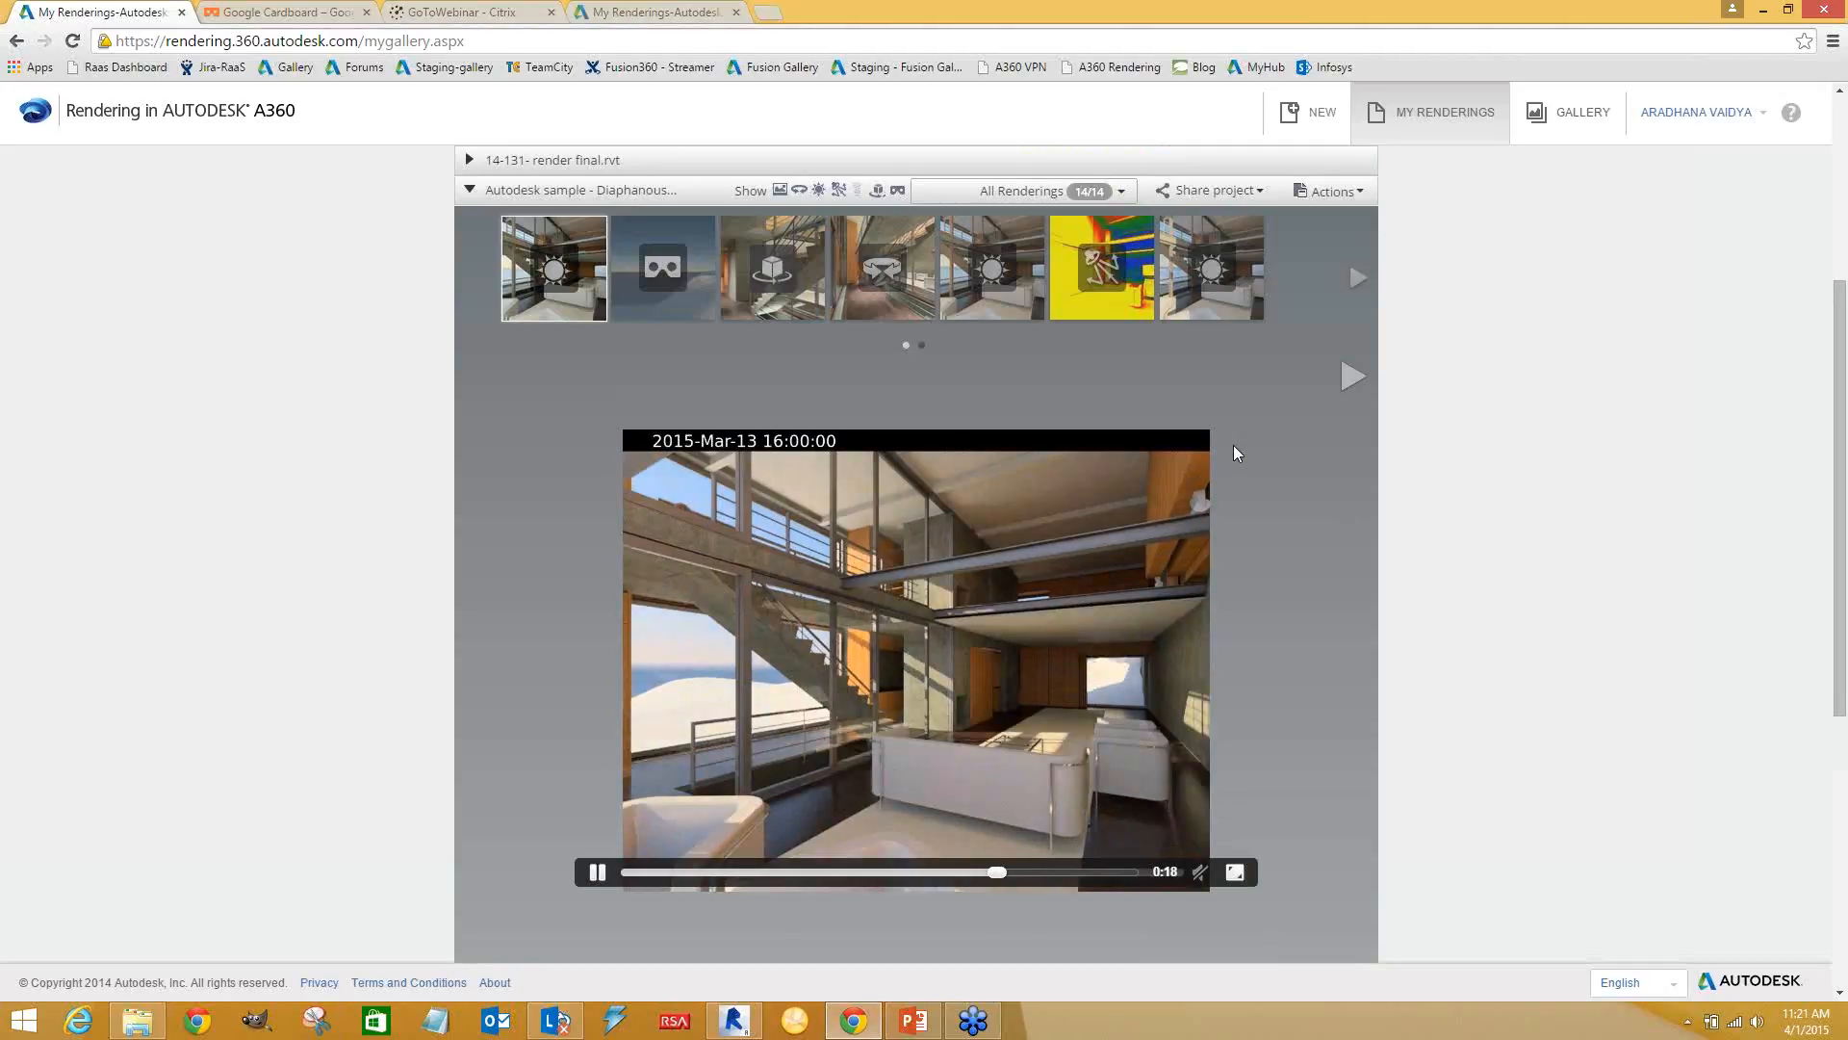
pyautogui.click(602, 874)
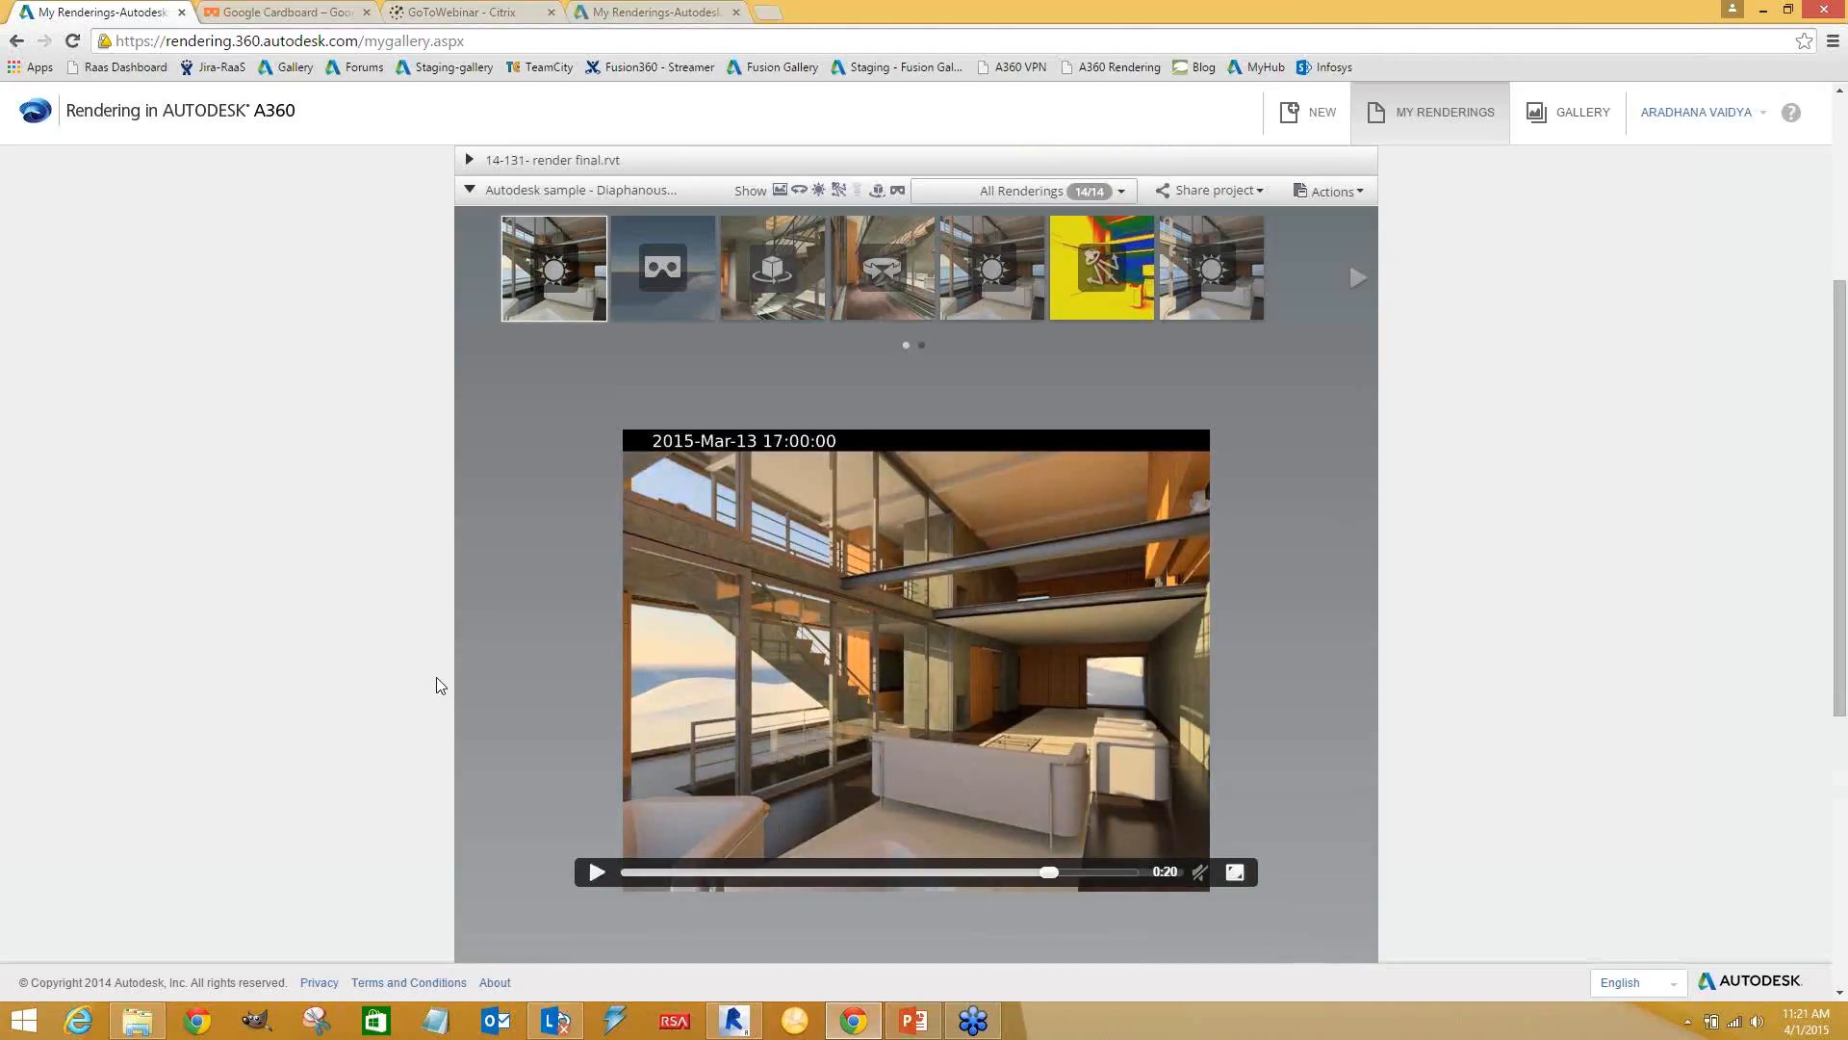
pyautogui.scroll(-2, 460, 686)
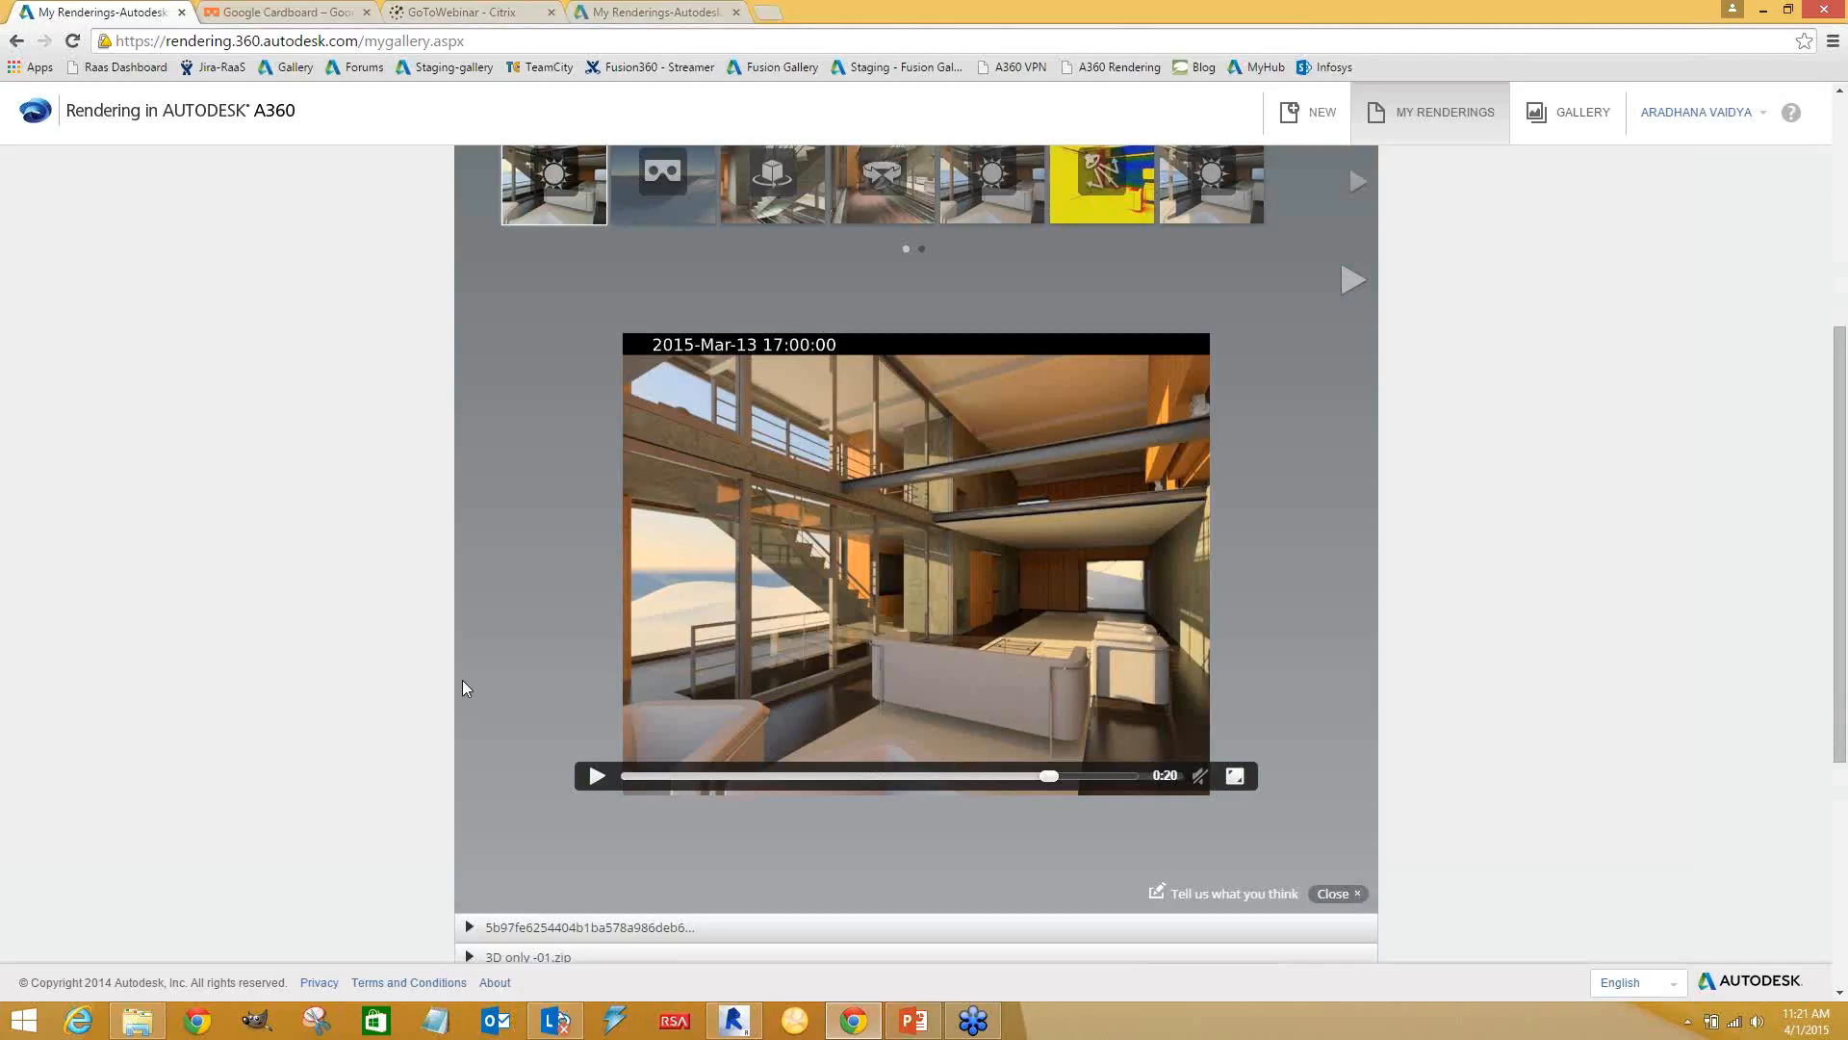
pyautogui.scroll(1, 462, 687)
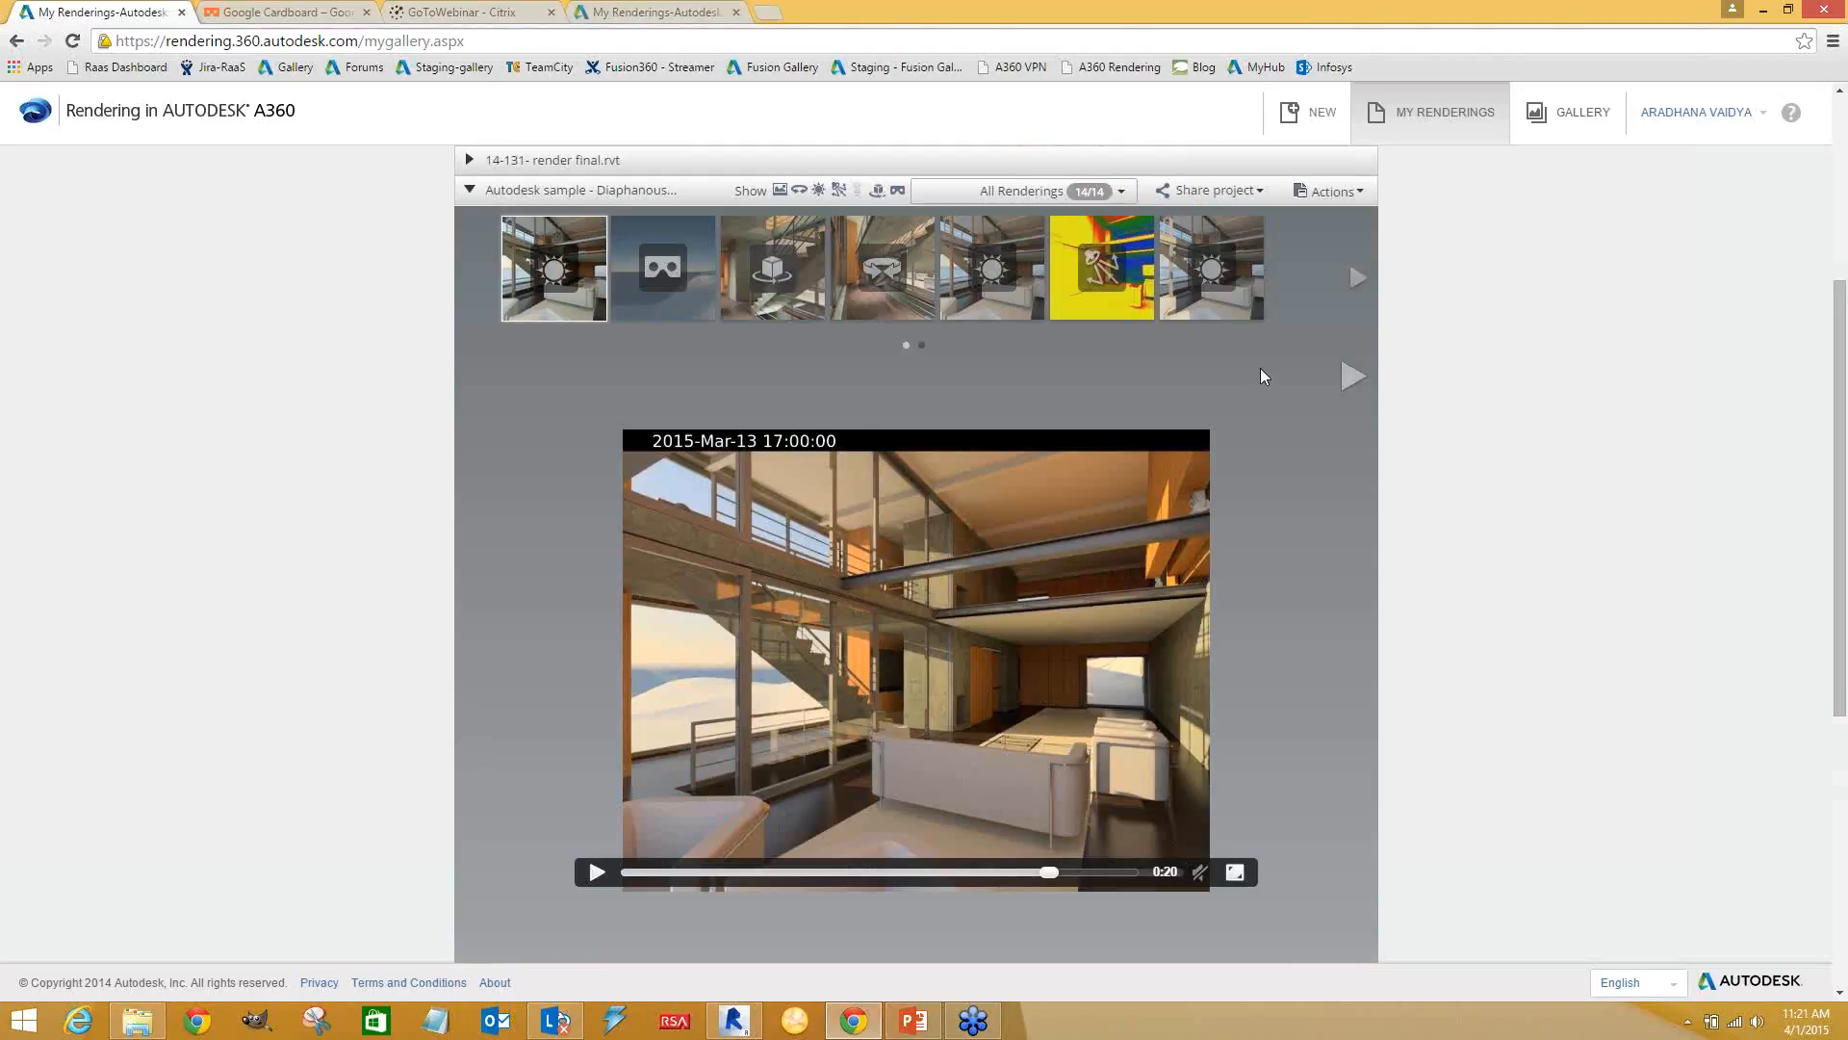
# Open the illuminance rendering in the Diaphanous project and examine the false-colour image with its foot-candle scale
pyautogui.scroll(1, 1216, 385)
pyautogui.moveTo(1097, 366)
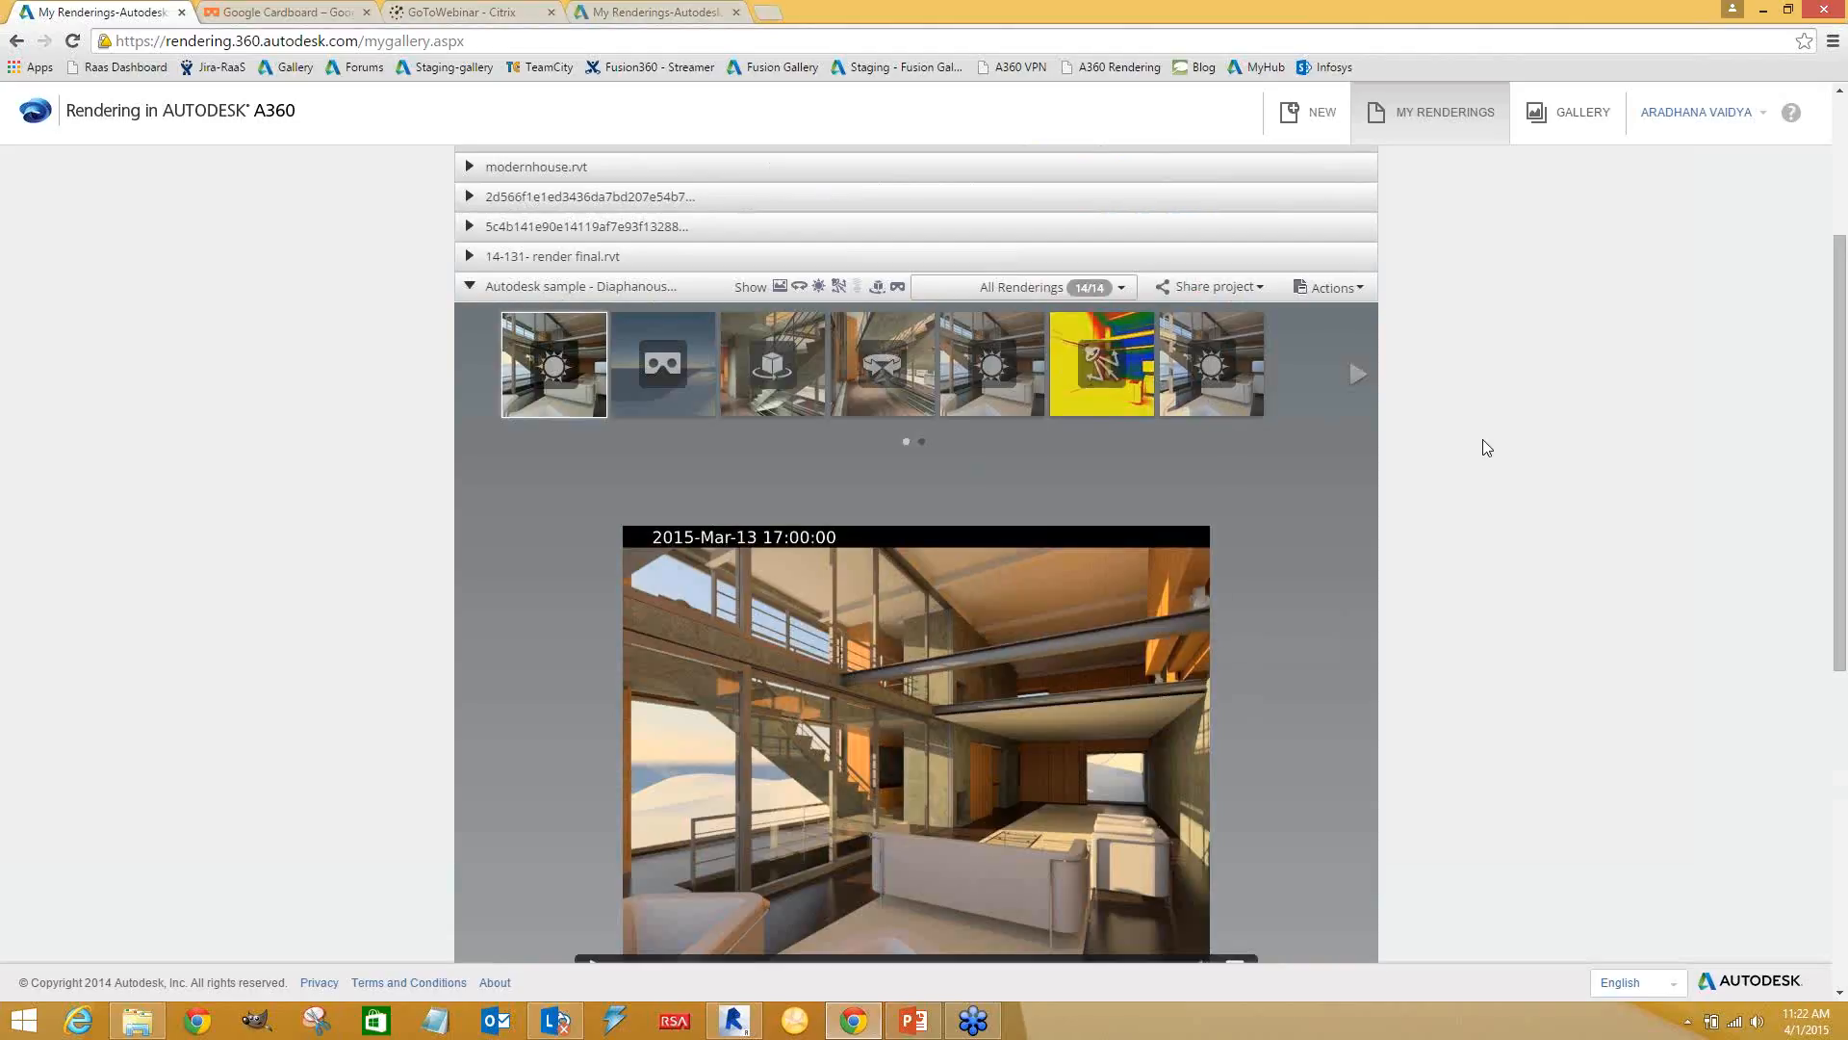
pyautogui.moveTo(1163, 378)
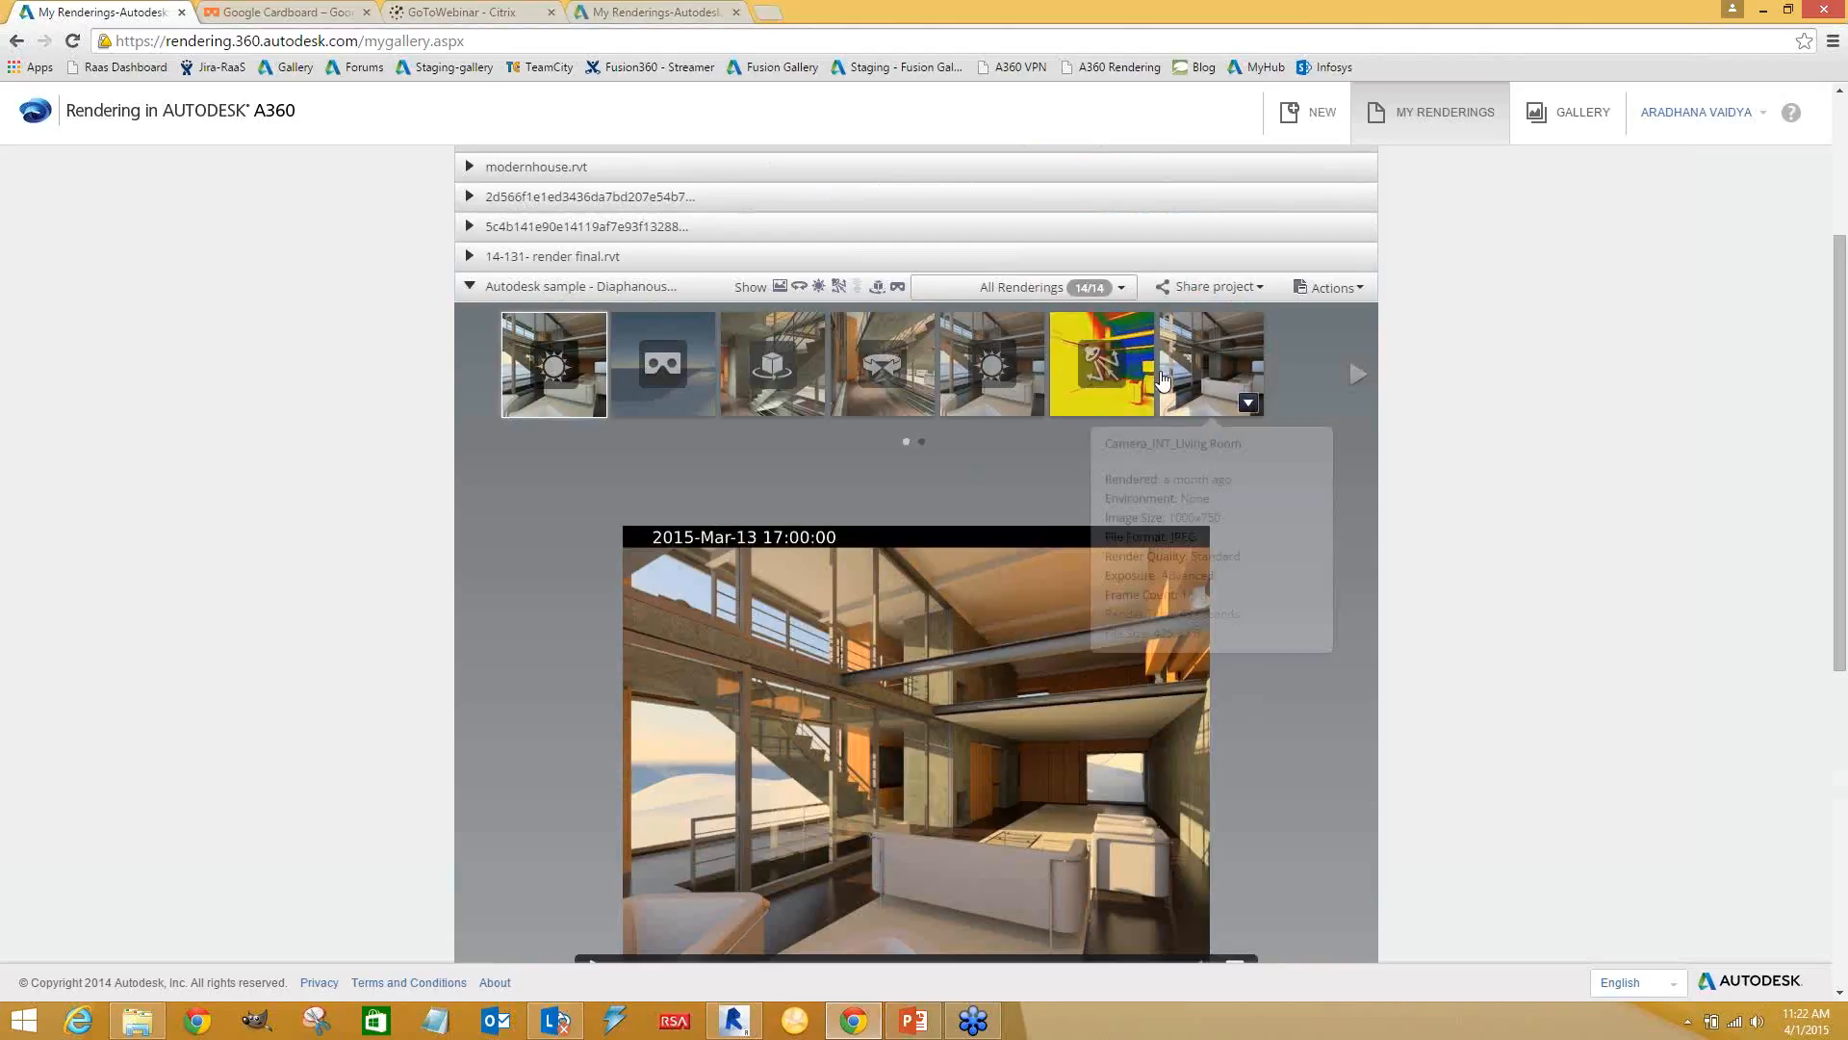
pyautogui.click(1082, 352)
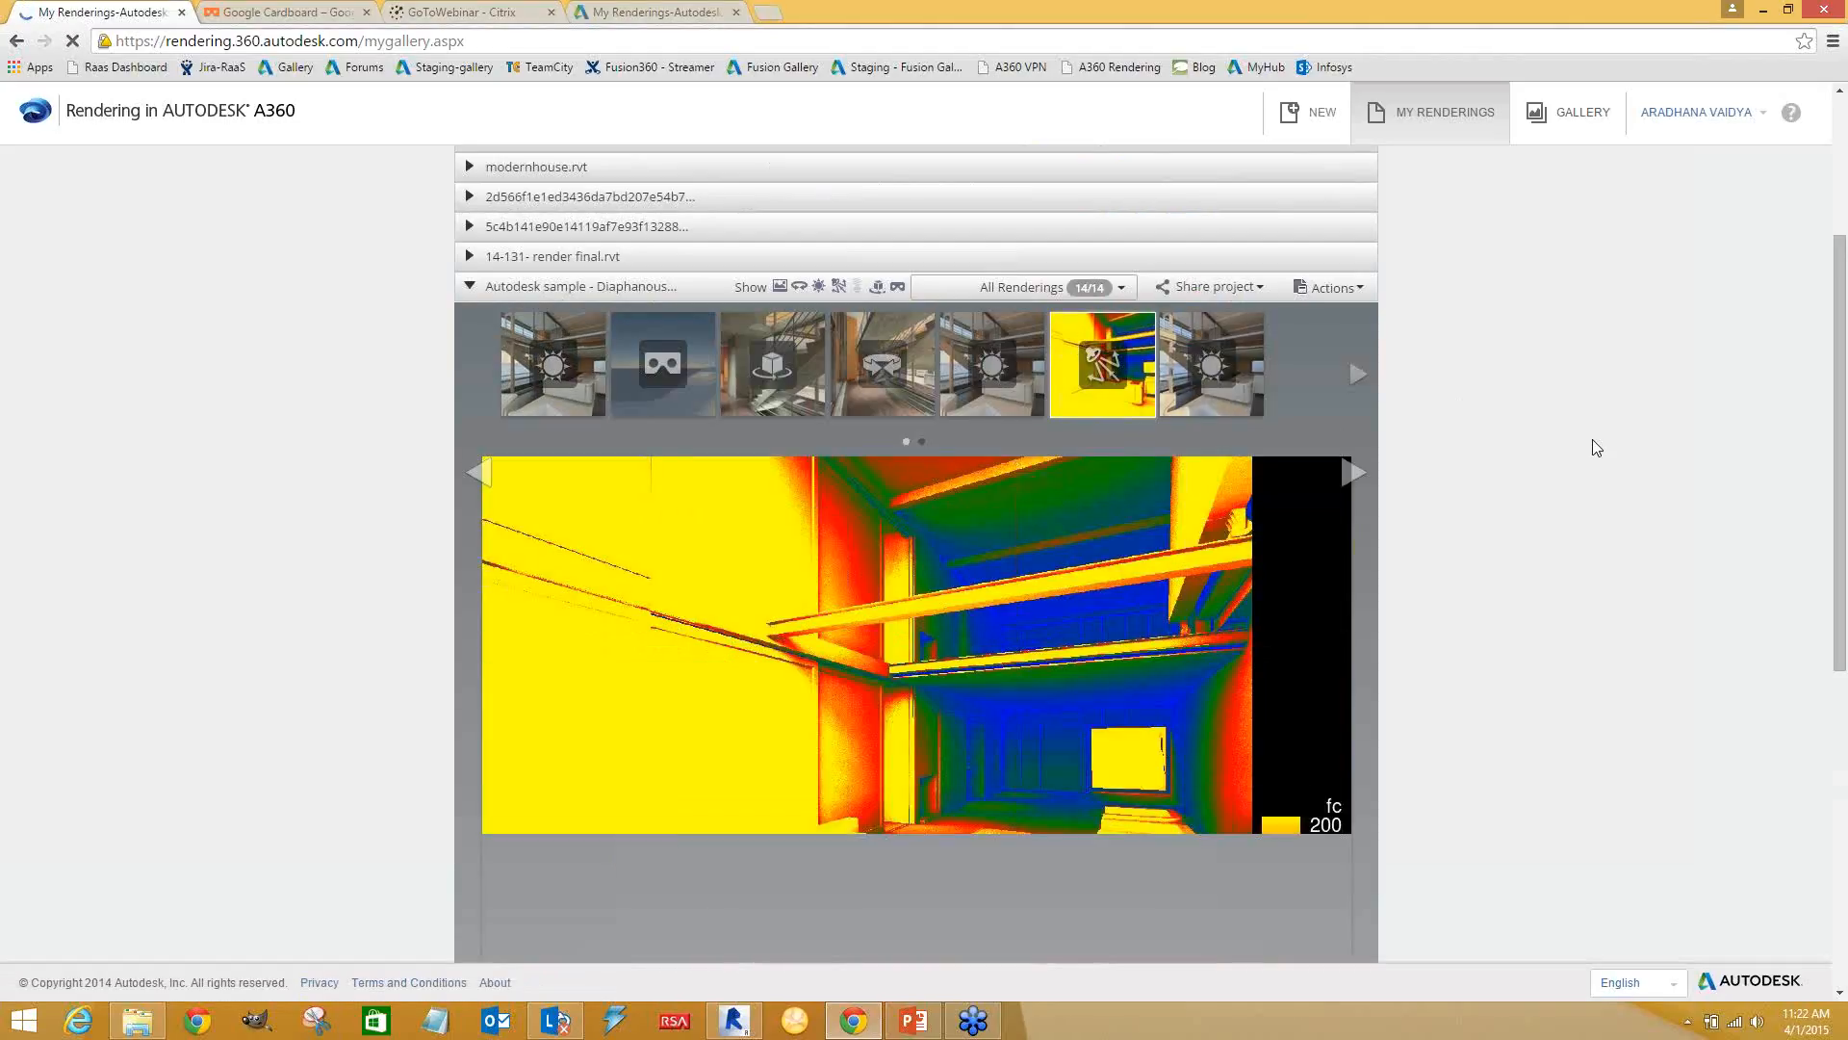
pyautogui.scroll(-1, 1029, 494)
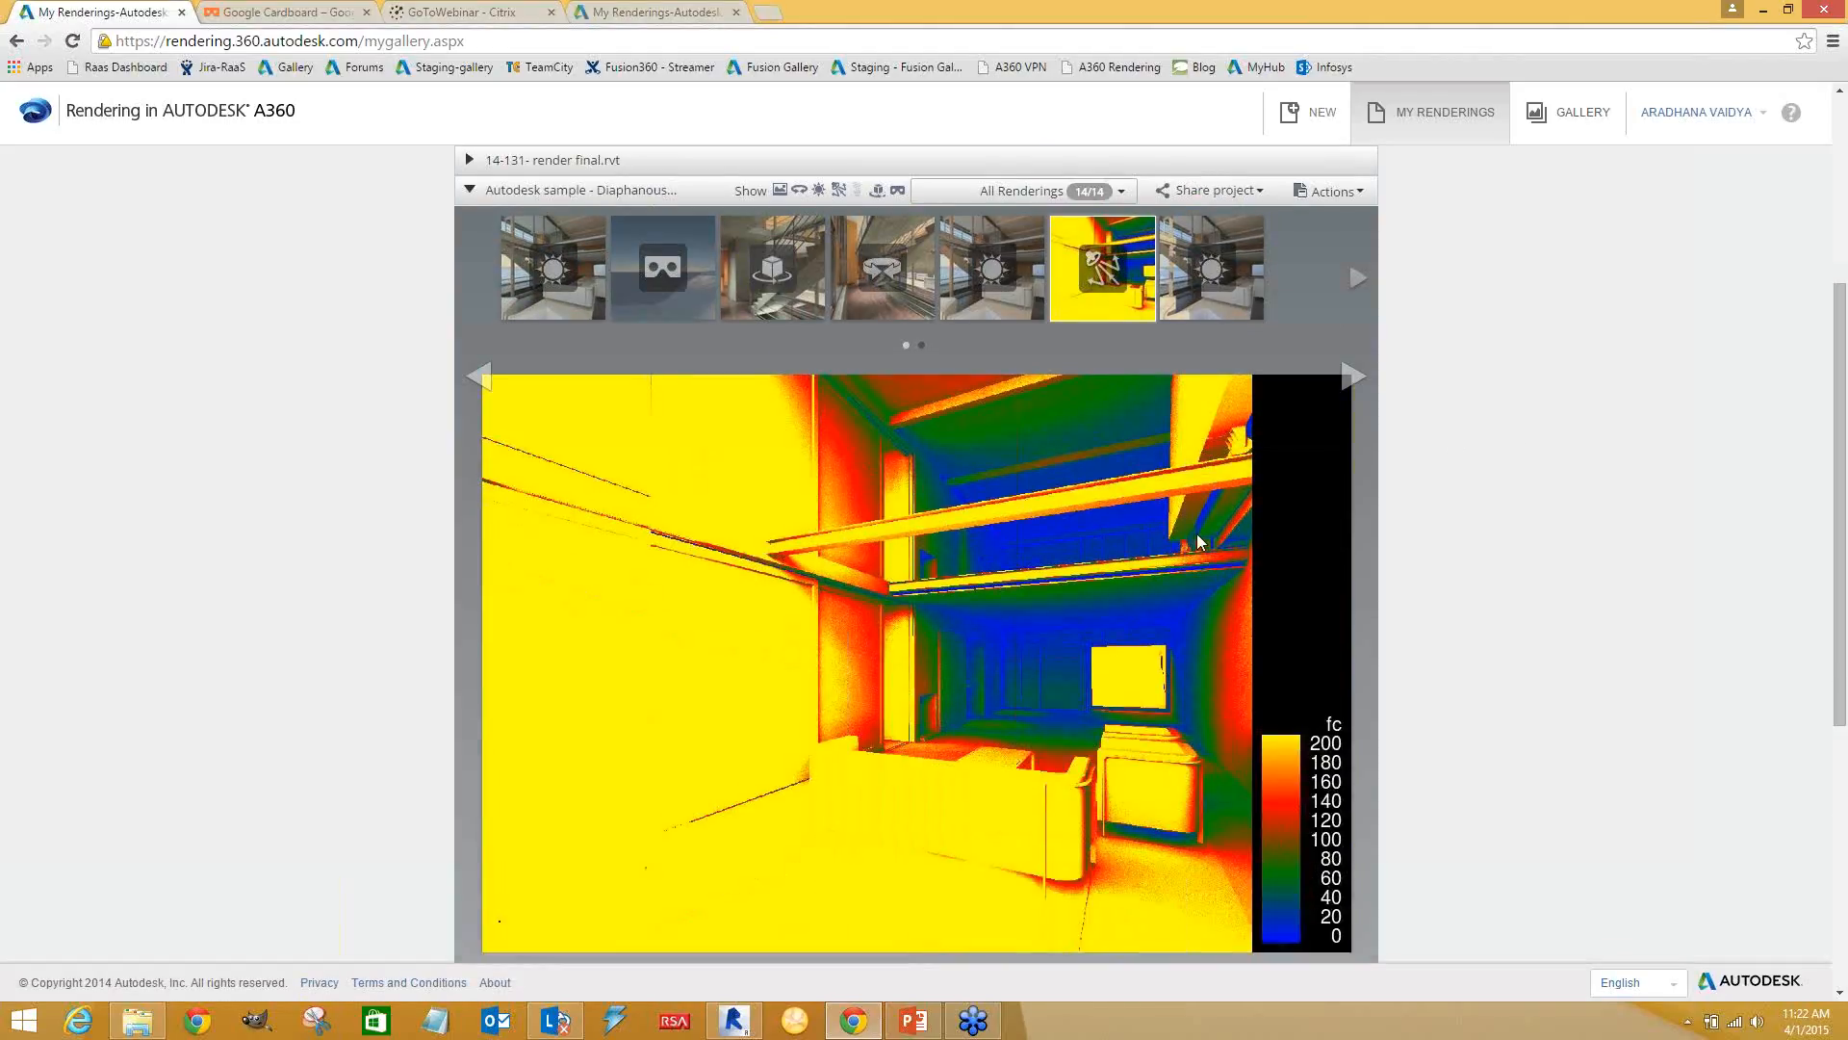
# Check the Render as types offered for the first rac_basic_sample_project rendering, including Illuminance, and dismiss them without choosing one
pyautogui.scroll(2, 1197, 535)
pyautogui.scroll(2, 590, 346)
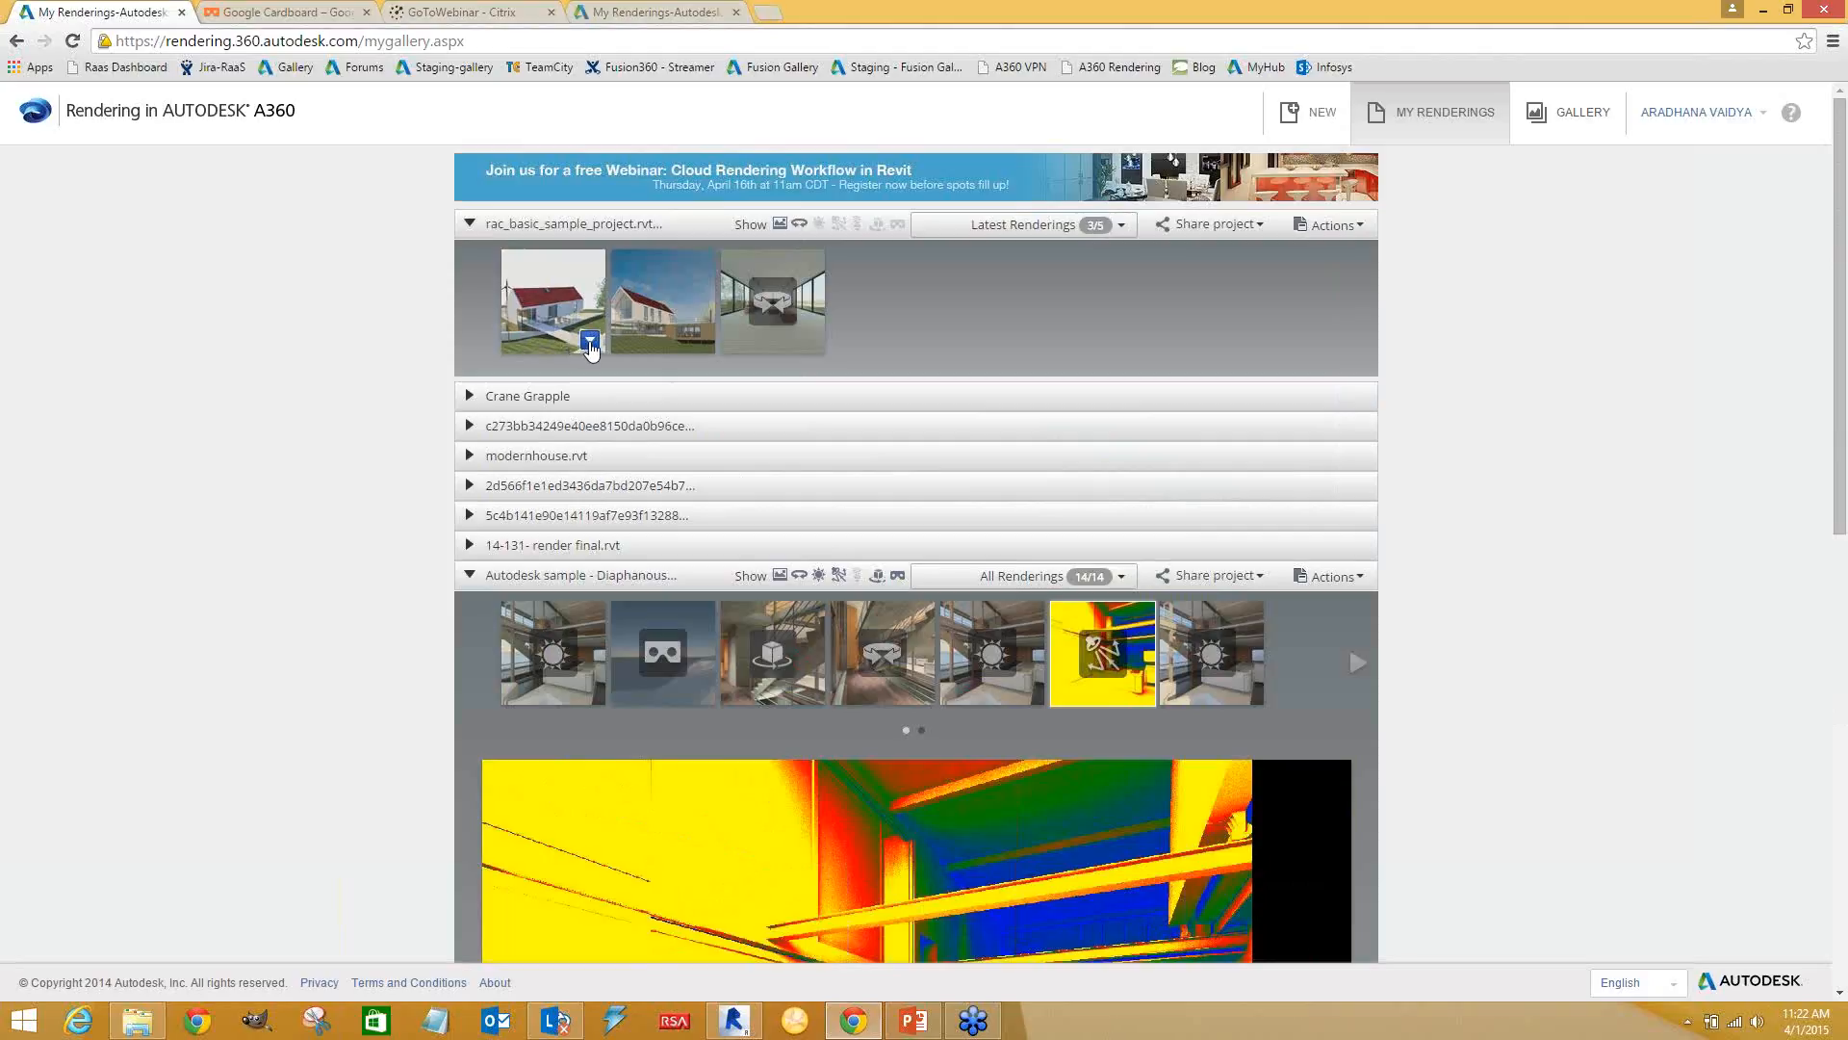
pyautogui.click(590, 344)
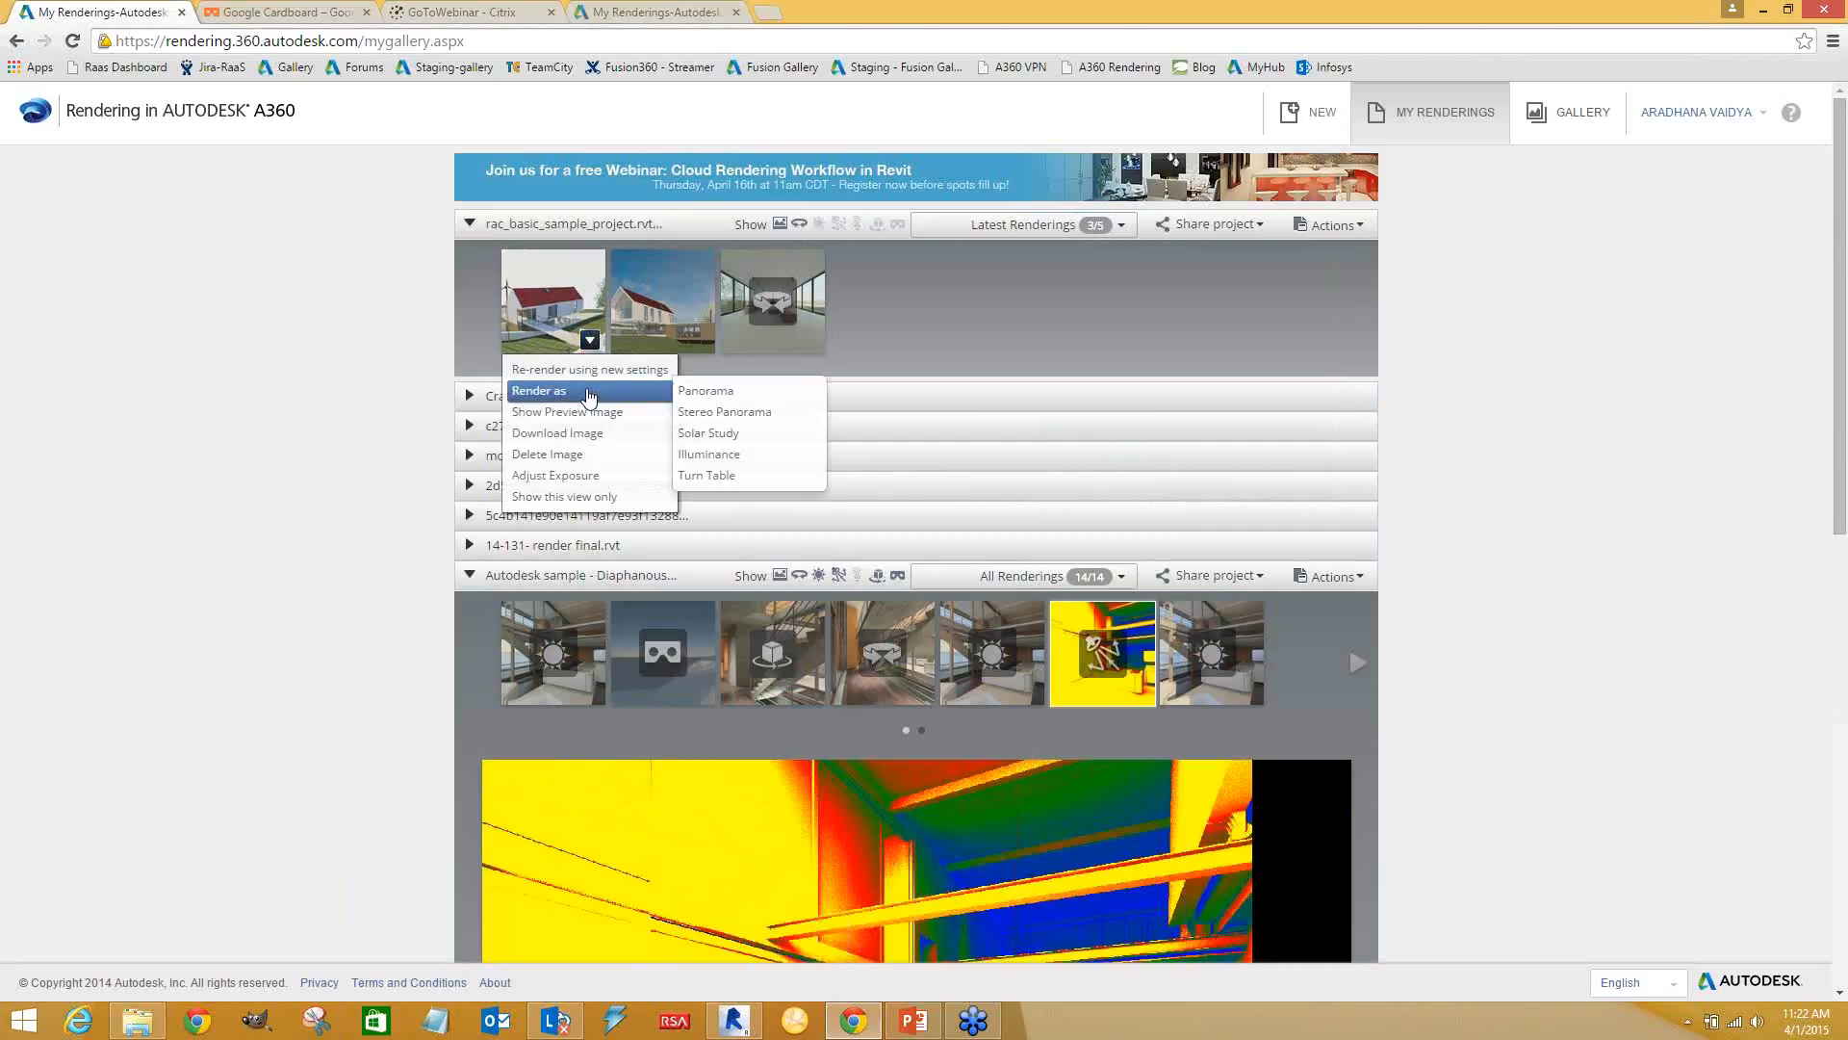
pyautogui.moveTo(672, 395)
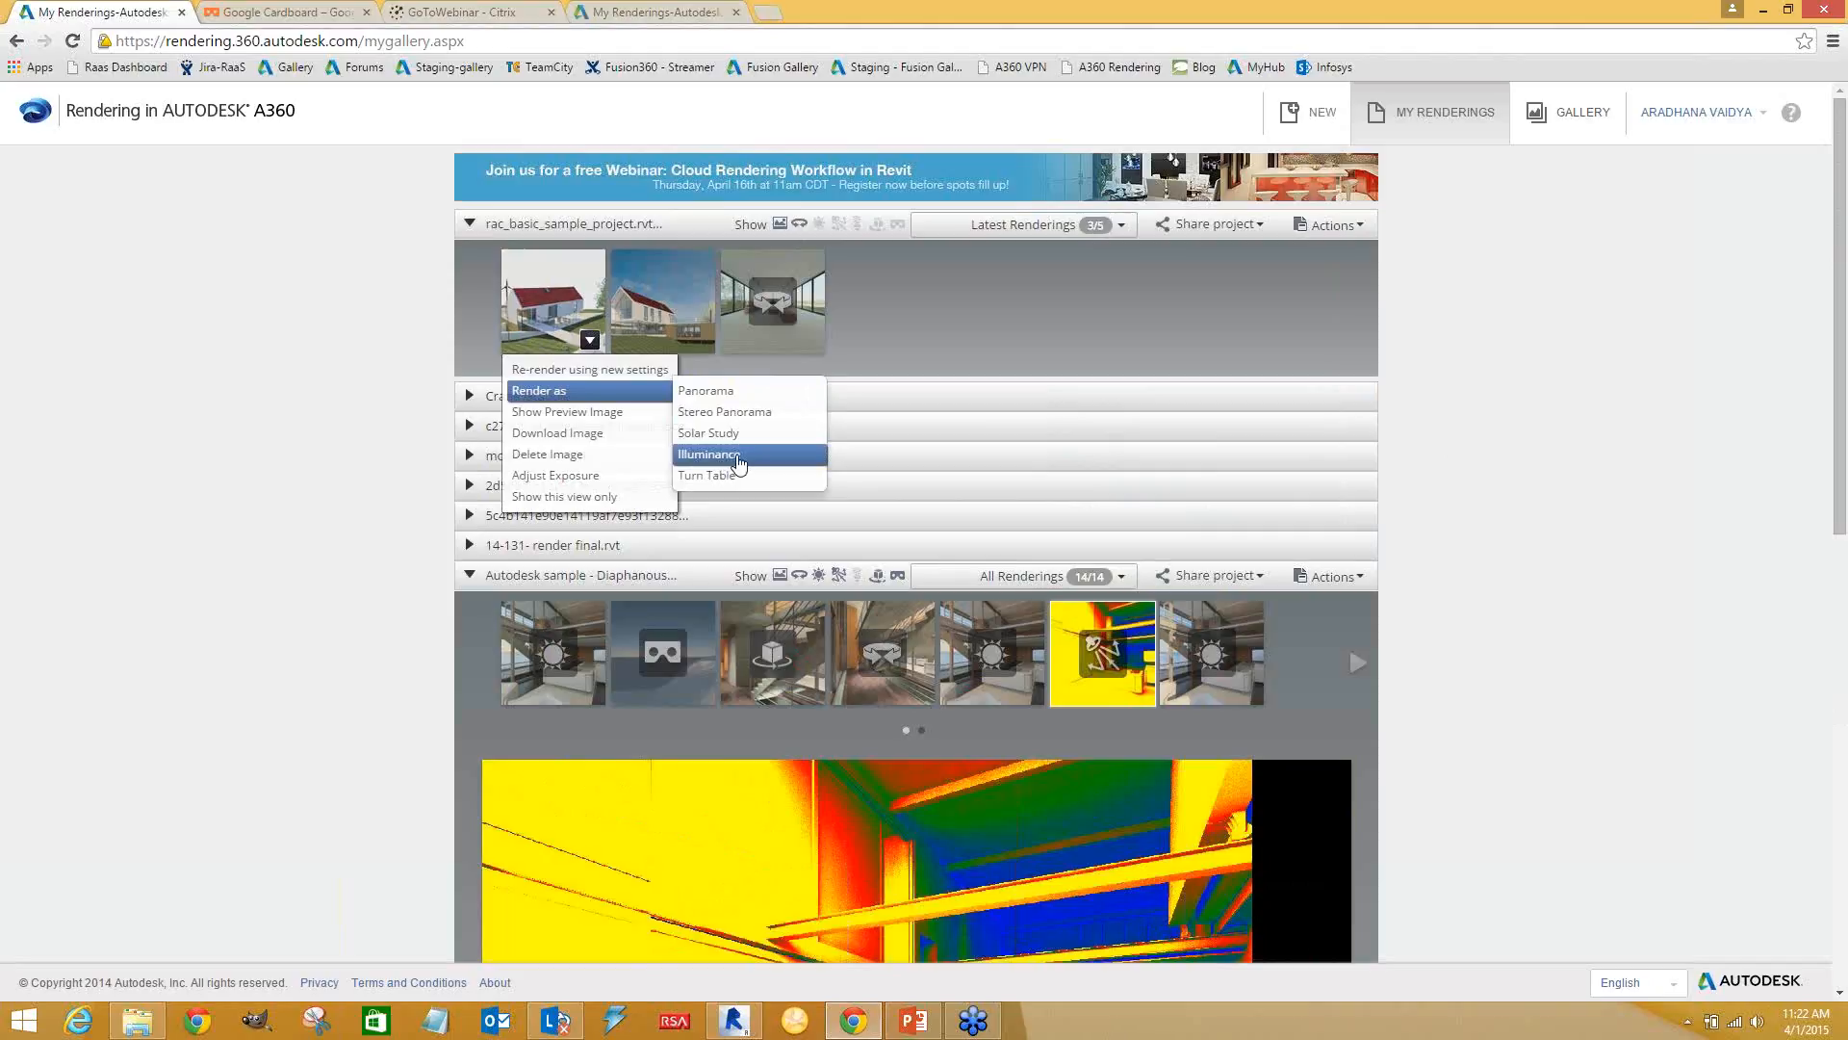
pyautogui.click(227, 474)
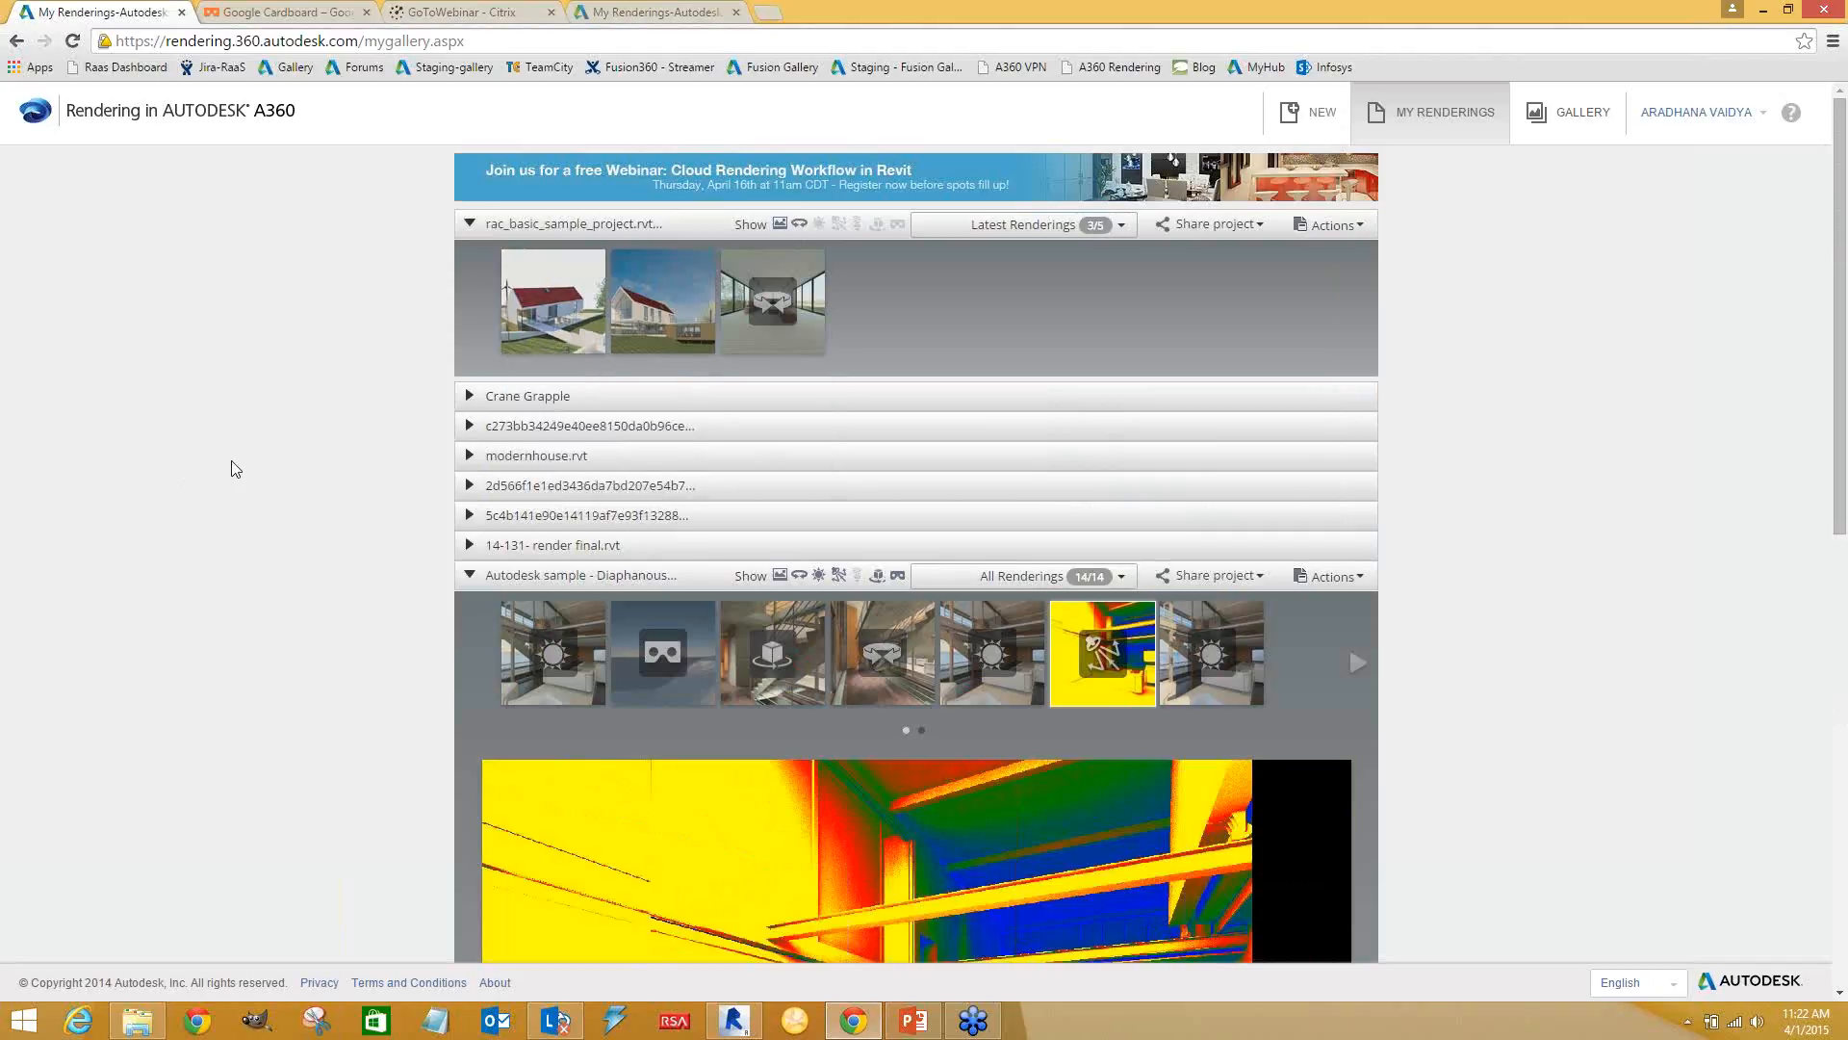
# Return to the Diaphanous illuminance rendering and compare its coloured areas with the foot-candle legend
pyautogui.scroll(-4, 231, 471)
pyautogui.scroll(-1, 237, 467)
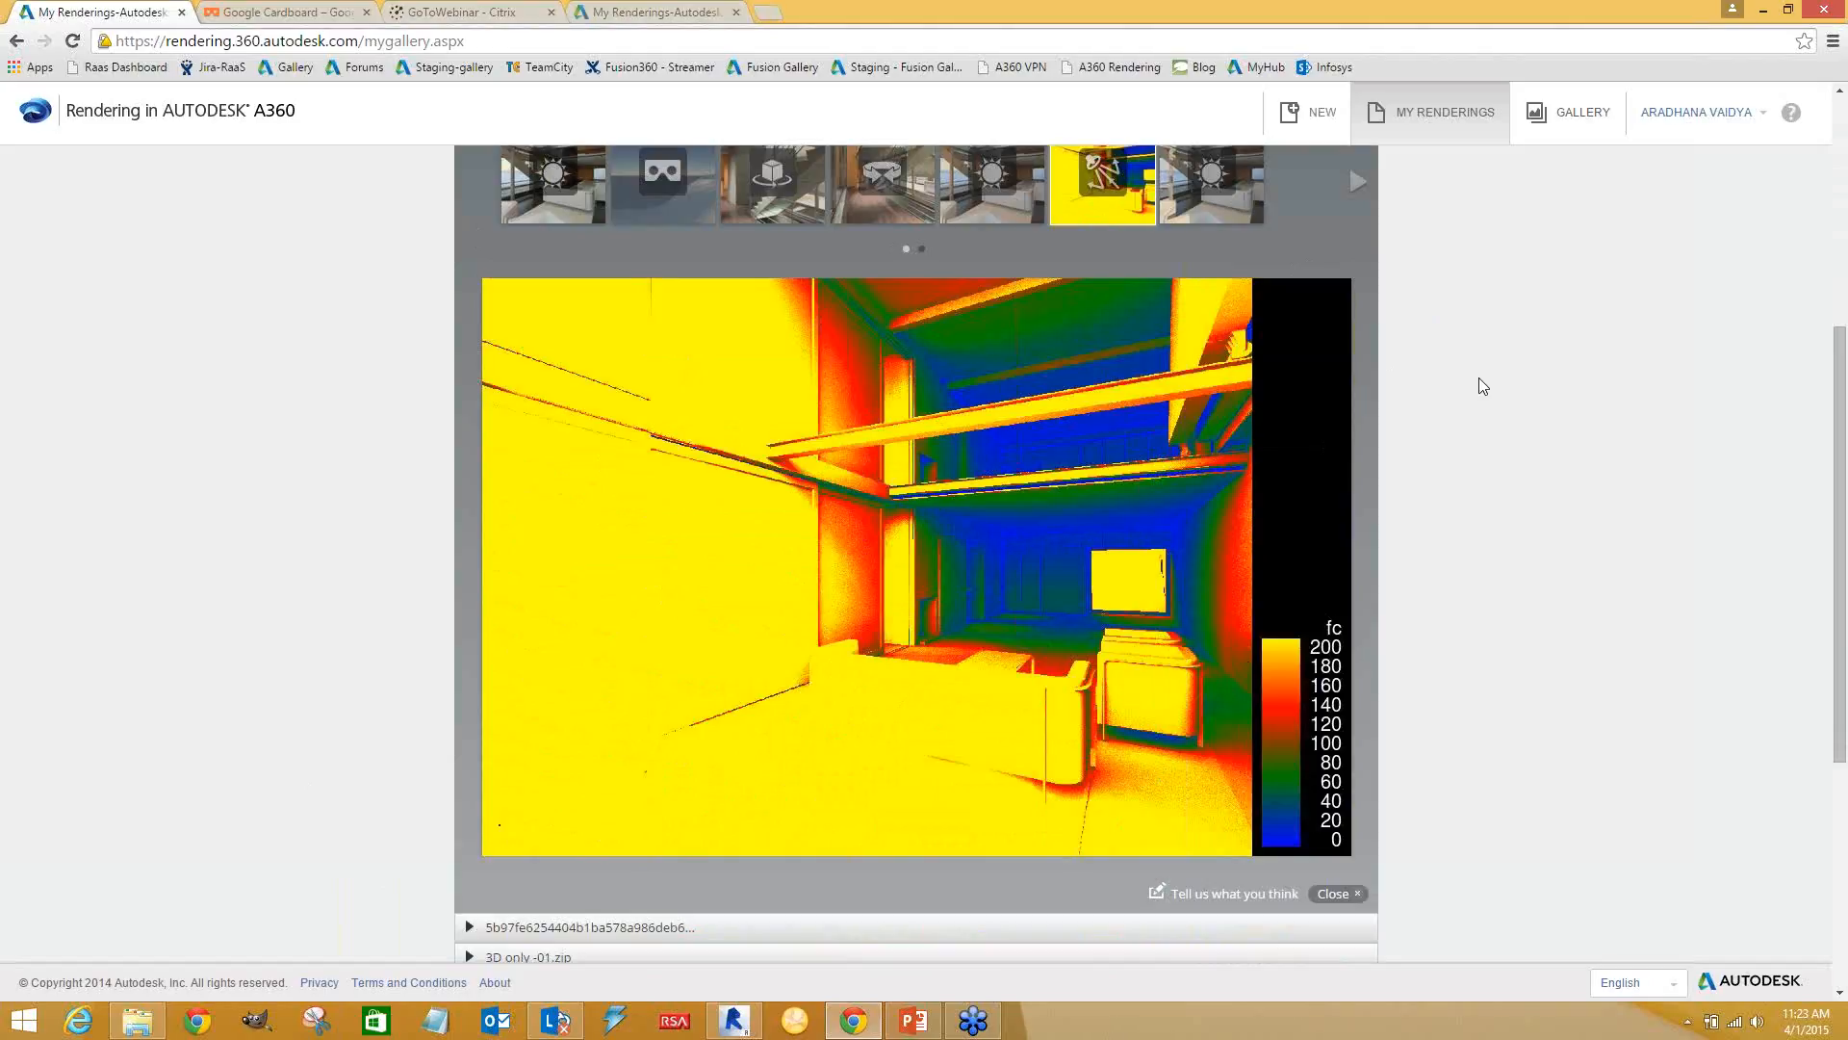
pyautogui.scroll(-1, 1433, 371)
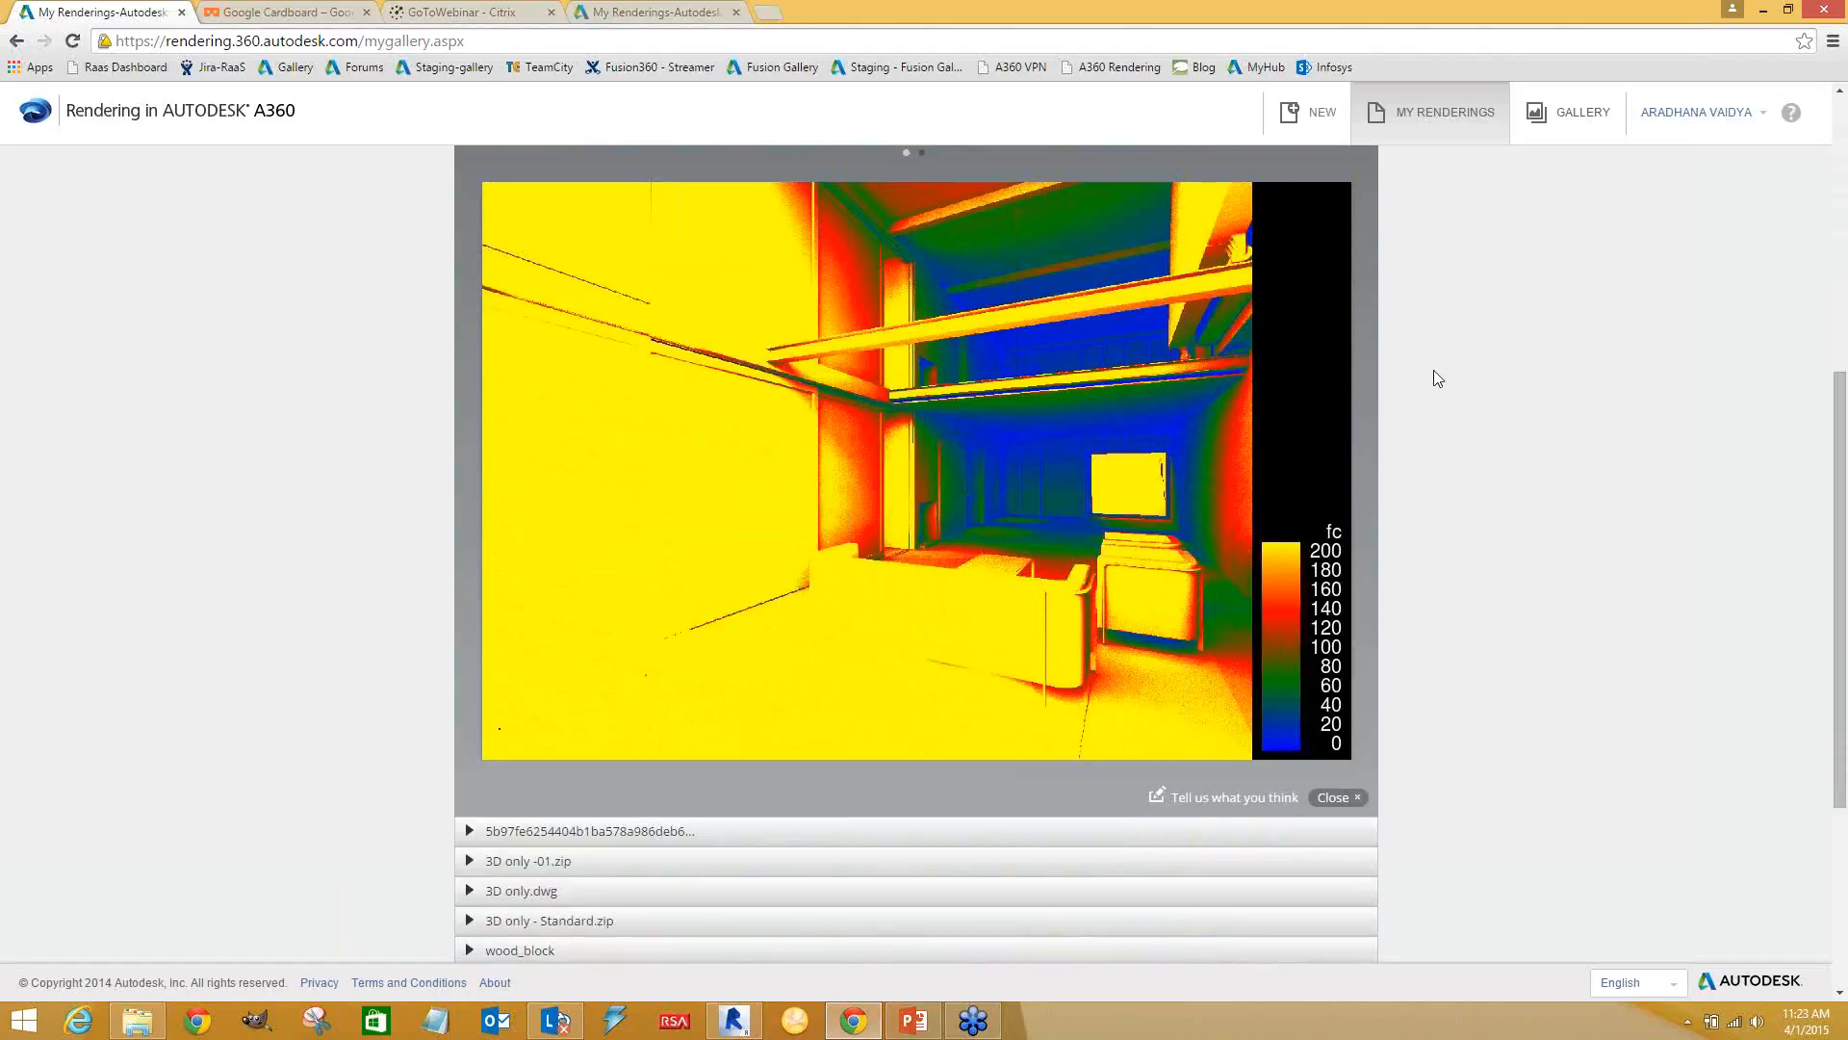
pyautogui.scroll(2, 1150, 371)
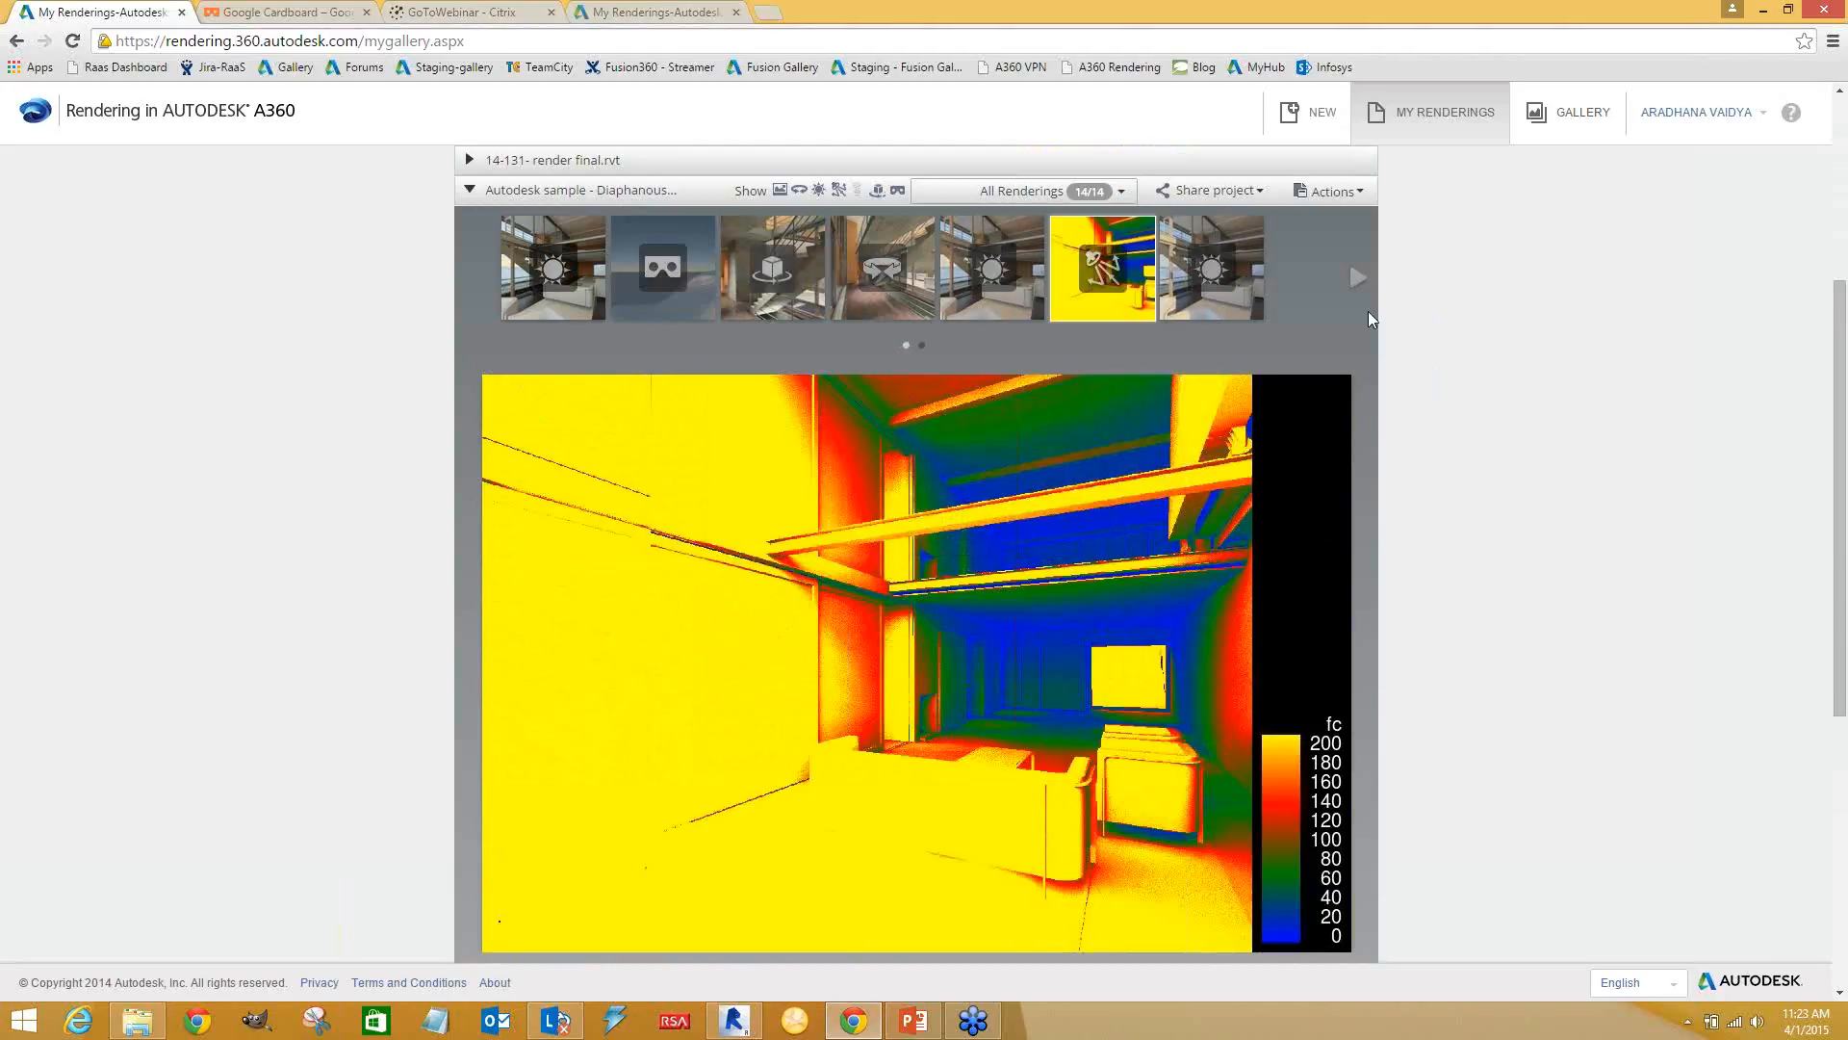
# Expand the Crane Grapple project and open its first still rendering, the front view of the grapple
pyautogui.scroll(4, 1384, 314)
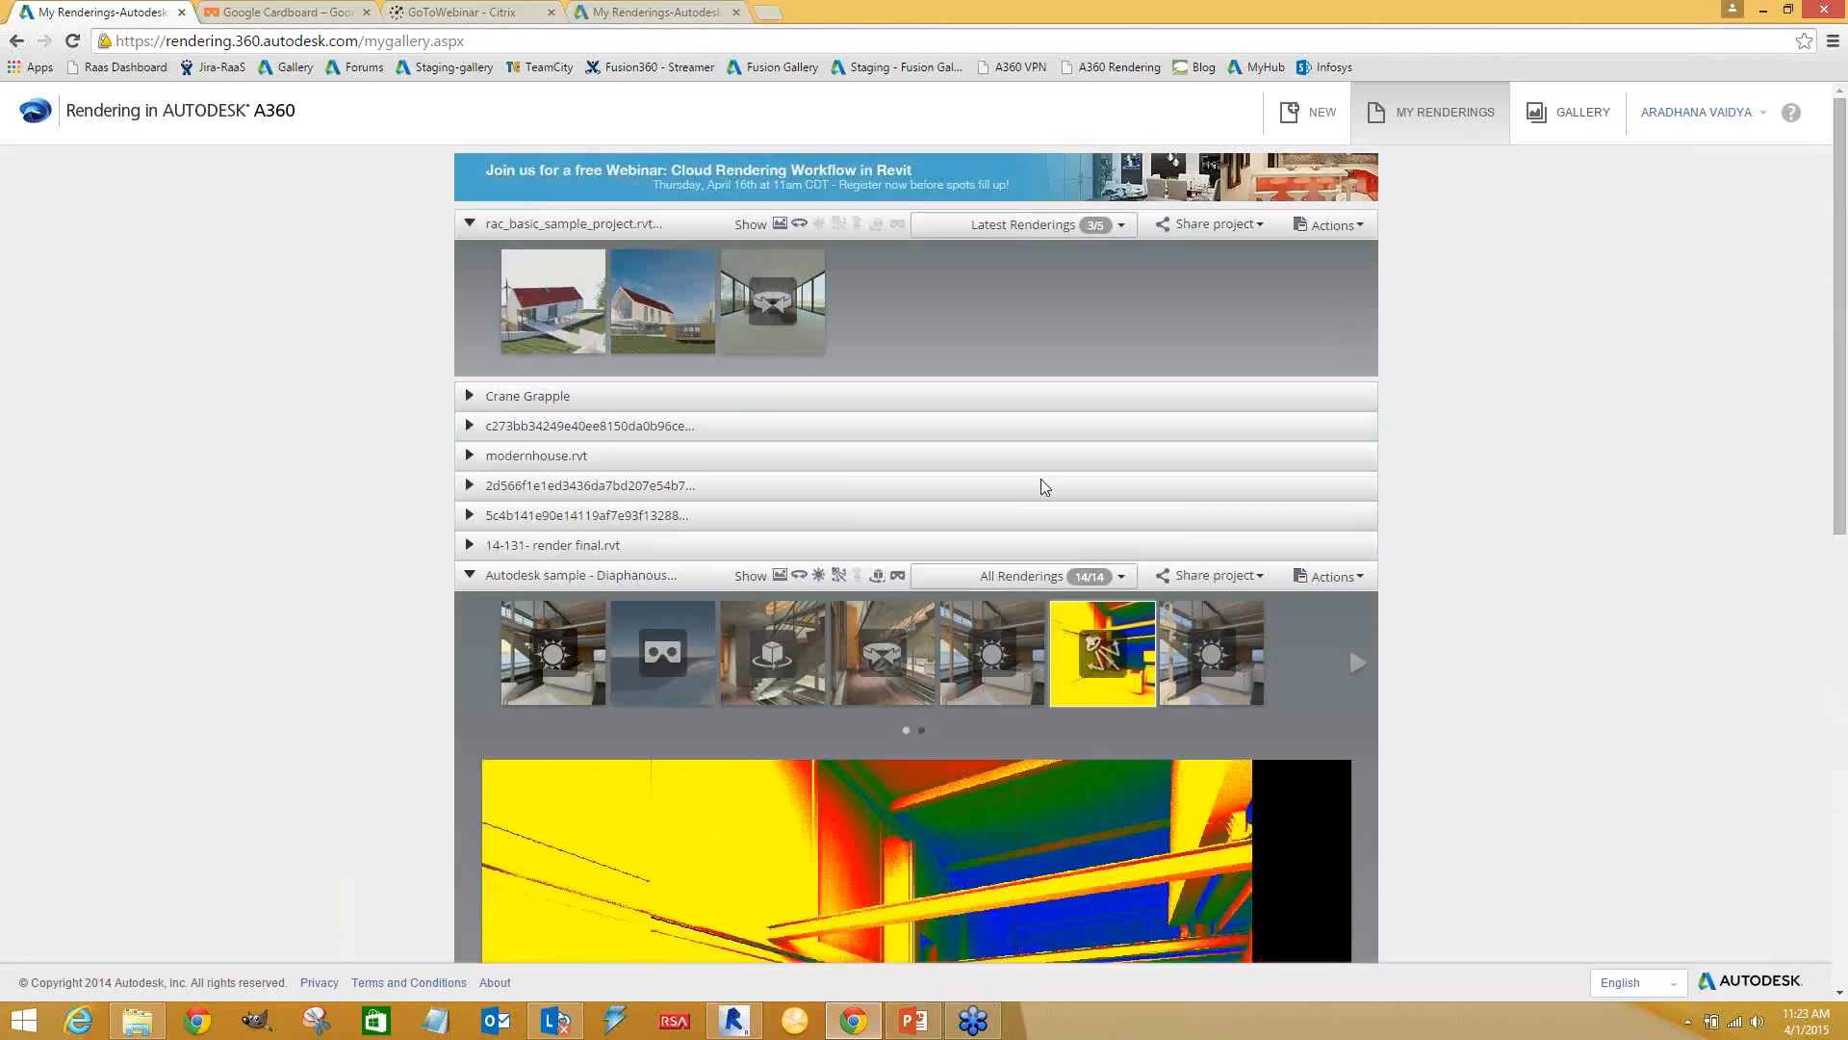
pyautogui.click(469, 397)
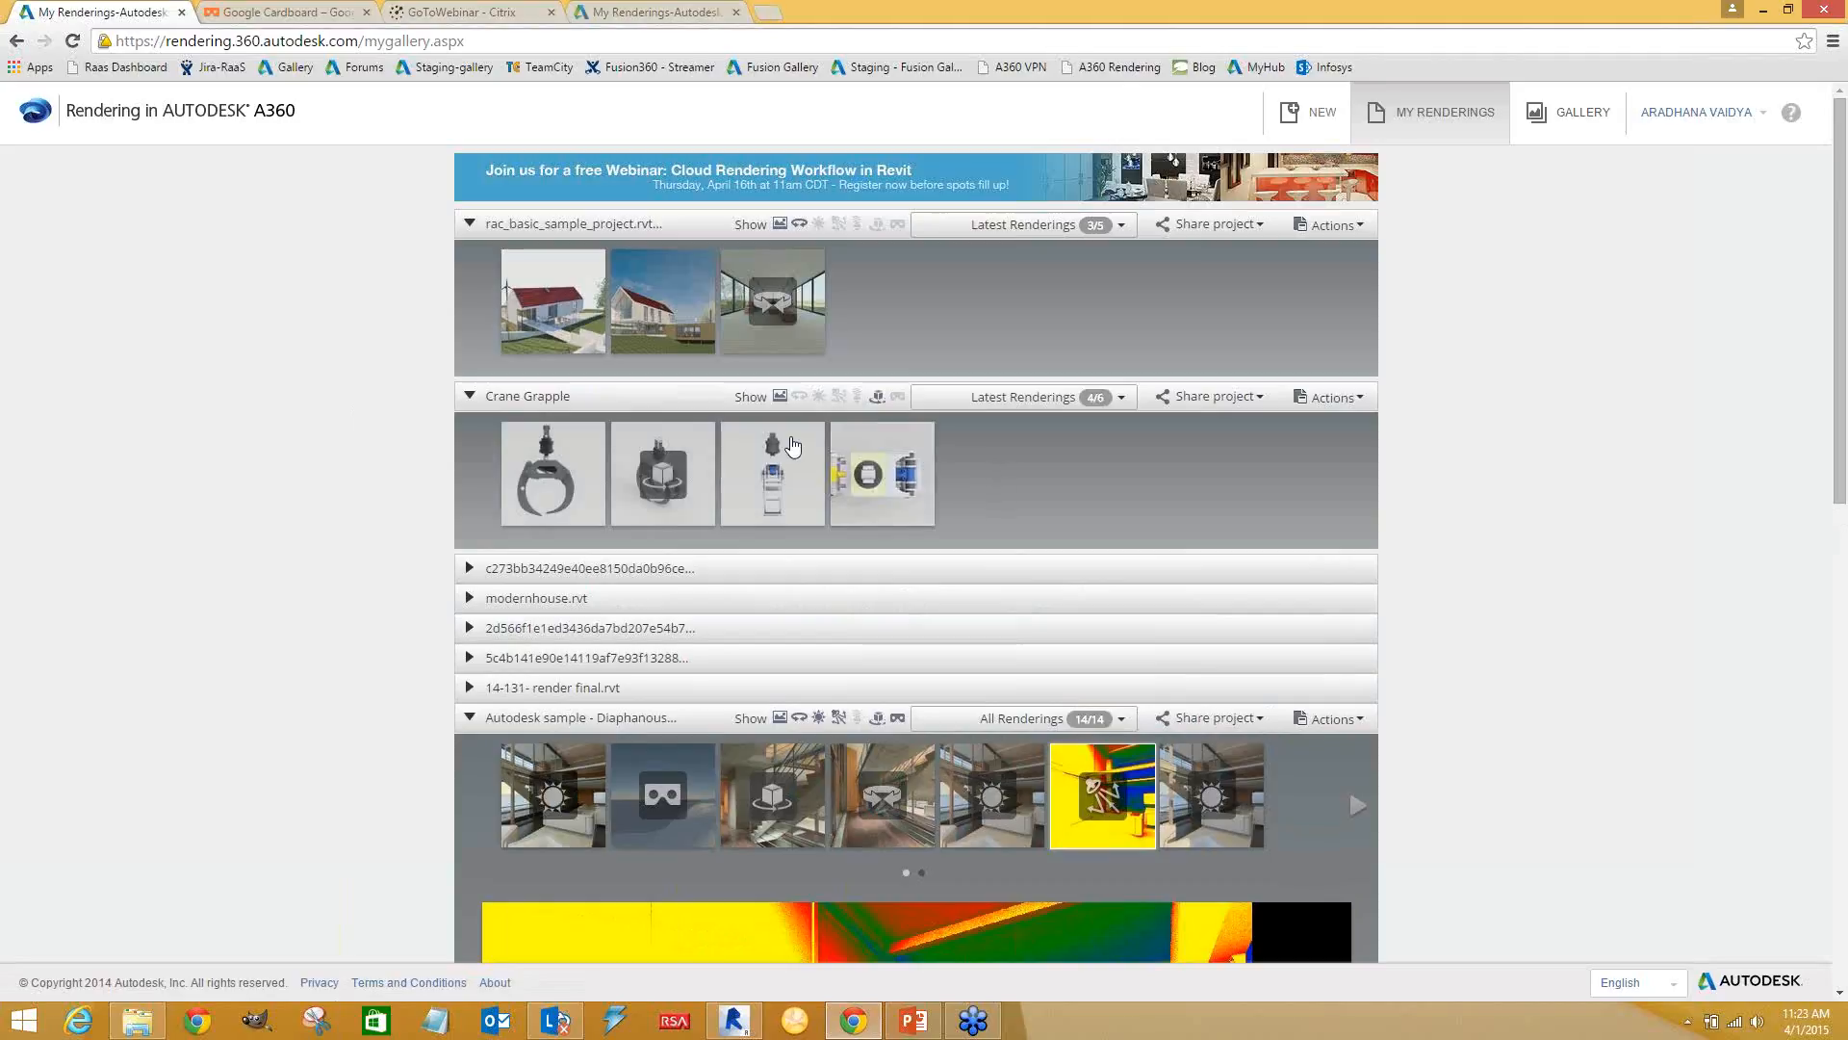
pyautogui.click(556, 481)
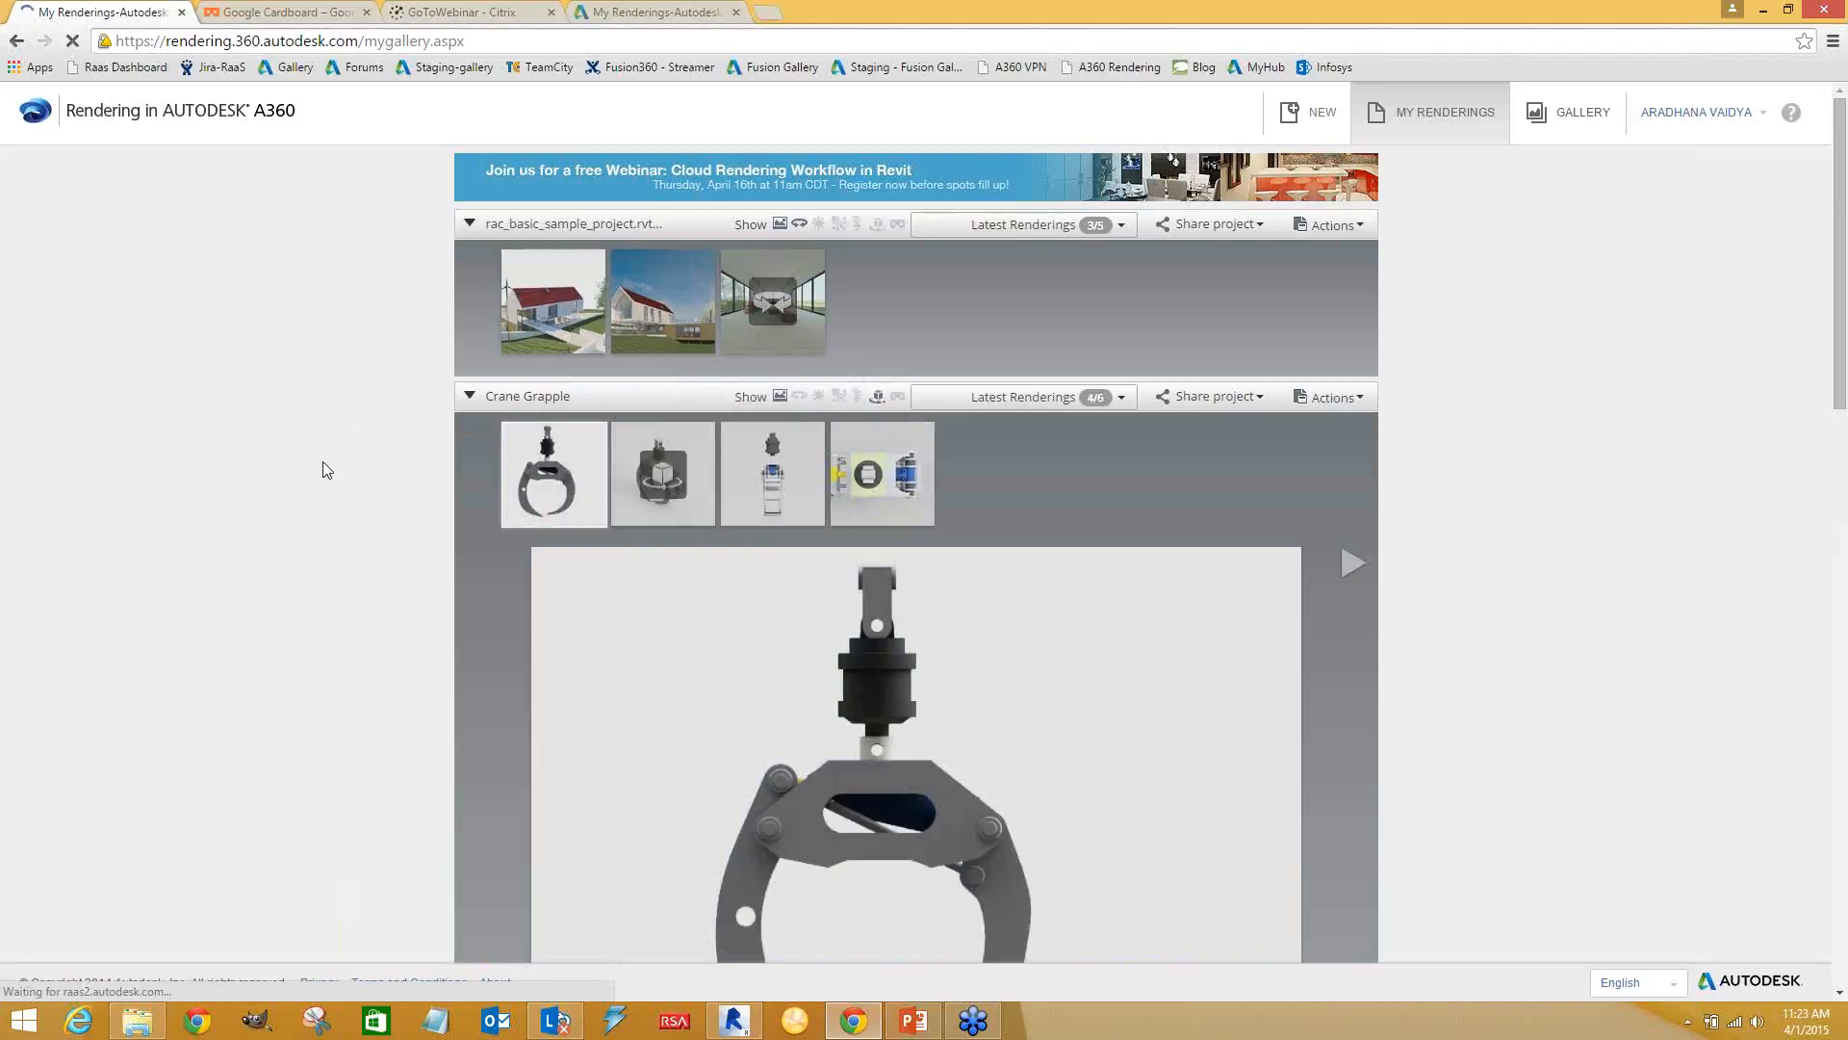
pyautogui.scroll(-3, 327, 470)
pyautogui.scroll(2, 663, 431)
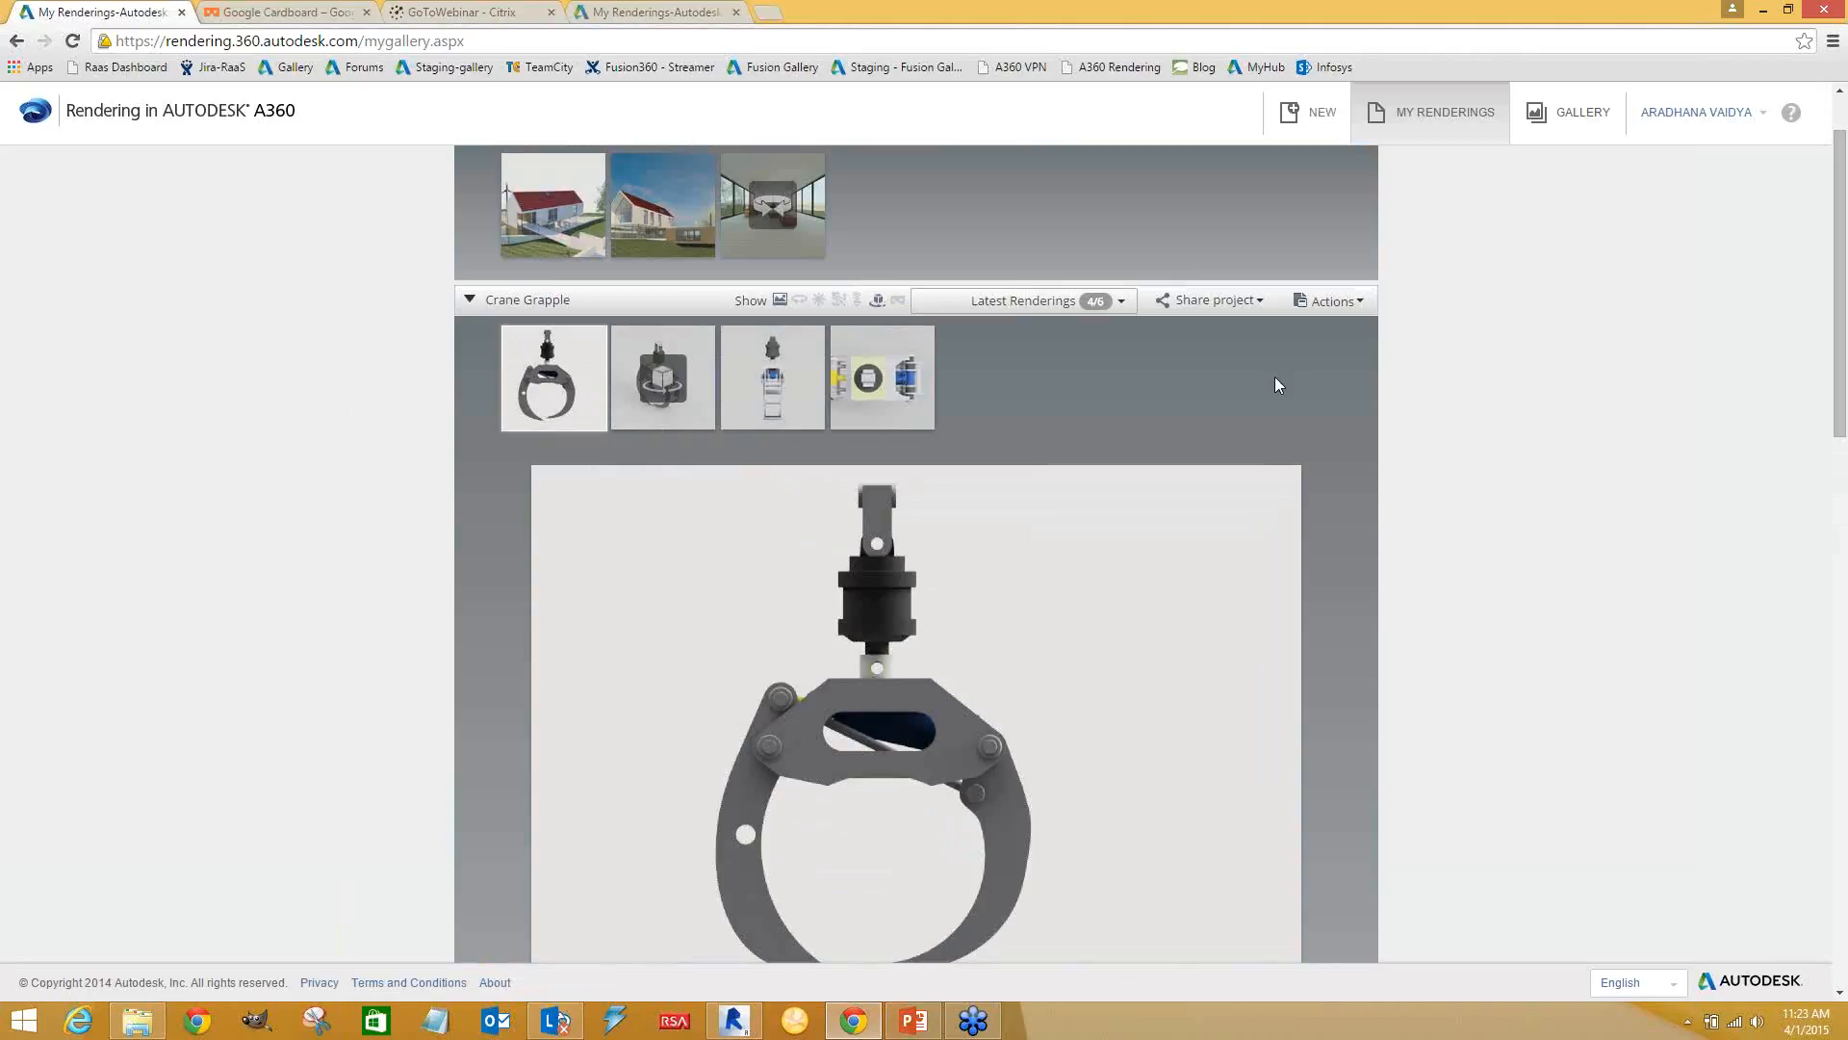
# Open the 36-frame HOME turntable rendering of the crane grapple and rotate the model to view it from other sides
pyautogui.moveTo(690, 348)
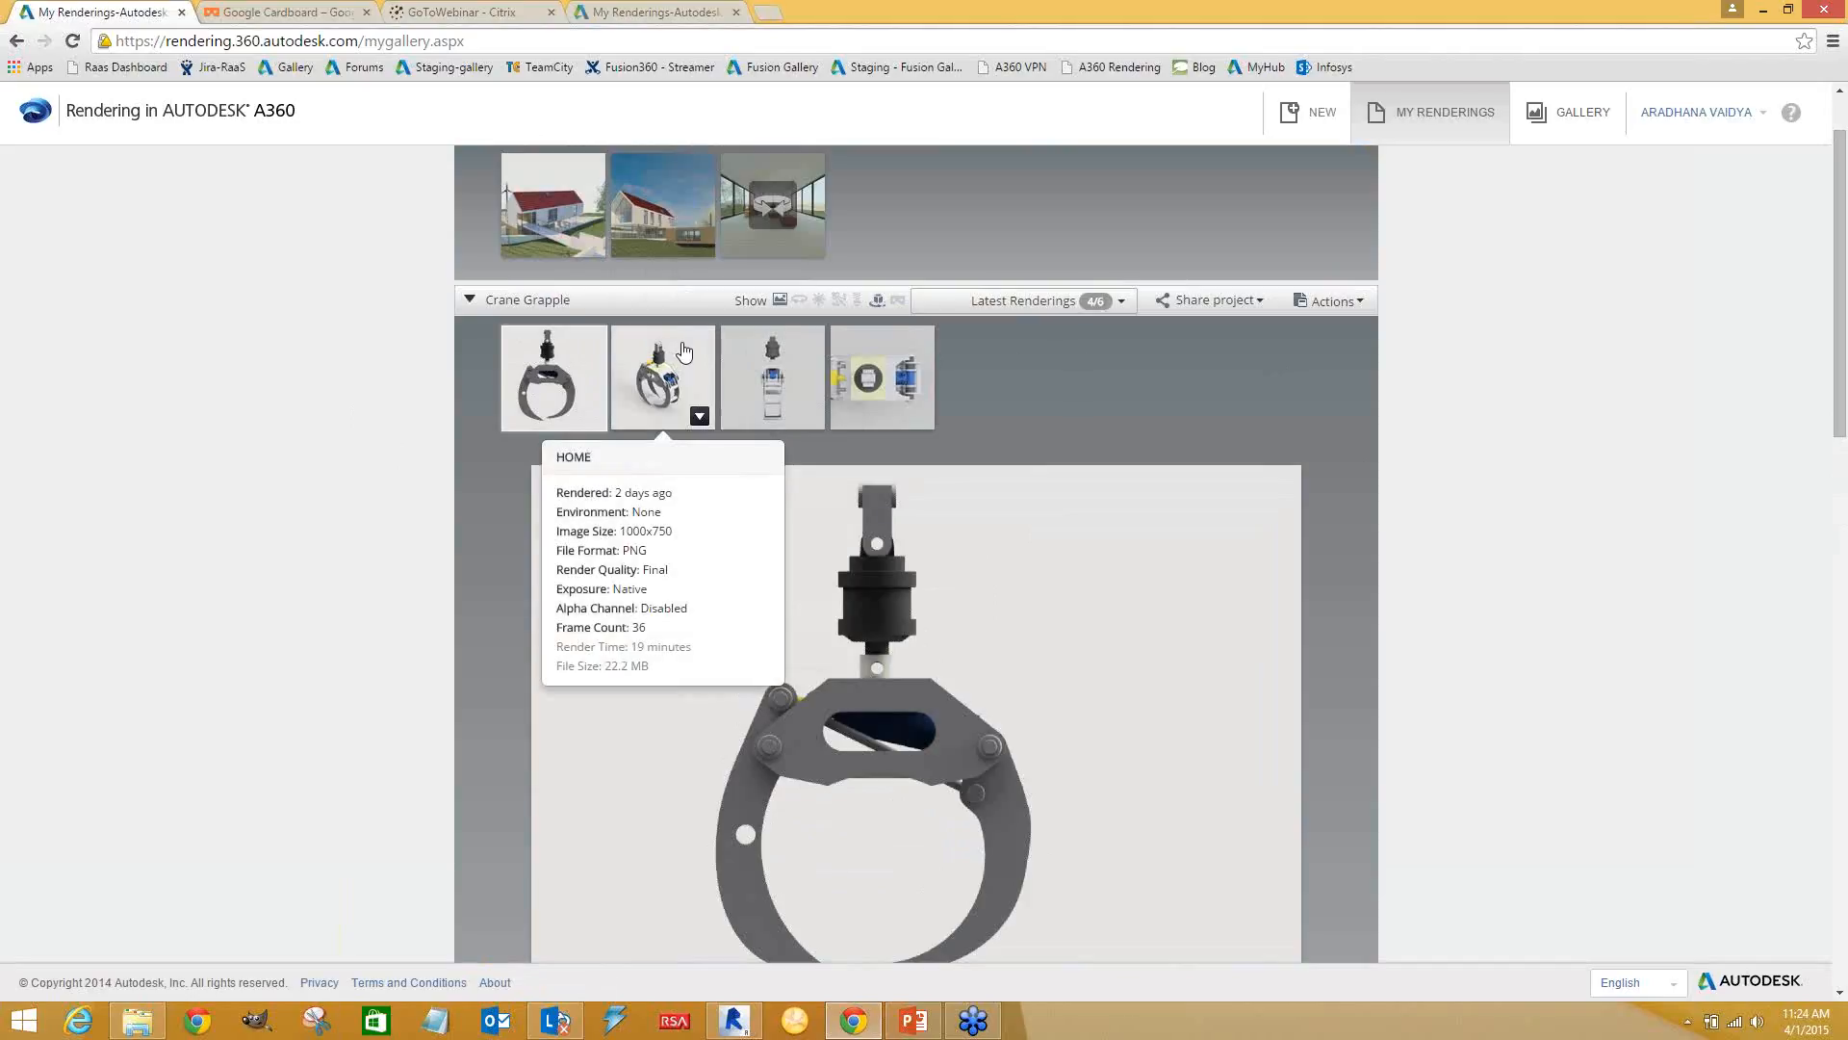
pyautogui.click(683, 352)
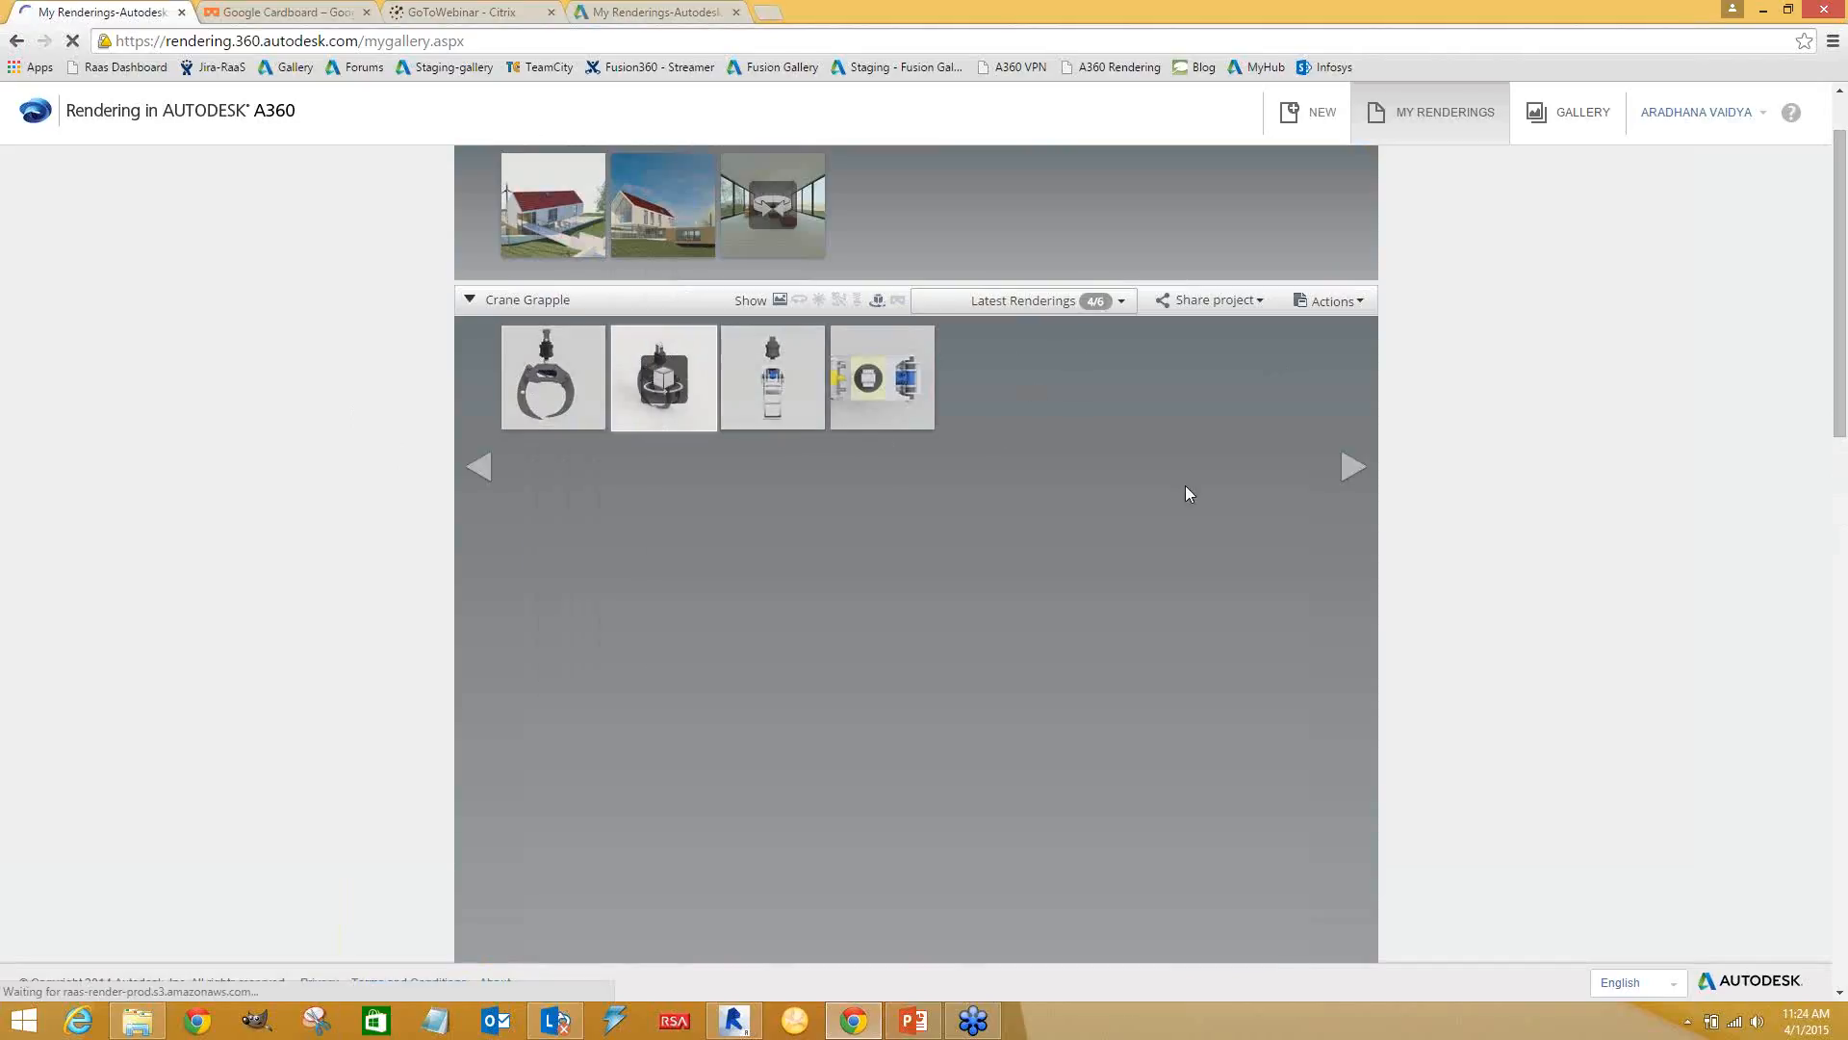
pyautogui.scroll(-3, 1188, 489)
pyautogui.scroll(1, 1205, 509)
pyautogui.moveTo(835, 655); pyautogui.dragTo(951, 632)
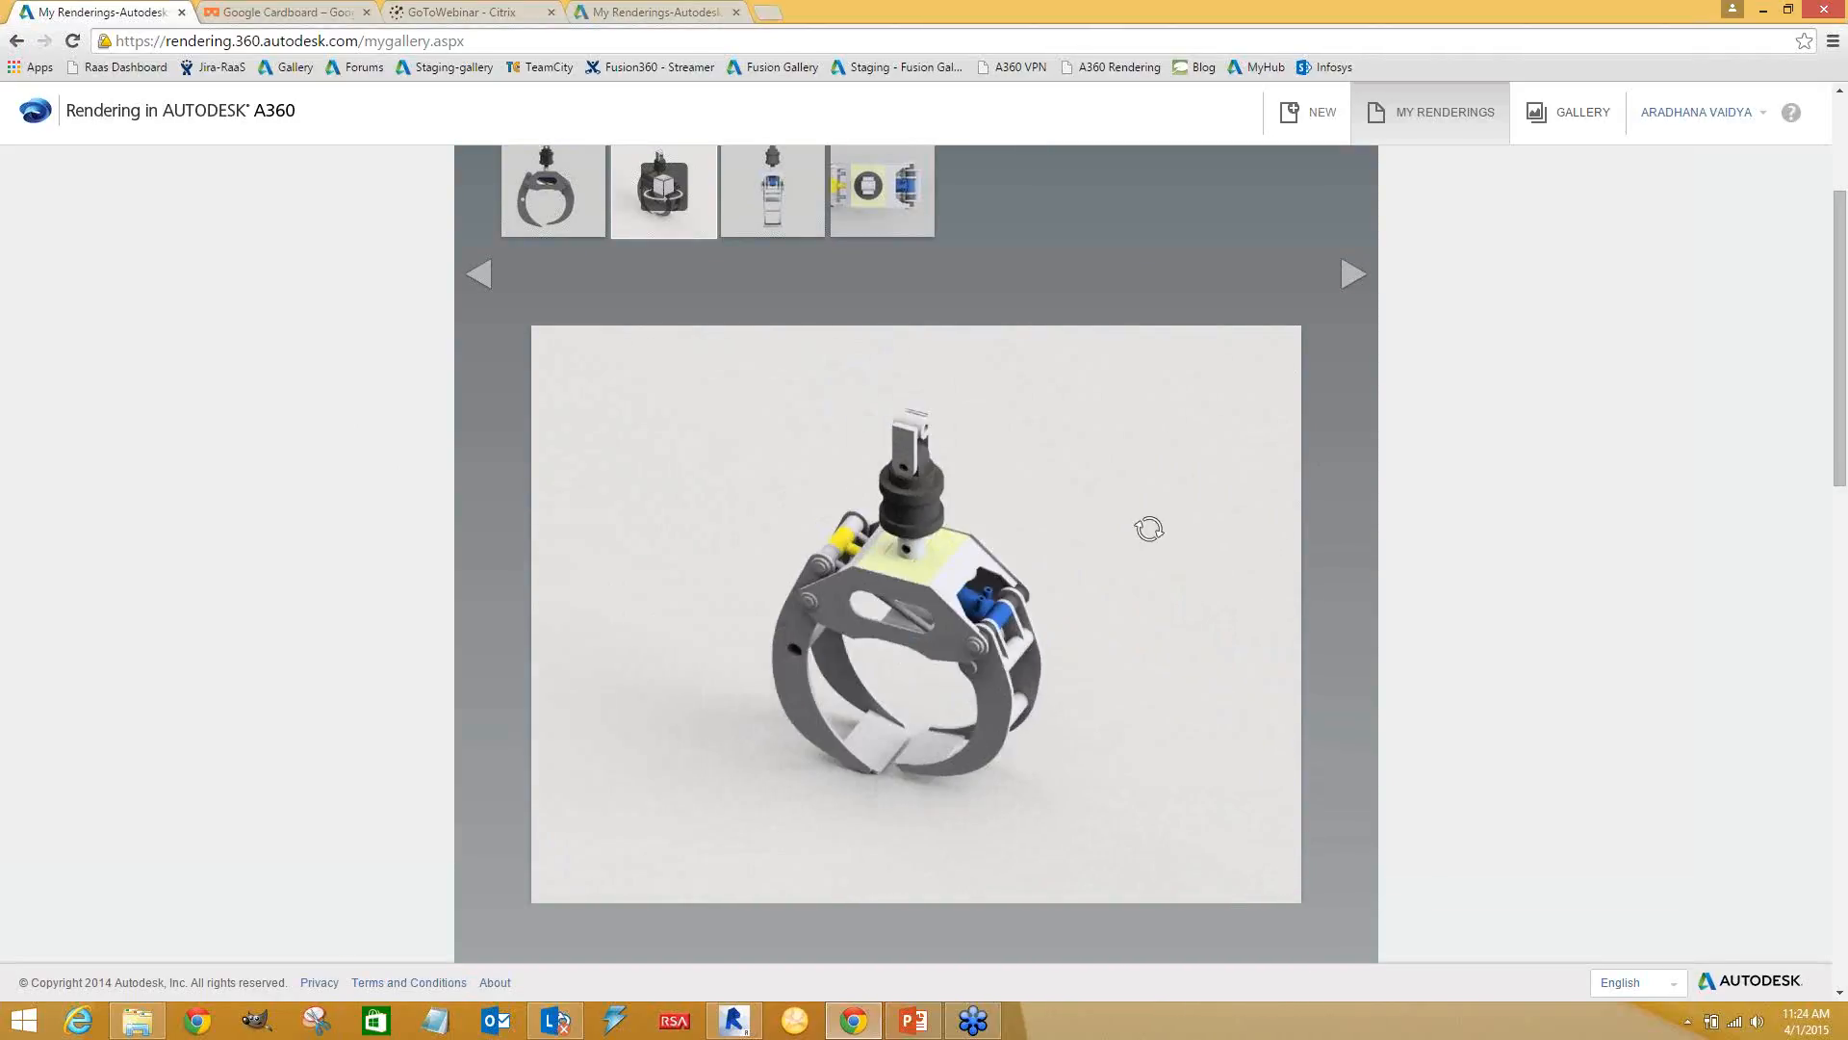
pyautogui.scroll(-1, 1203, 585)
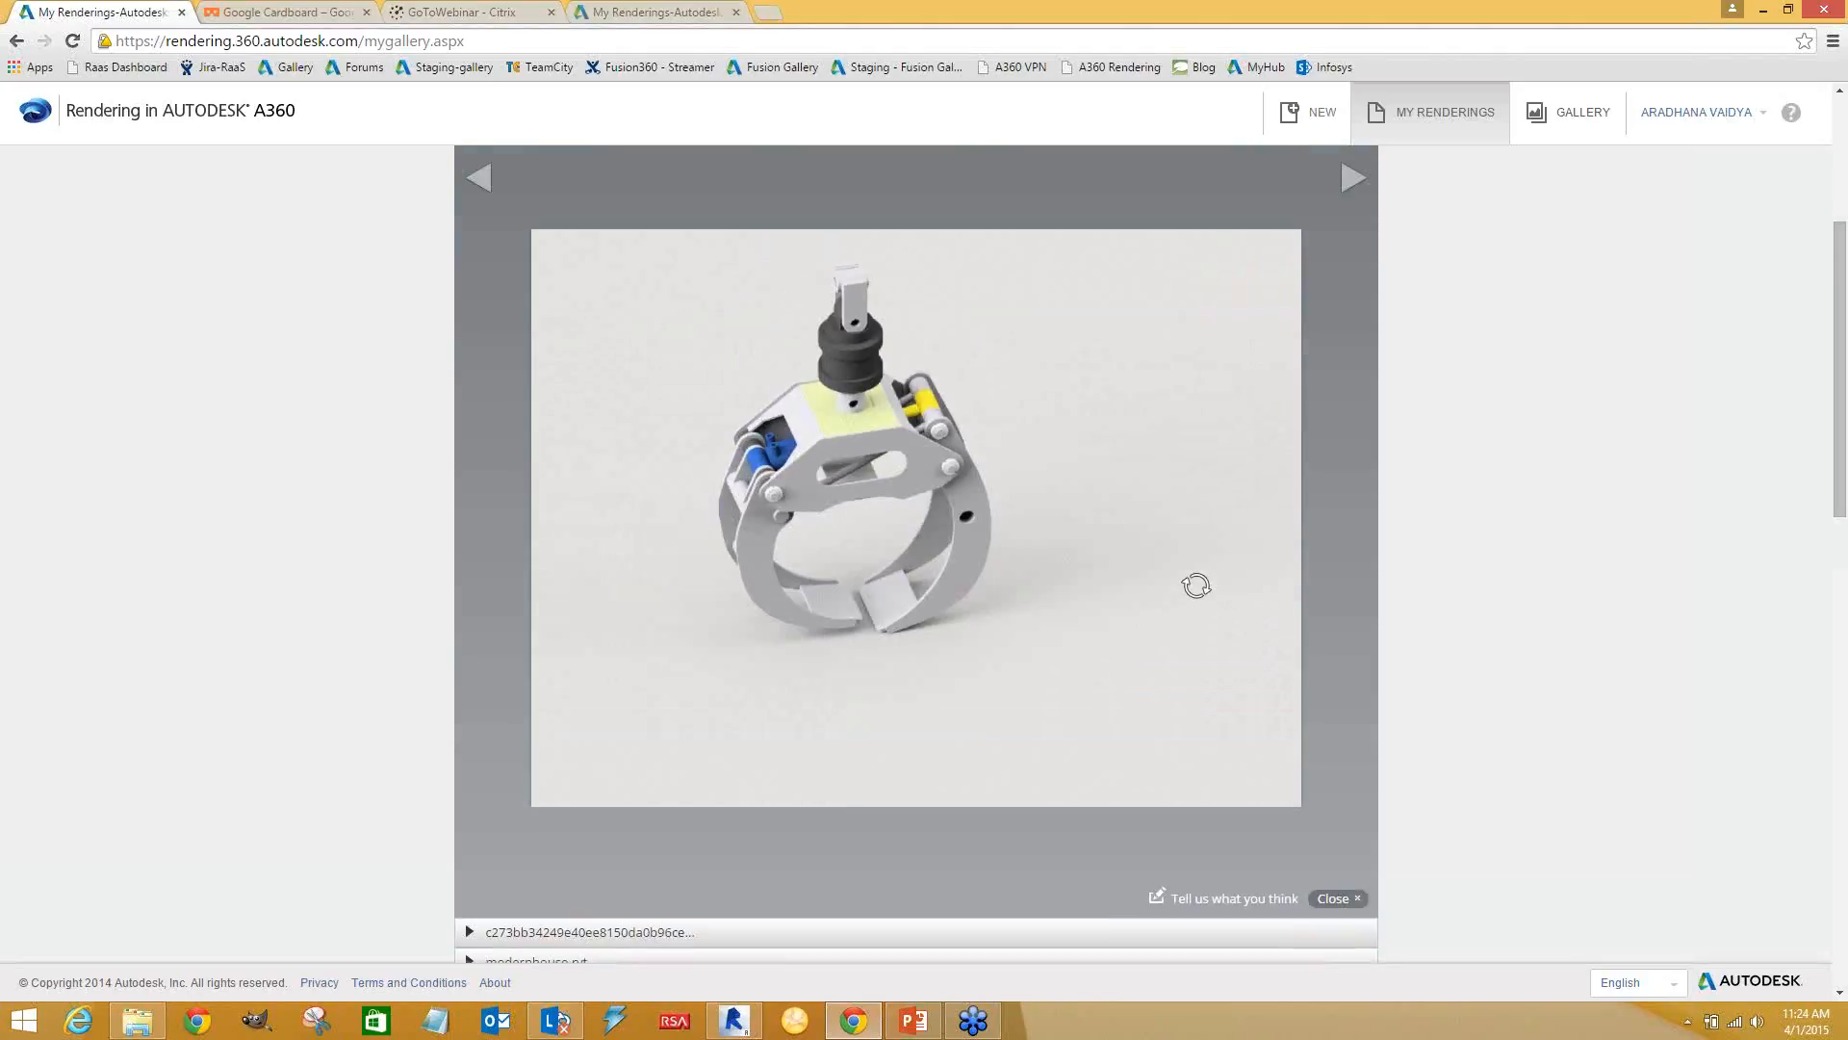
# Return to the crane grapple's front-view still rendering and open the settings for rendering it as a turntable
pyautogui.scroll(1, 1197, 585)
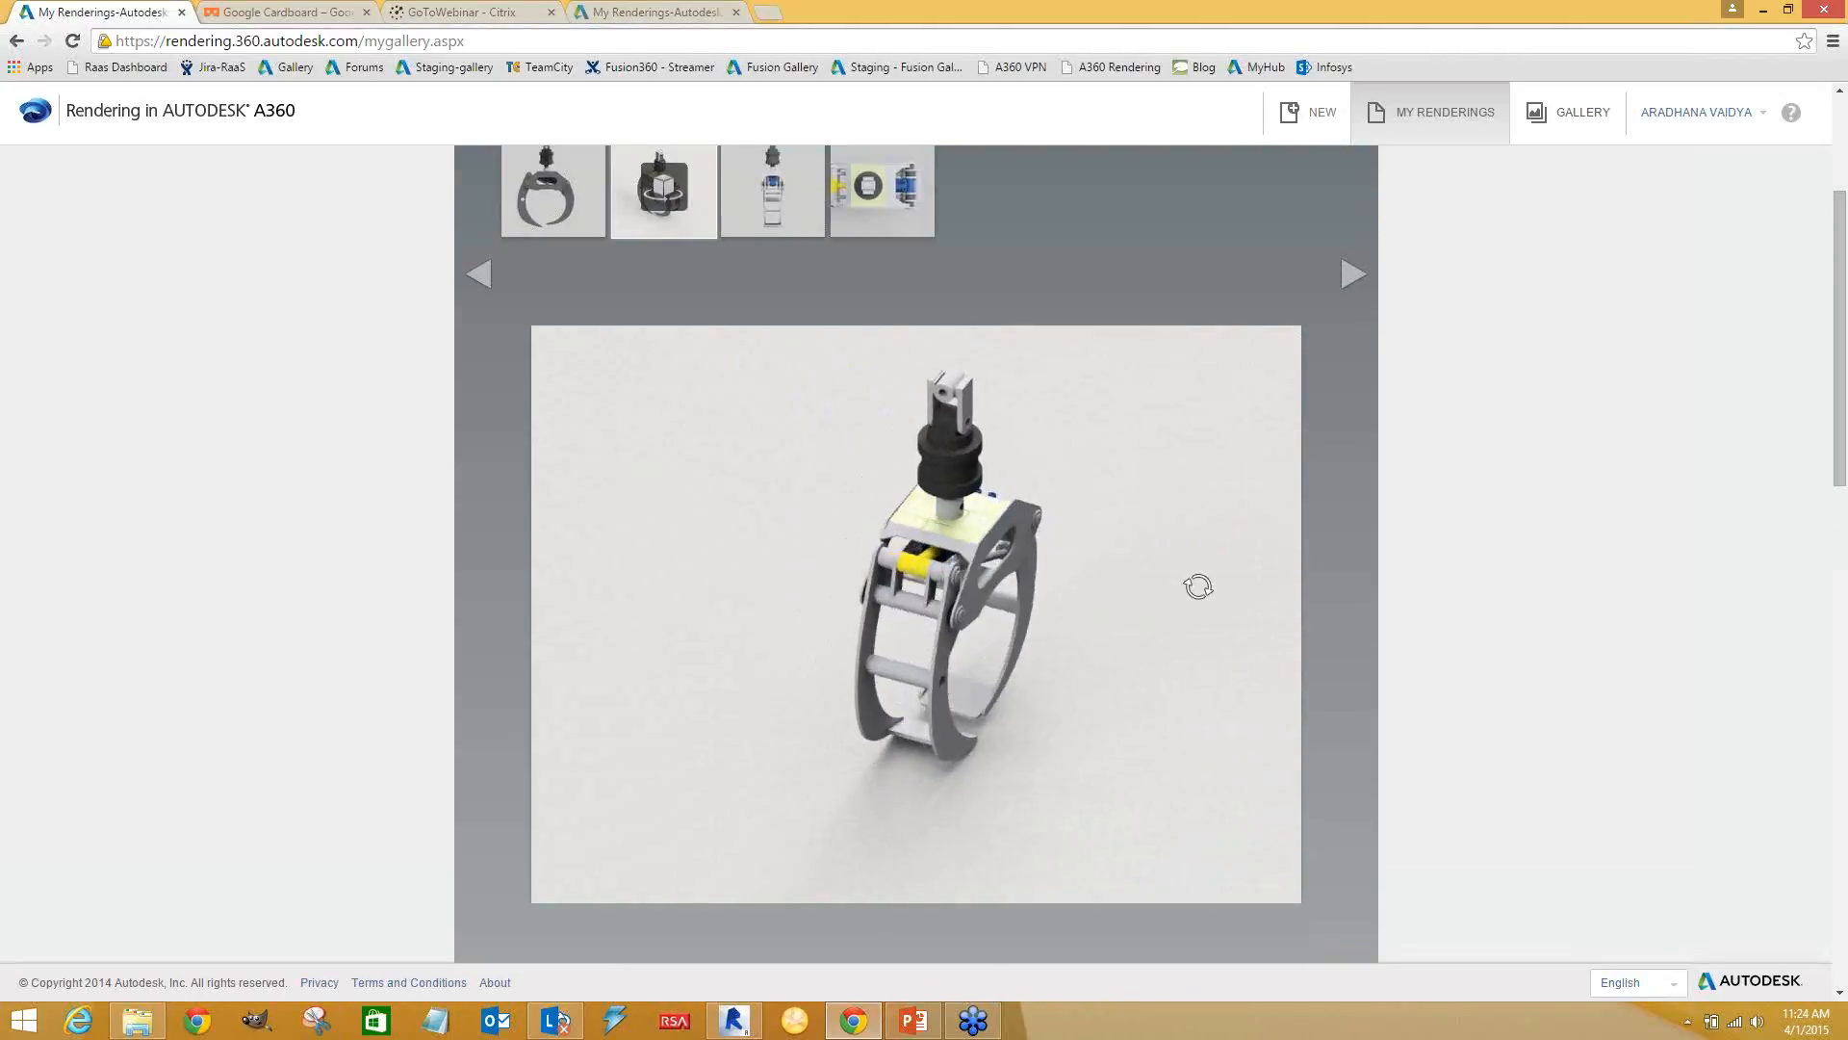
pyautogui.scroll(3, 1198, 585)
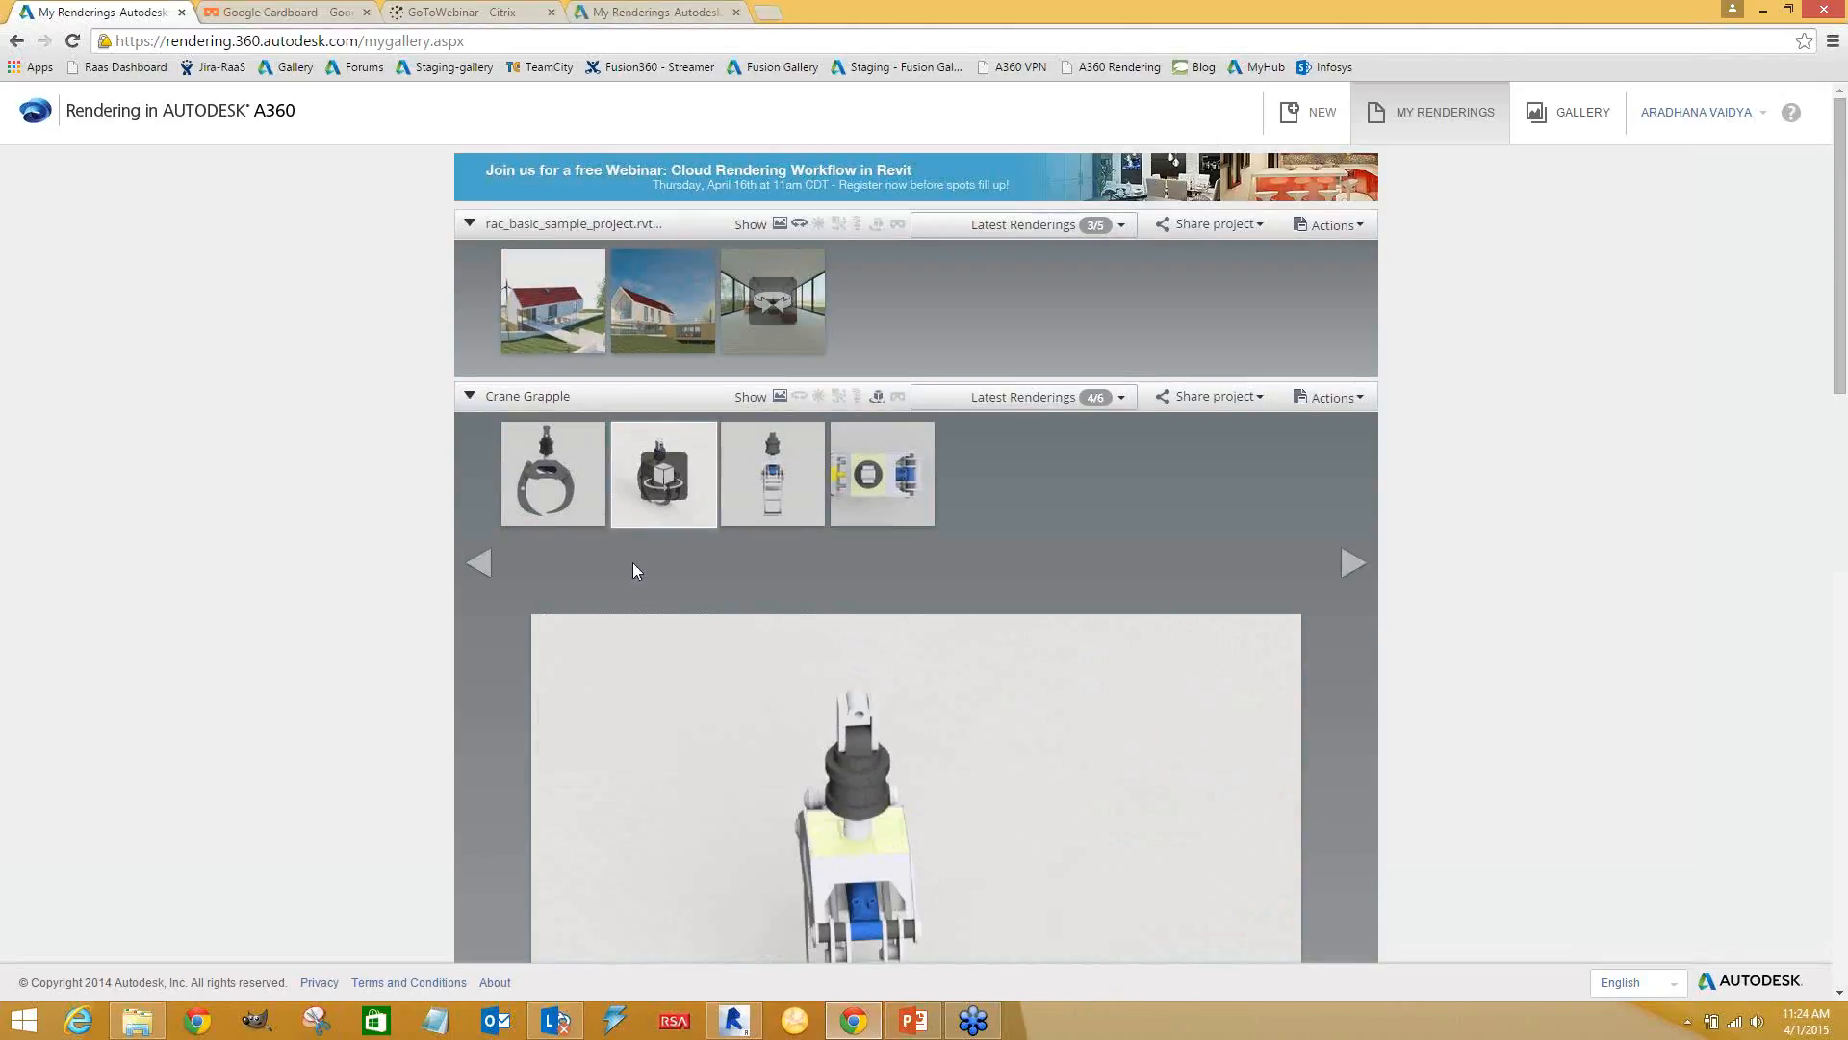
pyautogui.click(568, 477)
pyautogui.scroll(-1, 617, 452)
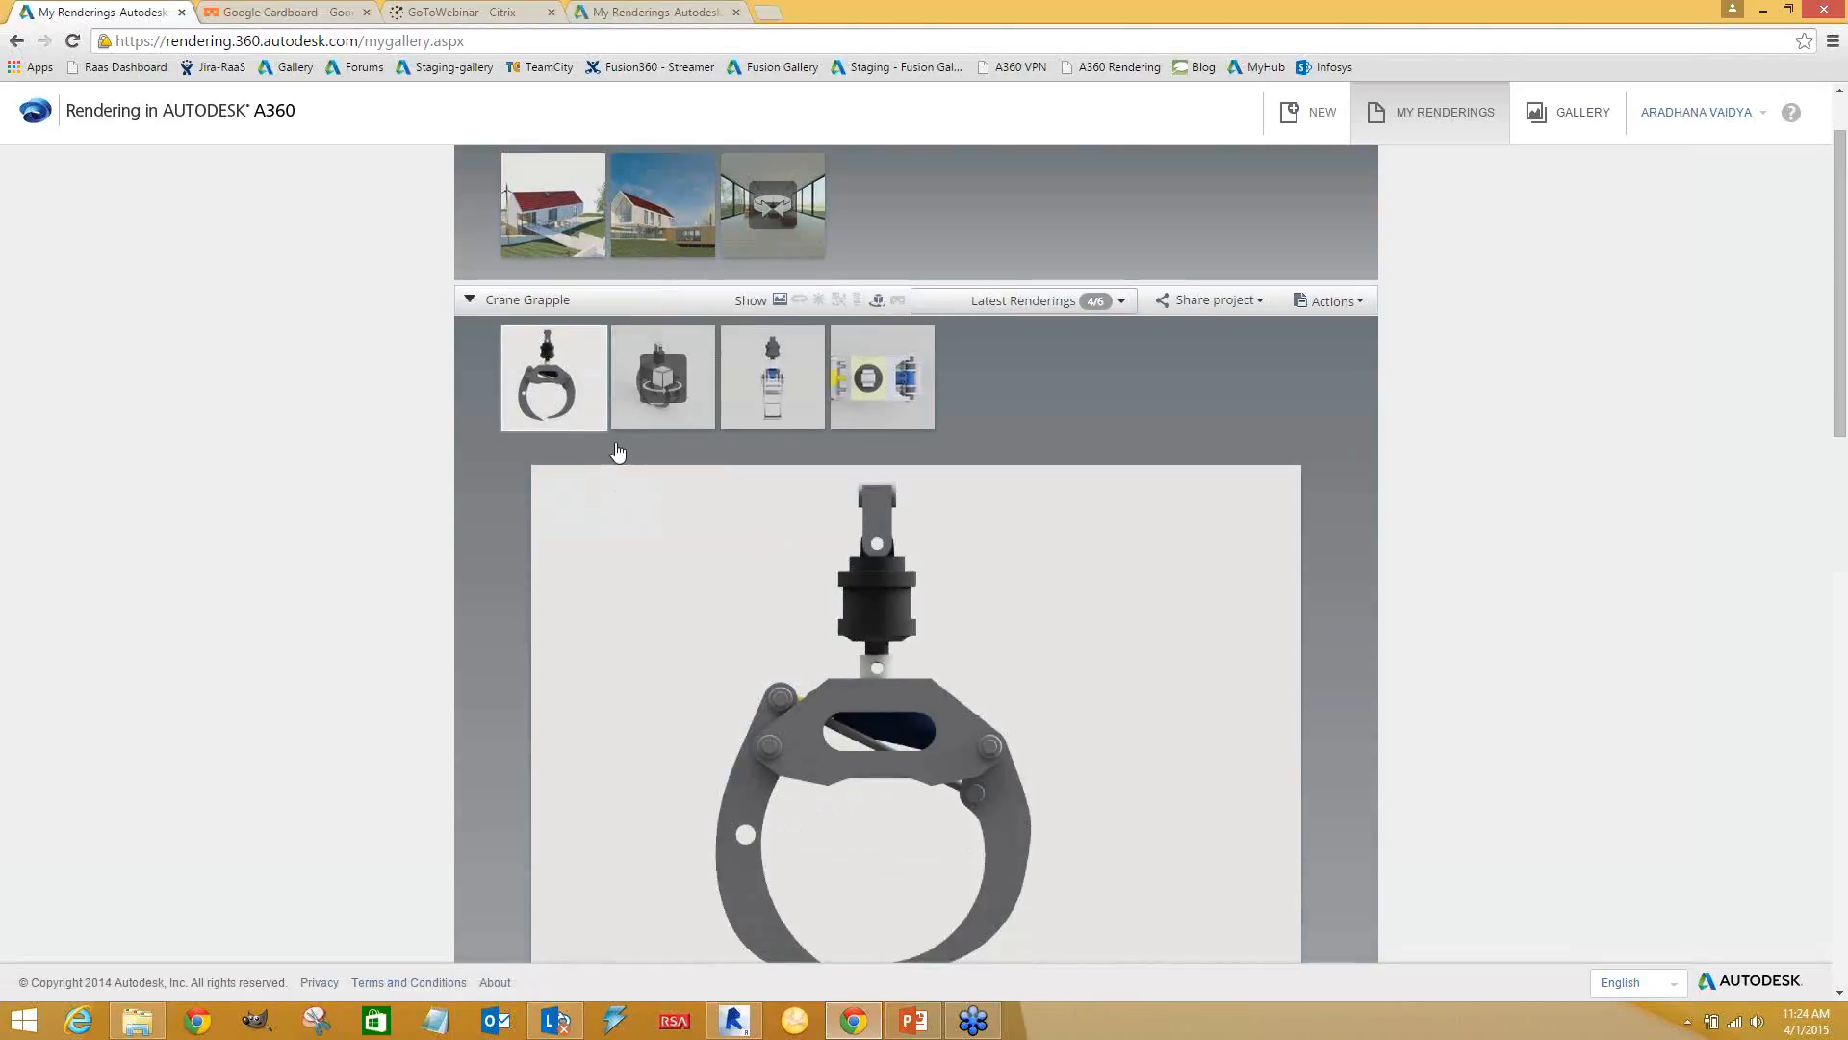
pyautogui.moveTo(590, 423)
pyautogui.click(590, 420)
pyautogui.click(588, 420)
pyautogui.click(588, 420)
pyautogui.moveTo(593, 476)
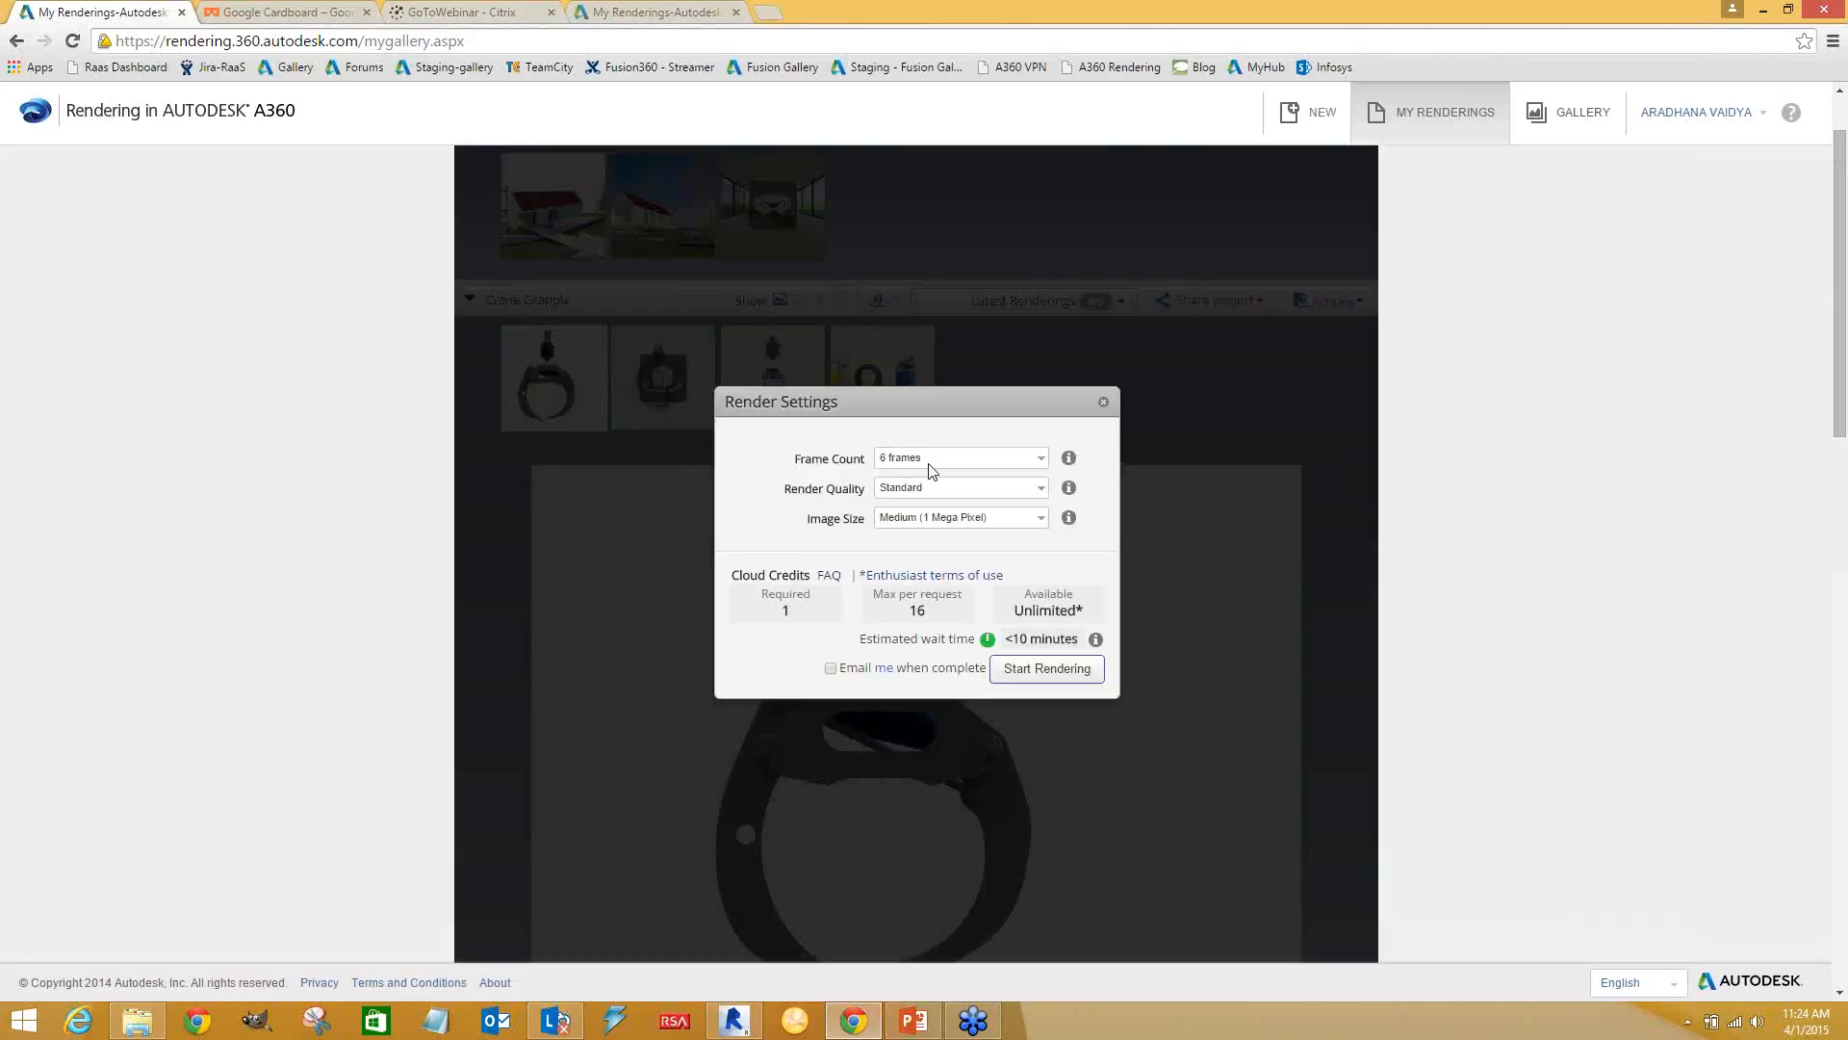
# Check the turntable's Frame Count and Render Quality options, and close the render settings without starting a rendering
pyautogui.click(928, 459)
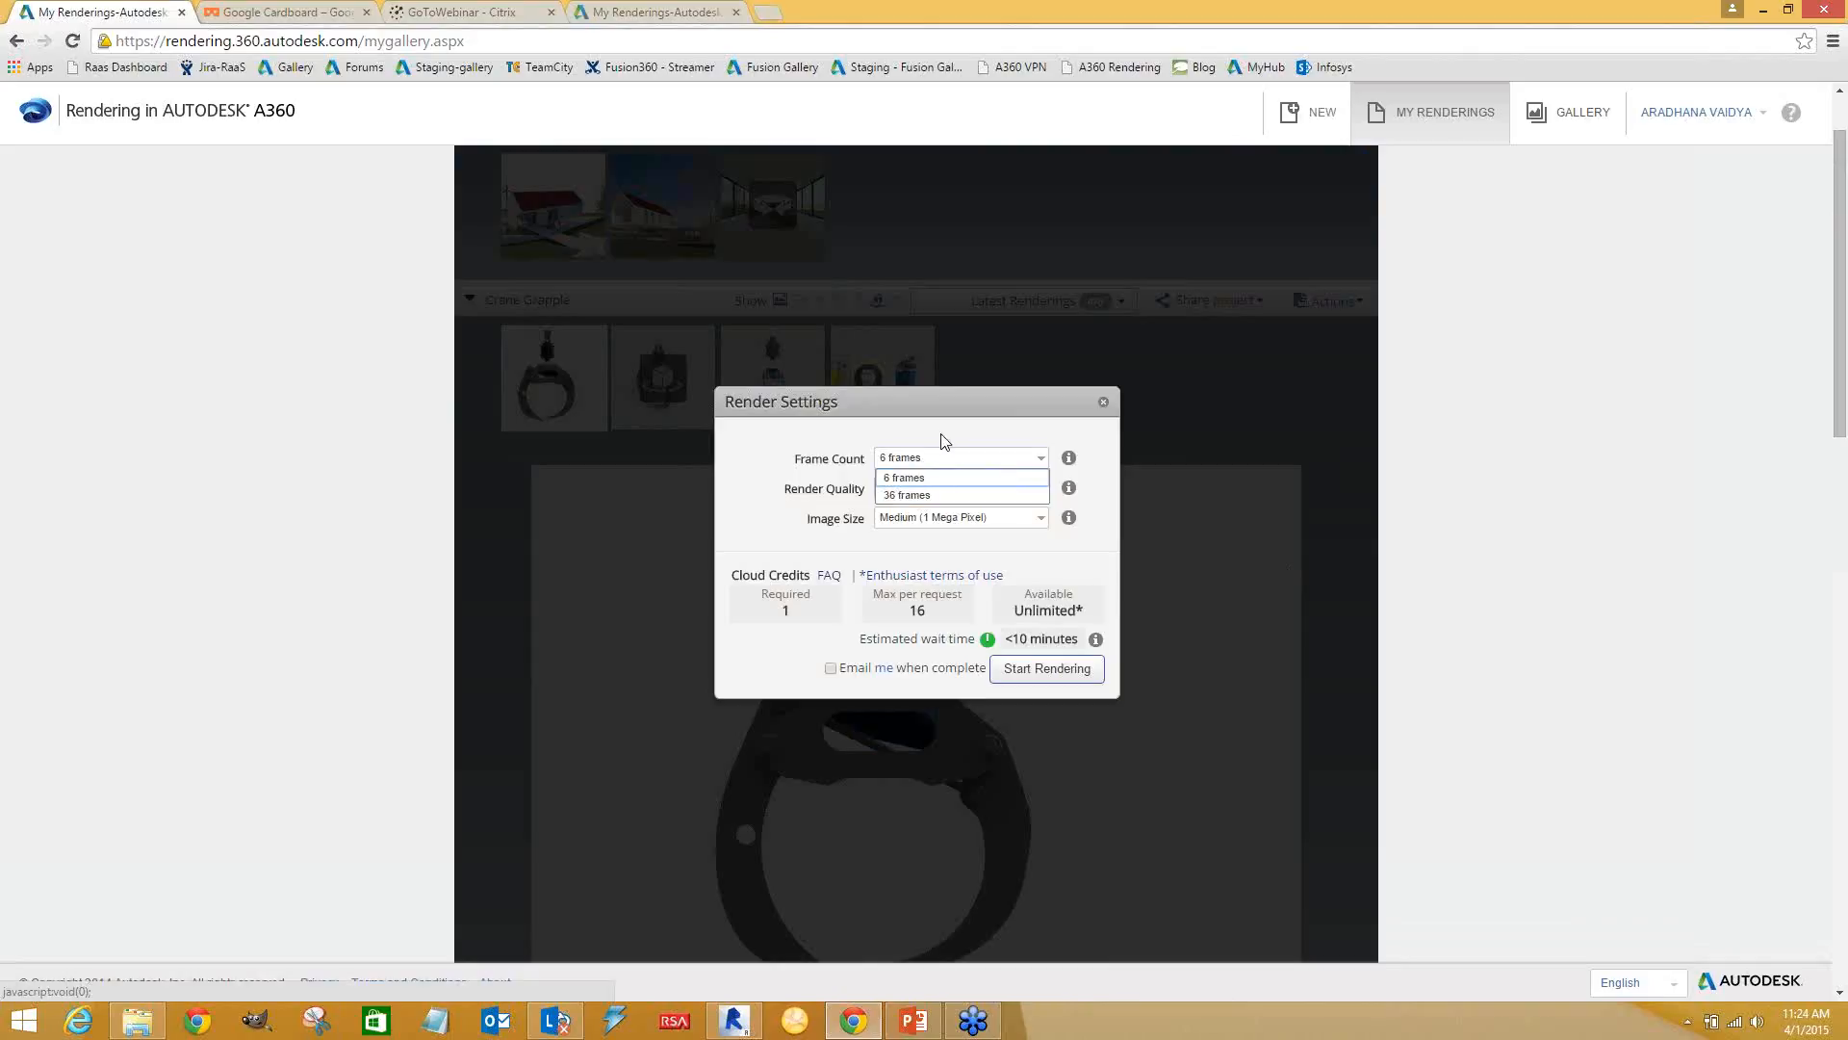
pyautogui.click(943, 445)
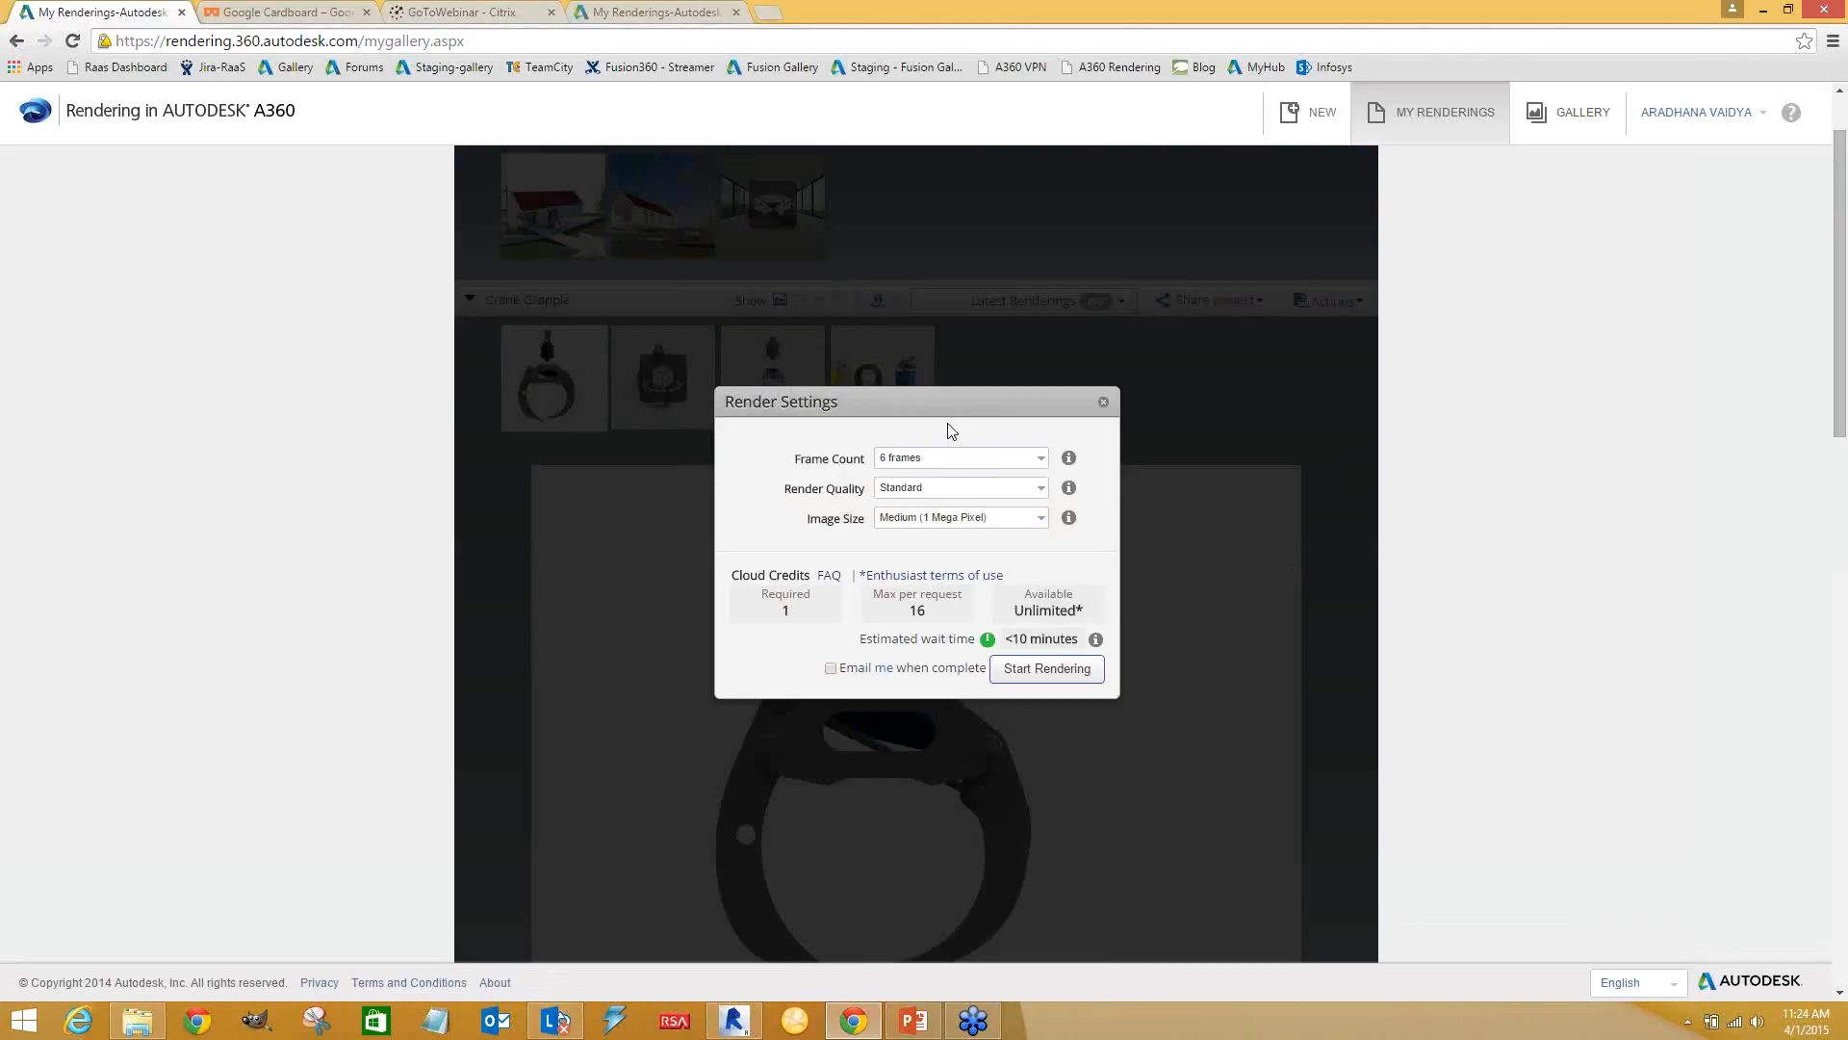
pyautogui.click(940, 461)
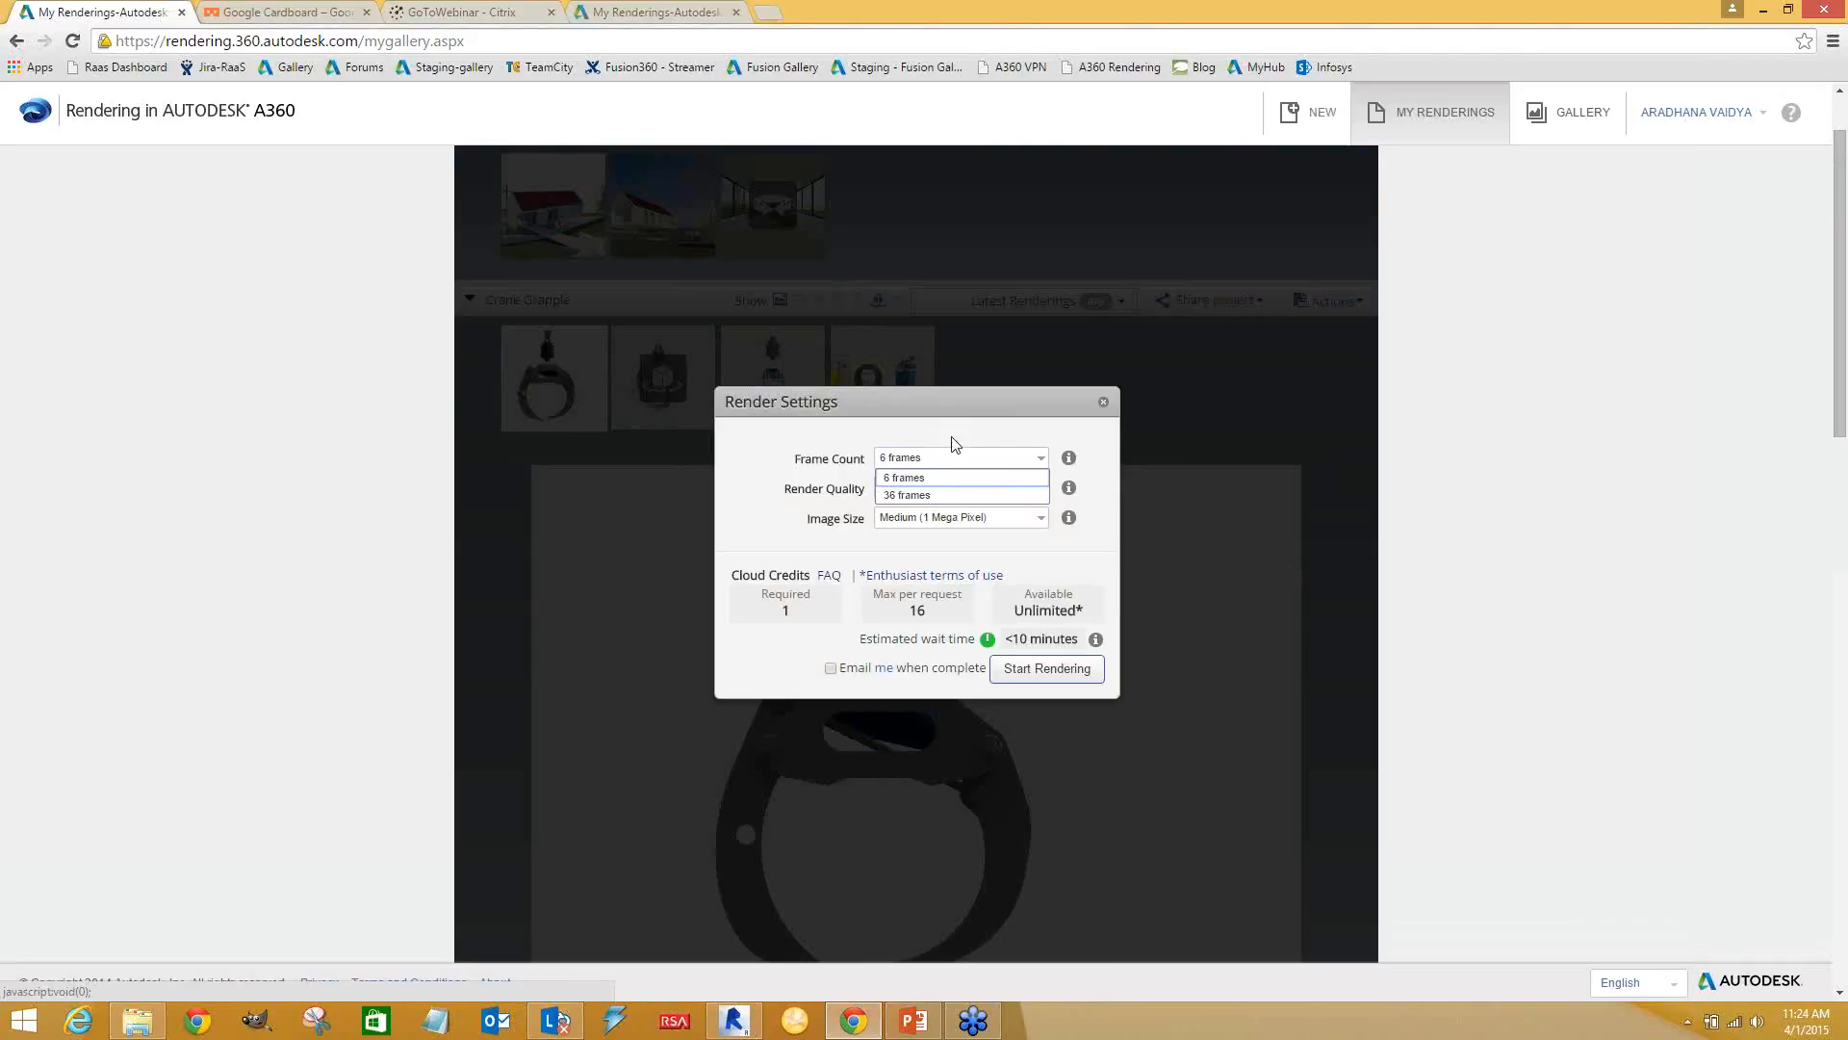
pyautogui.click(958, 441)
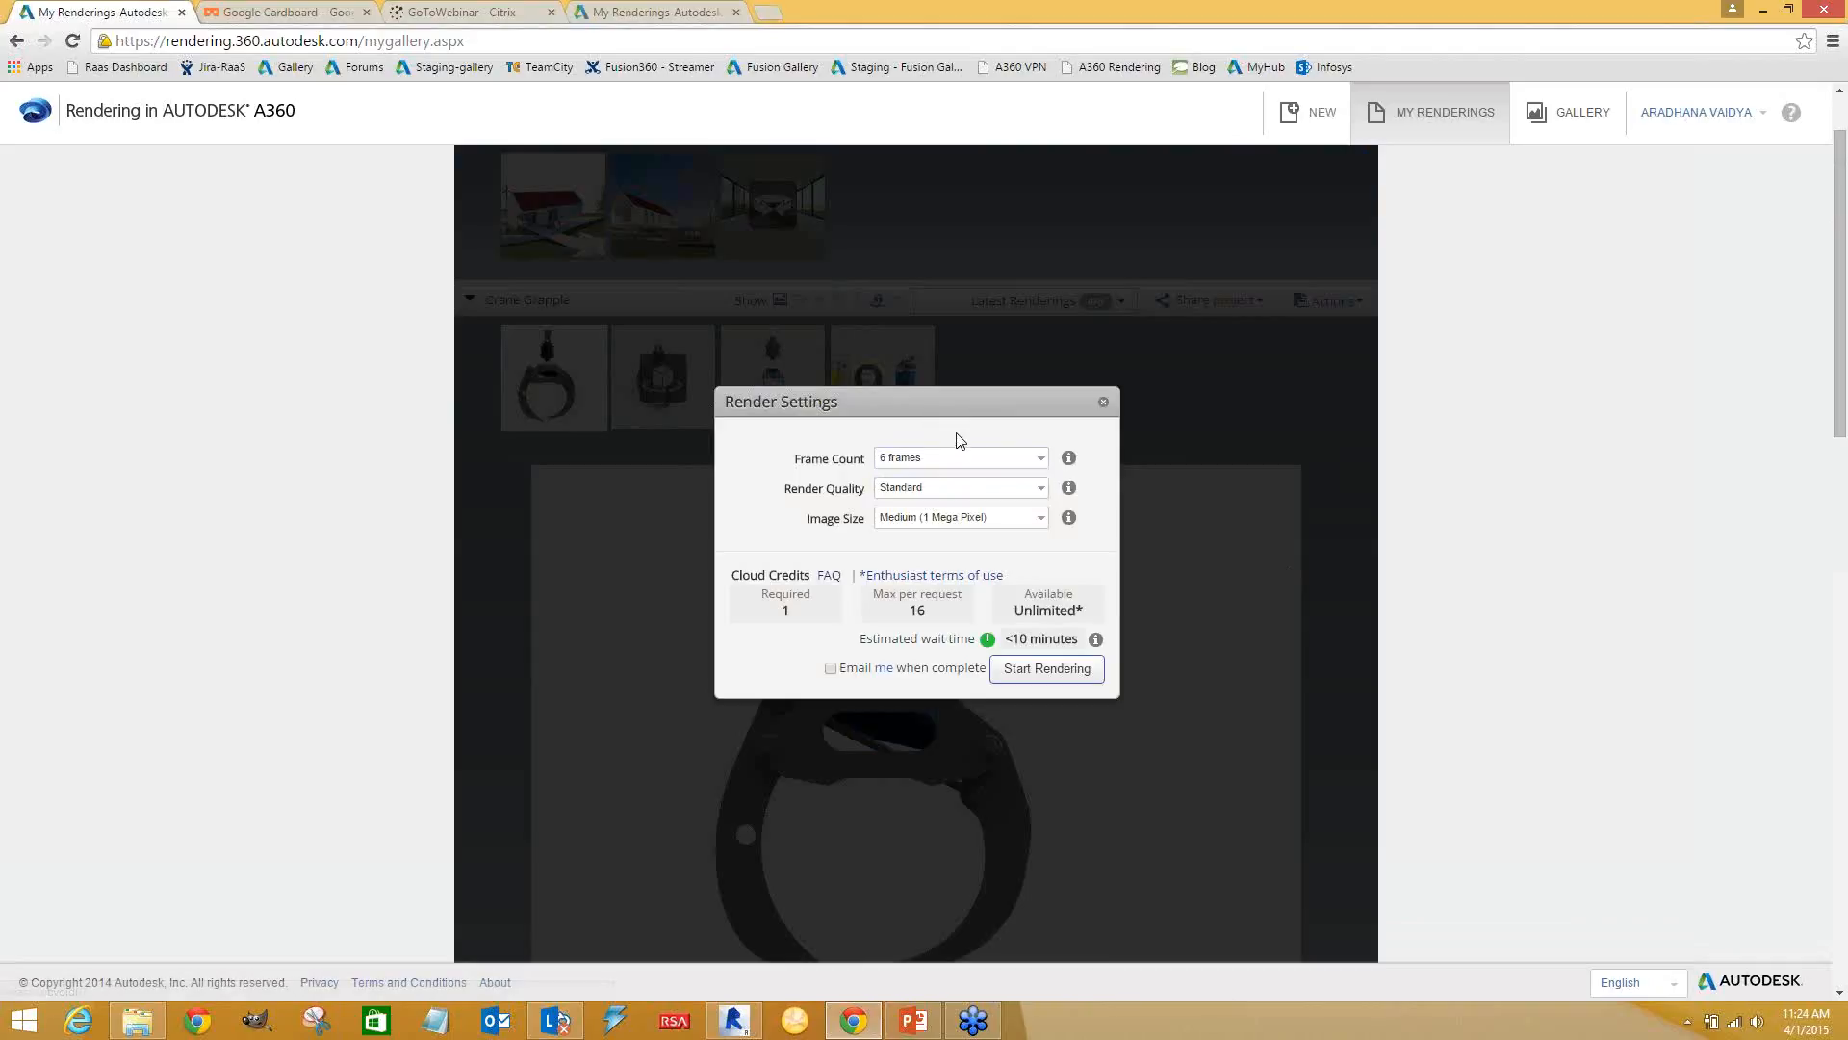
pyautogui.click(941, 491)
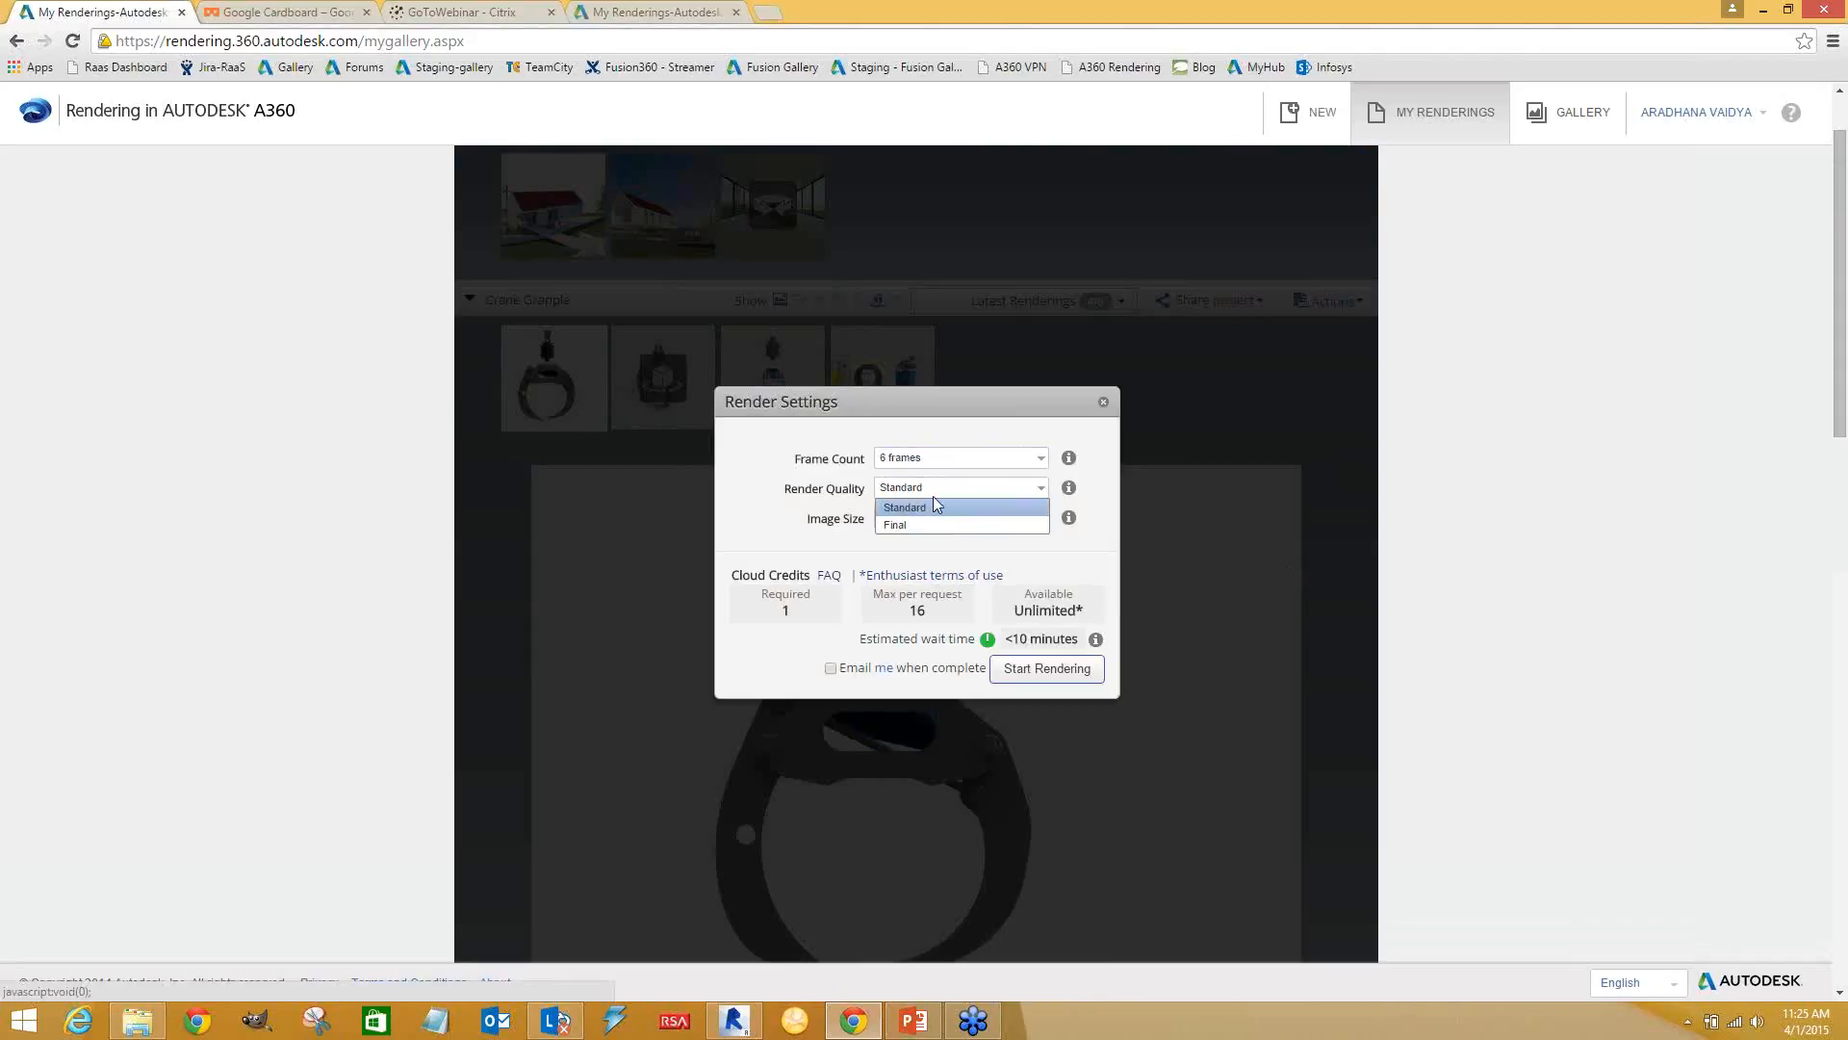
pyautogui.click(767, 486)
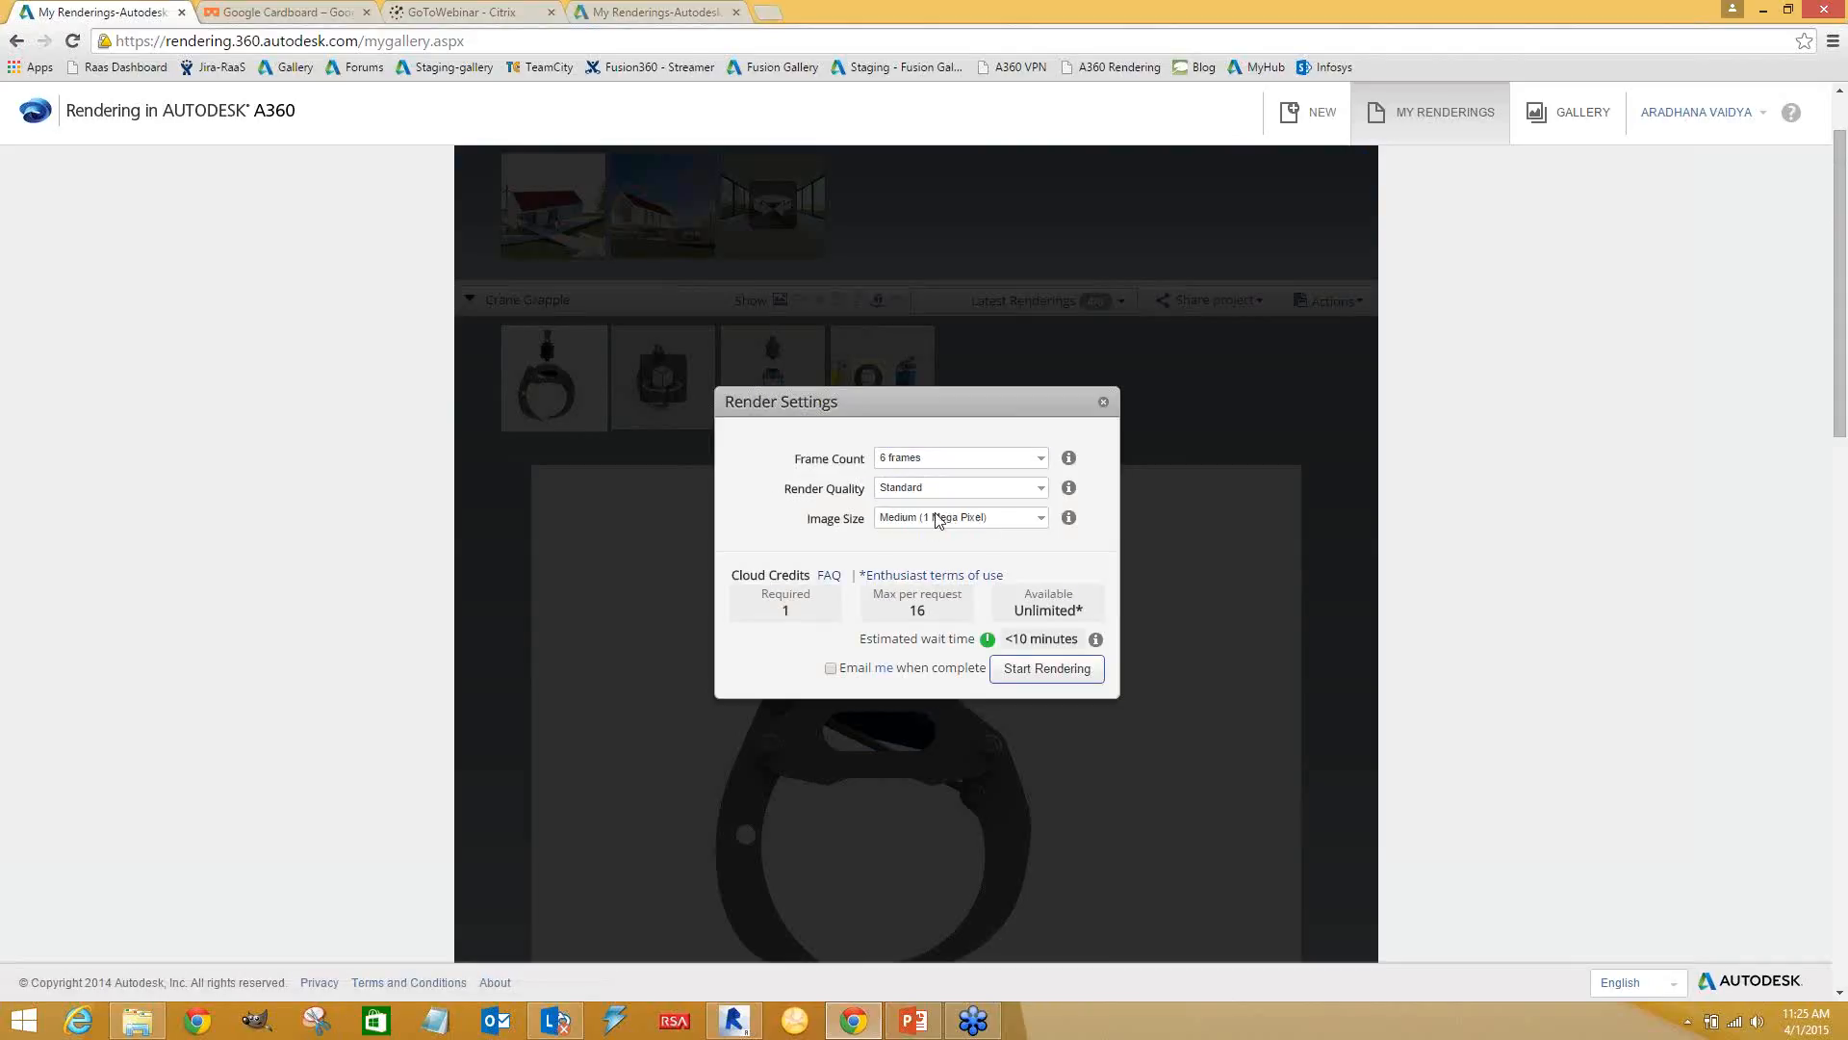
pyautogui.click(1104, 398)
# Reopen the crane grapple's turntable rendering and rotate the model to view it from other sides
pyautogui.scroll(-2, 1059, 385)
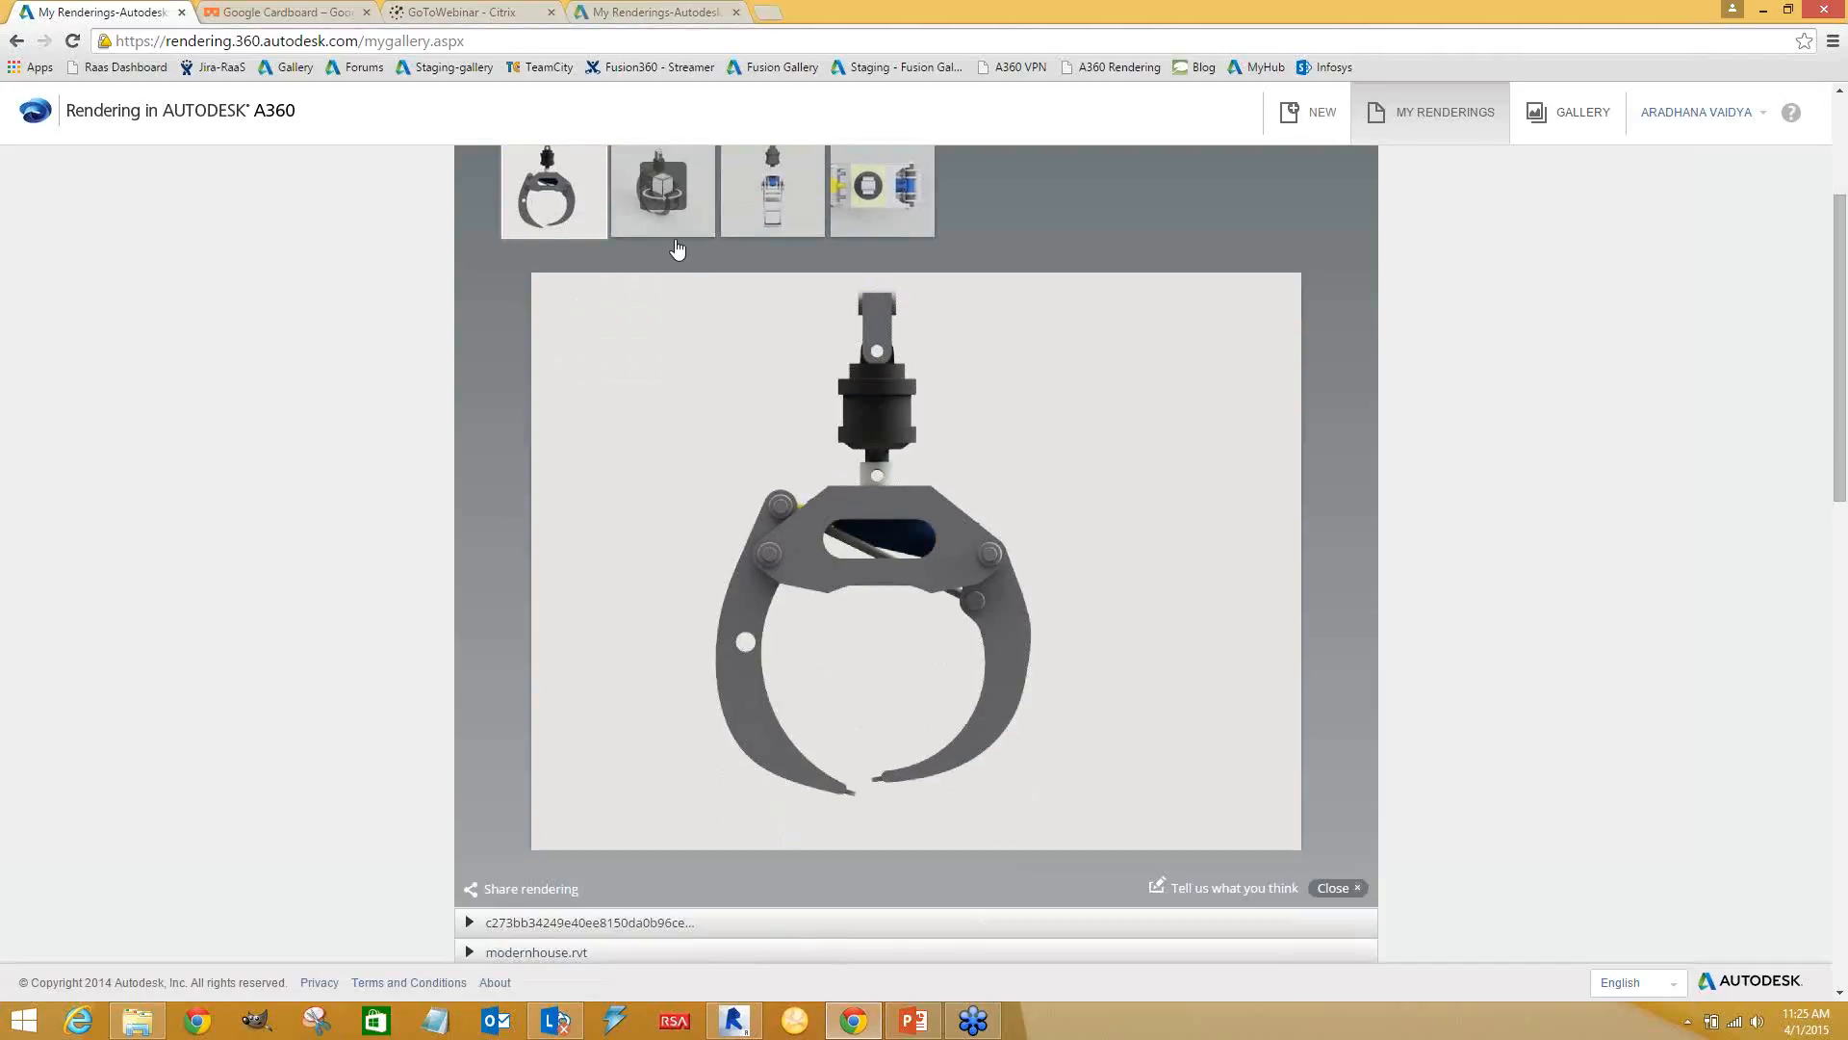
pyautogui.click(663, 193)
pyautogui.moveTo(914, 534); pyautogui.dragTo(1296, 406)
pyautogui.scroll(2, 1296, 406)
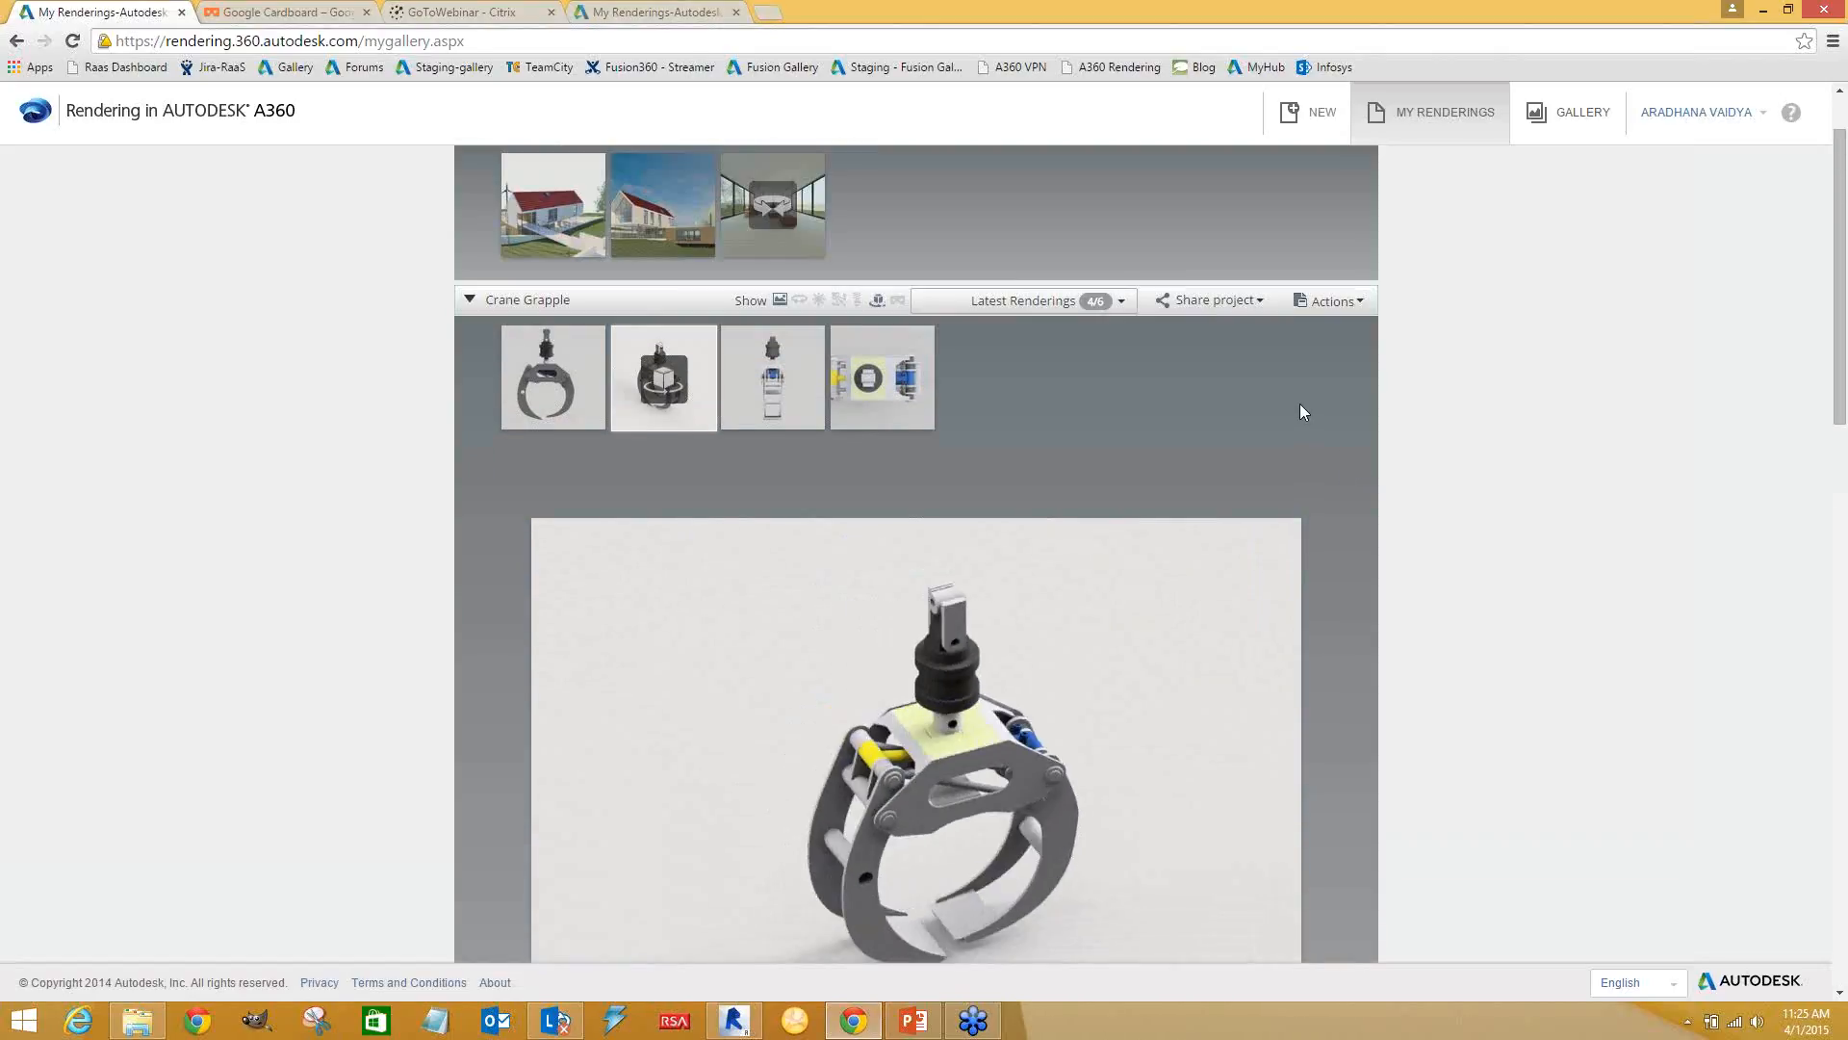
pyautogui.scroll(-2, 1299, 404)
pyautogui.scroll(2, 1320, 424)
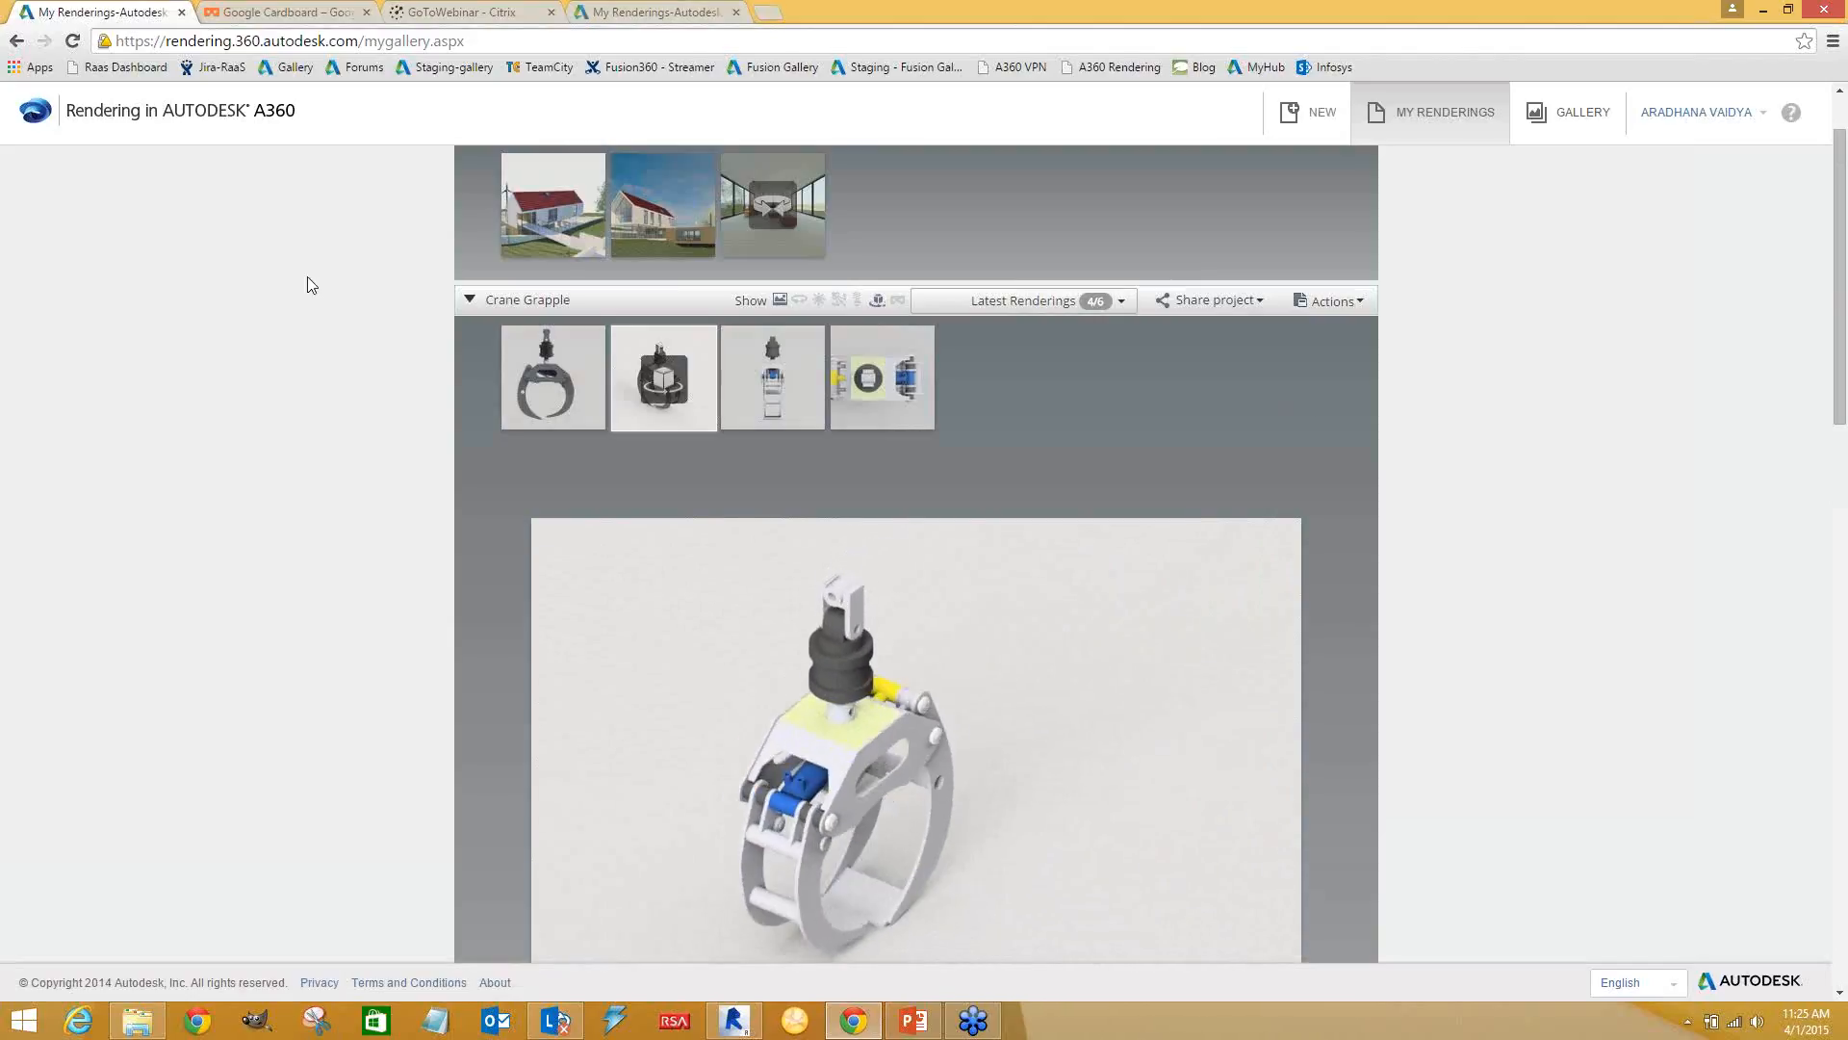
# Collapse the Crane Grapple project and return to the Autodesk sample - Diaphanous renderings
pyautogui.click(469, 300)
pyautogui.scroll(1, 412, 346)
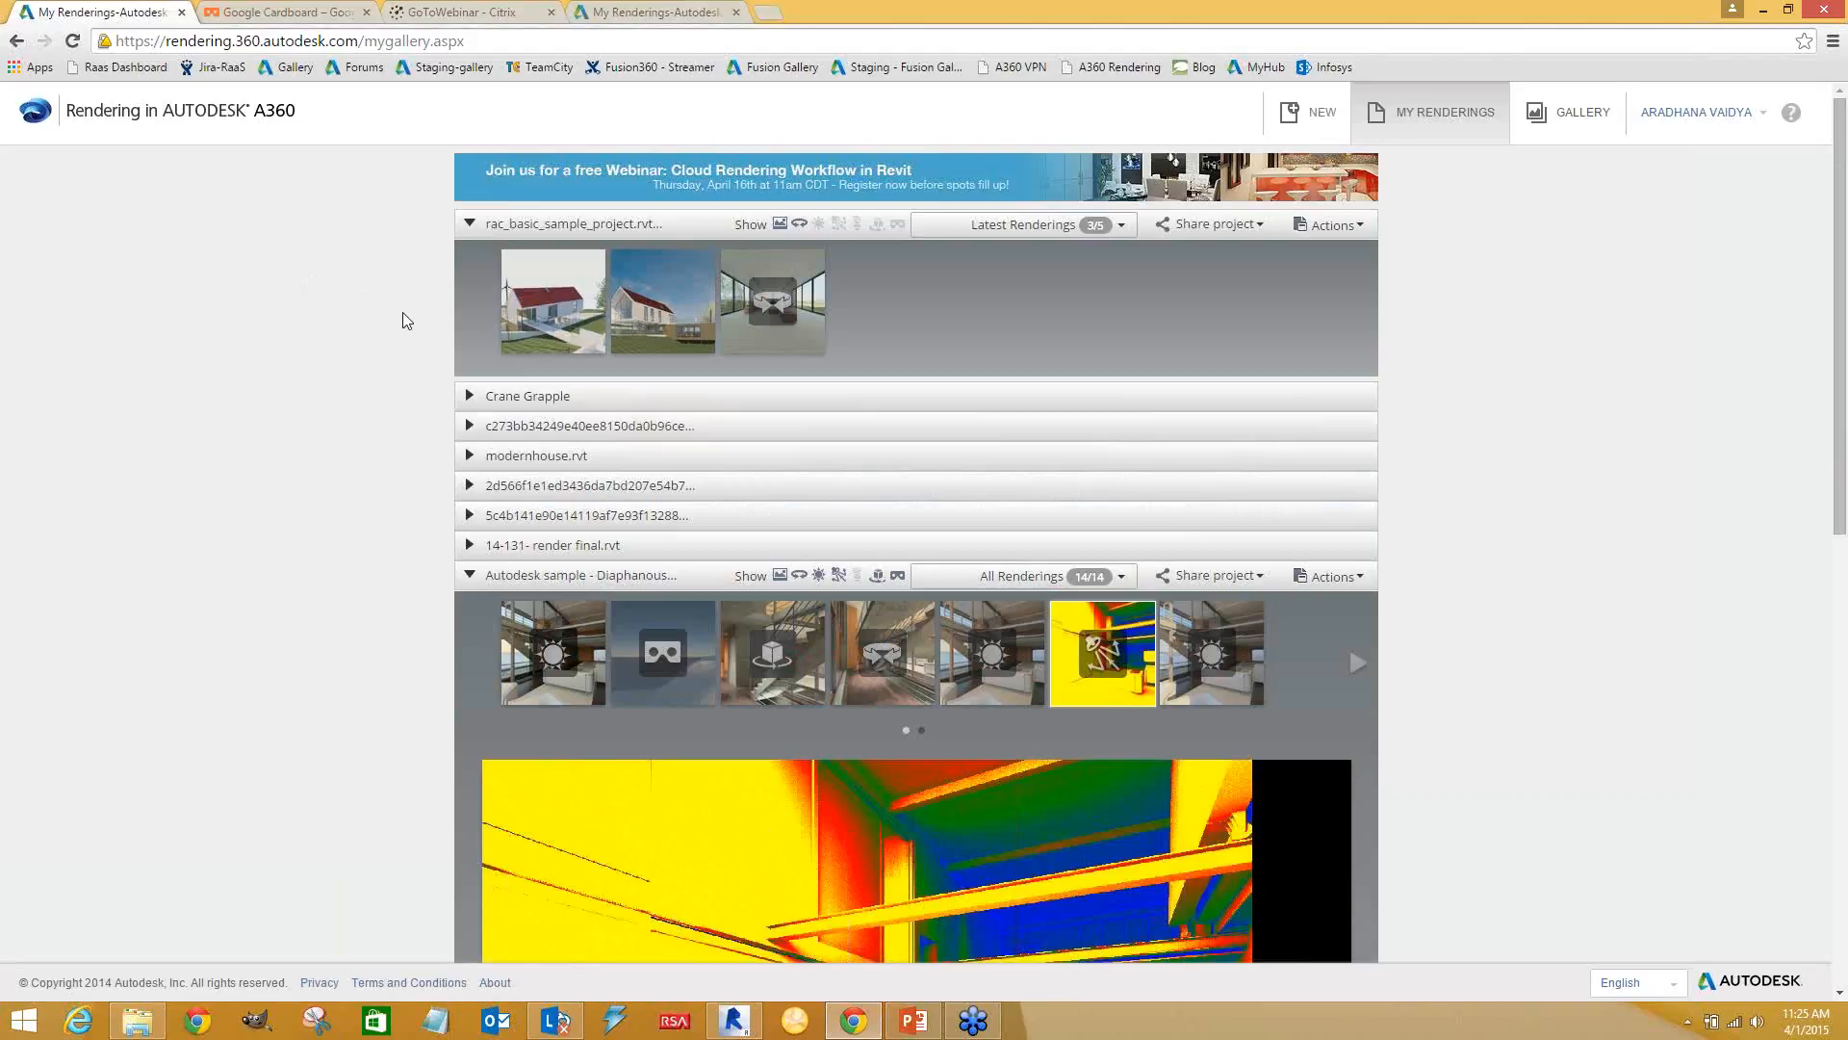
pyautogui.scroll(-8, 457, 445)
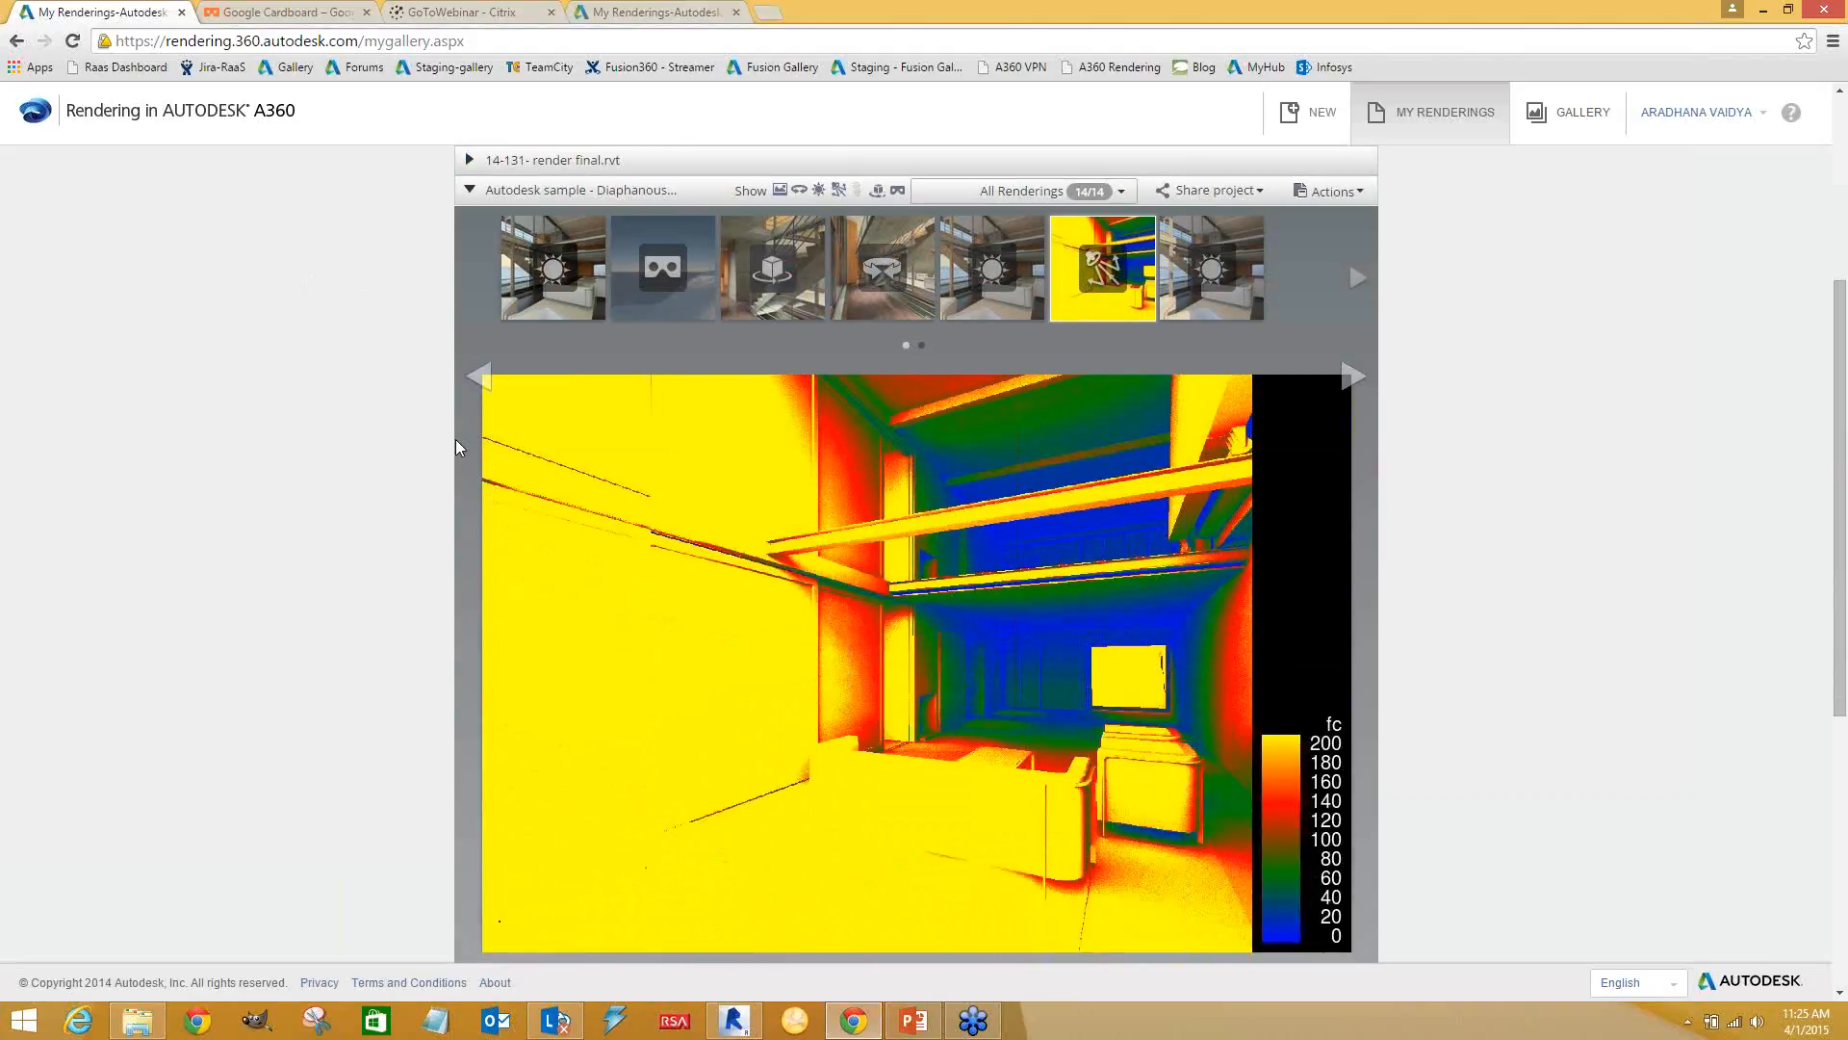
pyautogui.scroll(8, 457, 445)
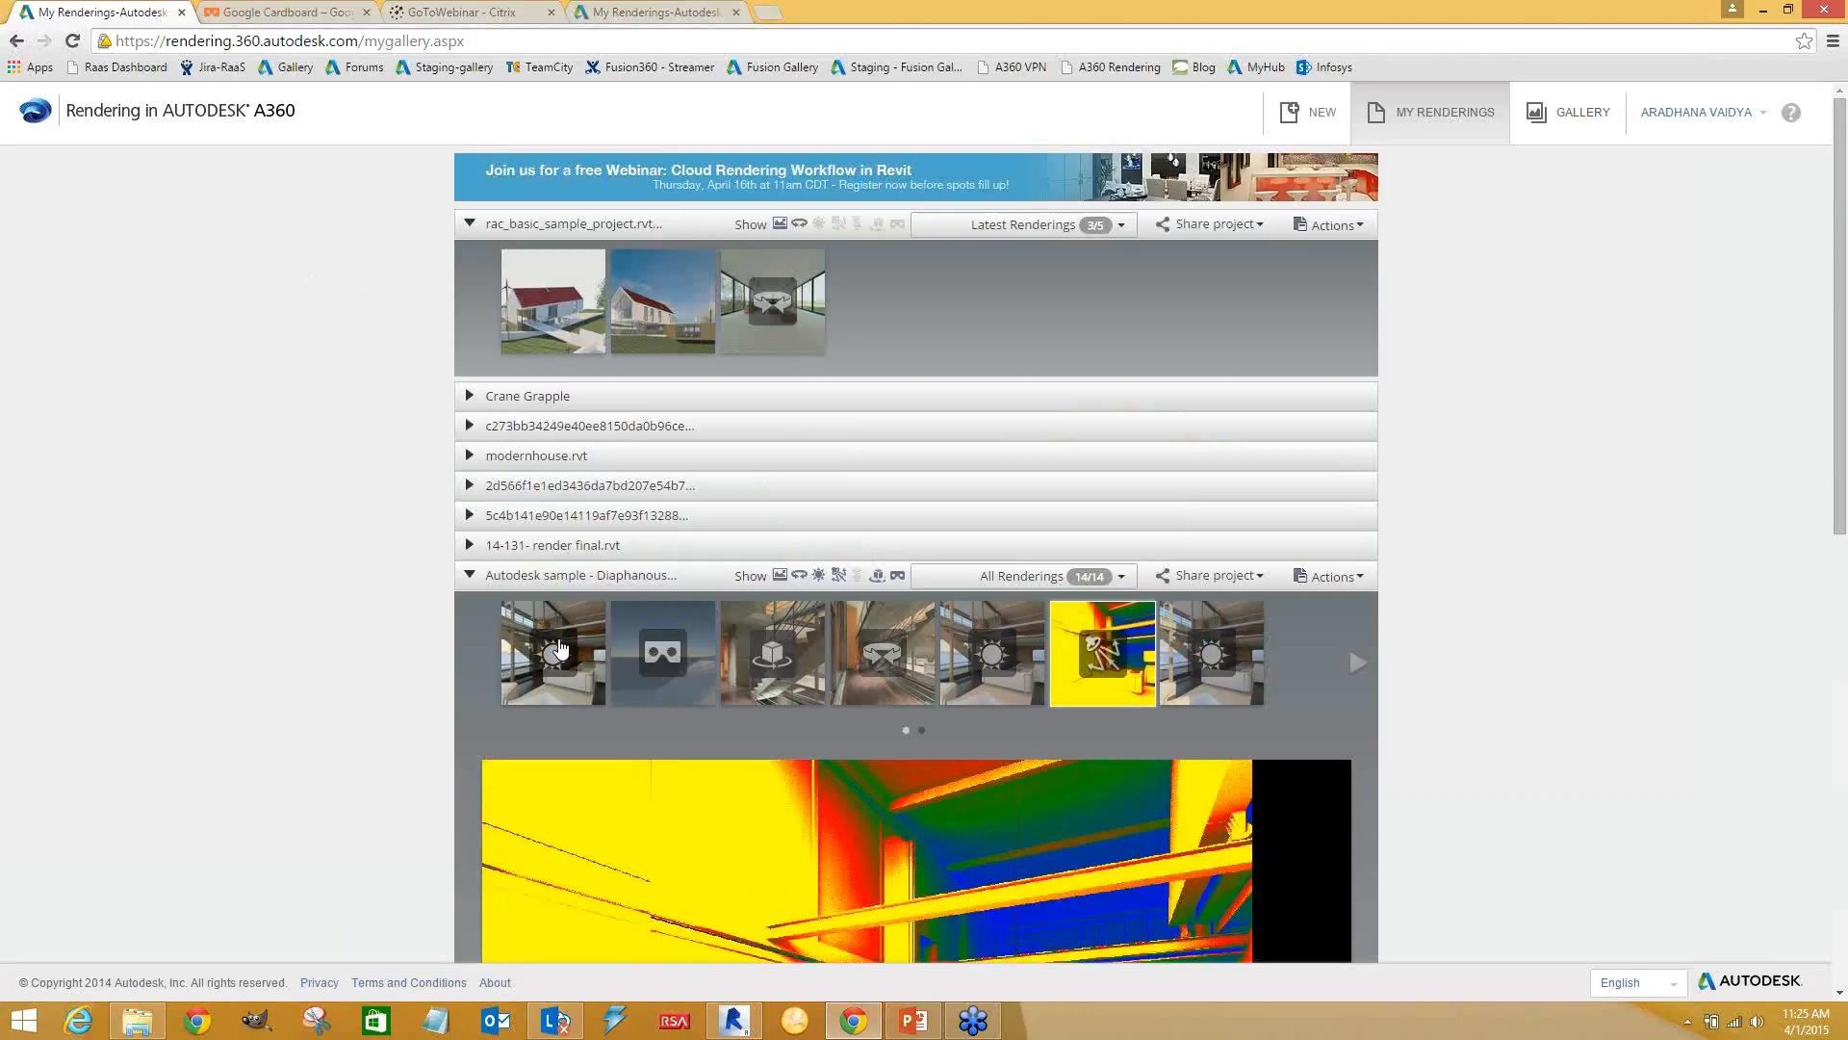
# Show the second set of Diaphanous renderings and examine the living room still with the sofa and staircase
pyautogui.click(1355, 662)
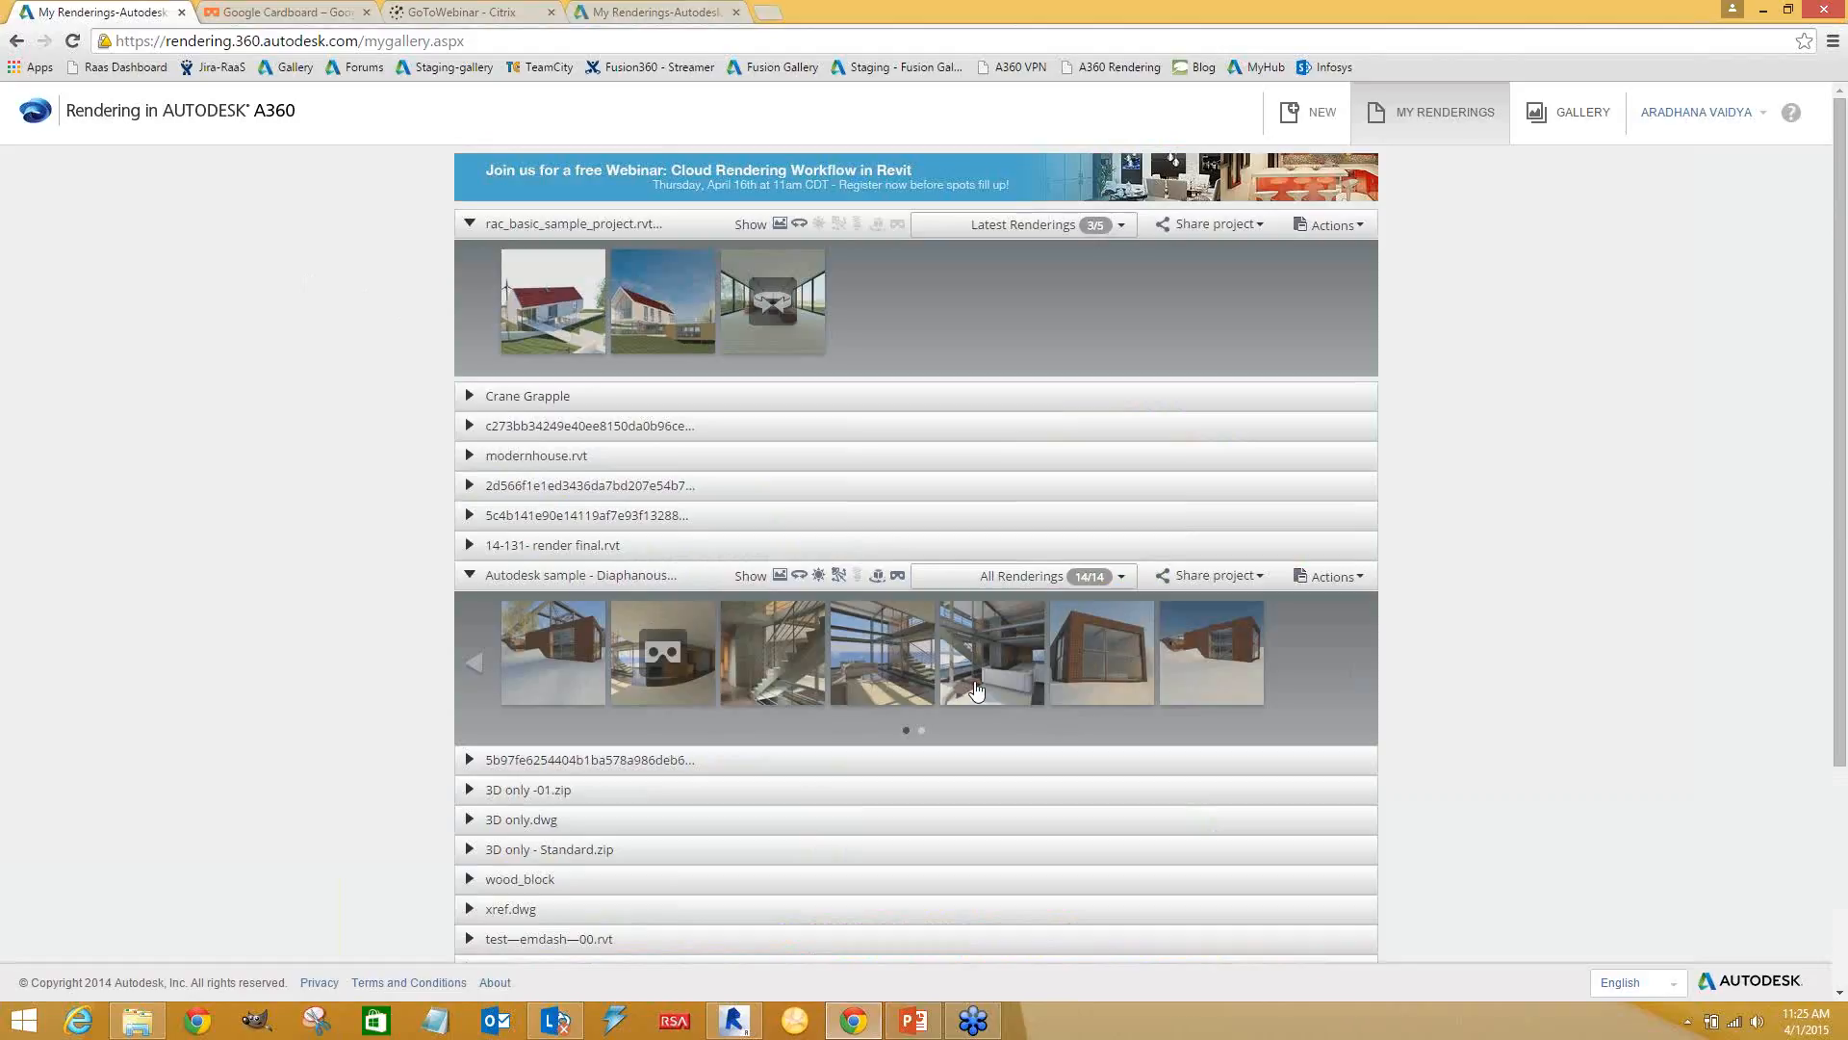
pyautogui.click(895, 645)
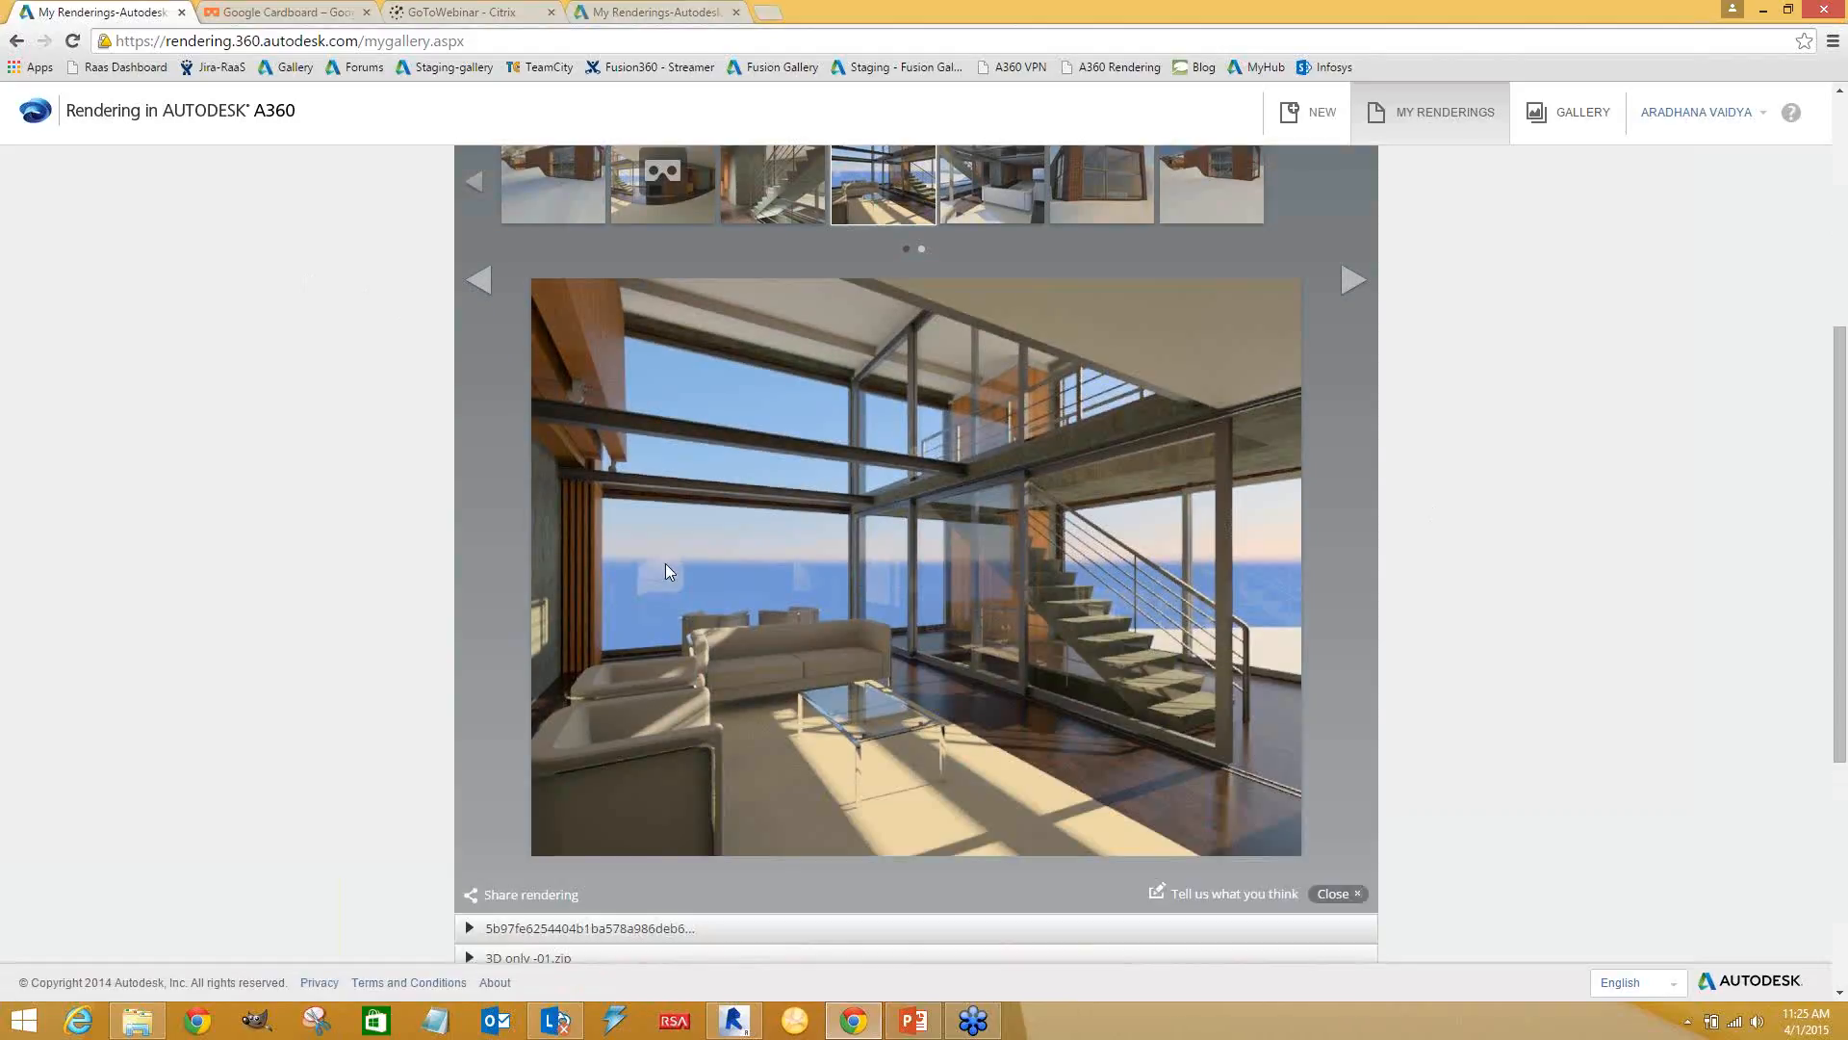
pyautogui.scroll(1, 833, 521)
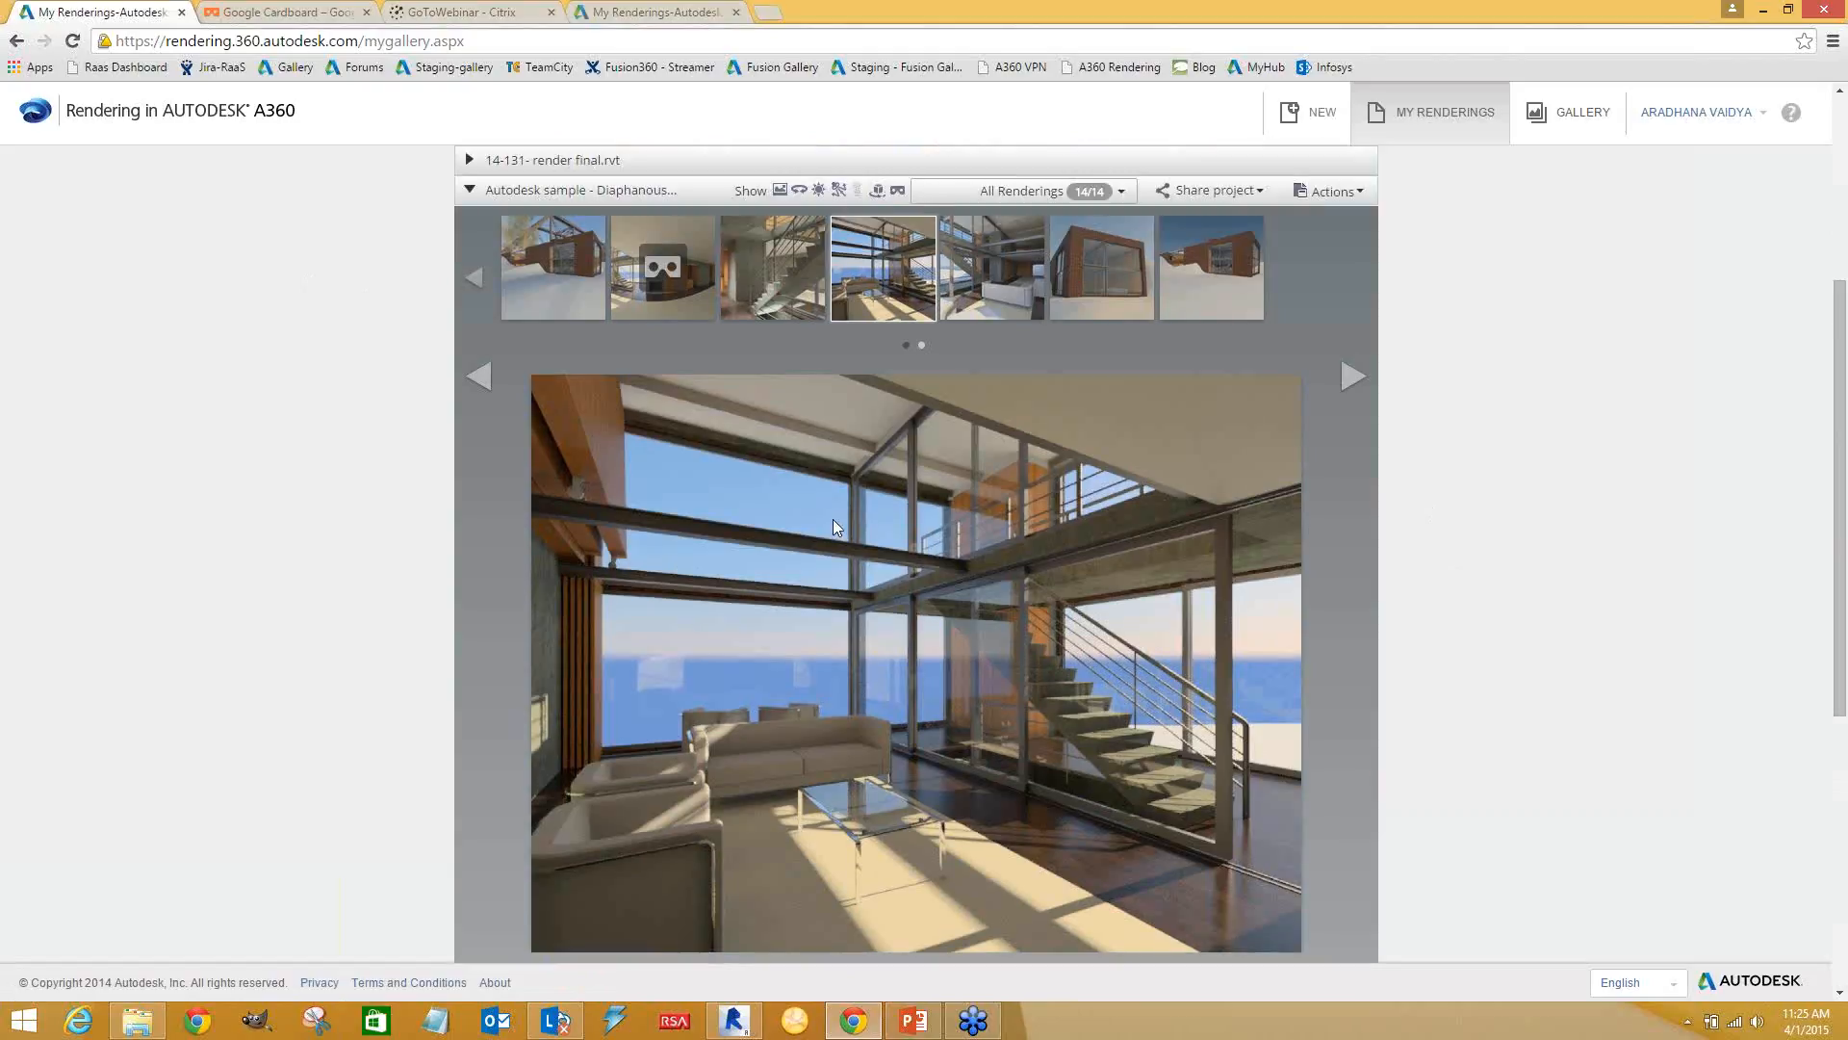
pyautogui.scroll(-2, 837, 522)
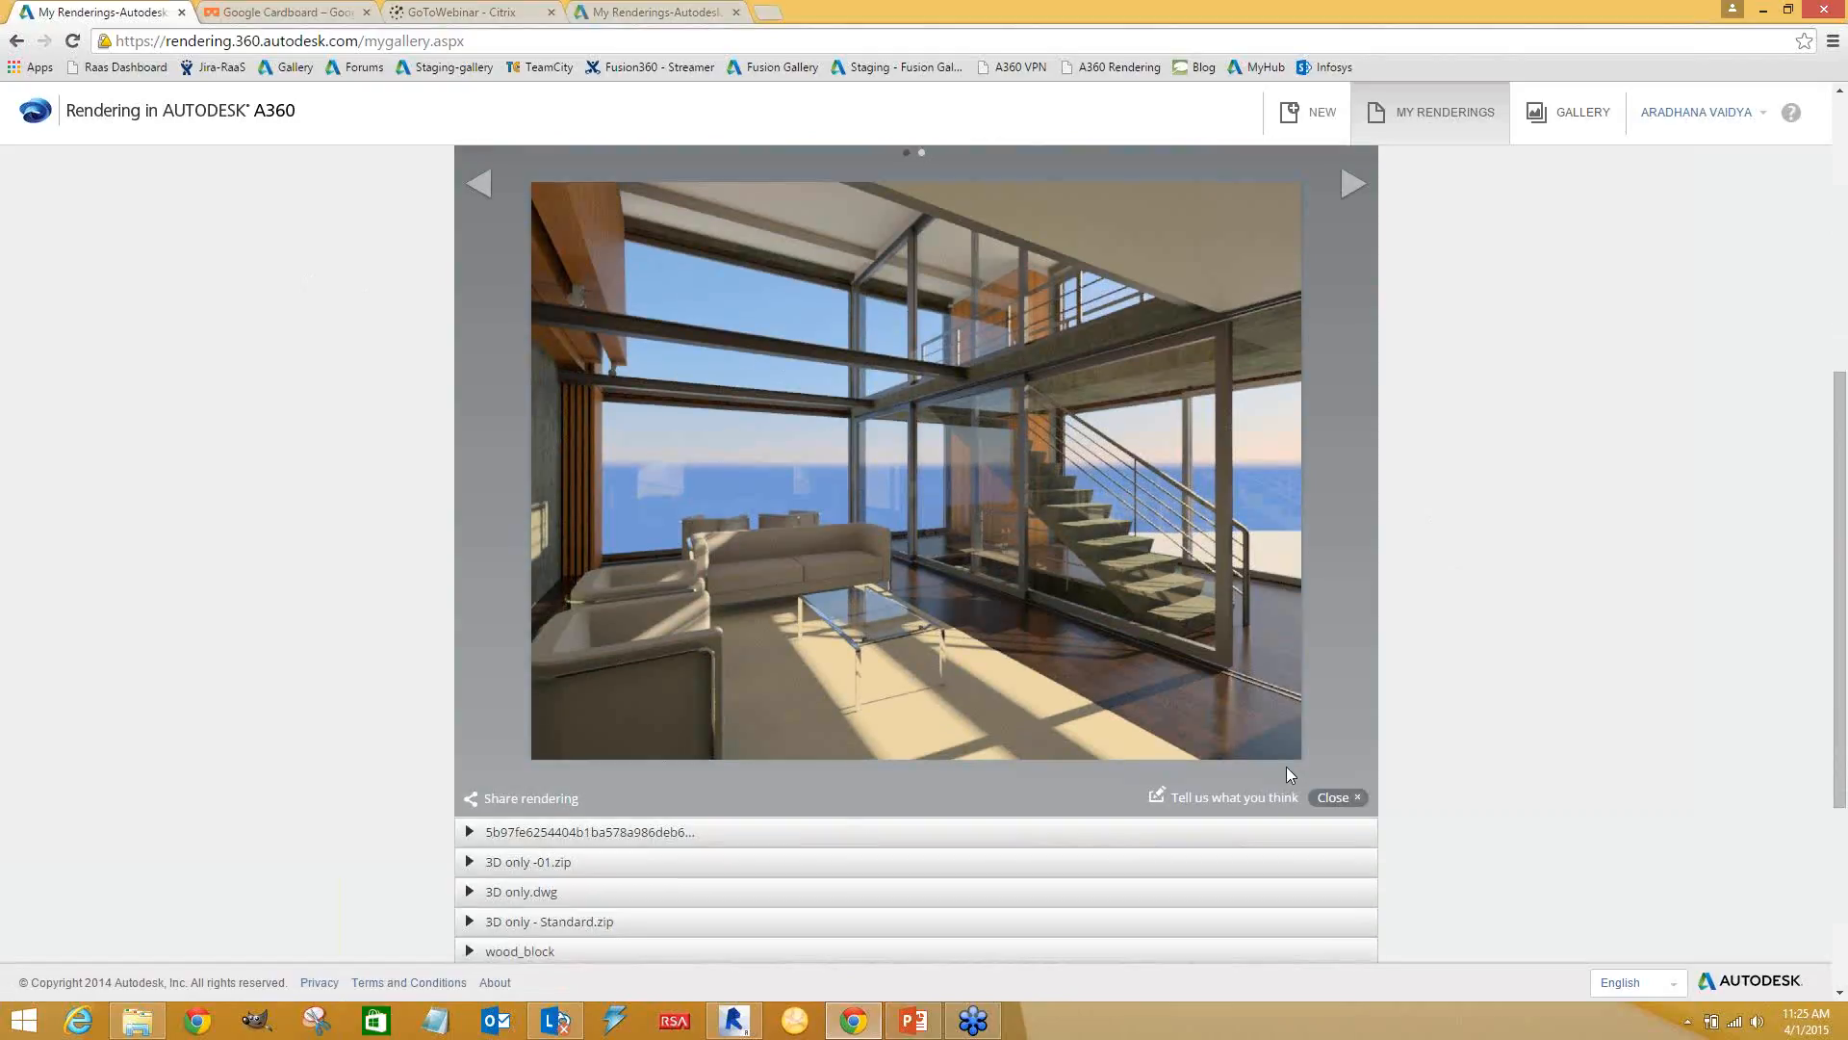
pyautogui.scroll(1, 867, 390)
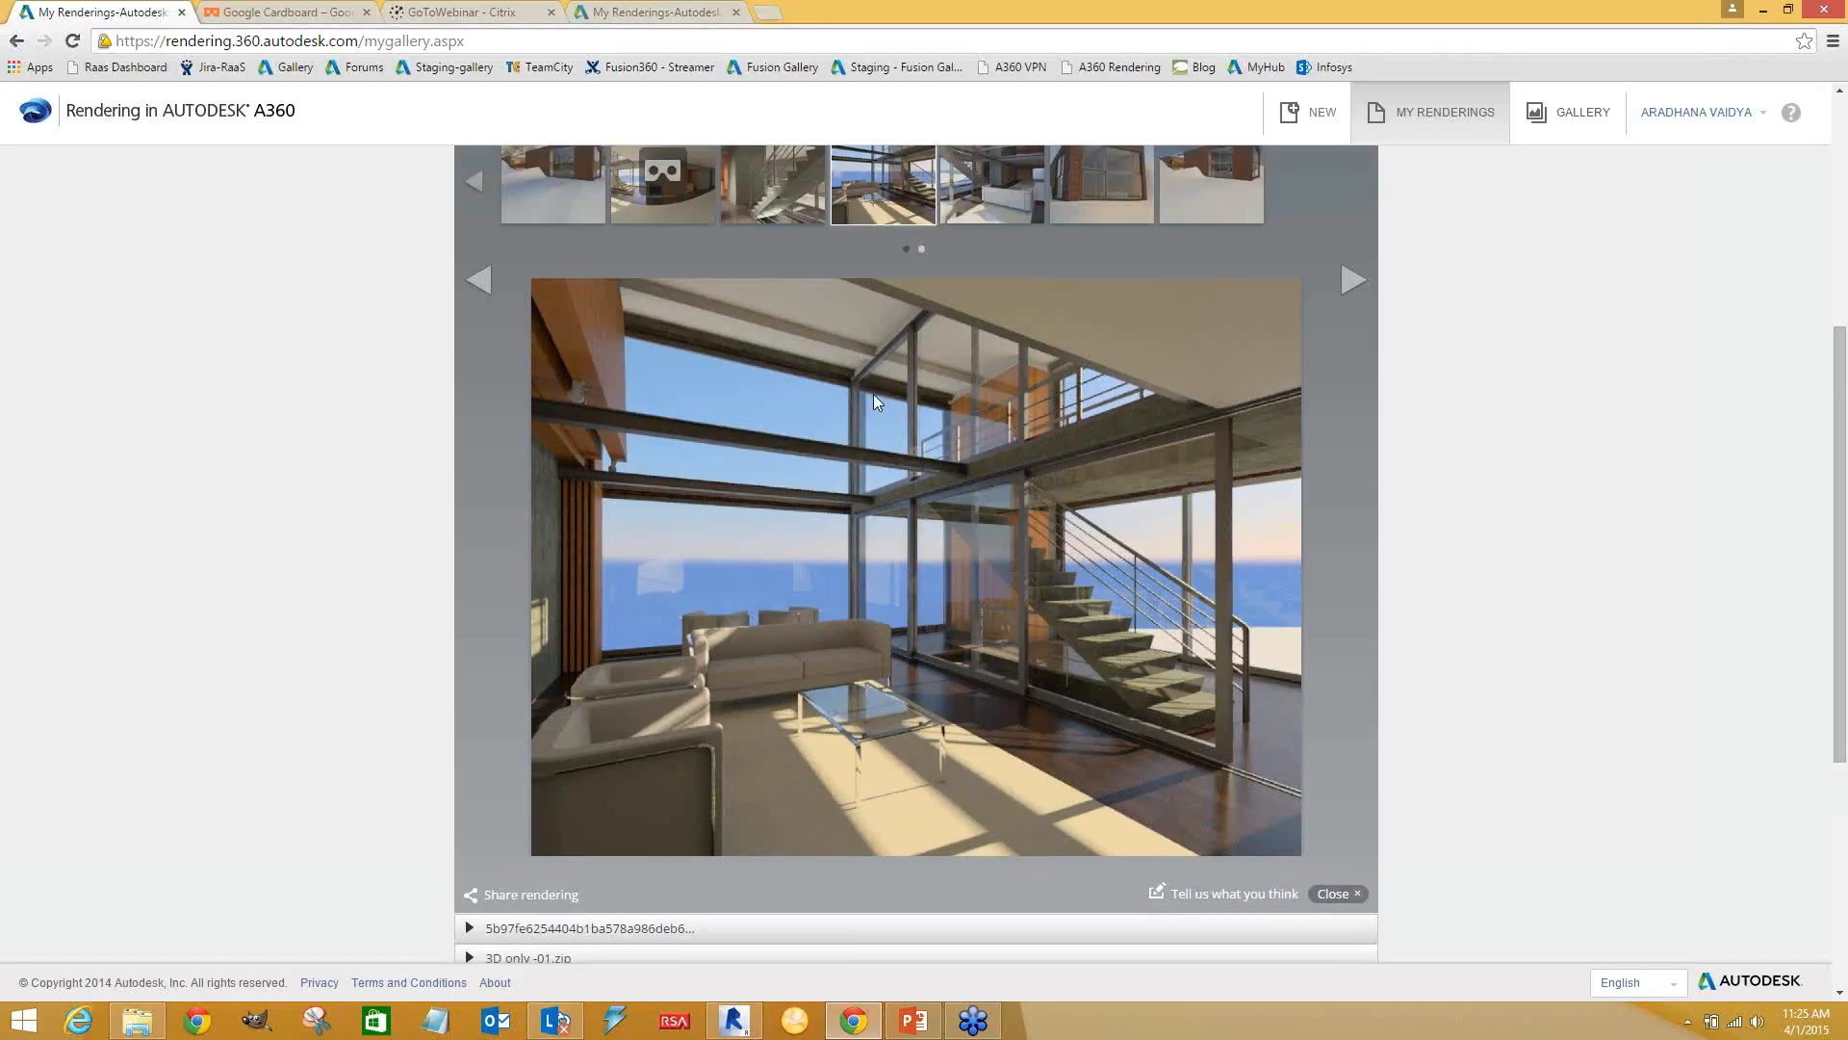
pyautogui.scroll(1, 887, 372)
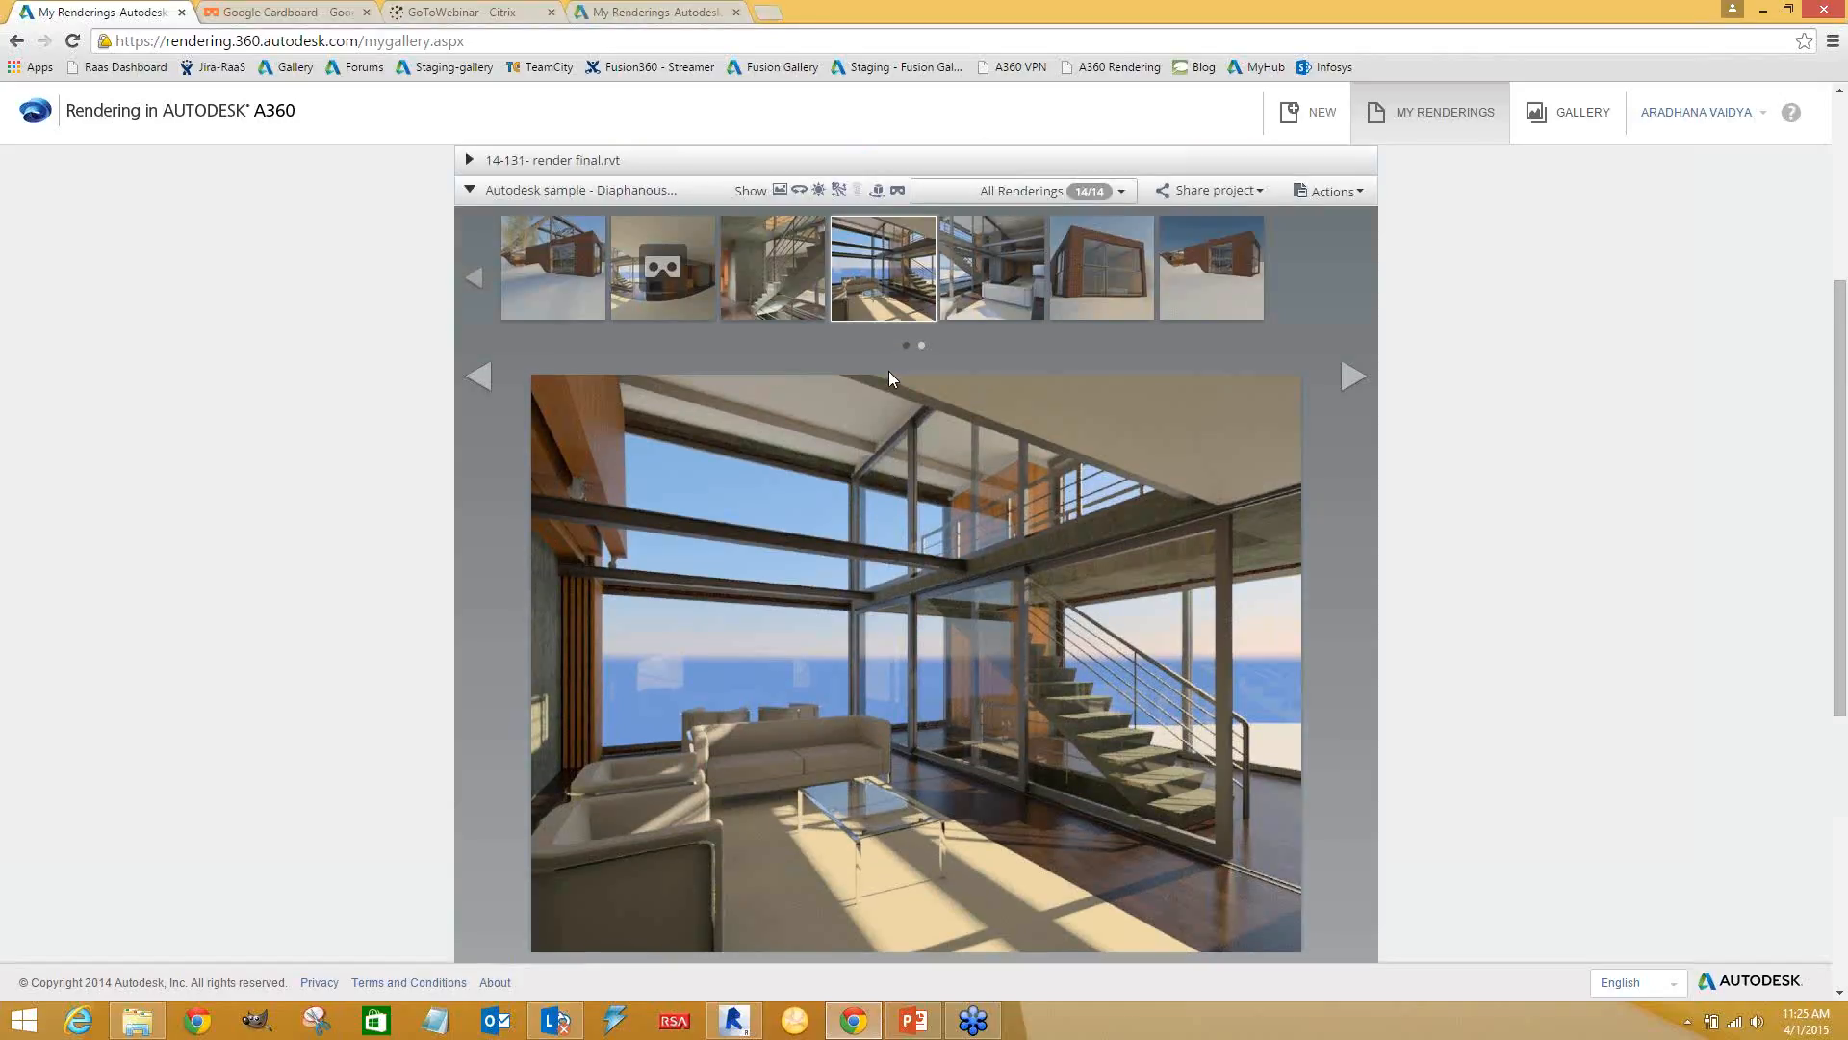
# Open the settings for re-rendering the Diaphanous living room still with new settings
pyautogui.moveTo(919, 310)
pyautogui.click(920, 308)
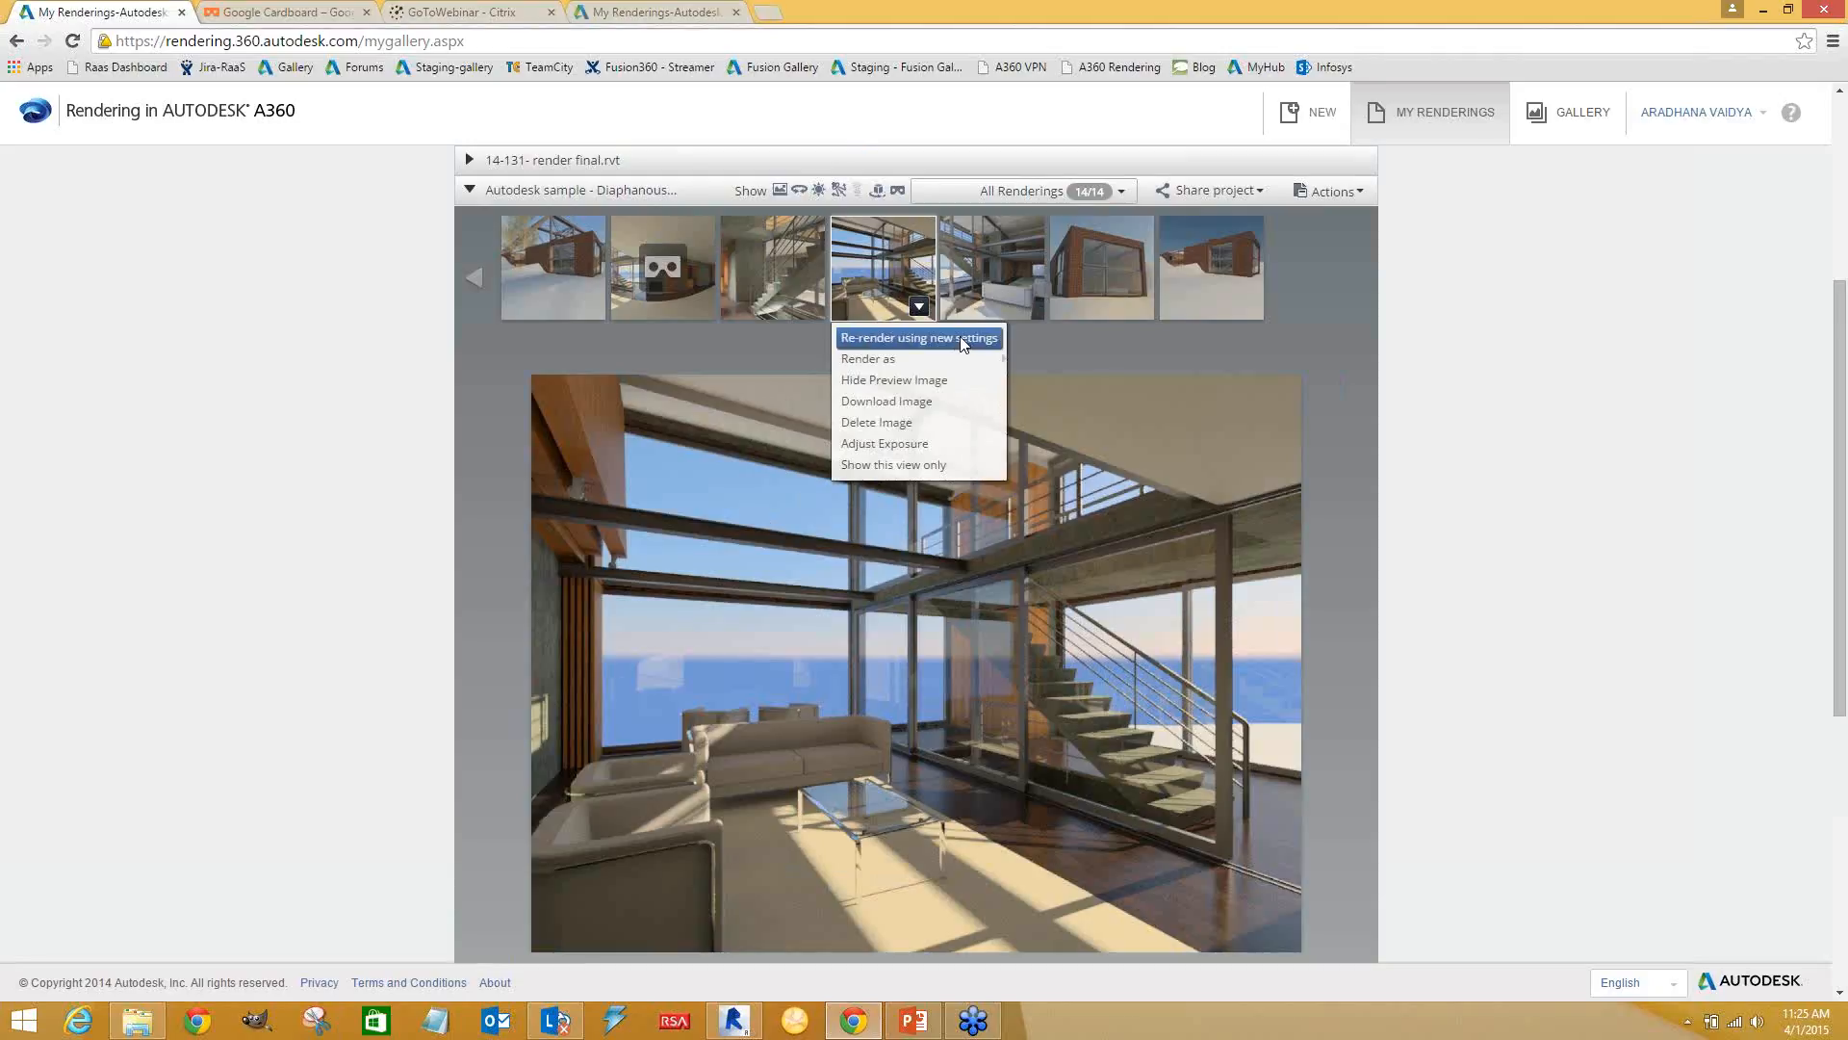
pyautogui.click(961, 337)
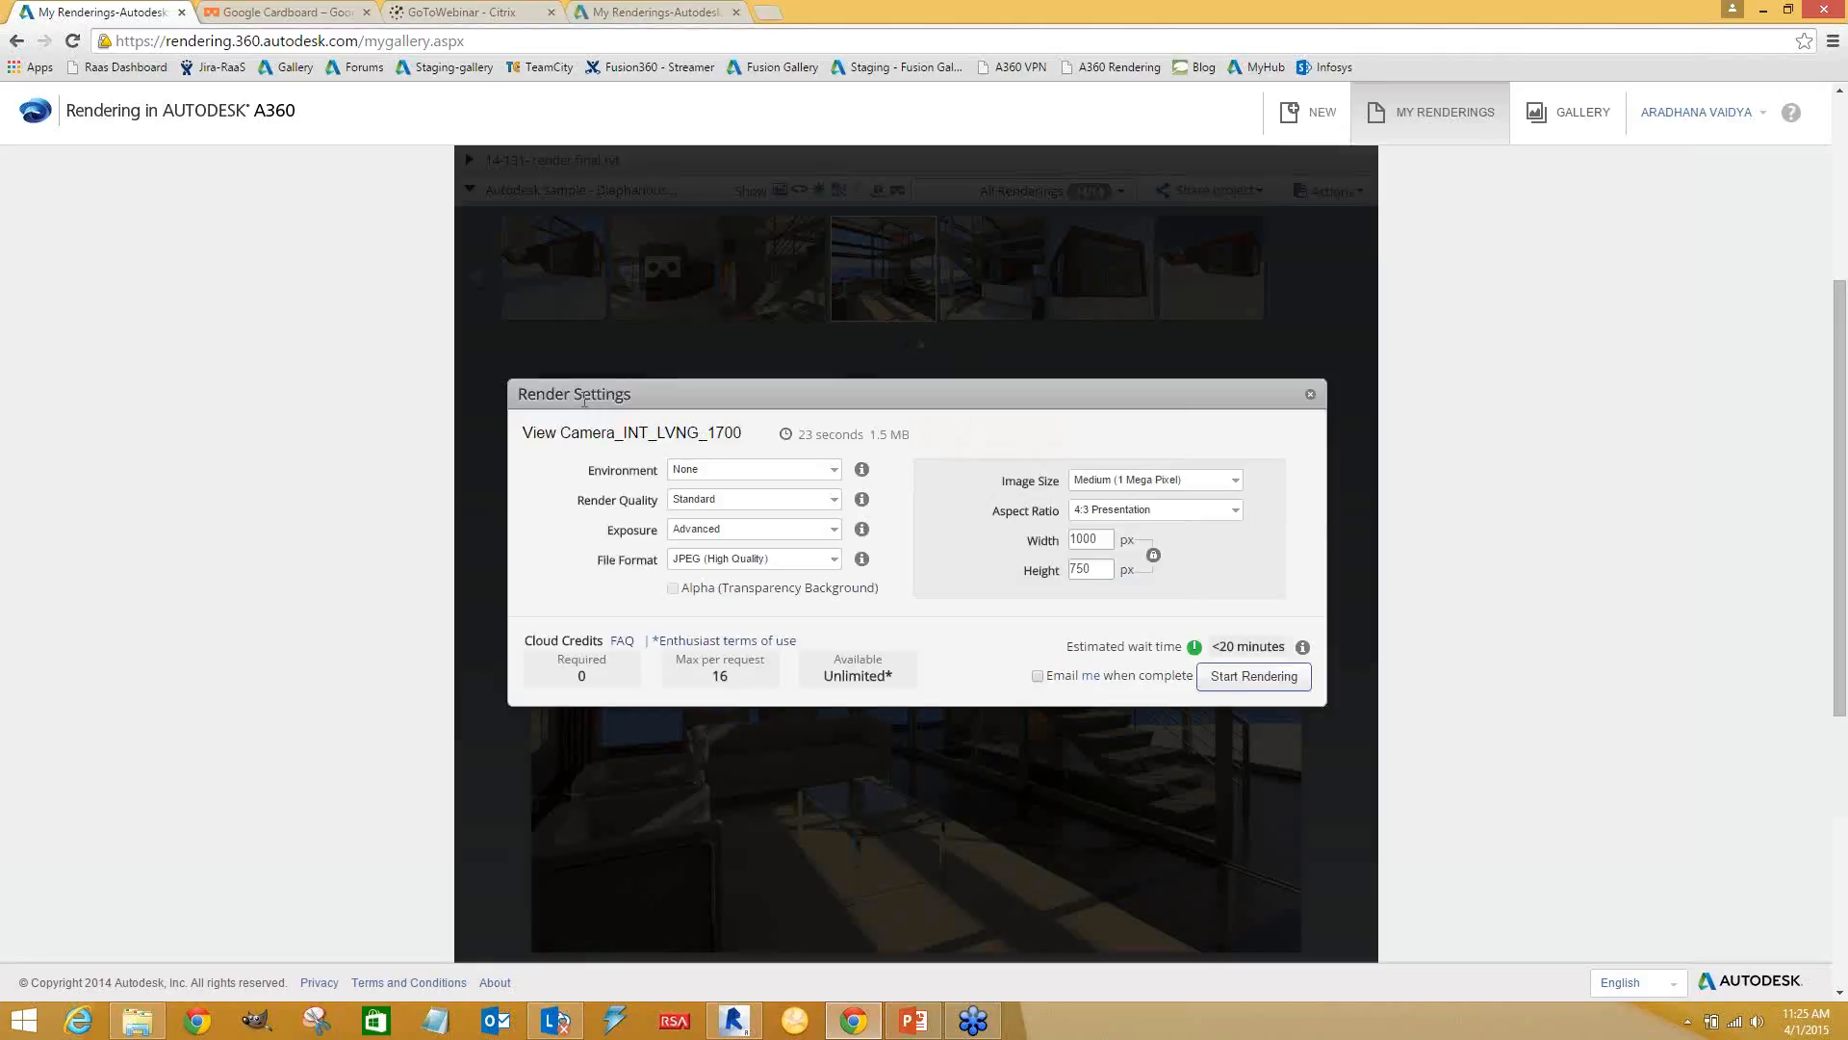
# Check the available environments, try Field for the living room view, and set the environment back to None
pyautogui.click(697, 471)
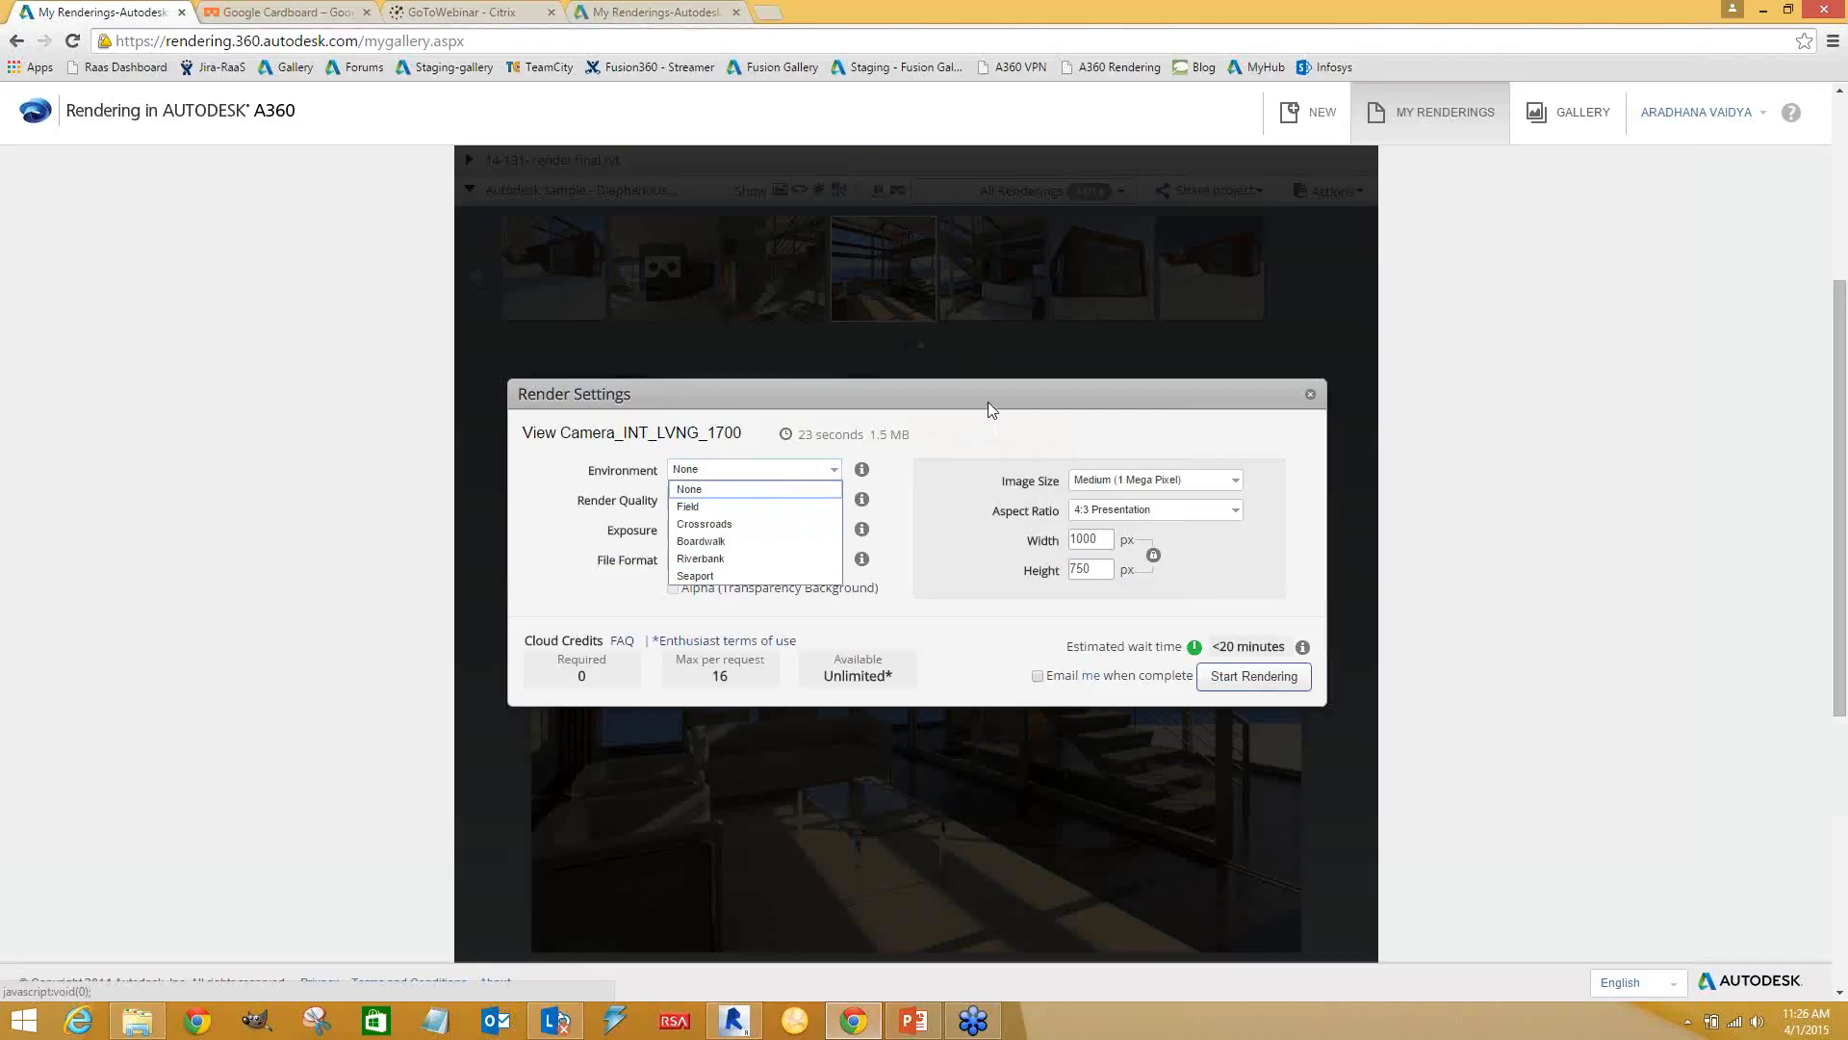
pyautogui.click(702, 505)
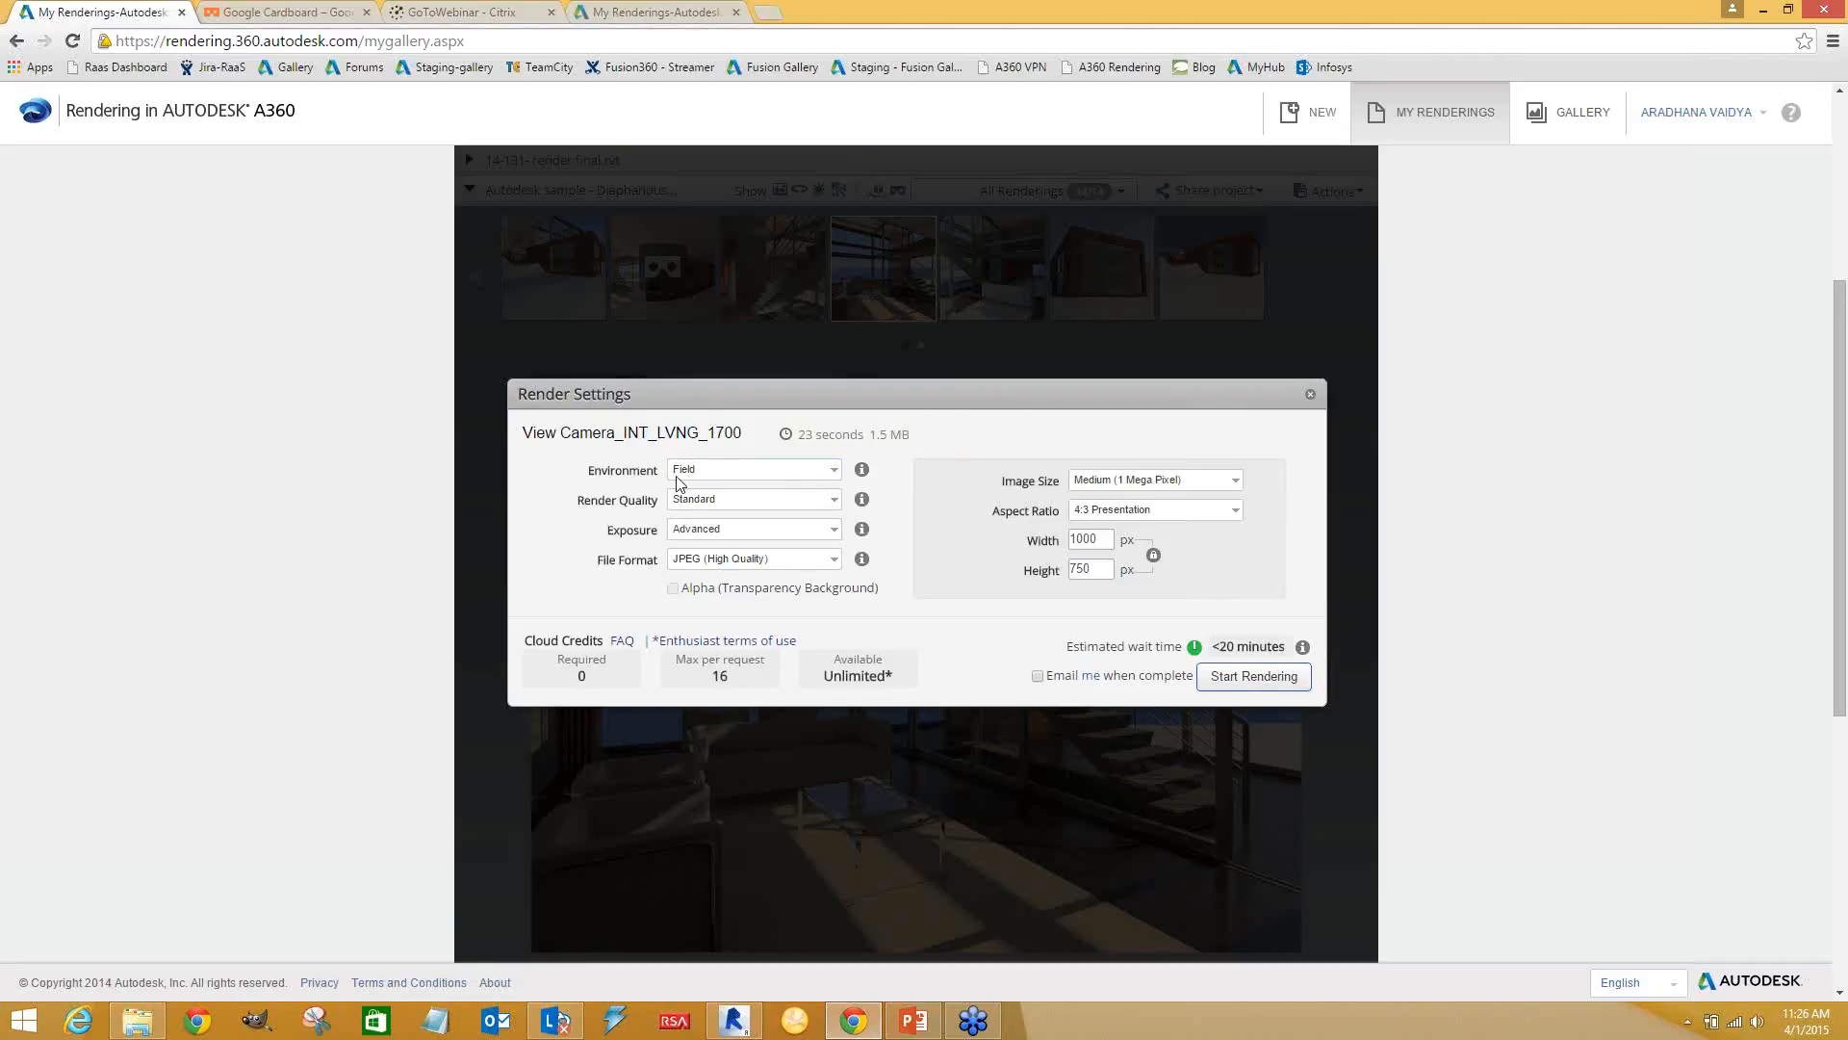
pyautogui.click(742, 475)
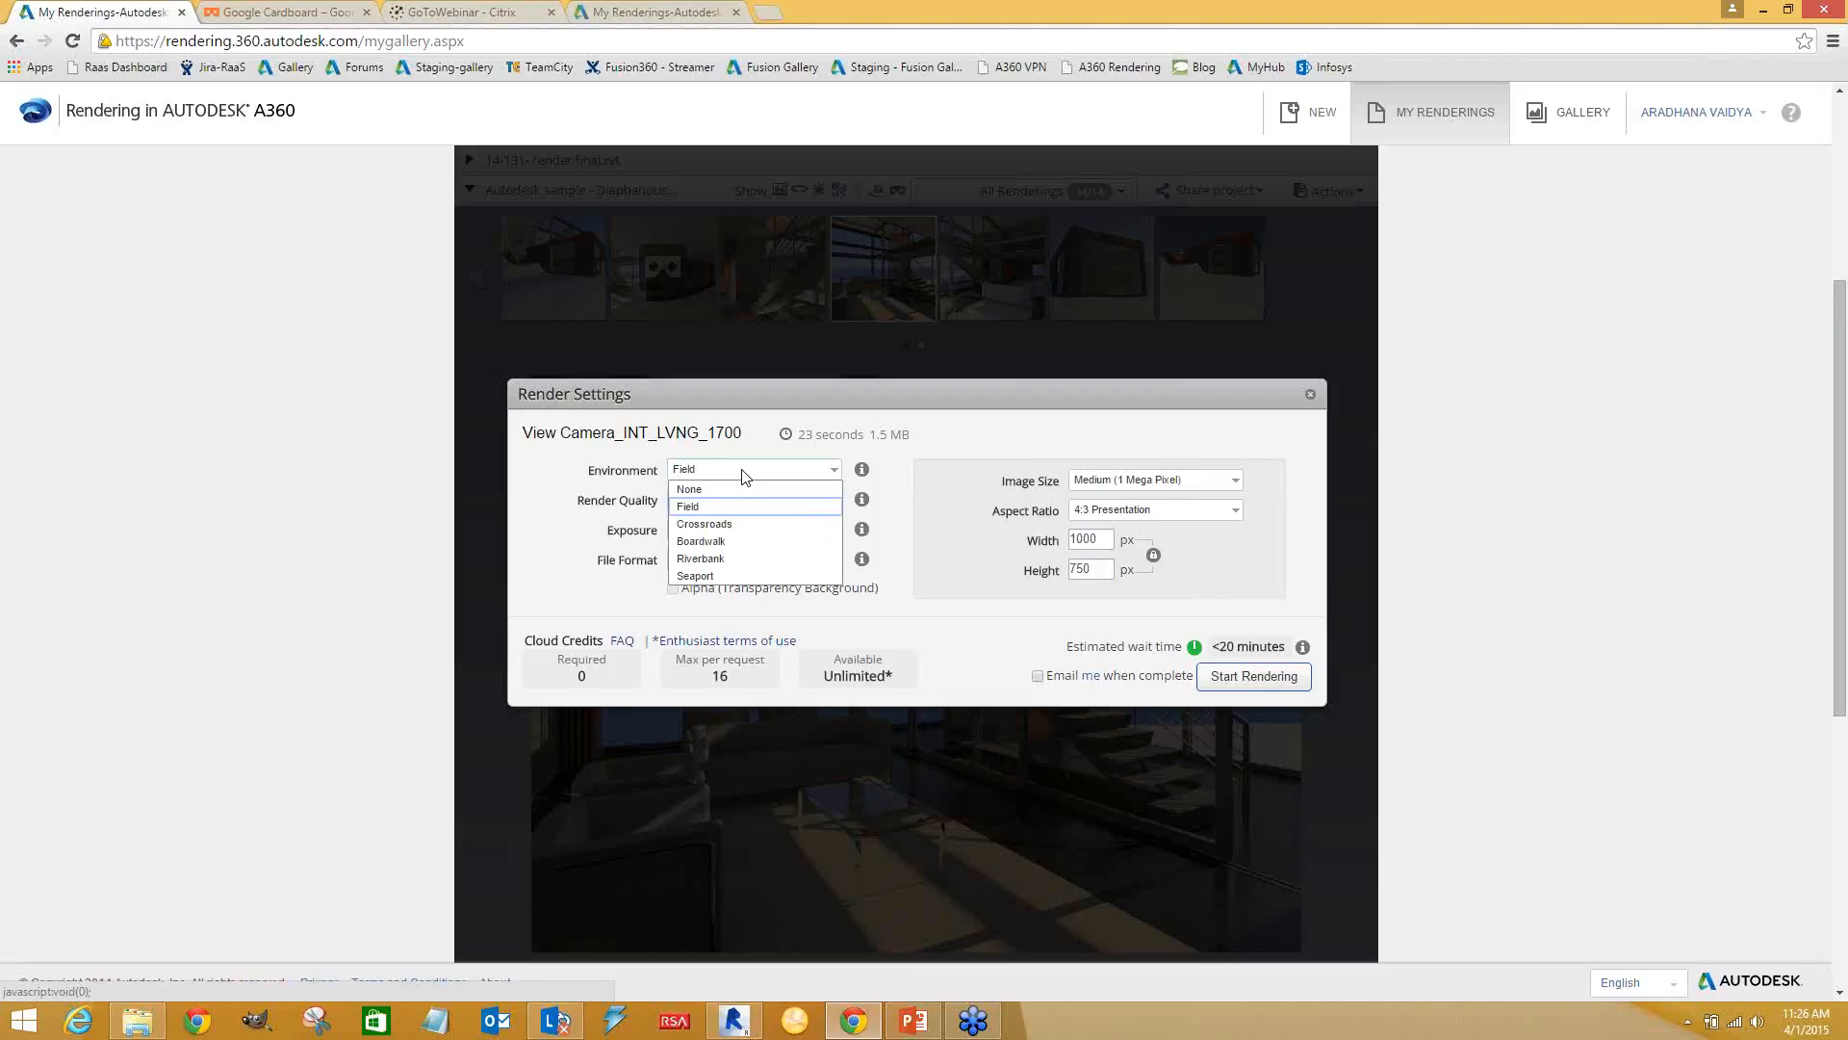
pyautogui.click(698, 489)
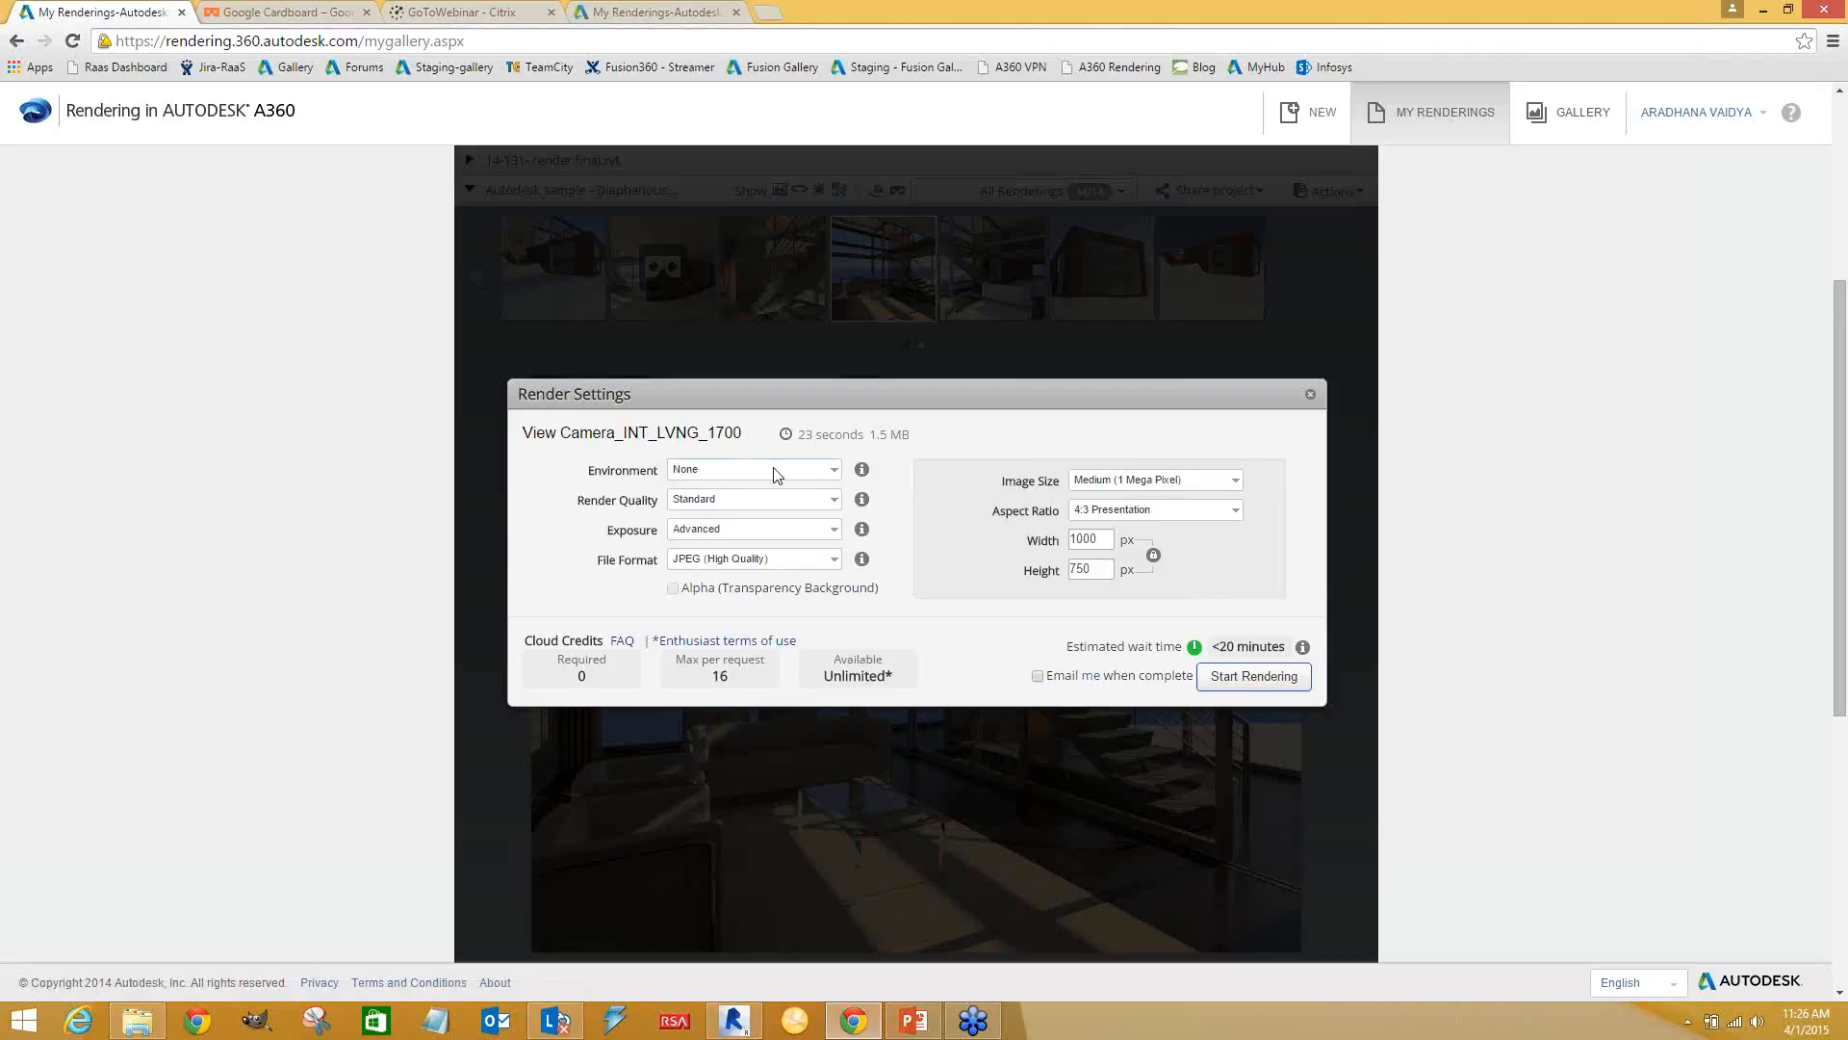
# Set the living room view's render quality to Final and its aspect ratio to 16:9 Widescreen
pyautogui.click(696, 502)
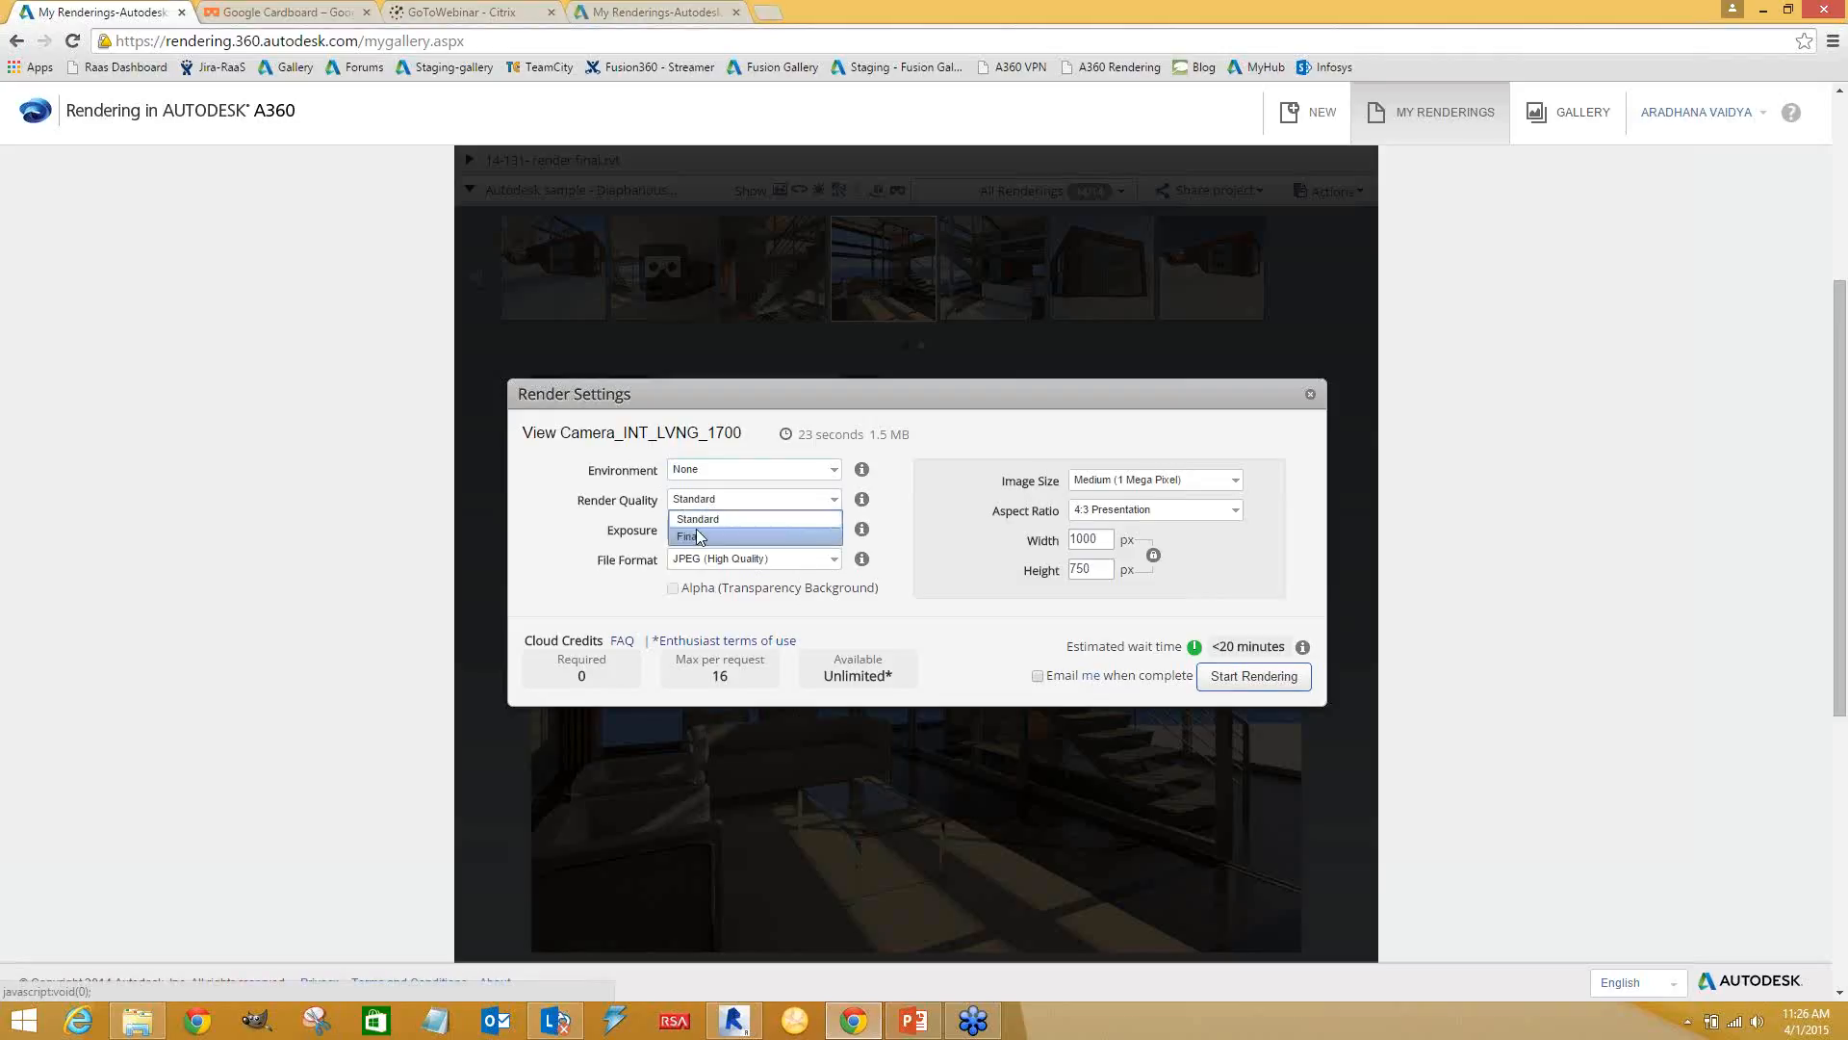
pyautogui.click(695, 535)
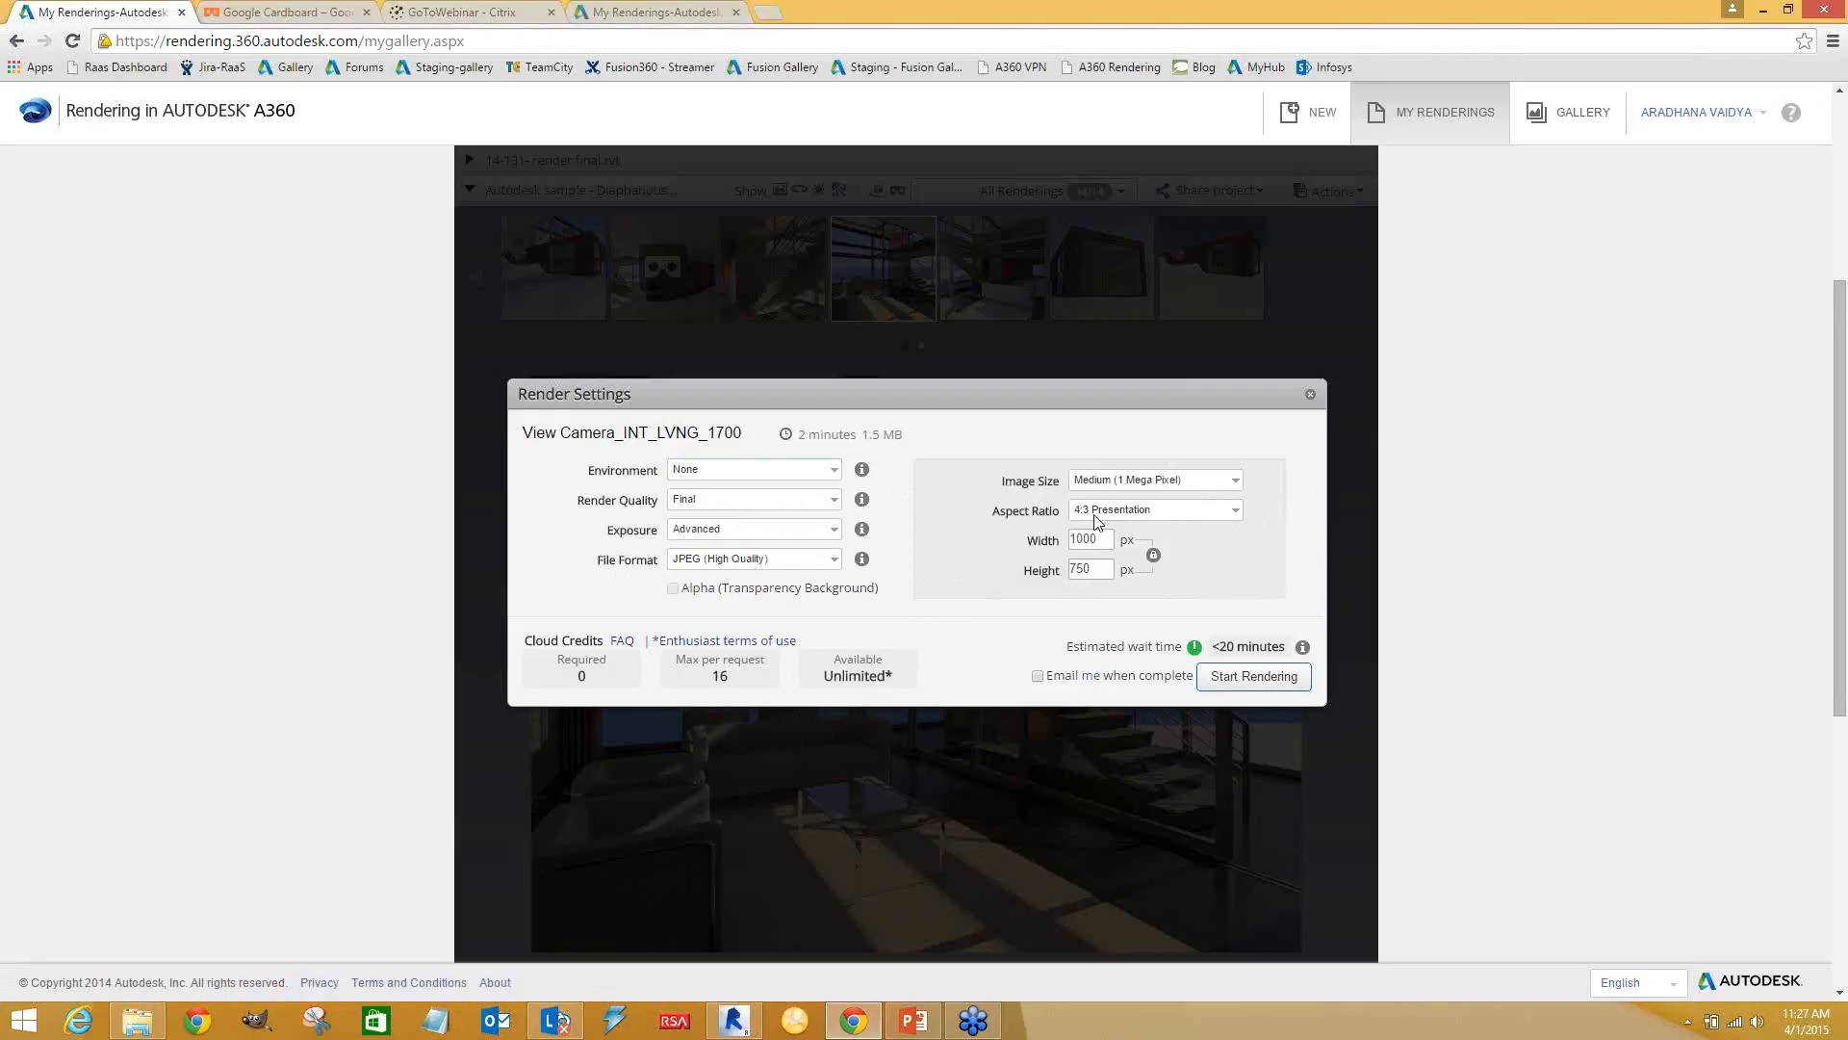
pyautogui.click(1185, 513)
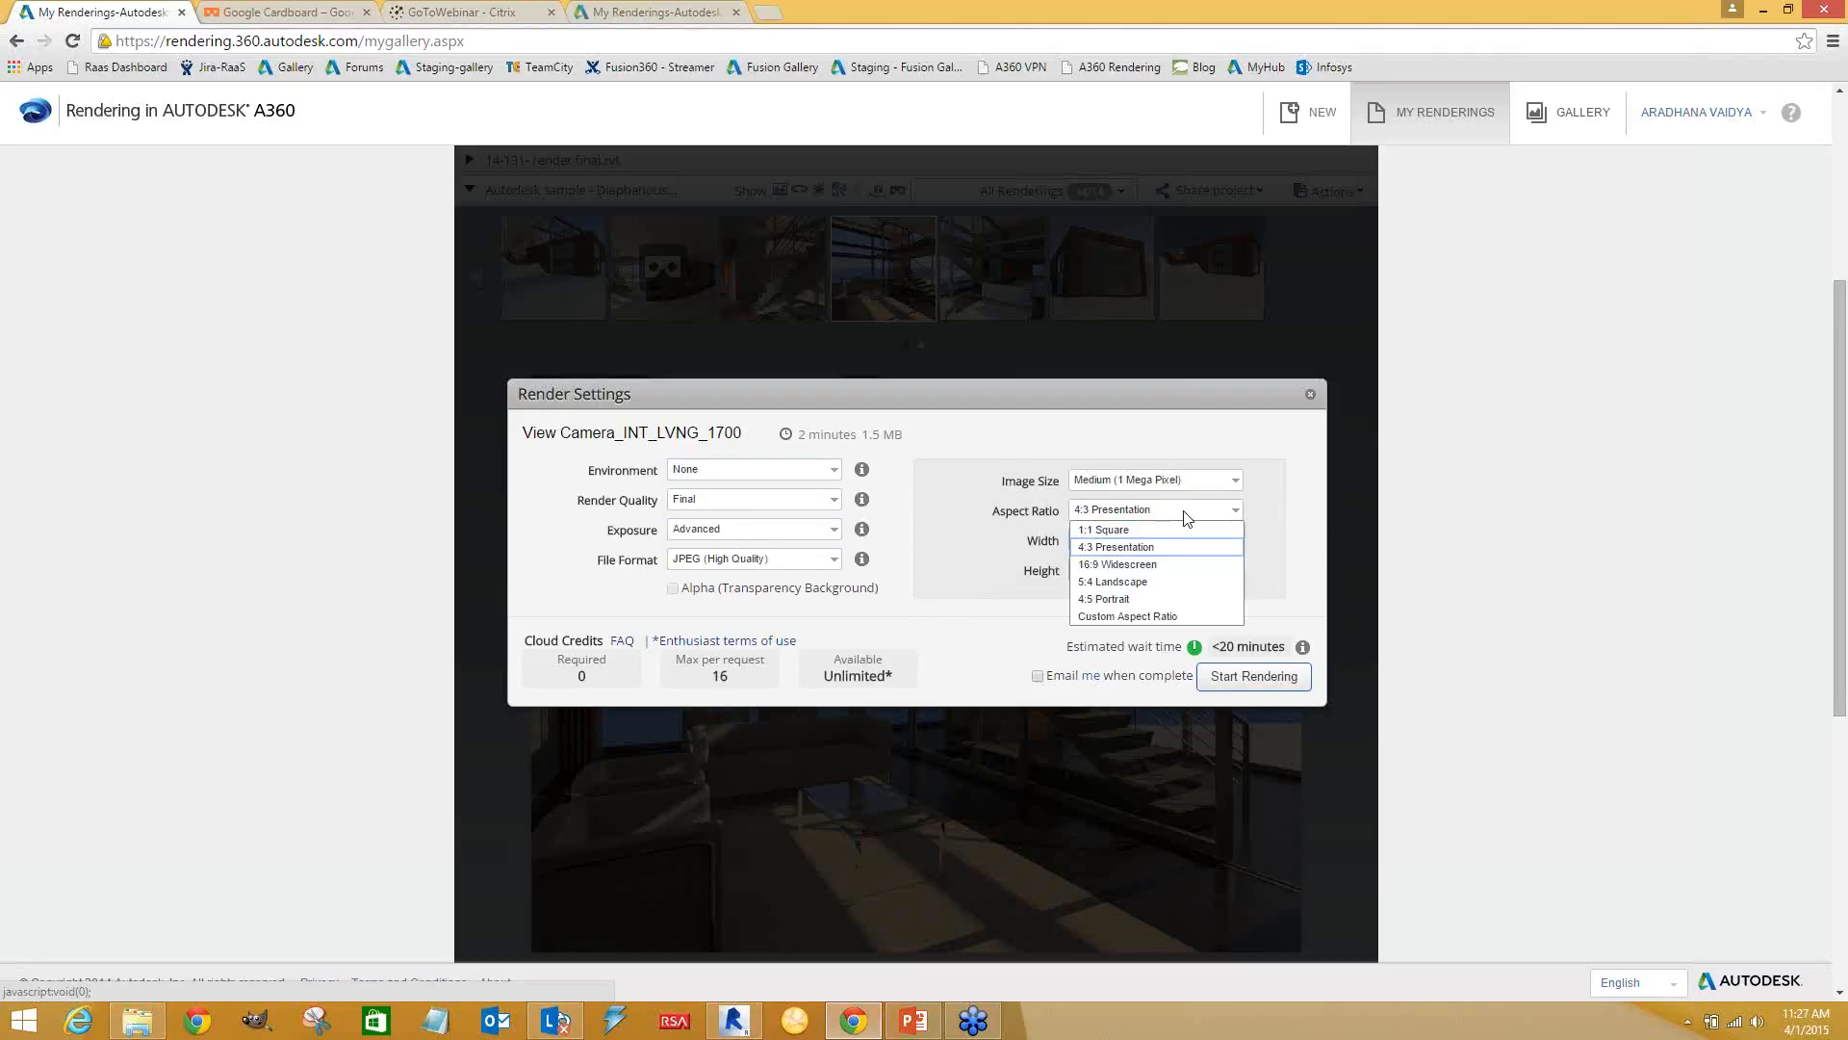
pyautogui.click(1165, 564)
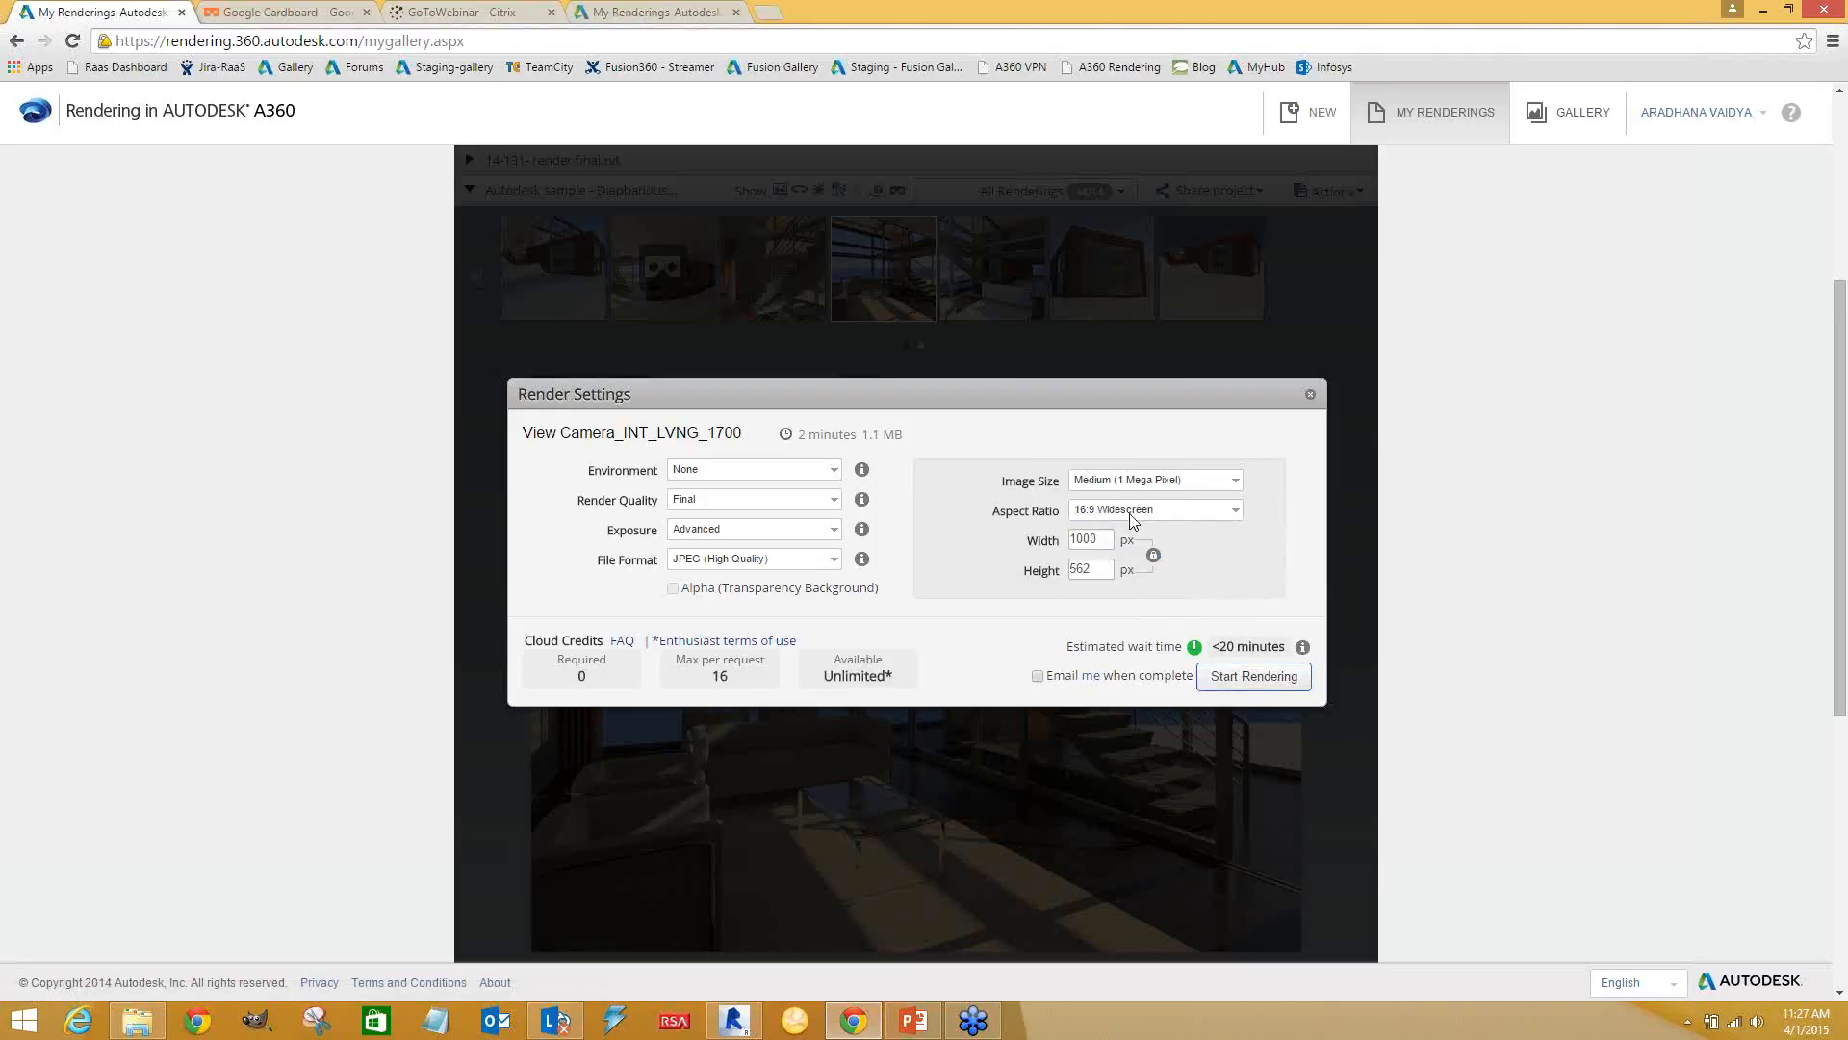
# Set the living room rendering's image width to 1200 px
pyautogui.moveTo(1105, 539); pyautogui.dragTo(1061, 538)
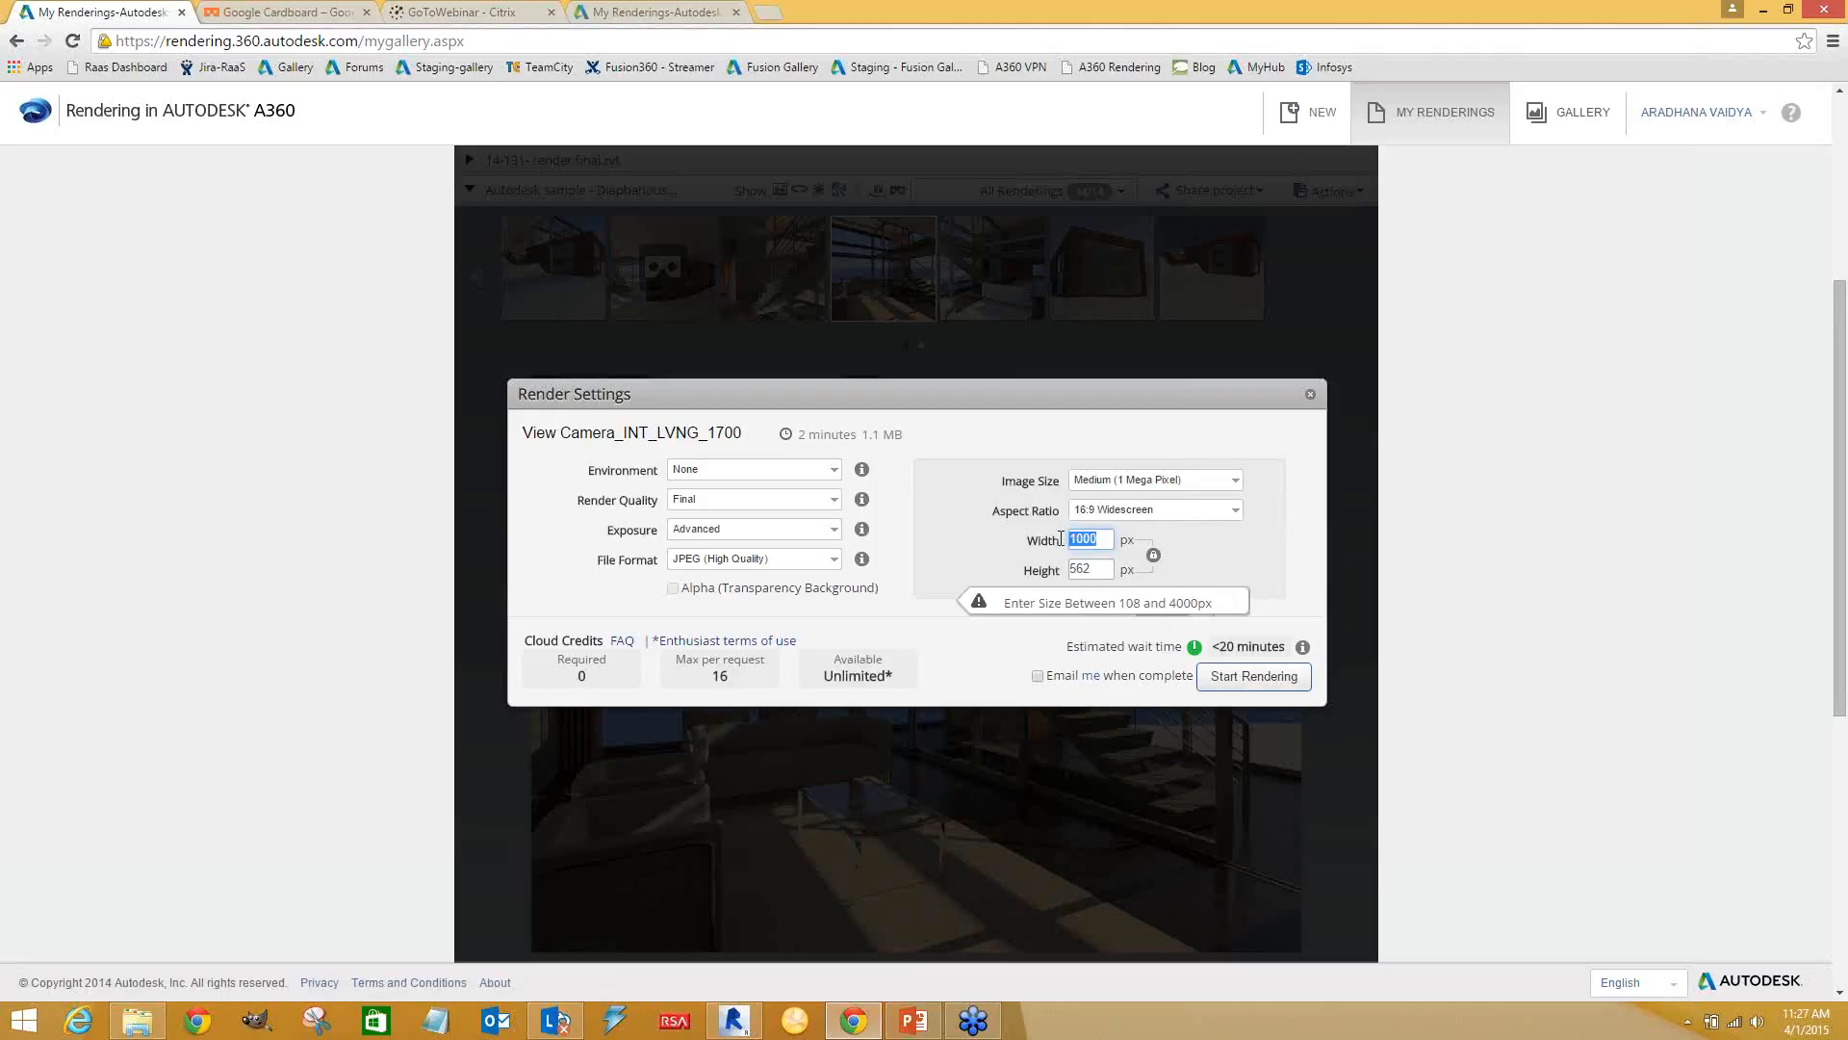
pyautogui.click(1101, 567)
pyautogui.doubleClick(1112, 541)
pyautogui.write('120')
# Switch the living room view to Custom Aspect Ratio and set its image height to 800 px
pyautogui.click(1186, 509)
pyautogui.click(1170, 615)
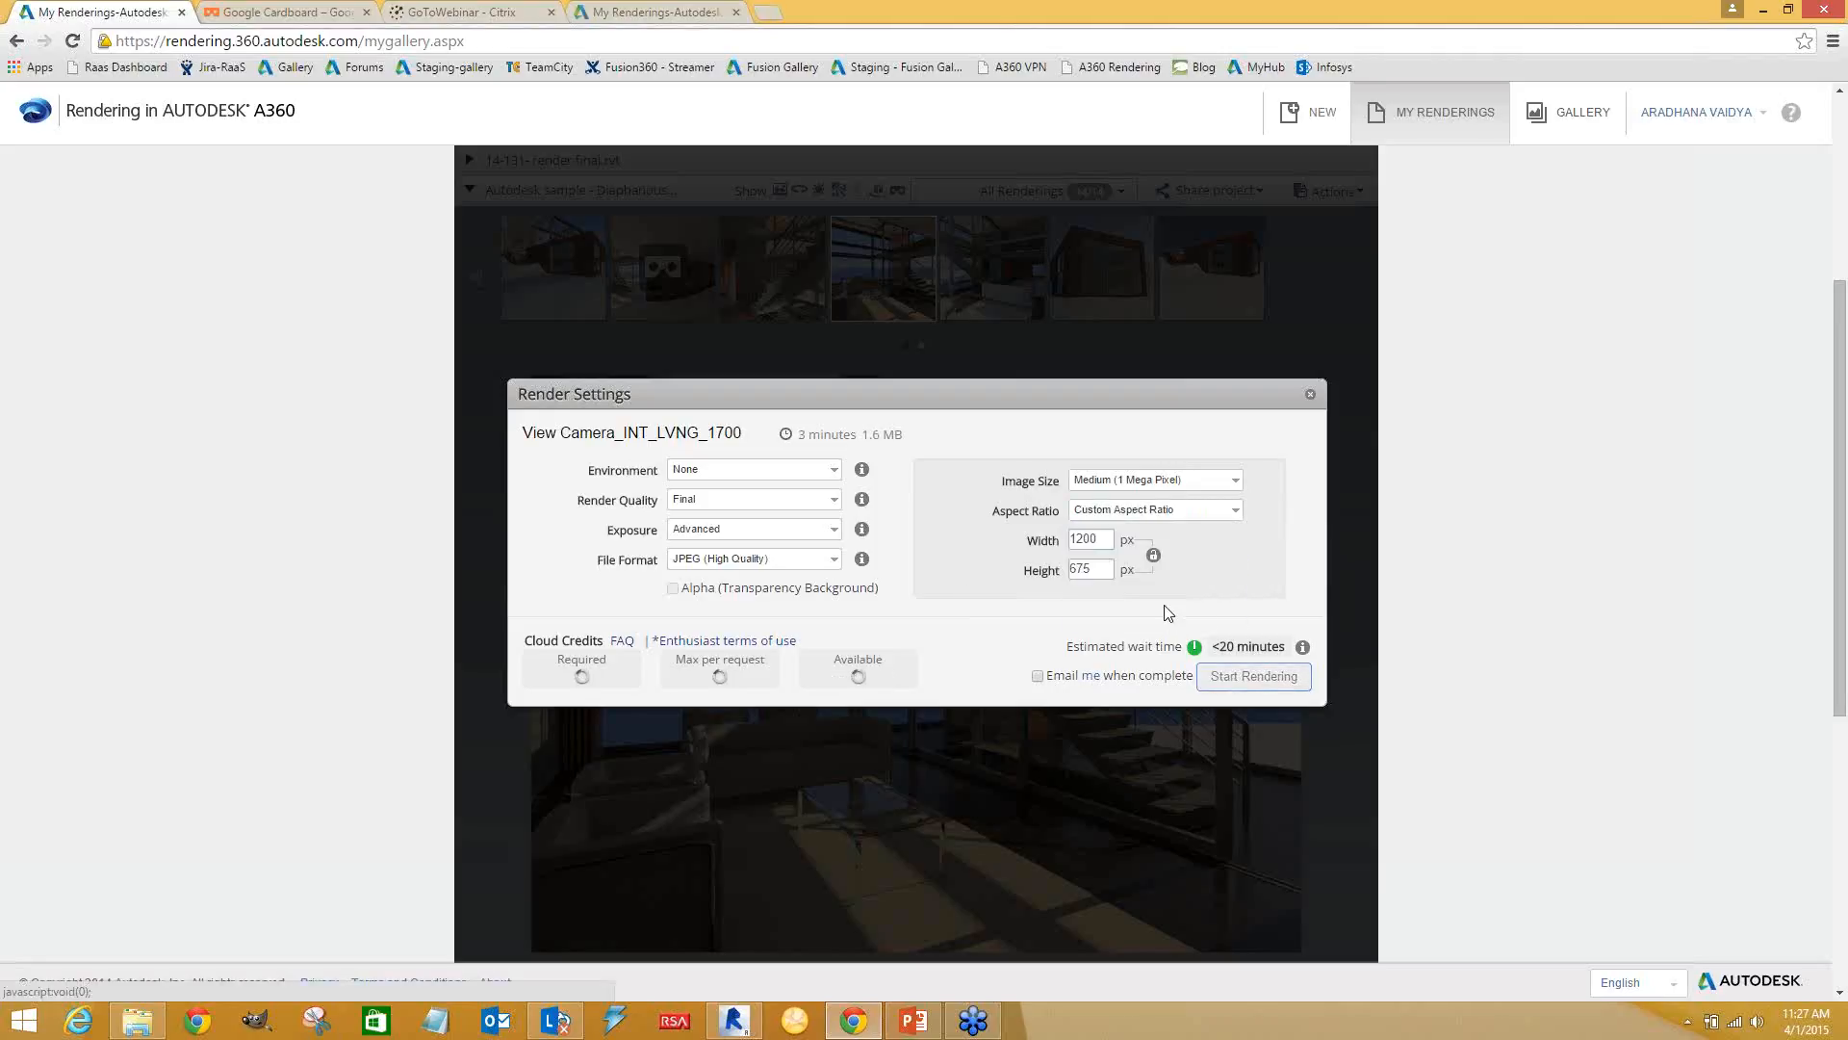
pyautogui.click(1099, 540)
pyautogui.doubleClick(1103, 571)
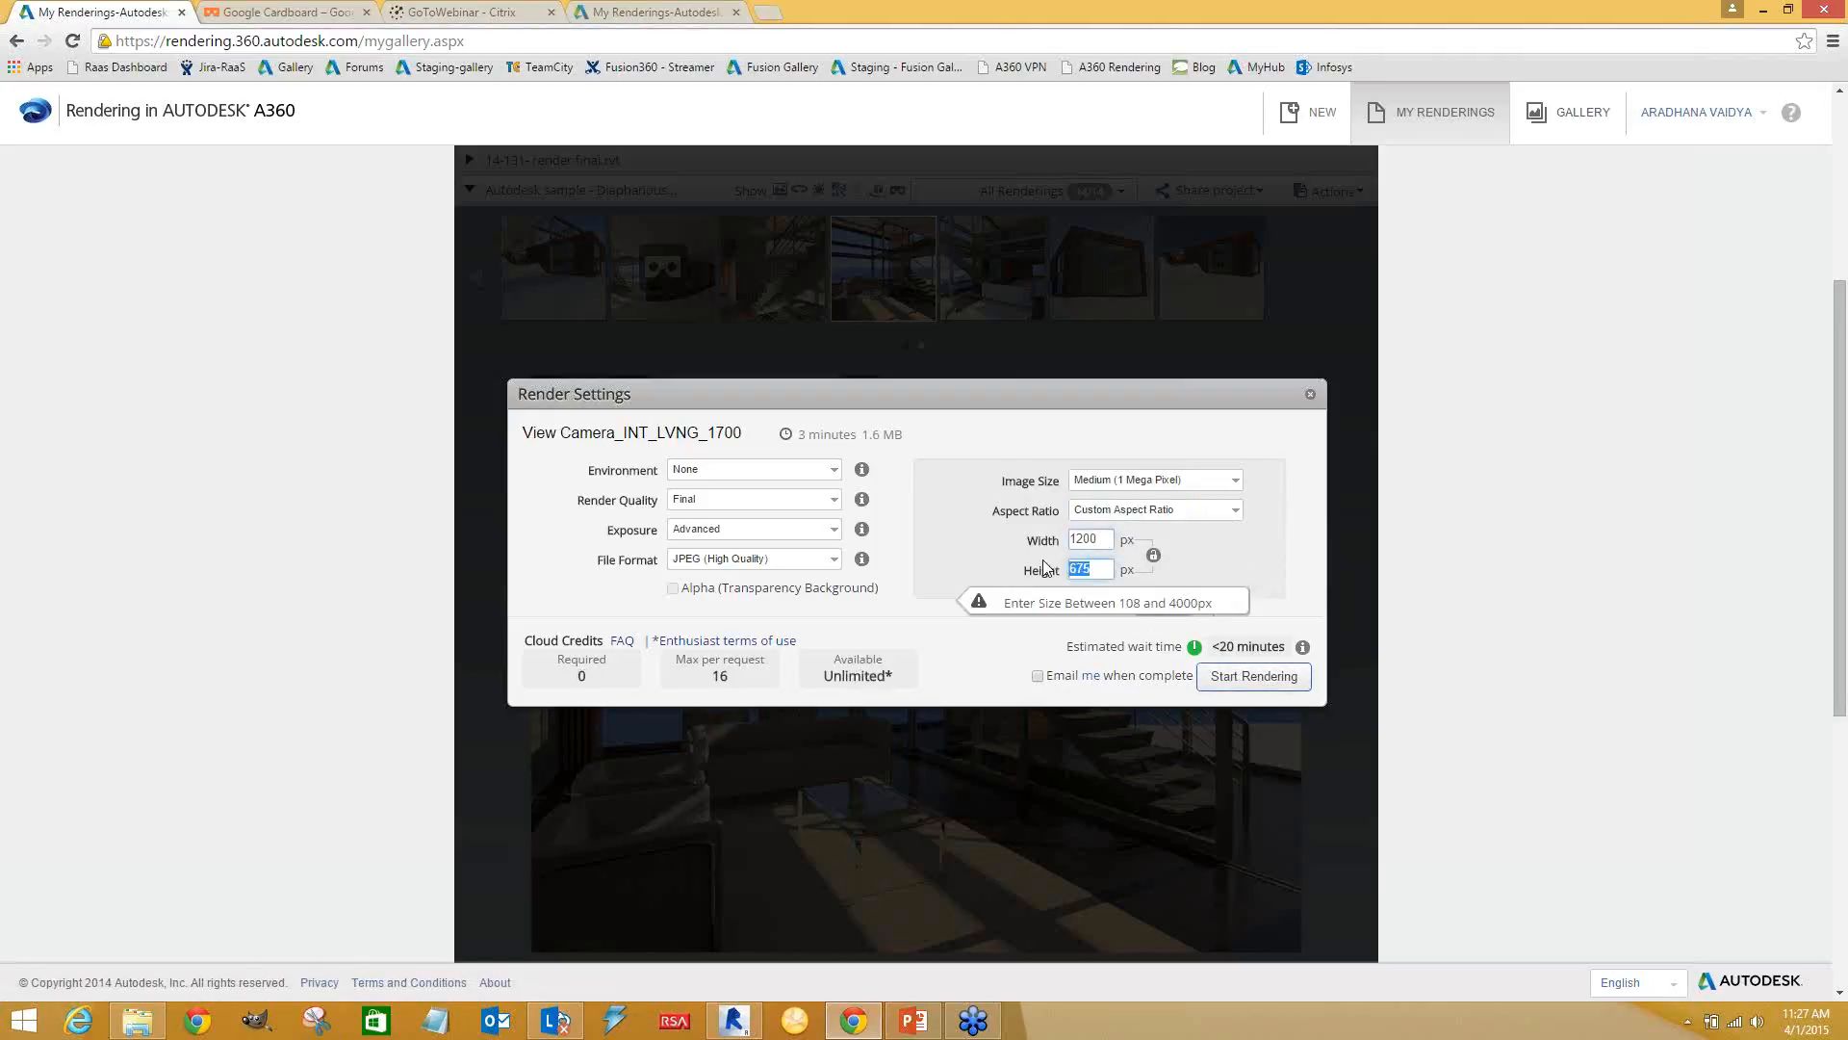
pyautogui.write('800')
pyautogui.click(1102, 540)
pyautogui.click(1102, 569)
# Set the living room rendering's image size to Large (2.25 Mega Pixel)
pyautogui.click(1165, 481)
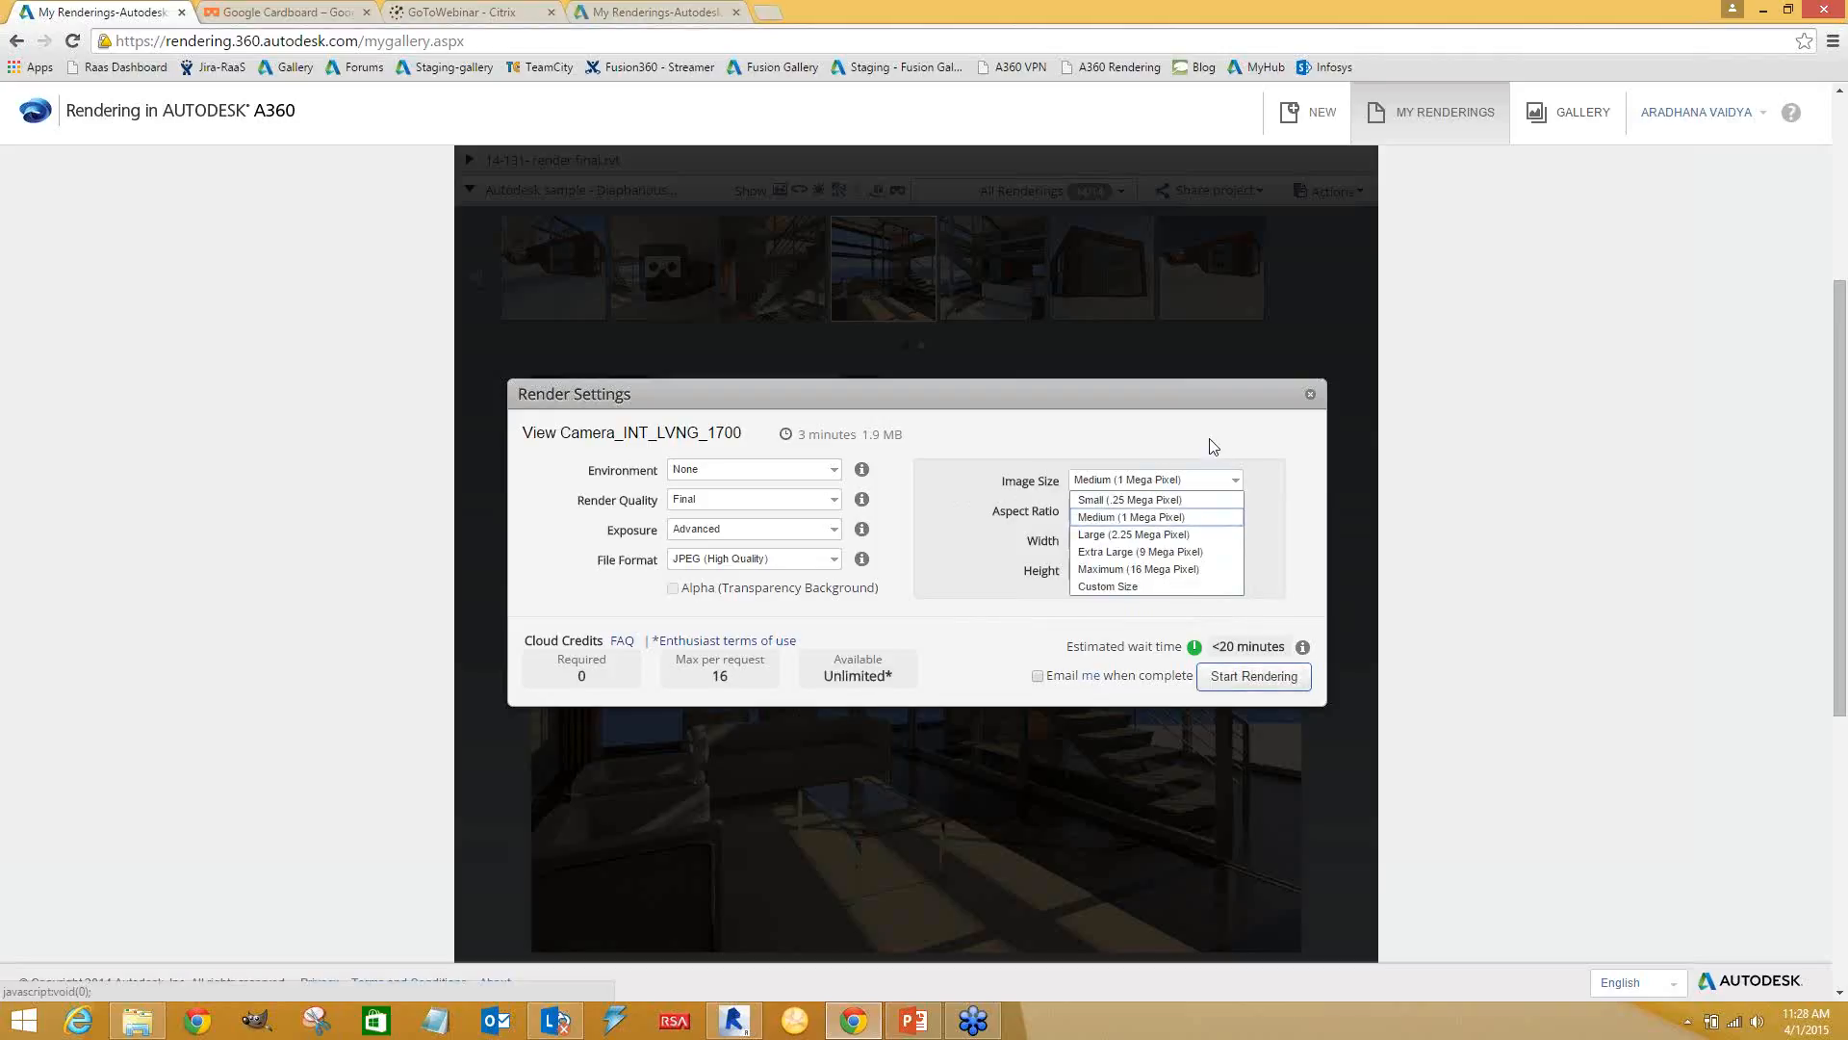
pyautogui.click(1164, 484)
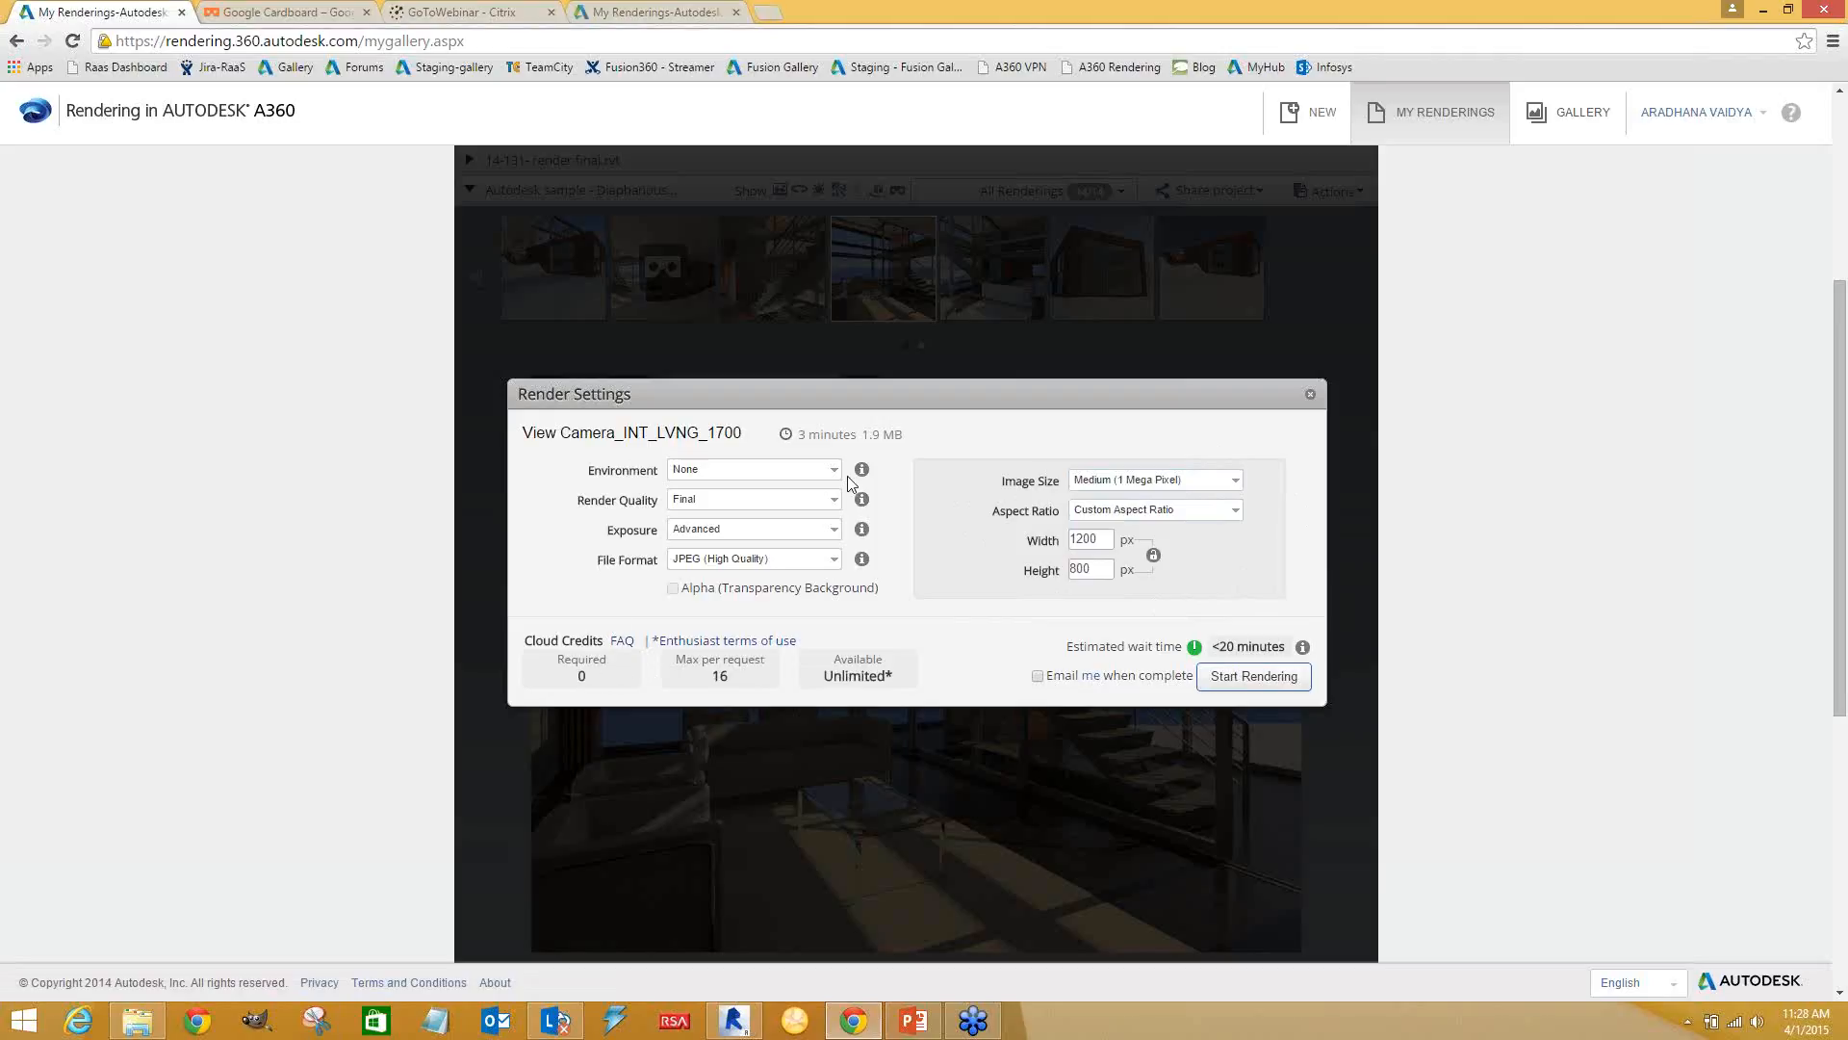
pyautogui.click(1156, 512)
pyautogui.click(1156, 510)
pyautogui.click(1155, 479)
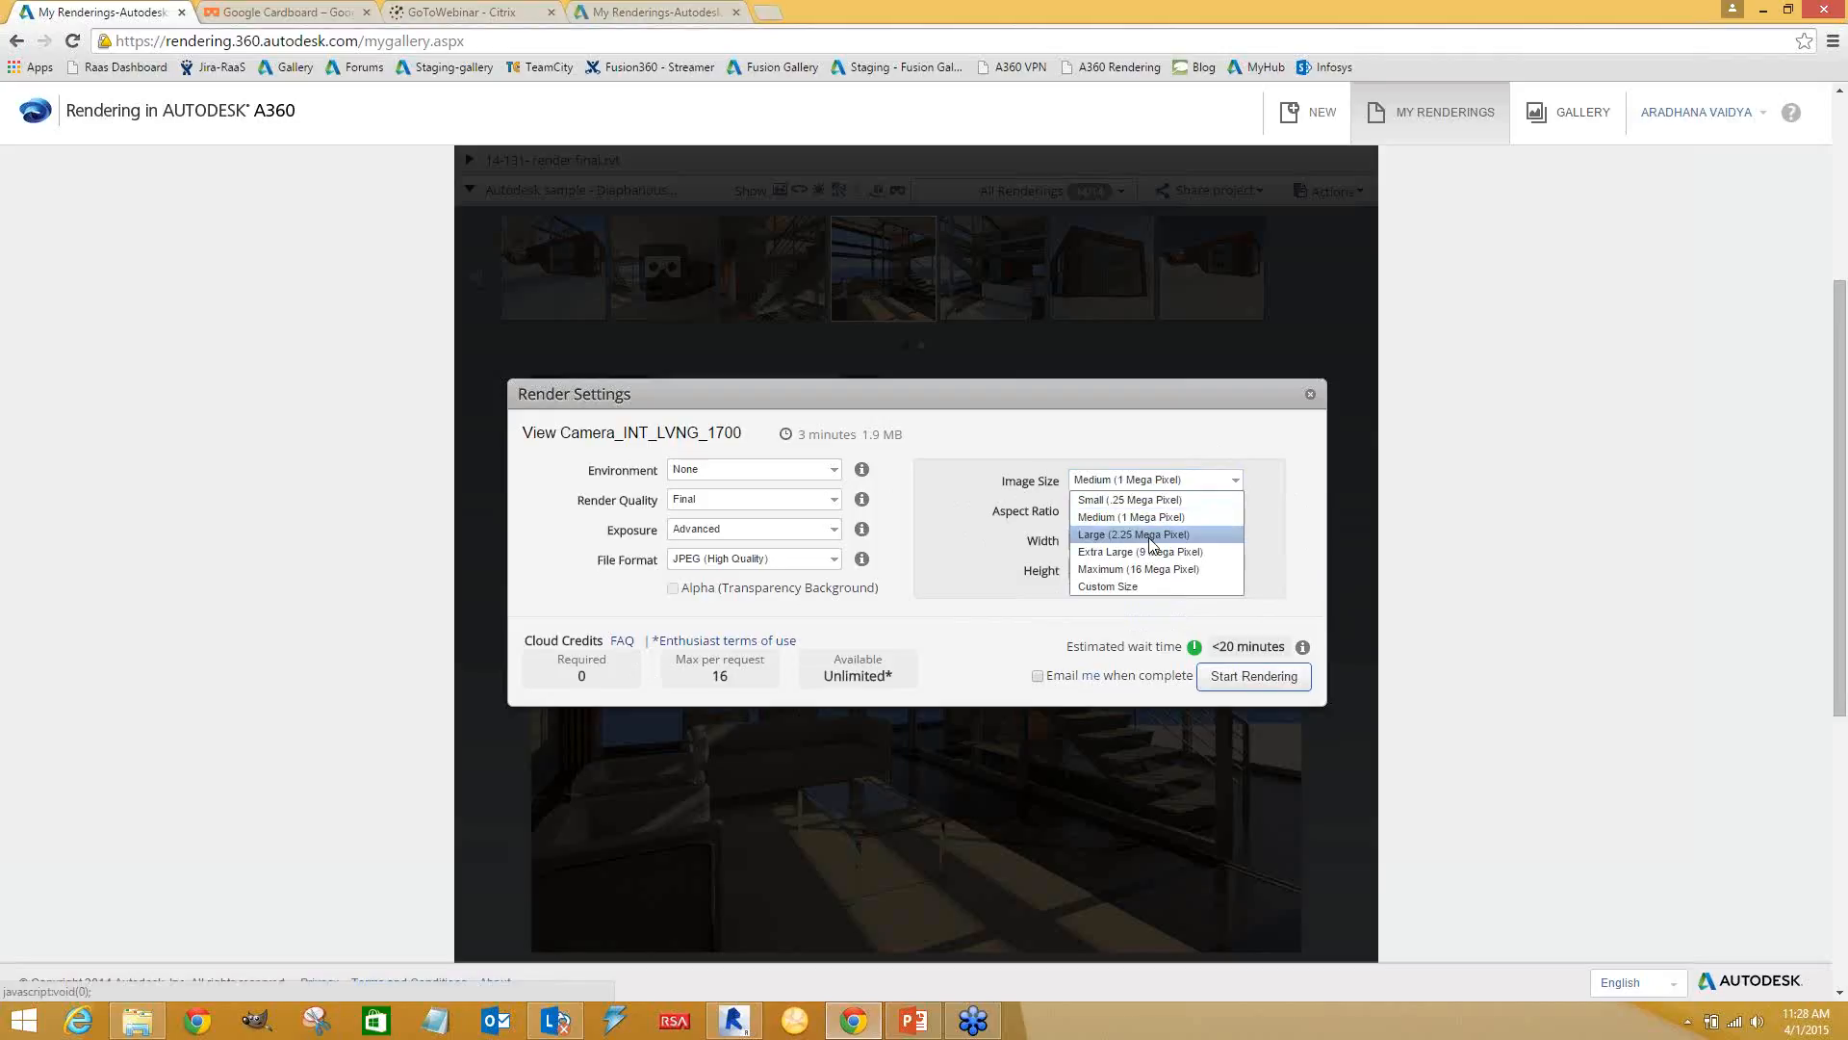
pyautogui.click(1151, 539)
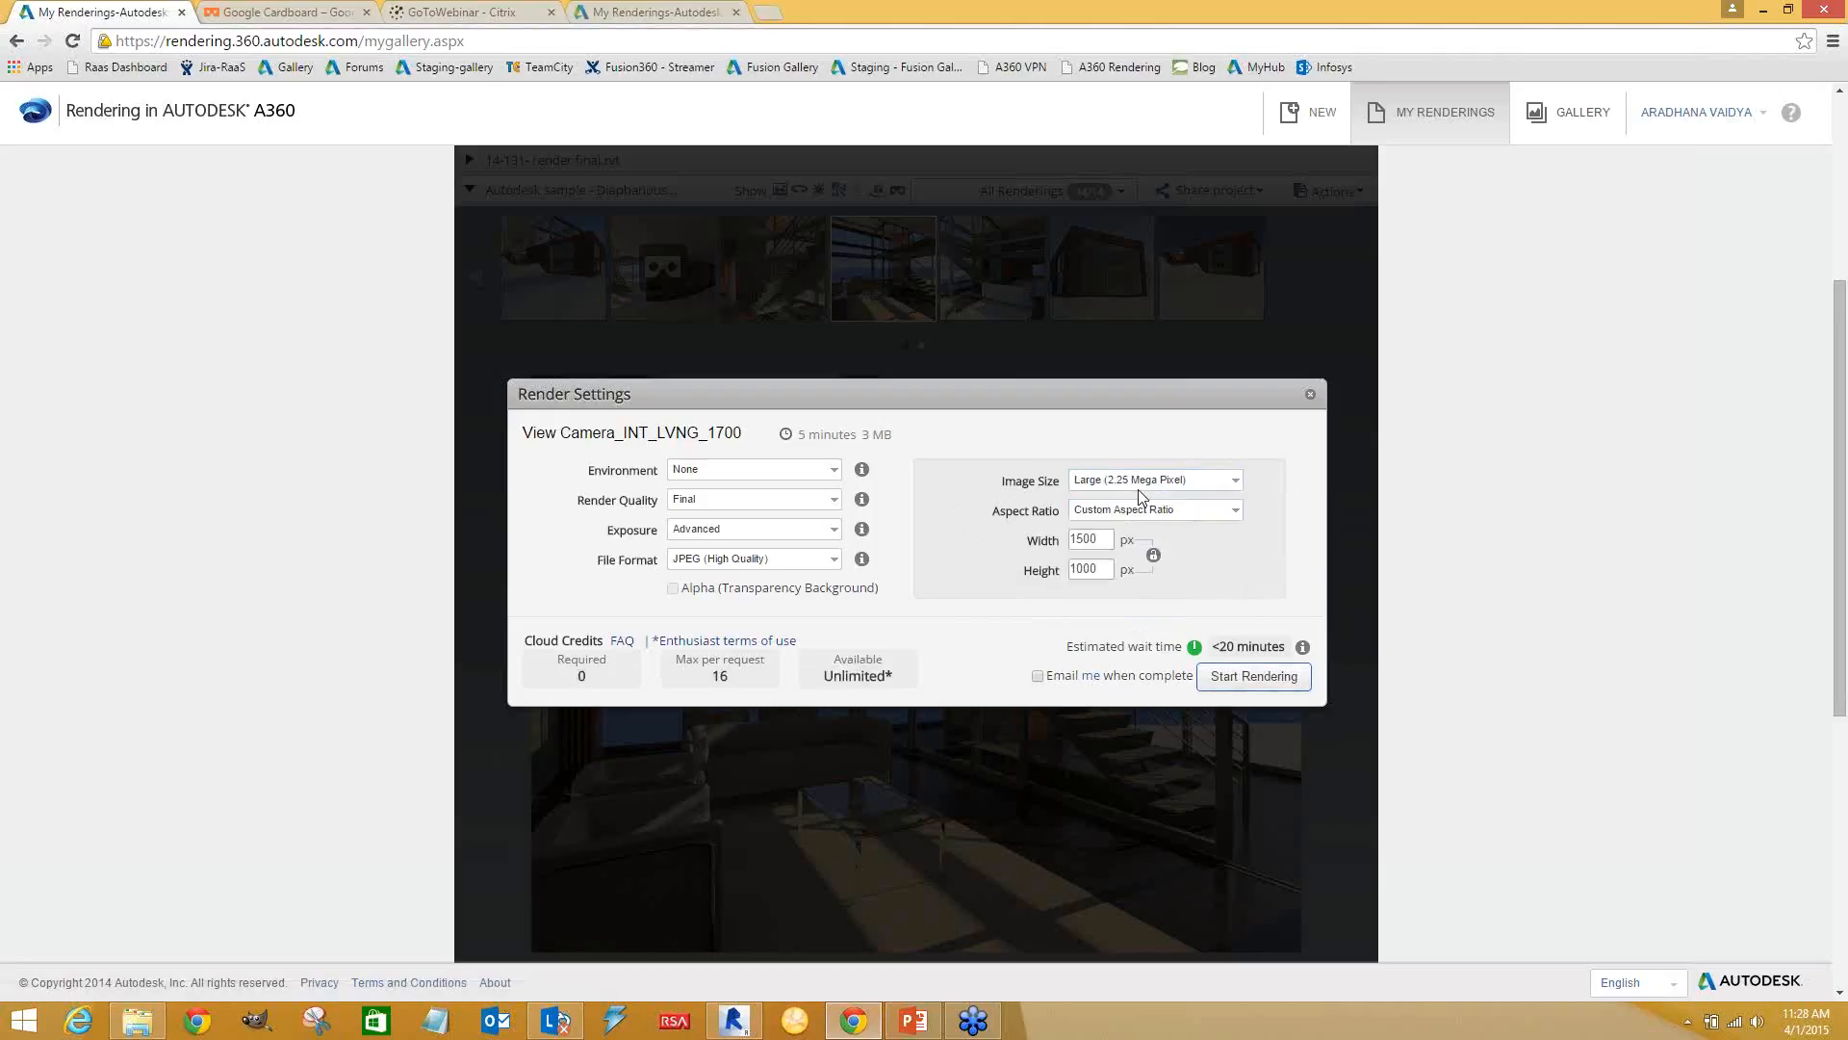
# Keep the render quality at Final, set the aspect ratio to 16:9 Widescreen, and close the render settings without starting the rendering
pyautogui.click(797, 500)
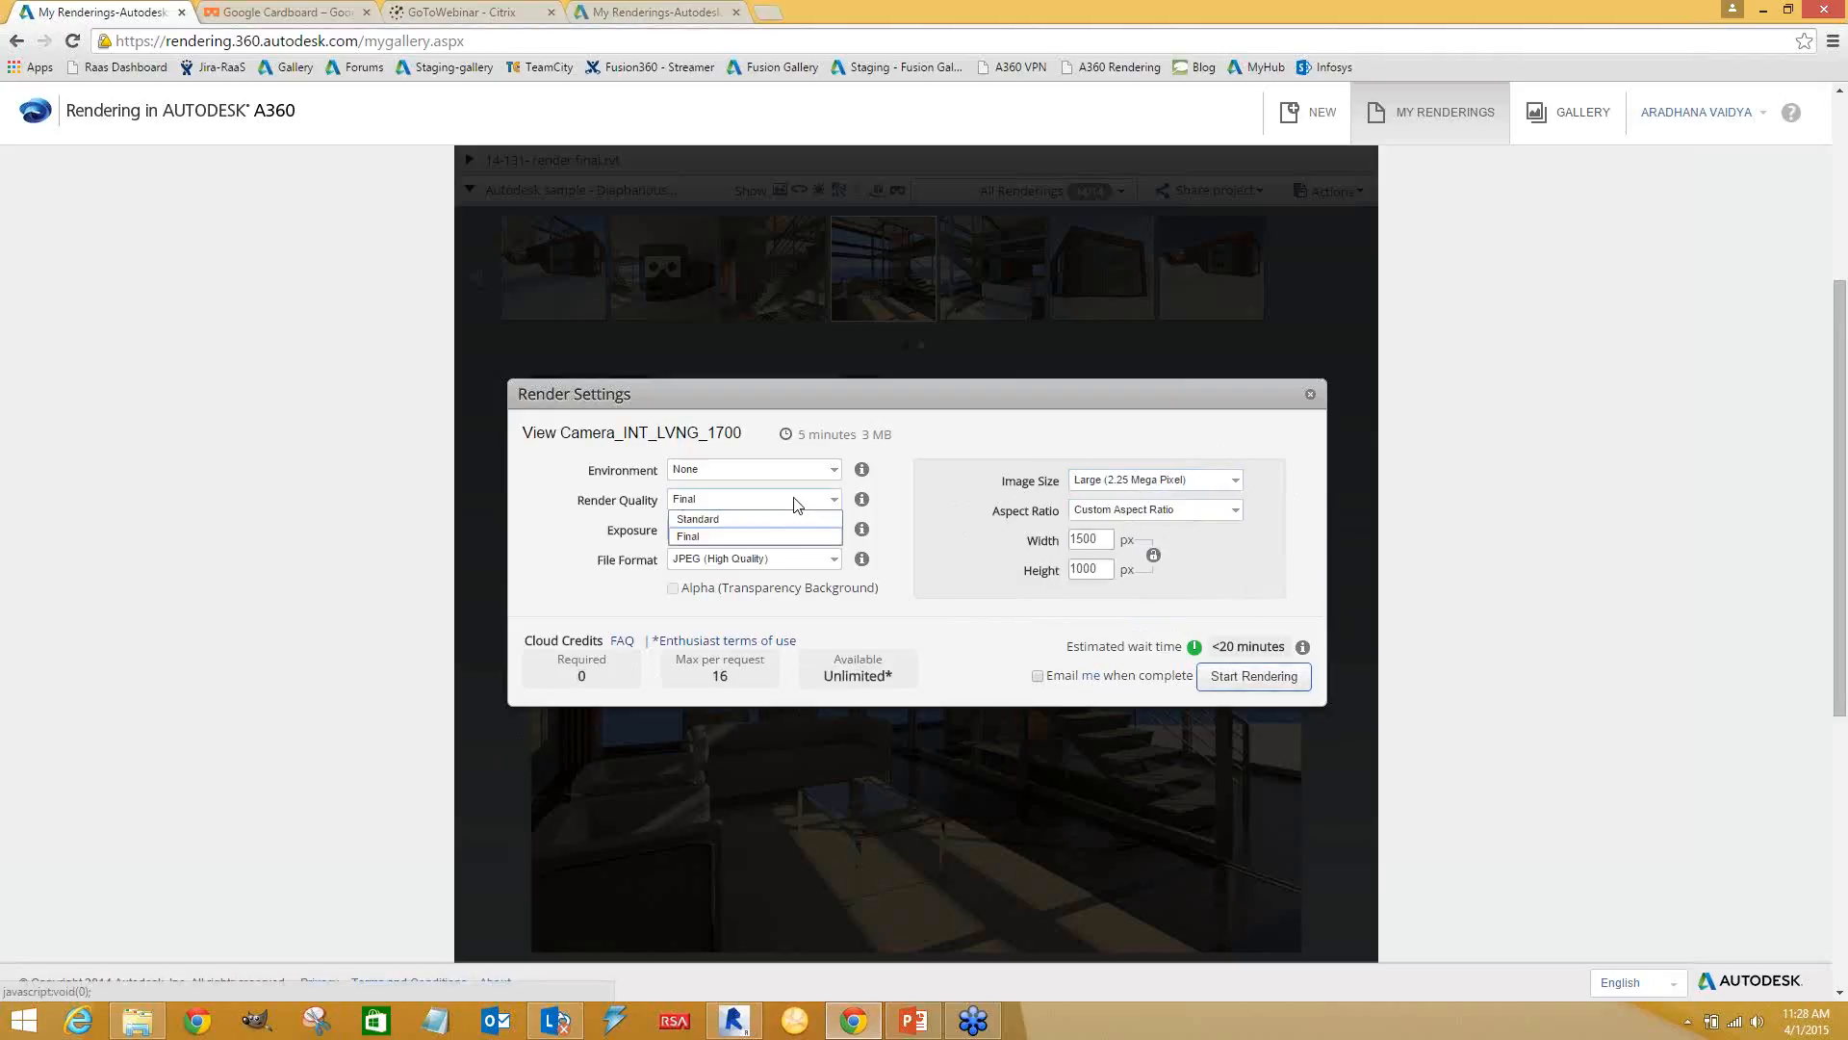
pyautogui.click(781, 535)
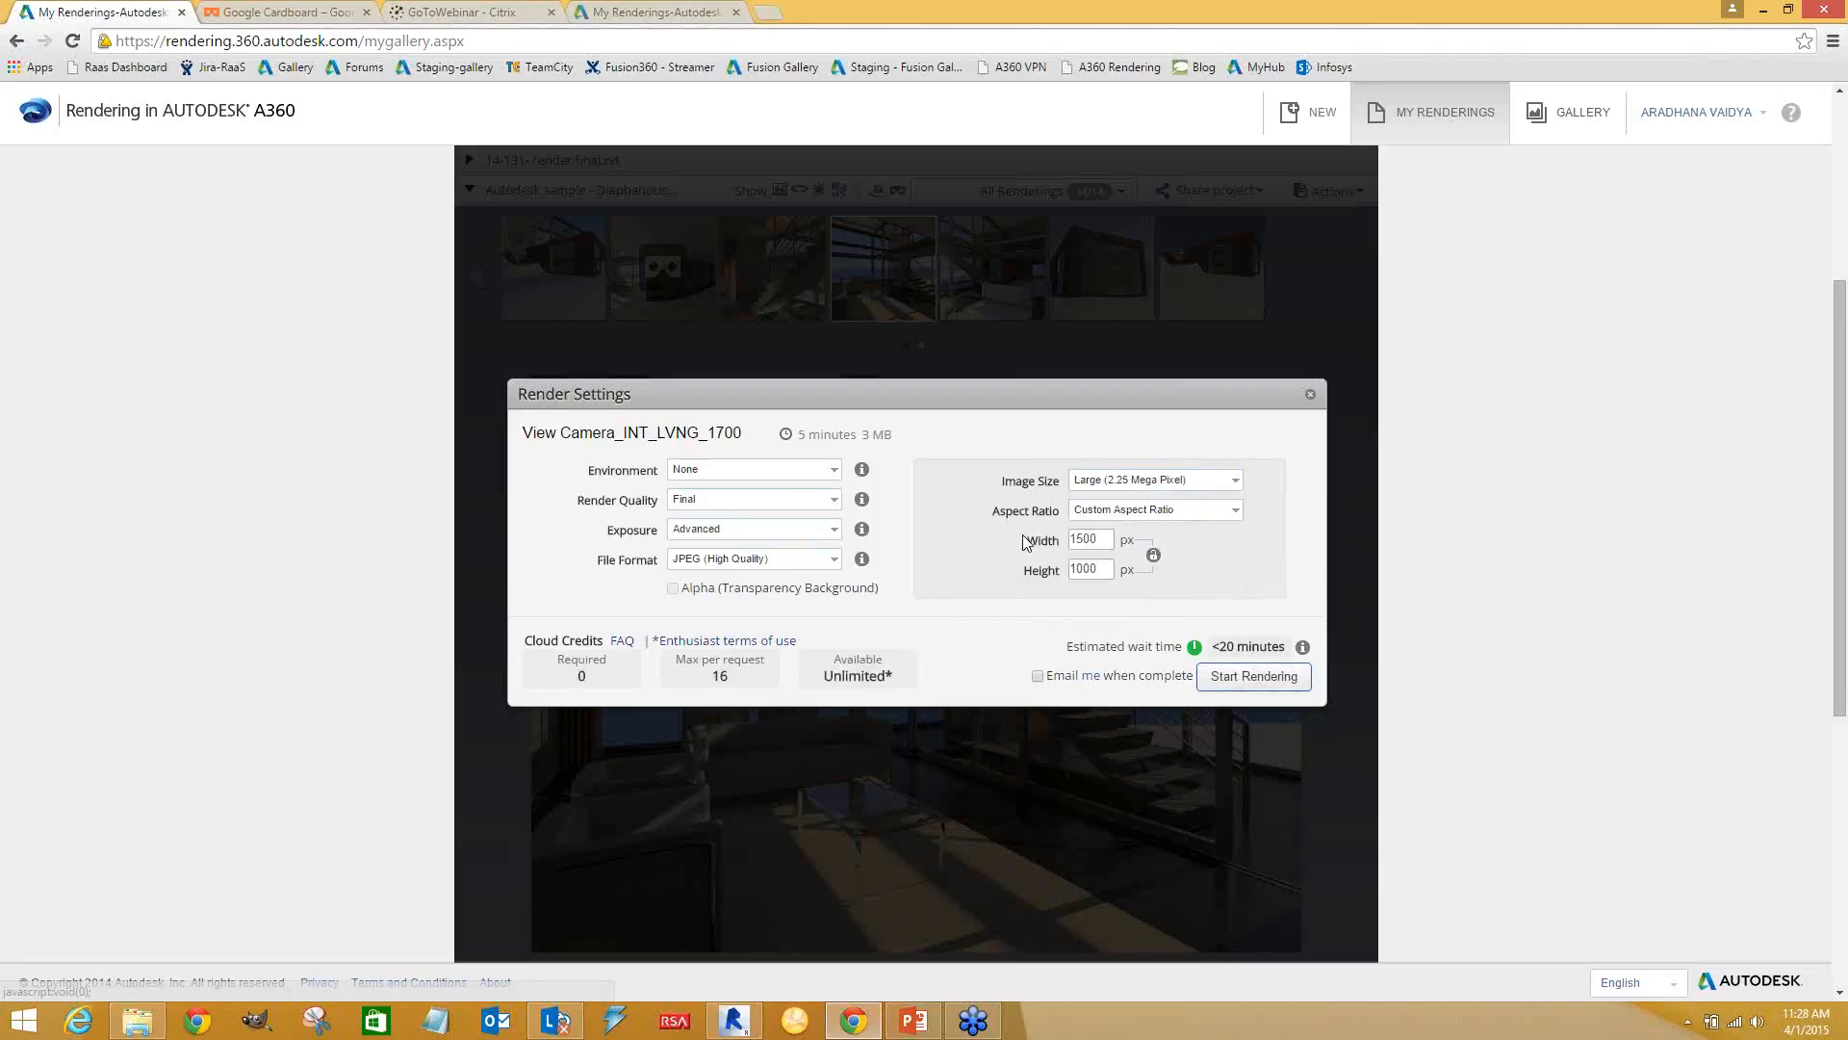
pyautogui.click(1194, 518)
pyautogui.click(1165, 612)
pyautogui.click(1142, 520)
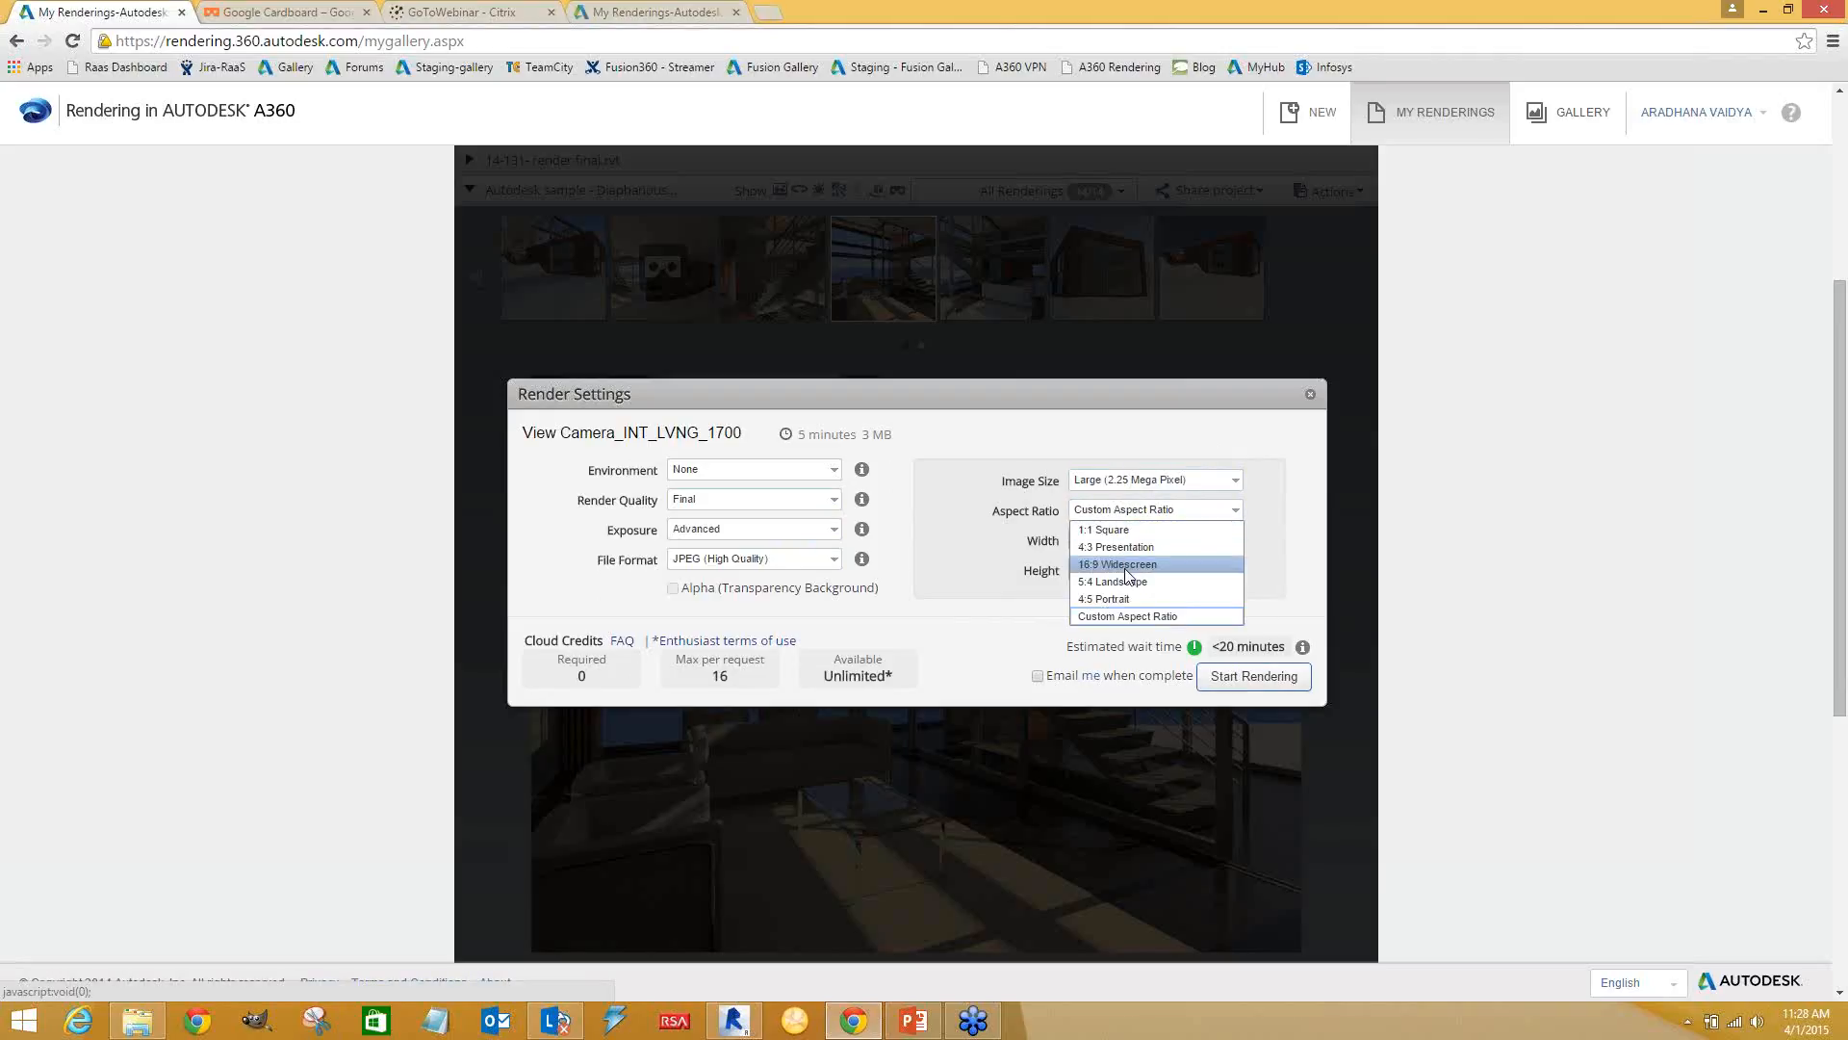
pyautogui.click(1130, 564)
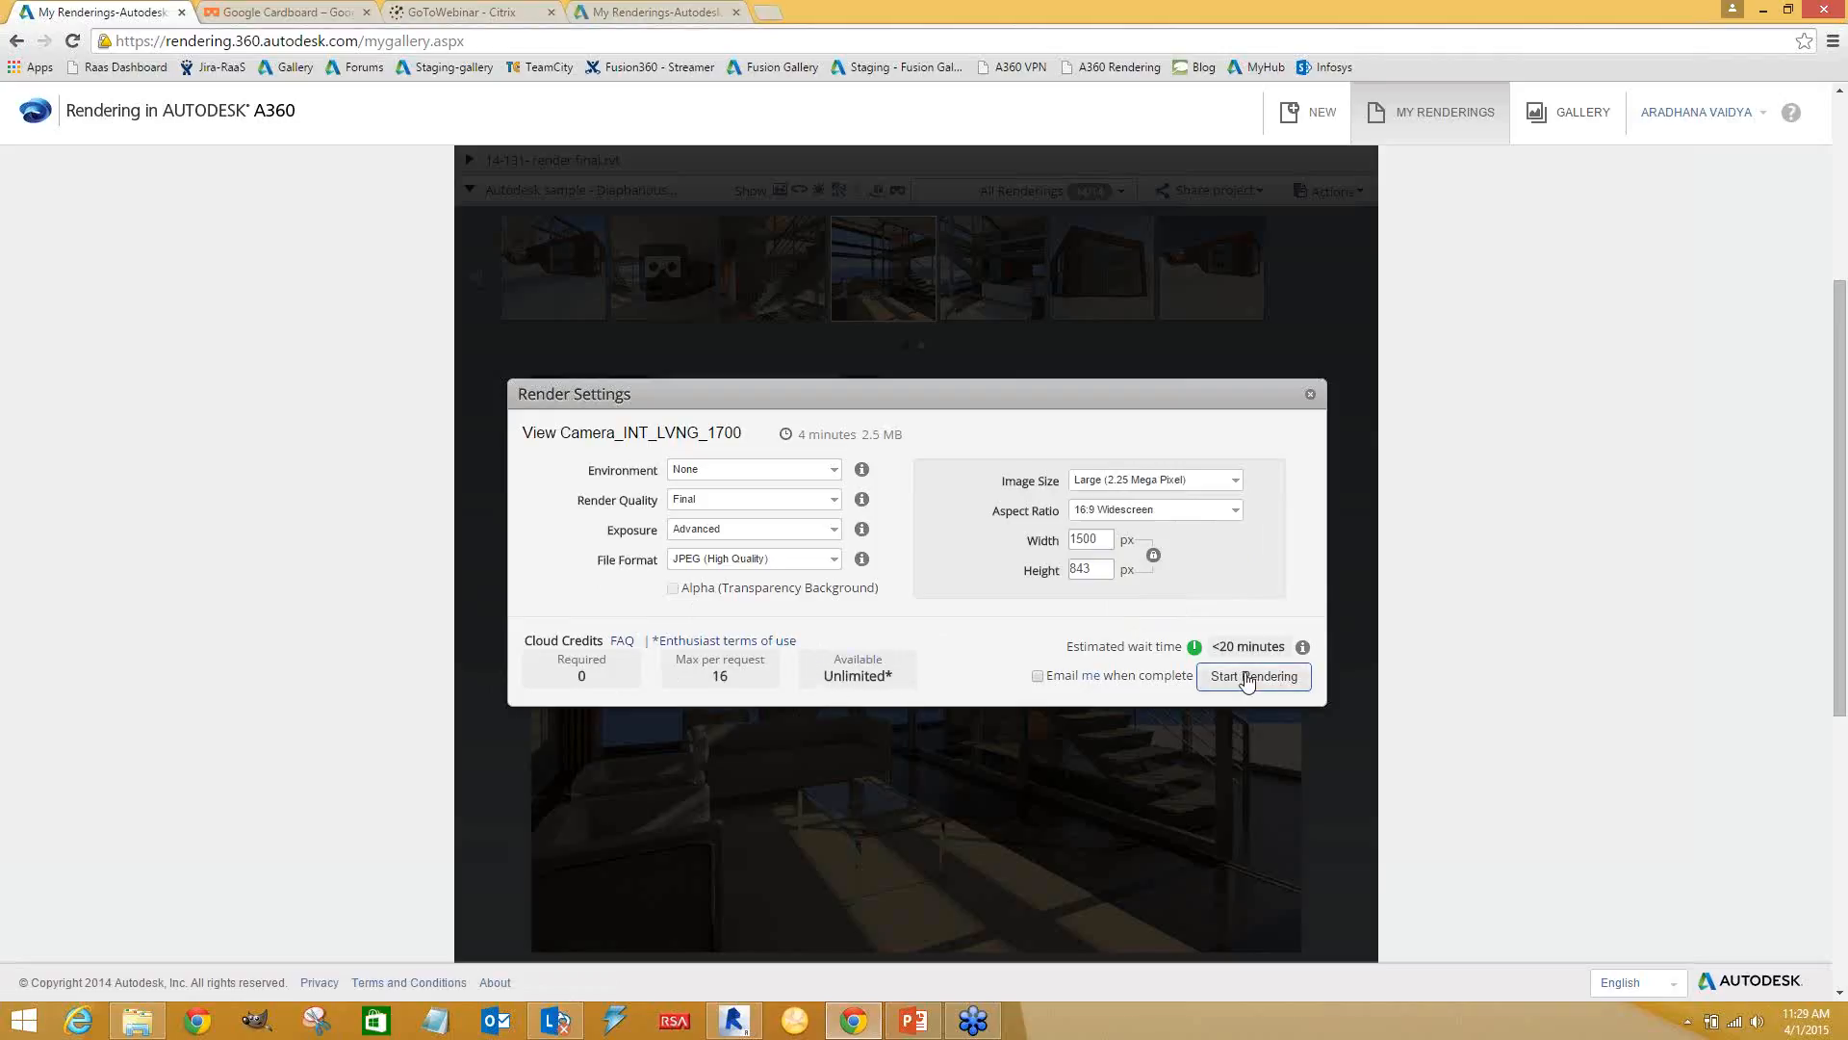
pyautogui.click(1311, 398)
# Review the details and available actions for the Camera_EXT_NE_Low exterior rendering
pyautogui.scroll(-1, 944, 492)
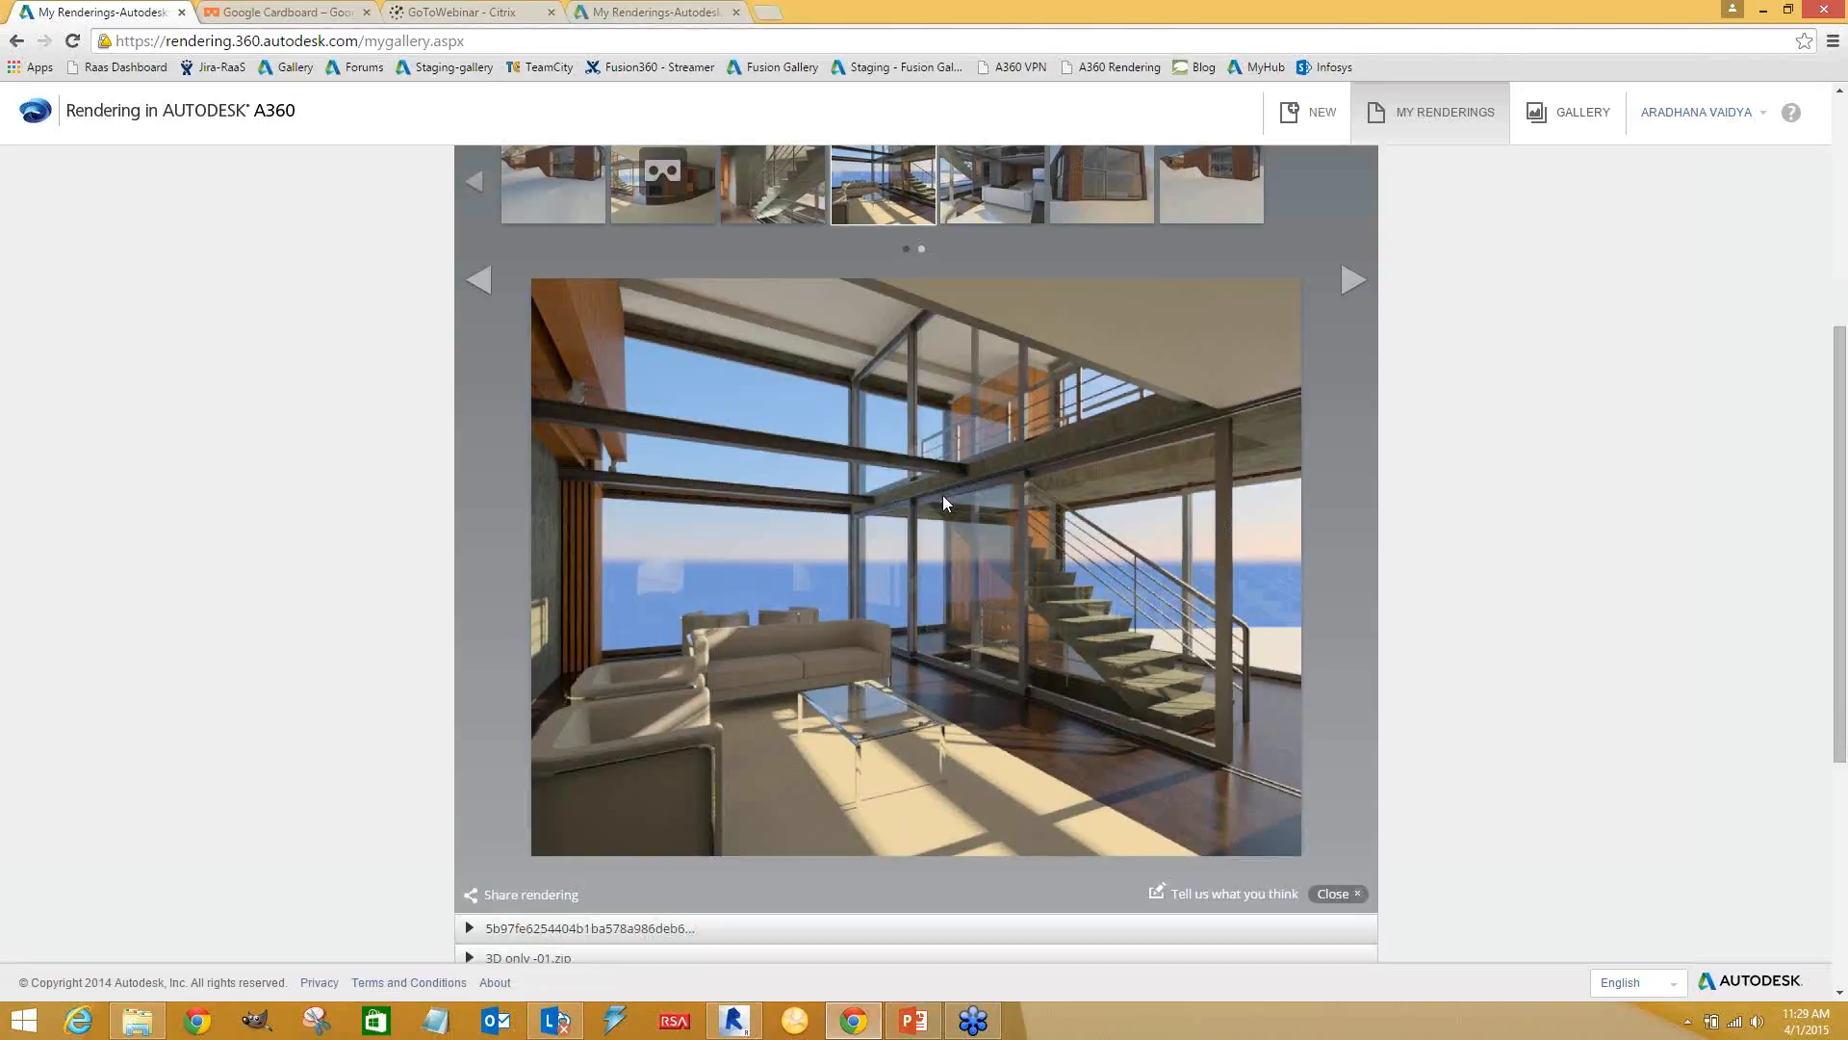
pyautogui.scroll(3, 921, 500)
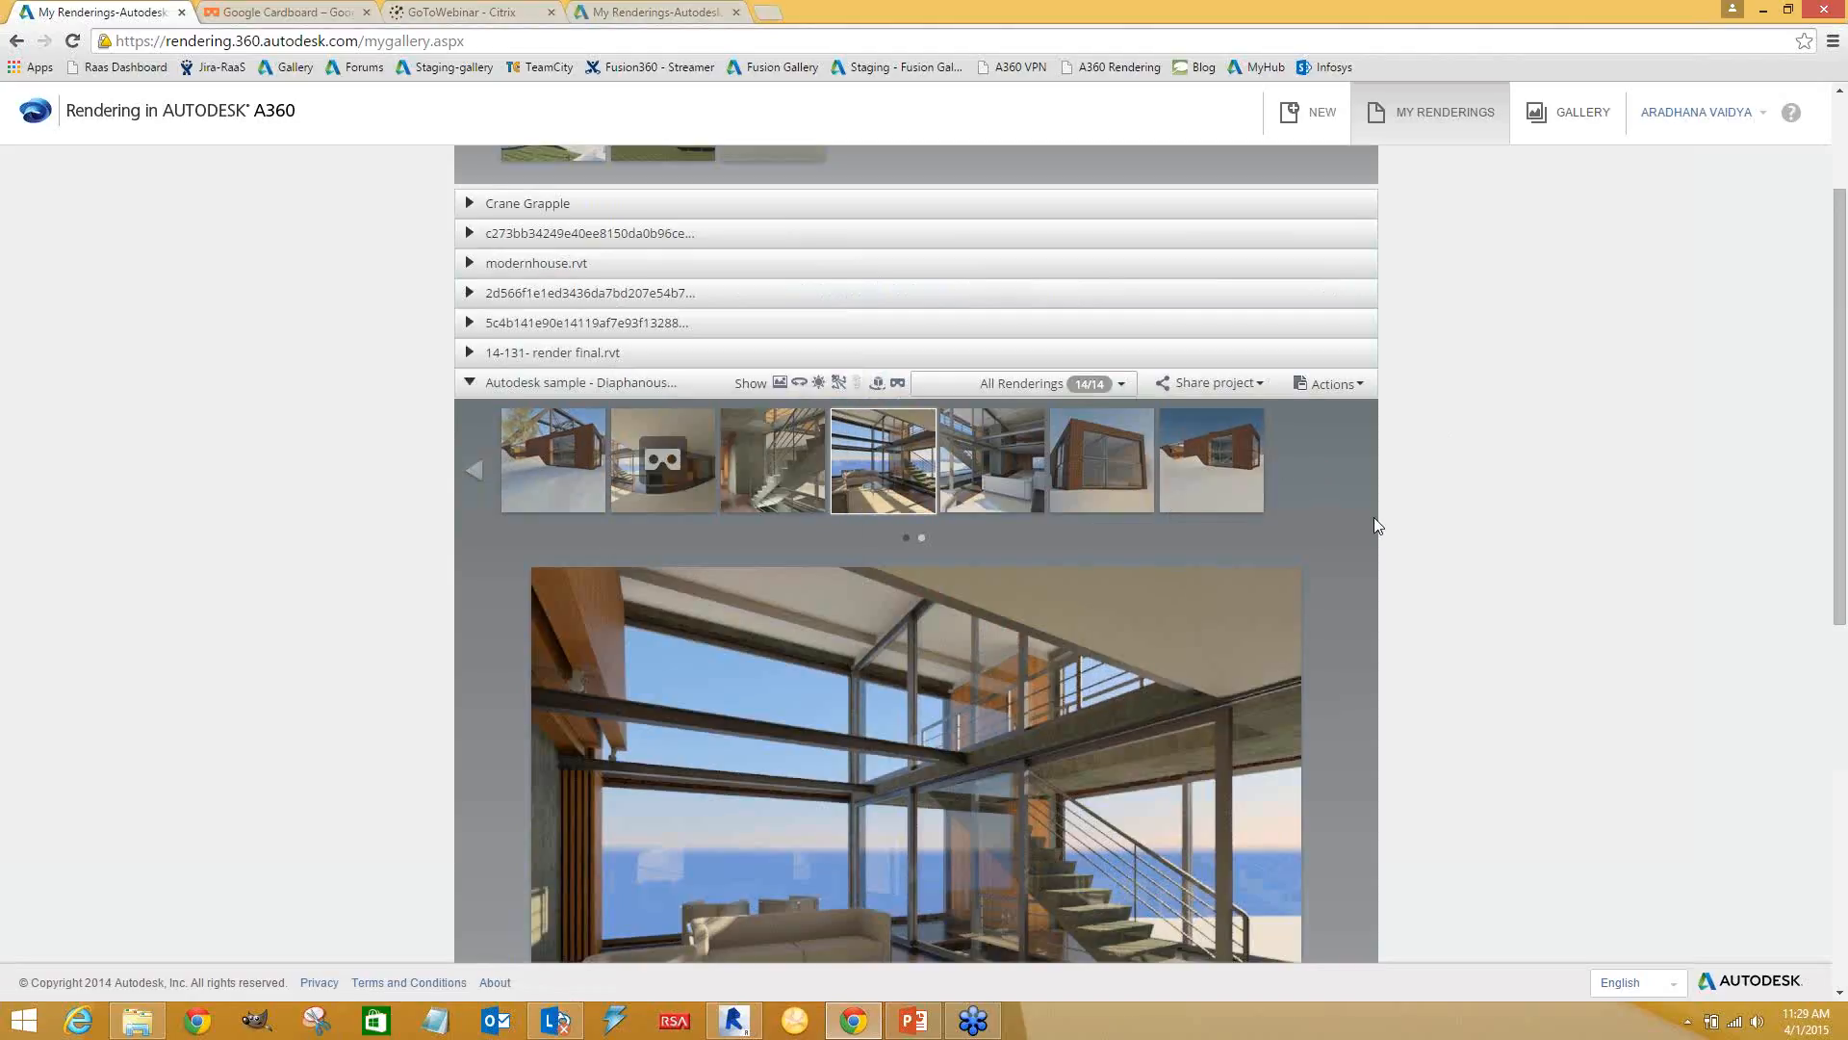
pyautogui.moveTo(1079, 511)
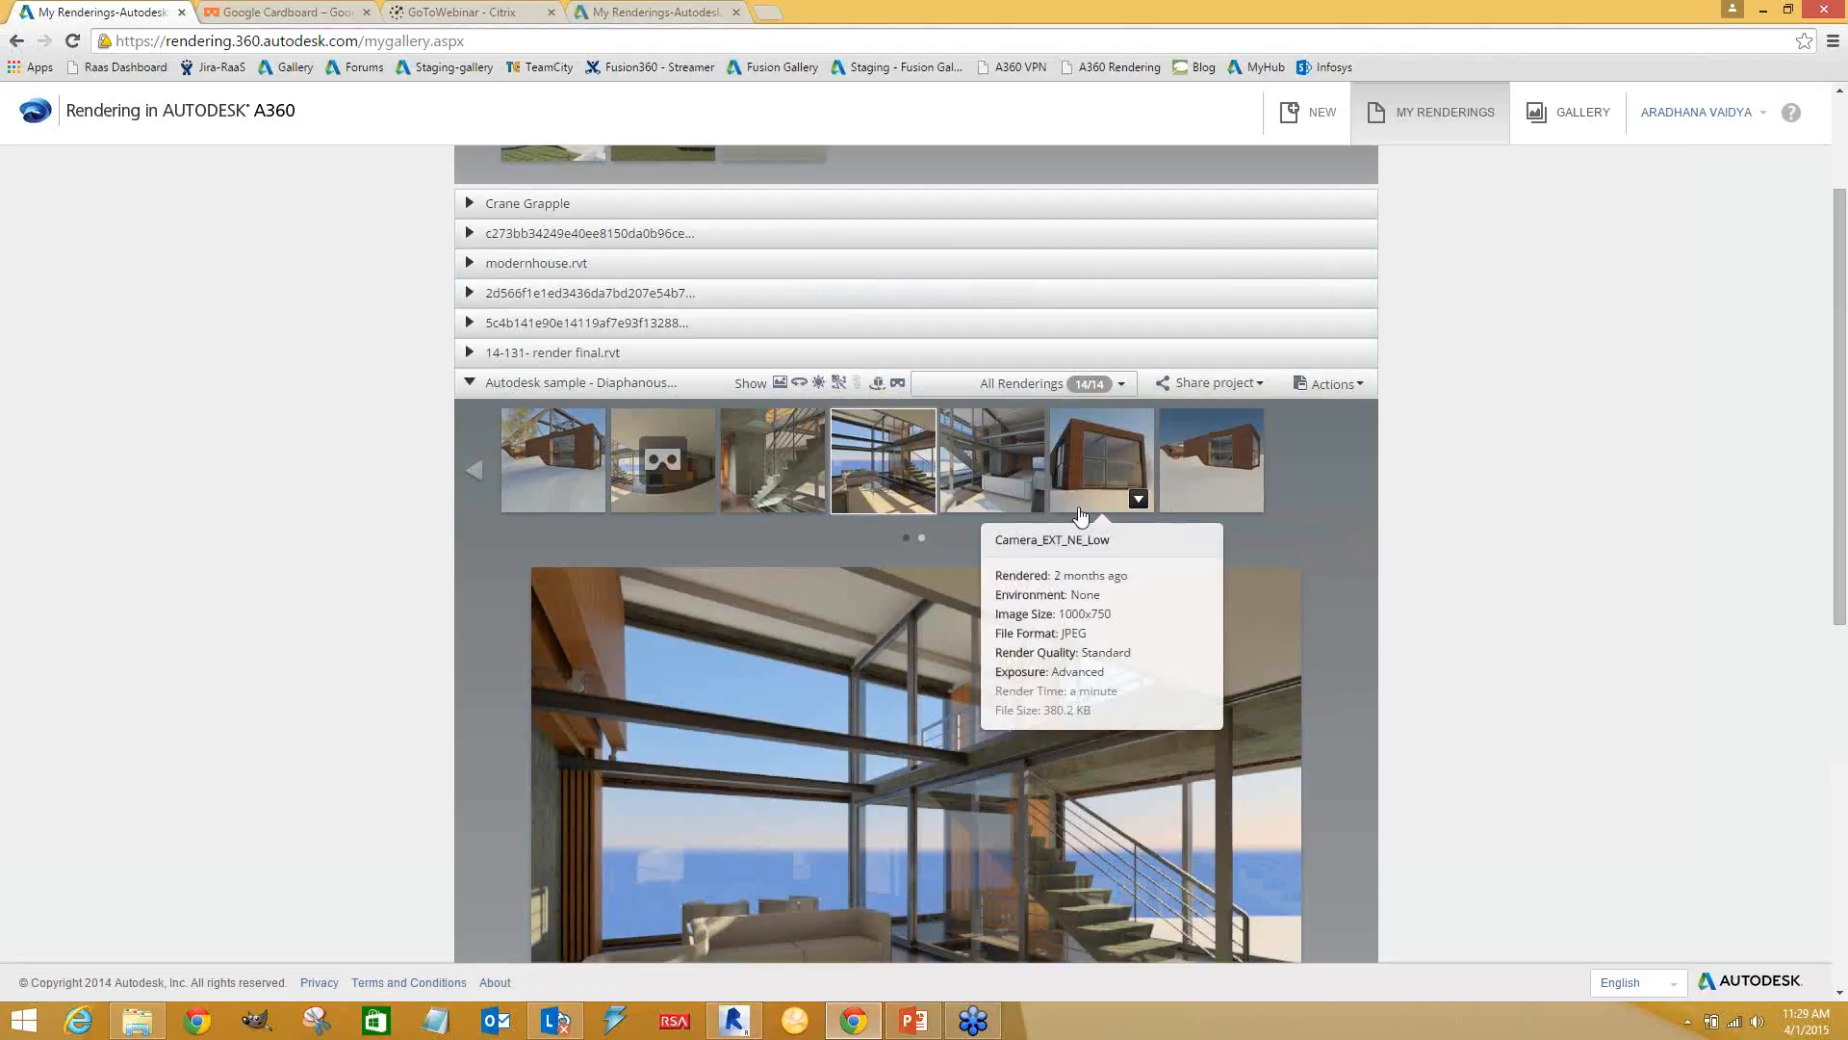
pyautogui.click(1138, 499)
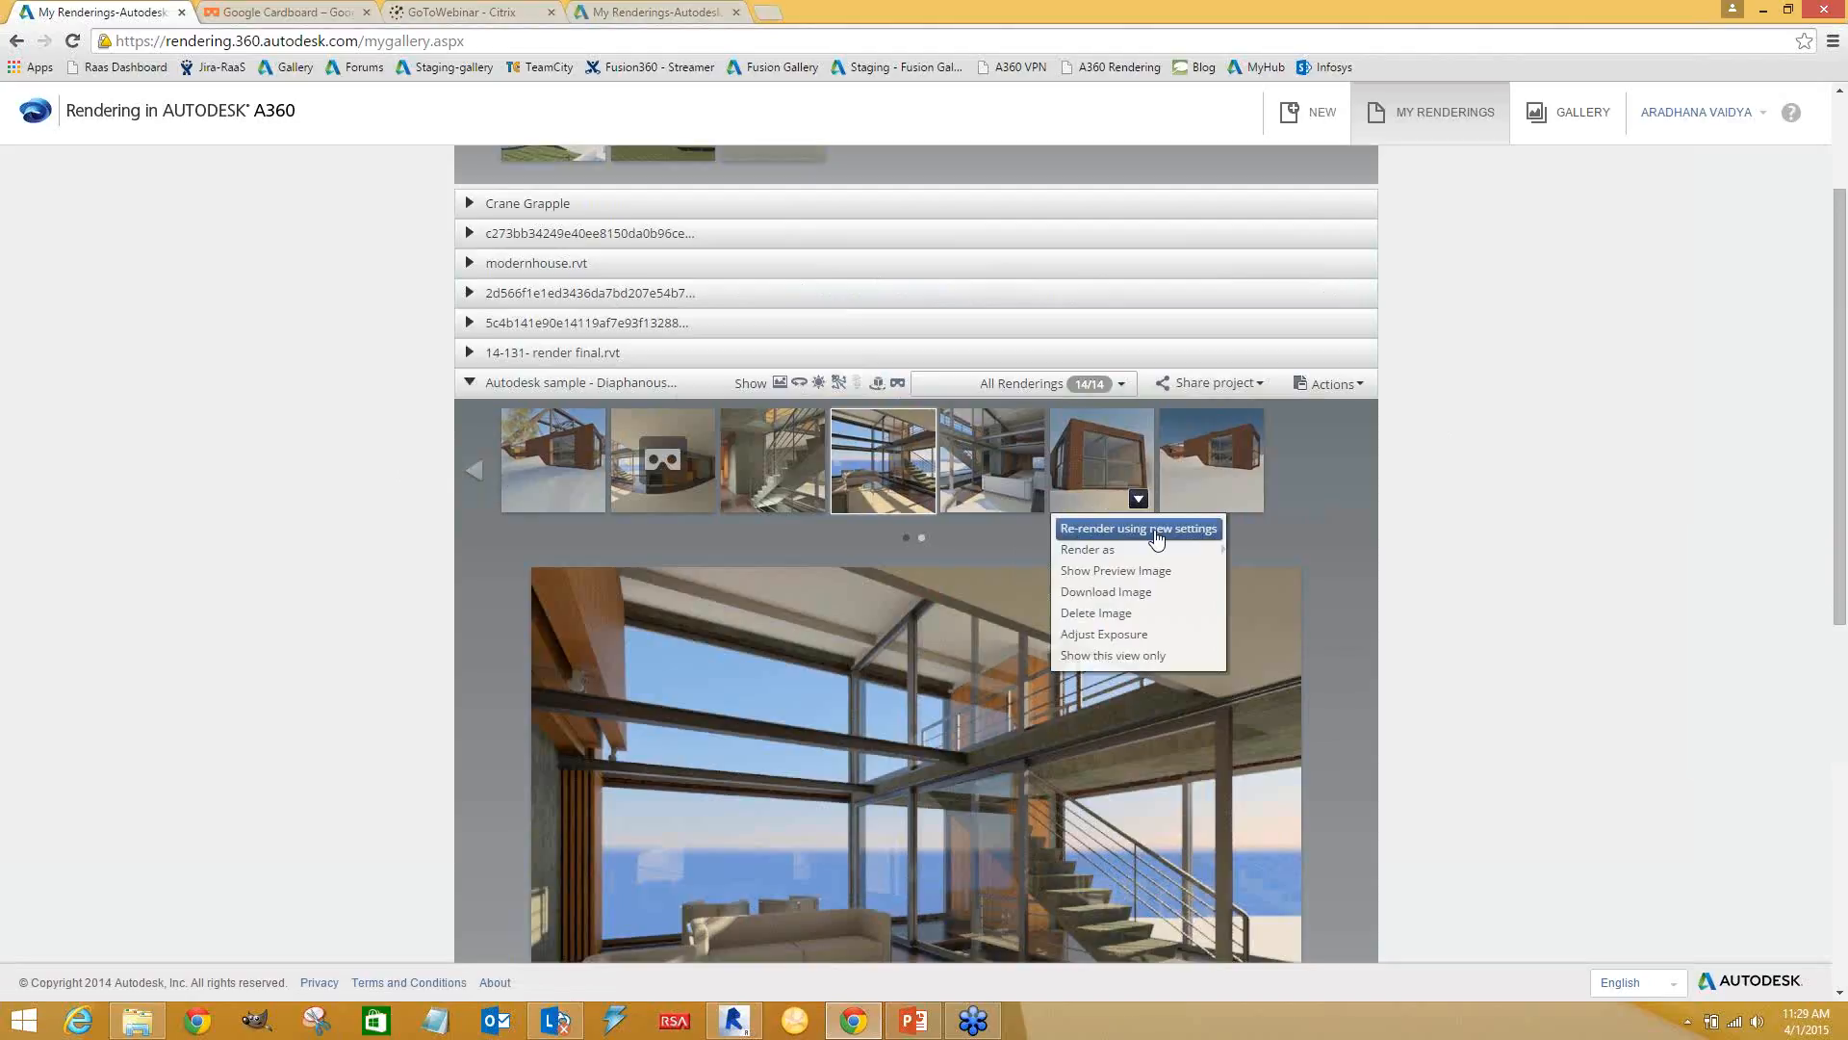
pyautogui.click(1333, 499)
pyautogui.scroll(-3, 1198, 406)
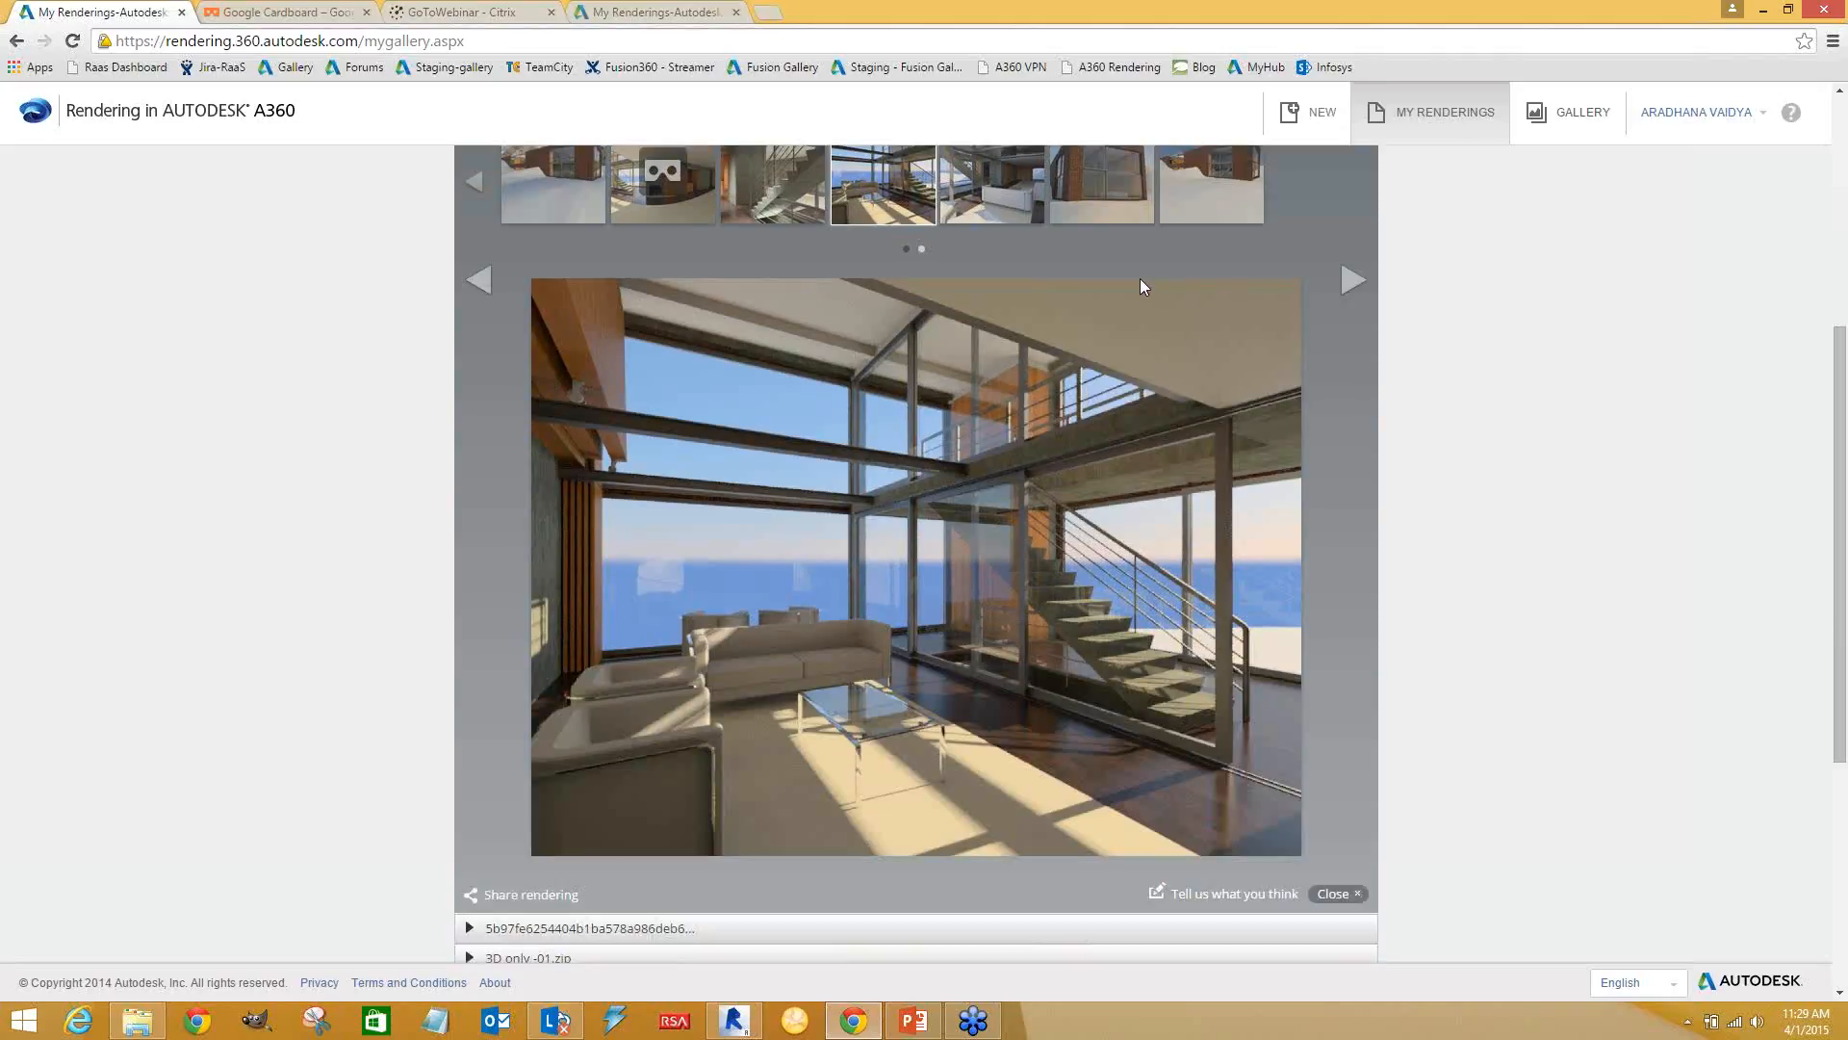
pyautogui.scroll(2, 1143, 294)
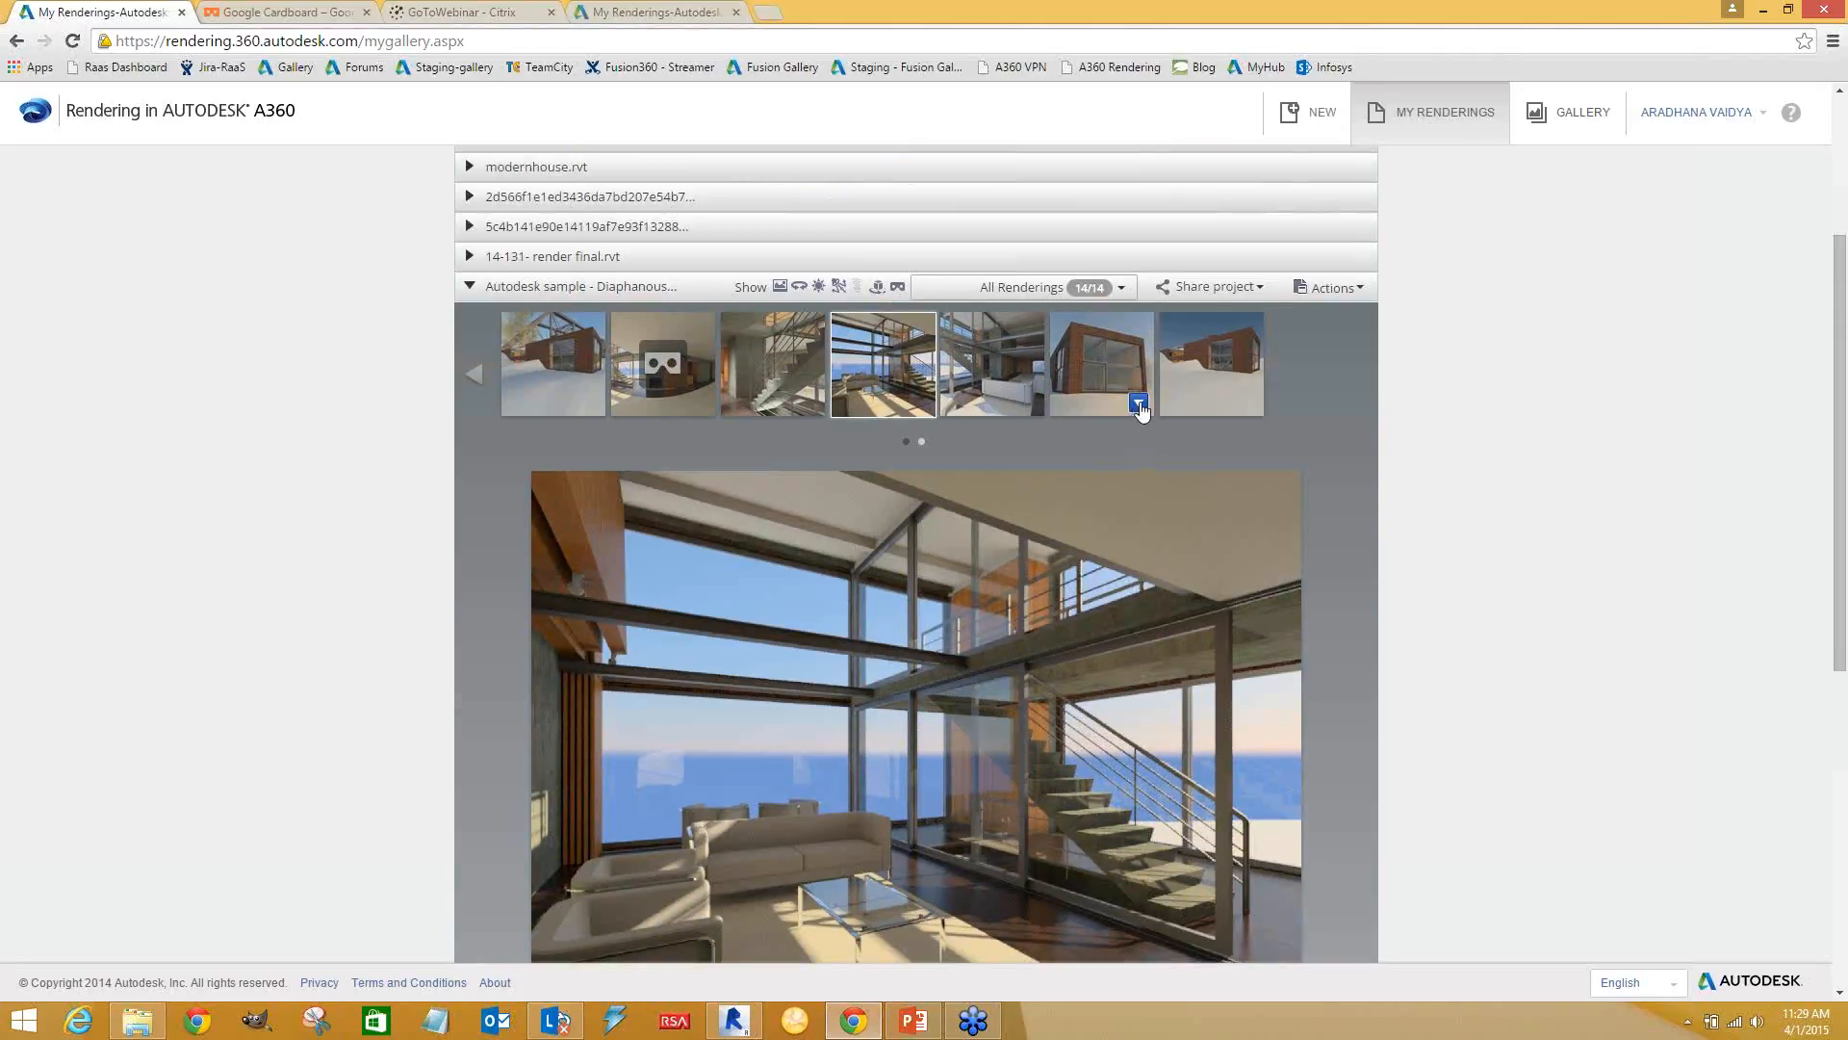
pyautogui.click(1138, 406)
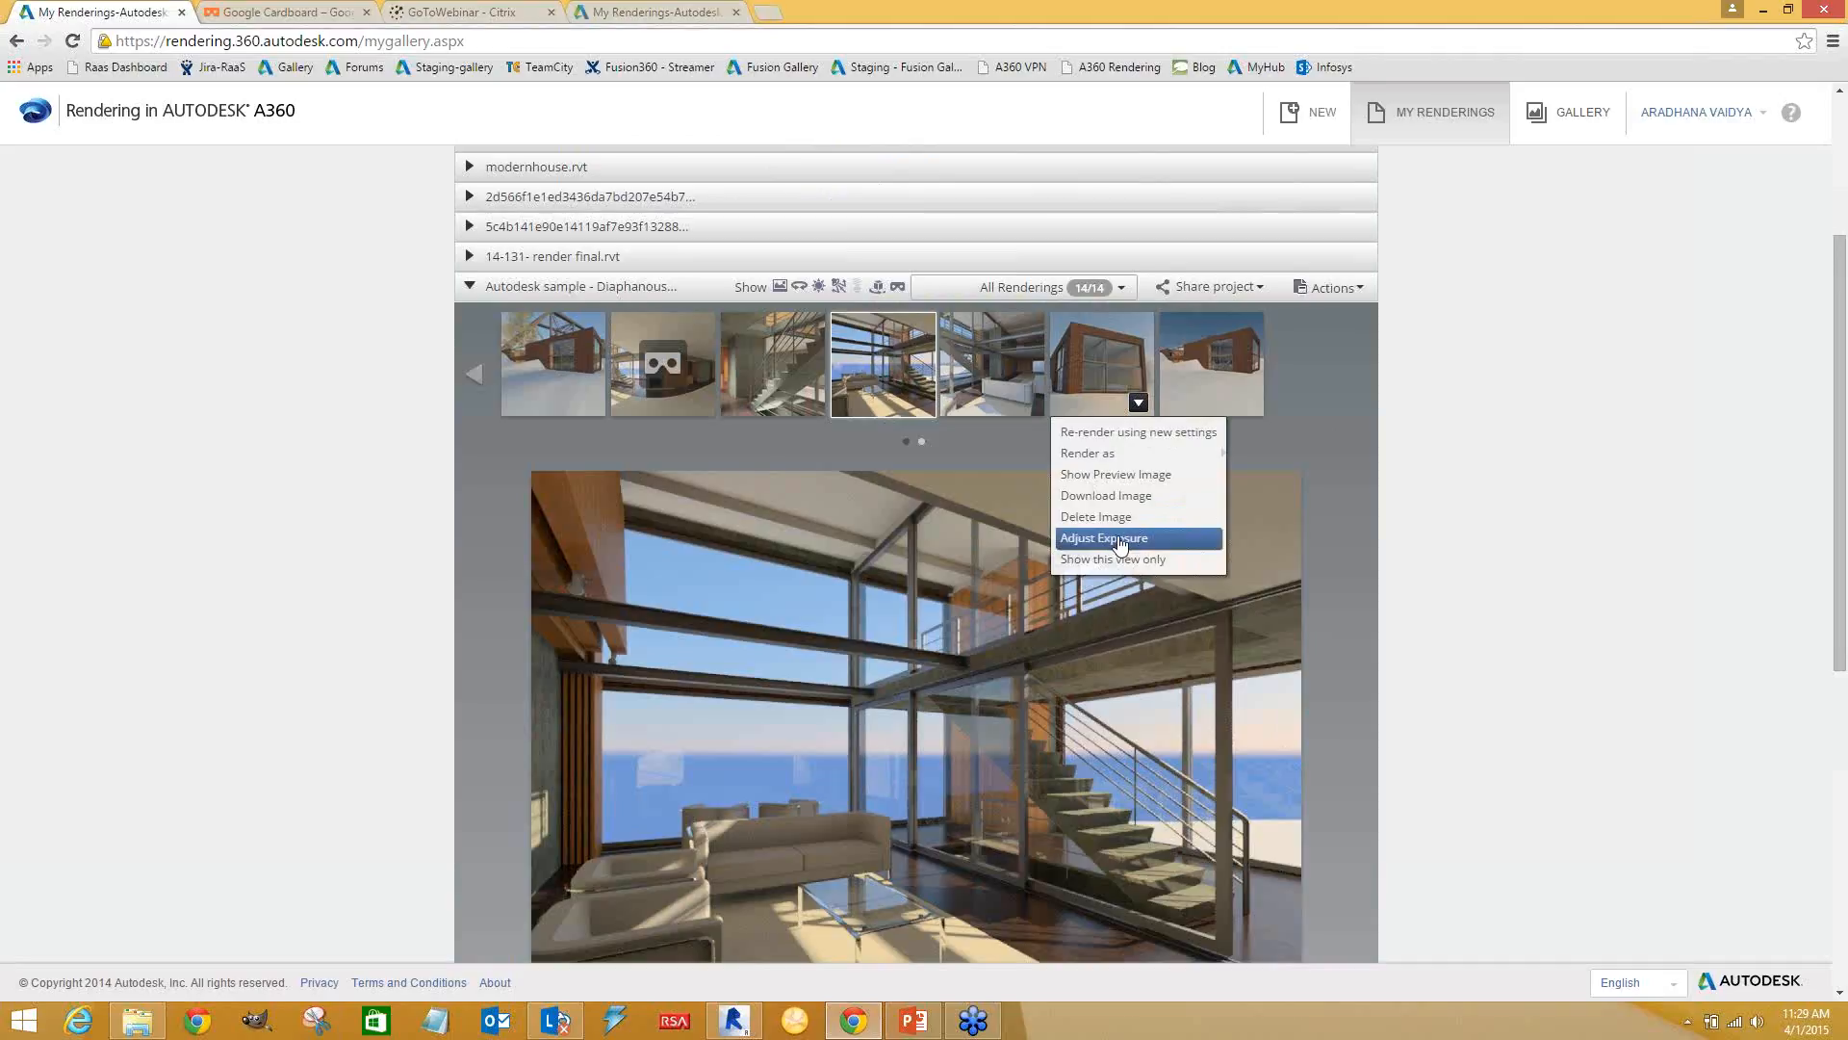
pyautogui.click(1333, 439)
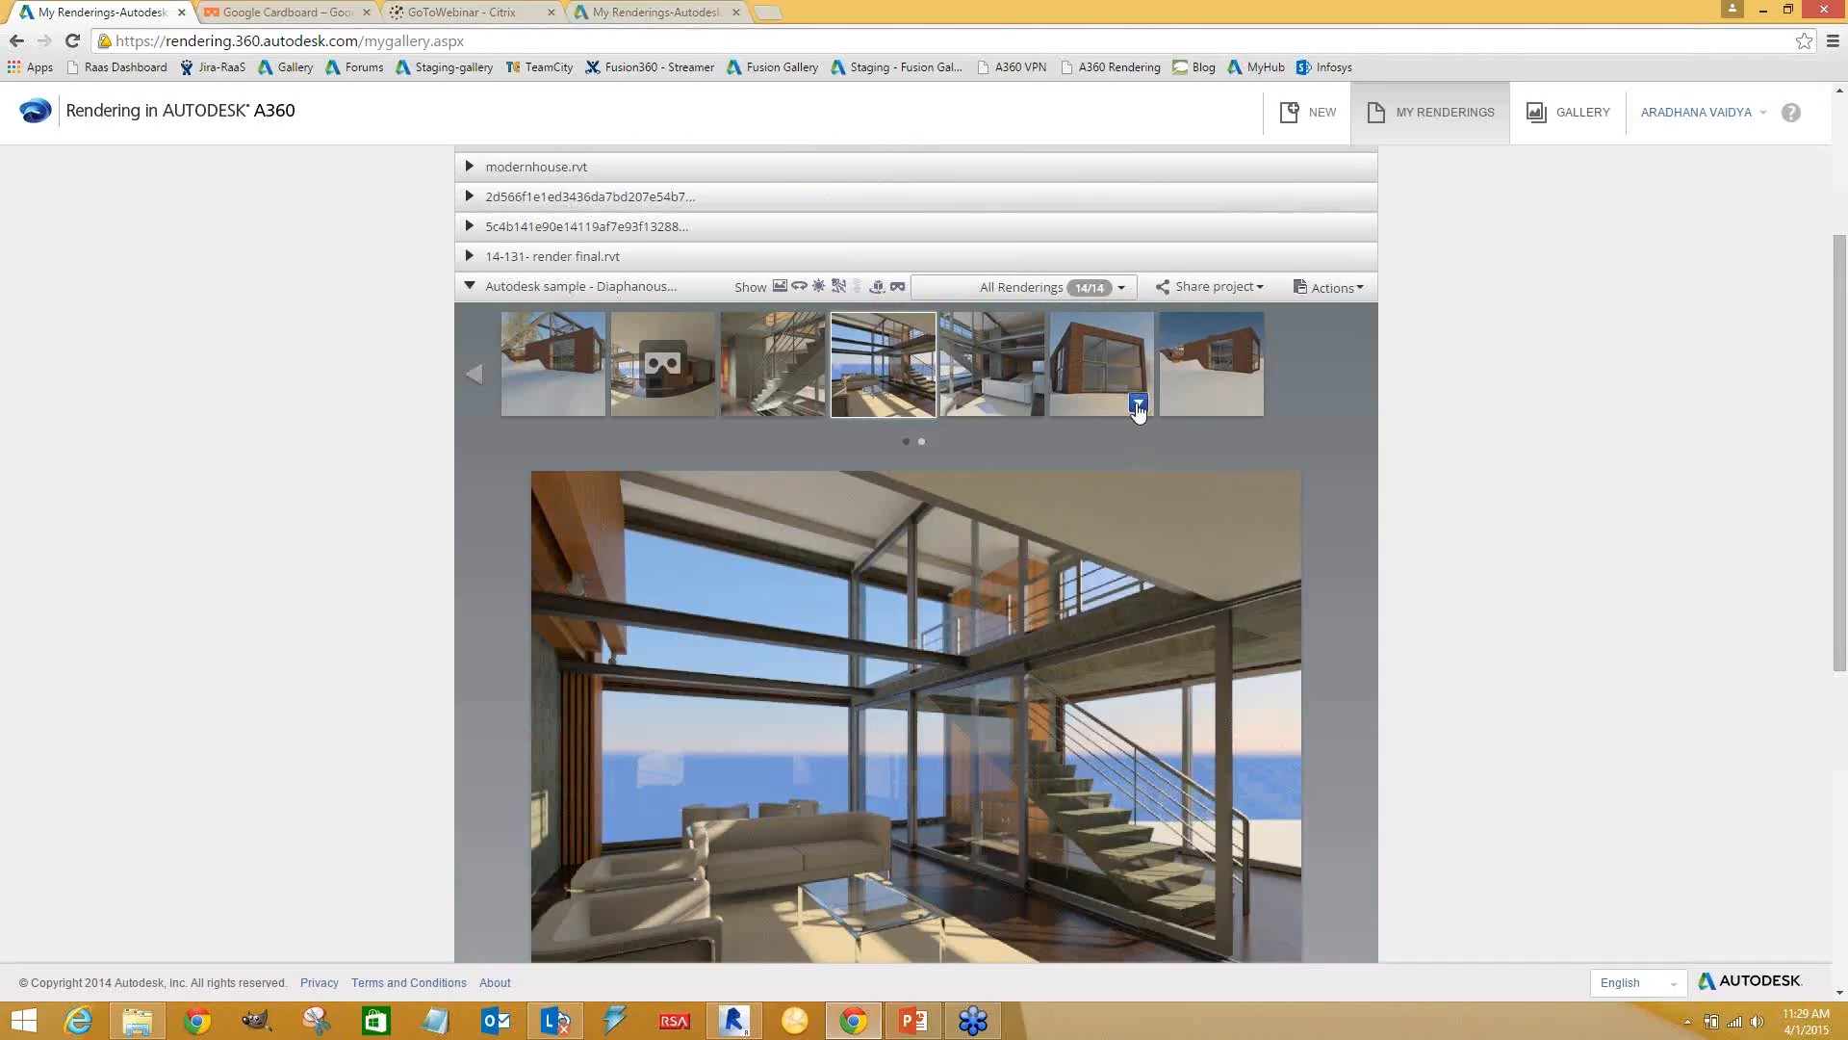
# Adjust the Camera_EXT_NE_Low rendering's exposure to 12.76, highlights to 0.1 and midtones to 0.94, increase its saturation, and close the exposure adjustment
pyautogui.click(1138, 404)
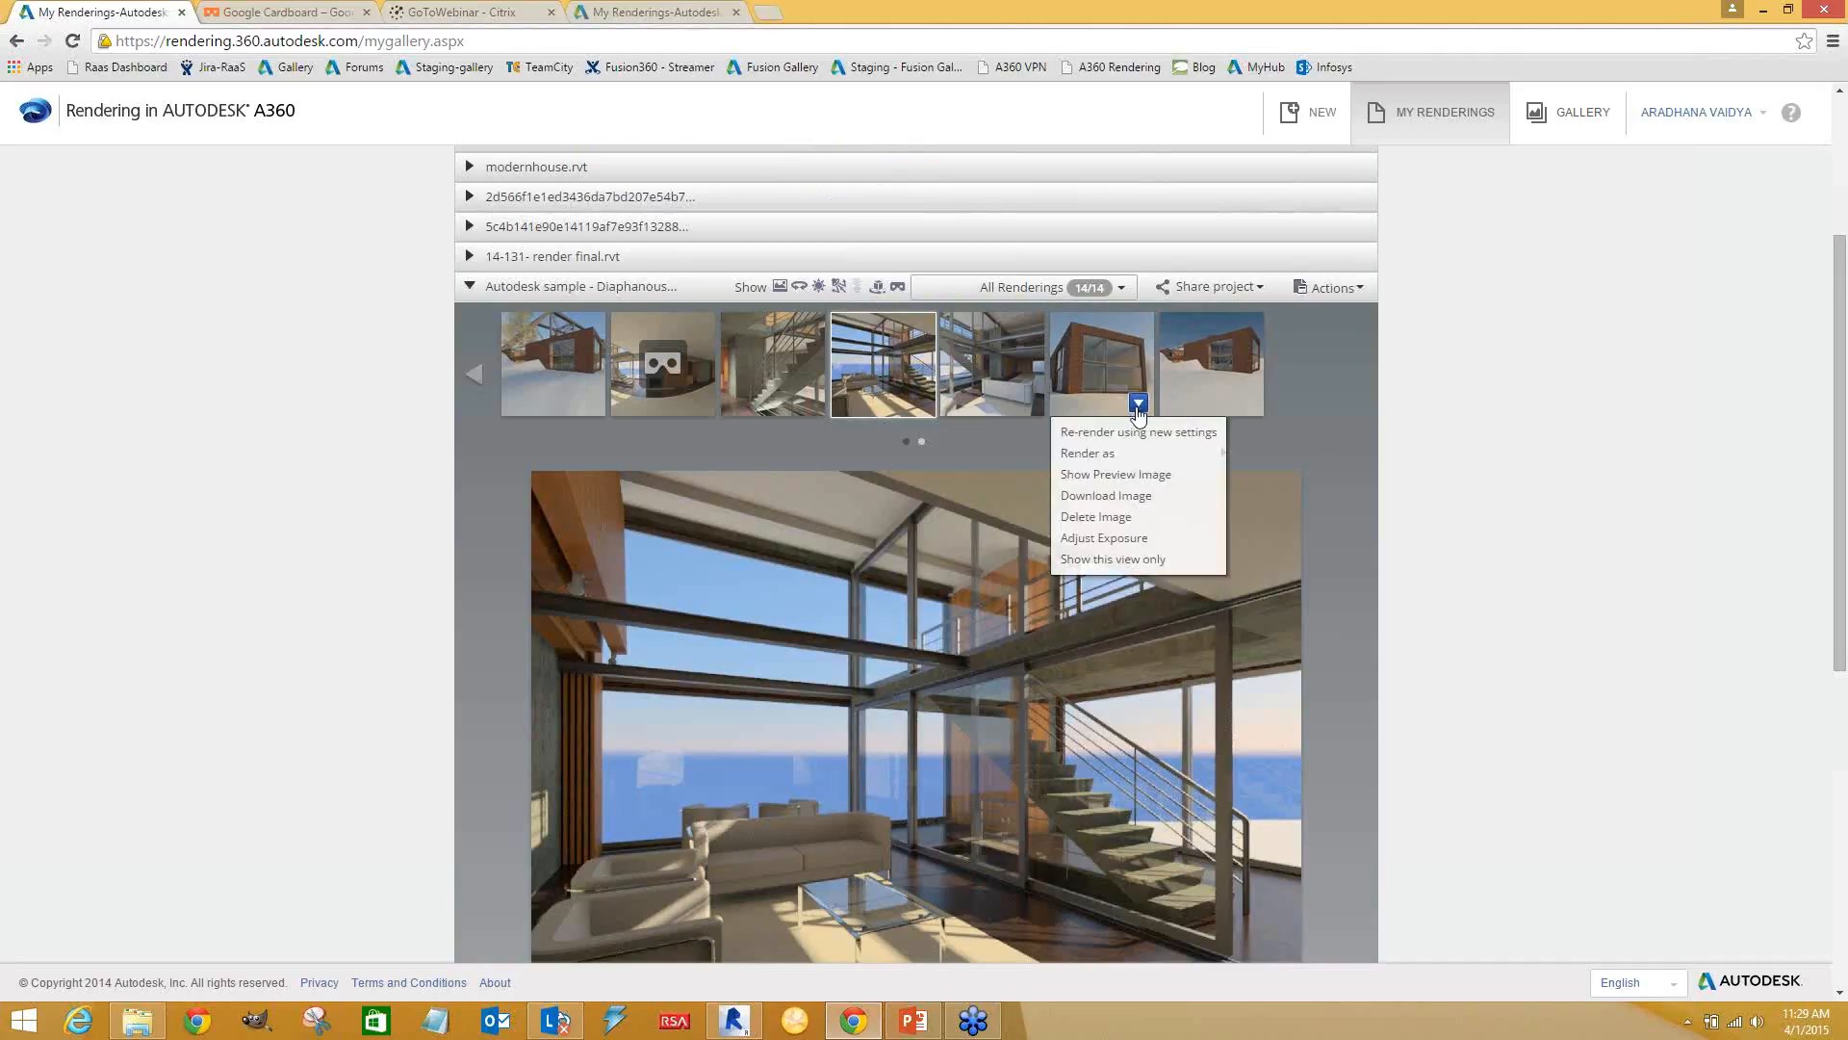
pyautogui.click(1120, 541)
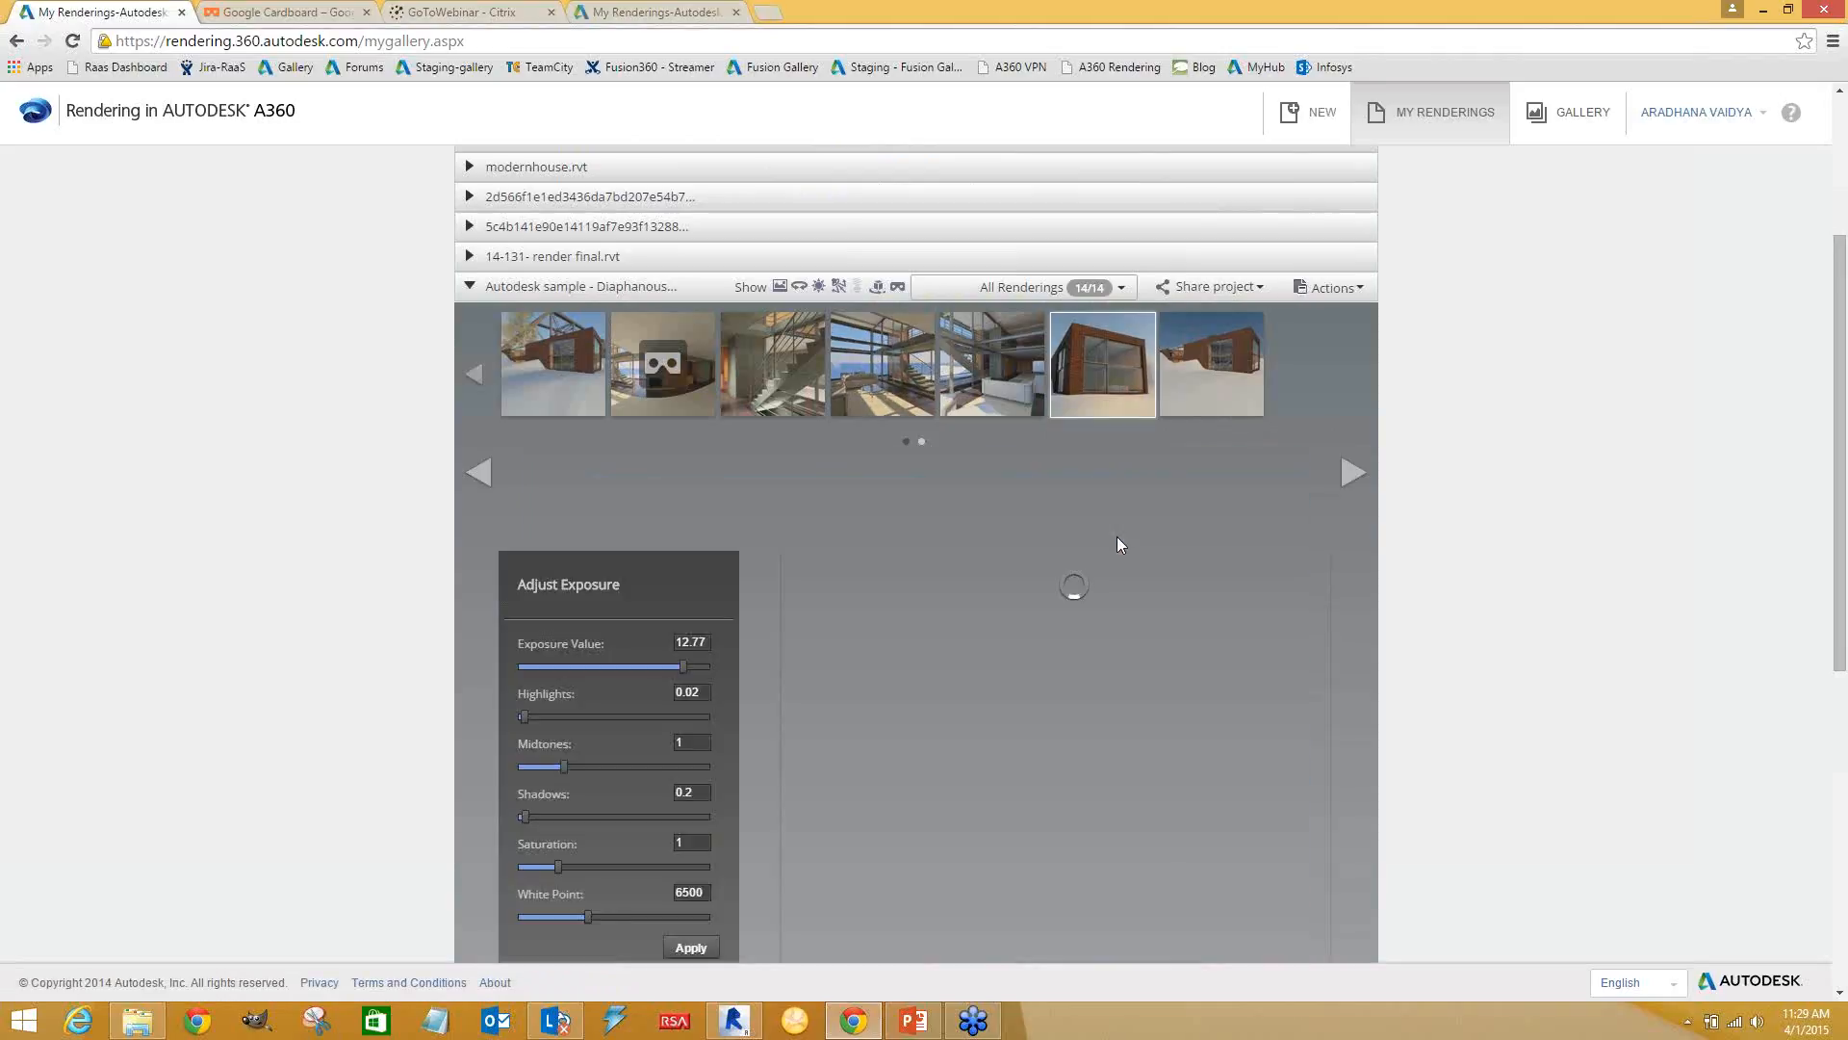
pyautogui.scroll(-2, 1139, 539)
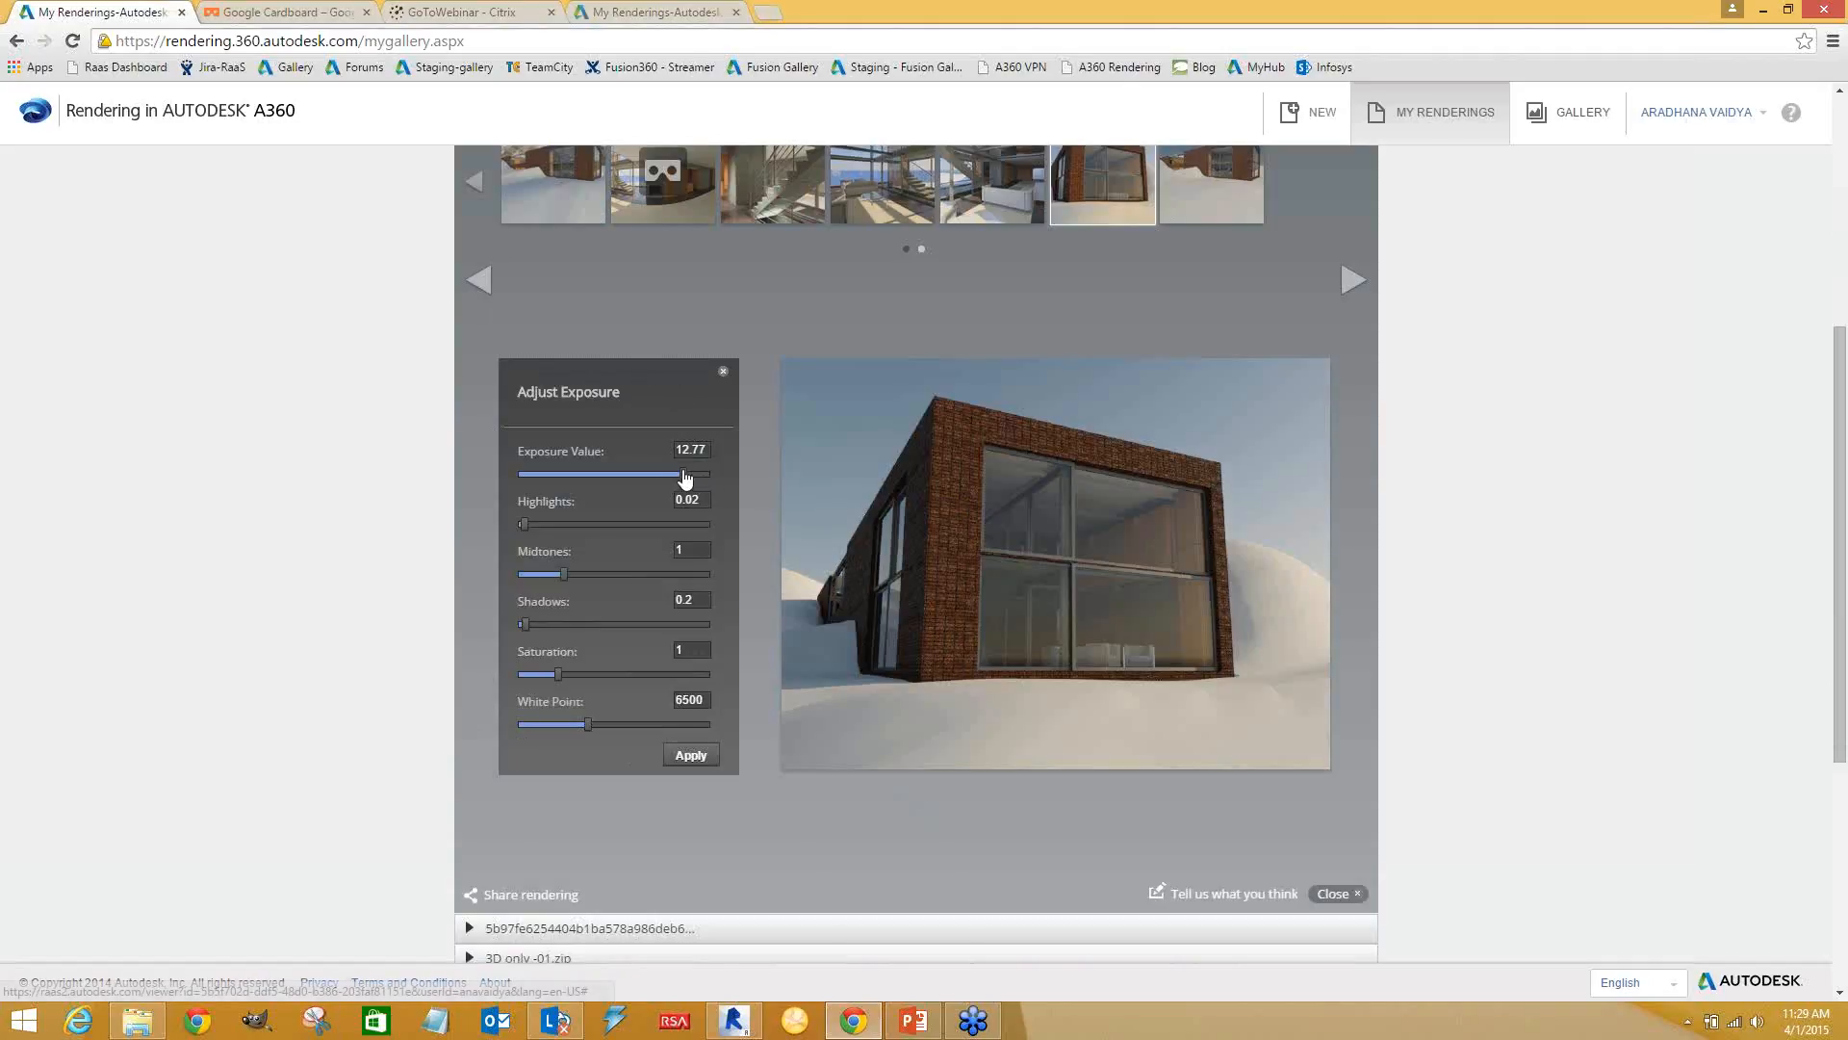
pyautogui.moveTo(684, 473)
pyautogui.mouseDown()
pyautogui.moveTo(648, 476)
pyautogui.moveTo(683, 493)
pyautogui.mouseUp()
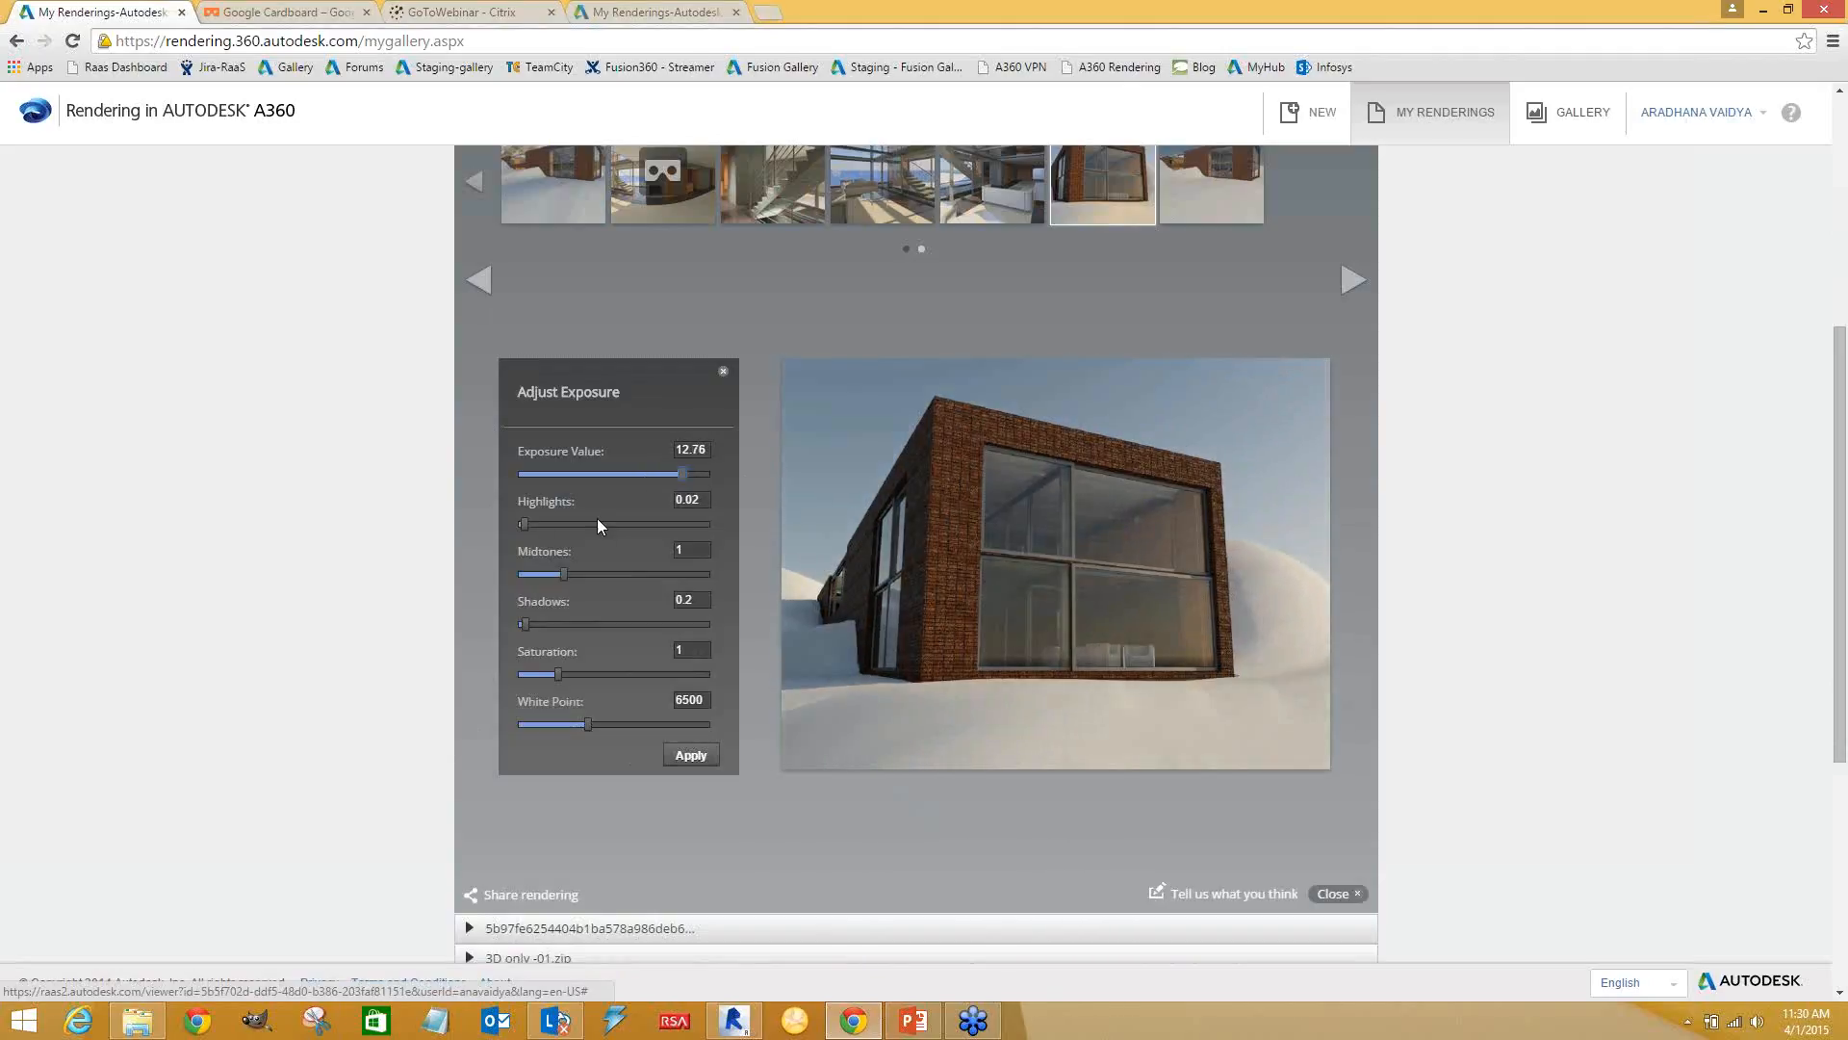
pyautogui.moveTo(524, 526); pyautogui.dragTo(562, 585)
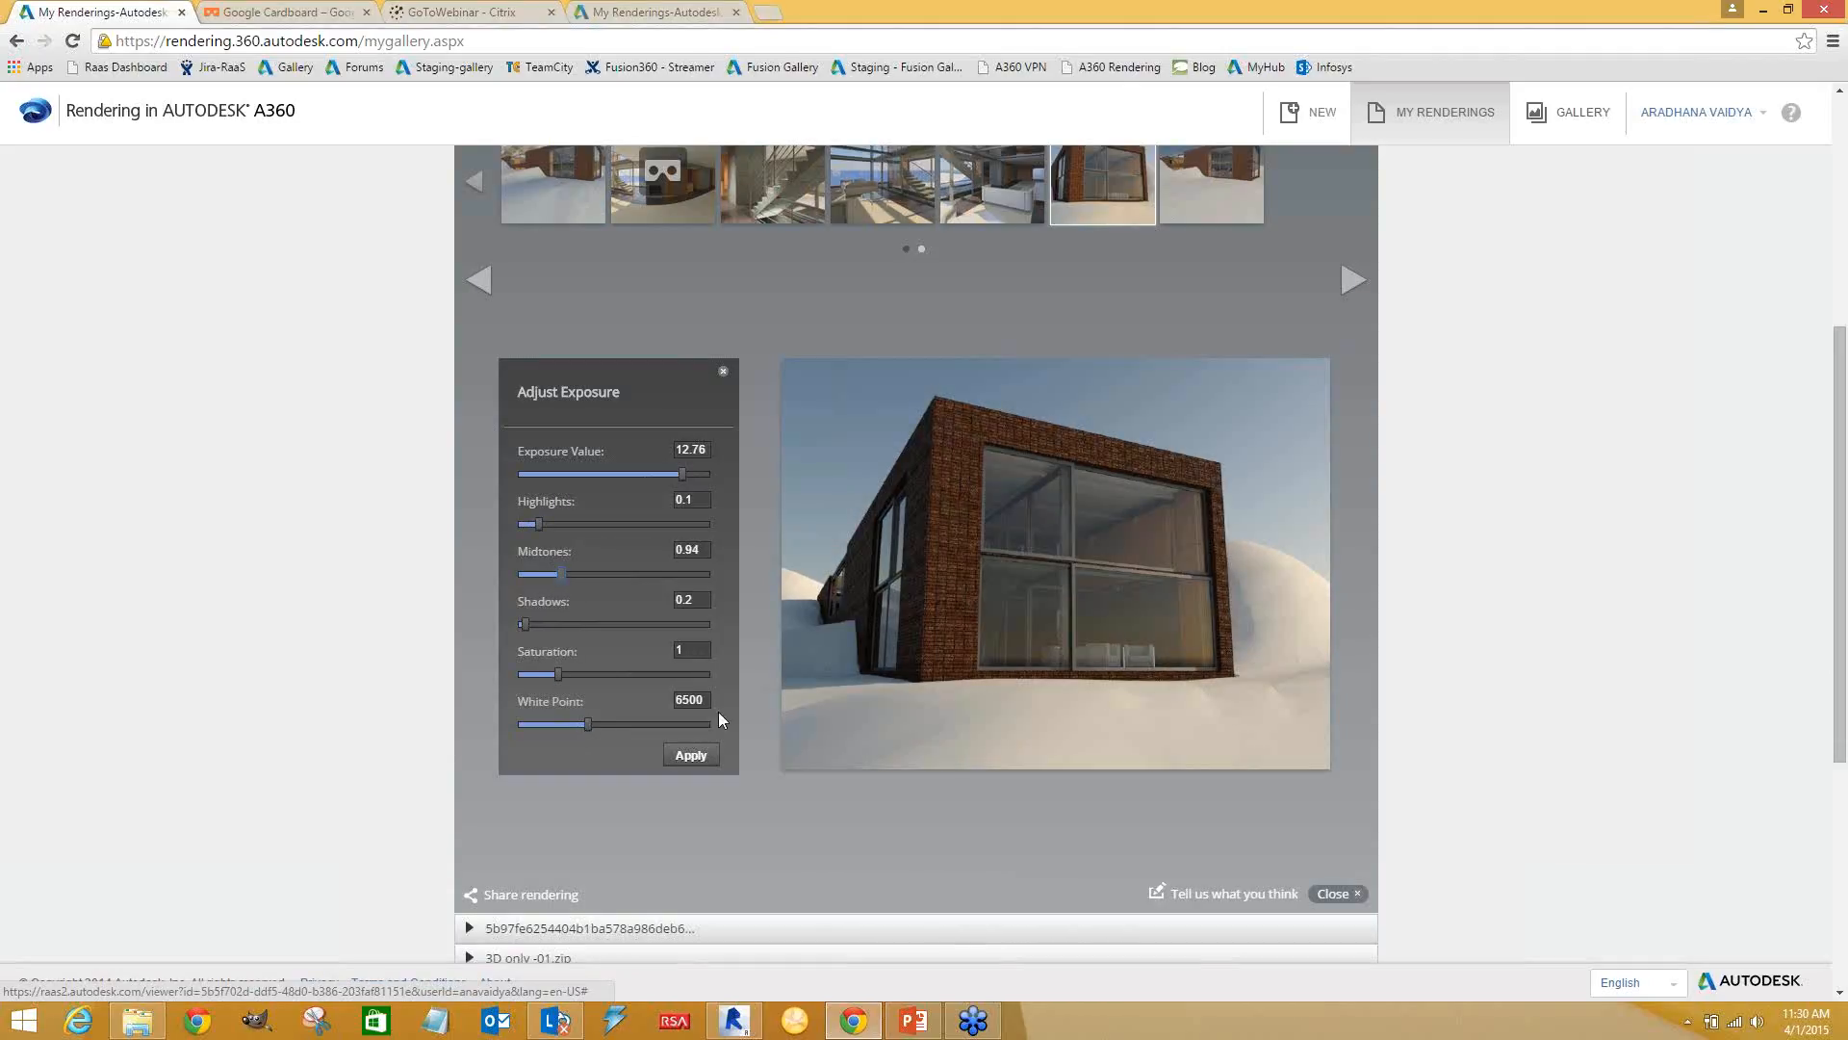
pyautogui.moveTo(553, 676)
pyautogui.mouseDown()
pyautogui.moveTo(537, 682)
pyautogui.moveTo(574, 681)
pyautogui.mouseUp()
pyautogui.click(723, 371)
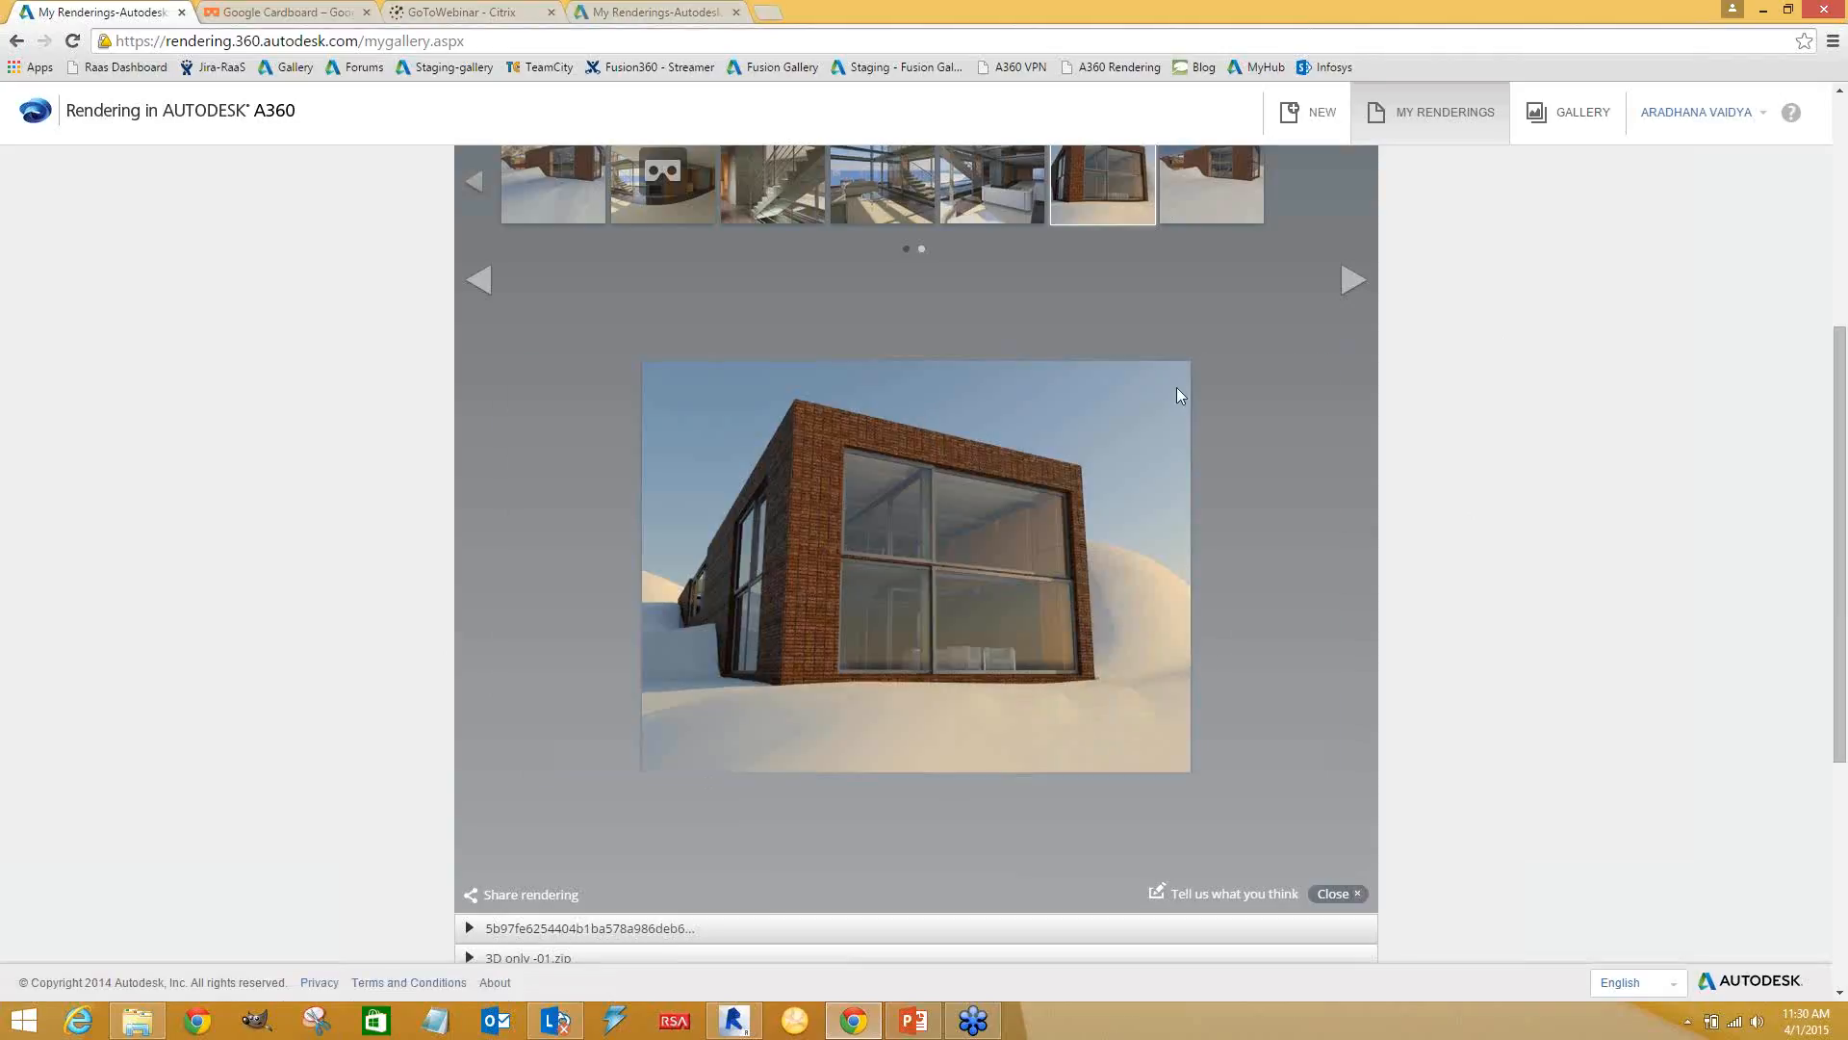
# Show the concrete staircase rendering at full size and view its sharing options
pyautogui.scroll(2, 1187, 410)
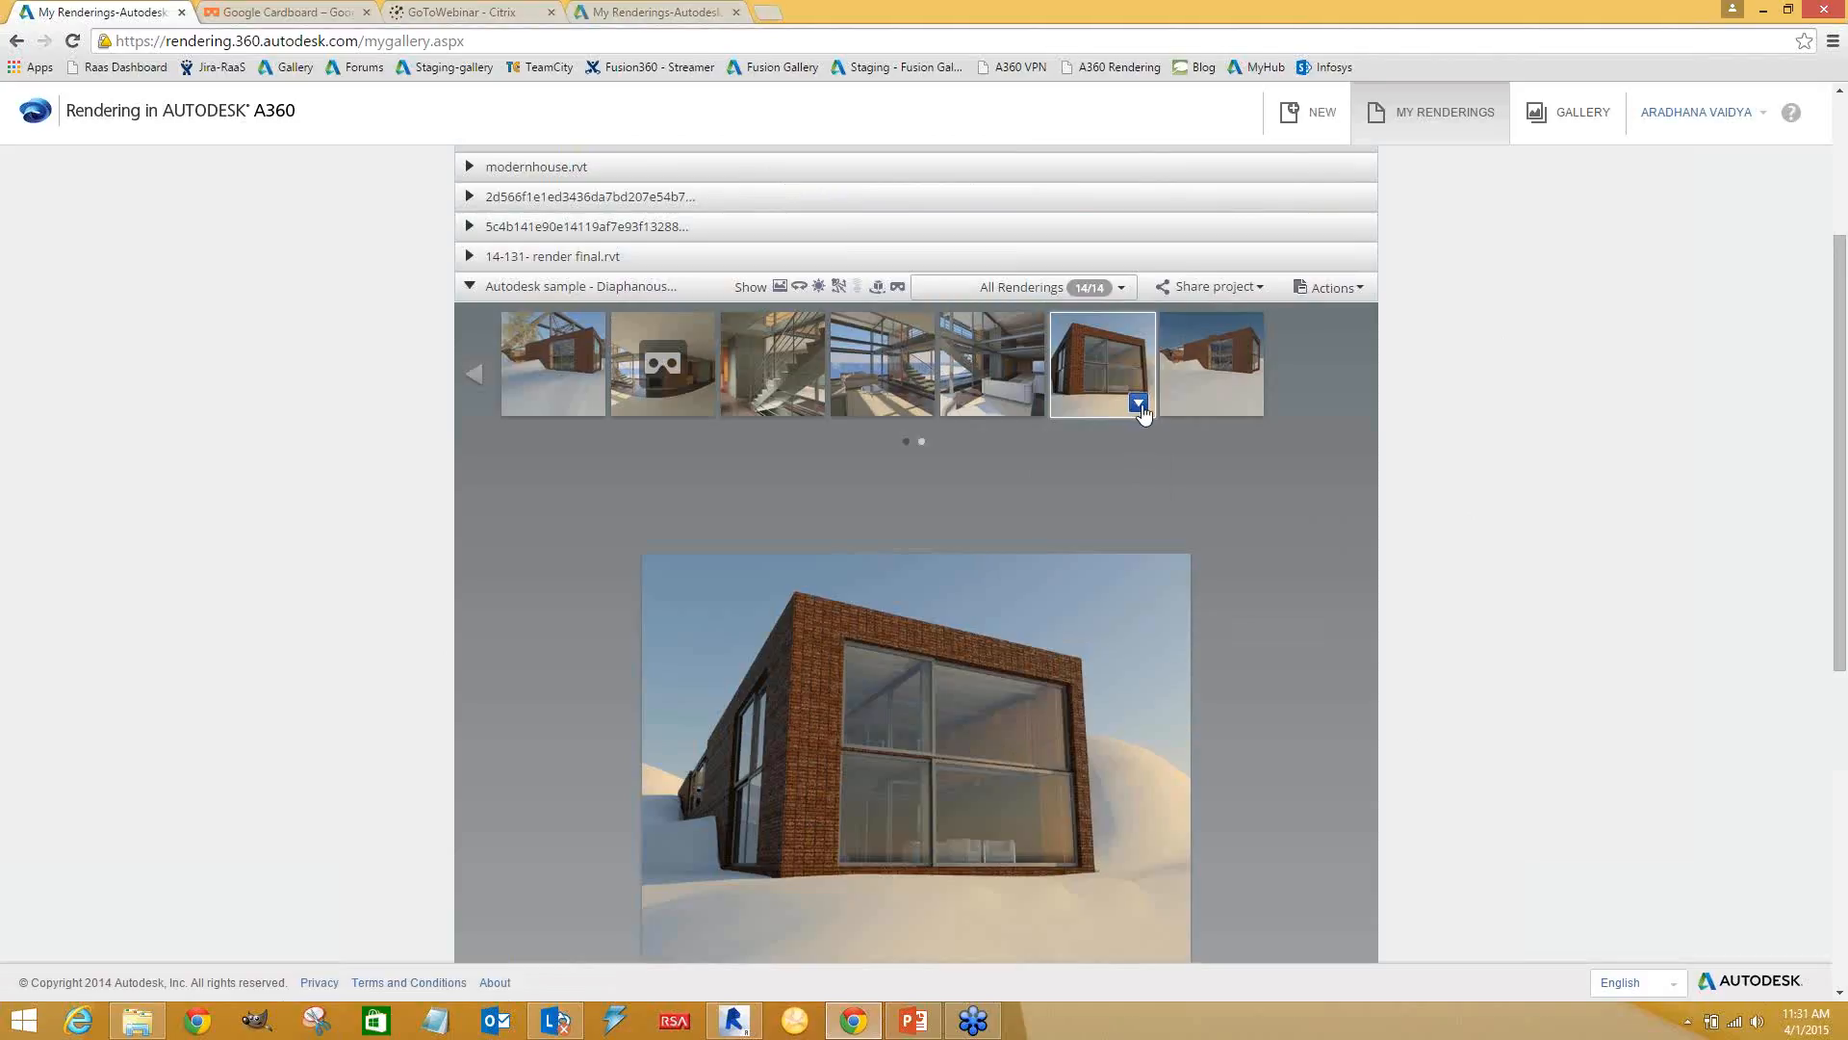
pyautogui.scroll(-3, 1320, 477)
pyautogui.scroll(2, 1181, 487)
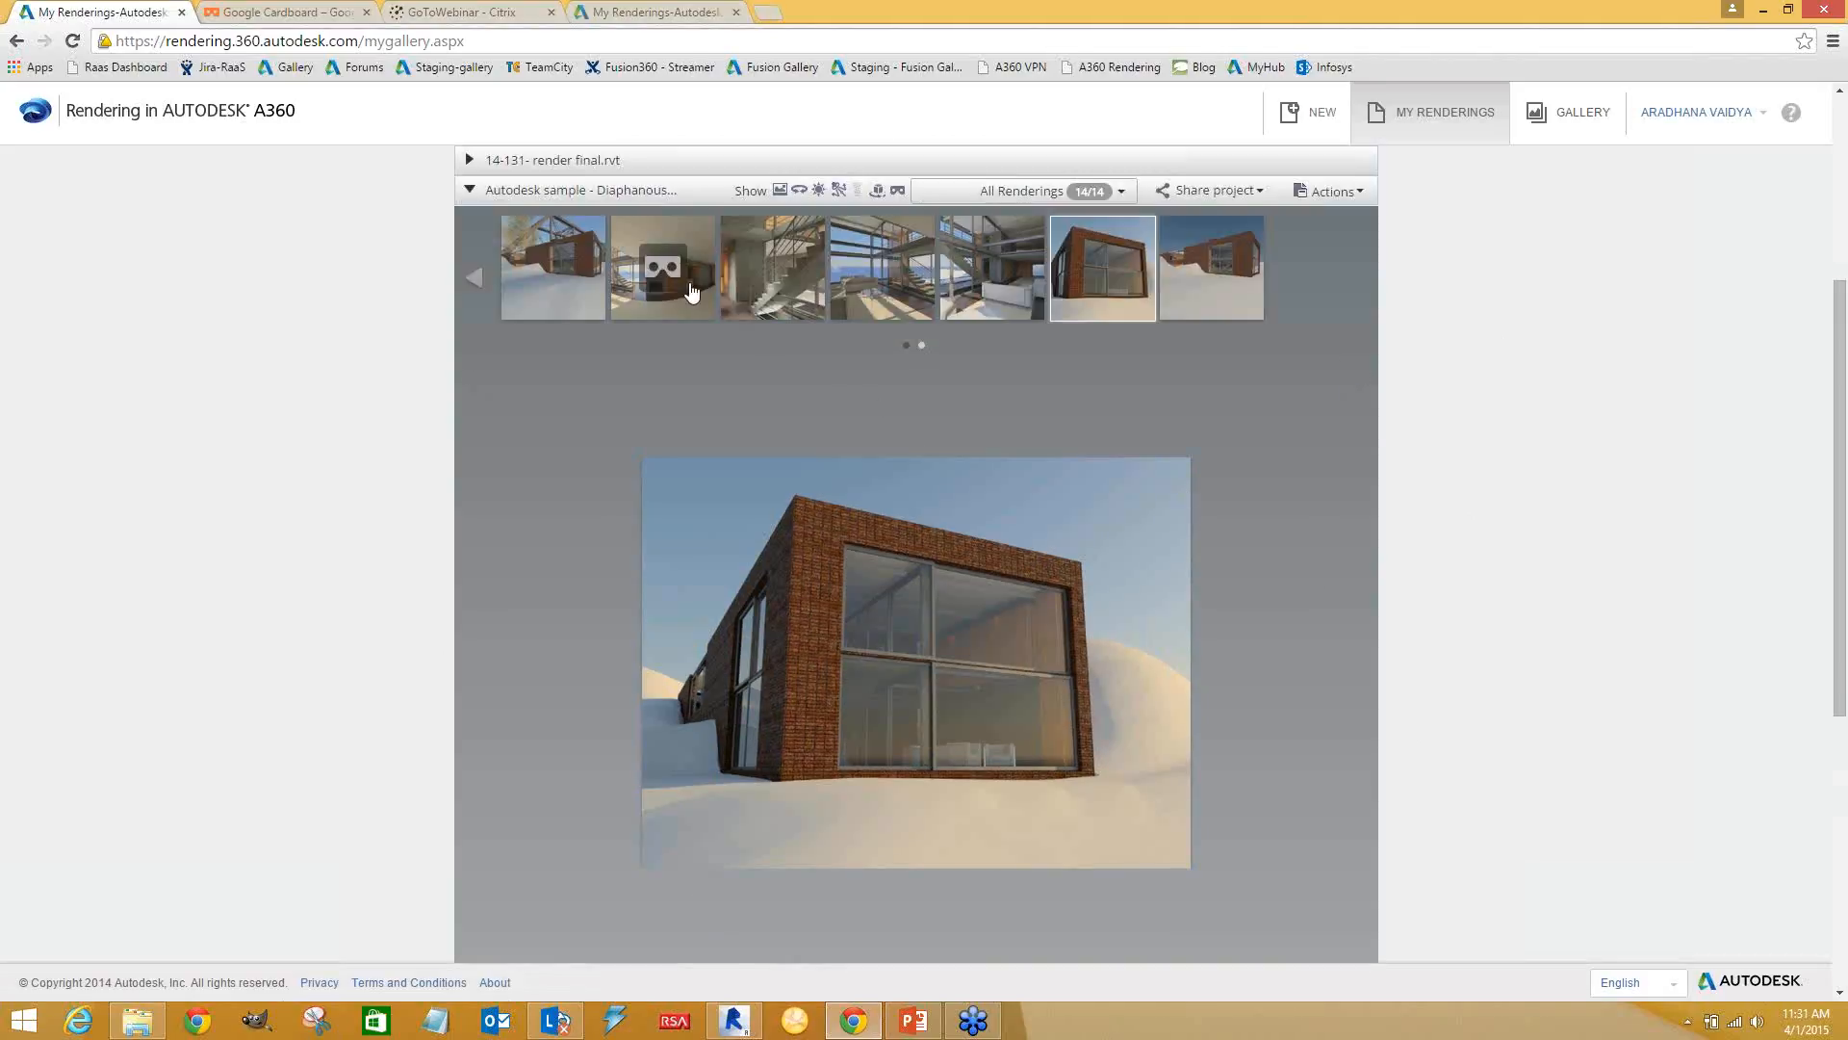
pyautogui.click(777, 266)
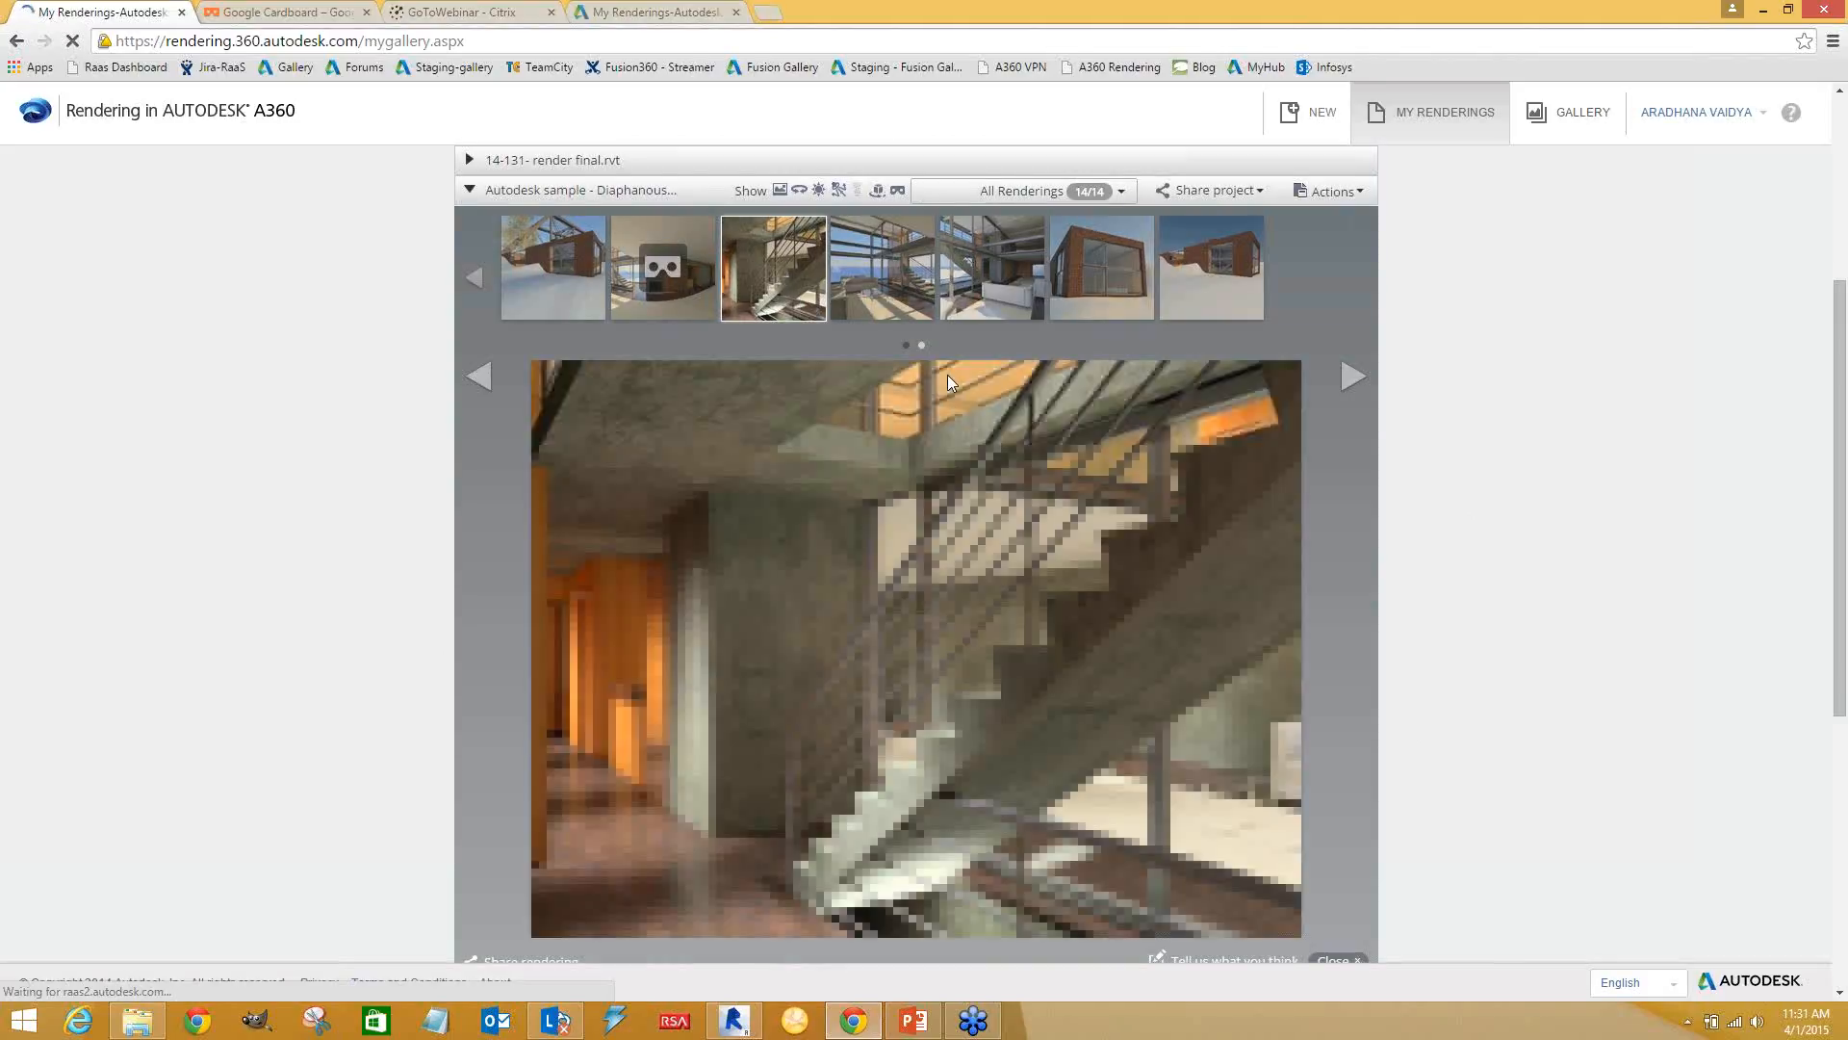
pyautogui.scroll(-3, 610, 545)
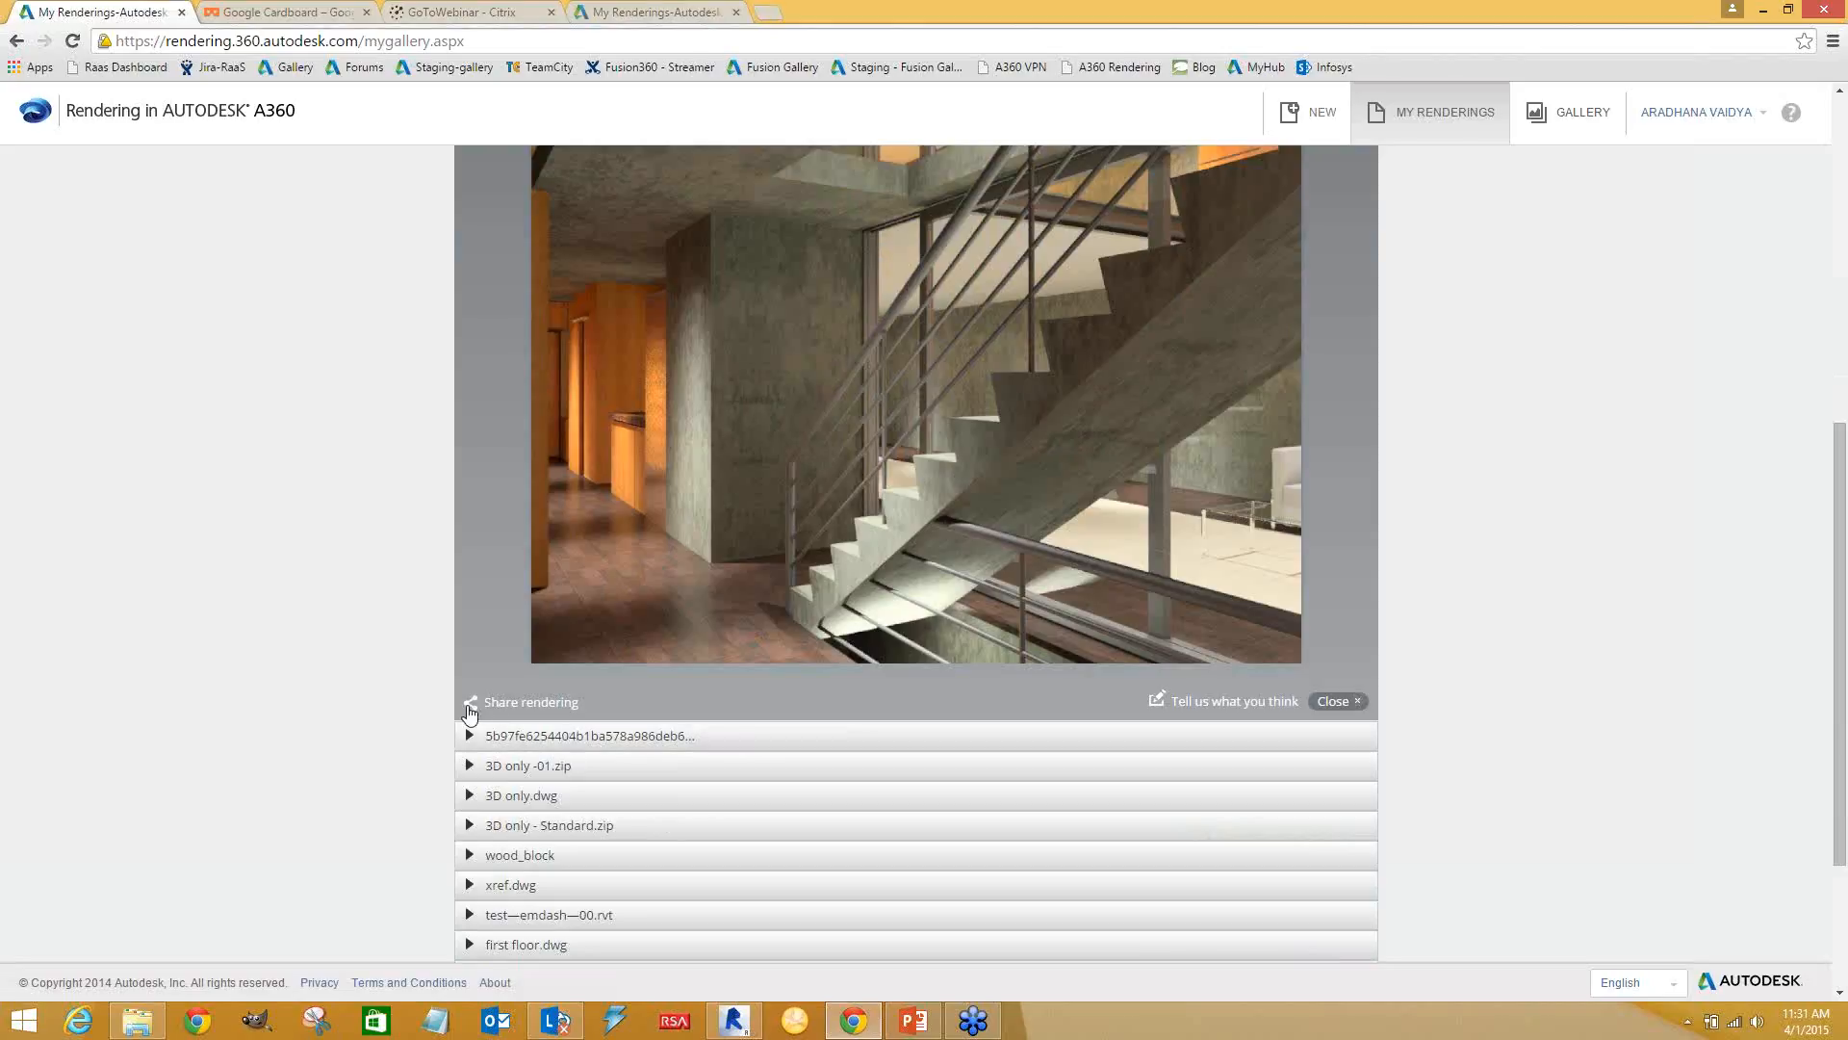
pyautogui.click(529, 706)
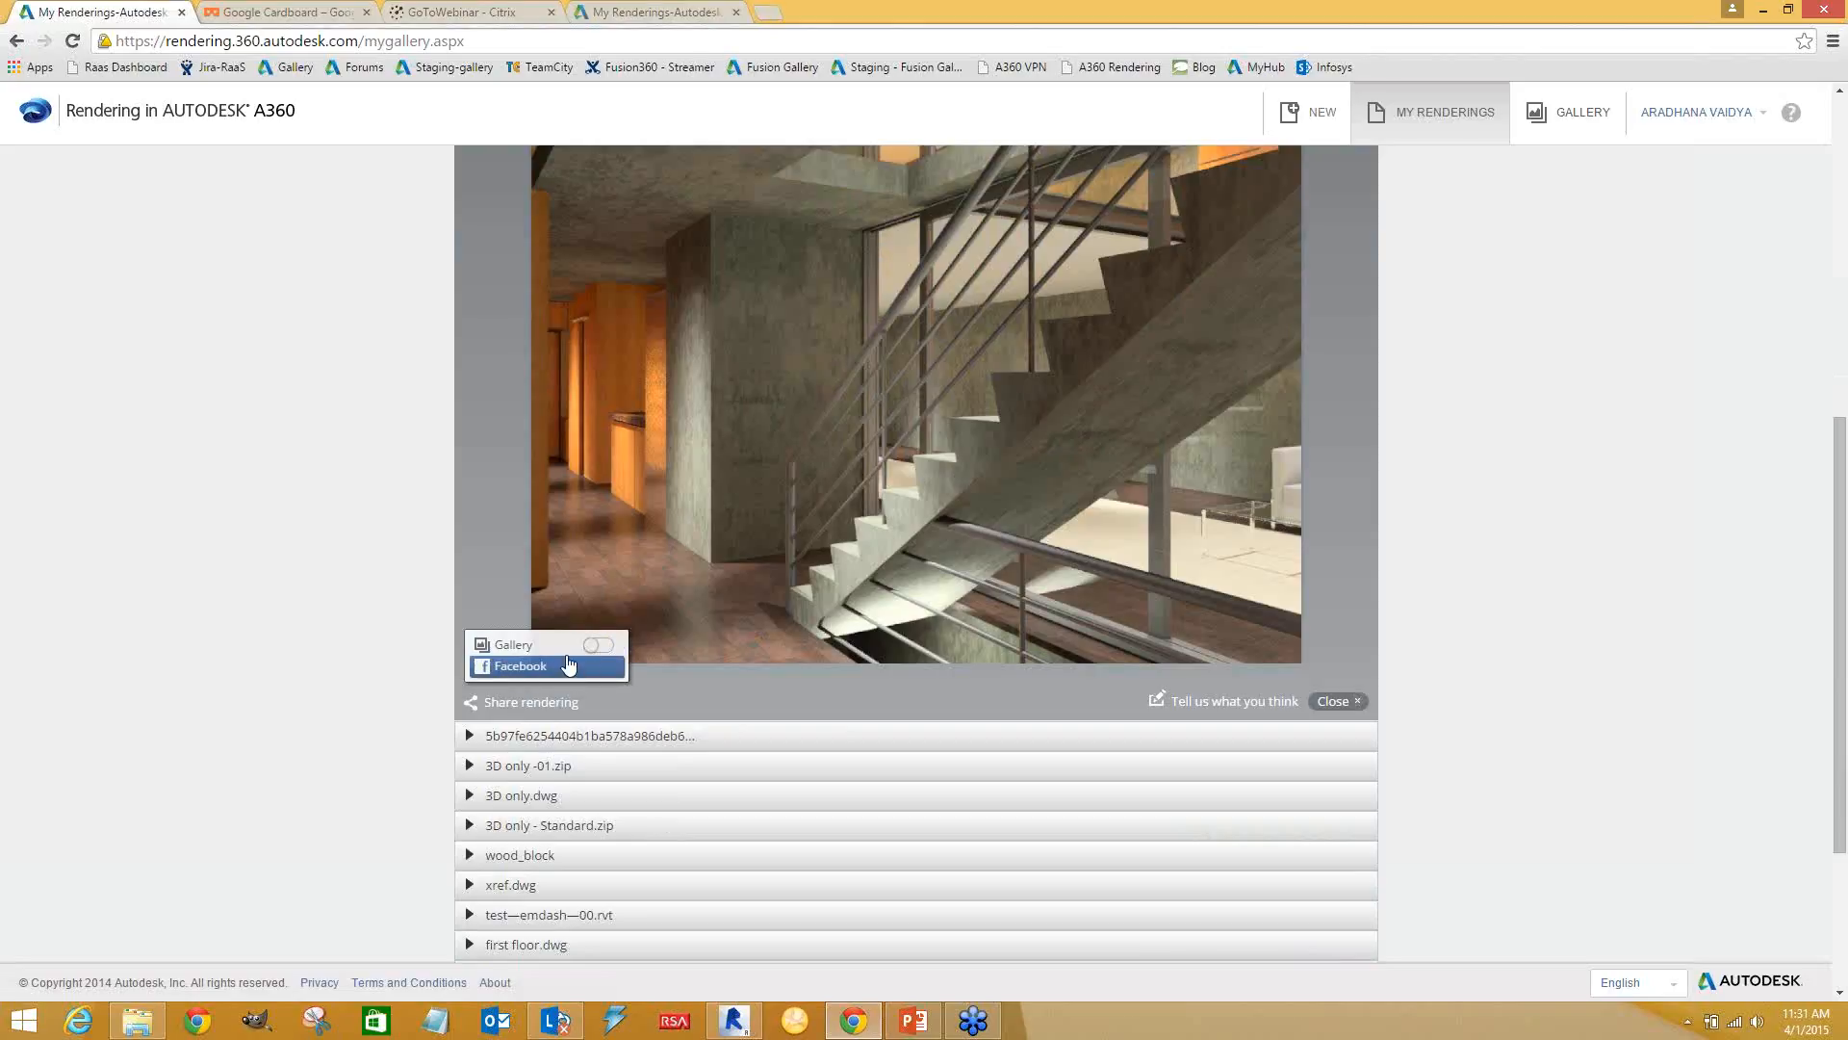
# View the sharing options for the whole Diaphanous sample project and dismiss them
pyautogui.scroll(3, 316, 576)
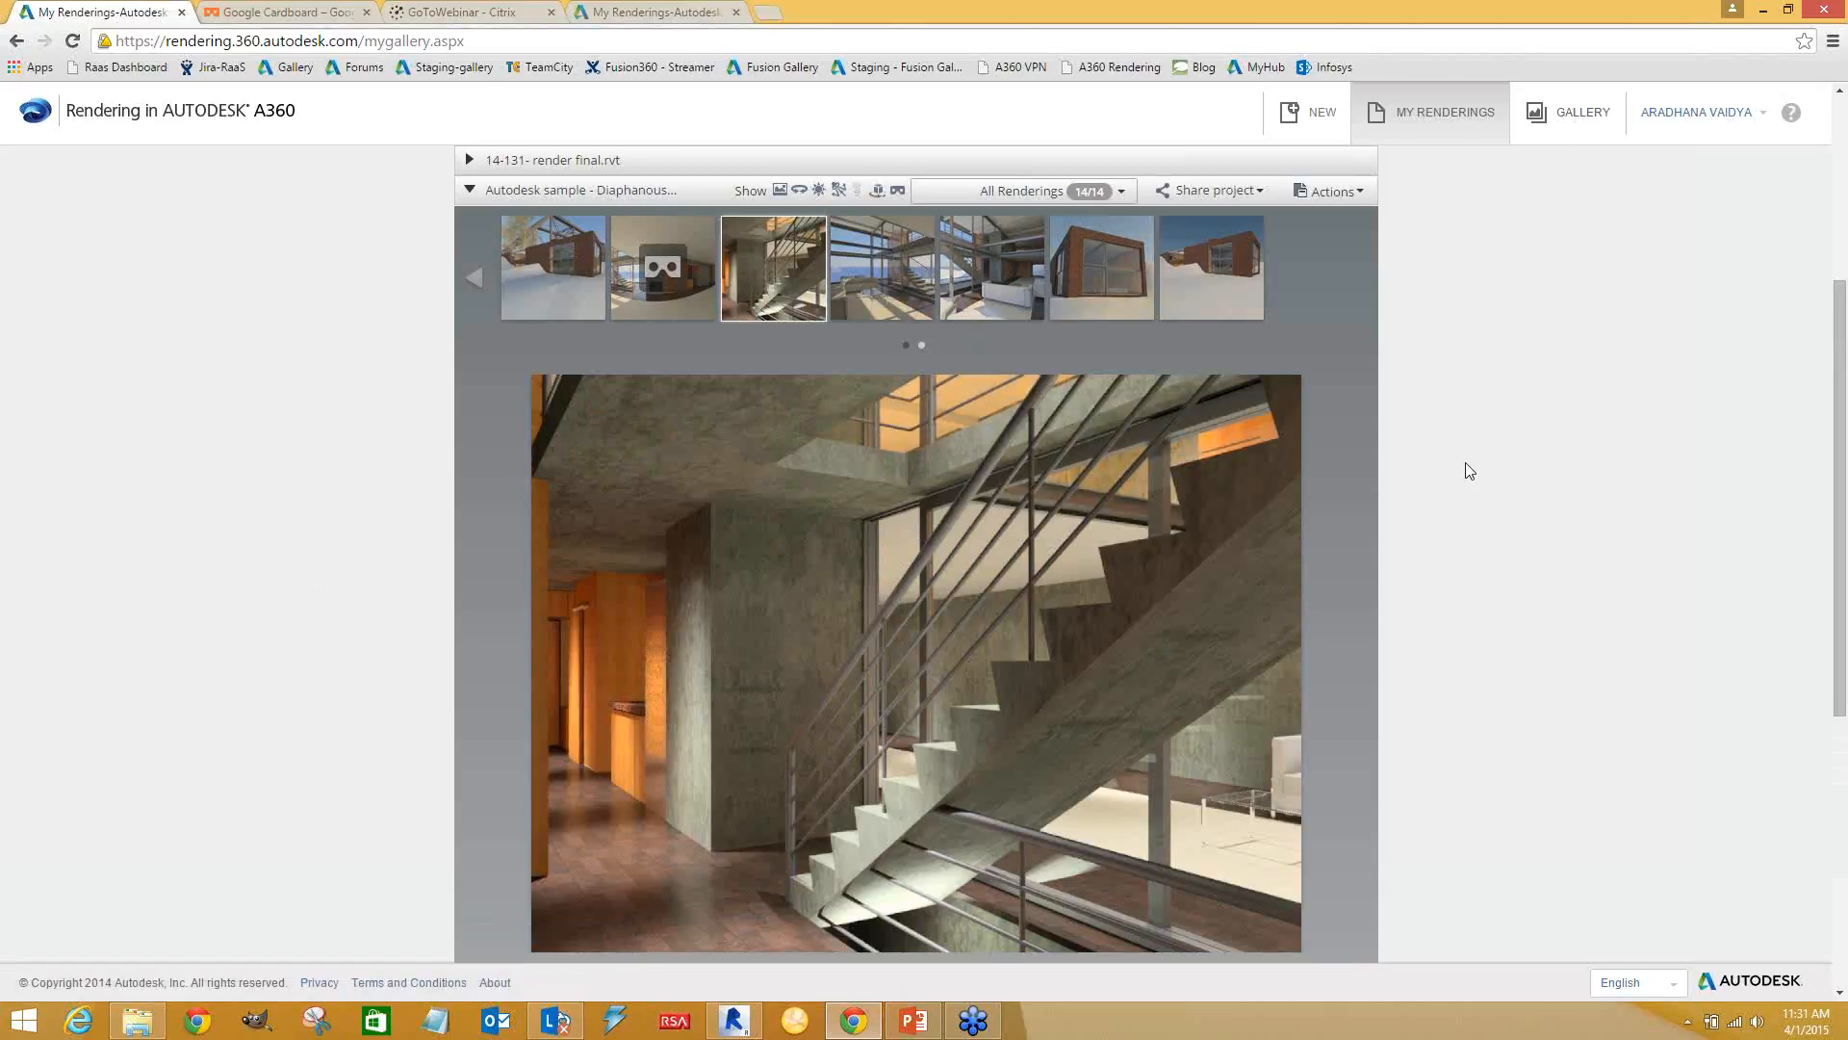
pyautogui.scroll(-1, 1465, 470)
pyautogui.scroll(1, 740, 778)
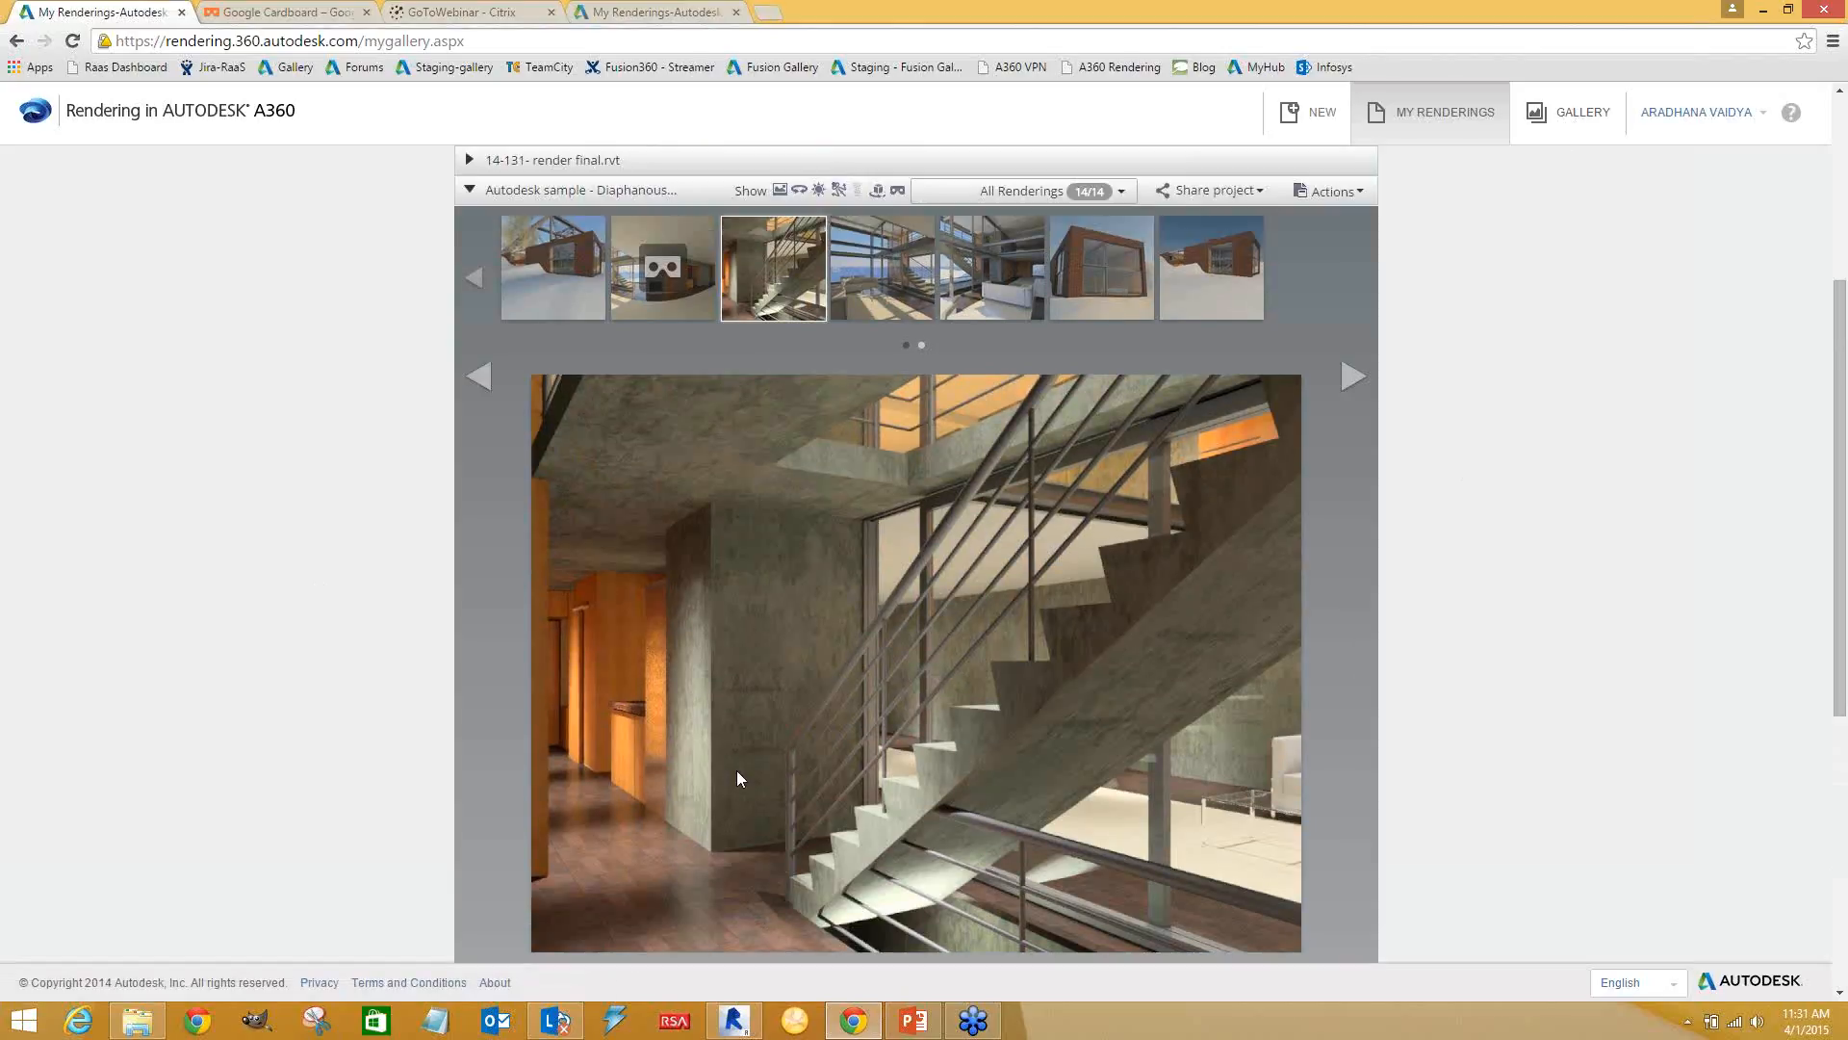
pyautogui.click(1262, 193)
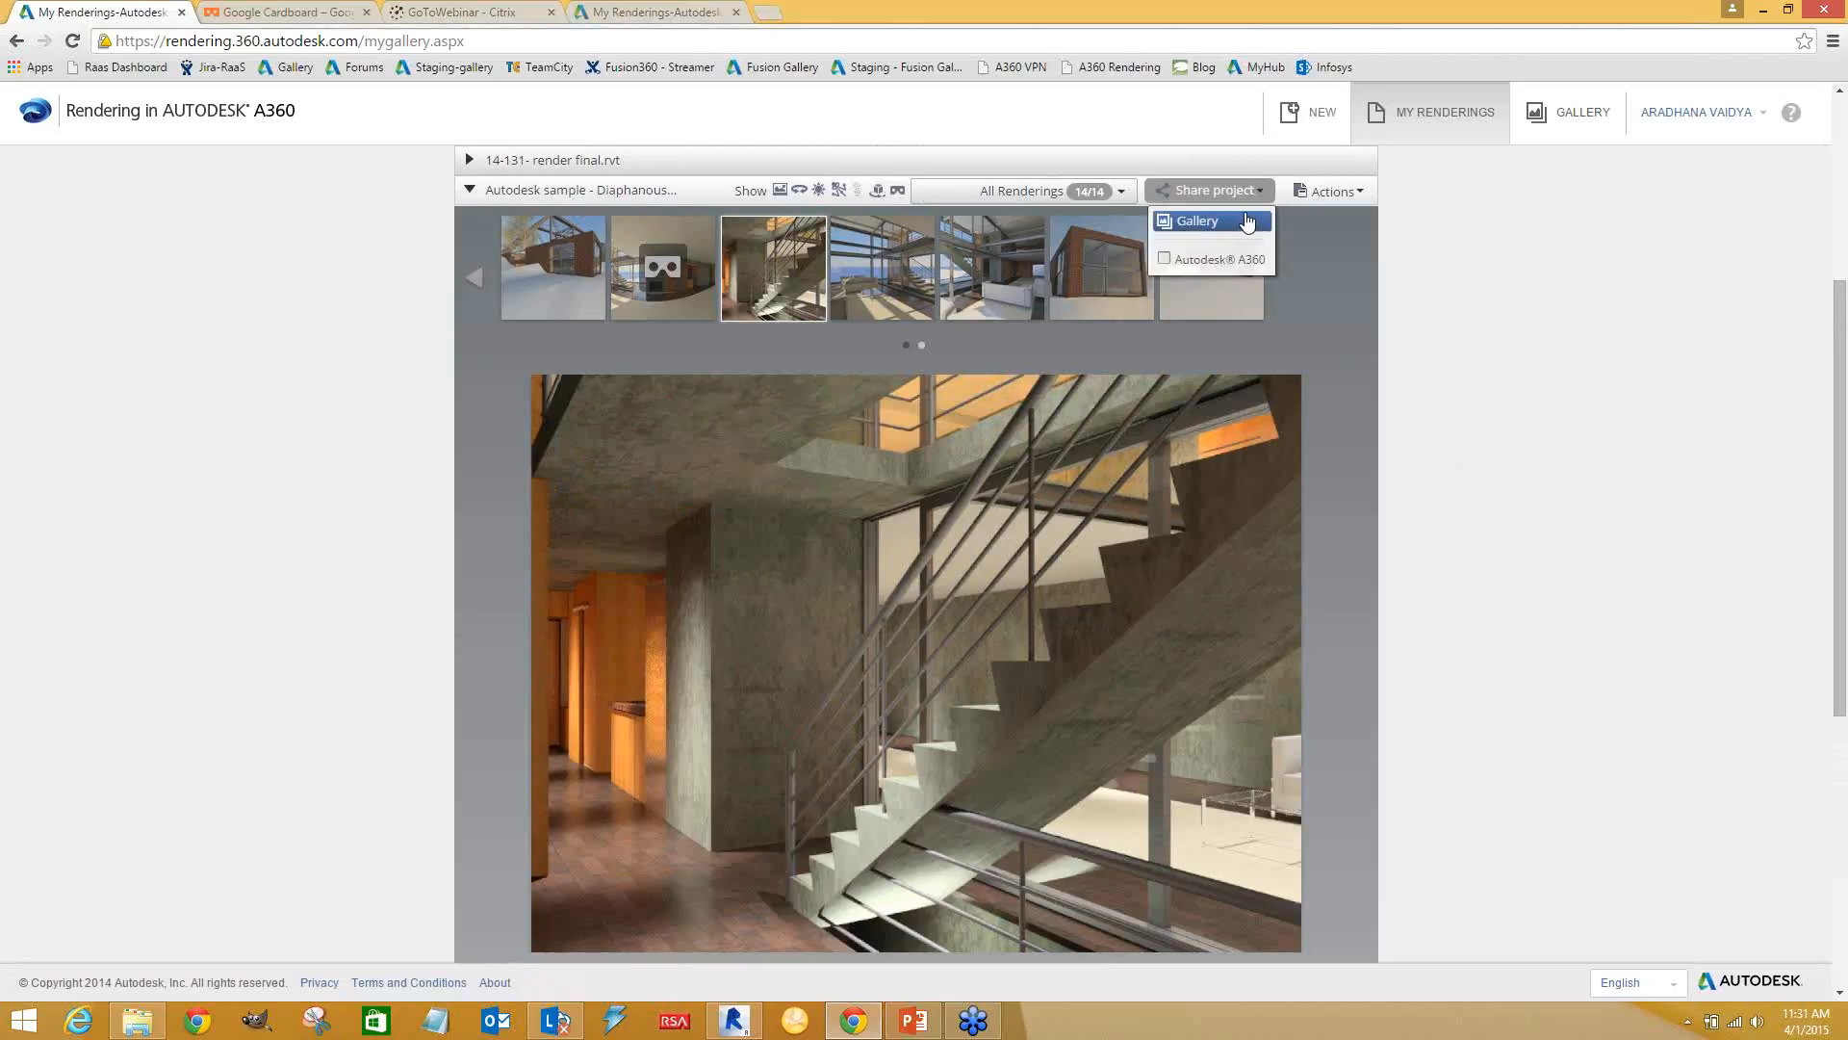
pyautogui.click(1511, 210)
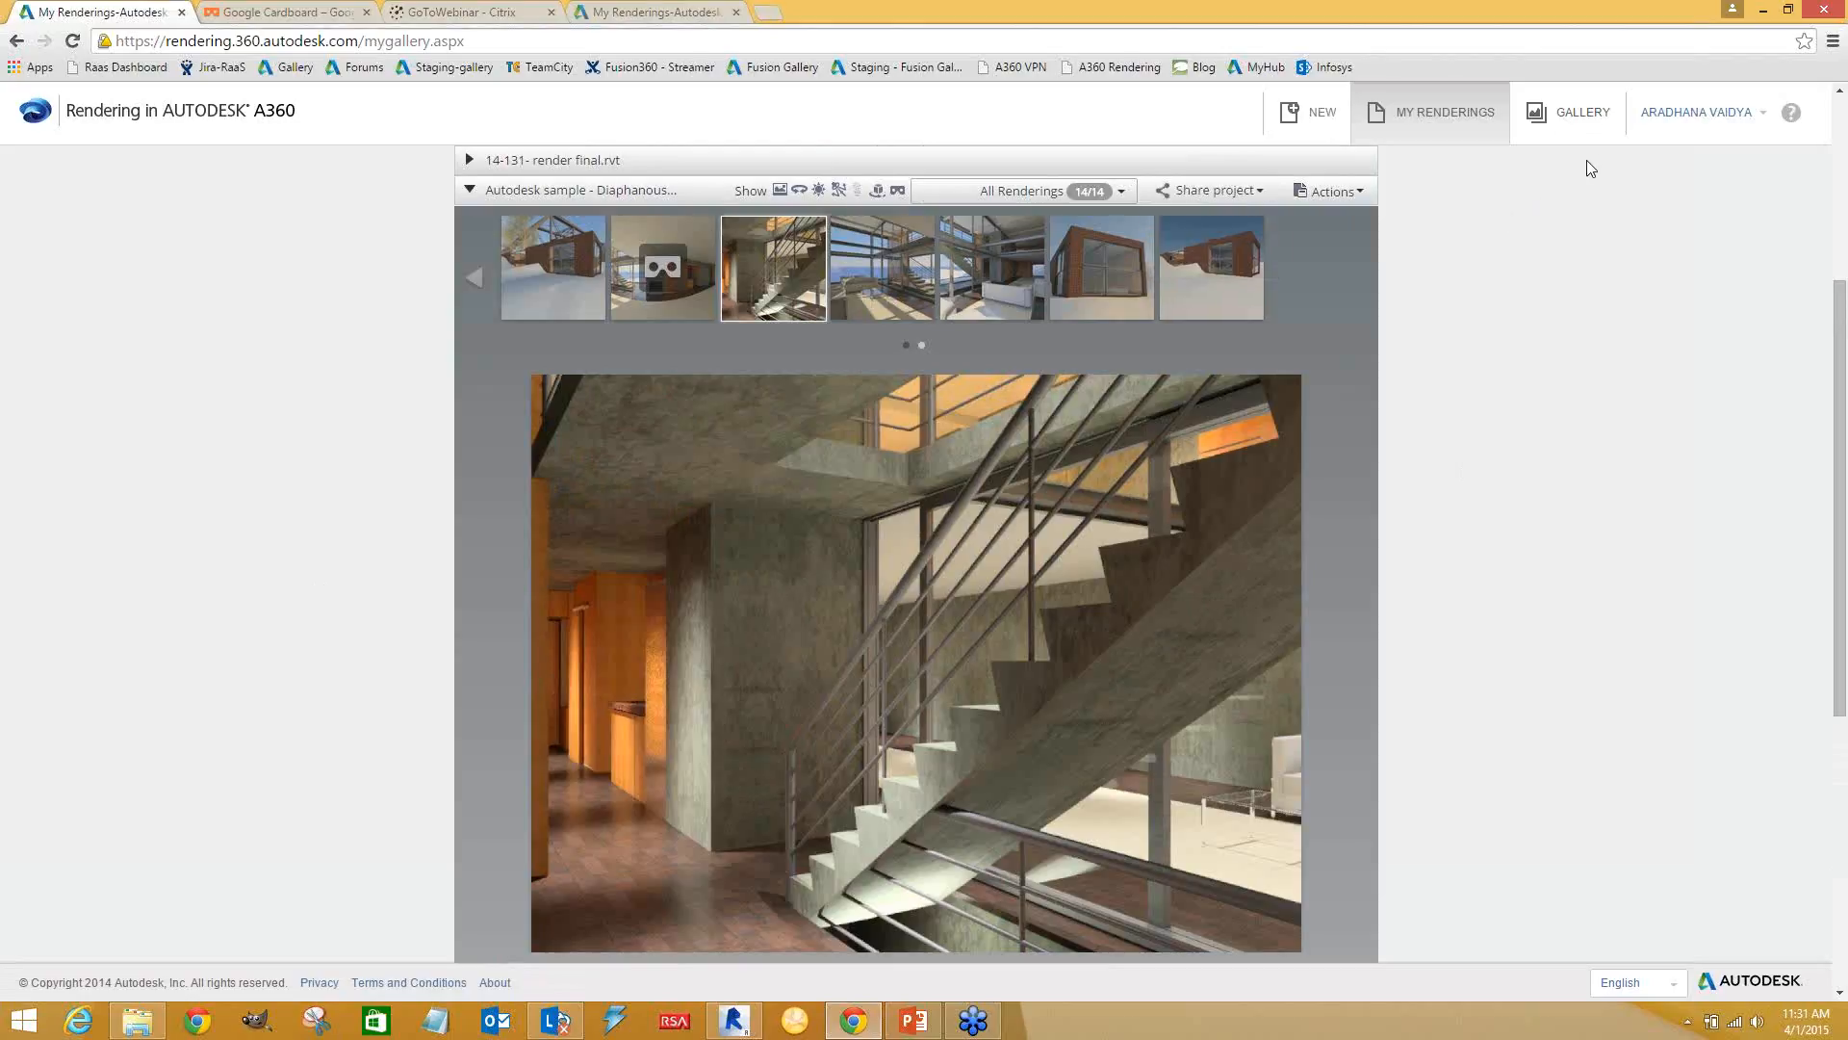
# Open the public rendering gallery and show only the featured items
pyautogui.click(1587, 115)
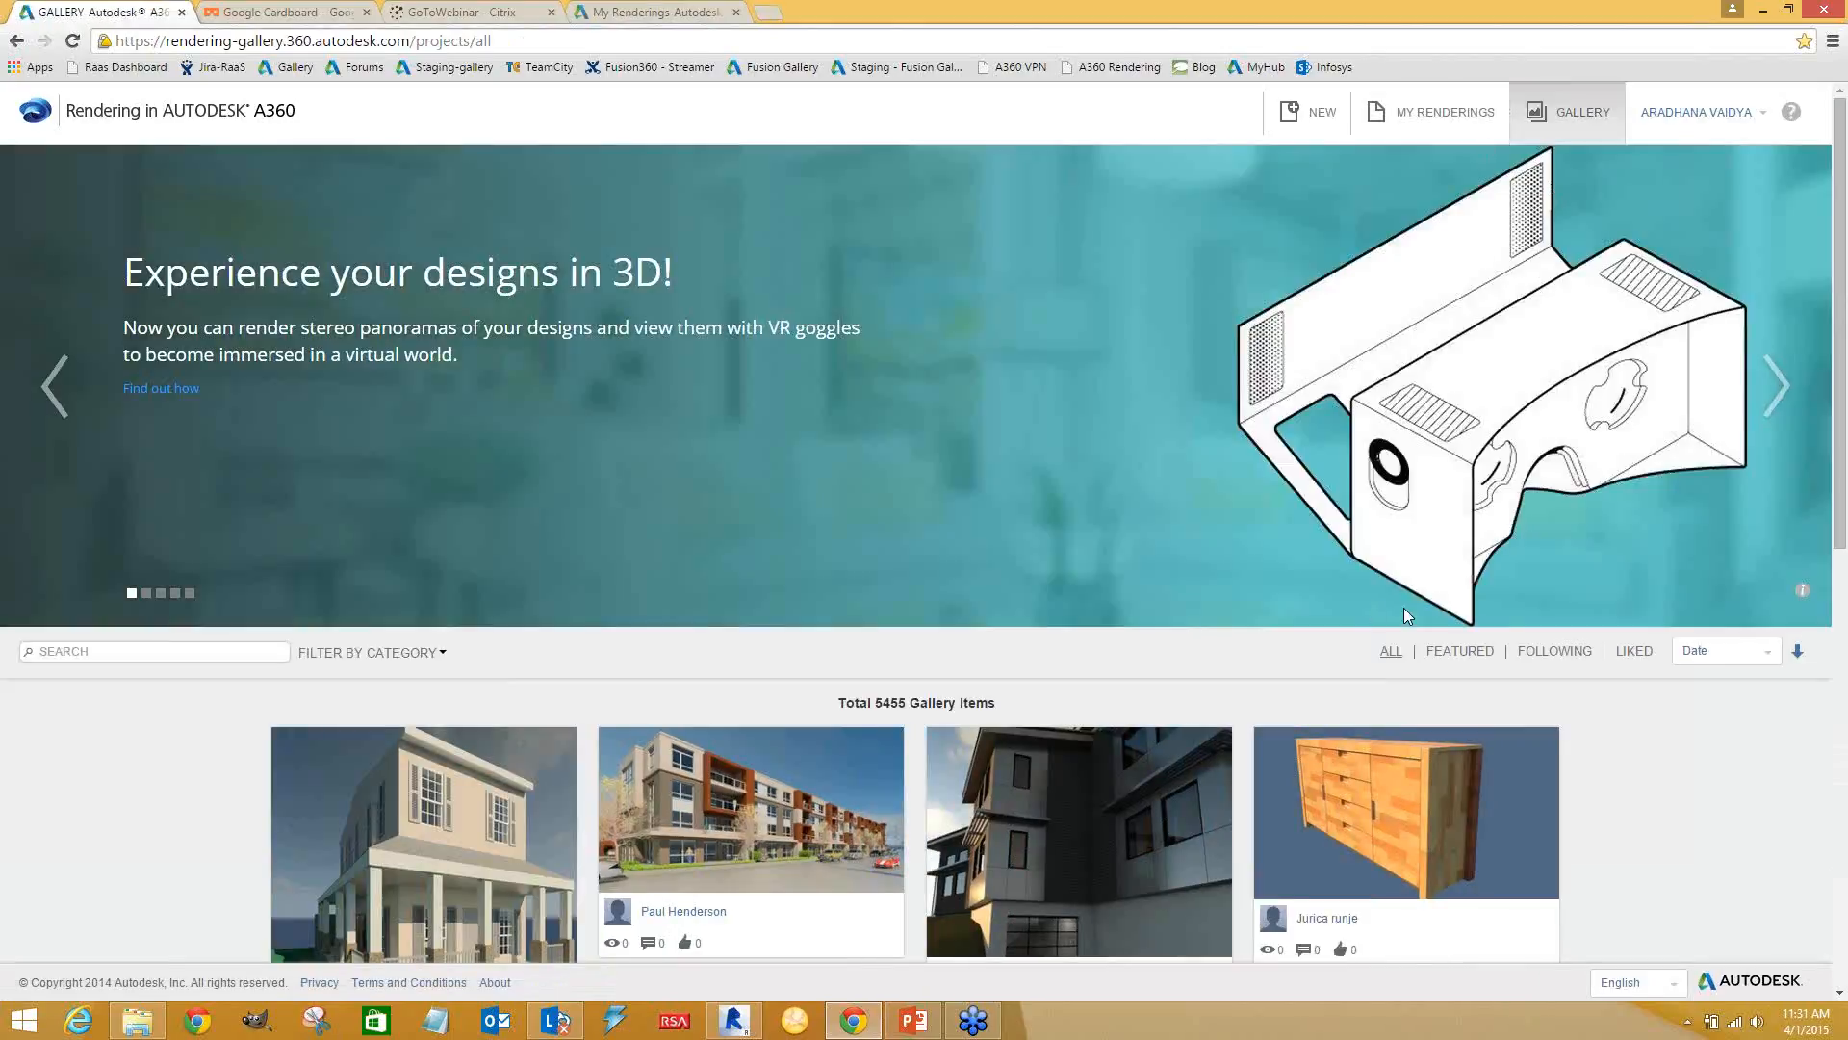
pyautogui.tripleClick(1462, 652)
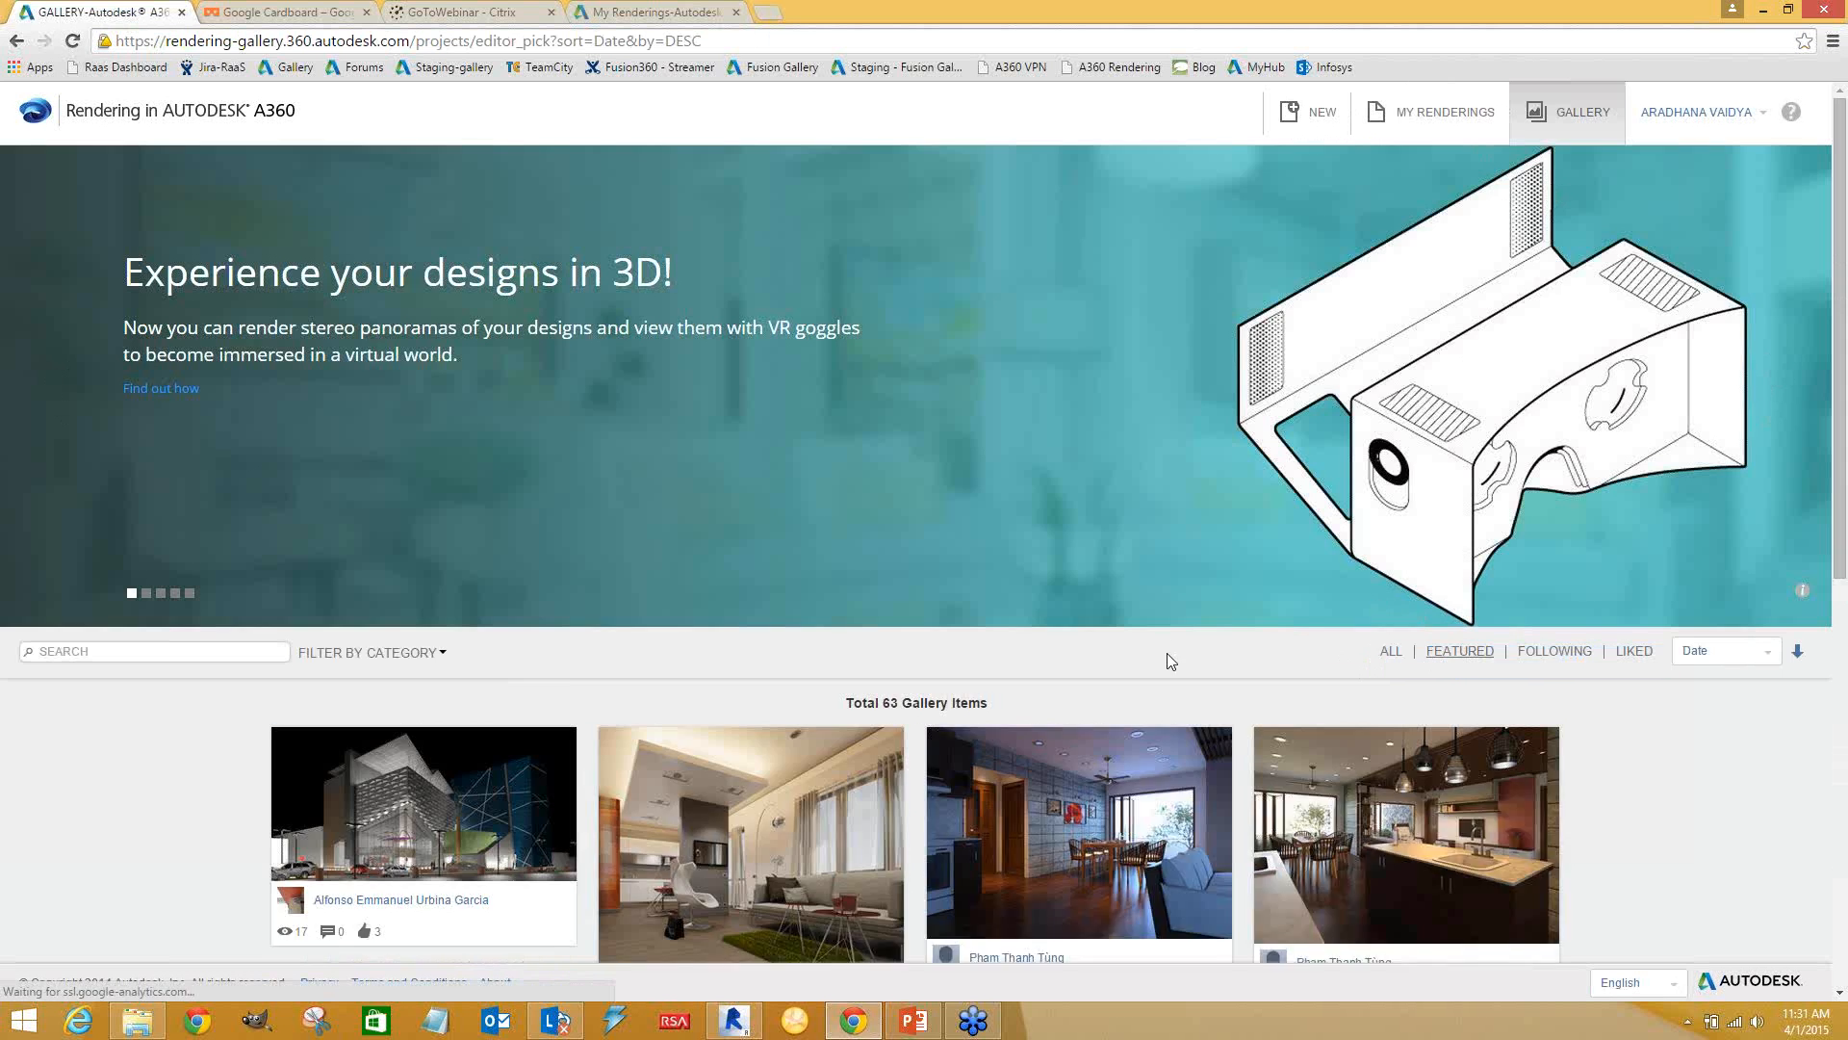
# Browse the featured gallery renderings and open the project The View of New York City
pyautogui.scroll(-3, 1167, 653)
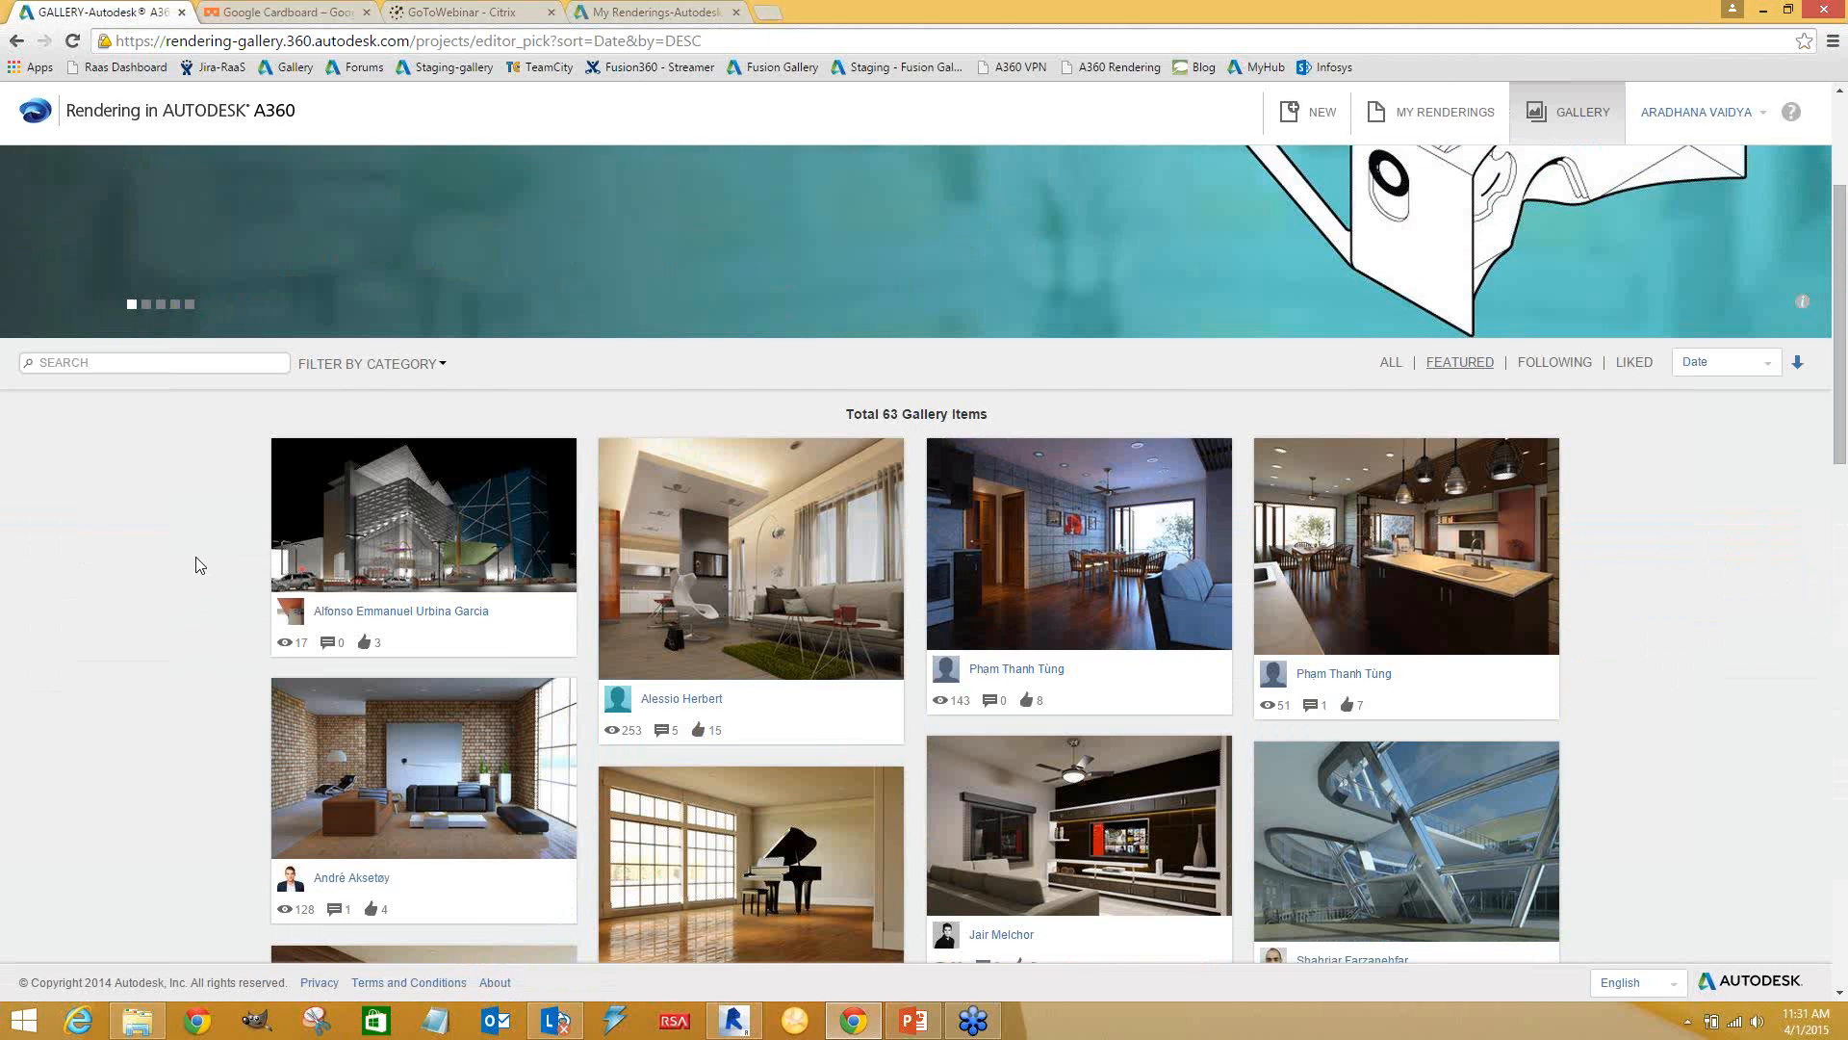
pyautogui.scroll(-2, 196, 558)
pyautogui.scroll(2, 193, 560)
pyautogui.scroll(-3, 194, 560)
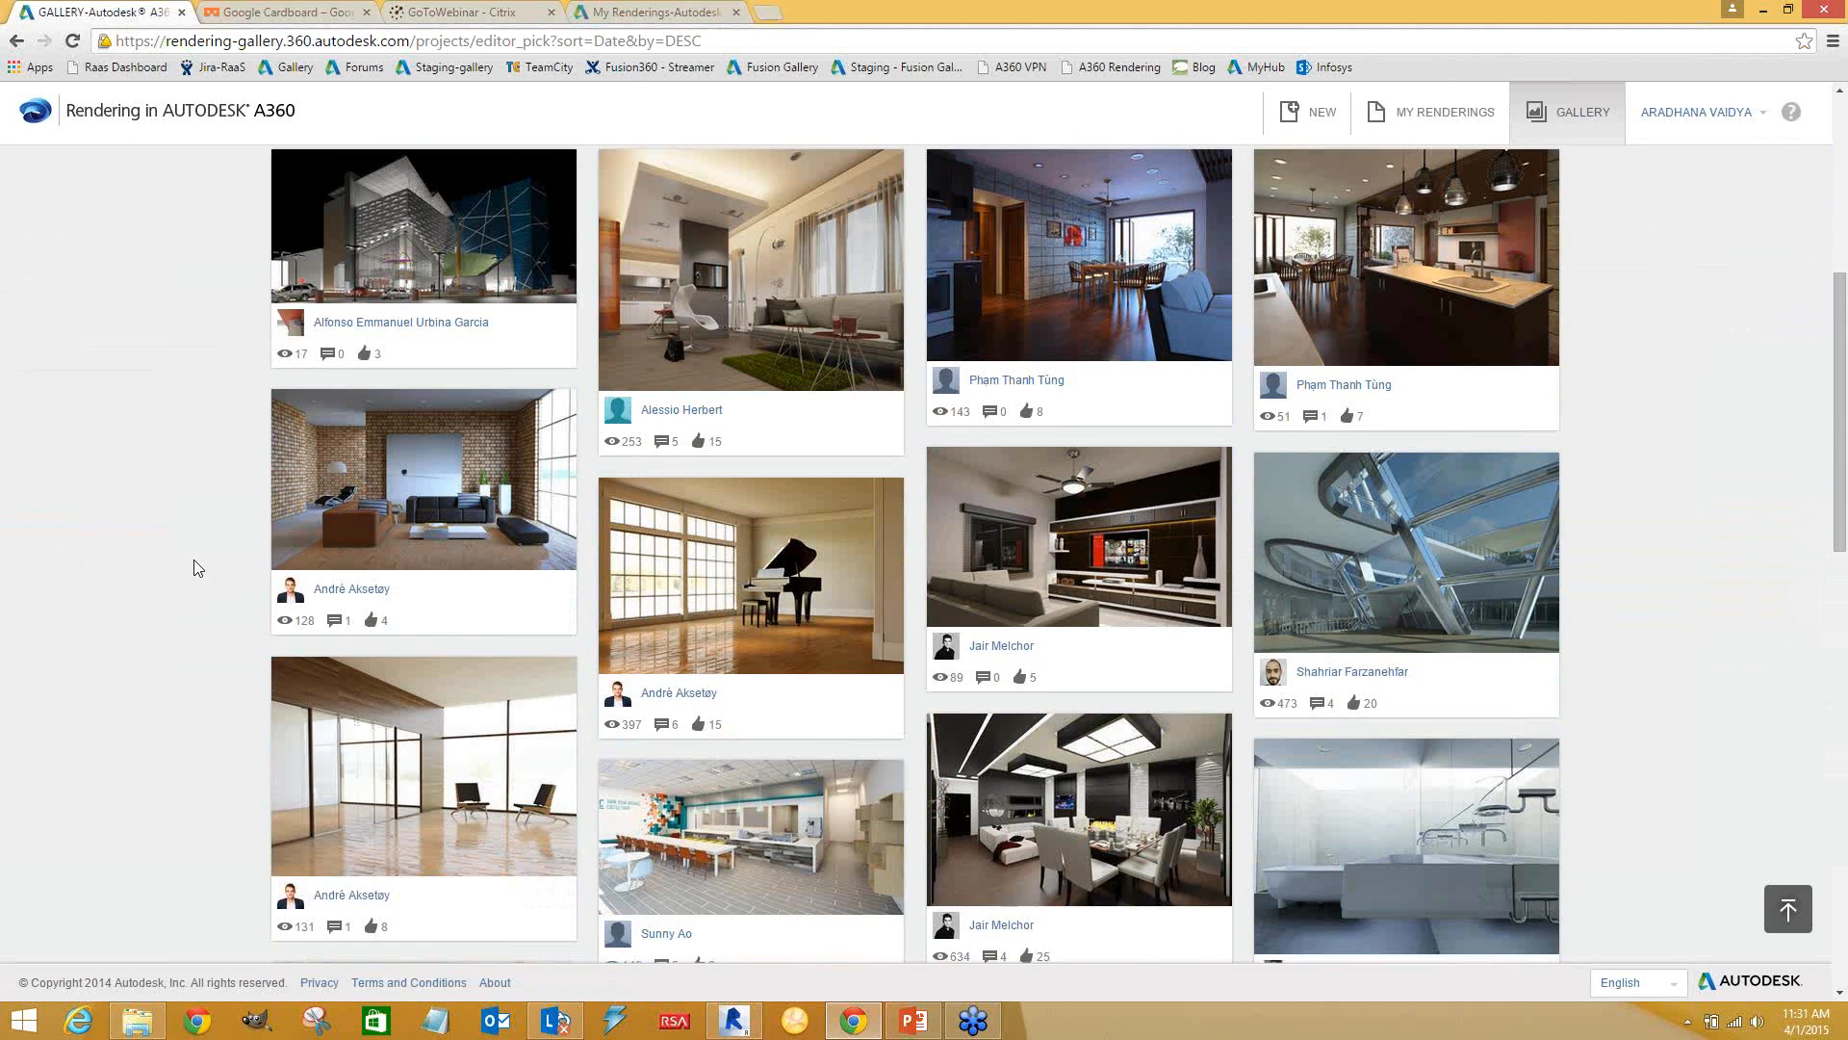
pyautogui.scroll(-5, 195, 568)
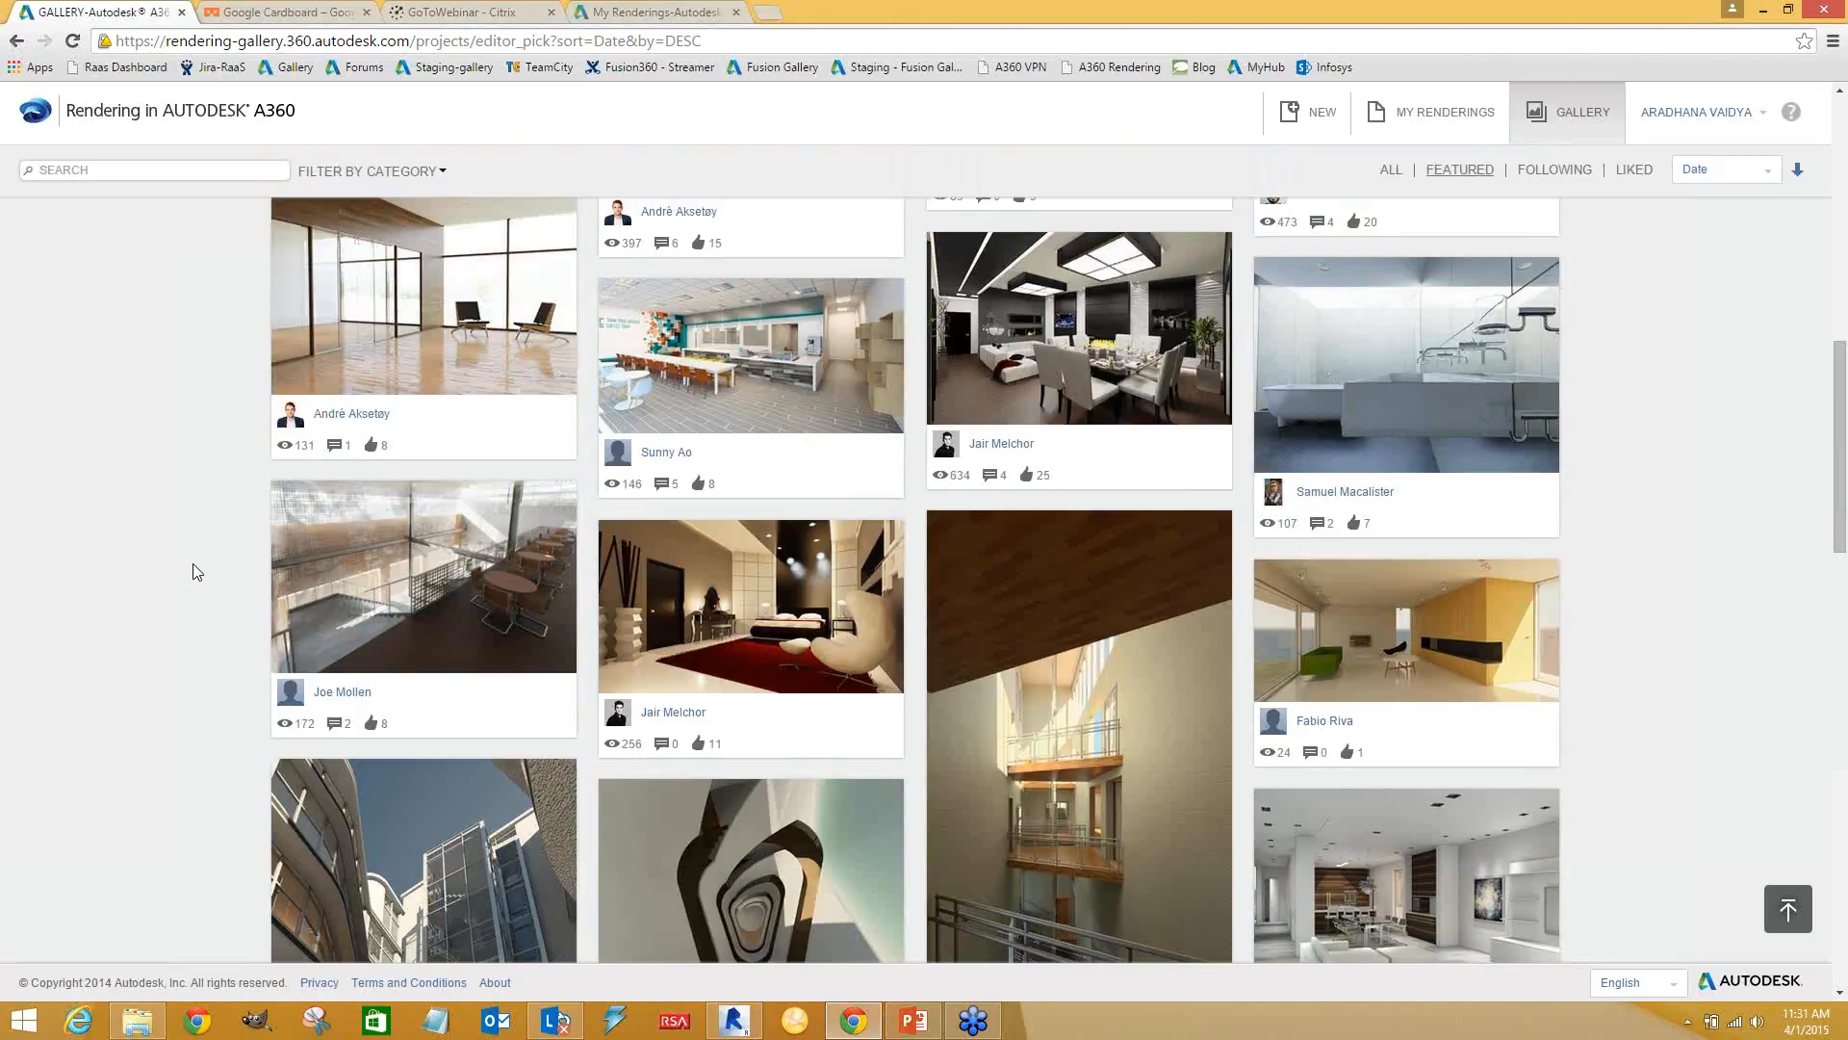
pyautogui.scroll(-7, 195, 572)
pyautogui.scroll(3, 197, 575)
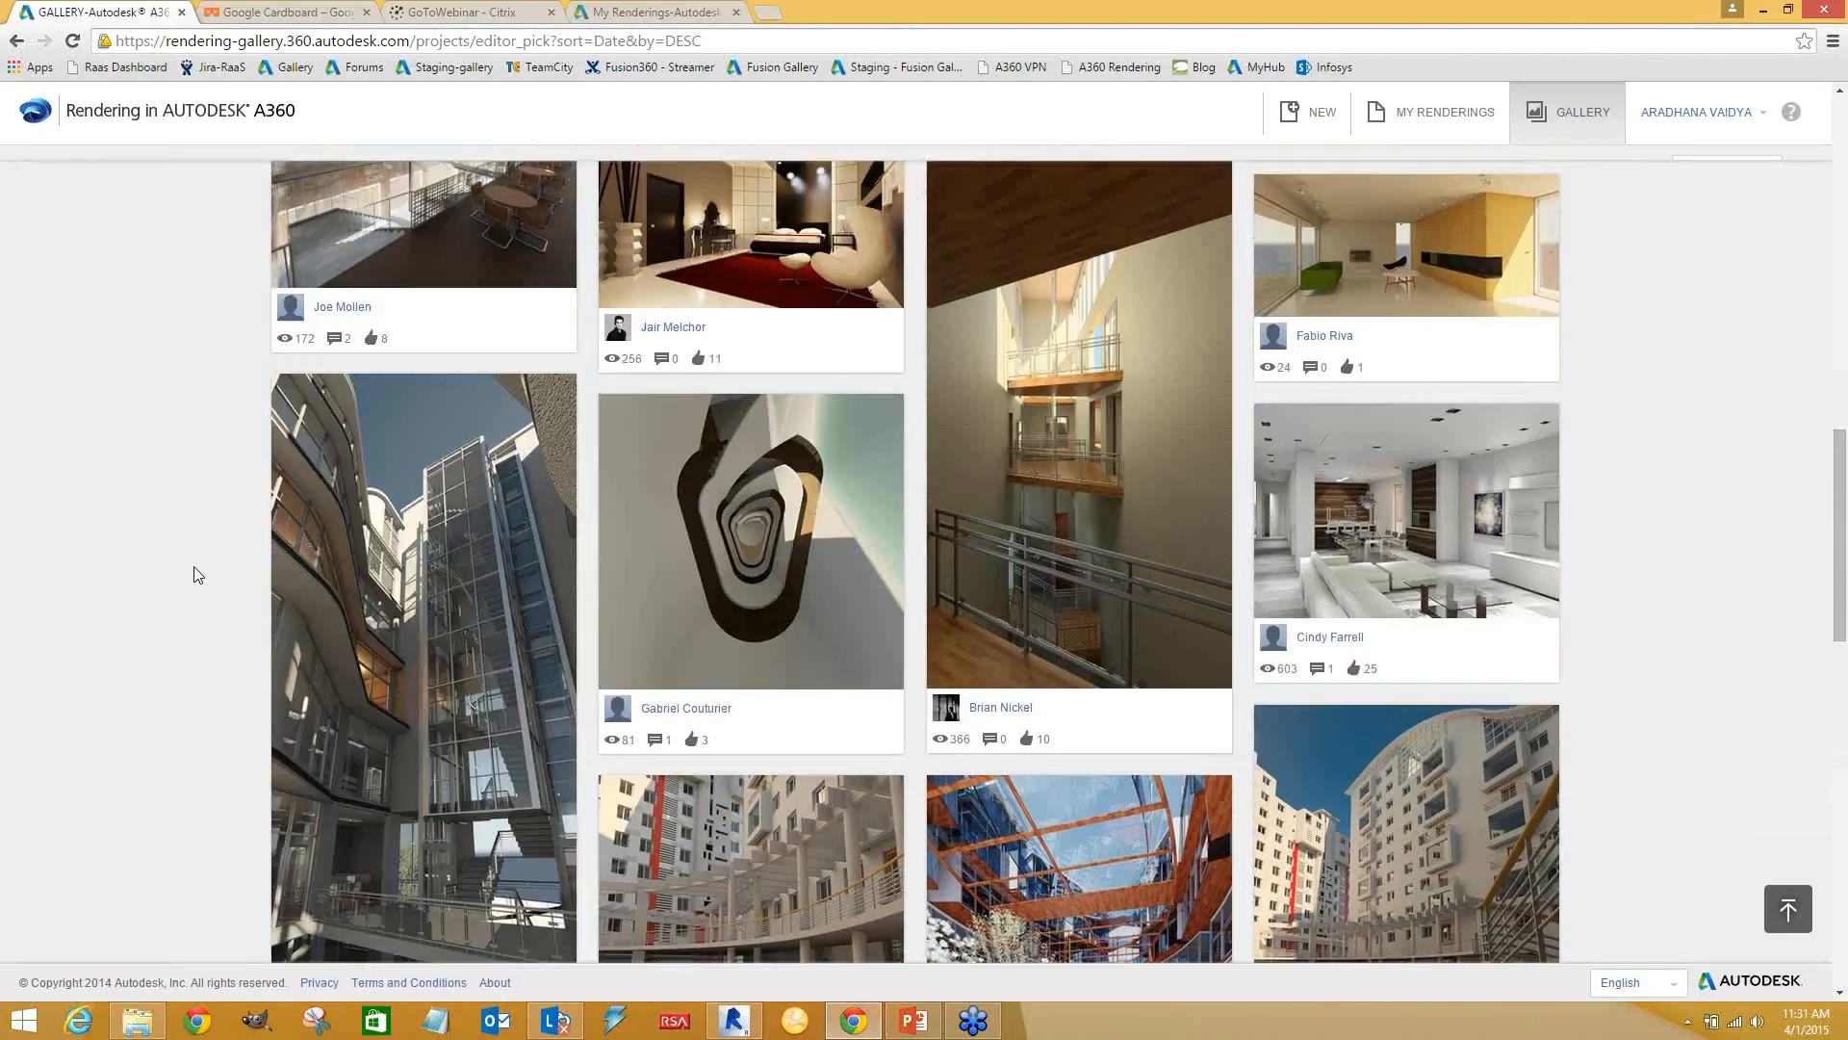
pyautogui.scroll(-4, 197, 575)
pyautogui.click(1106, 529)
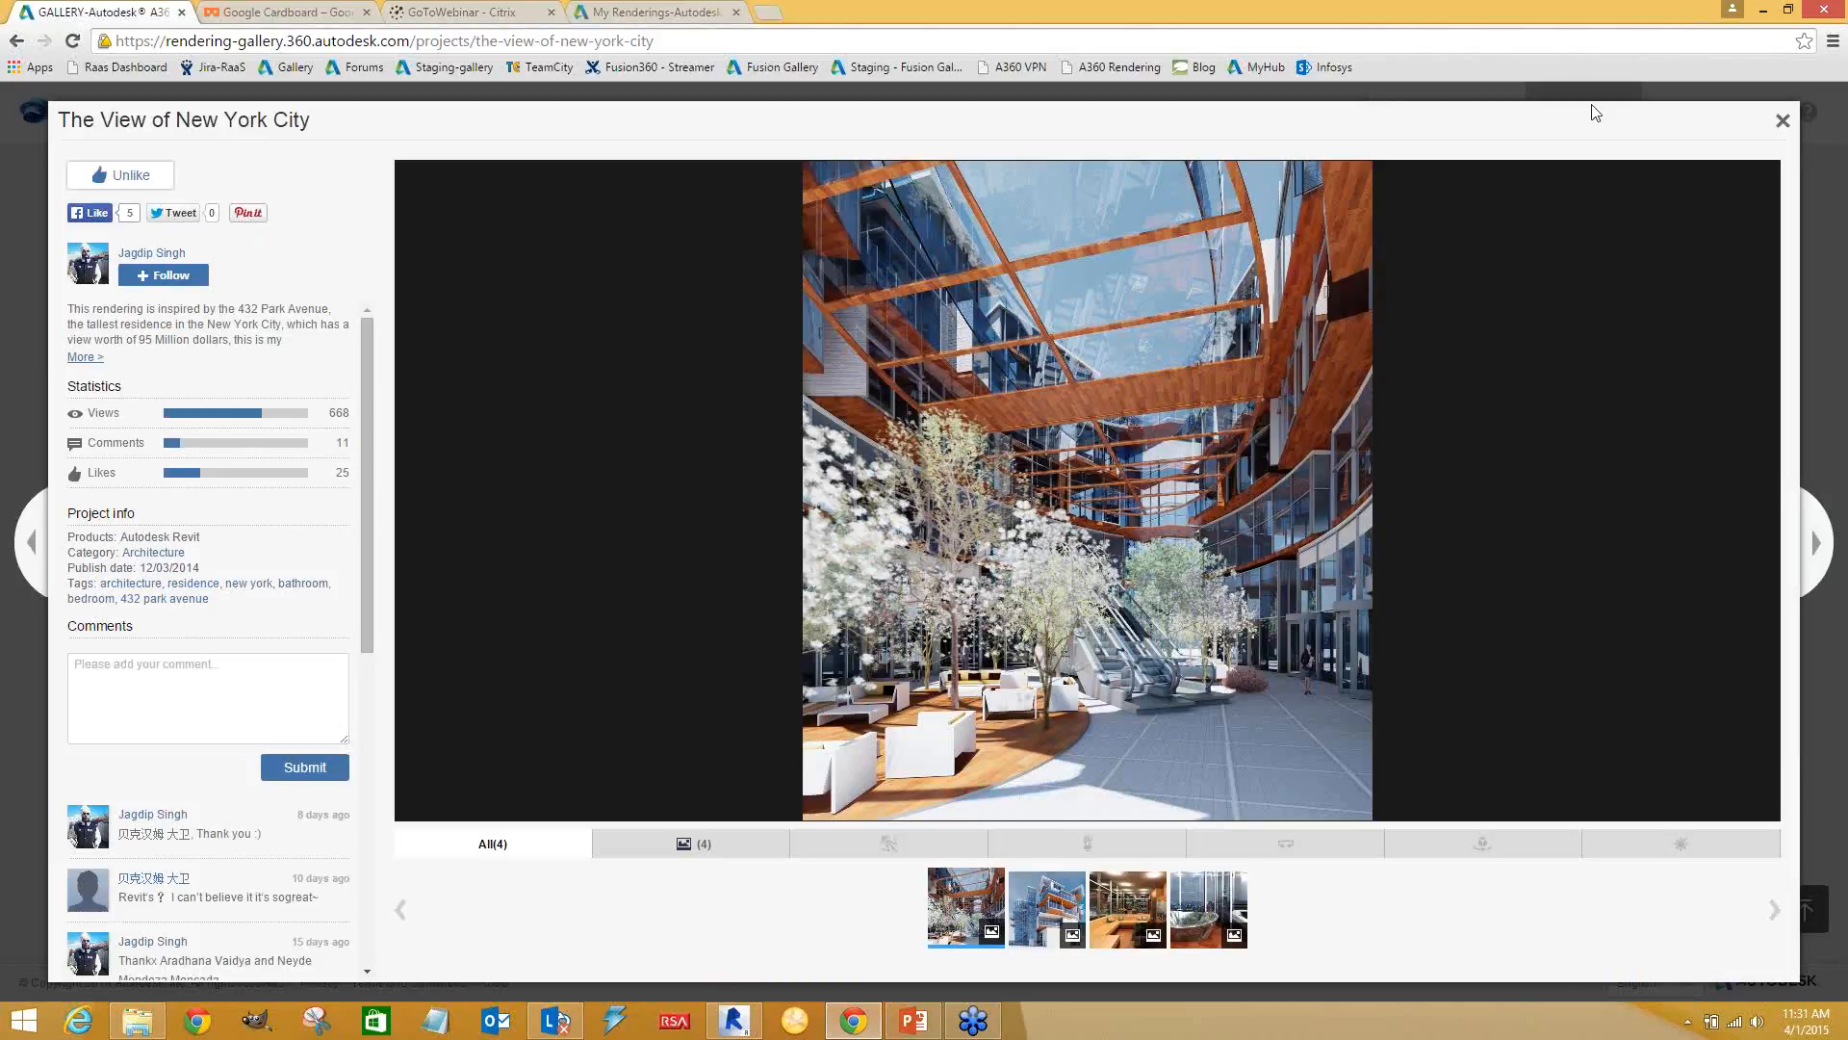
# Show the project's third image, the night-time living room interior, and read through the project's comments
pyautogui.click(1816, 757)
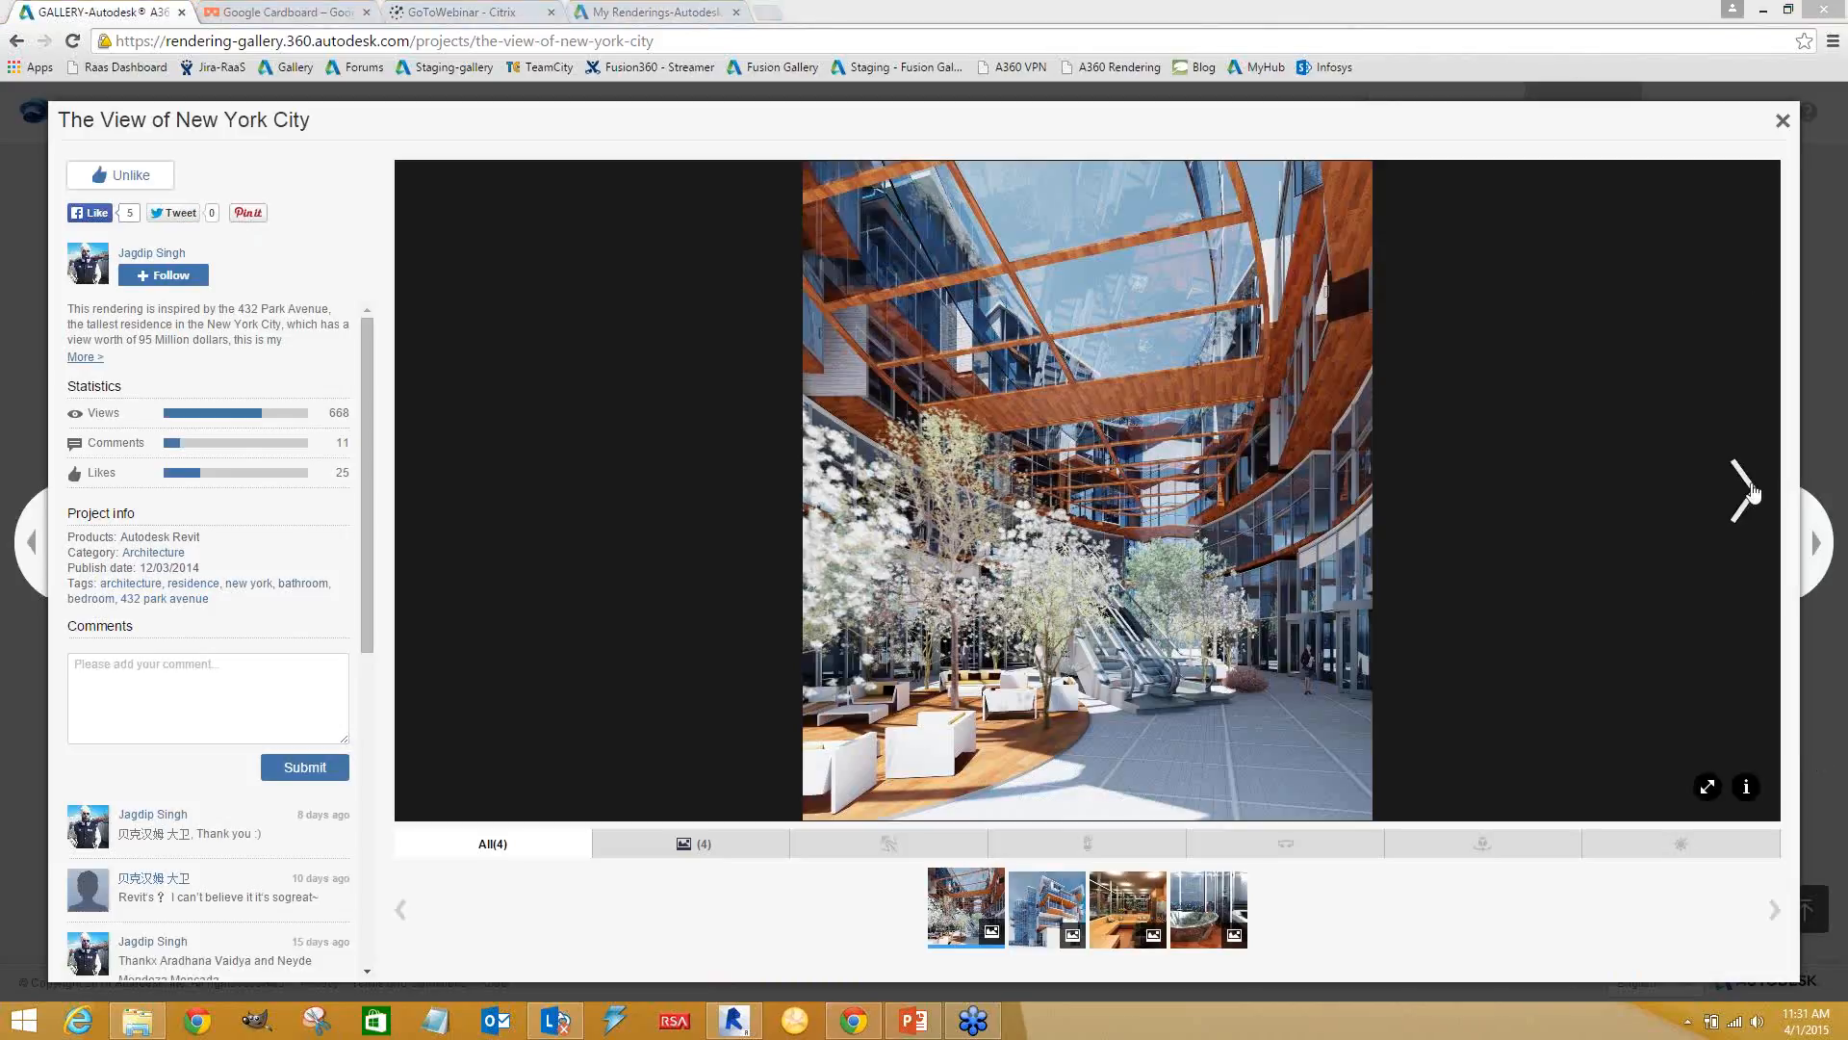
pyautogui.click(1747, 491)
pyautogui.click(1744, 489)
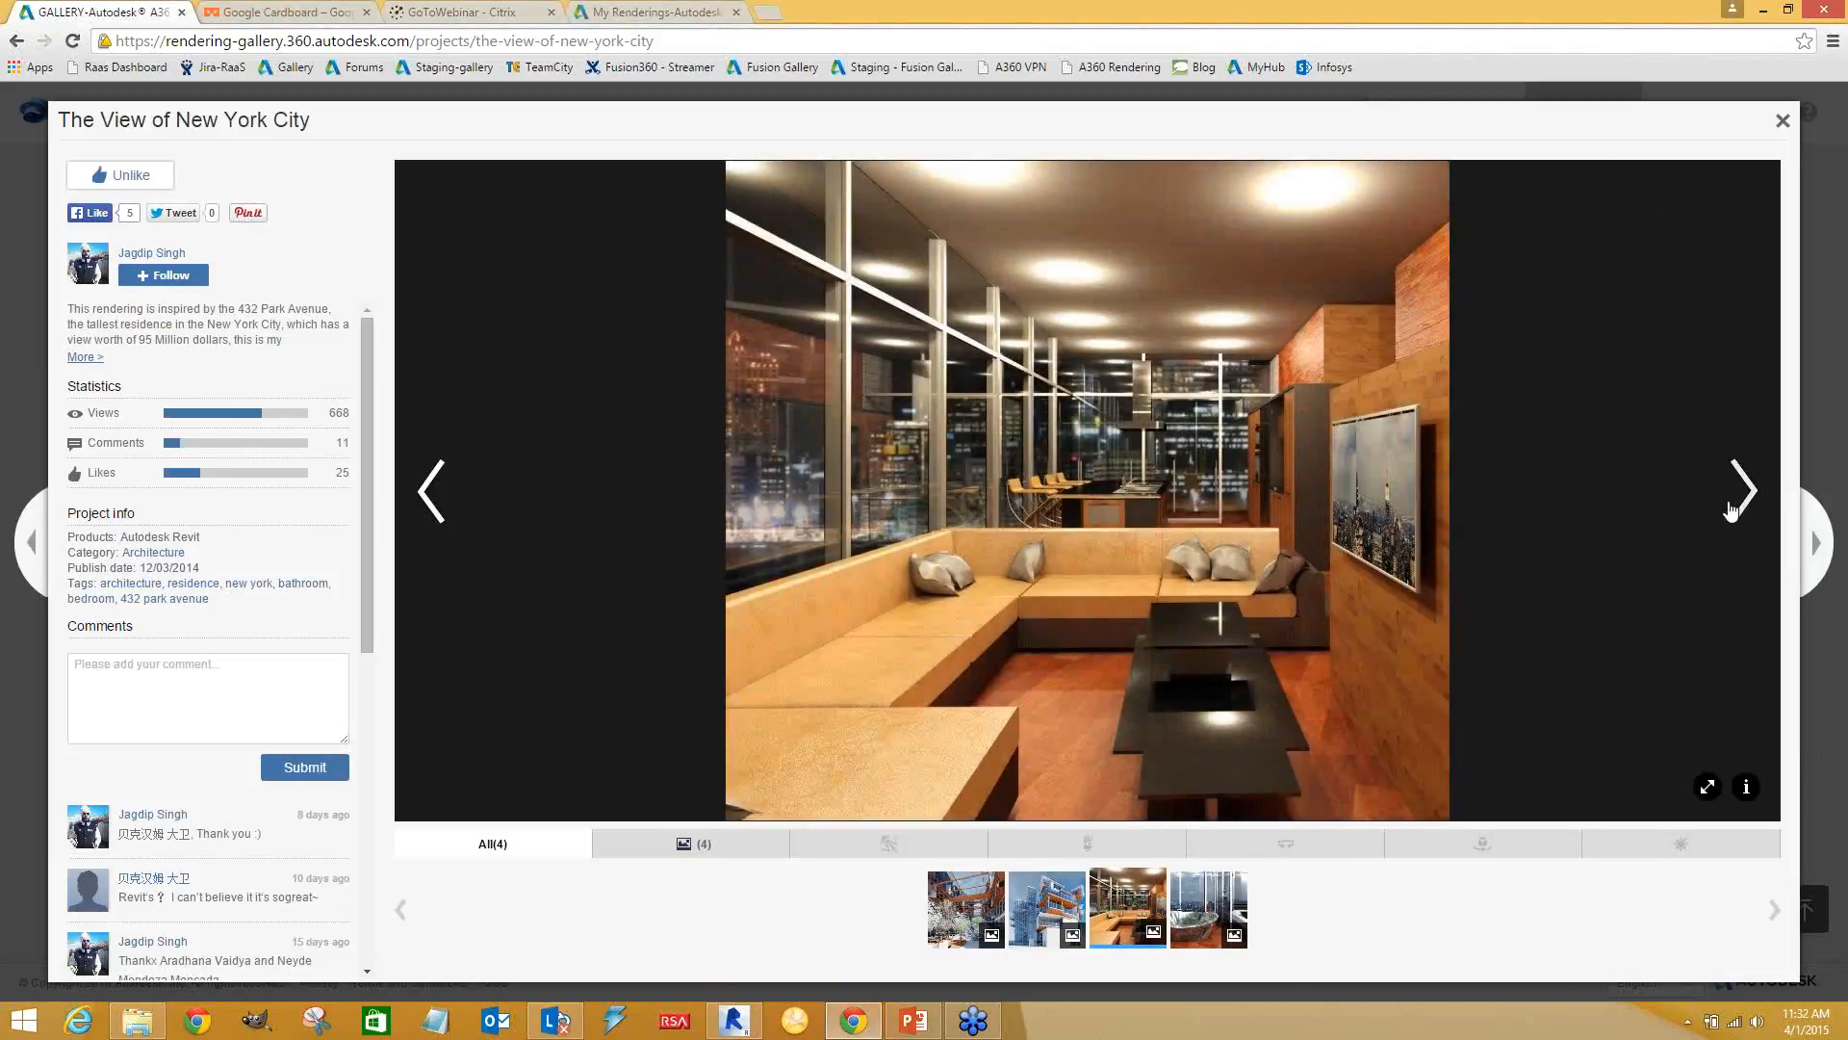
pyautogui.moveTo(366, 523); pyautogui.dragTo(370, 818)
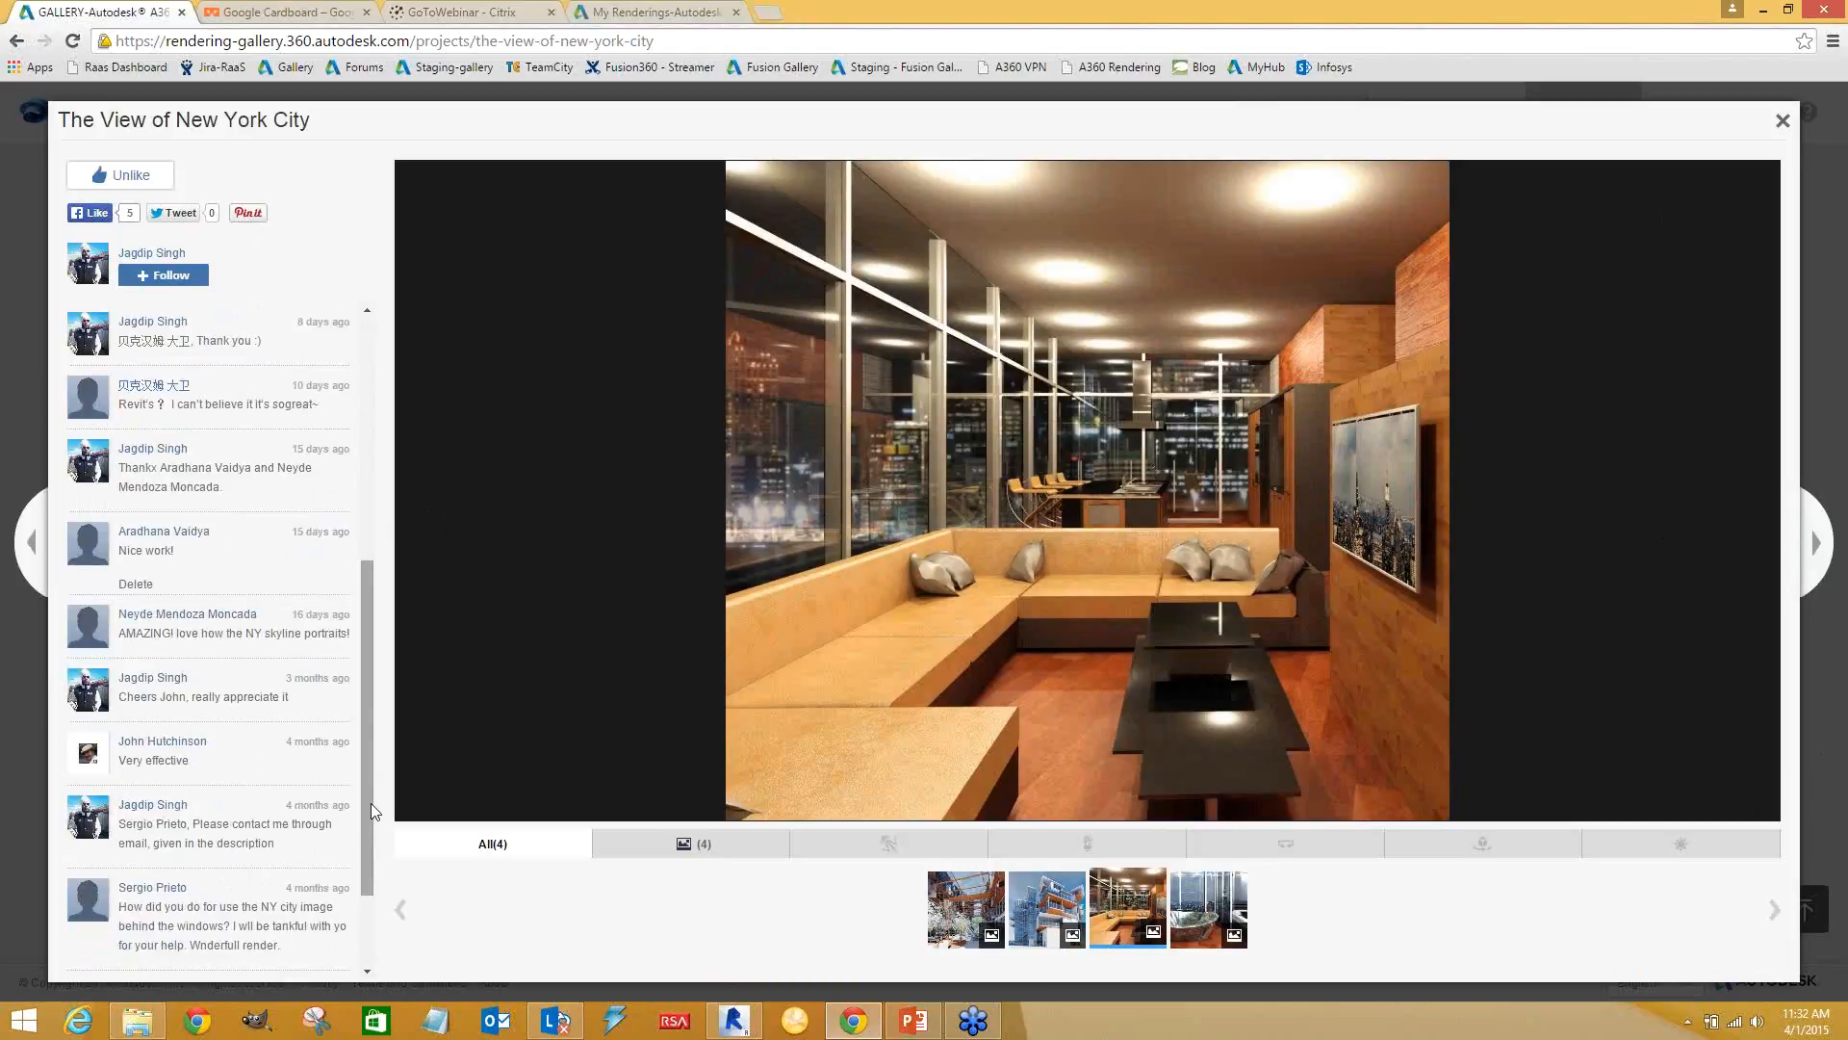
pyautogui.scroll(5, 368, 808)
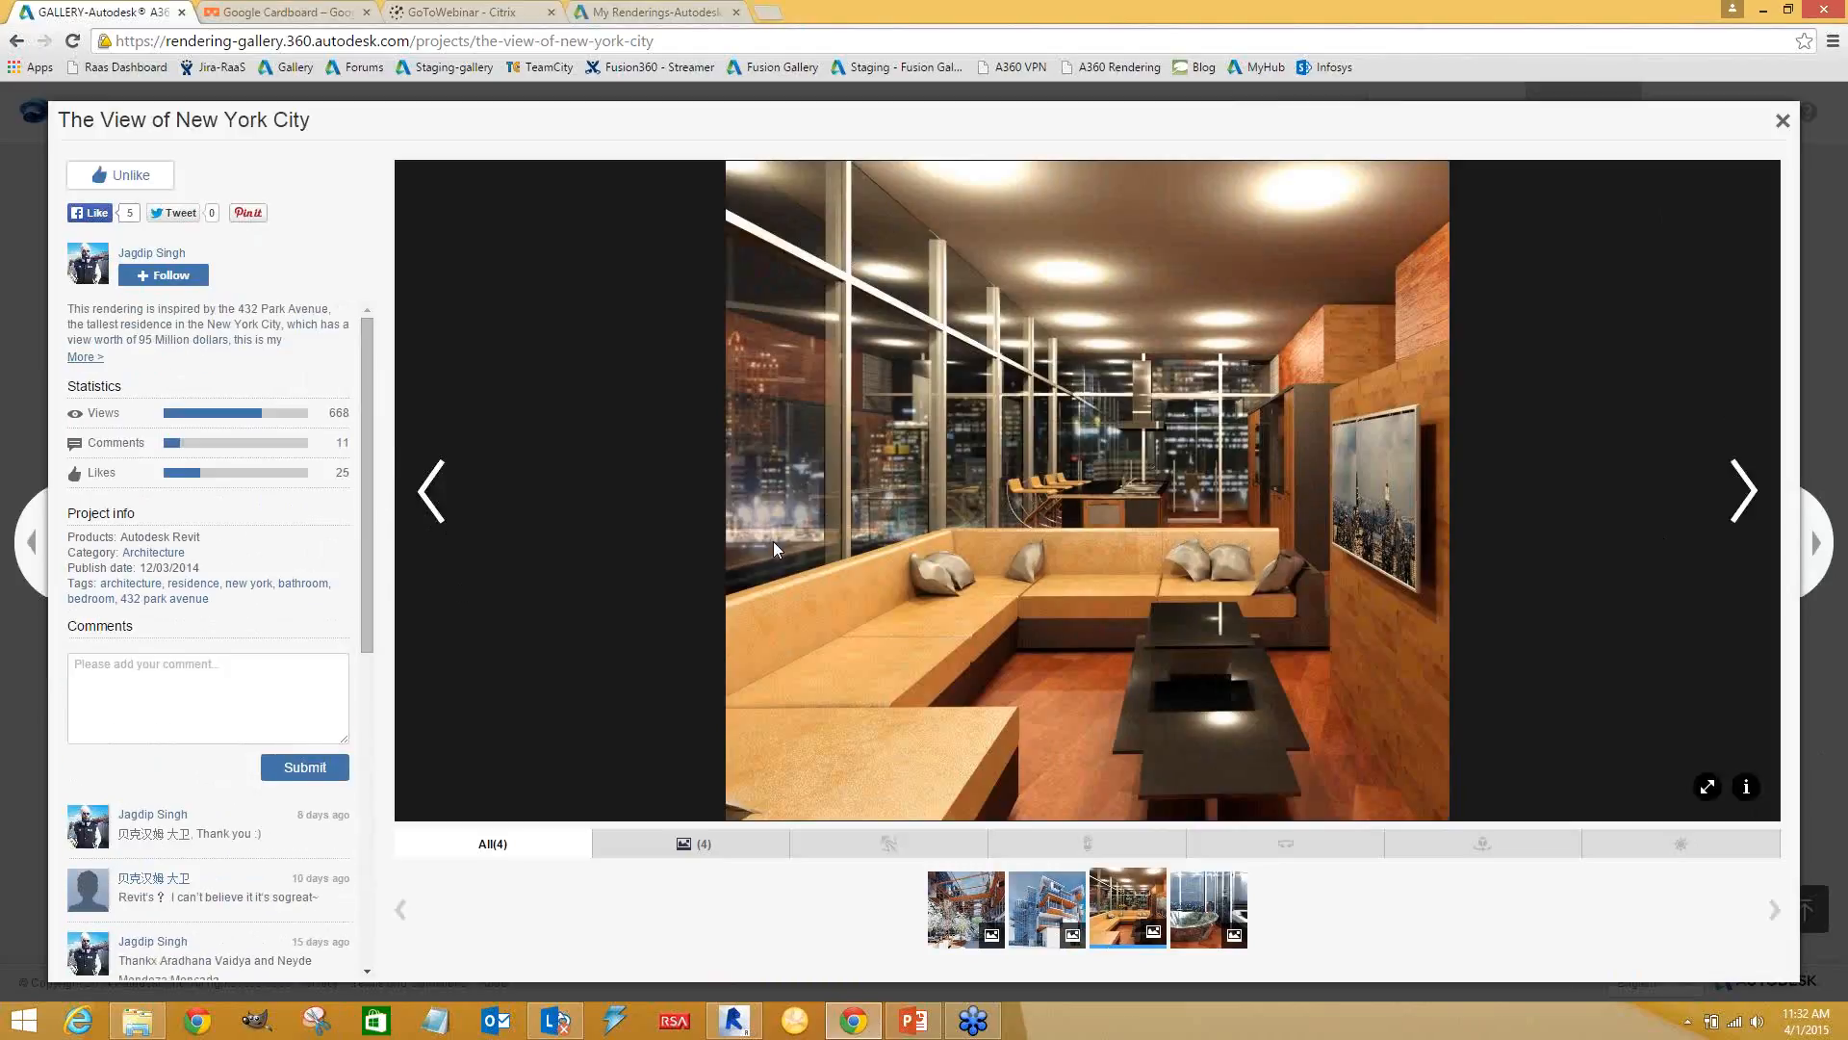
# Return to the first image of The View of New York City and close the project
pyautogui.click(436, 497)
pyautogui.click(436, 497)
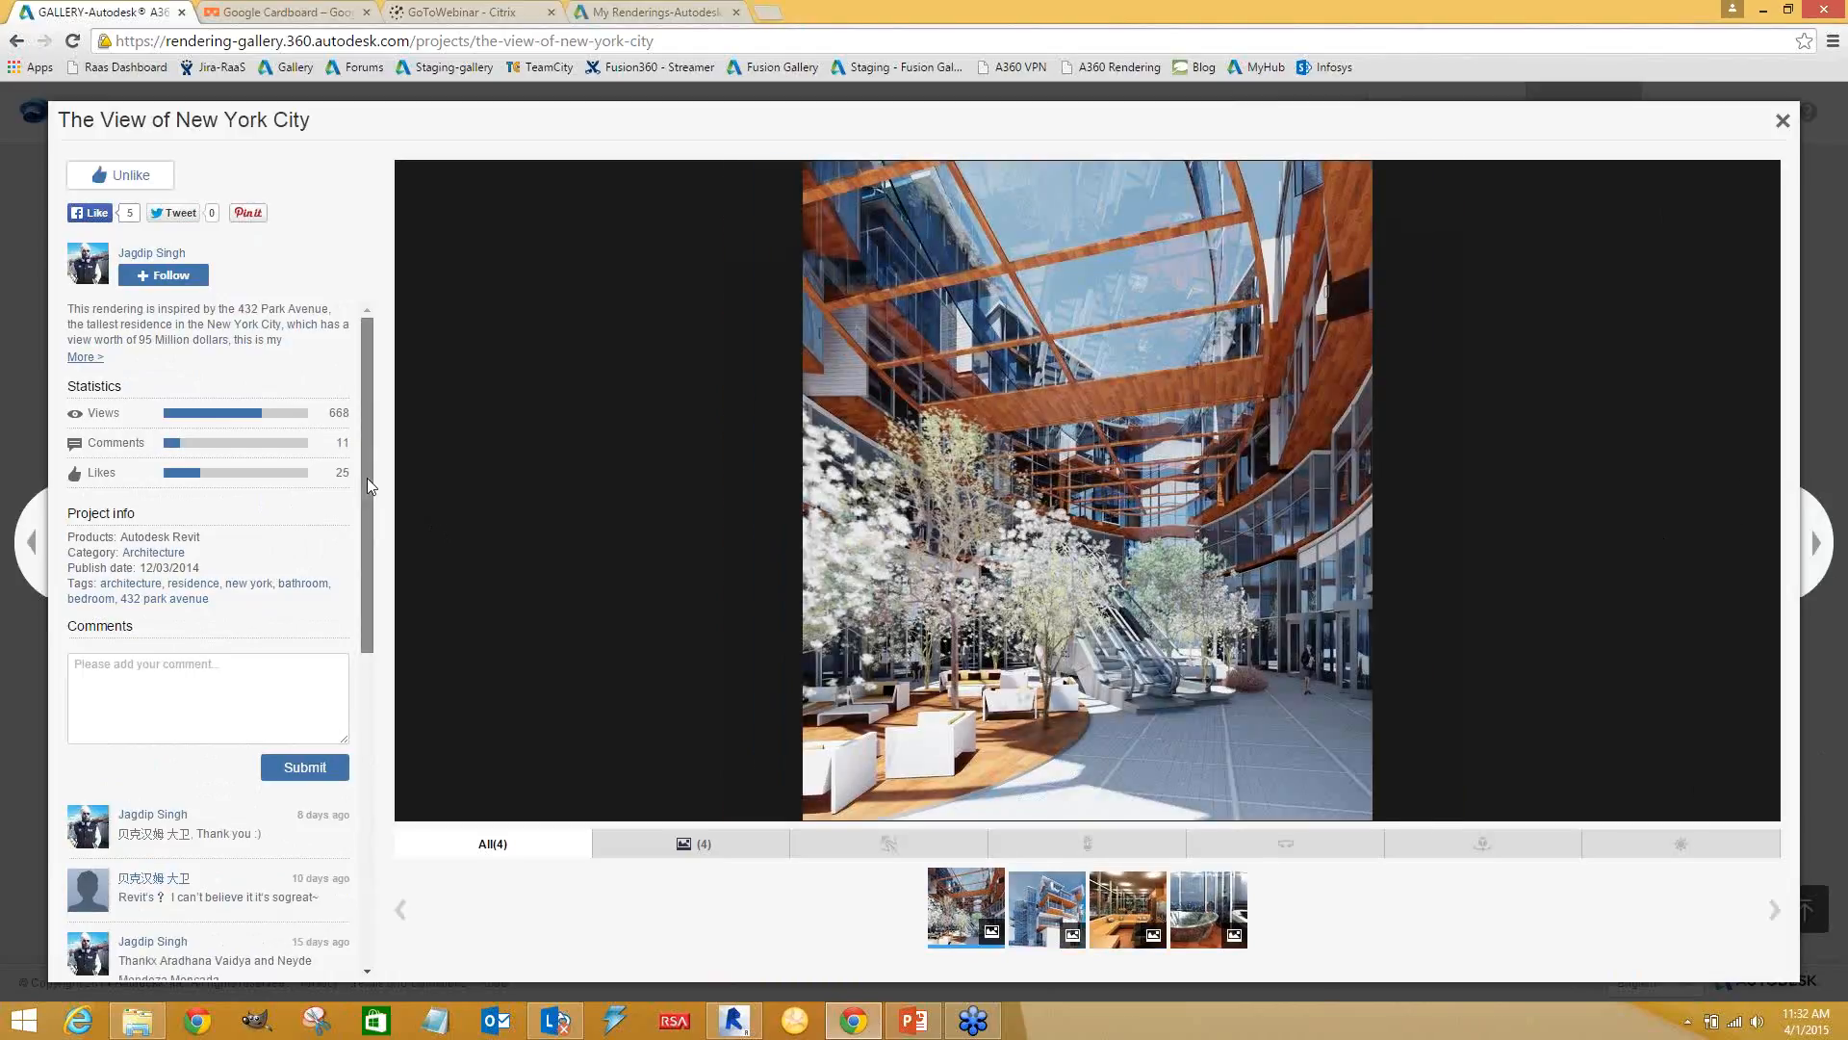
pyautogui.moveTo(367, 477)
pyautogui.mouseDown()
pyautogui.moveTo(376, 710)
pyautogui.moveTo(390, 473)
pyautogui.mouseUp()
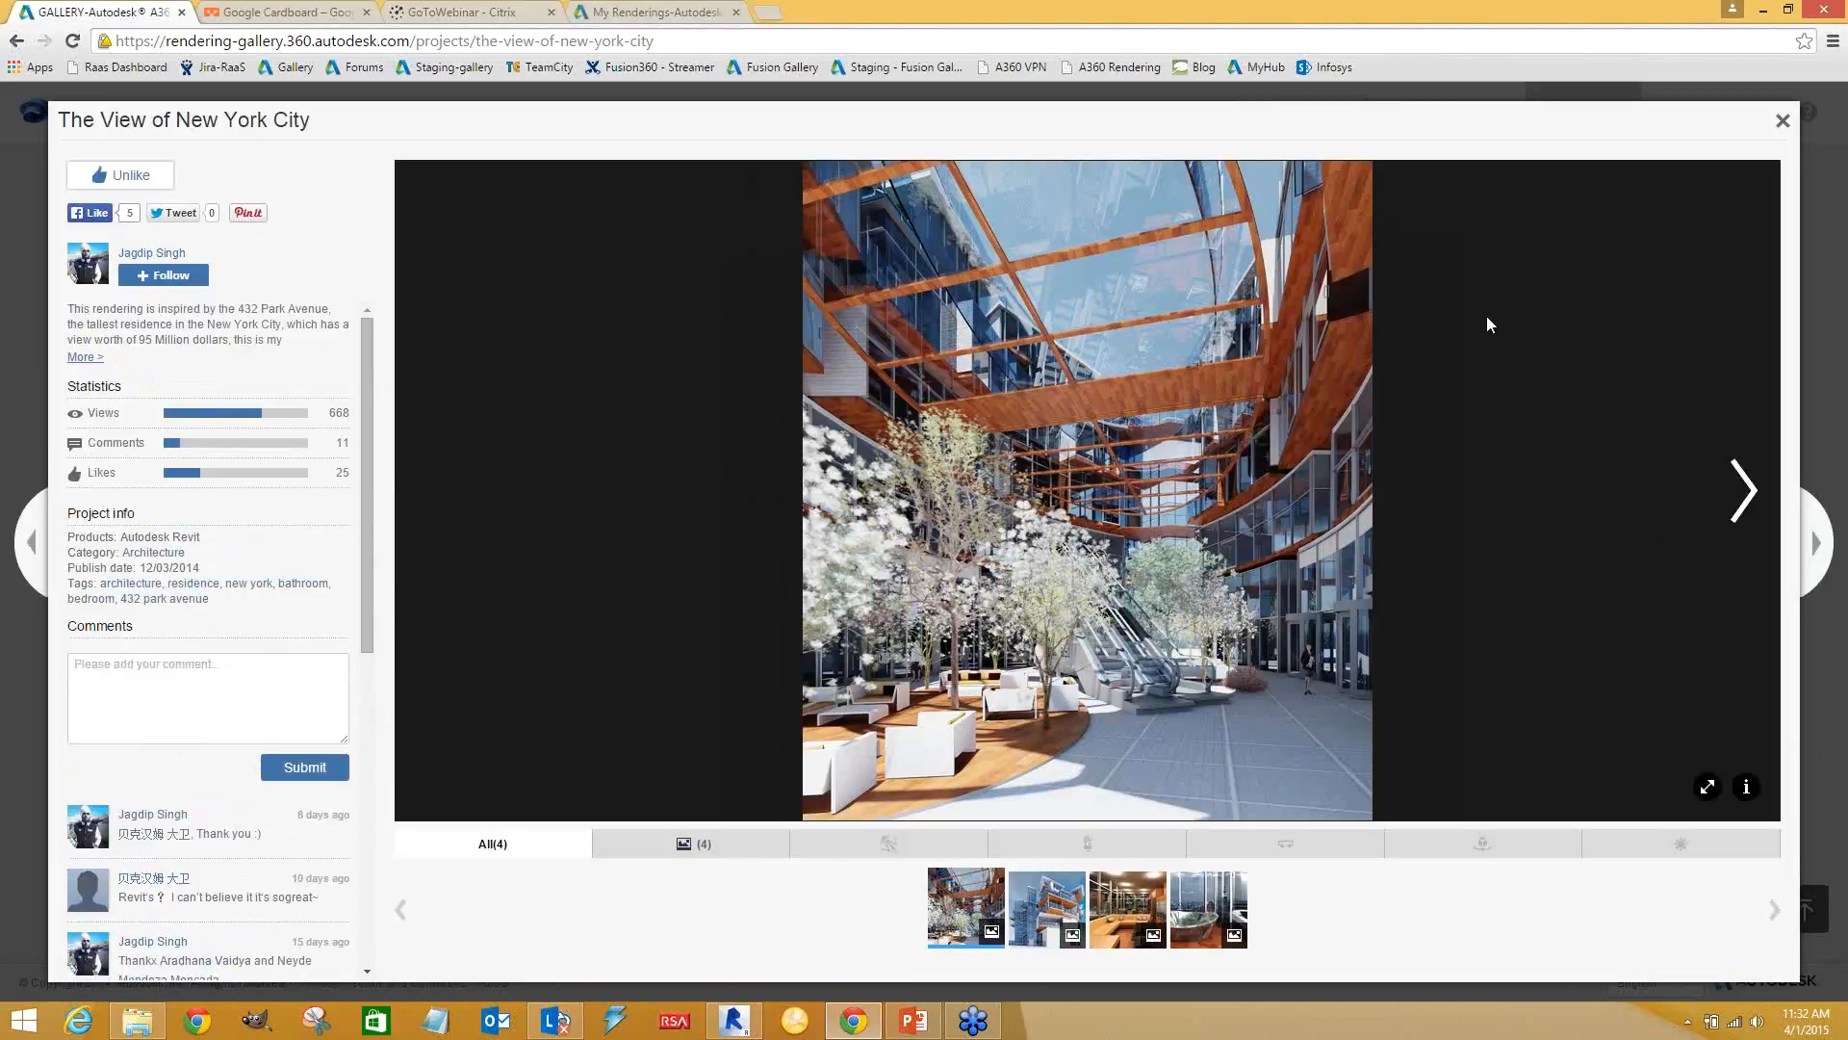
pyautogui.click(1782, 122)
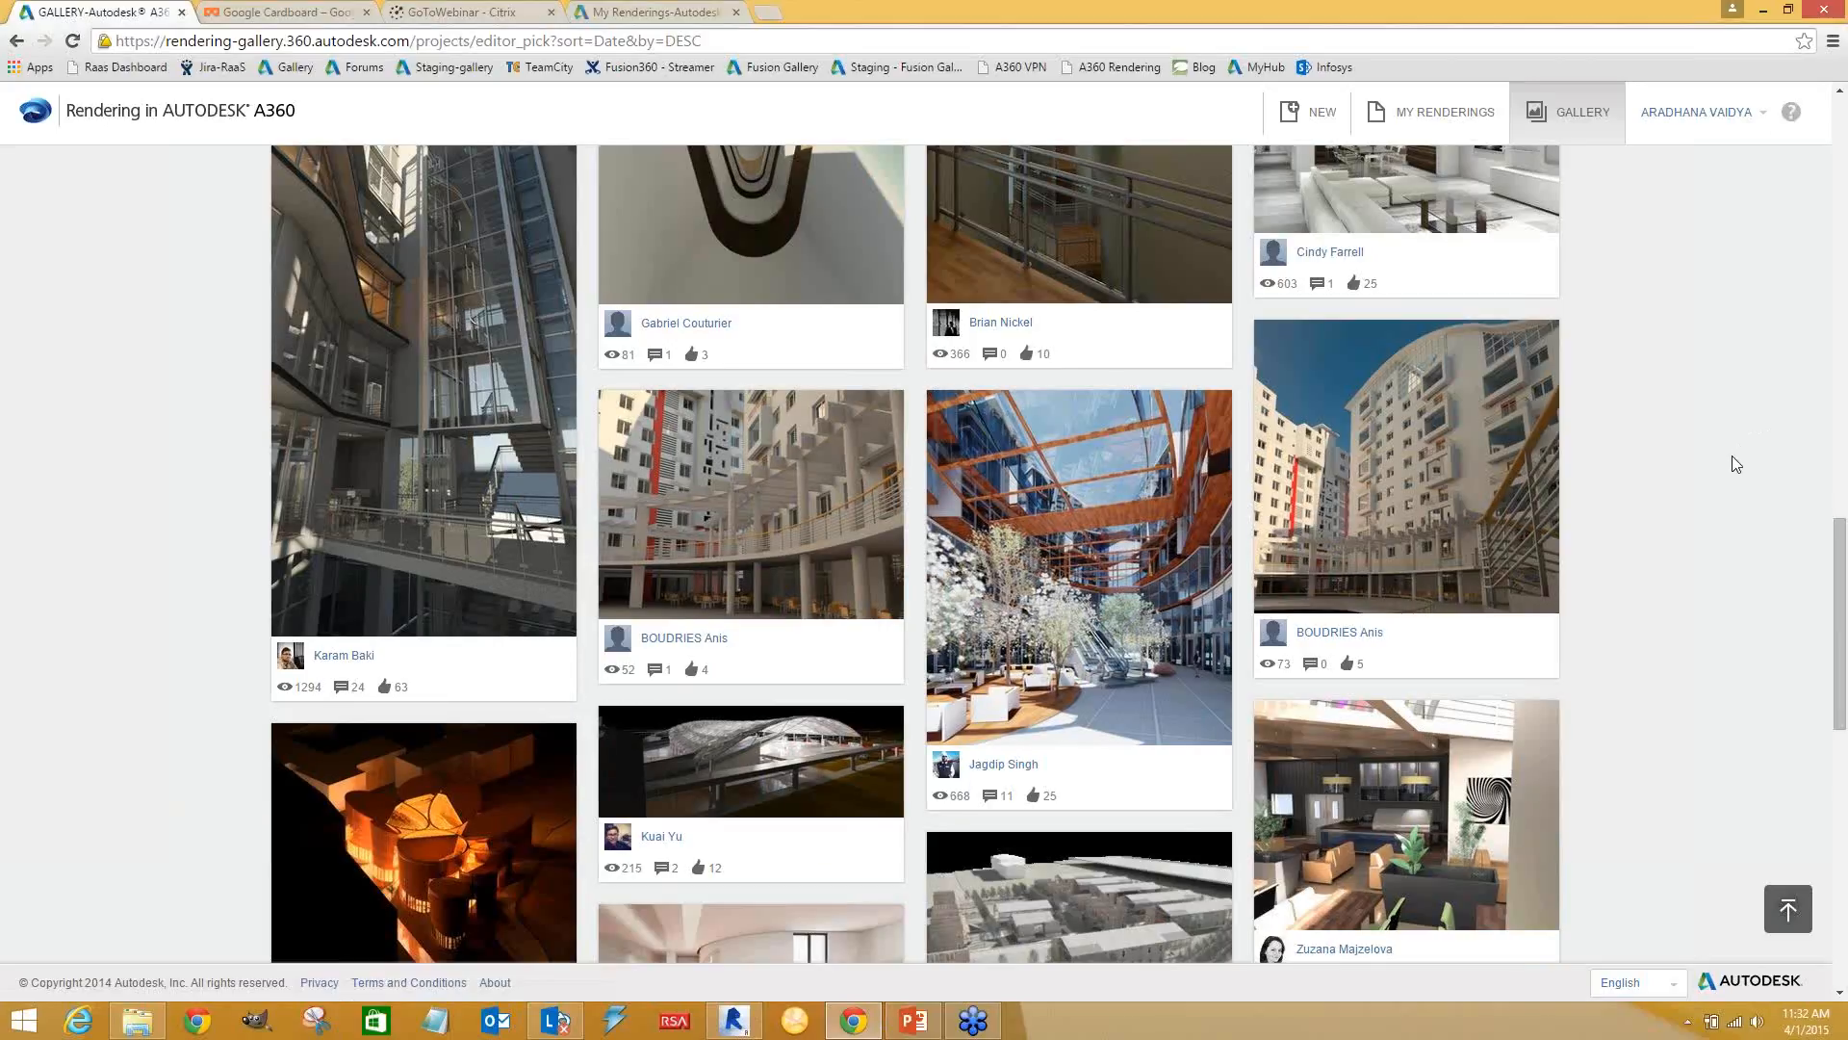
# Go back to the start of the featured gallery and open the list of own renderings
pyautogui.scroll(10, 1731, 458)
pyautogui.scroll(4, 1733, 474)
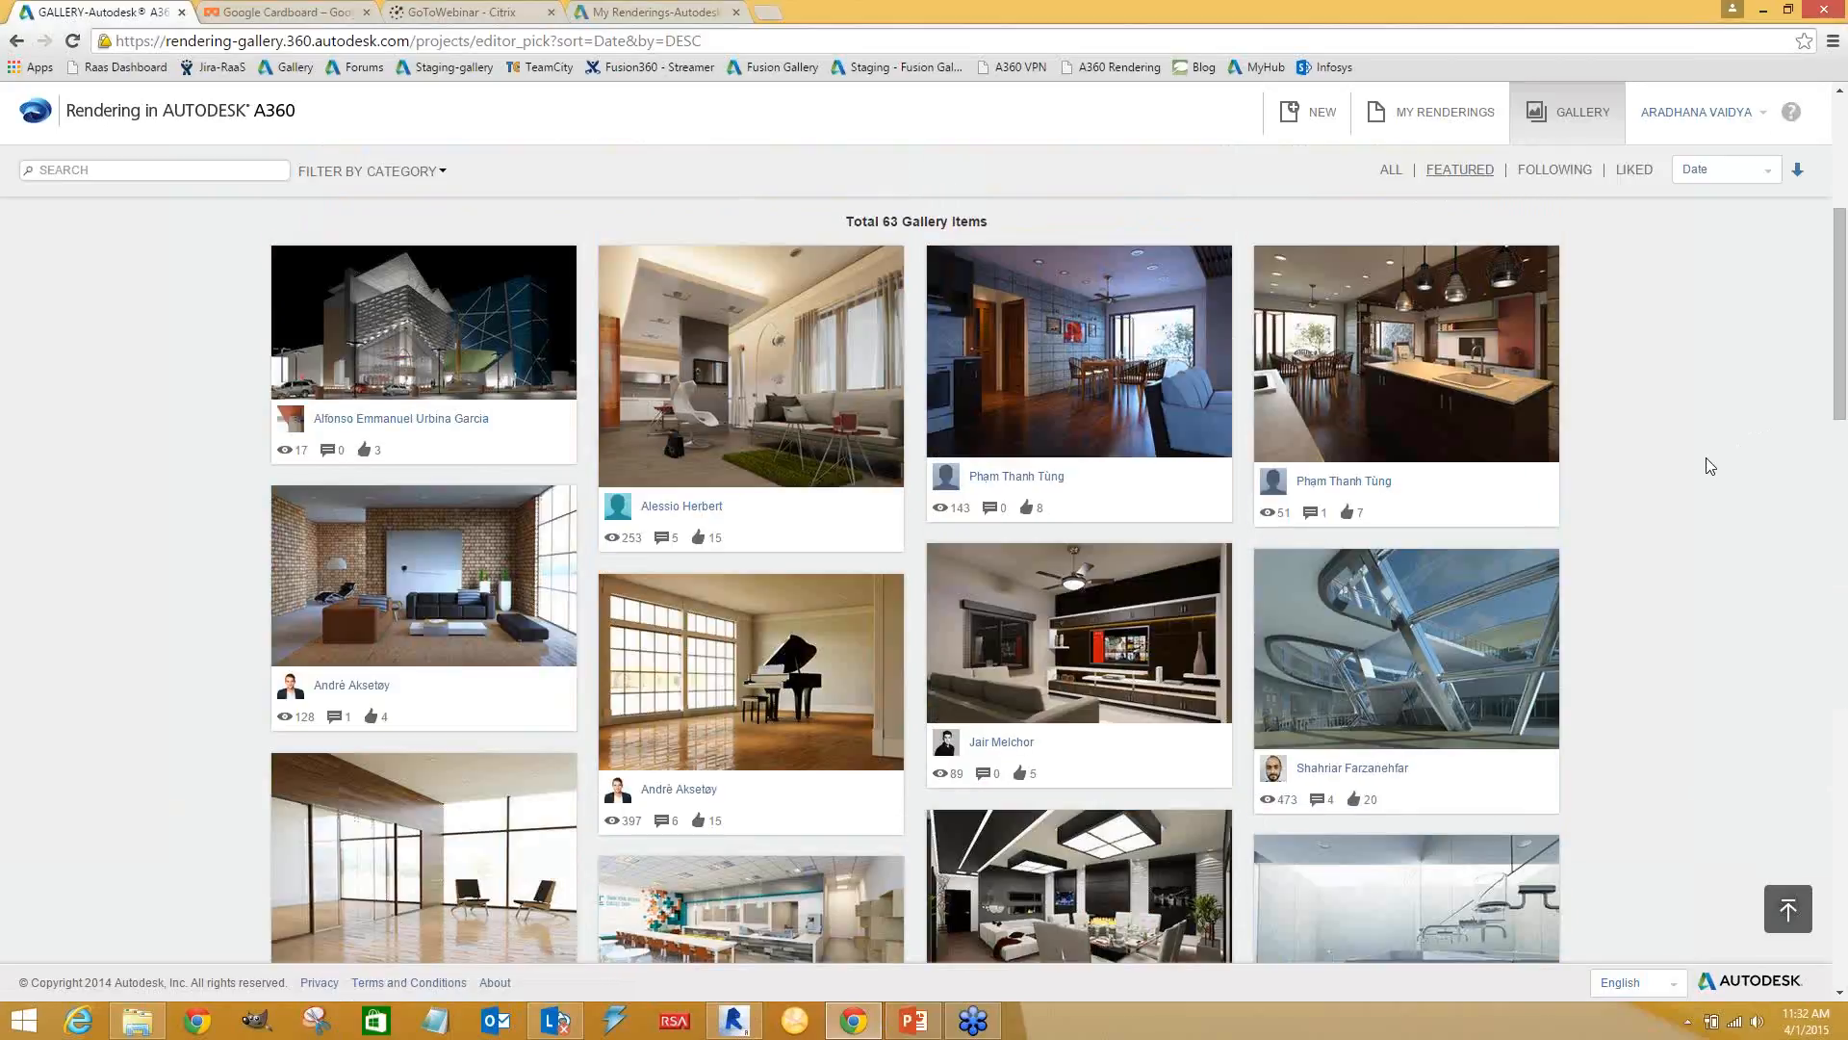
pyautogui.scroll(-2, 1723, 466)
pyautogui.scroll(2, 1761, 385)
pyautogui.click(1436, 117)
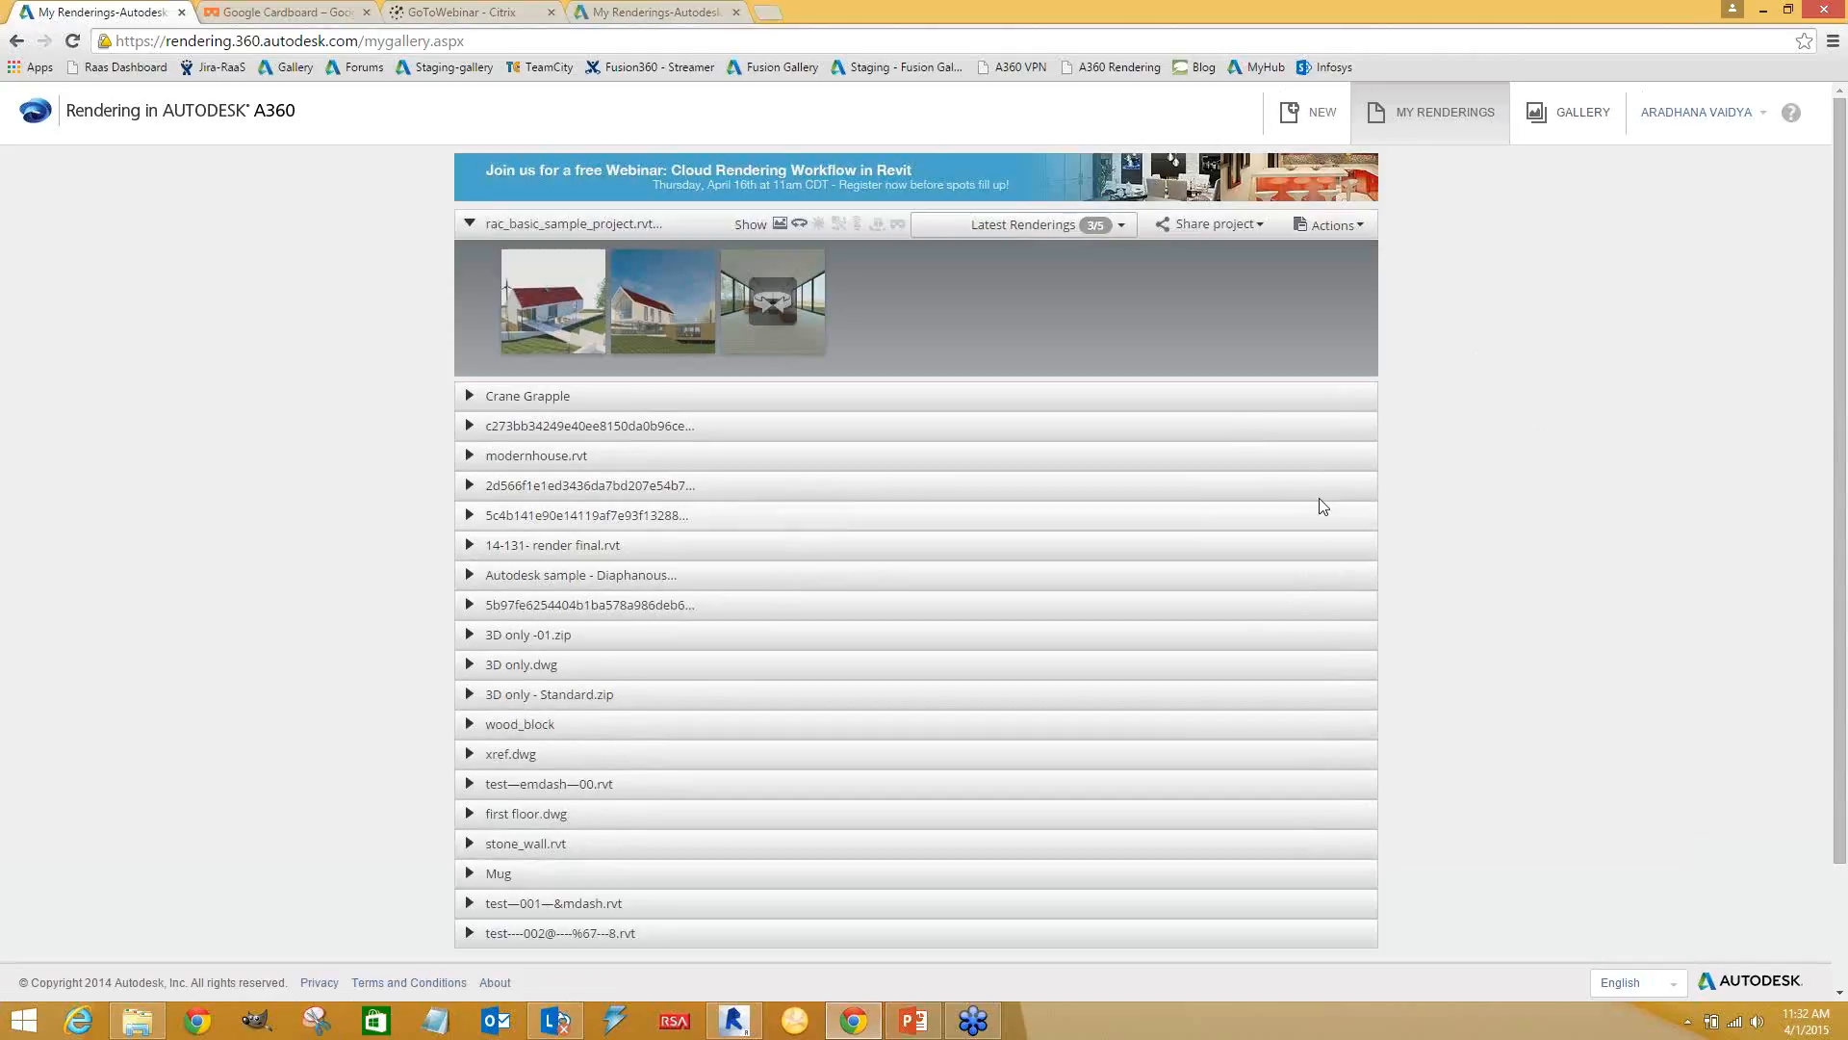
# Browse all public gallery renderings, return to the own renderings and expand the Crane Grapple project
pyautogui.click(1569, 113)
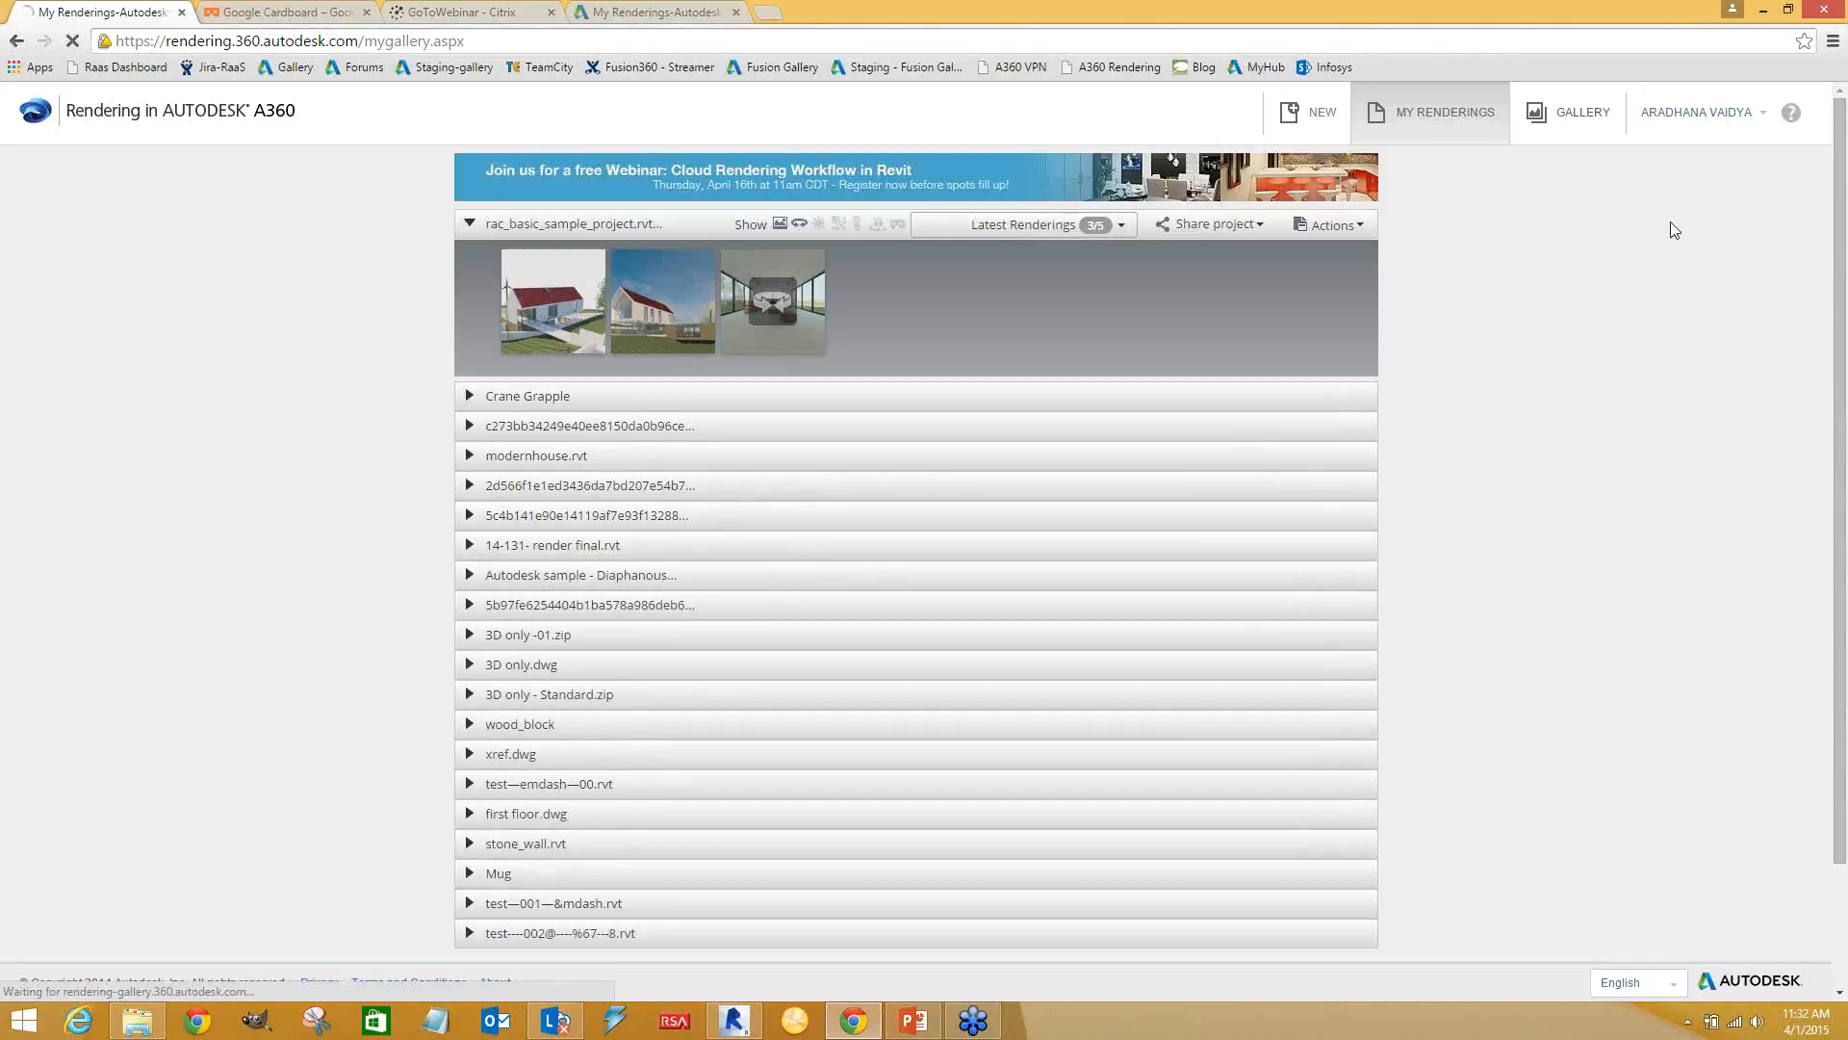
pyautogui.scroll(-10, 1338, 329)
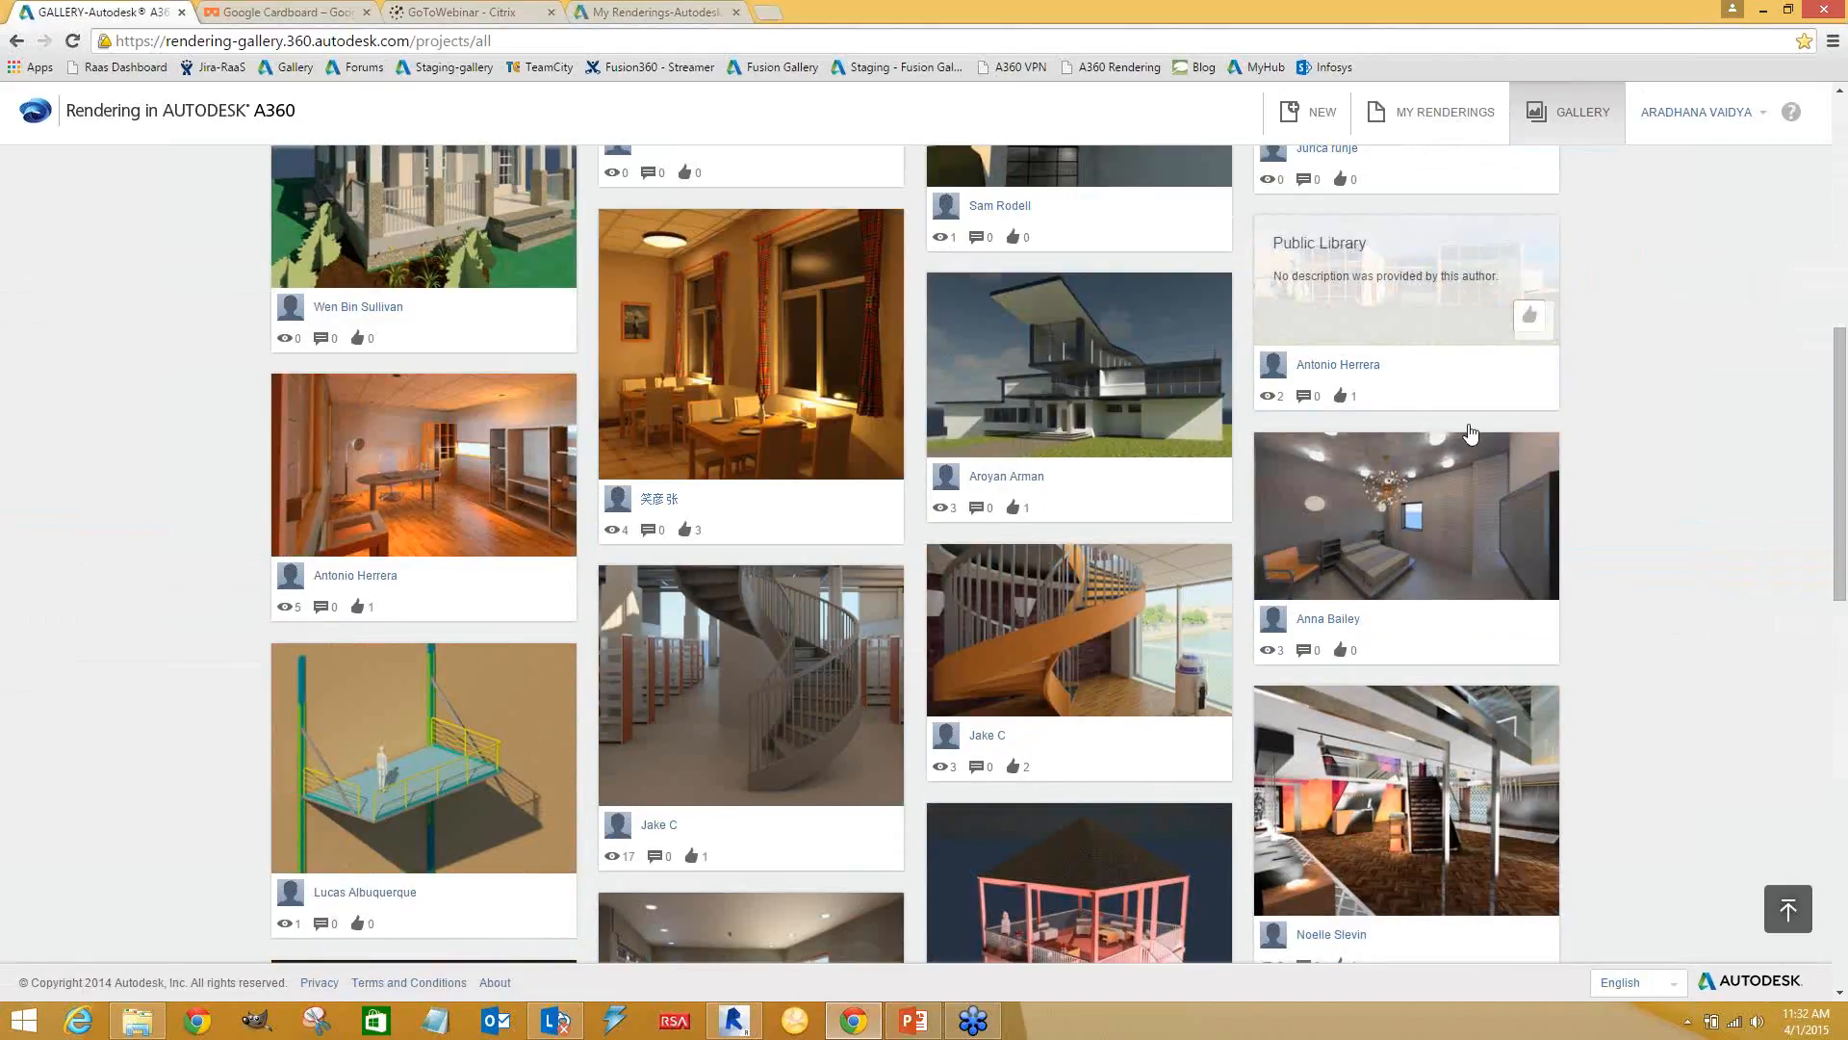
pyautogui.scroll(4, 1342, 341)
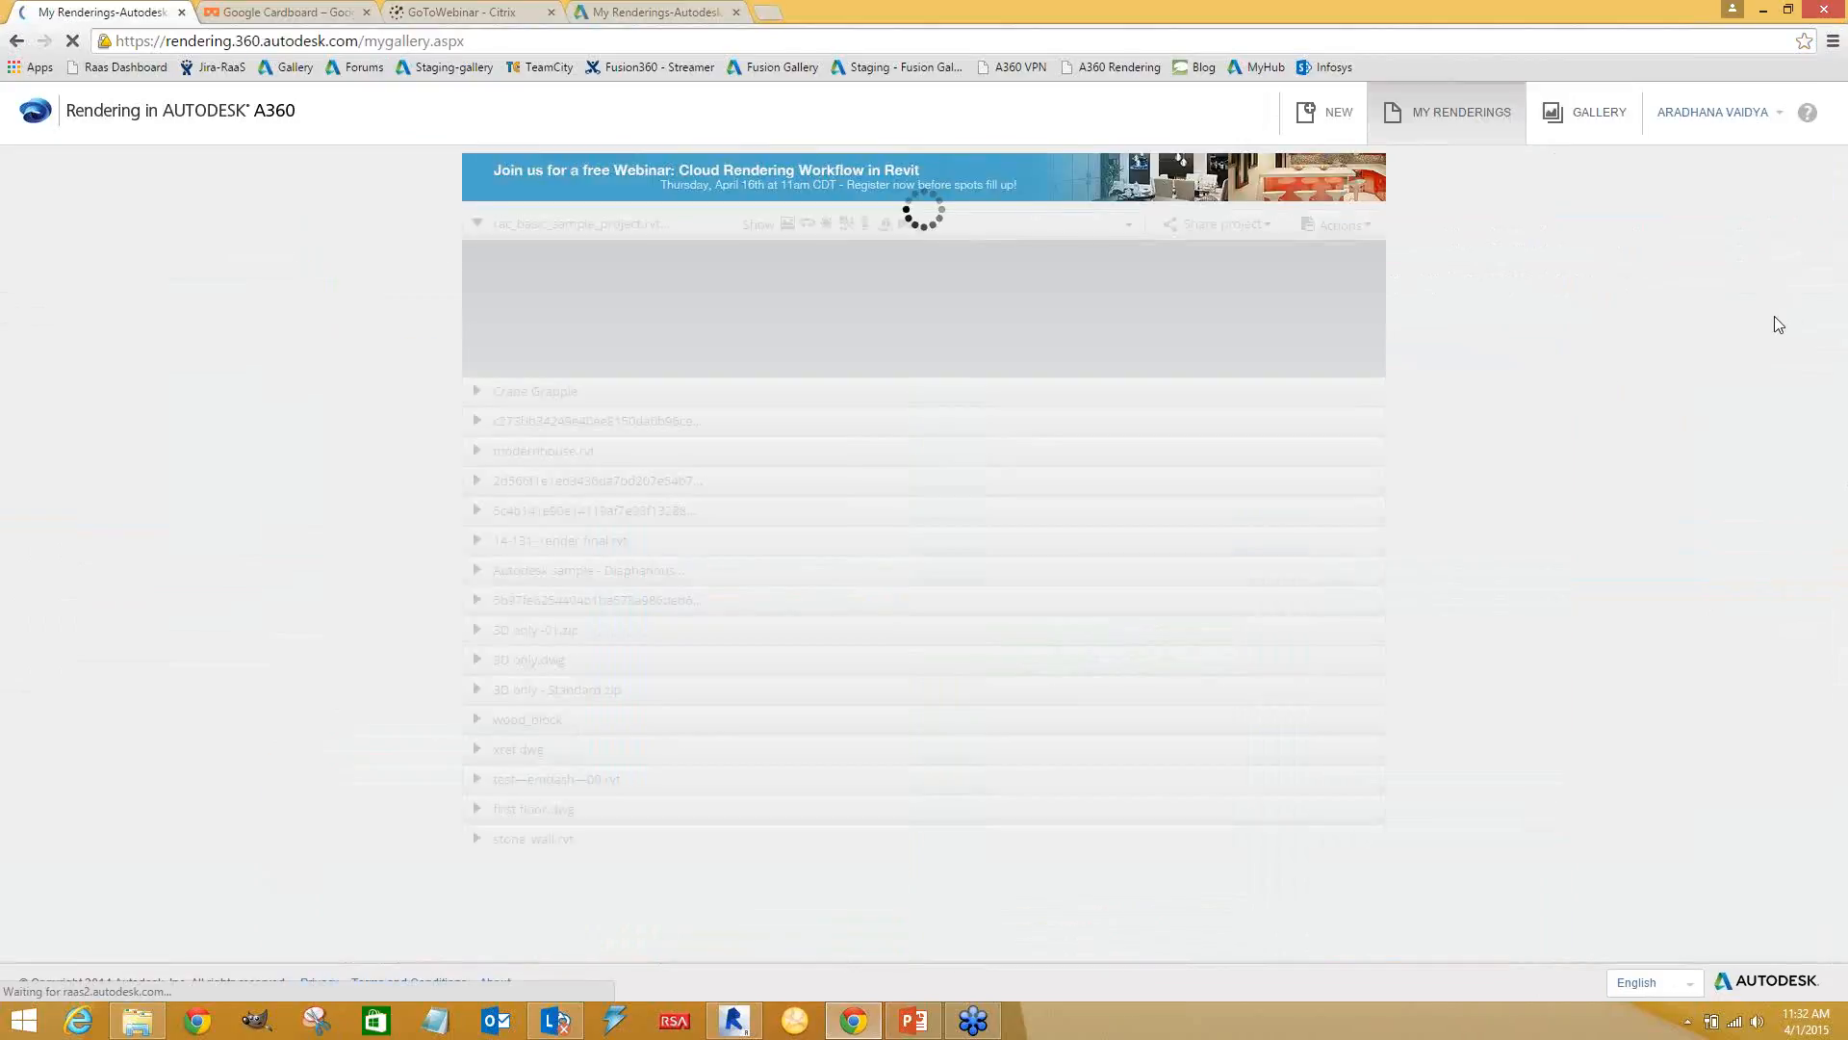
pyautogui.click(475, 403)
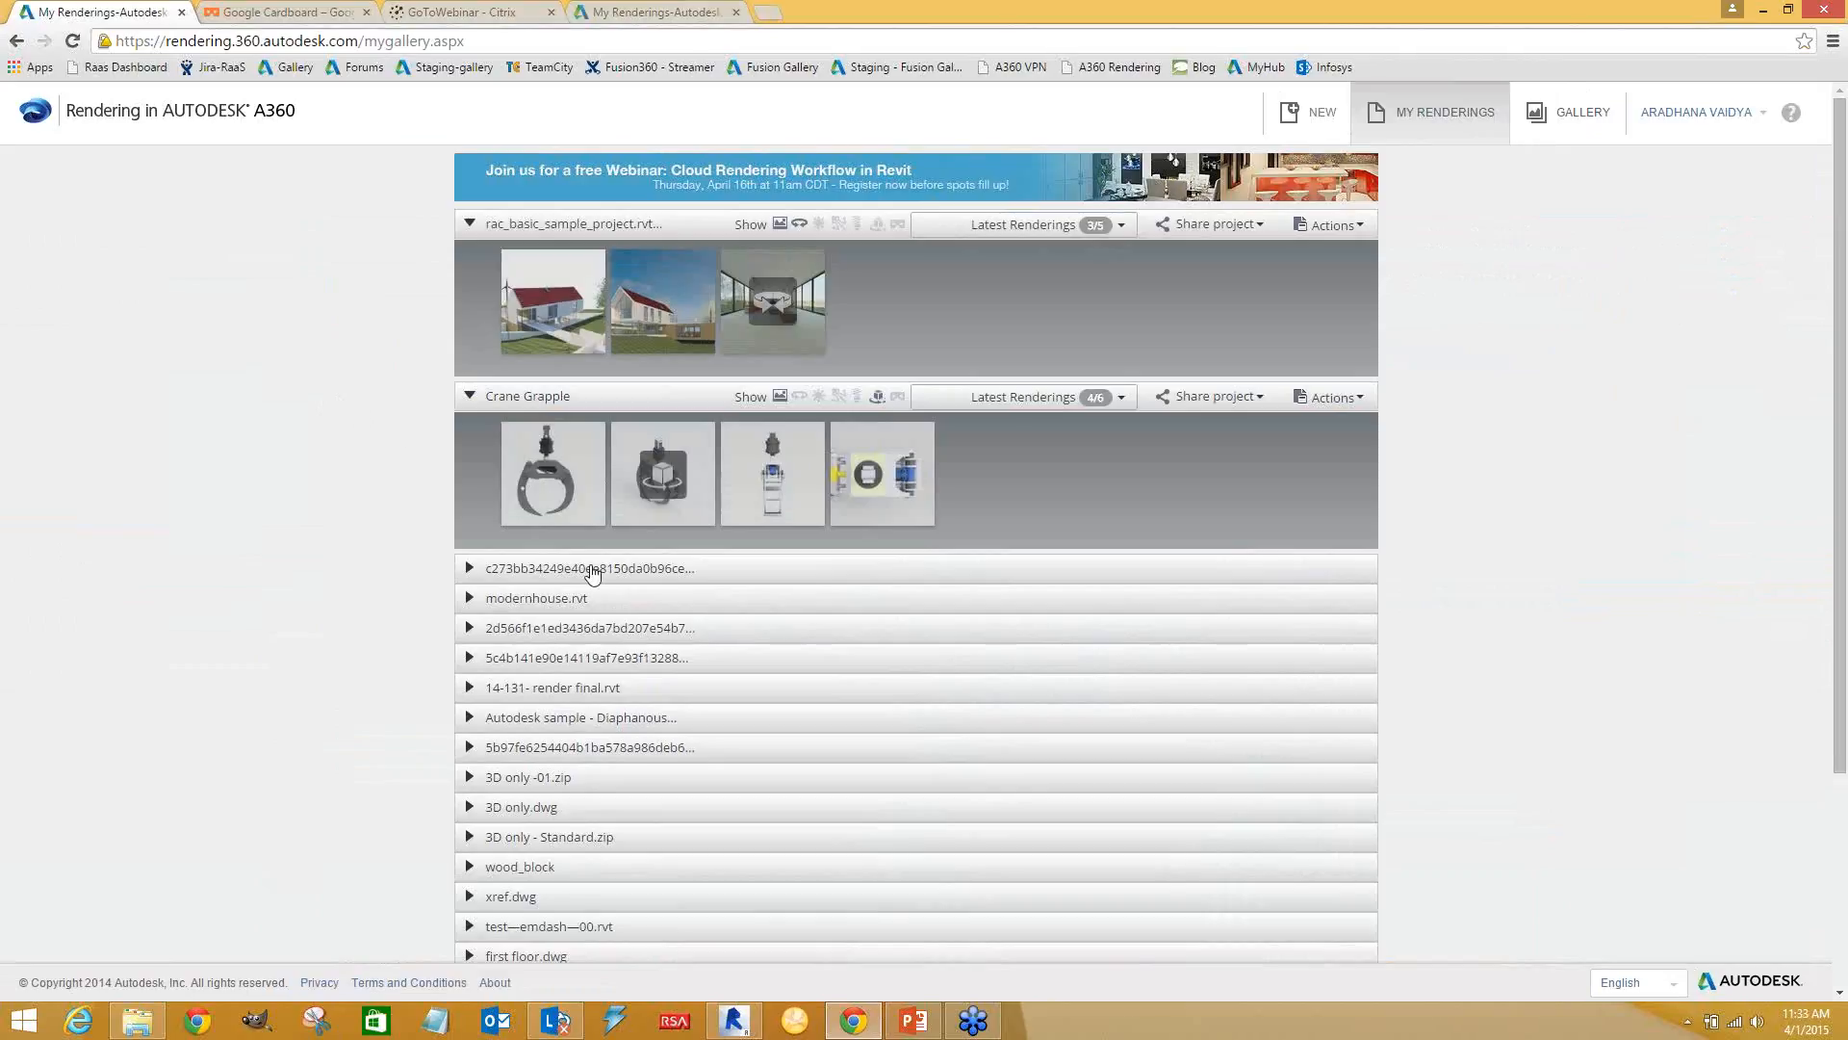
# Switch to the Revit_April2015 presentation in PowerPoint, present the Rendering tips and Connect with us slides, and end the slide show
pyautogui.click(912, 1023)
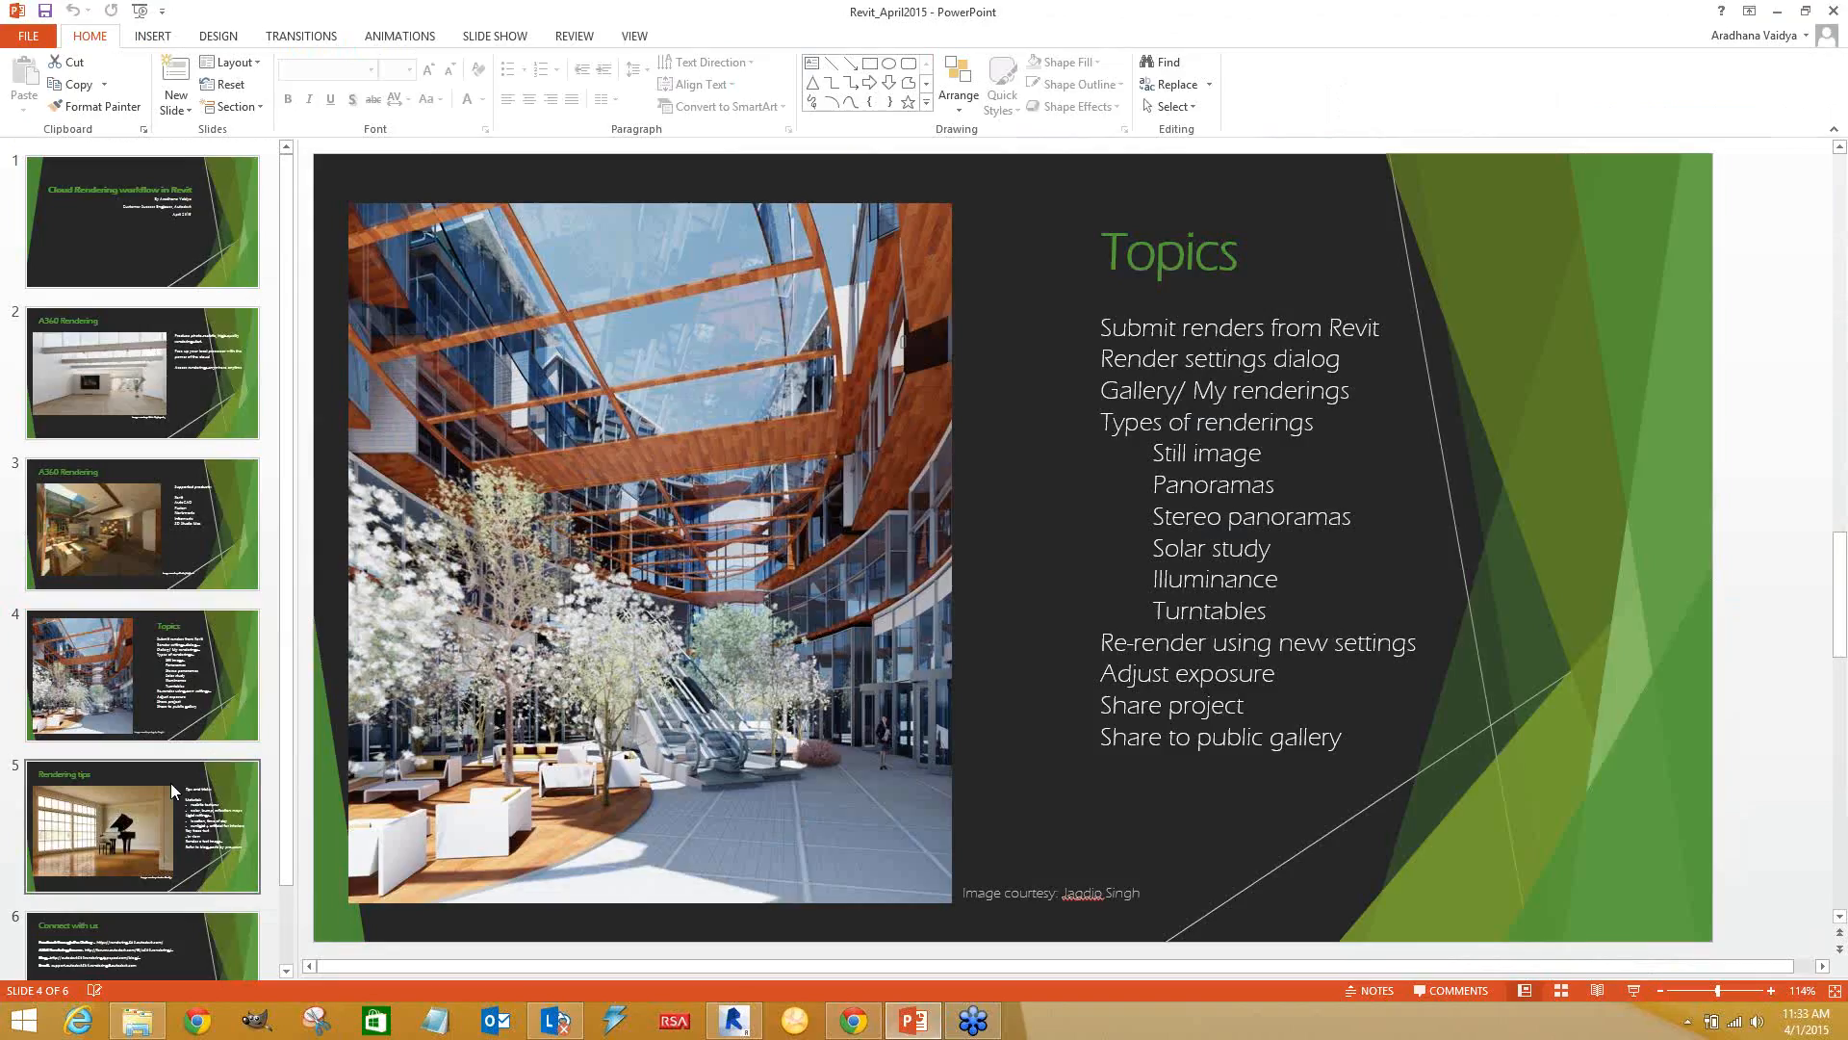
pyautogui.click(170, 782)
pyautogui.press('F5')
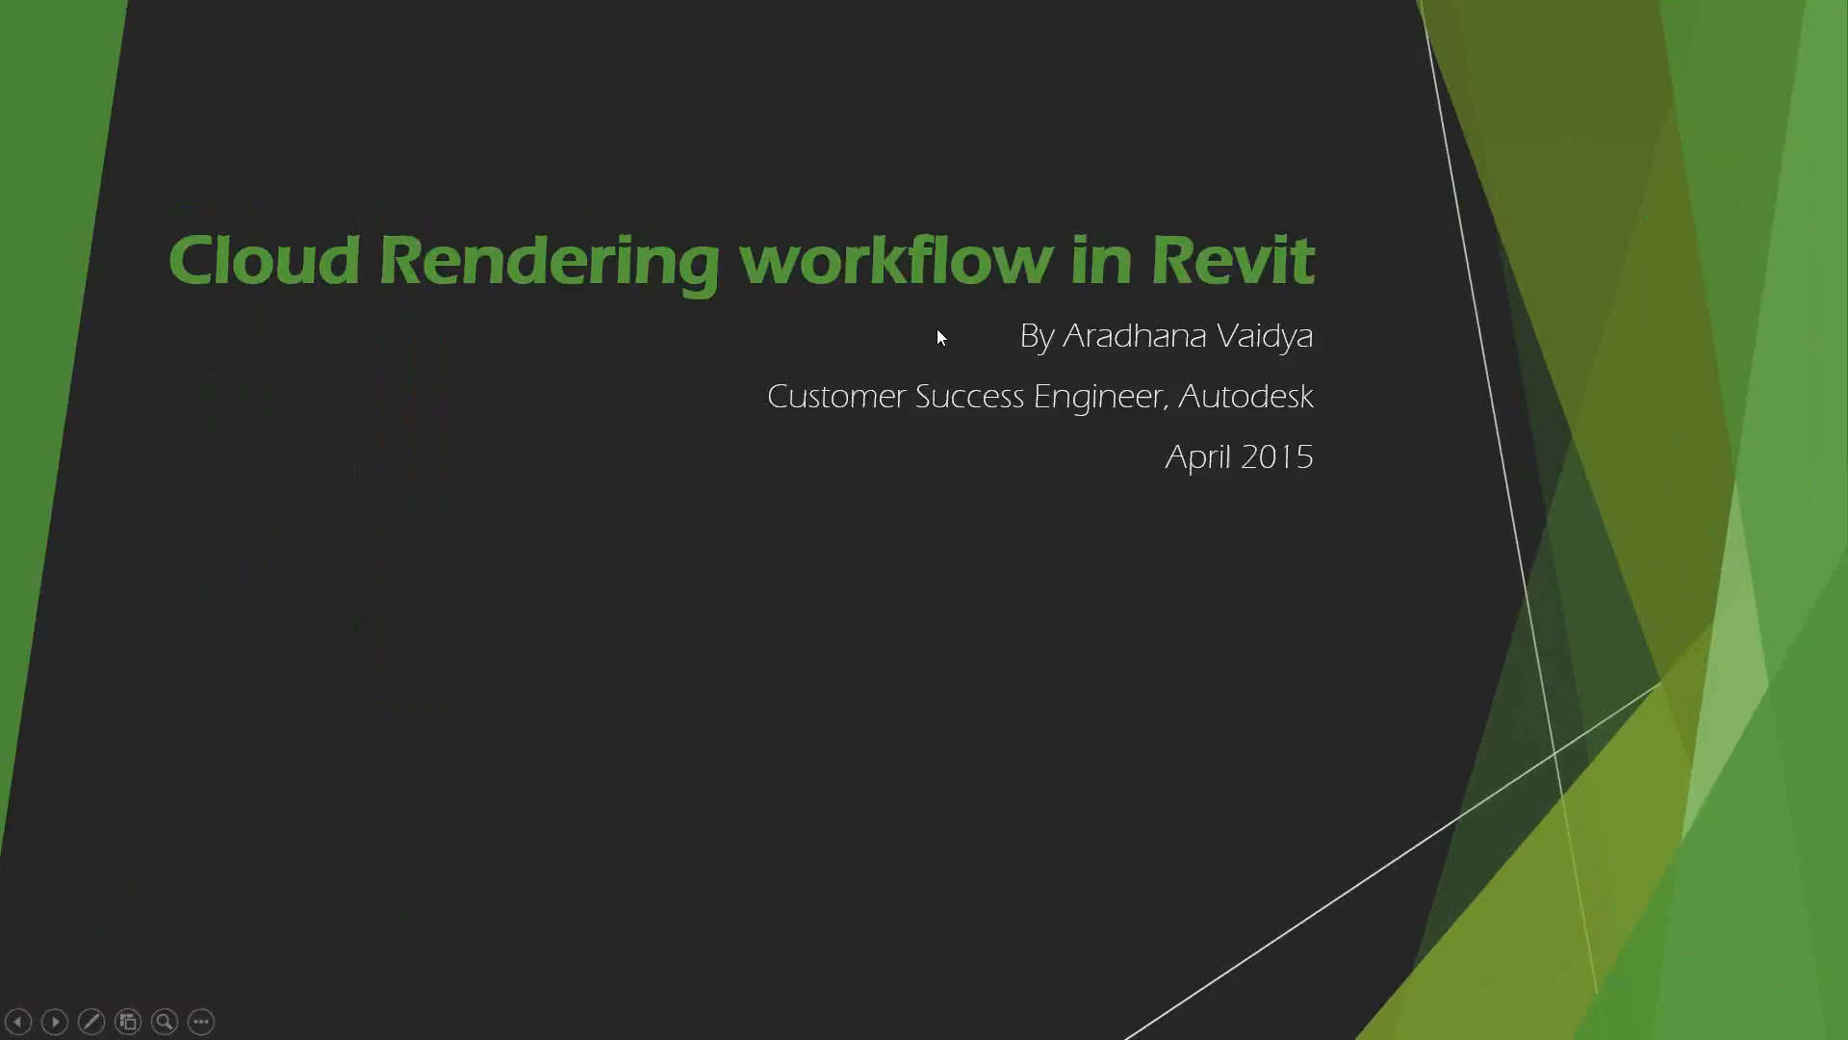
pyautogui.click(941, 336)
pyautogui.click(940, 336)
pyautogui.click(940, 336)
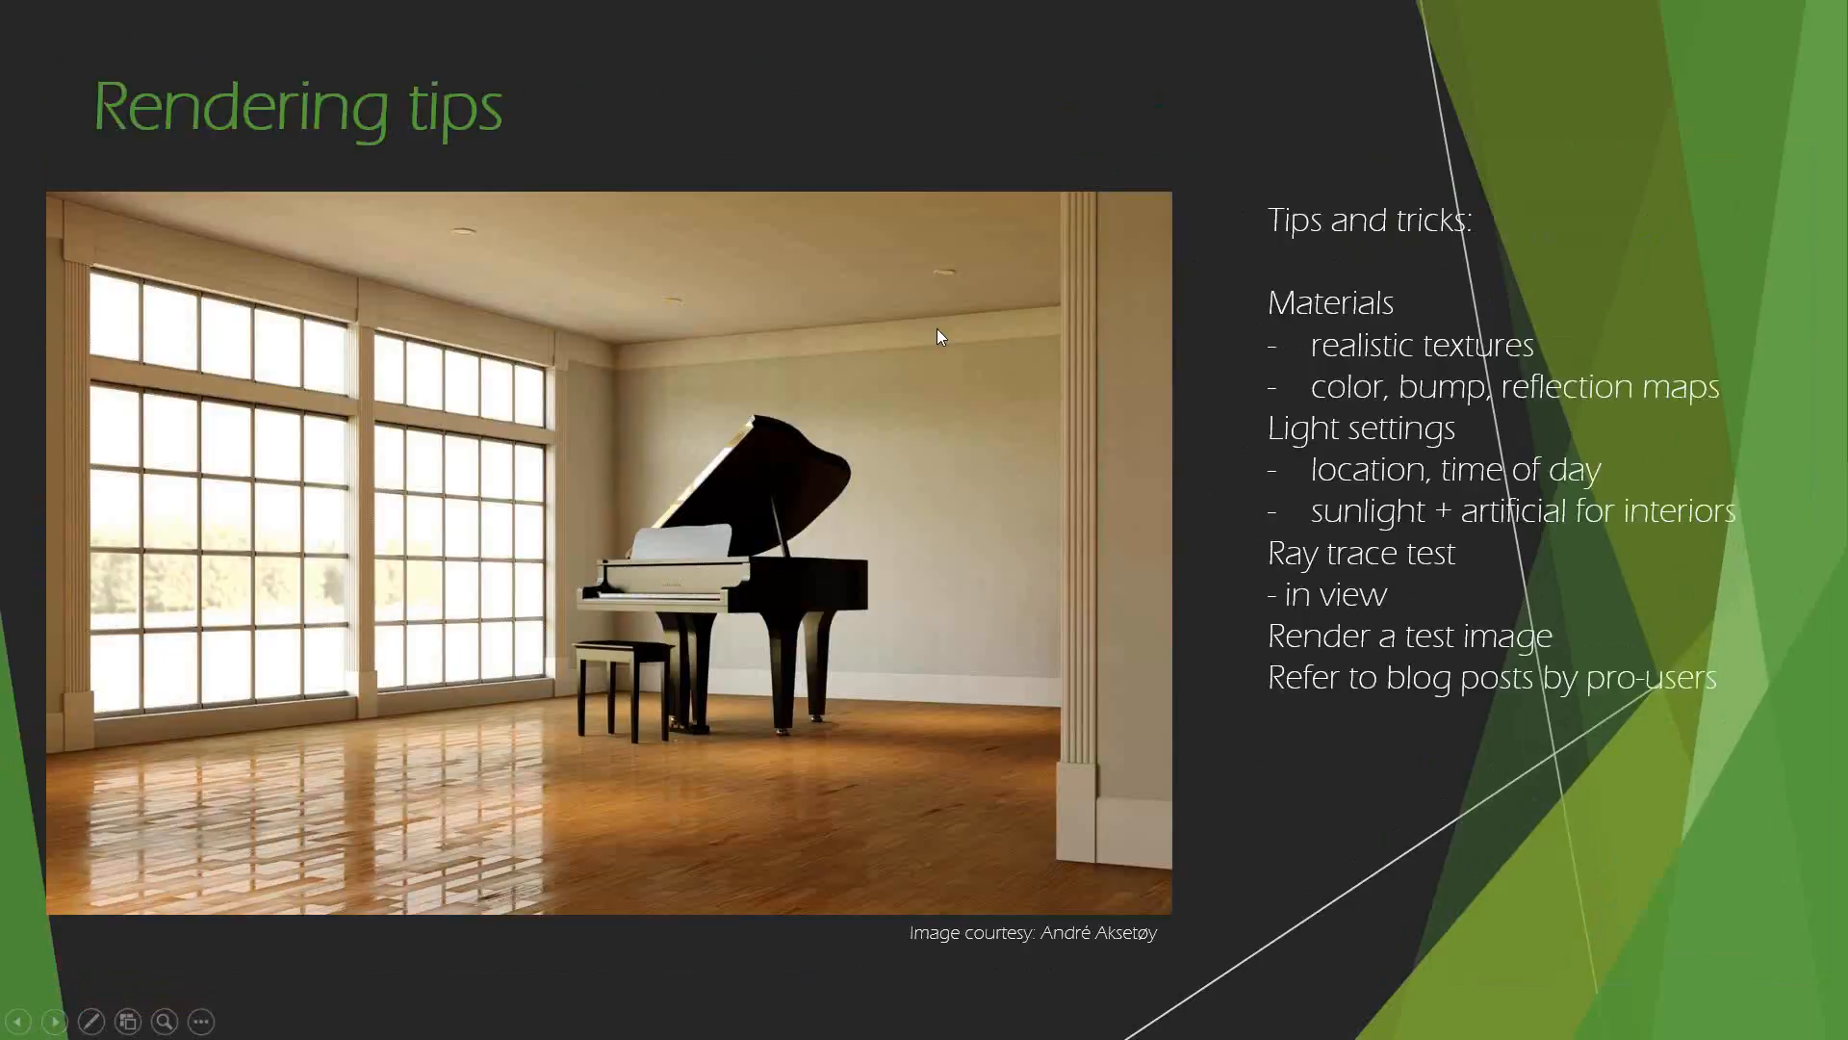
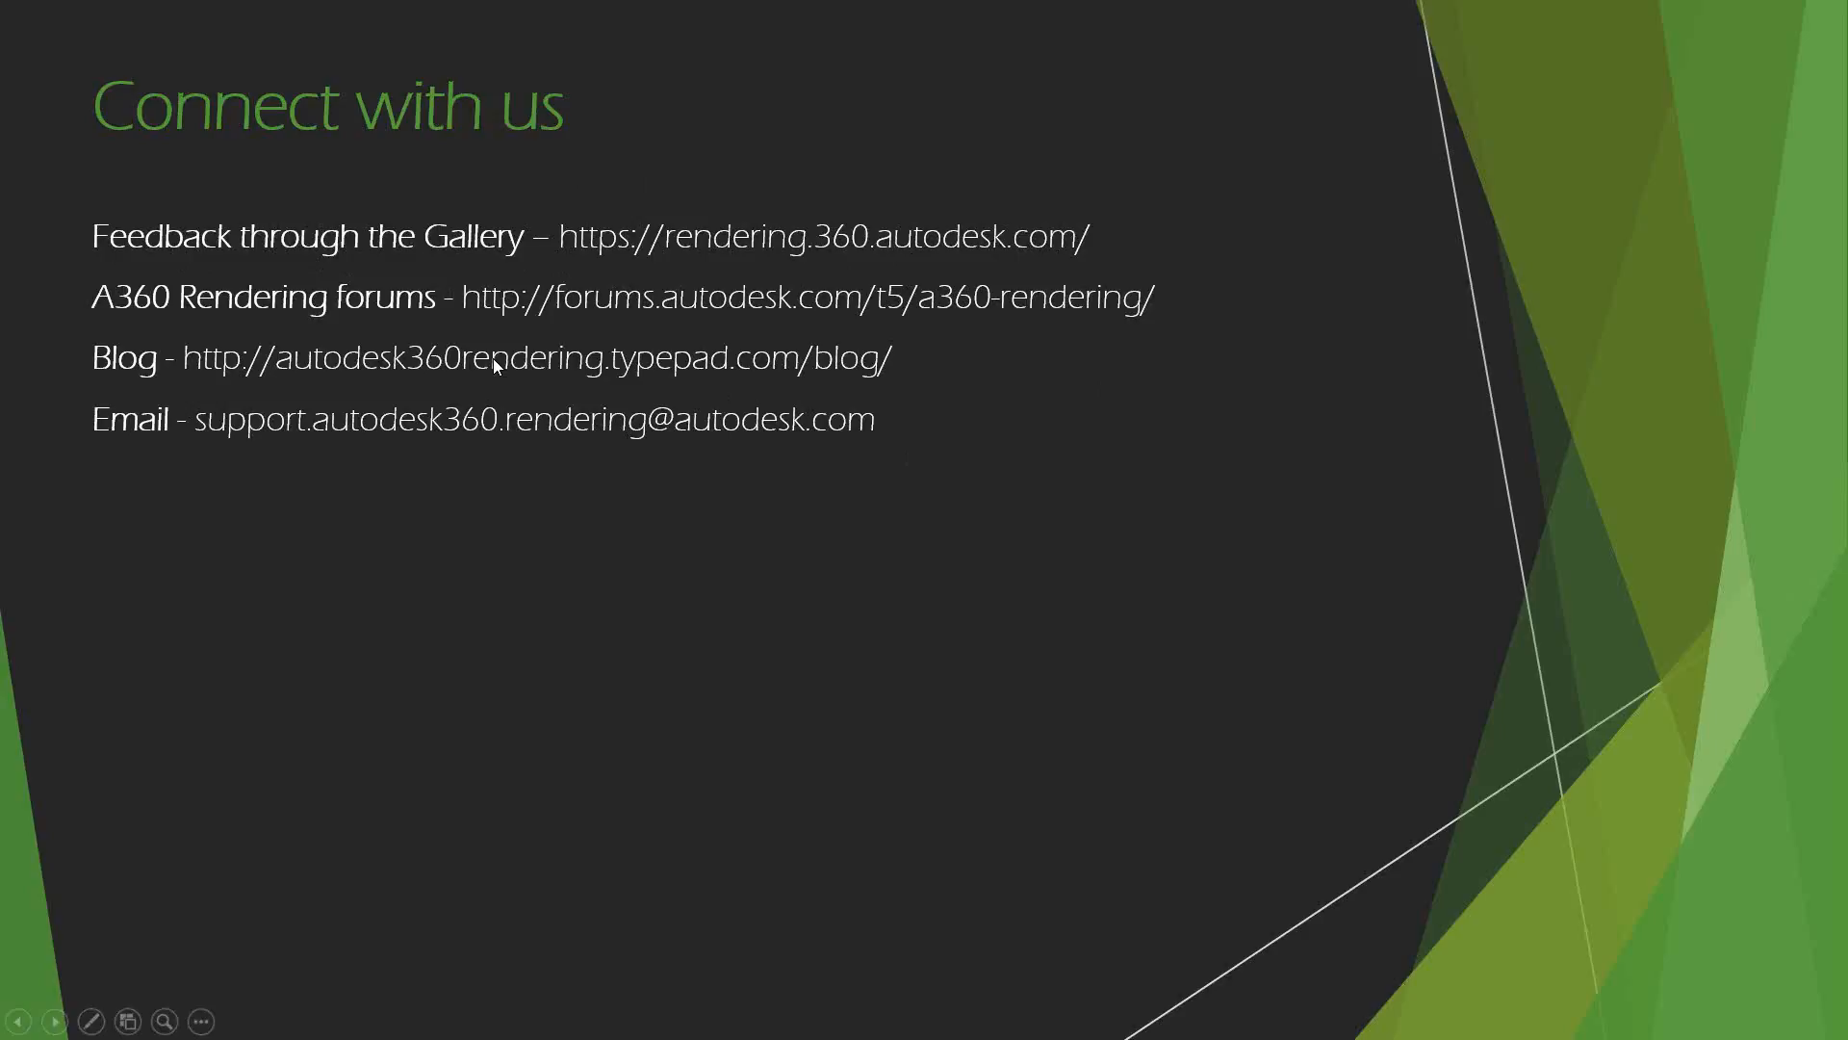
pyautogui.press('Escape')
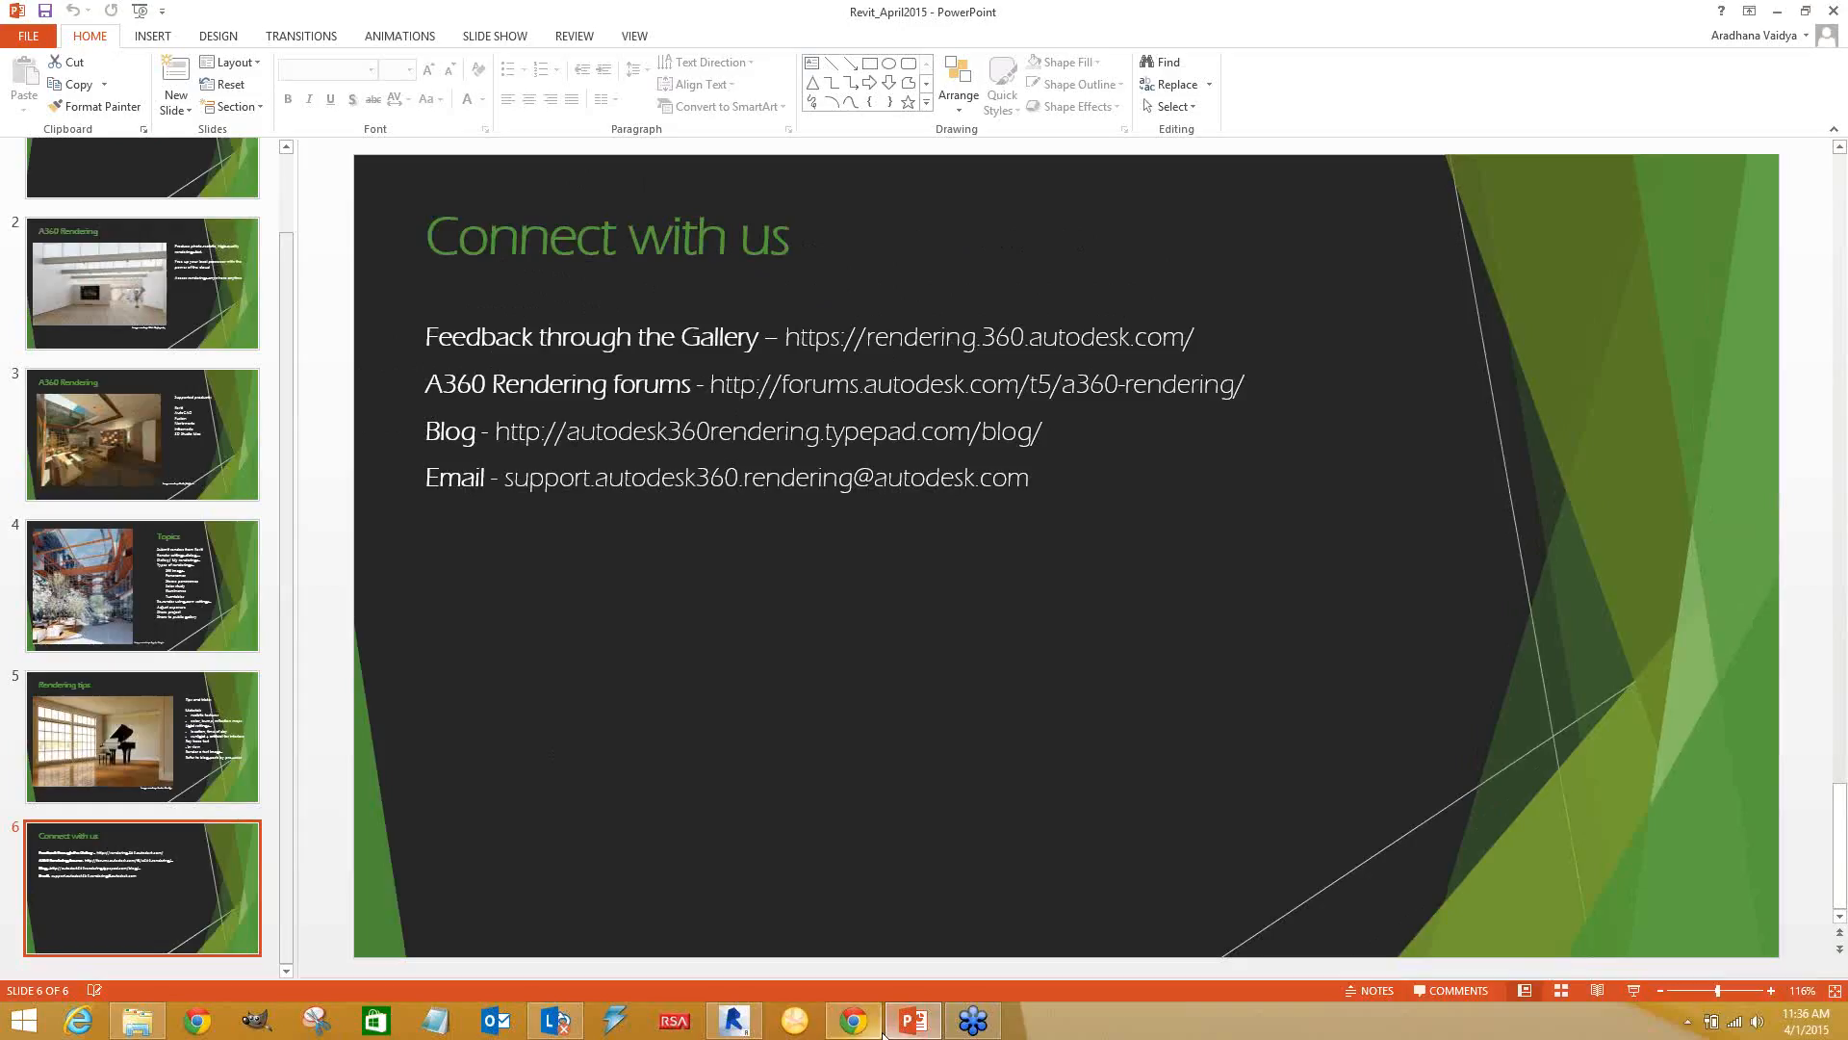
# Switch back to the A360 renderings in Chrome and show the first rendering of the Diaphanous sample project enlarged
pyautogui.click(853, 1028)
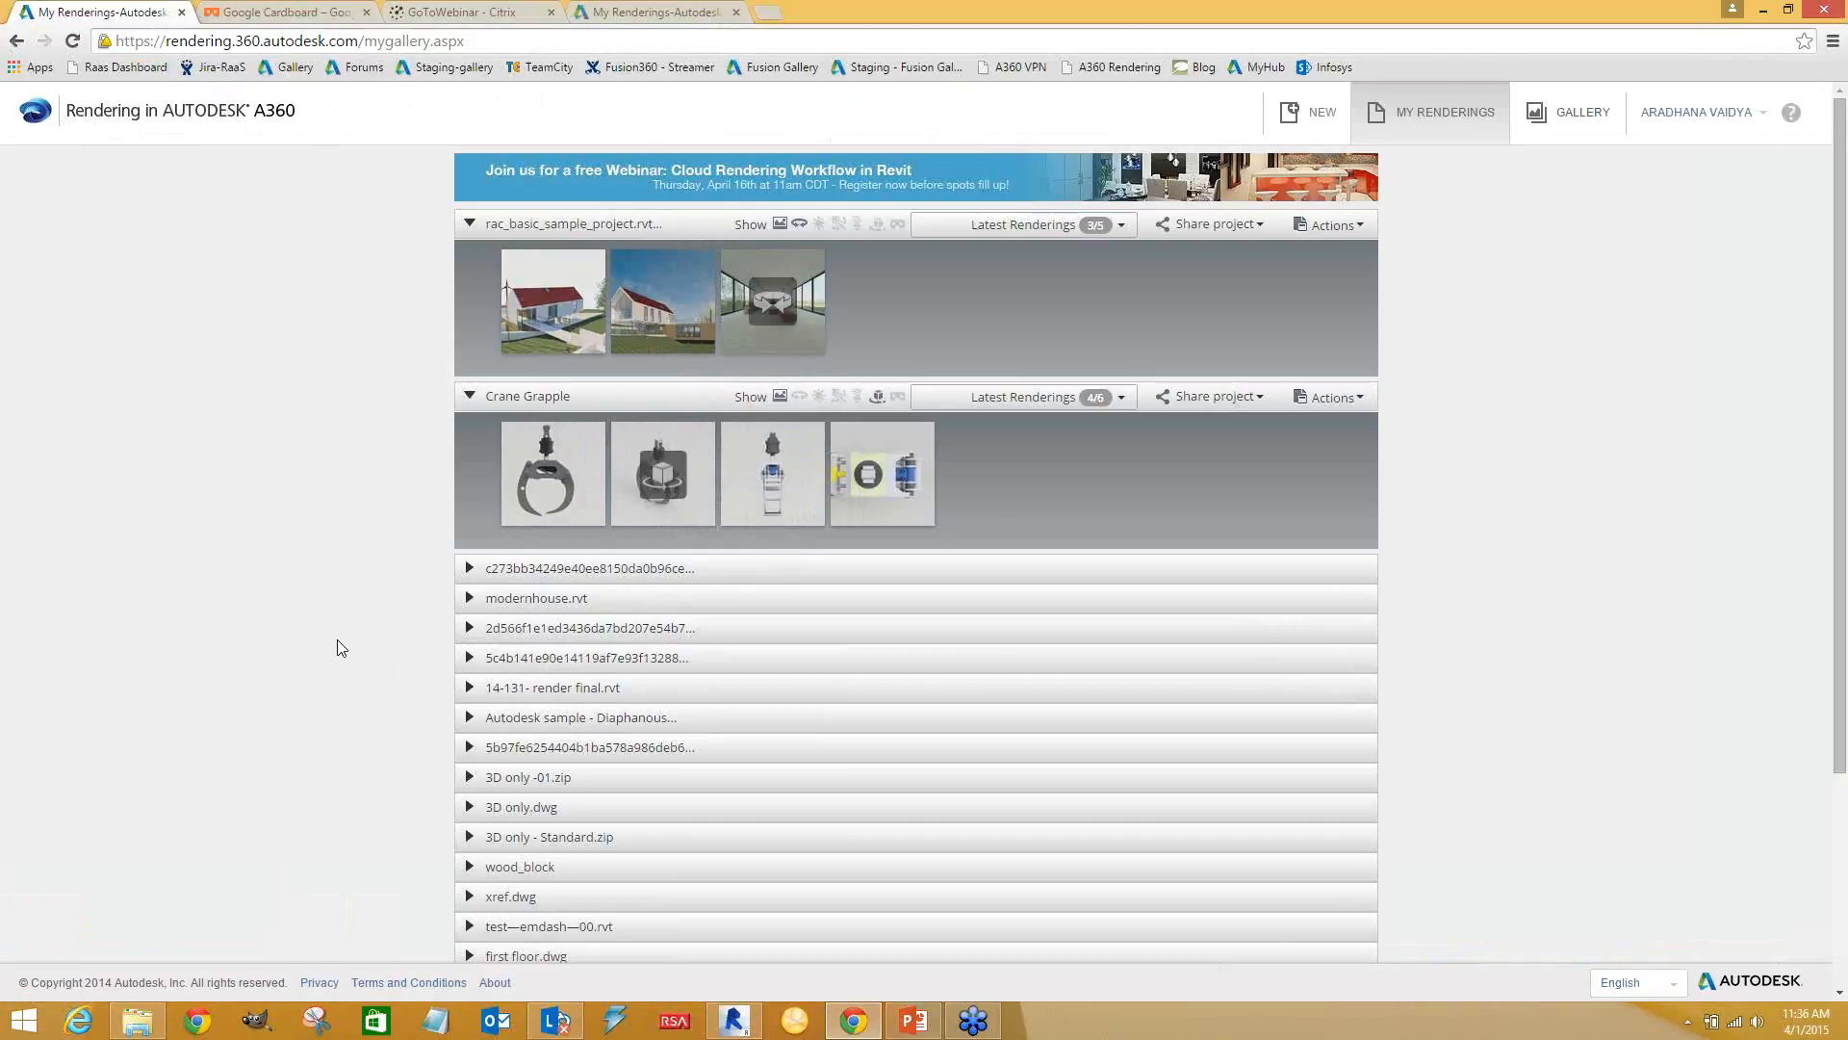
pyautogui.scroll(-1, 337, 639)
pyautogui.scroll(-2, 337, 649)
pyautogui.scroll(2, 363, 631)
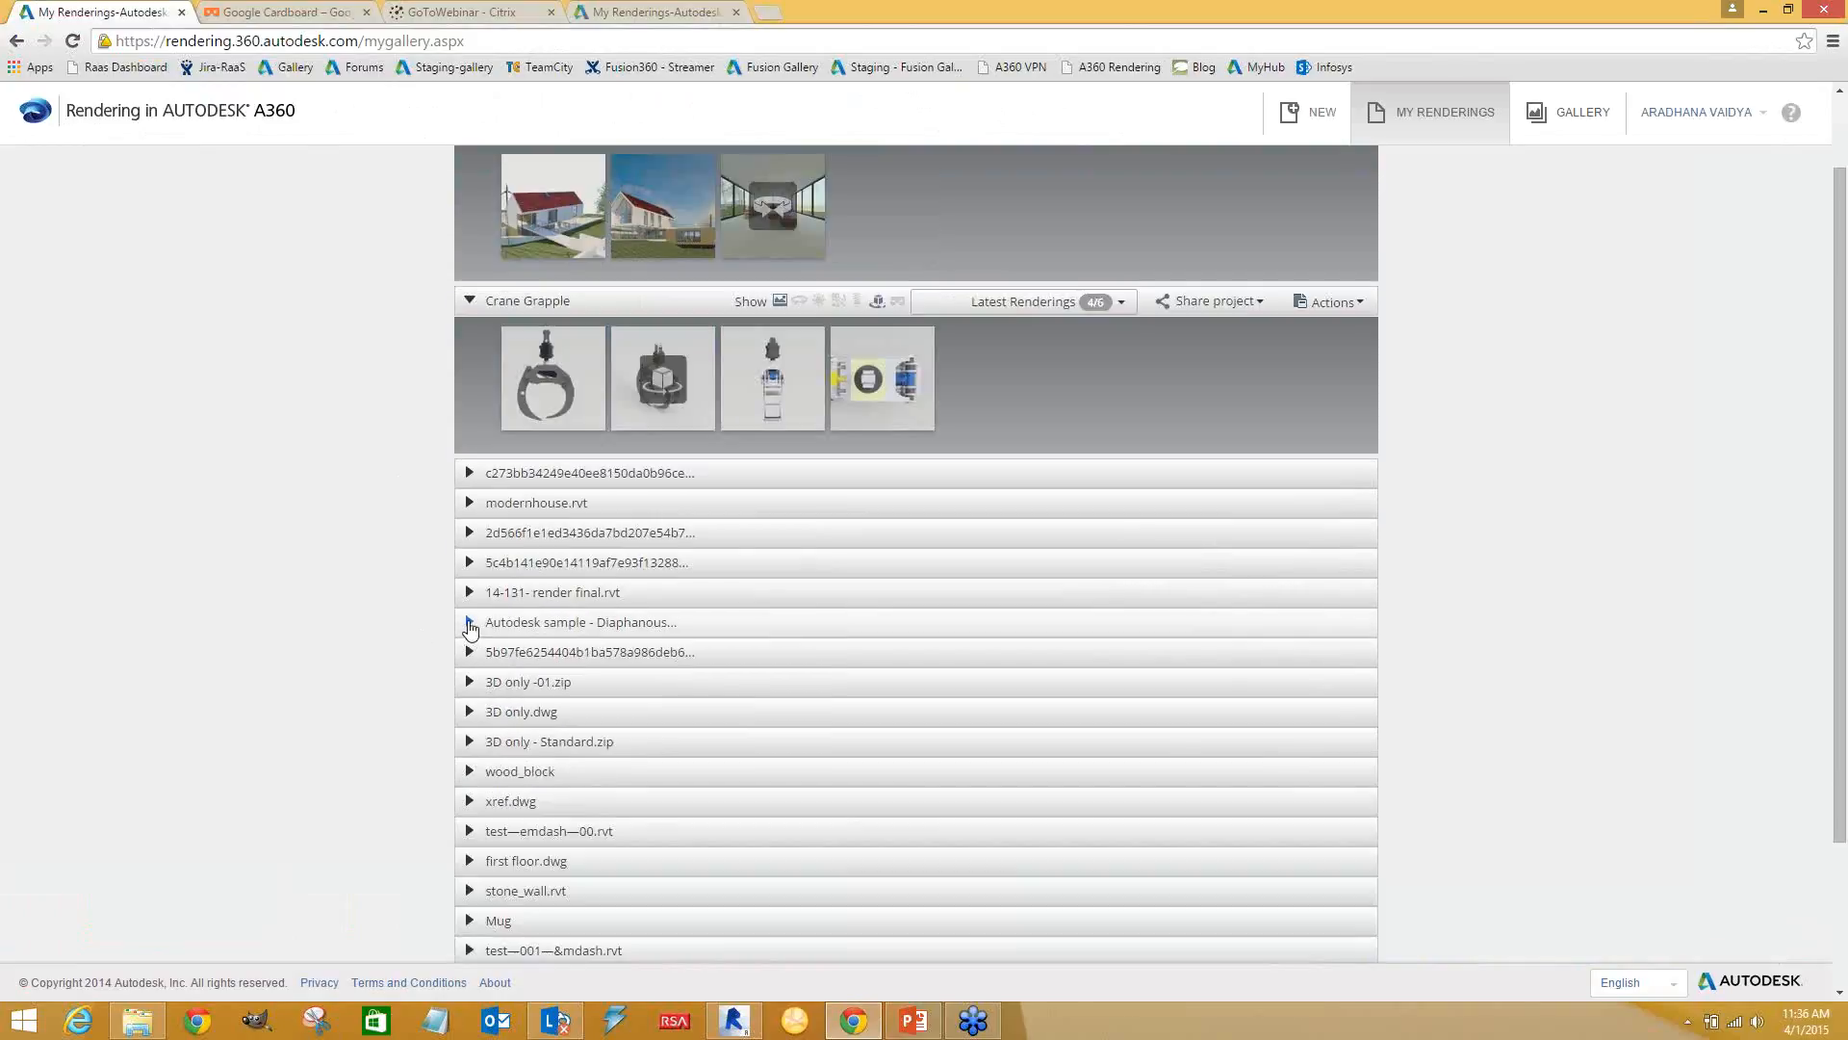
pyautogui.click(469, 622)
pyautogui.click(505, 666)
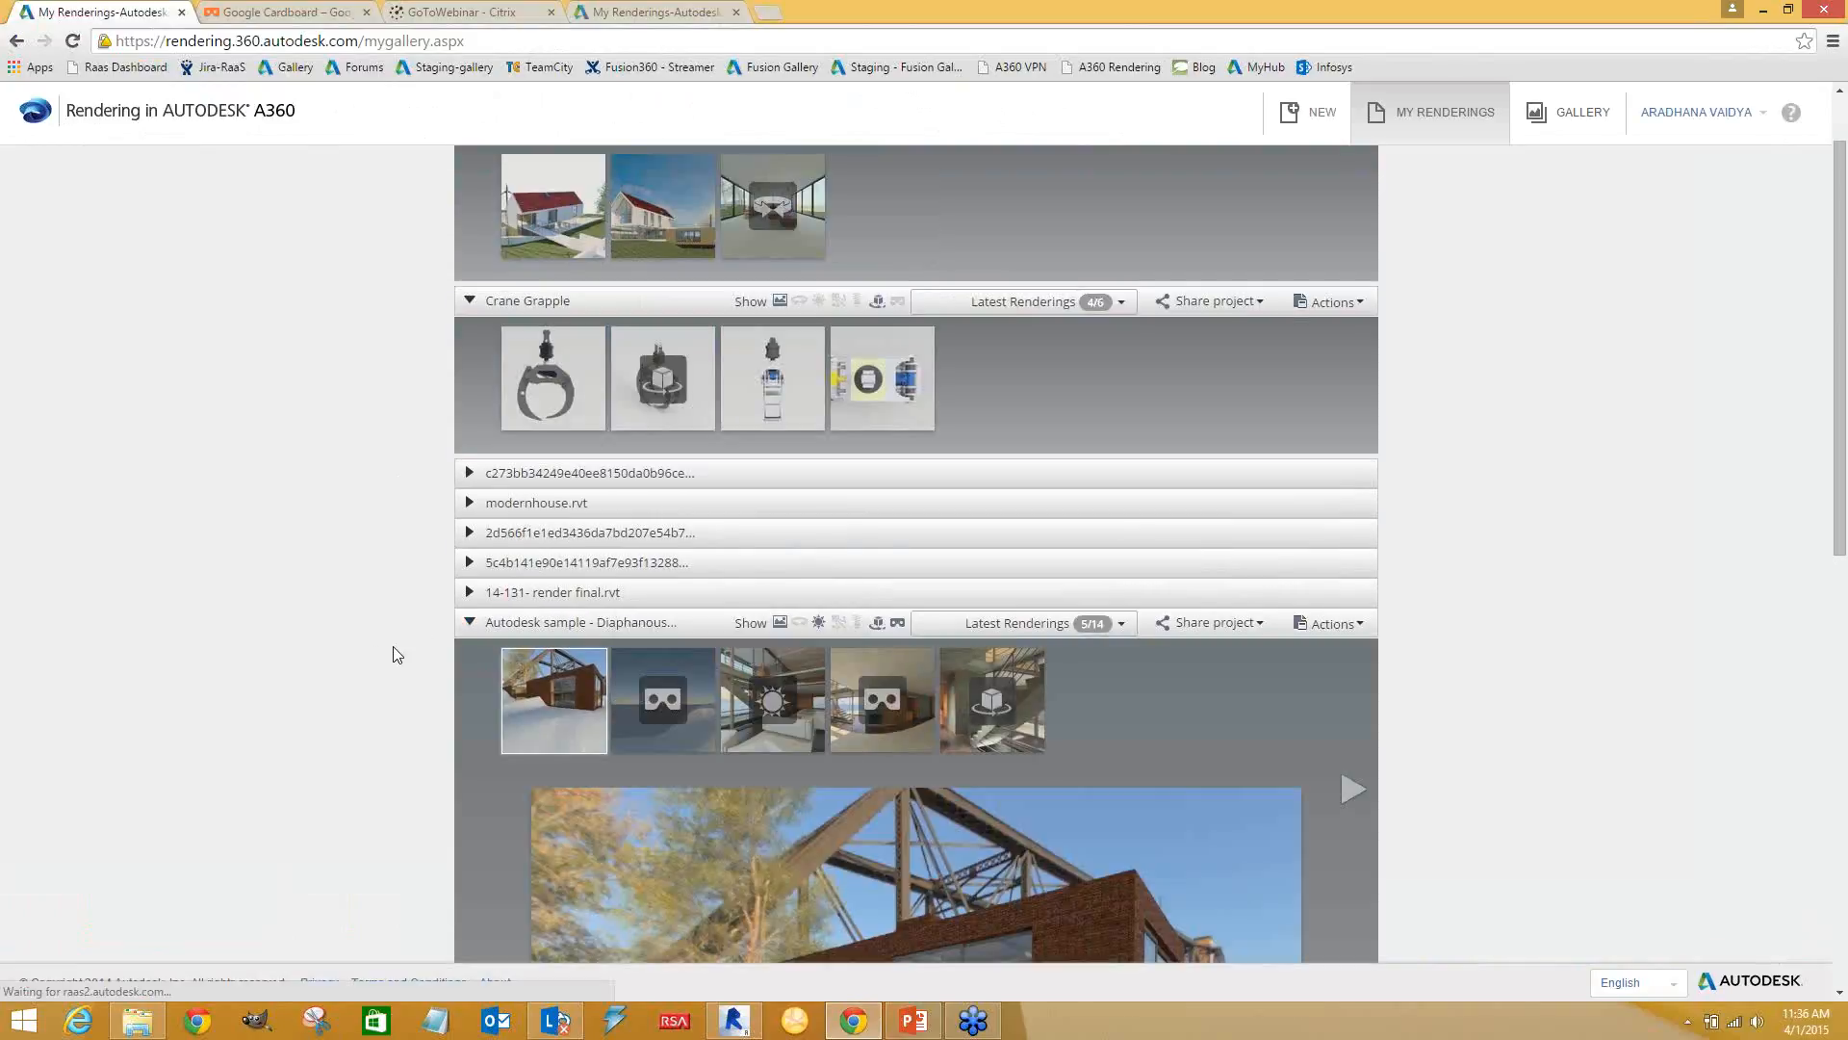
# View the image quality survey for the enlarged rendering, including its comment field, and cancel it without submitting
pyautogui.scroll(-2, 394, 650)
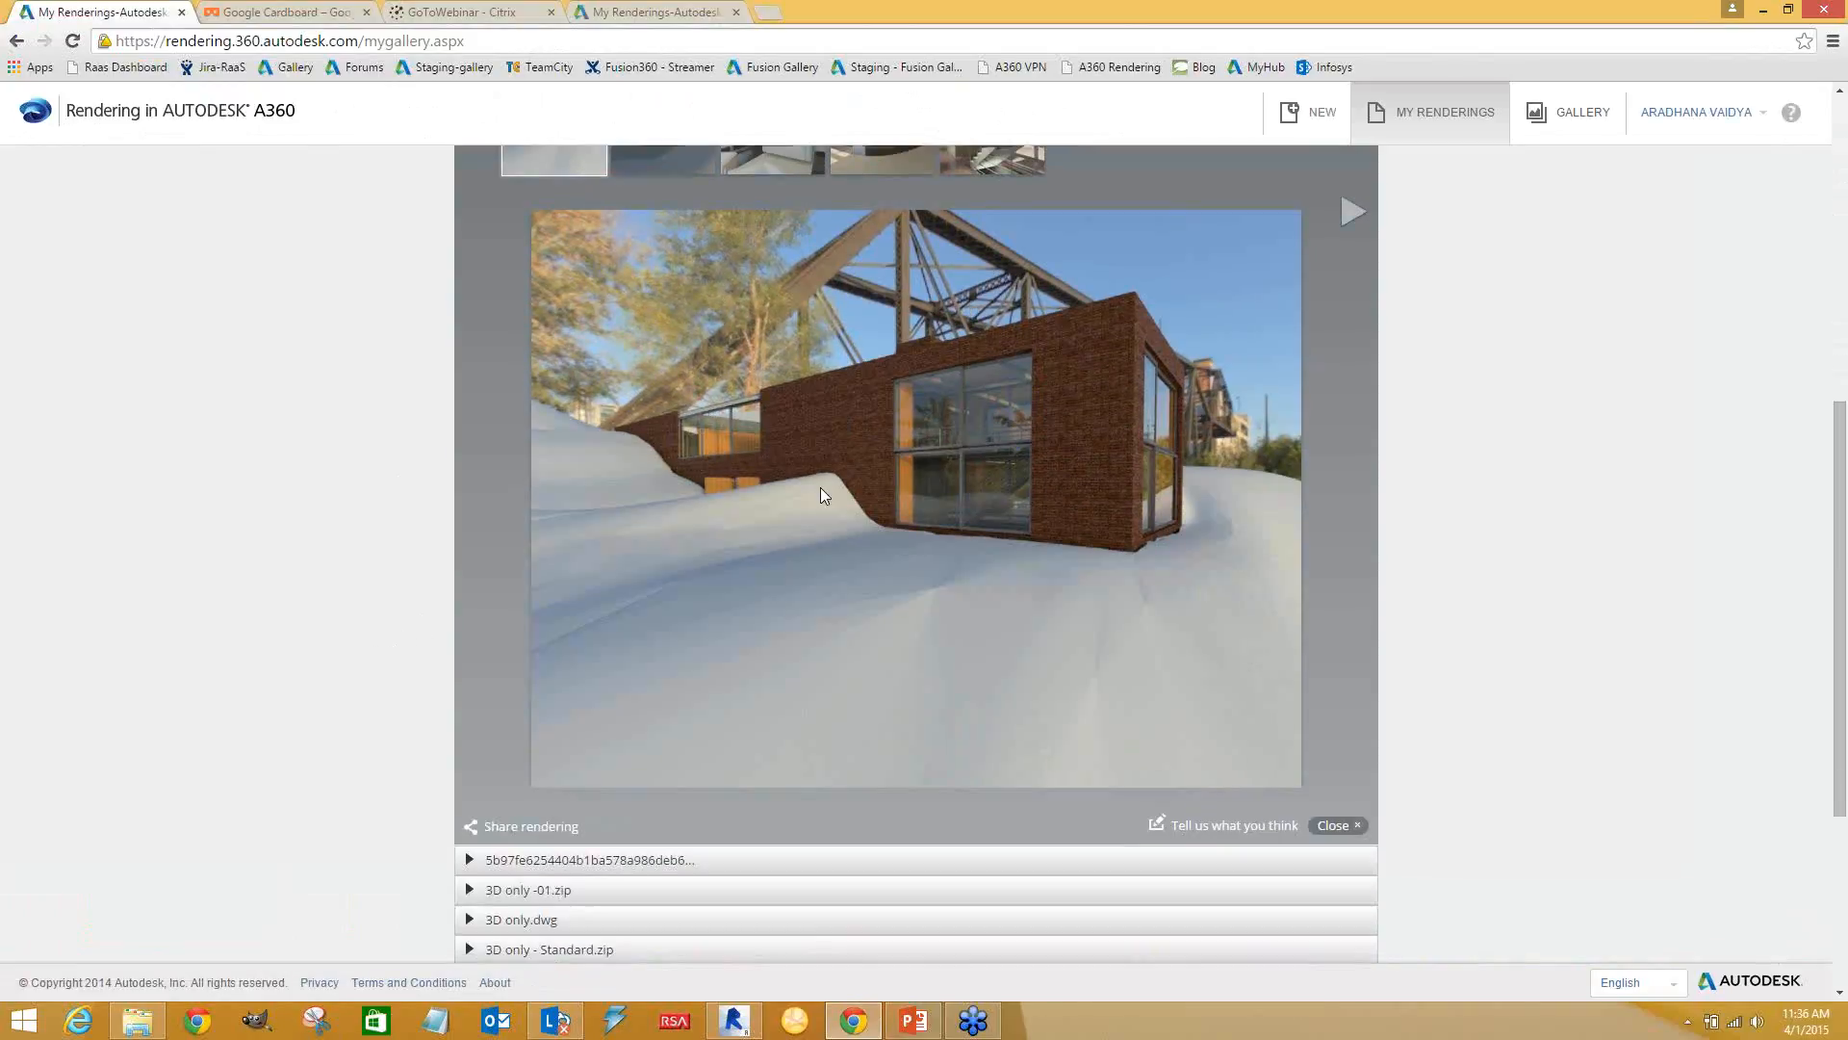
pyautogui.scroll(1, 819, 498)
pyautogui.scroll(1, 819, 504)
pyautogui.scroll(-2, 979, 589)
pyautogui.click(1232, 823)
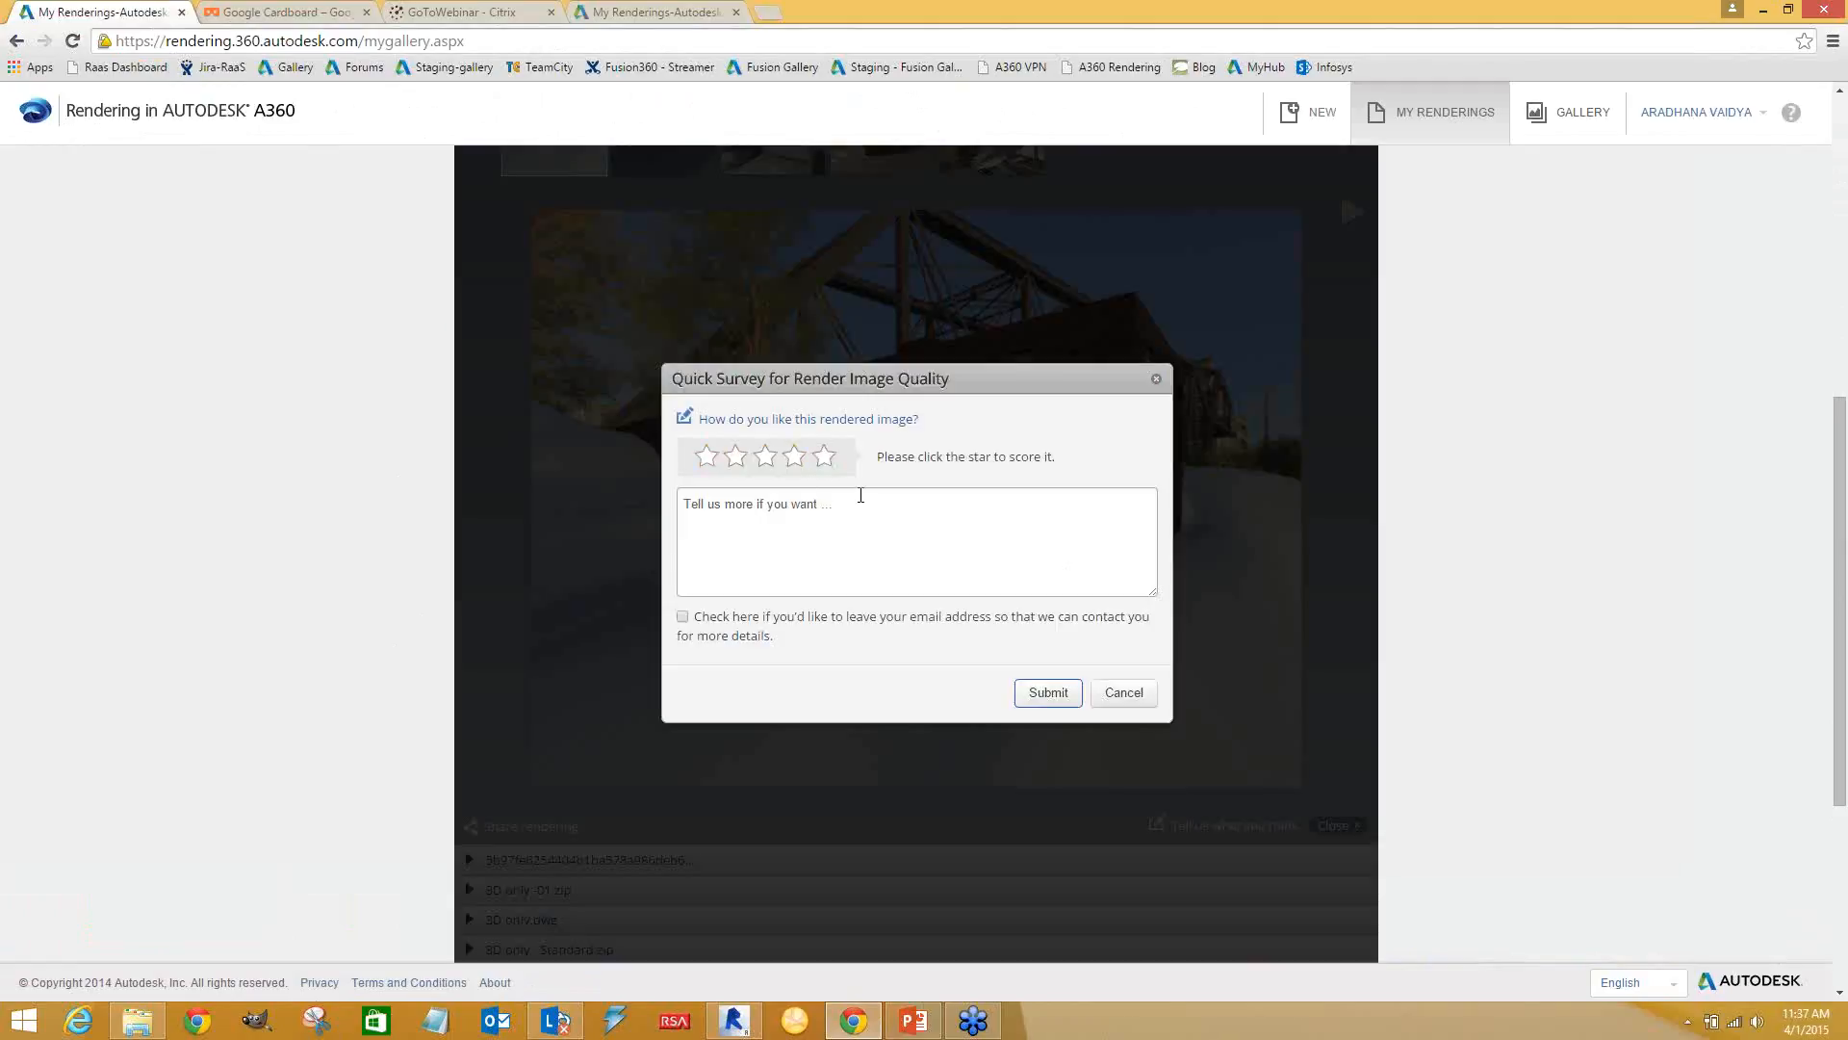
pyautogui.click(843, 511)
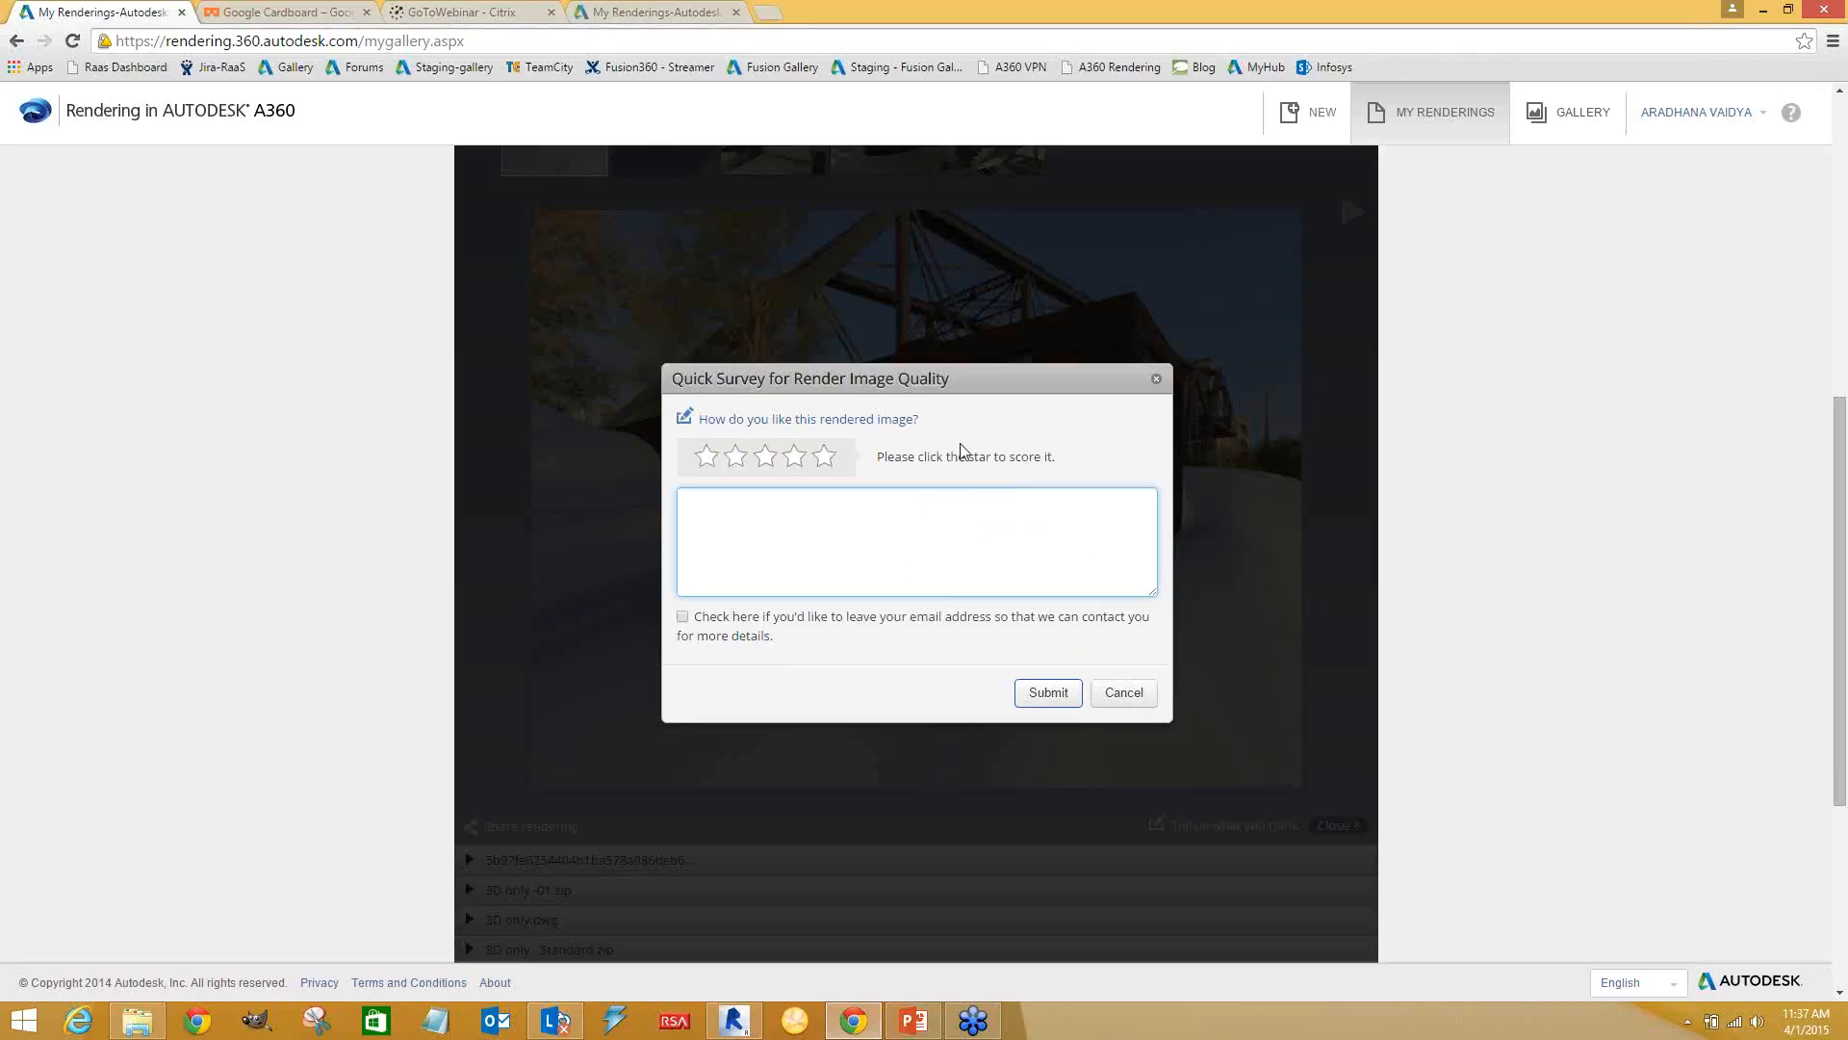
pyautogui.click(1128, 694)
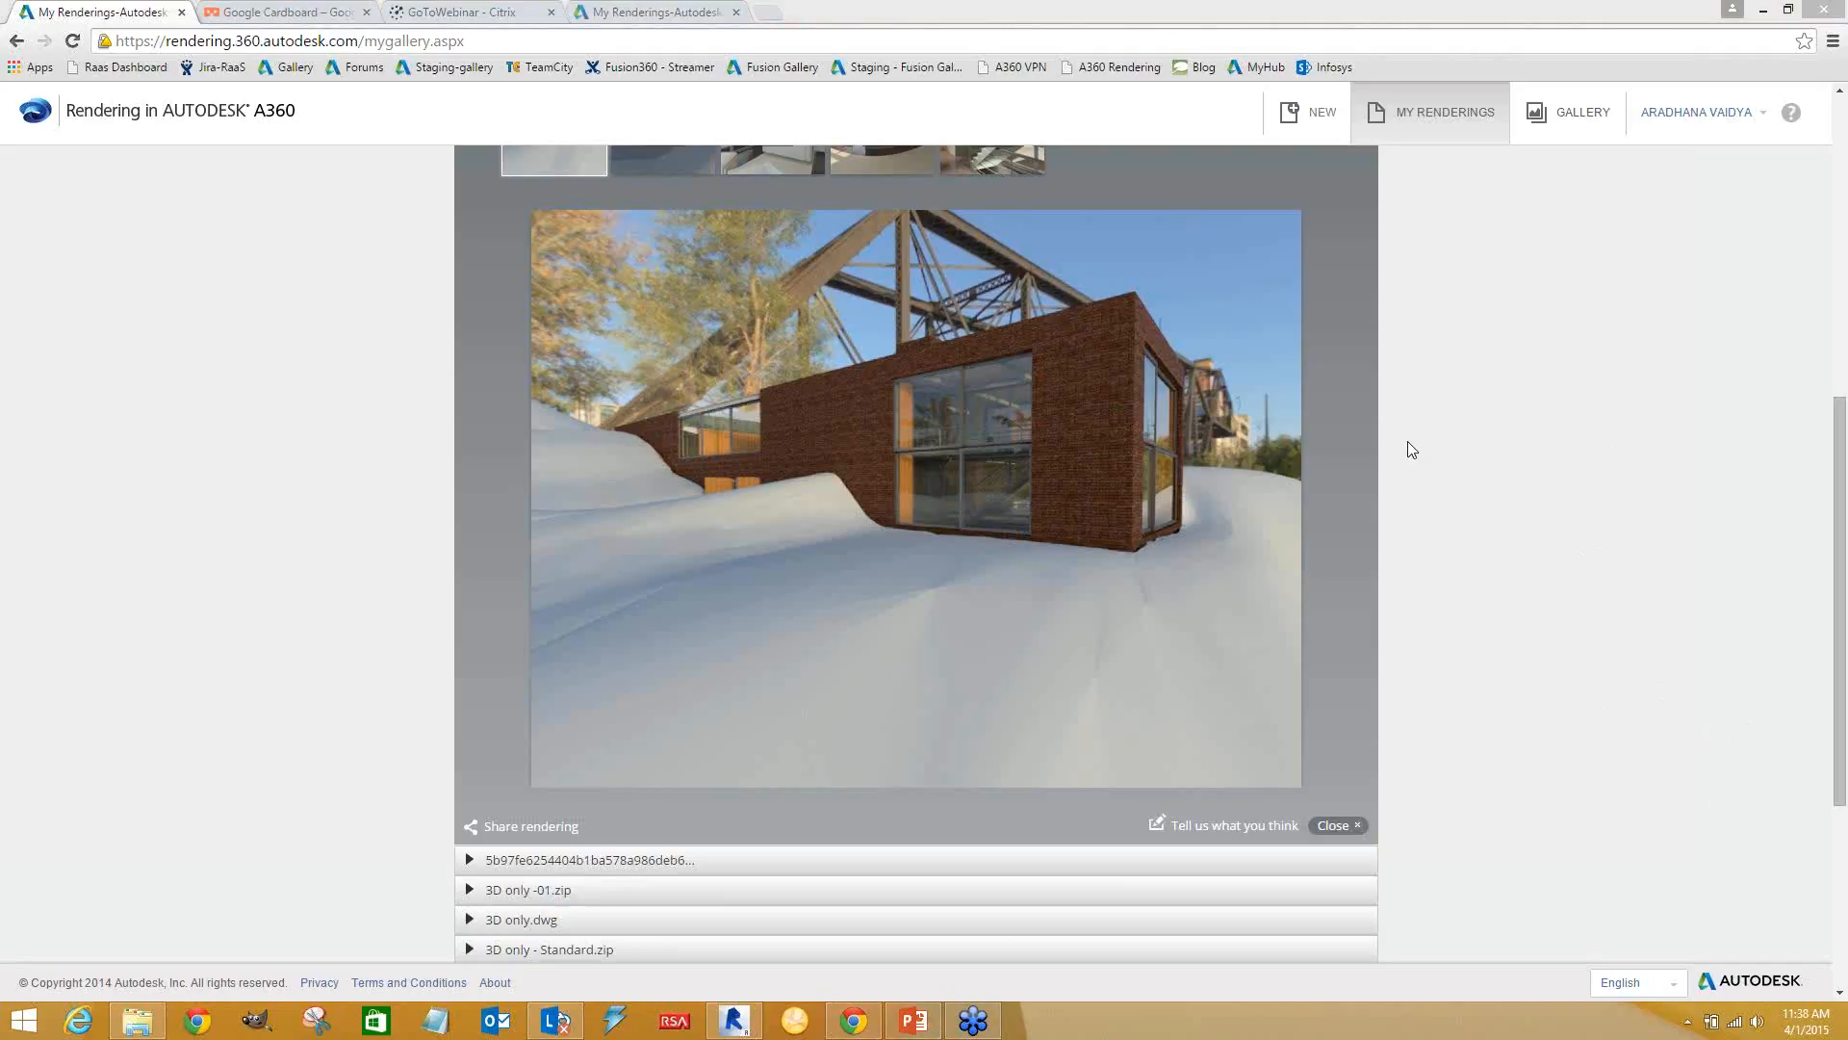
# Show all renderings of the Diaphanous sample project and enlarge the false-colour illuminance rendering with its scale
pyautogui.scroll(3, 1419, 450)
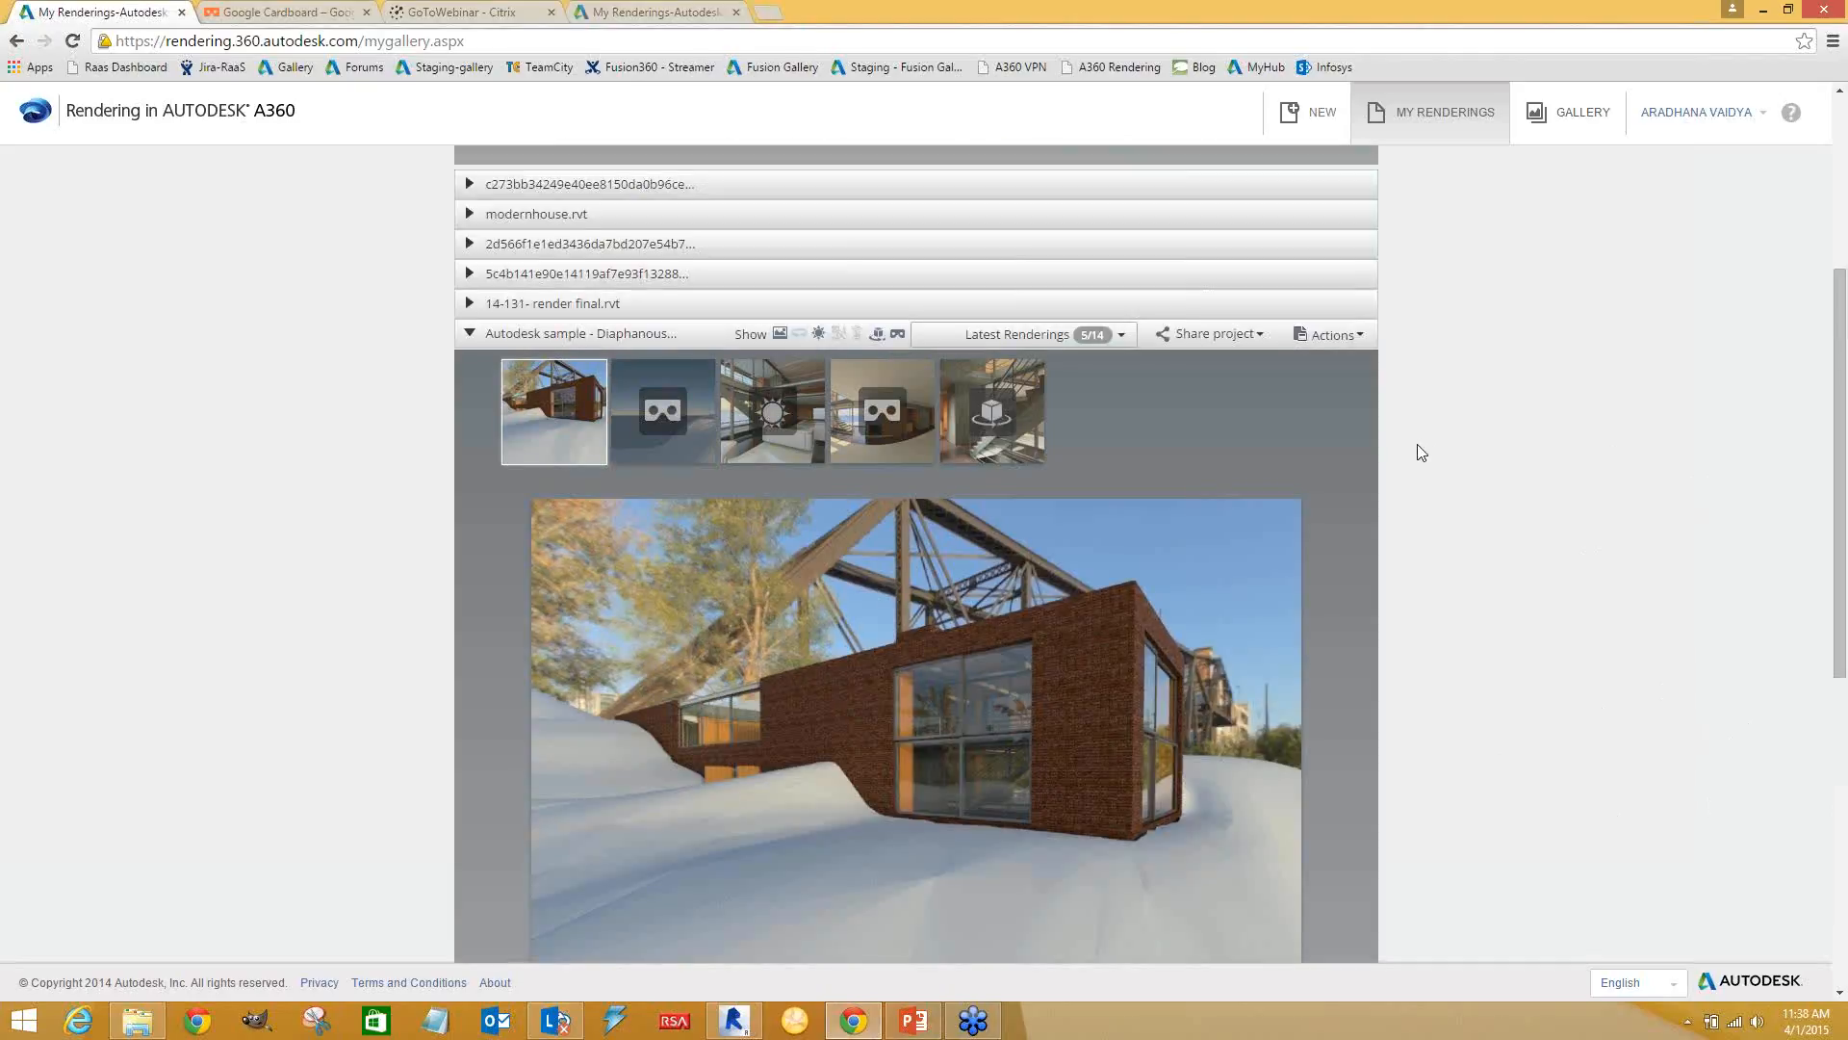
pyautogui.scroll(1, 1422, 452)
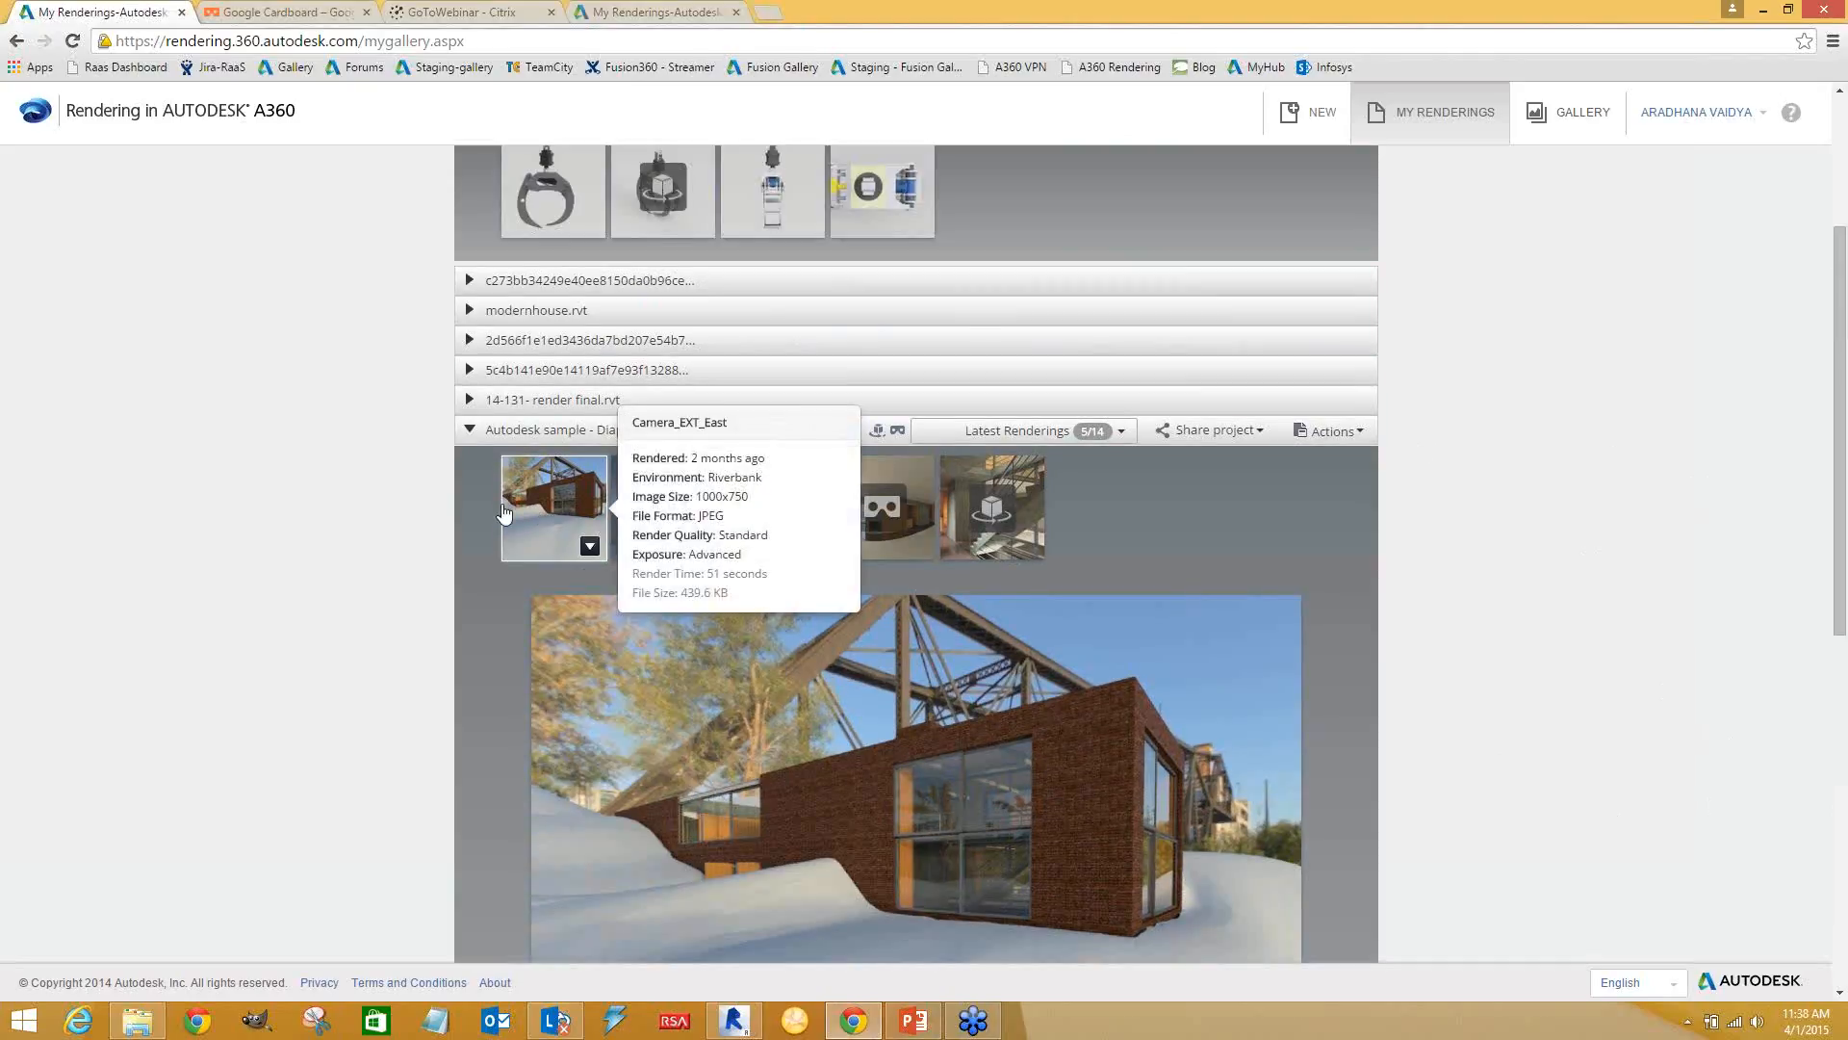
pyautogui.click(1066, 433)
pyautogui.click(1062, 497)
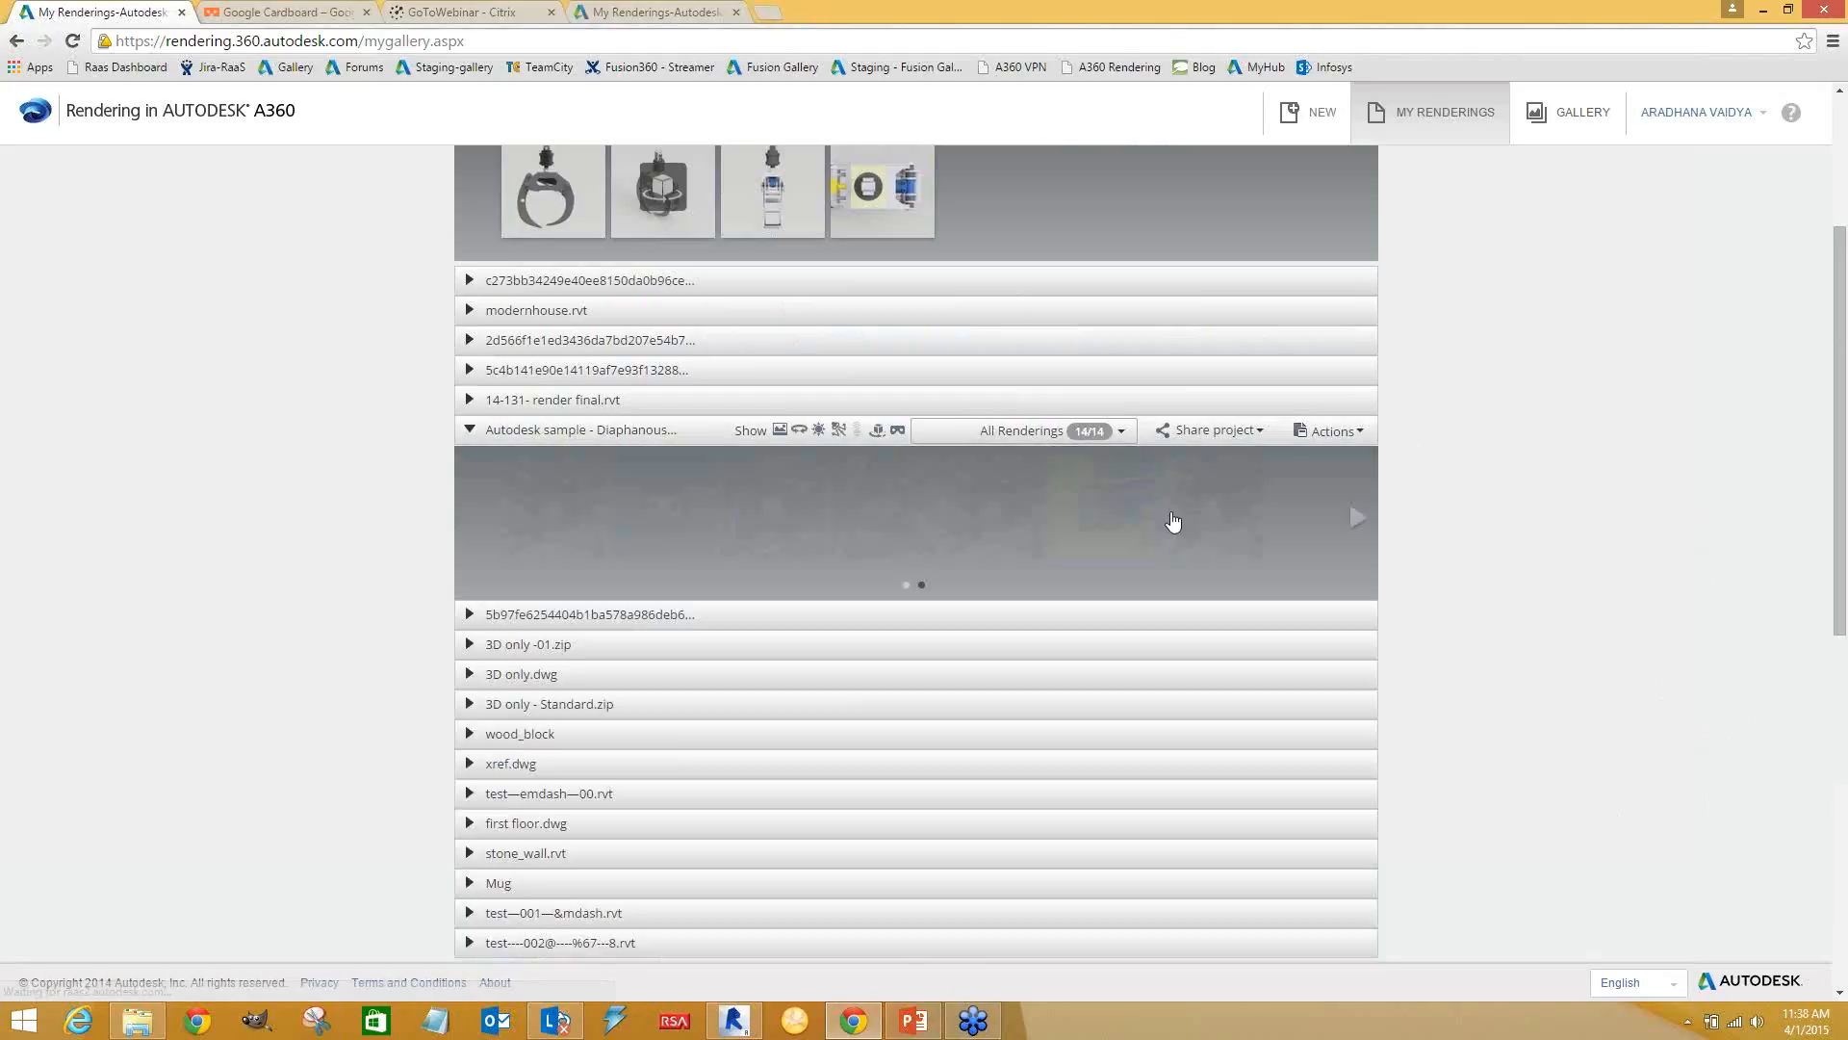
pyautogui.click(1074, 515)
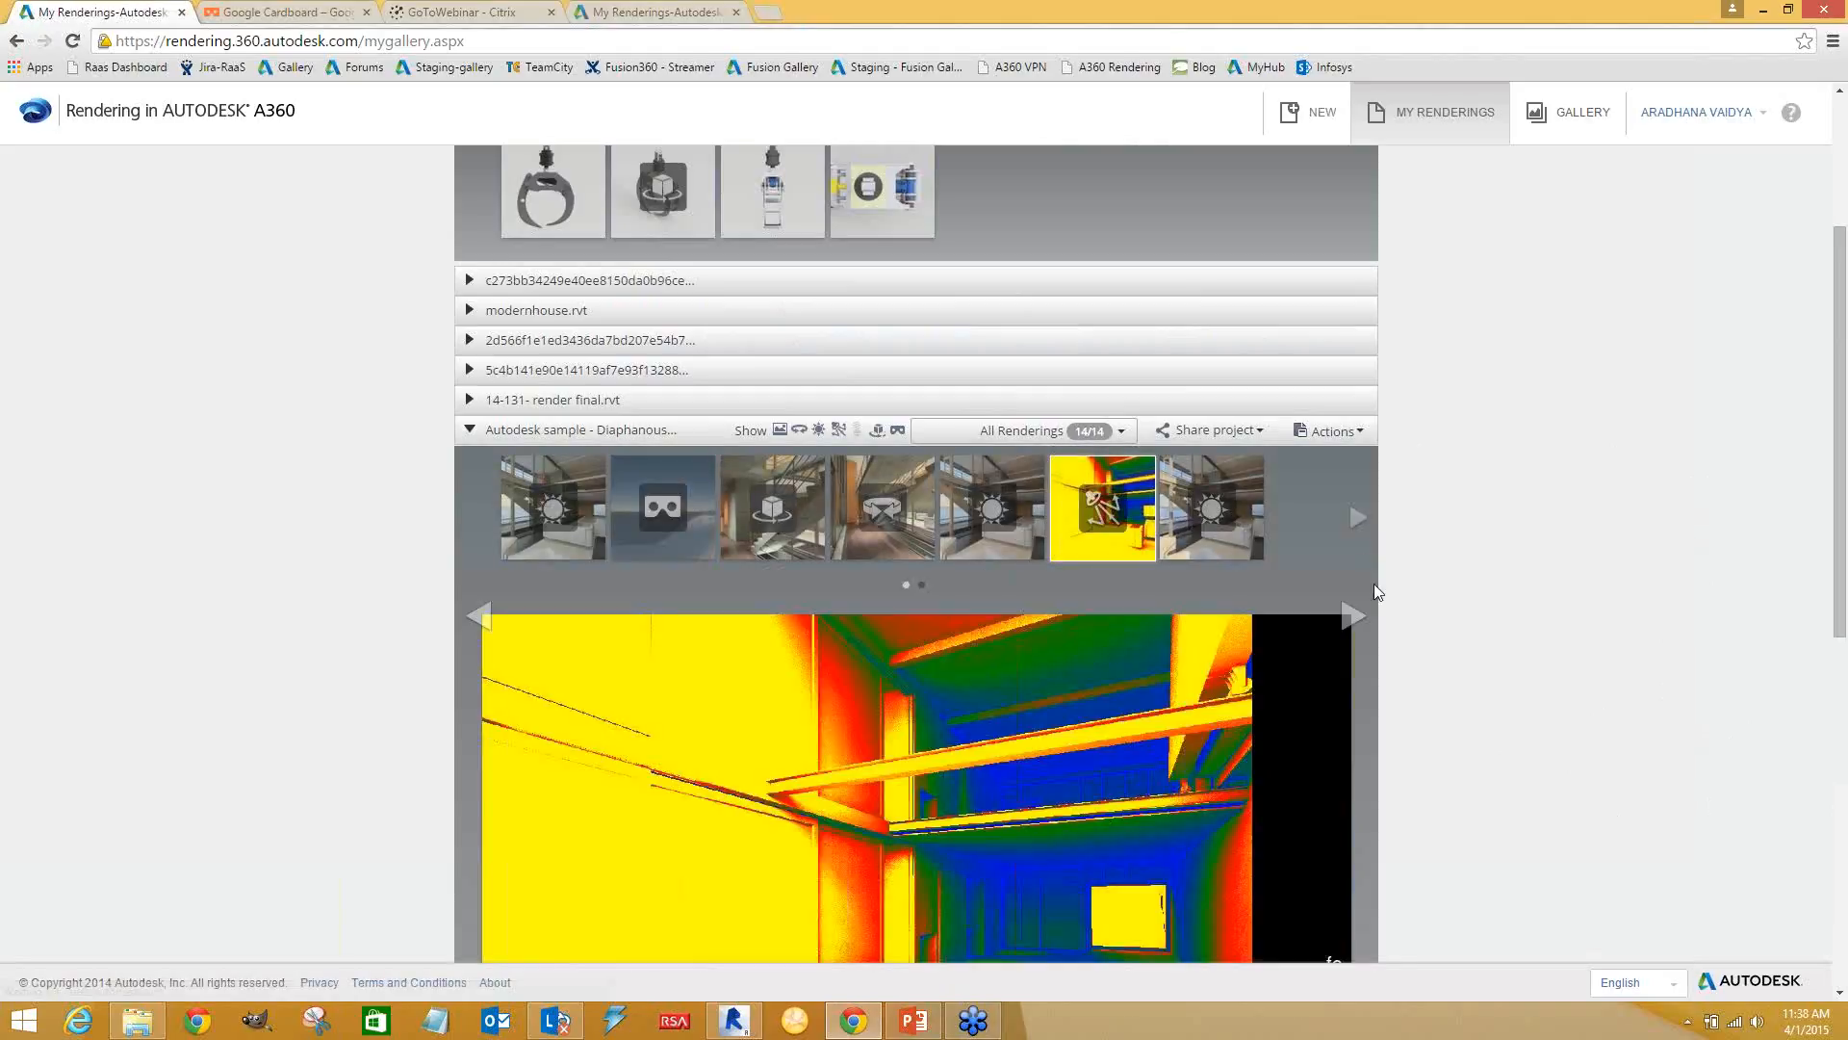
pyautogui.scroll(-3, 1373, 583)
pyautogui.scroll(-1, 1464, 592)
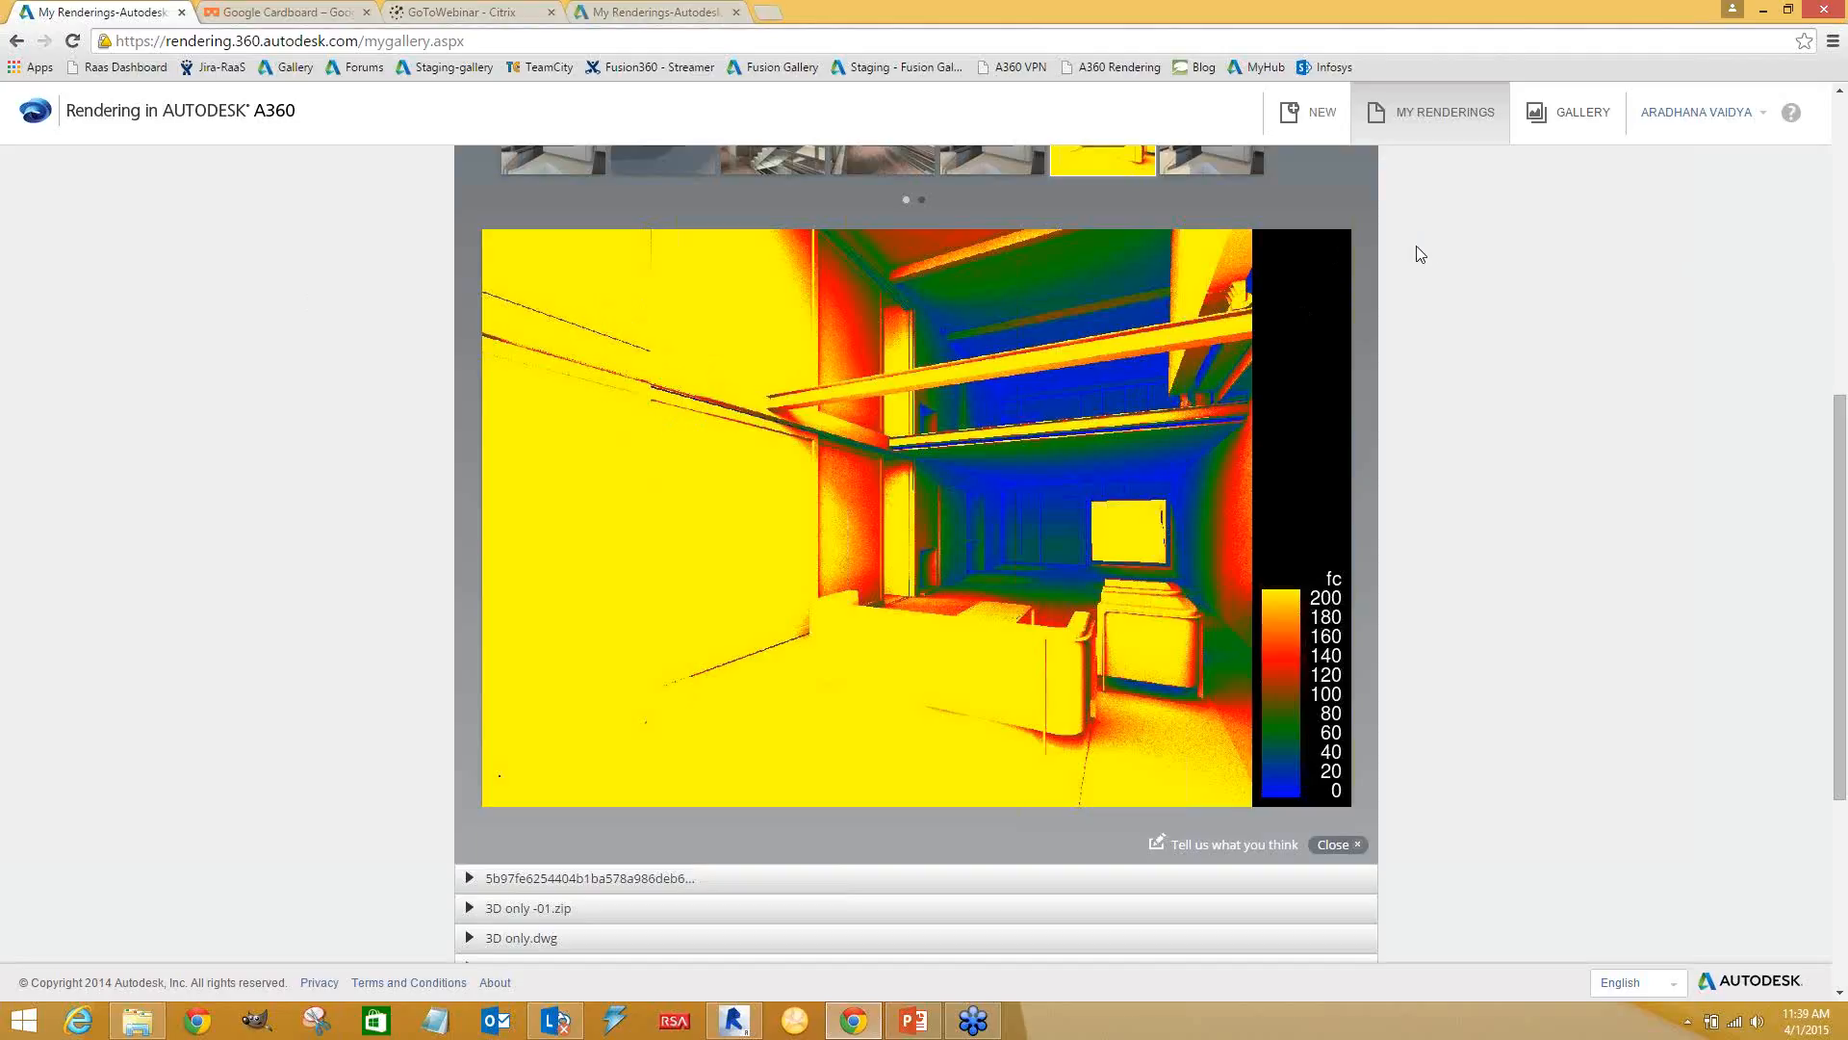
# Show the remaining renderings of the Diaphanous sample project and enlarge the close-up exterior rendering of the brick house
pyautogui.moveTo(1368, 270)
pyautogui.scroll(2, 1013, 325)
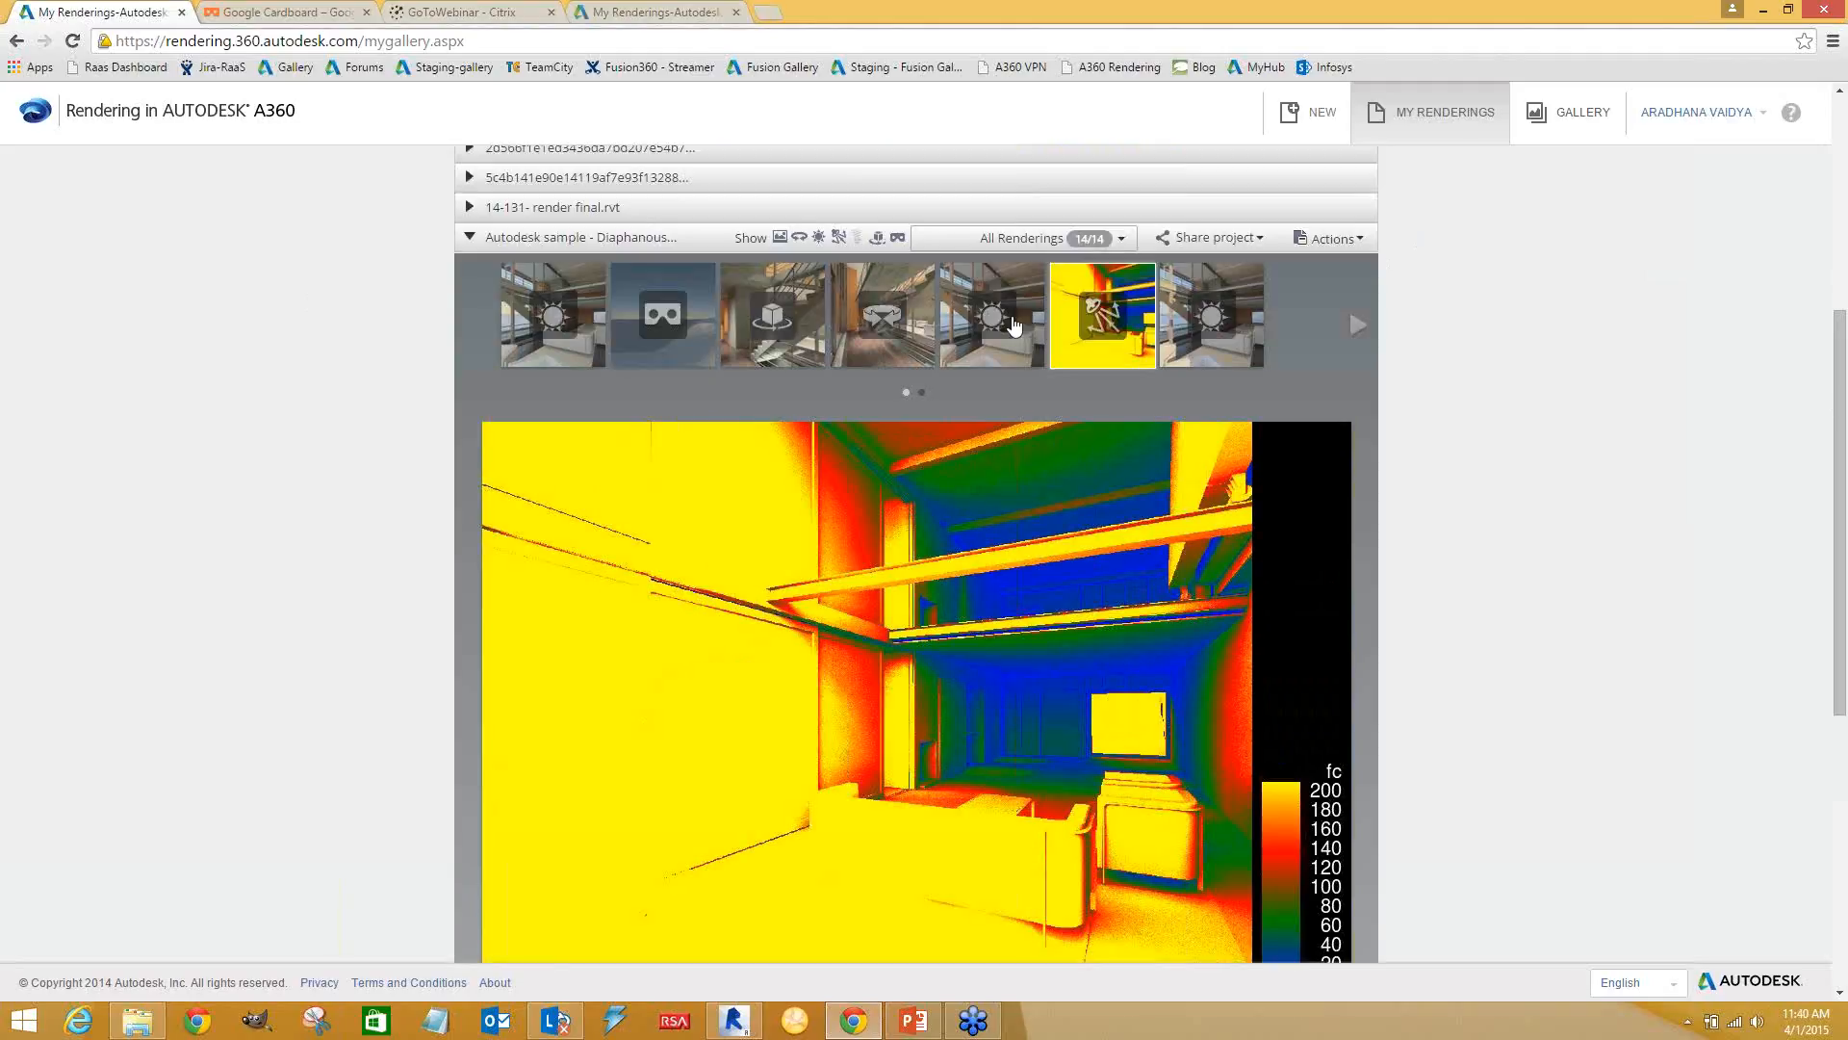
pyautogui.click(1356, 329)
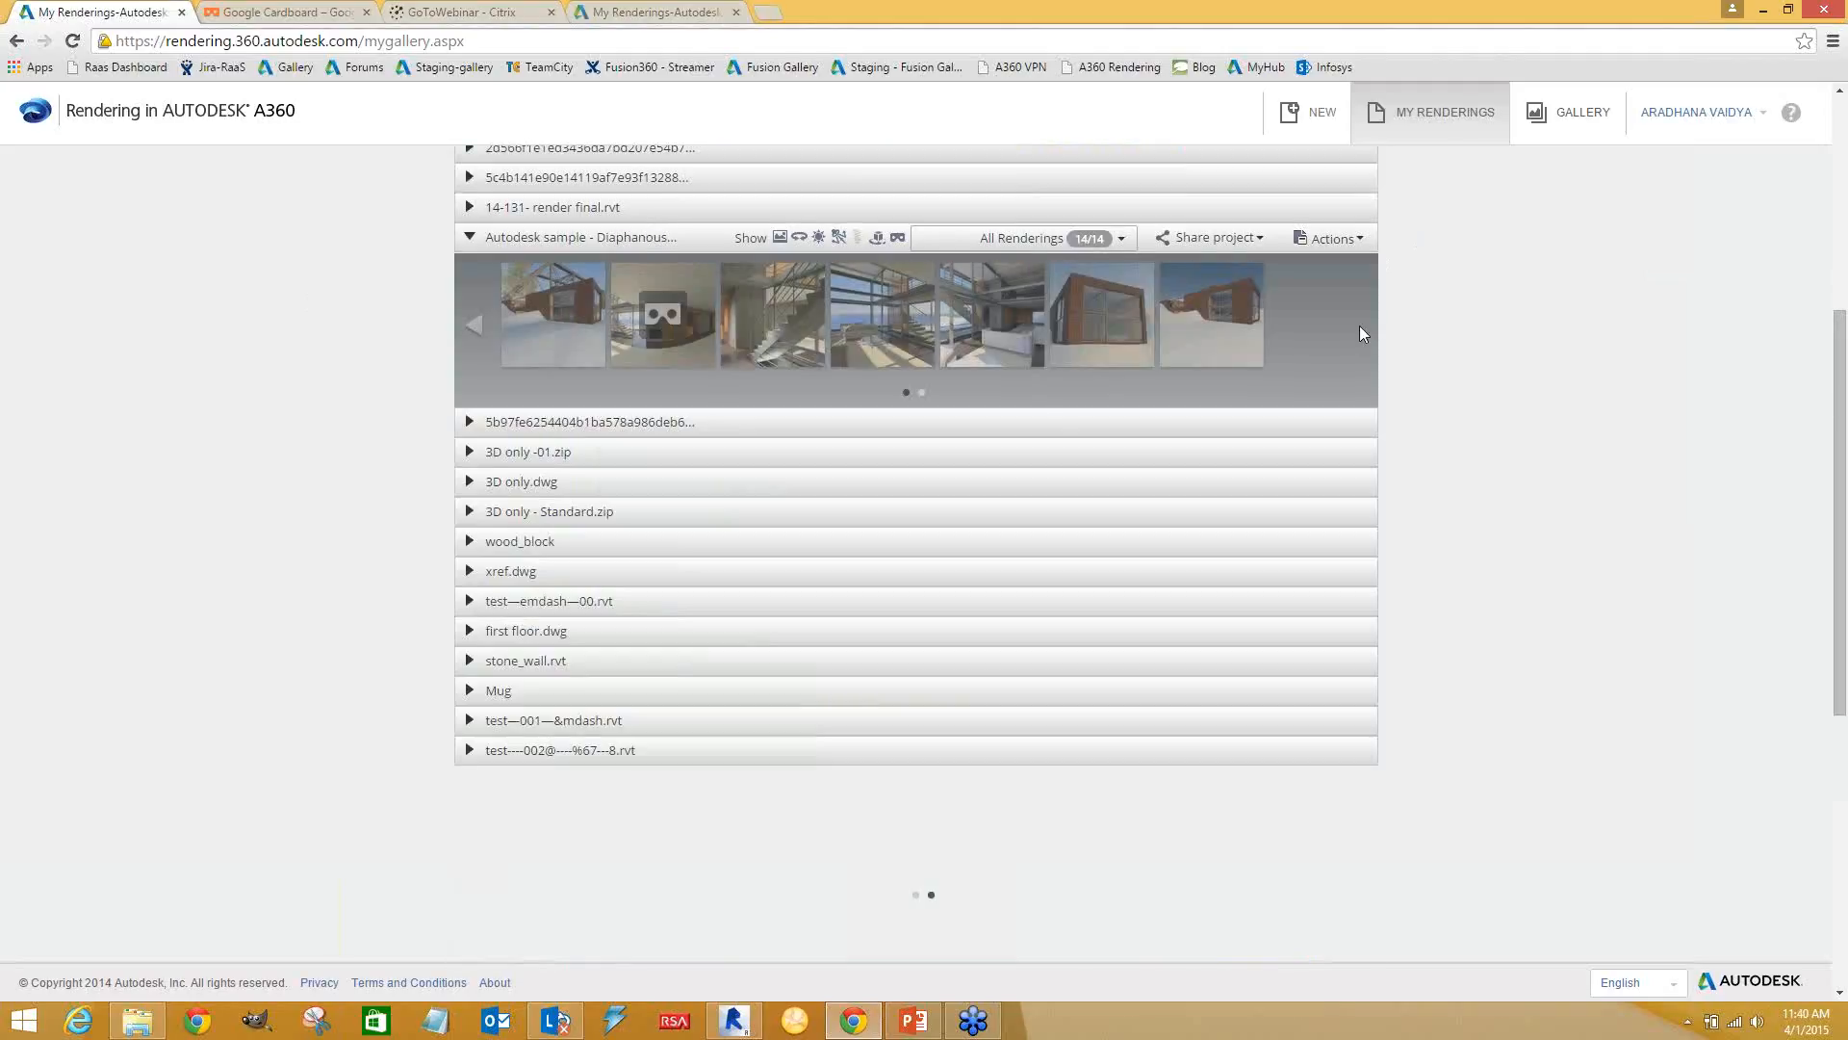
pyautogui.click(1116, 332)
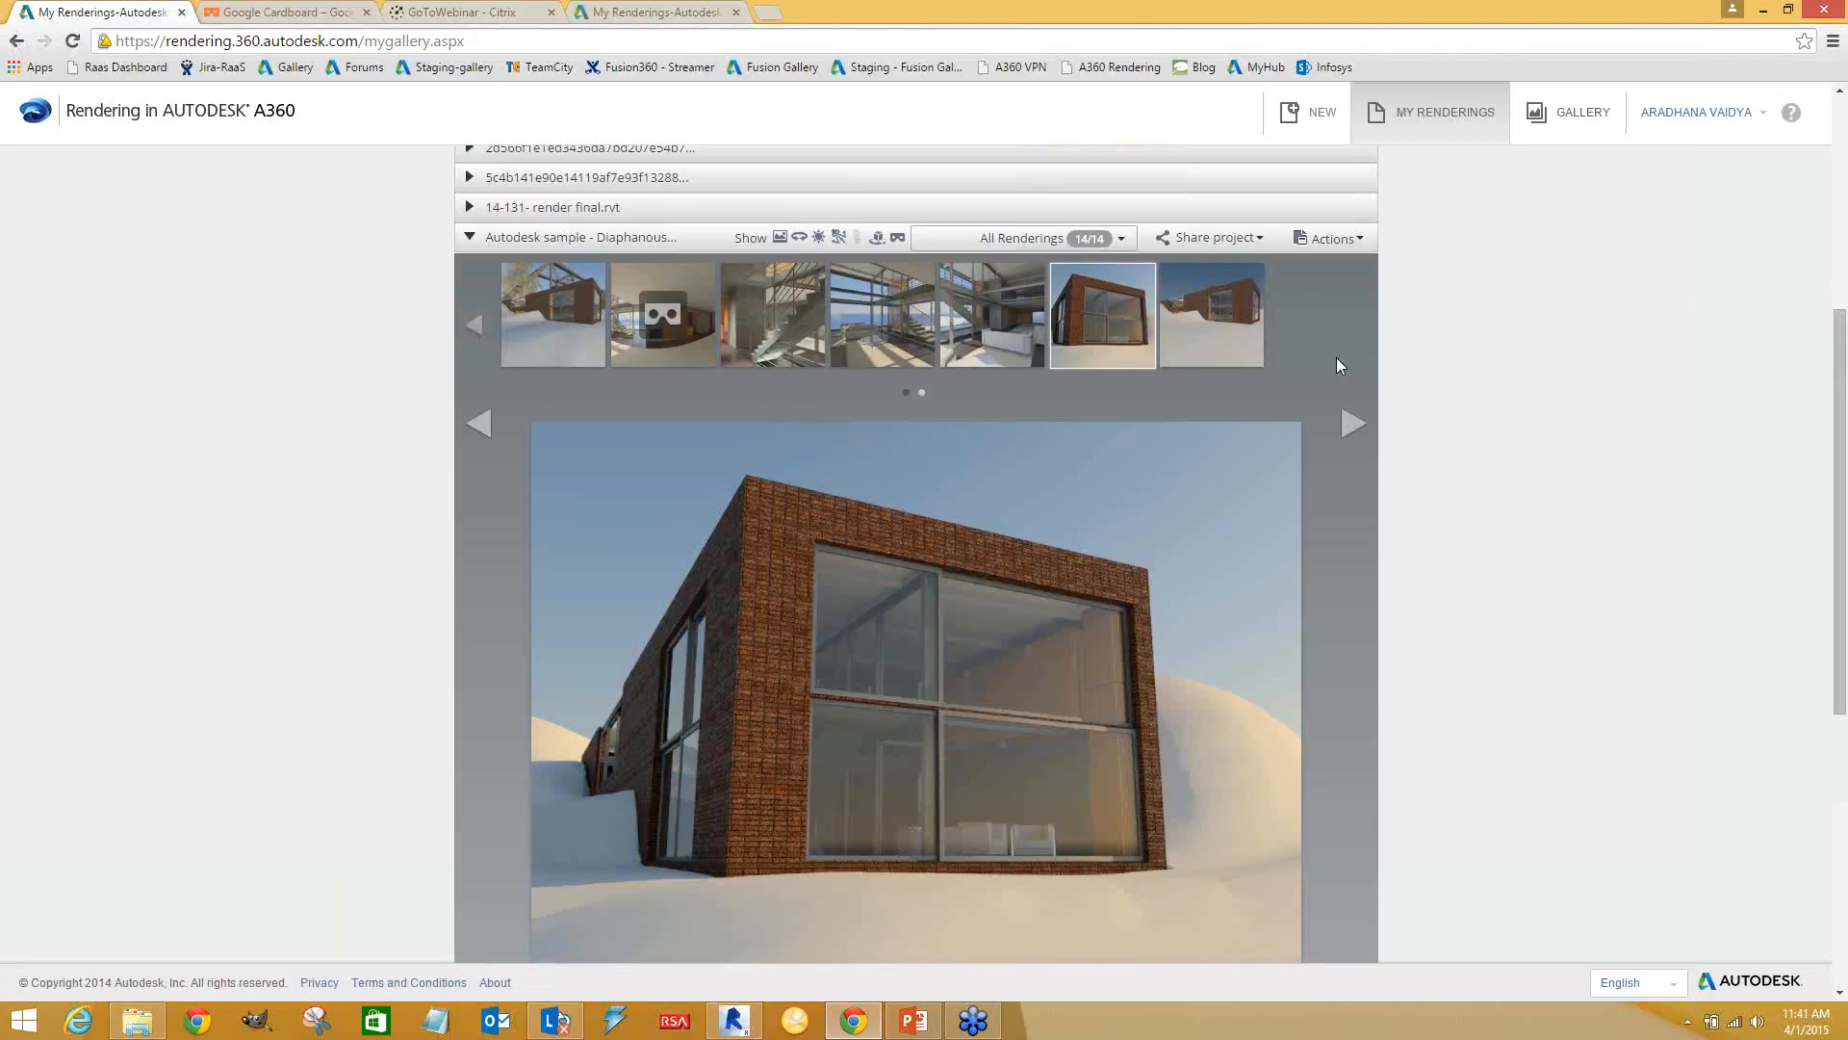
# Preview the enlarged brick house rendering with an exposure value of 12.04, without applying the adjustment
pyautogui.click(1138, 353)
pyautogui.moveTo(1154, 421)
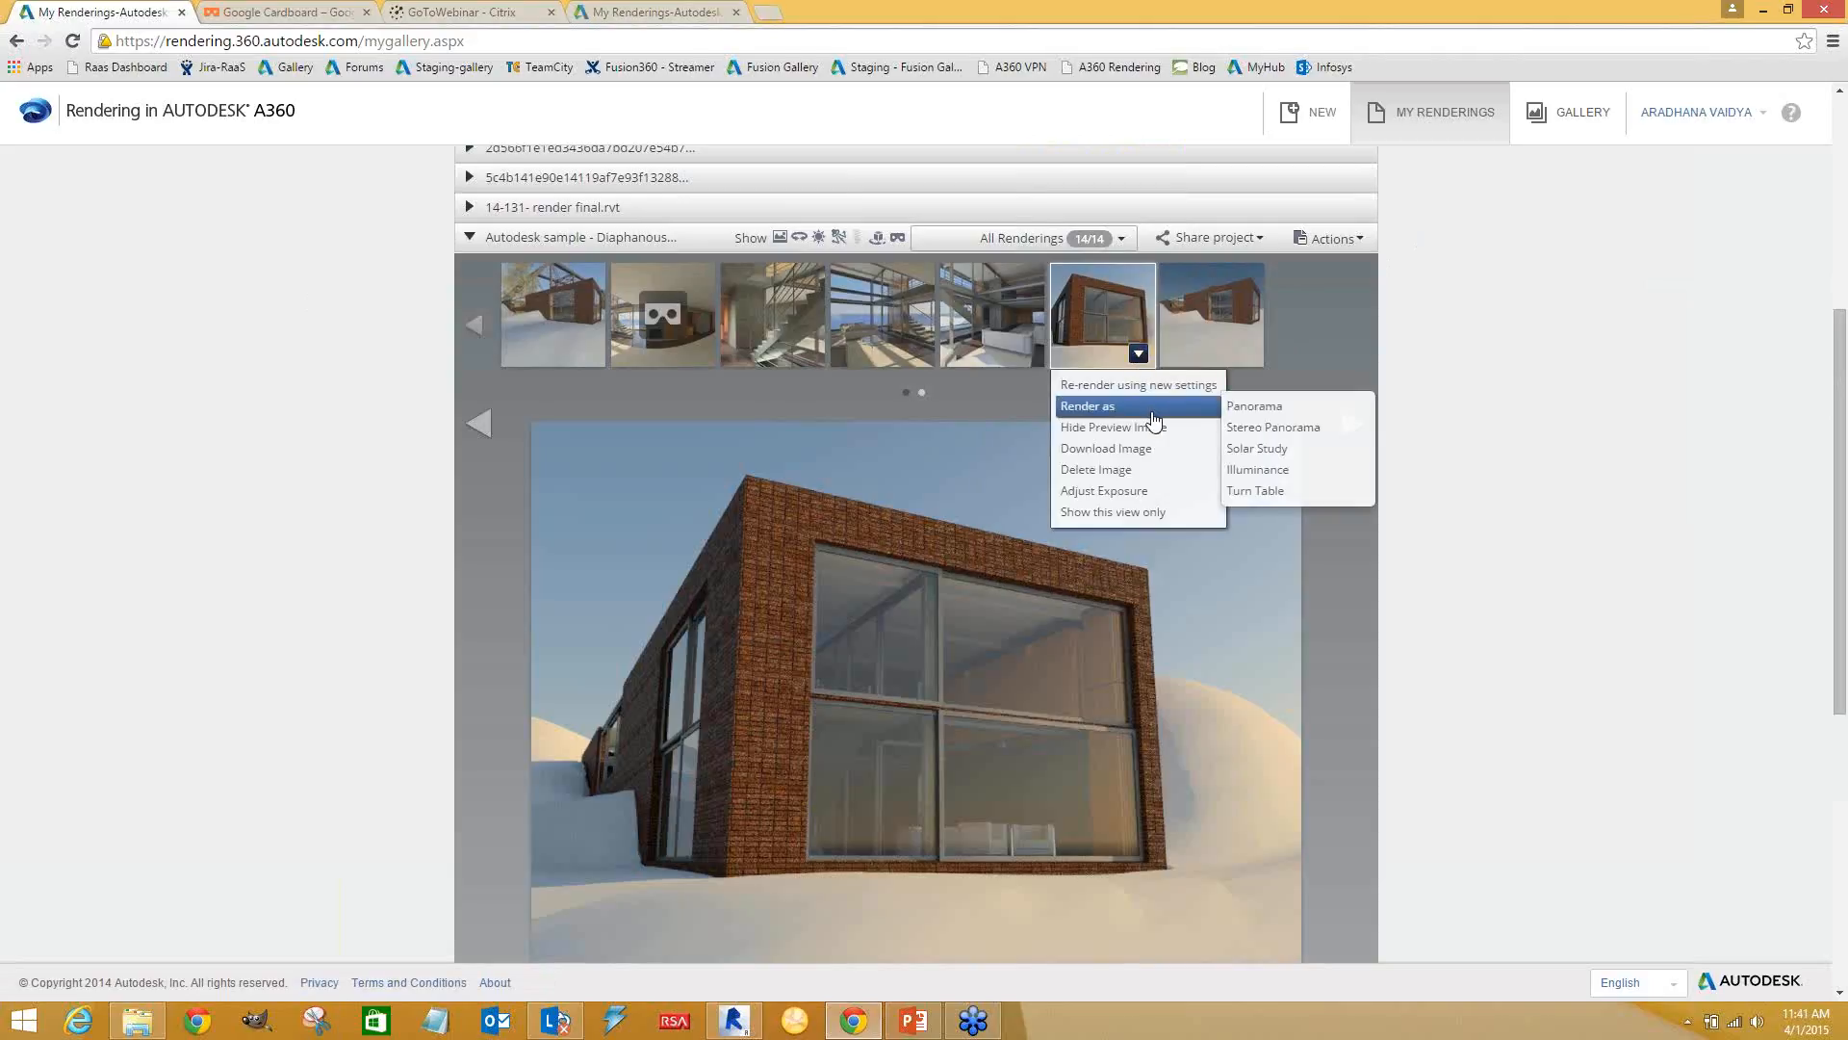
pyautogui.click(1149, 488)
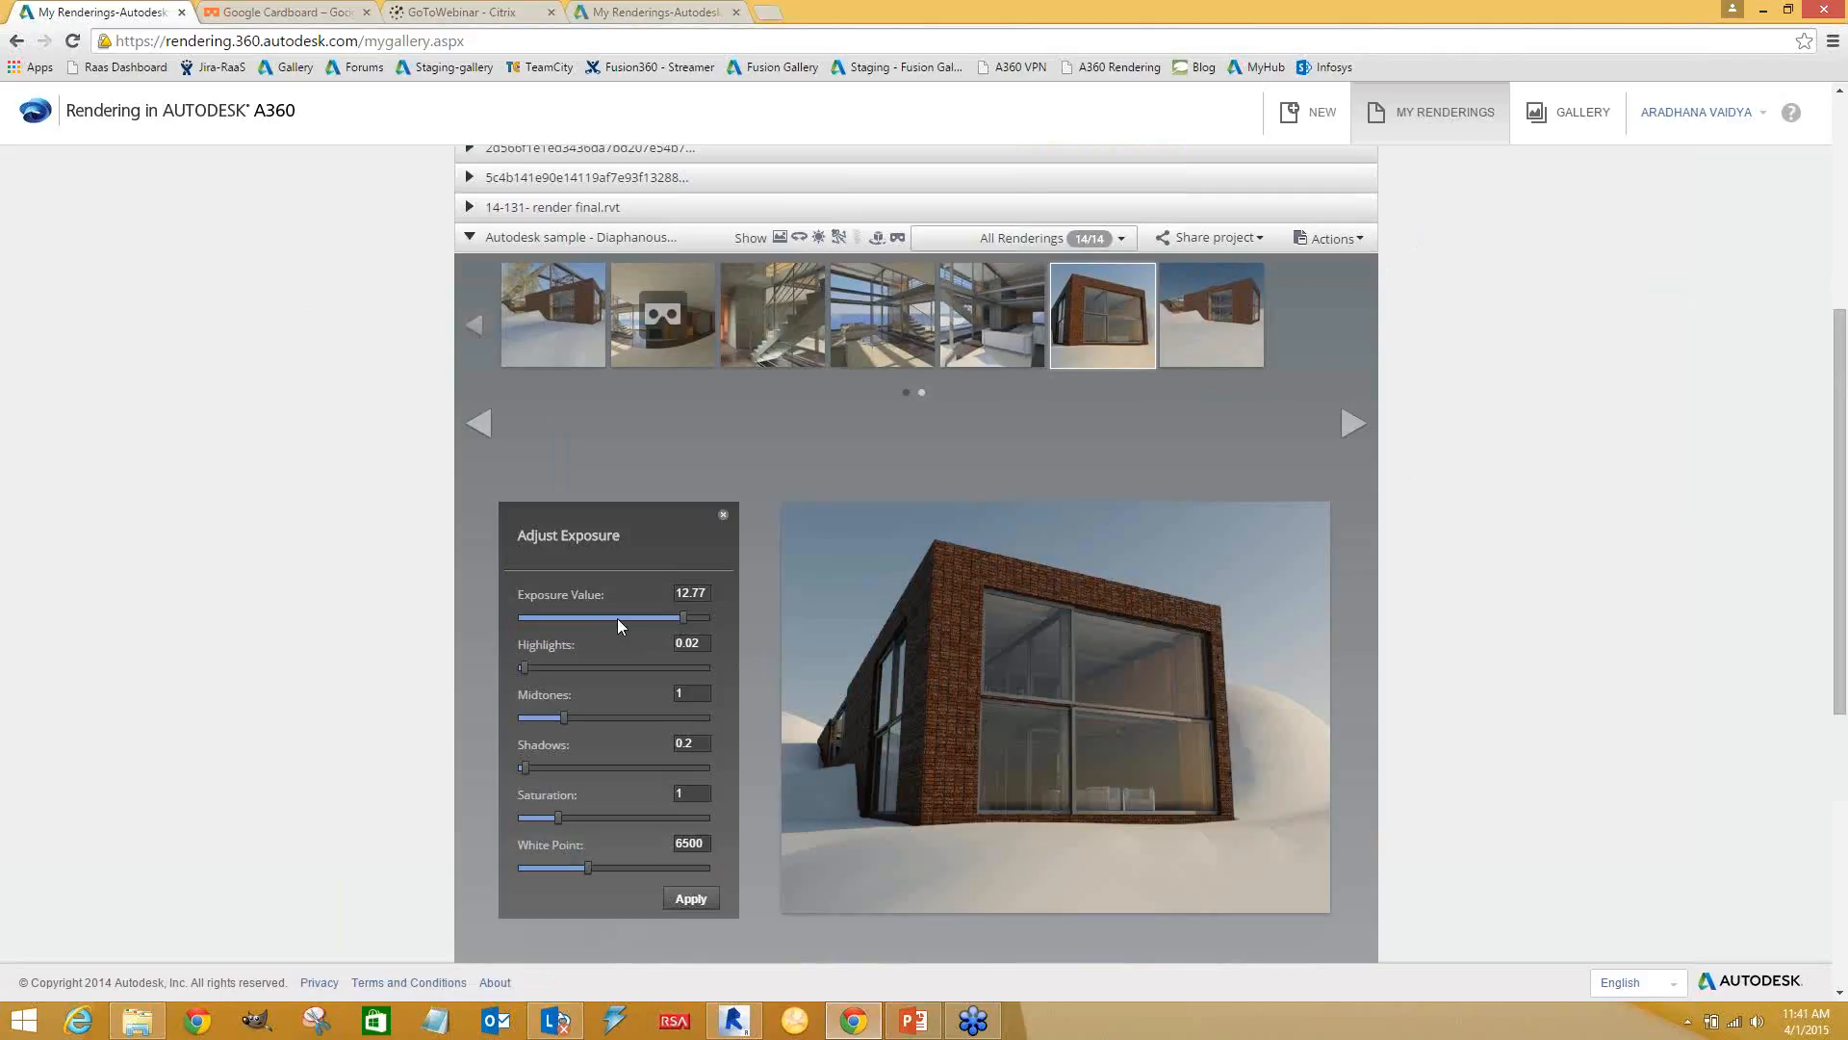
pyautogui.moveTo(616, 618); pyautogui.dragTo(679, 624)
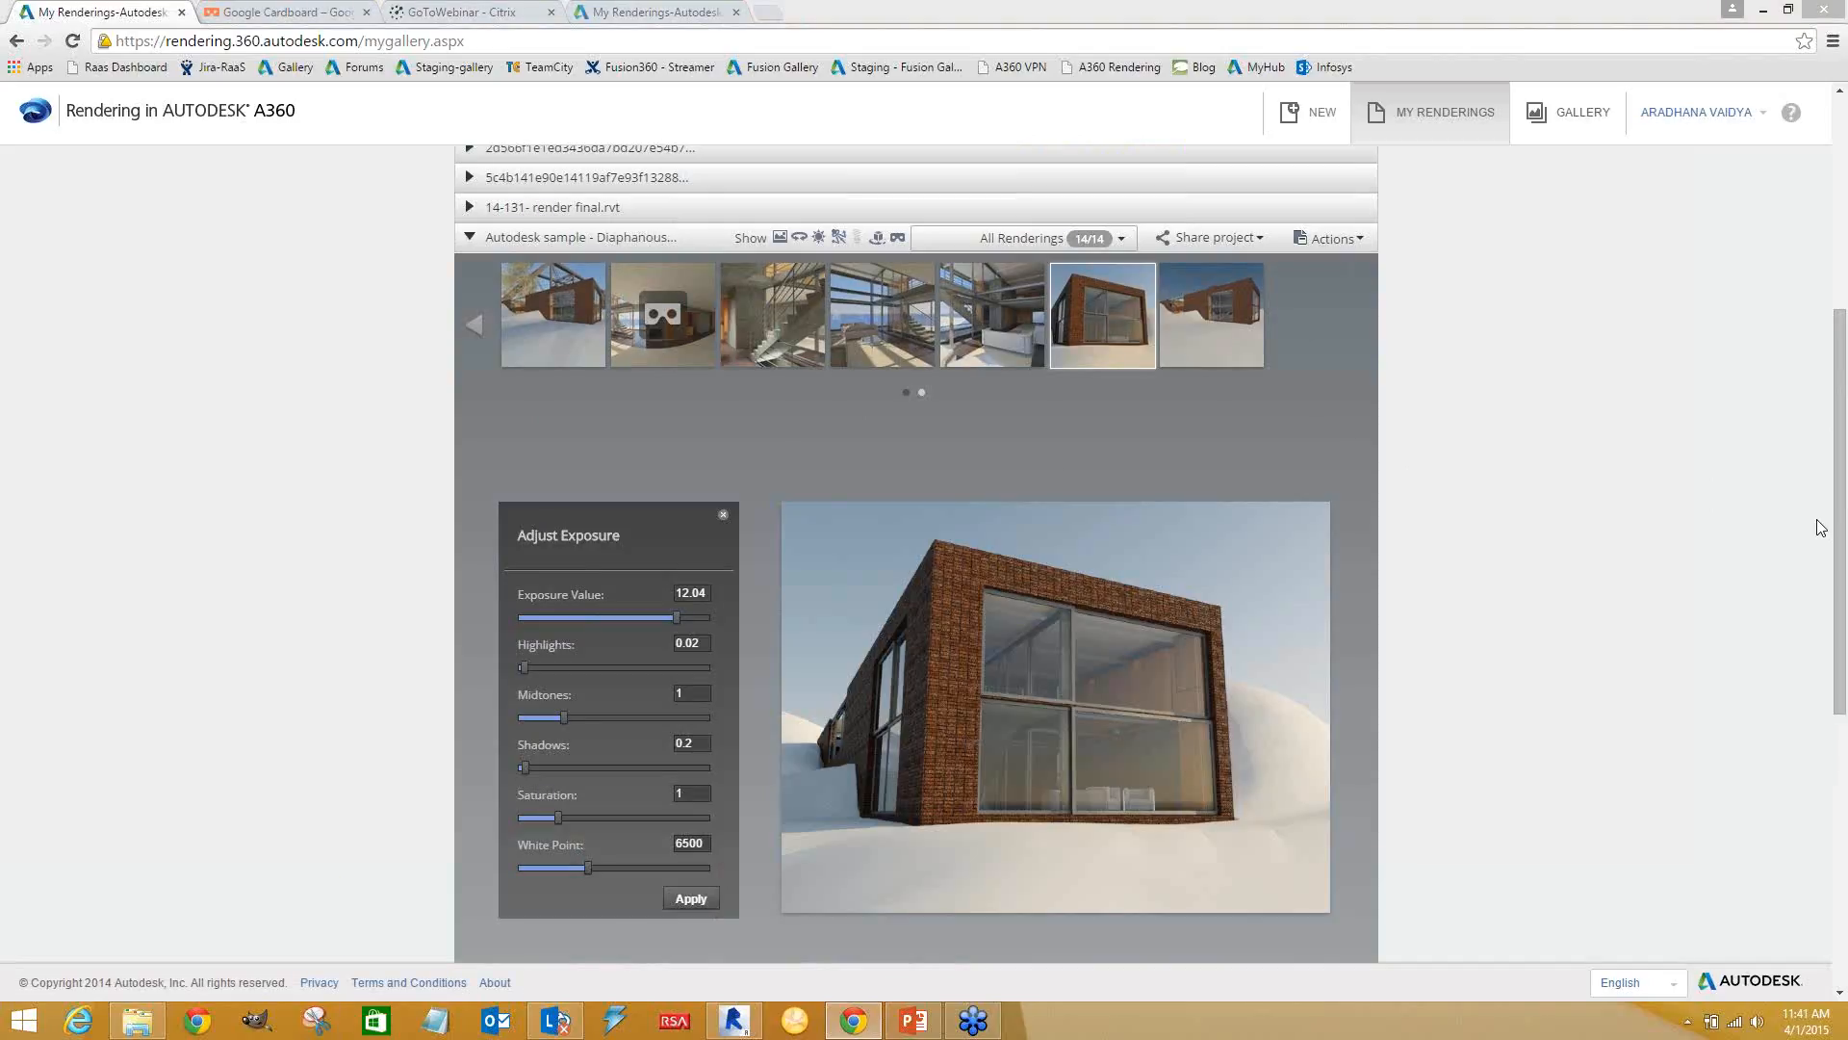
# Filter the Diaphanous sample project to its latest renderings and view the details of the staircase turntable rendering
pyautogui.moveTo(1217, 441)
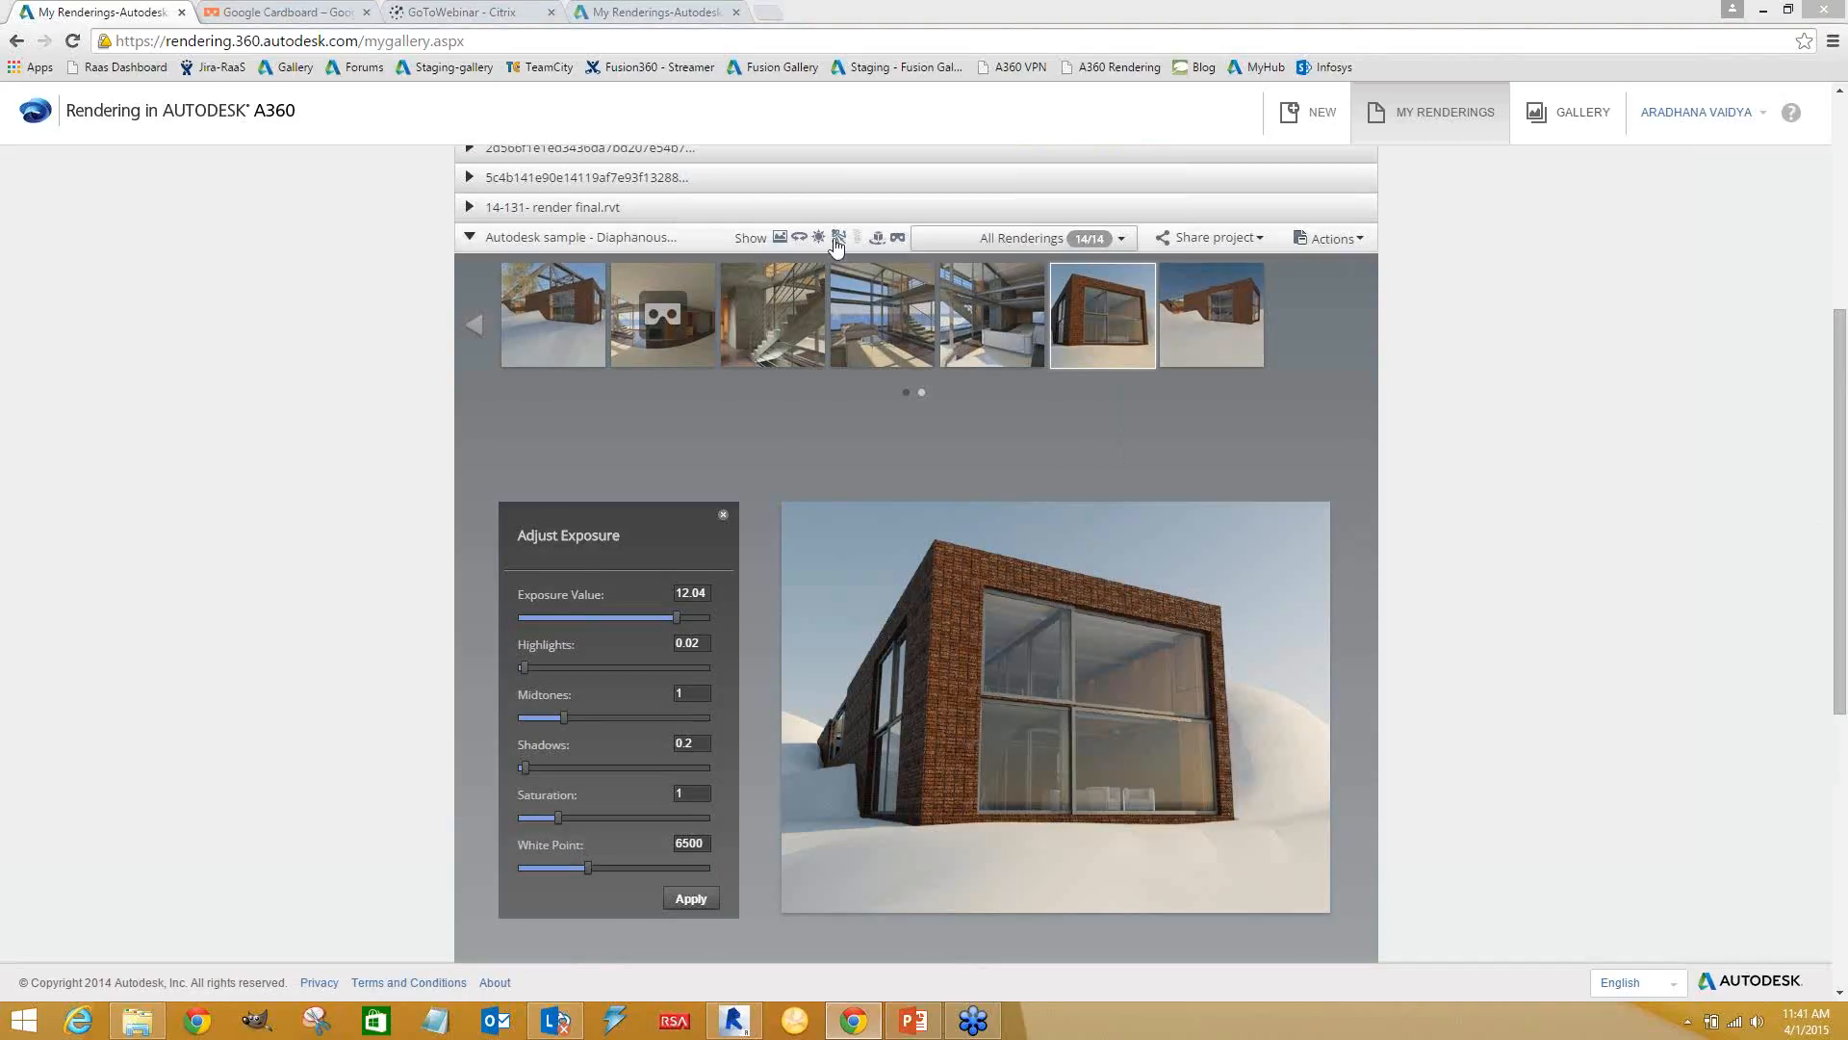
pyautogui.click(1037, 245)
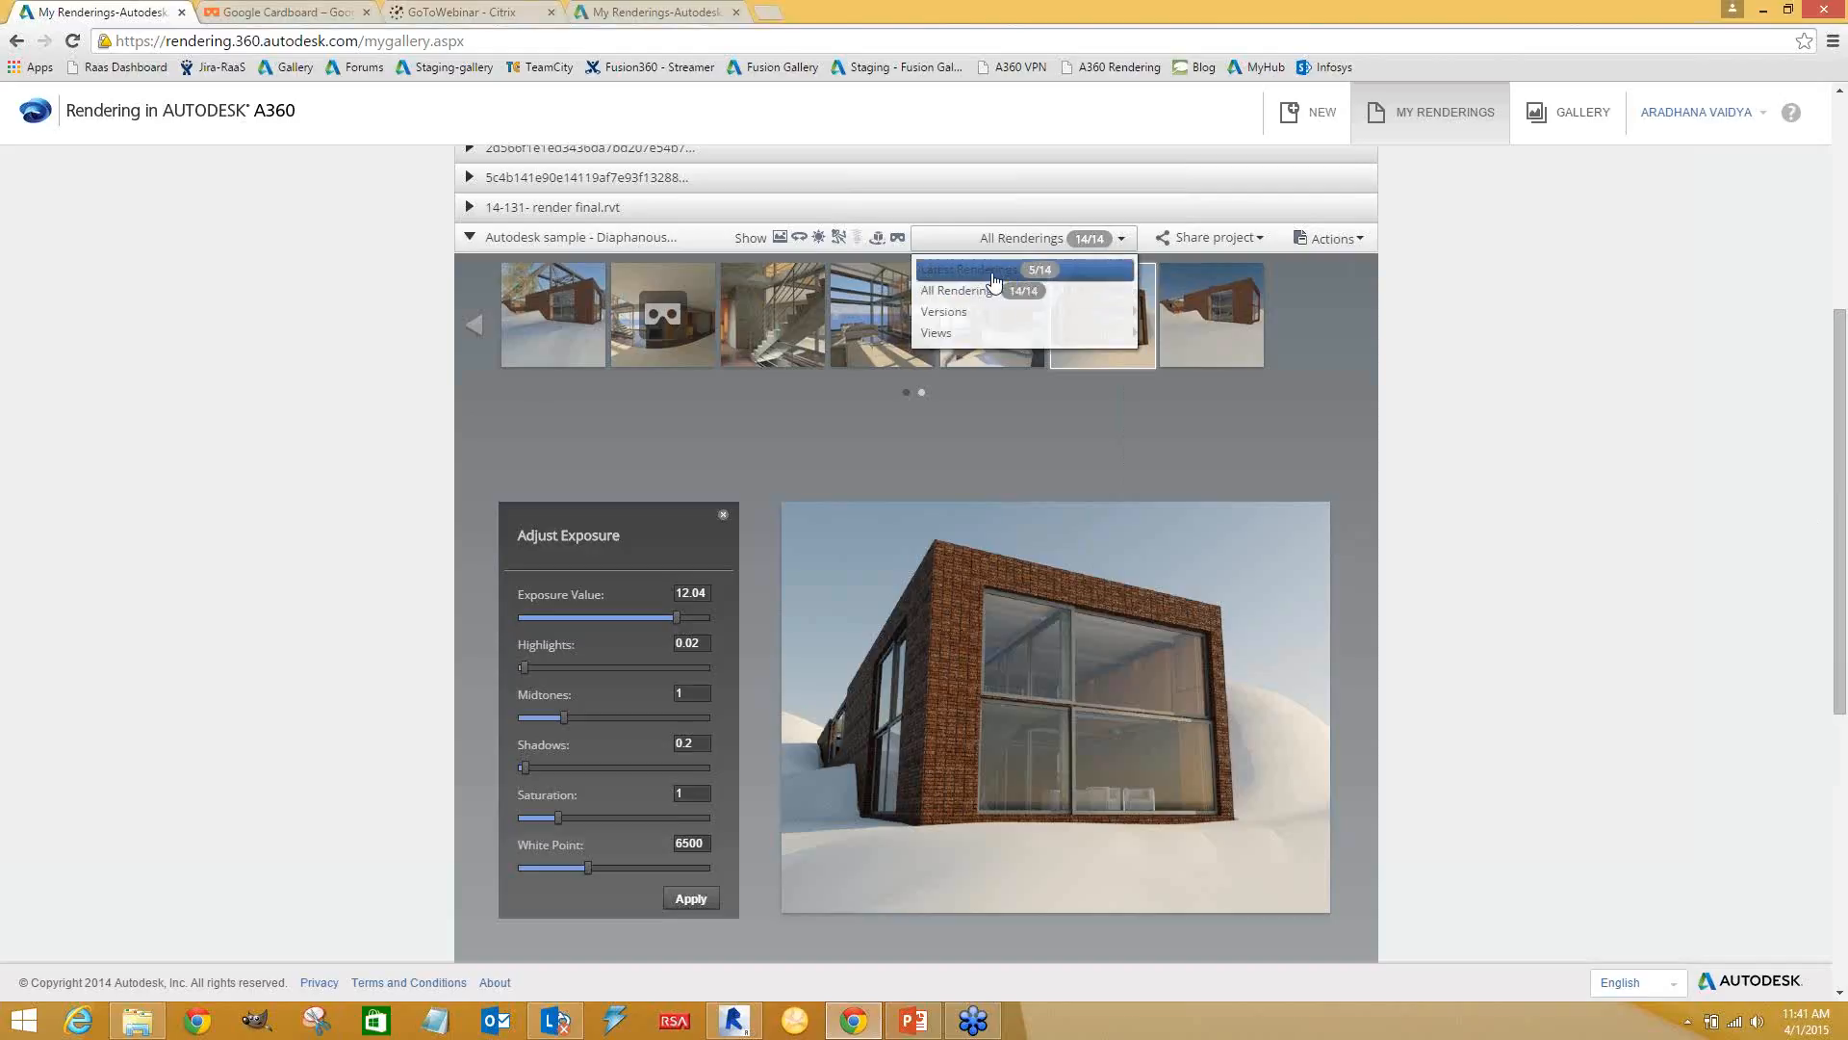
pyautogui.click(991, 271)
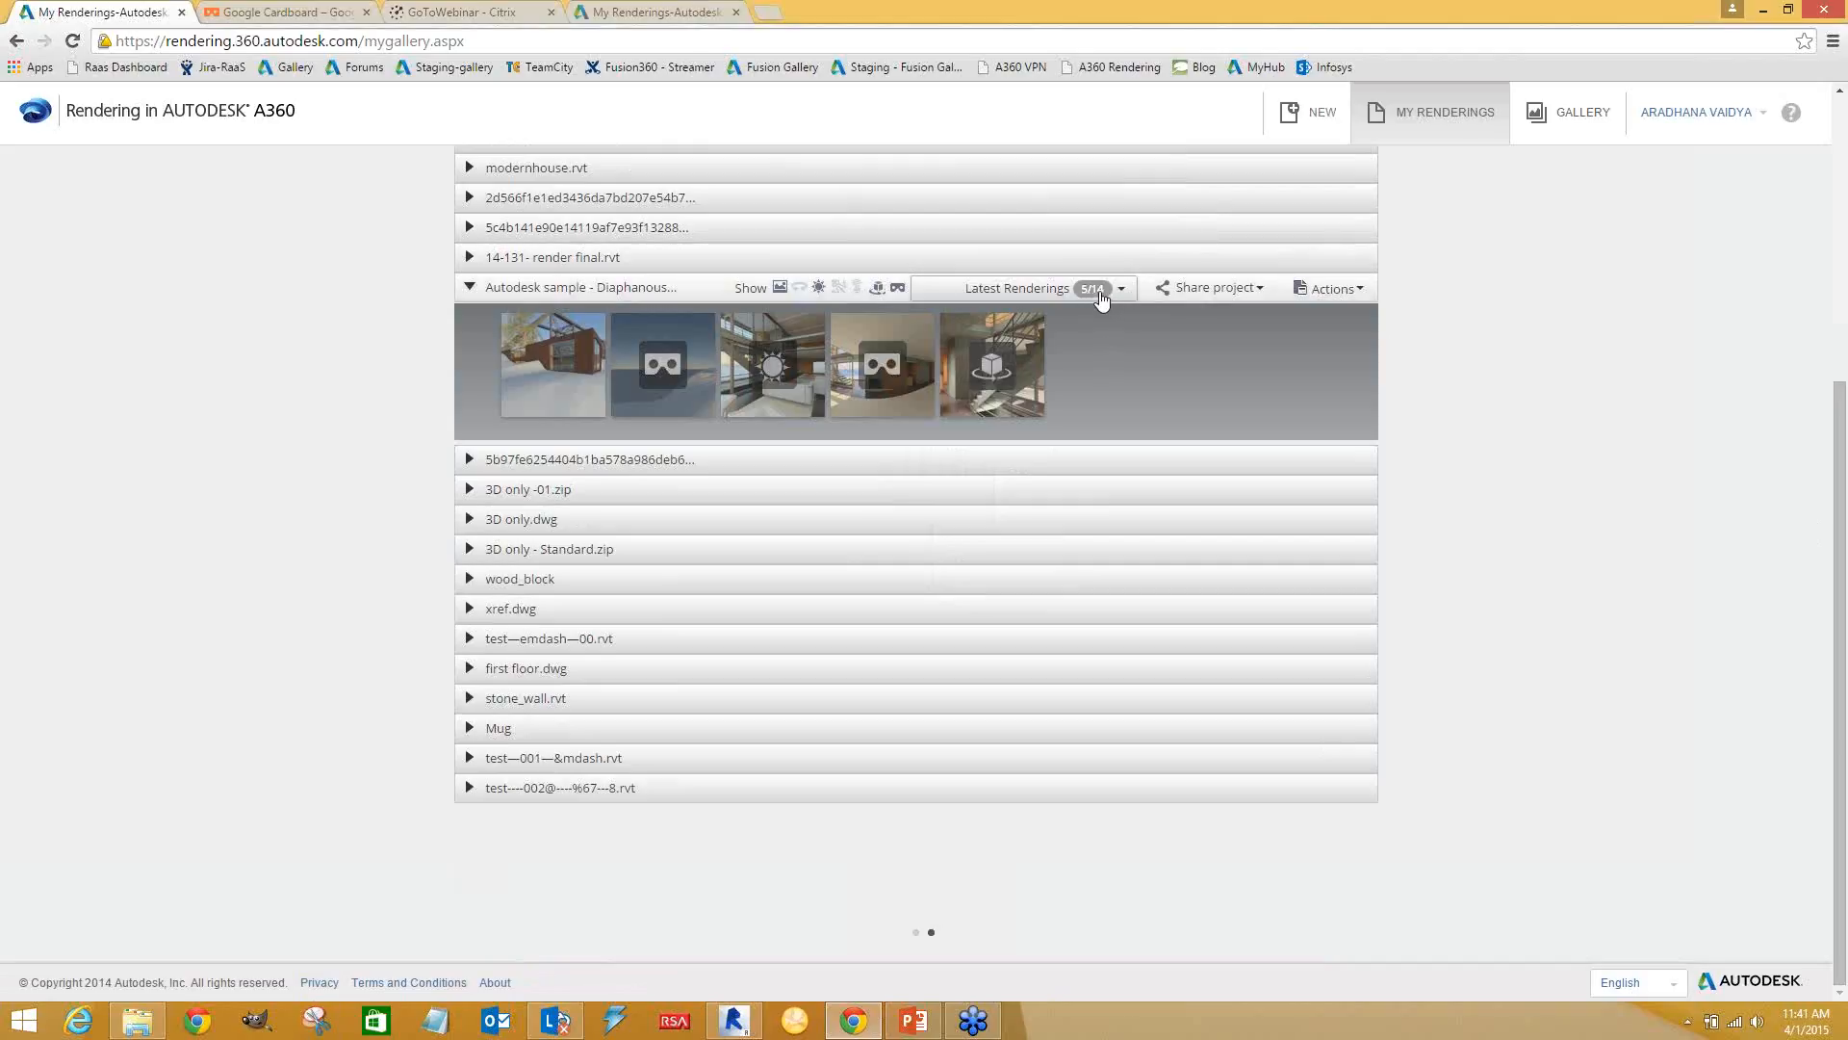
pyautogui.moveTo(996, 348)
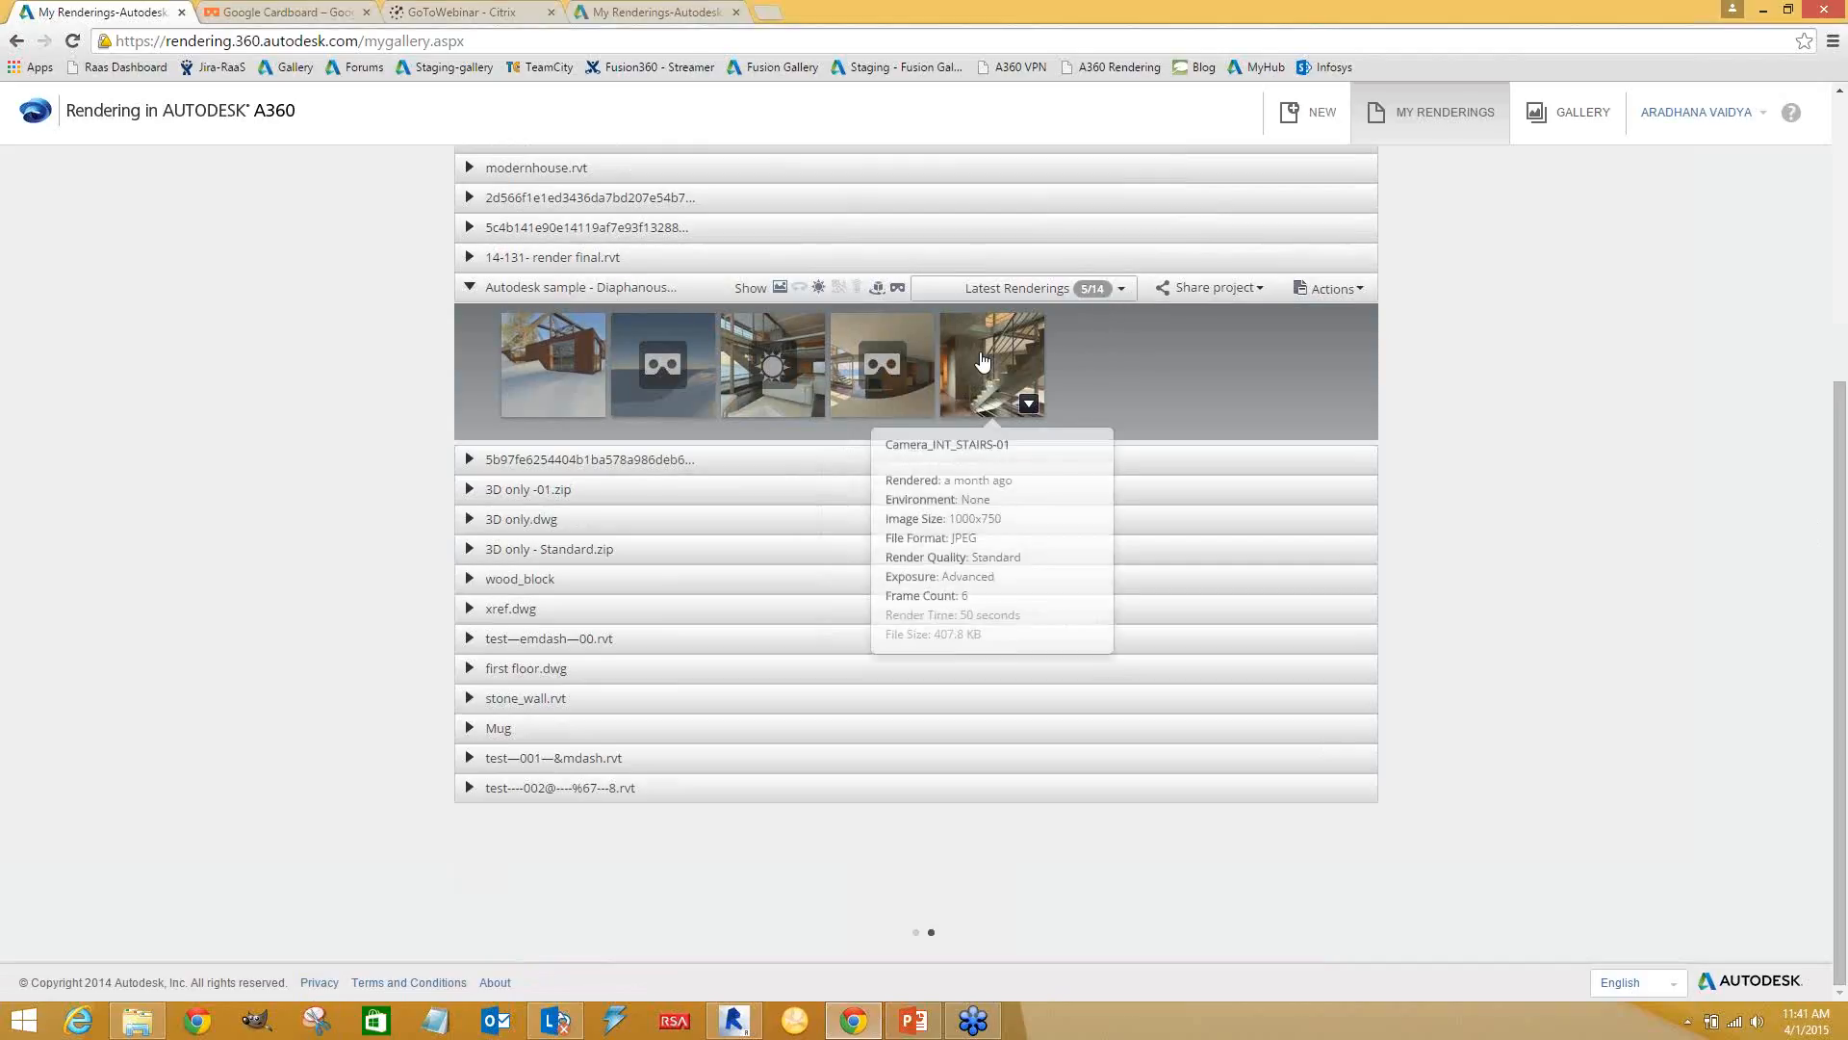
# Show all renderings of the Diaphanous sample project again, bring up the second set of thumbnails, and dismiss the Networks pane
pyautogui.click(1056, 291)
pyautogui.click(1093, 339)
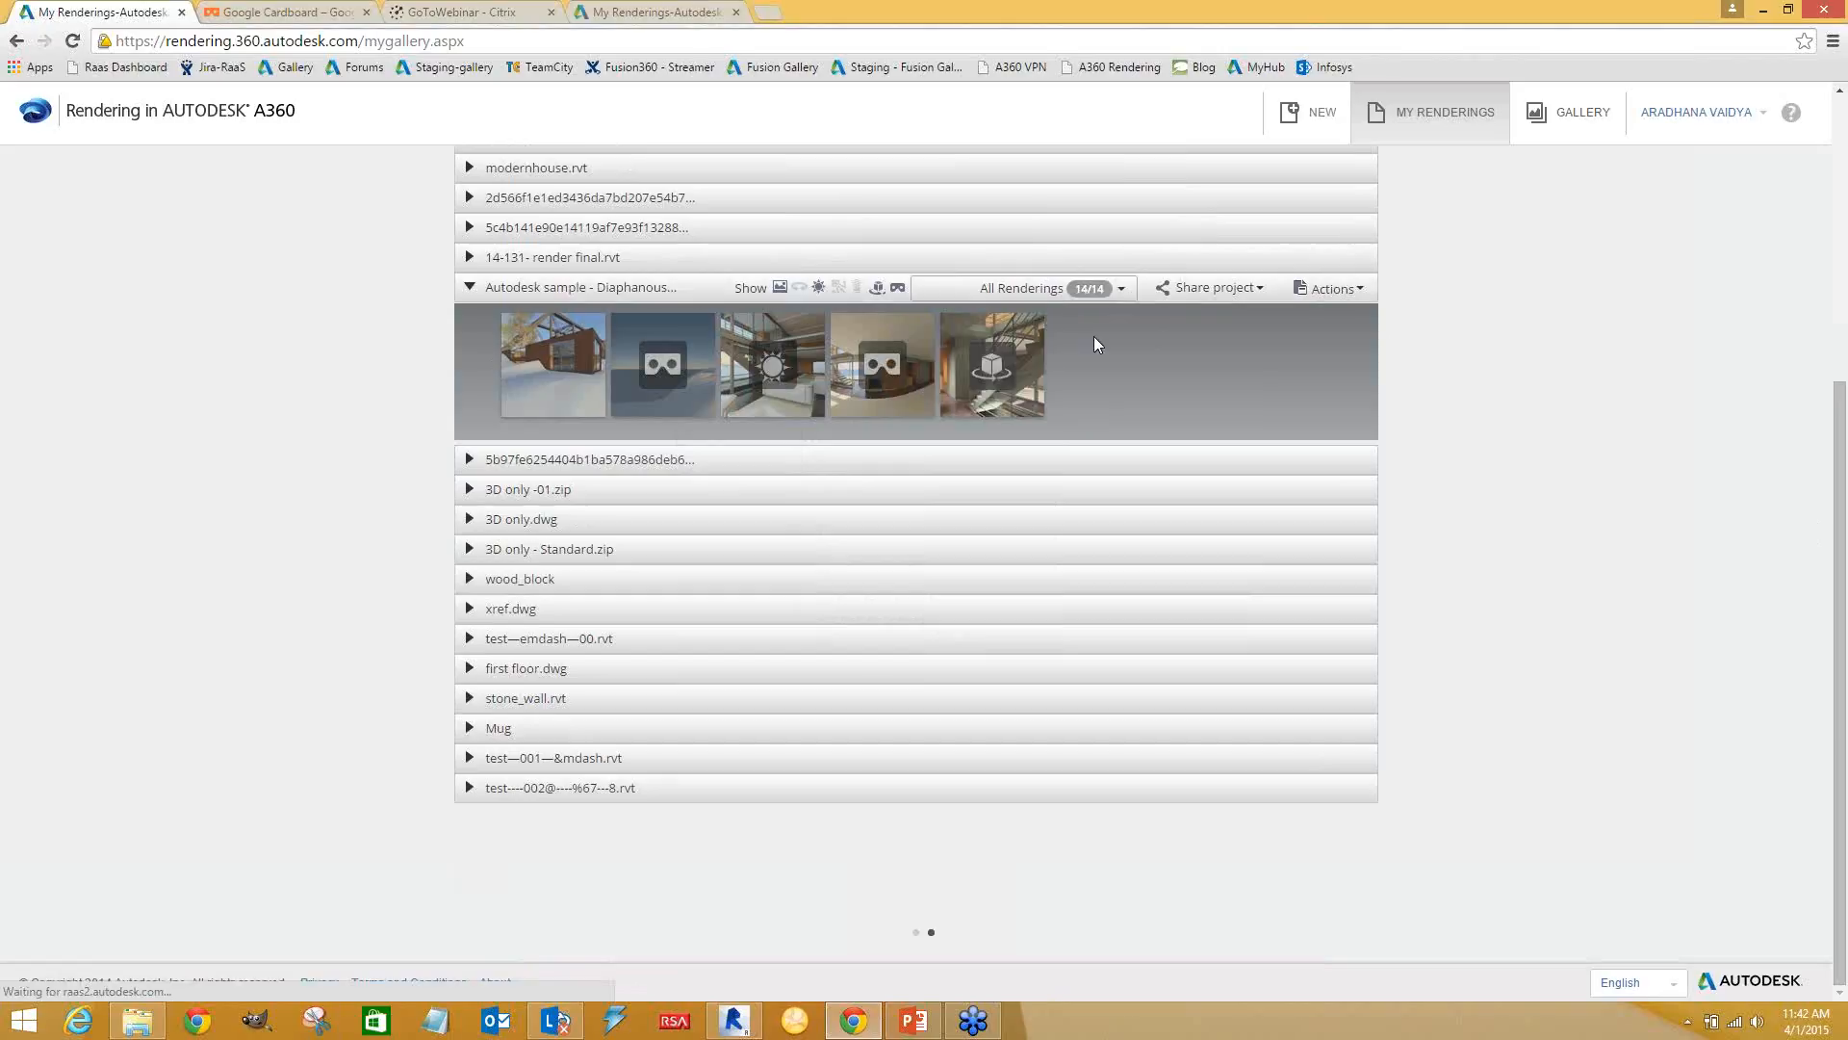
pyautogui.moveTo(1098, 345)
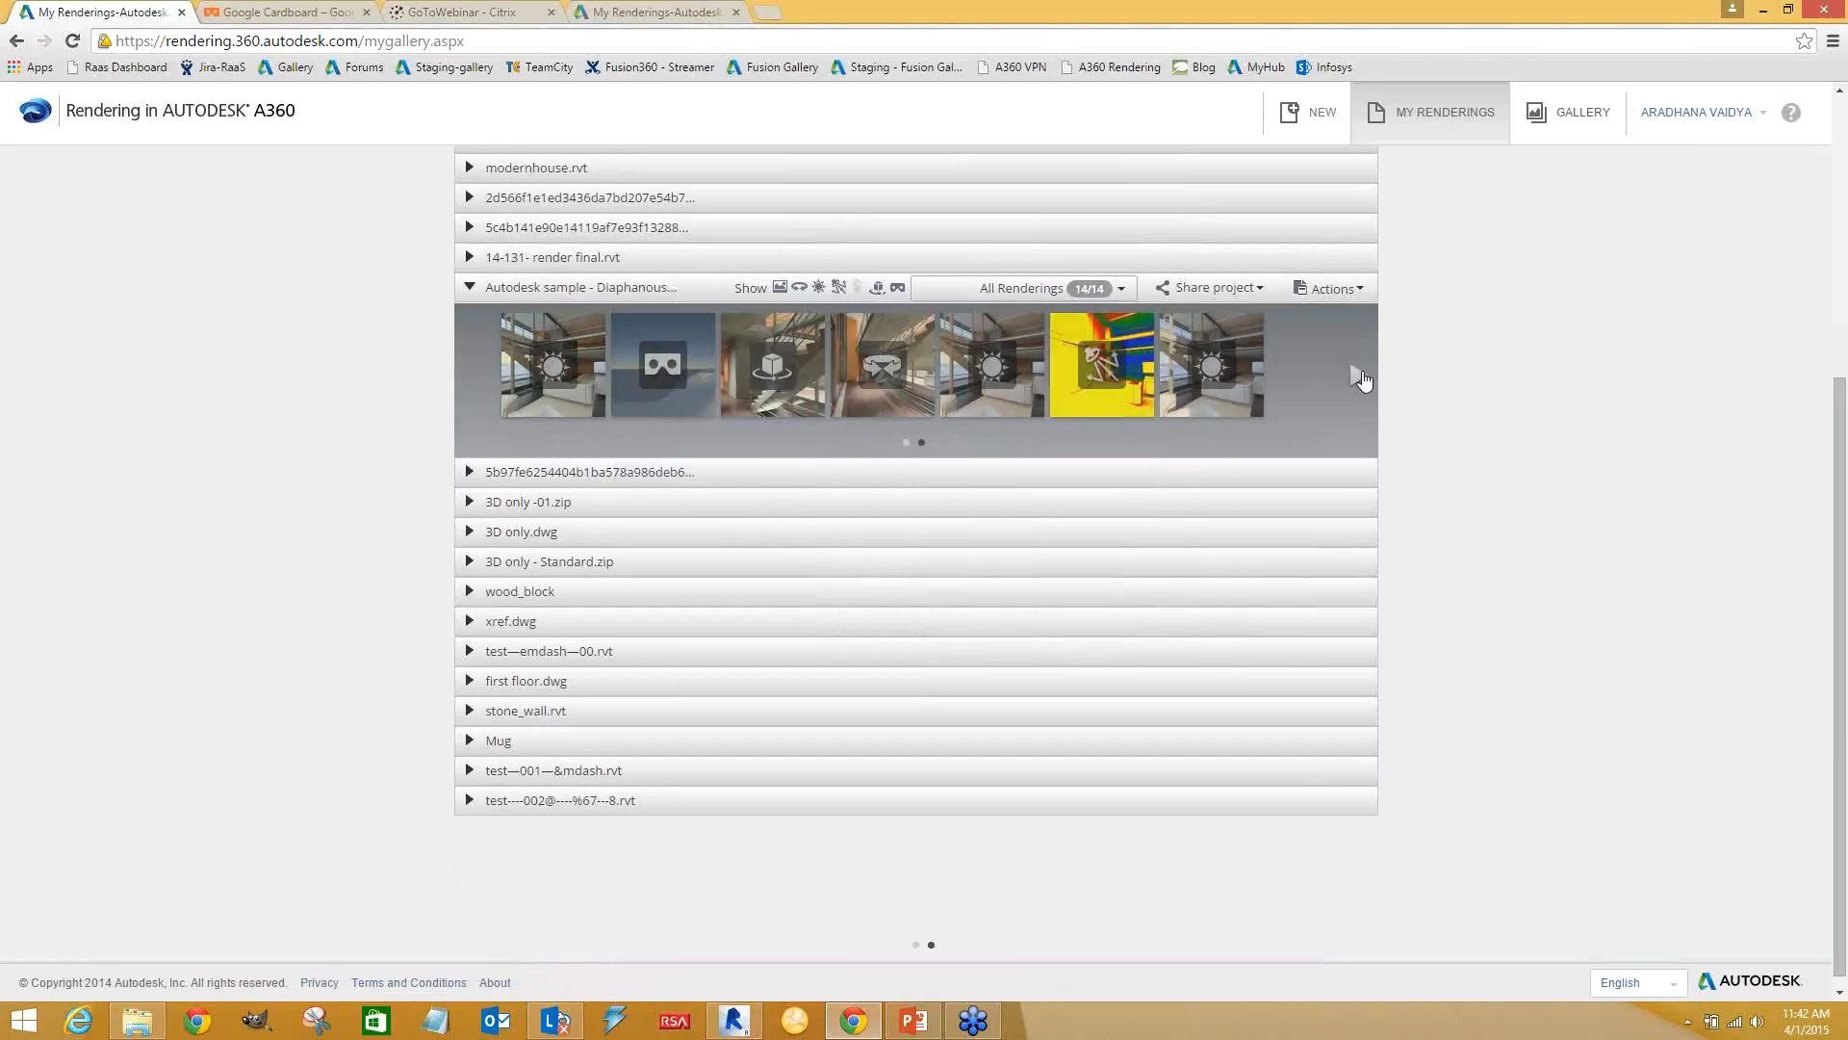
pyautogui.click(1360, 377)
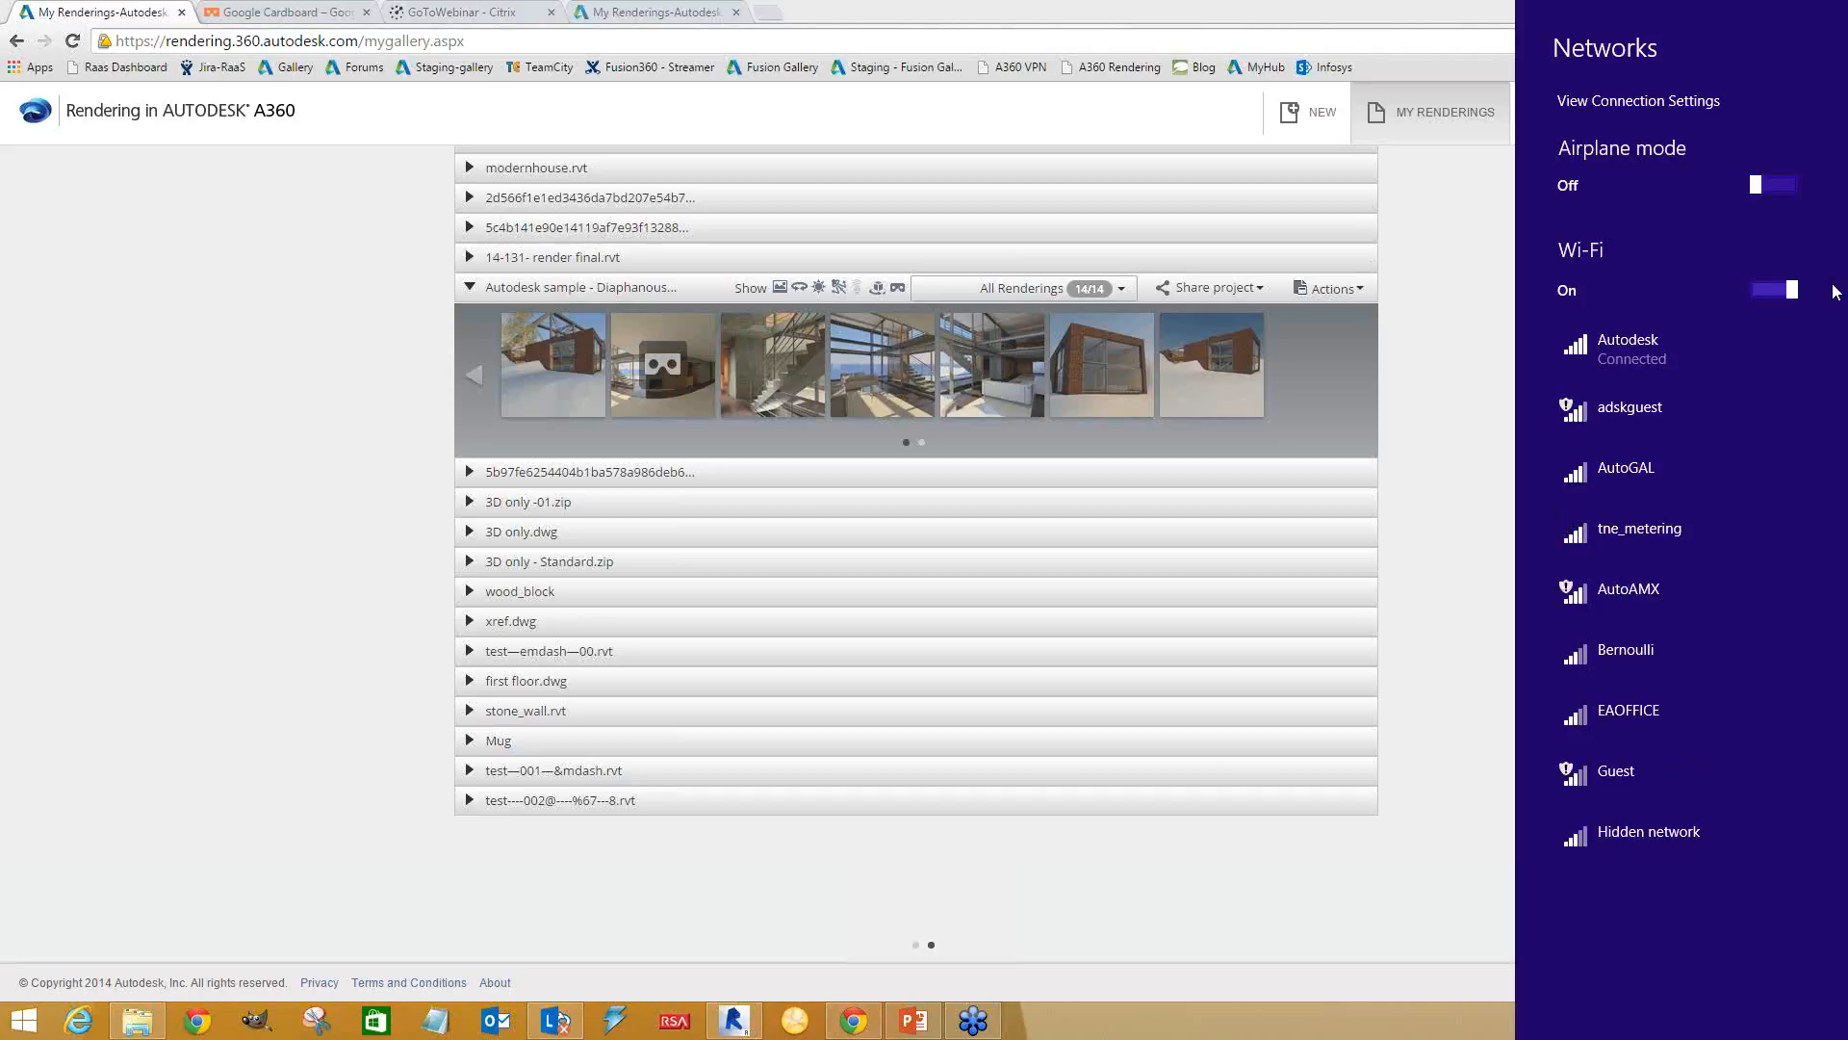
pyautogui.click(1077, 10)
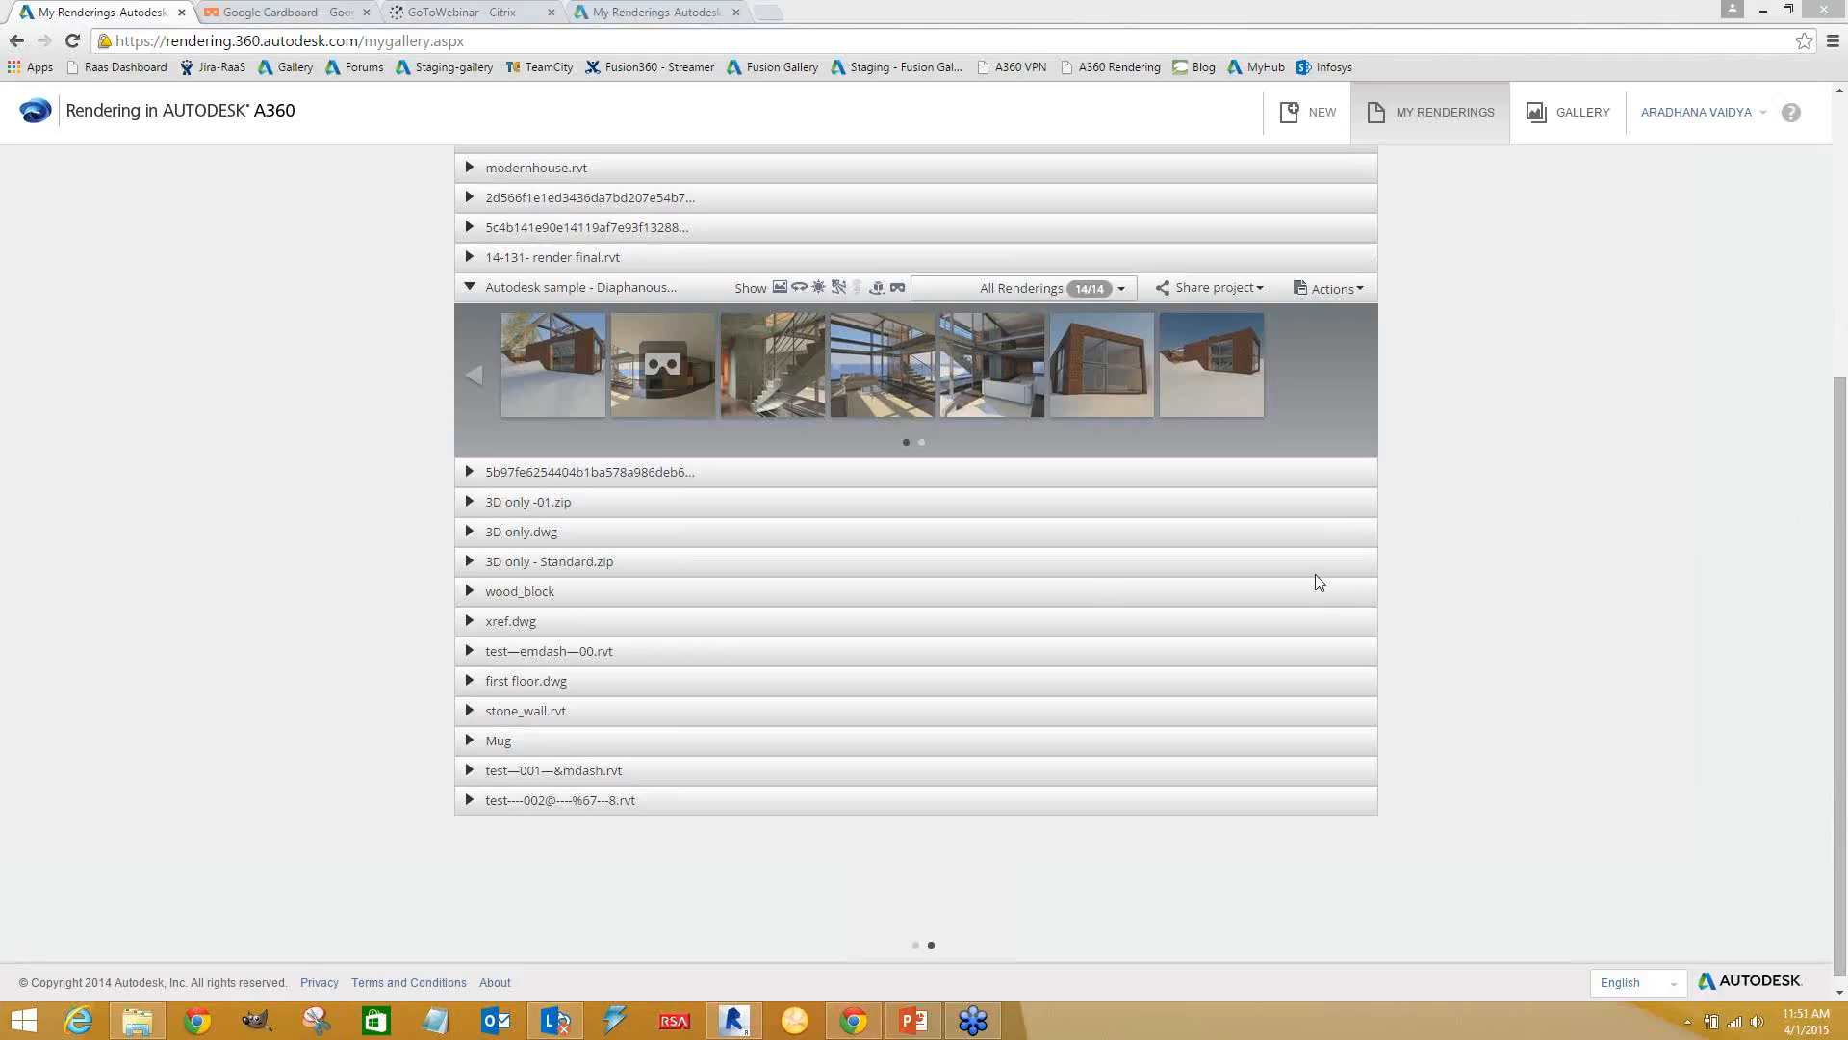
# Open the re-render settings for the brick house exterior view Camera_EXT_NE_Low and view the available environments, keeping None
pyautogui.click(1138, 406)
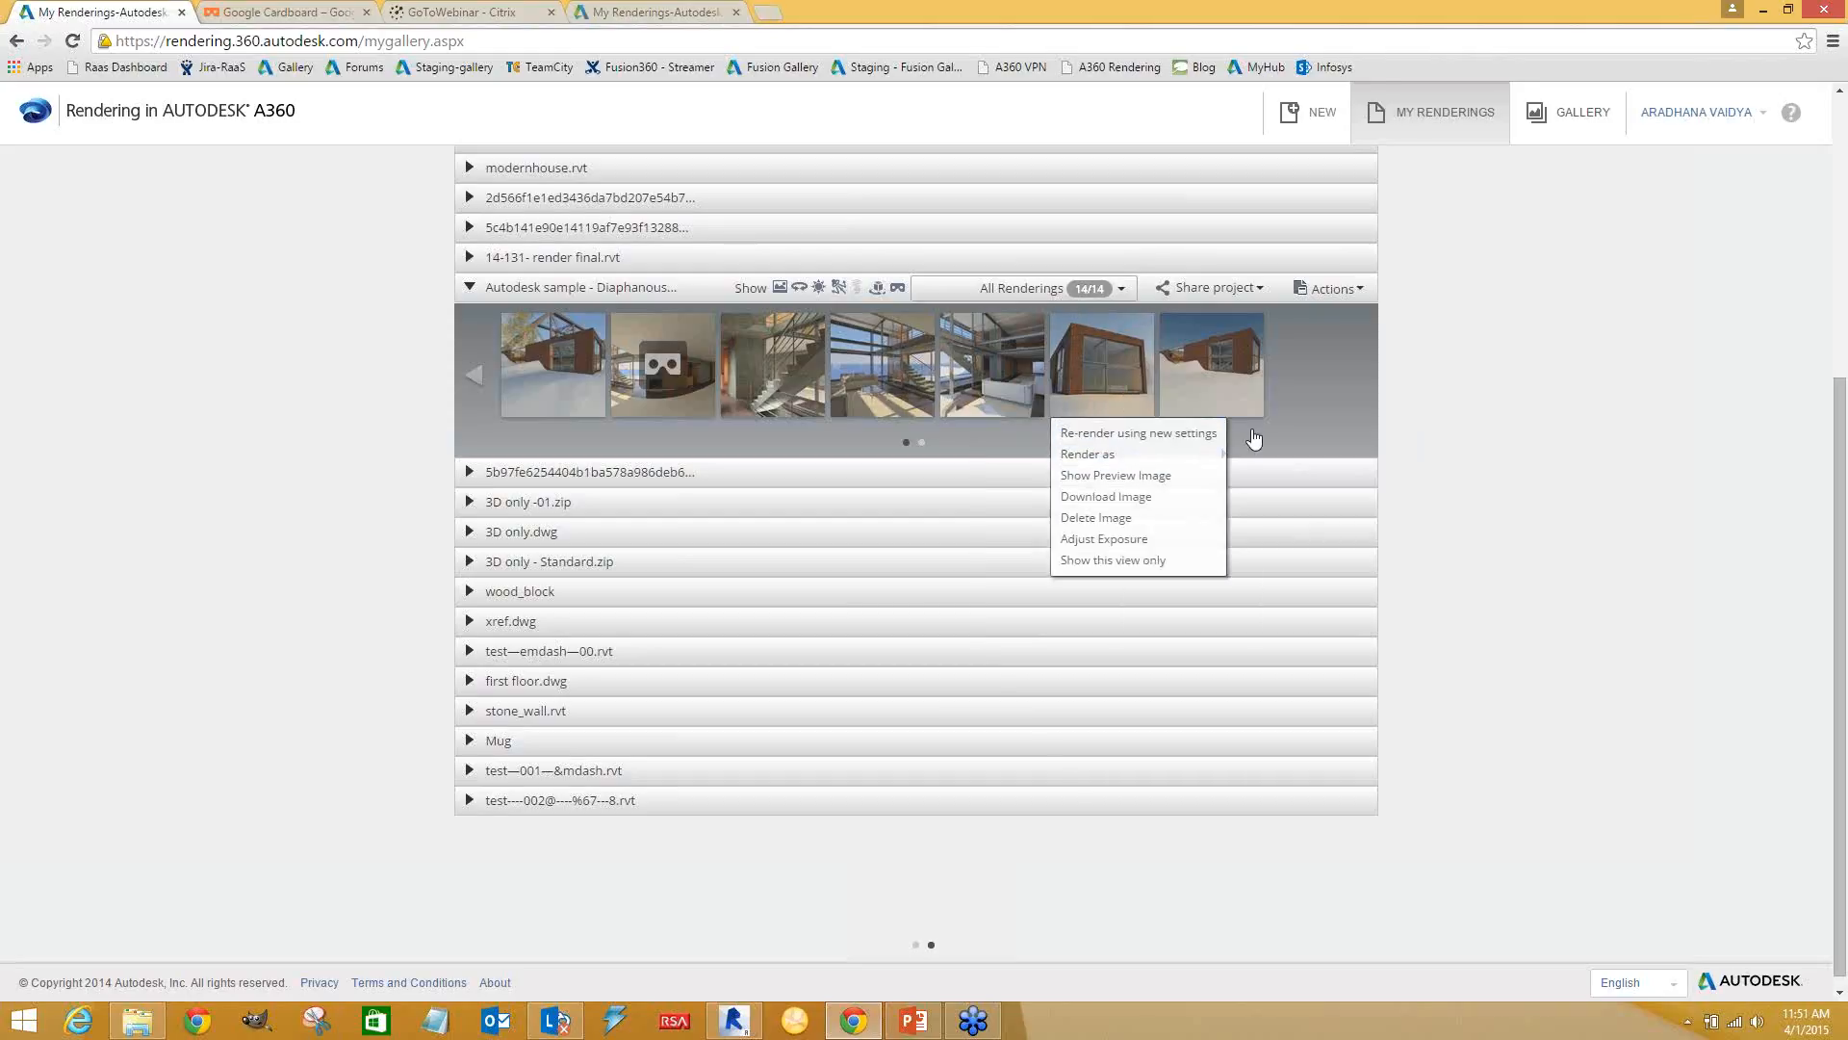
pyautogui.click(1142, 435)
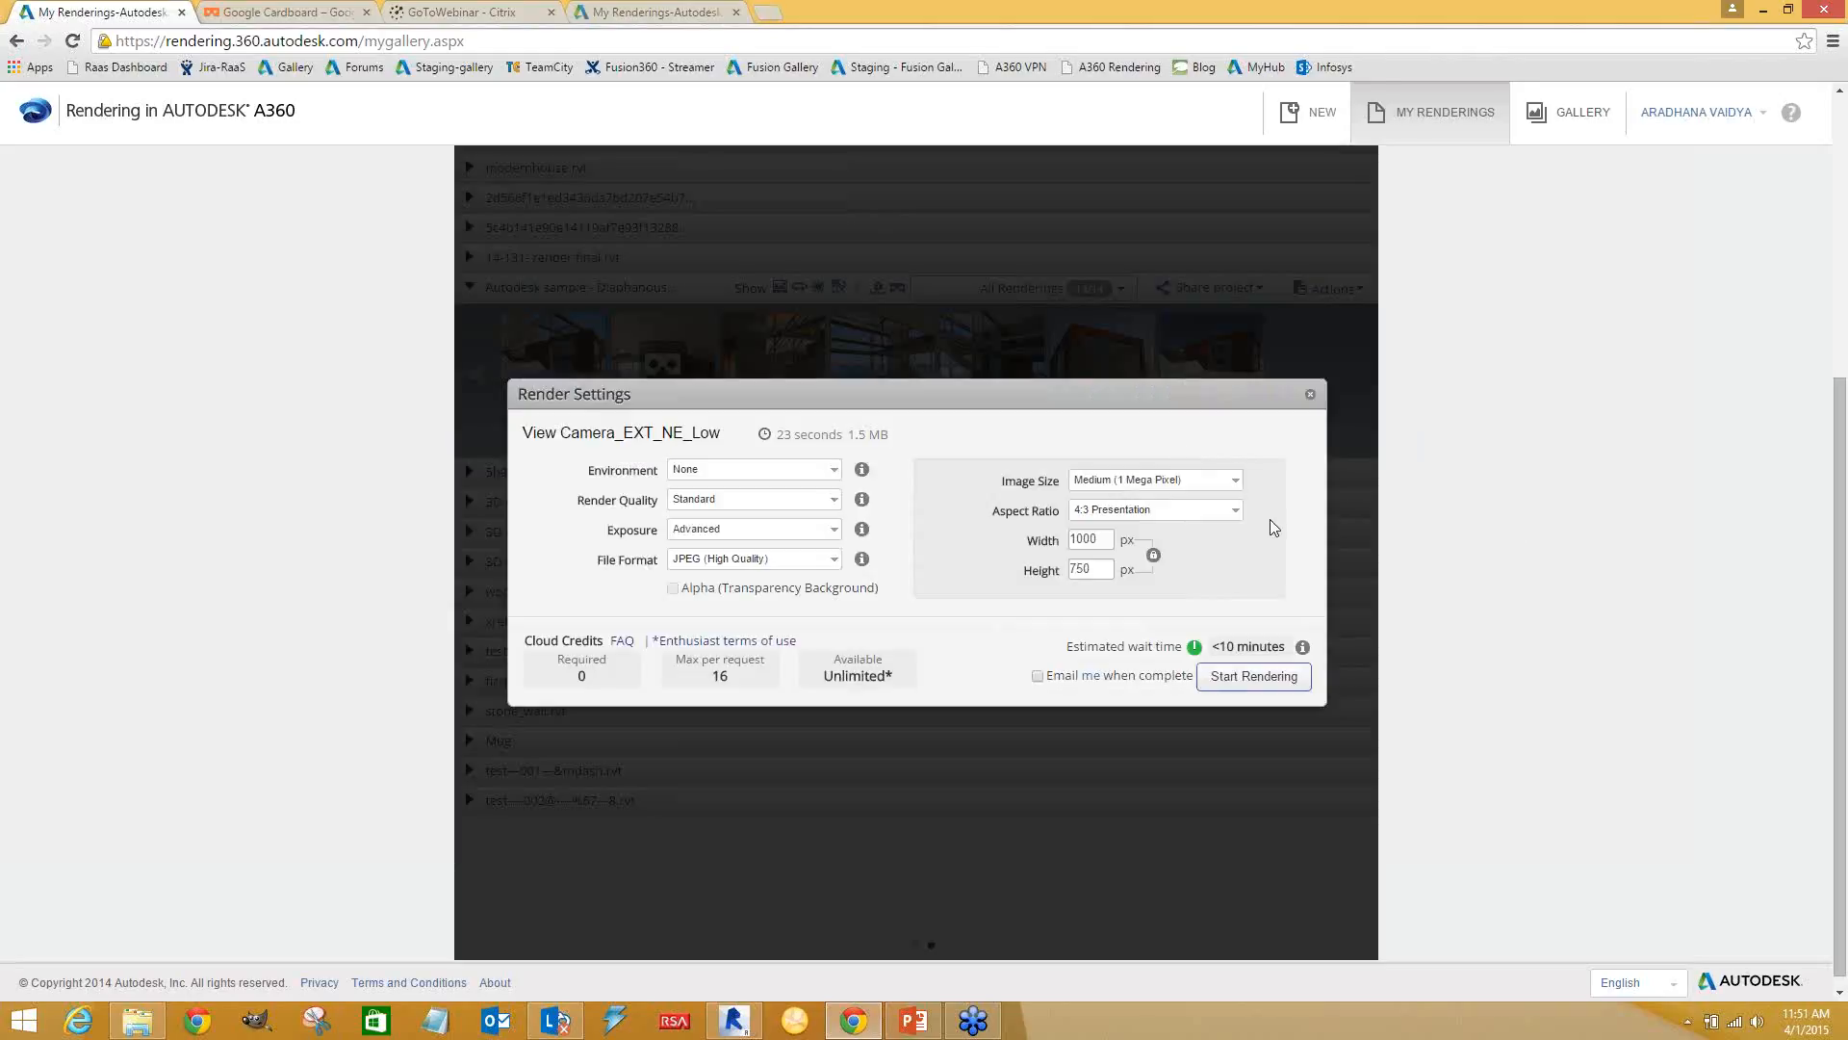
pyautogui.click(712, 472)
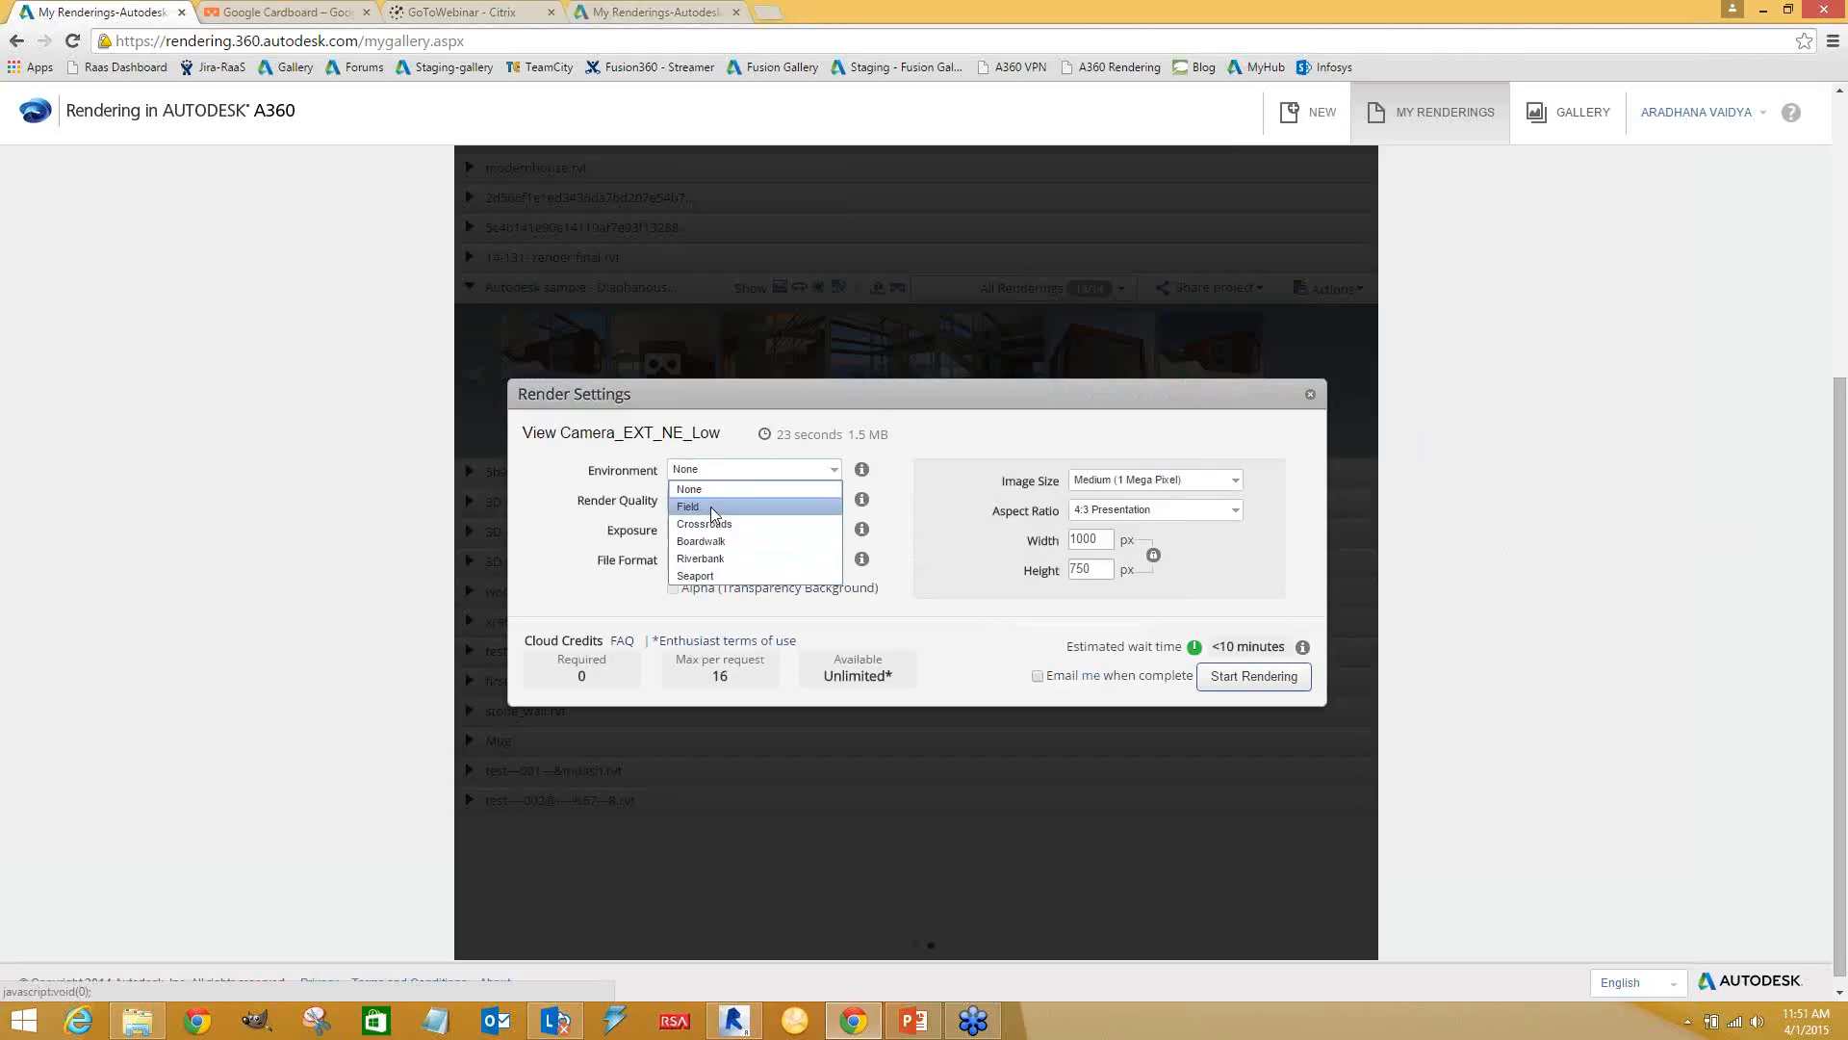
pyautogui.click(892, 401)
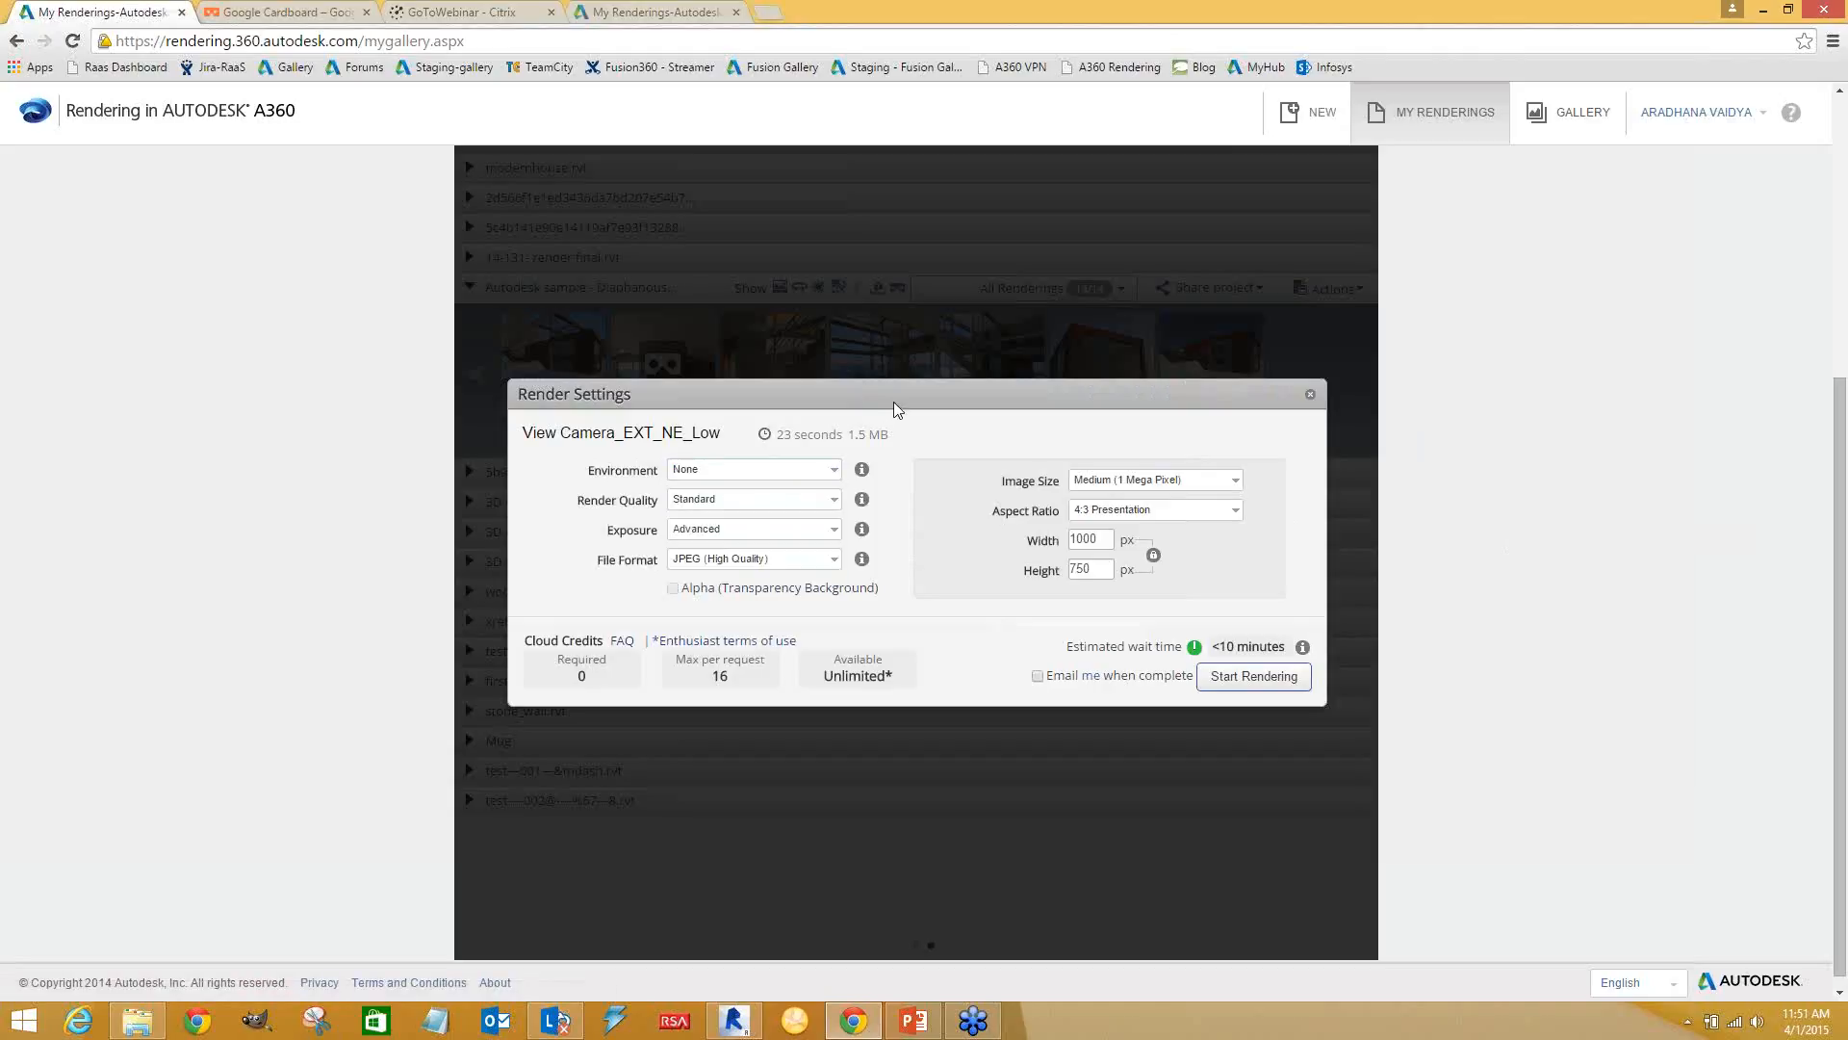